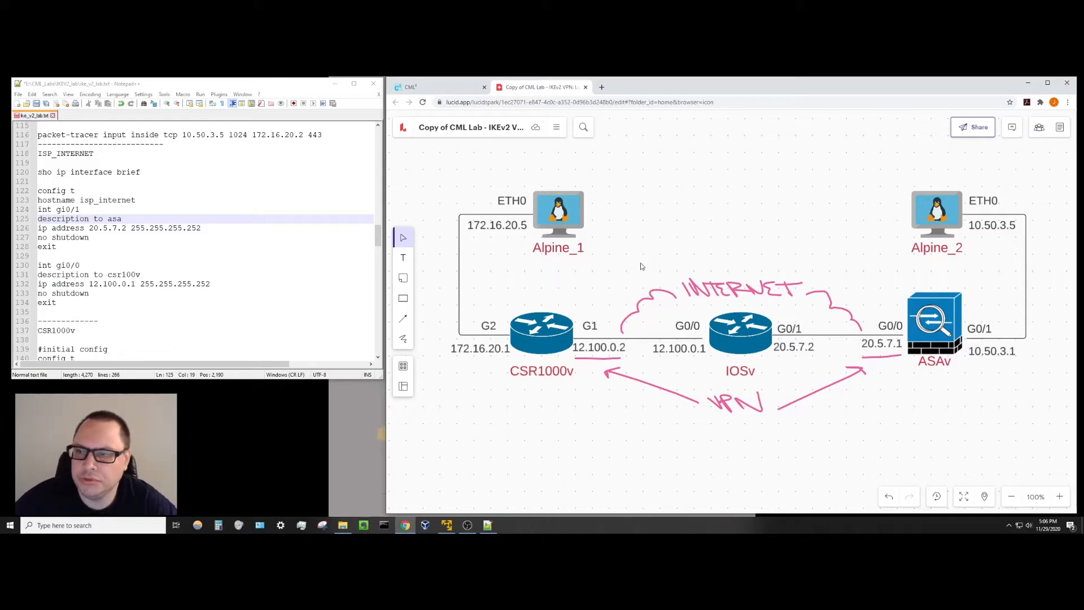
In the IKEv2_Live lab, review the links of alpine_1, csr1000v-0 and ISP_INTERNET.
click(444, 86)
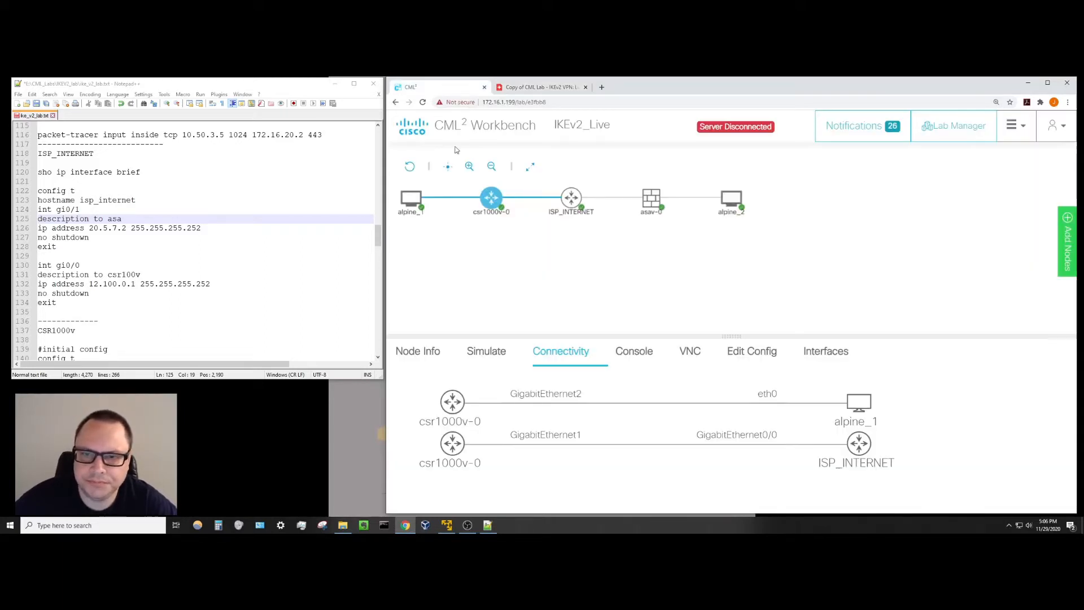
drag(725, 337, 714, 268)
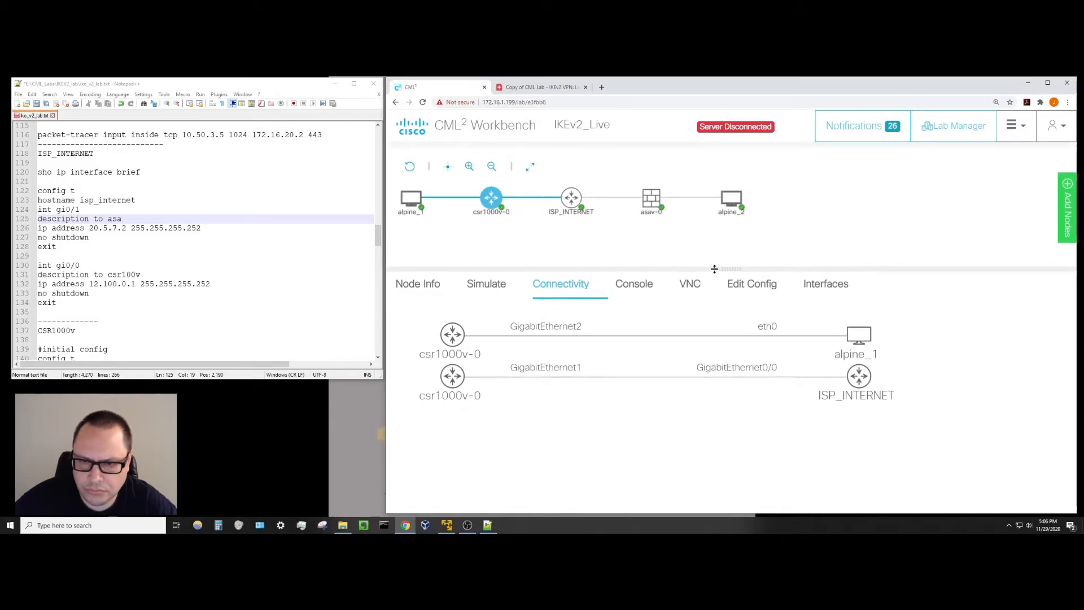
click(410, 199)
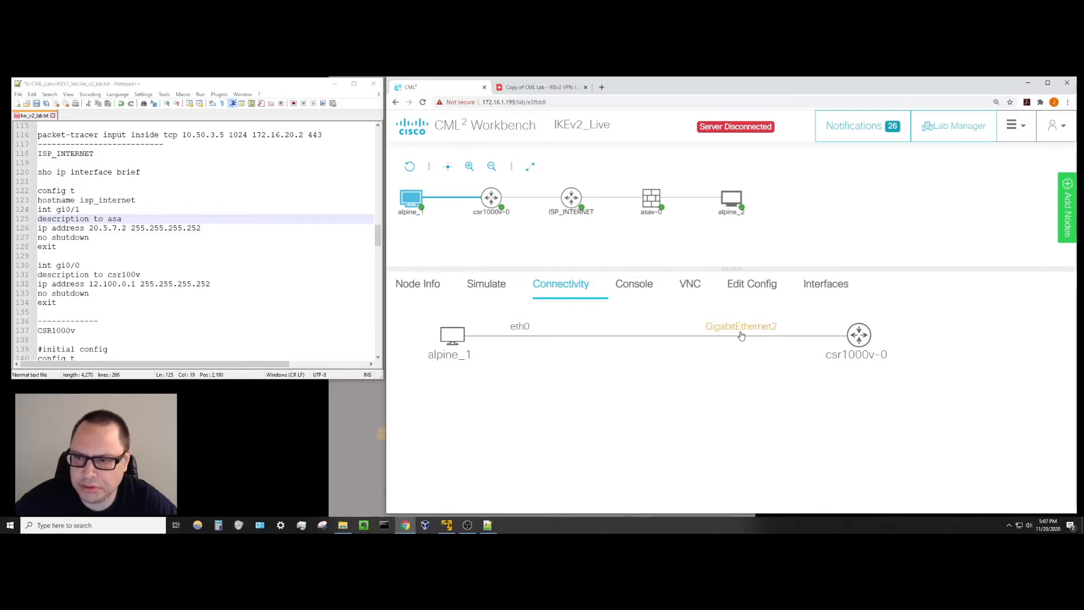
click(493, 199)
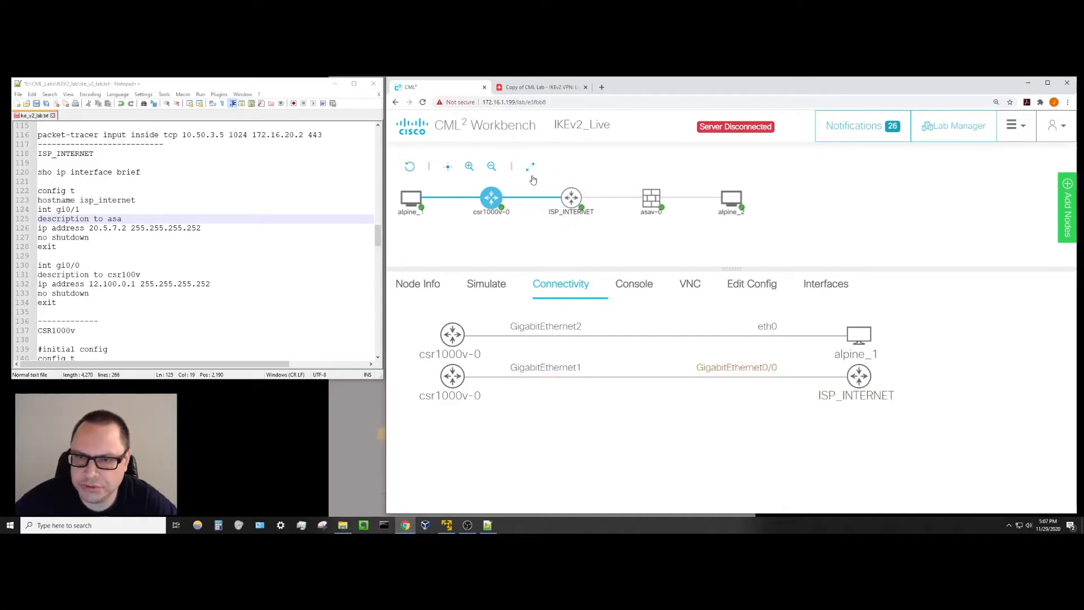
click(569, 201)
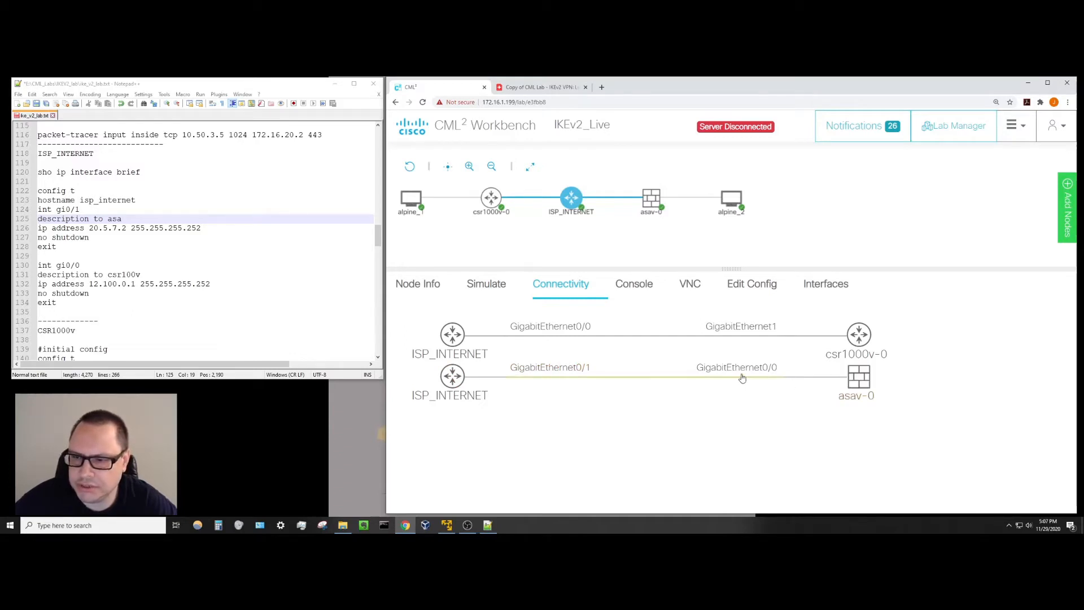
Show asav-0's links: Gi0/0 to ISP_INTERNET Gi0/1 and Gi0/1 to alpine_2 eth0.
click(651, 198)
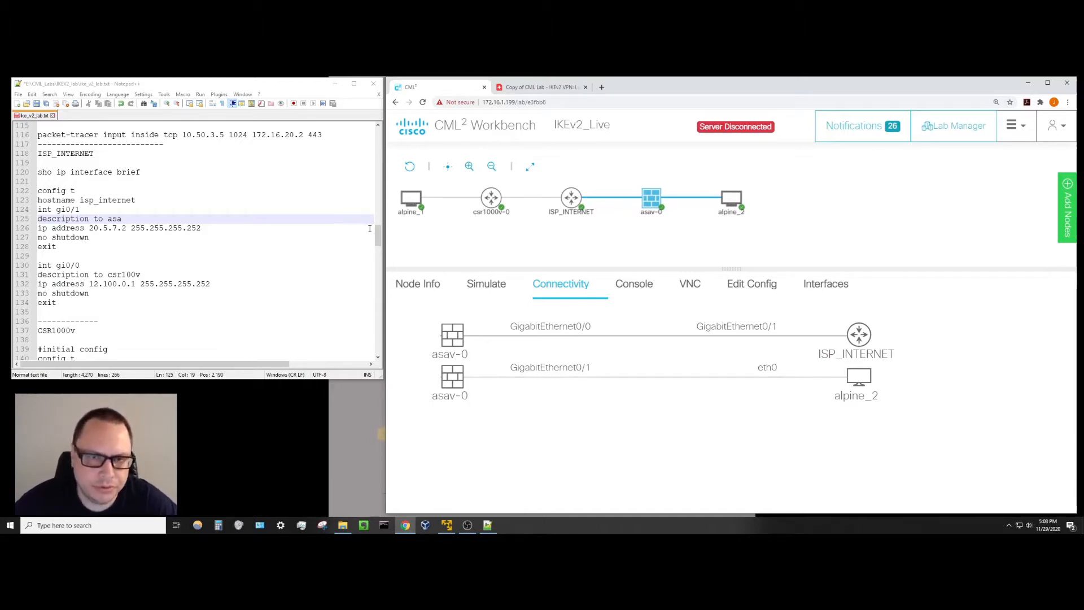
mouse_move(412, 200)
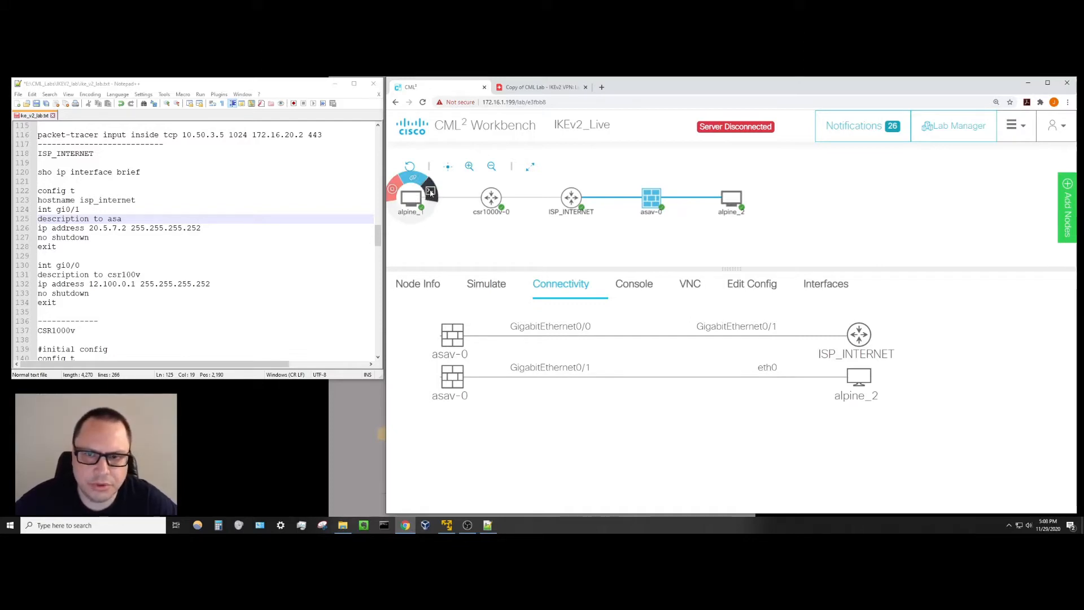
Open a console terminal on the alpine_1 node.
click(633, 286)
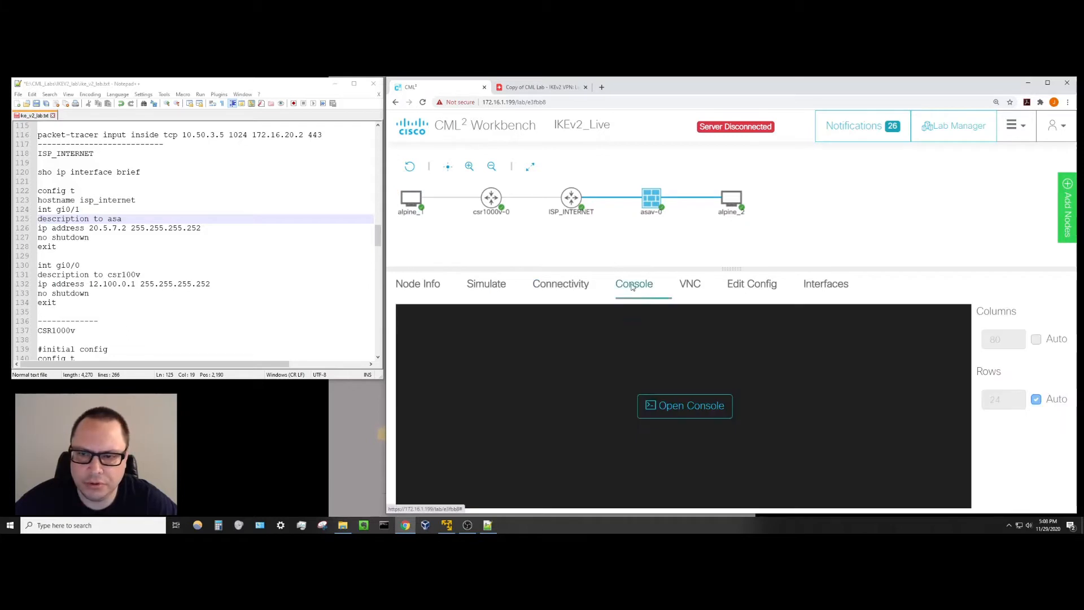
click(710, 420)
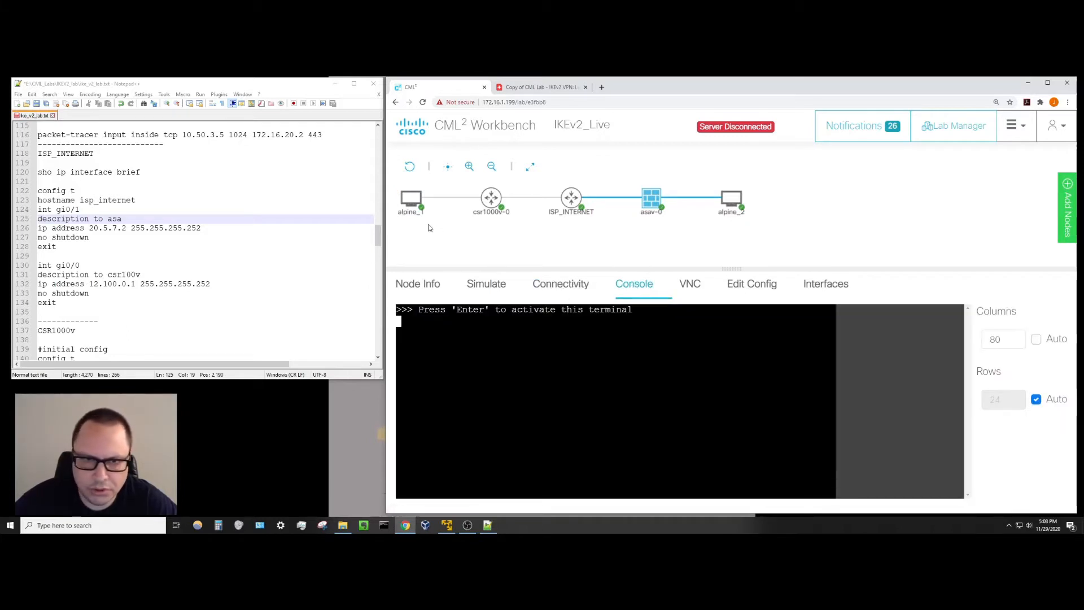
click(409, 194)
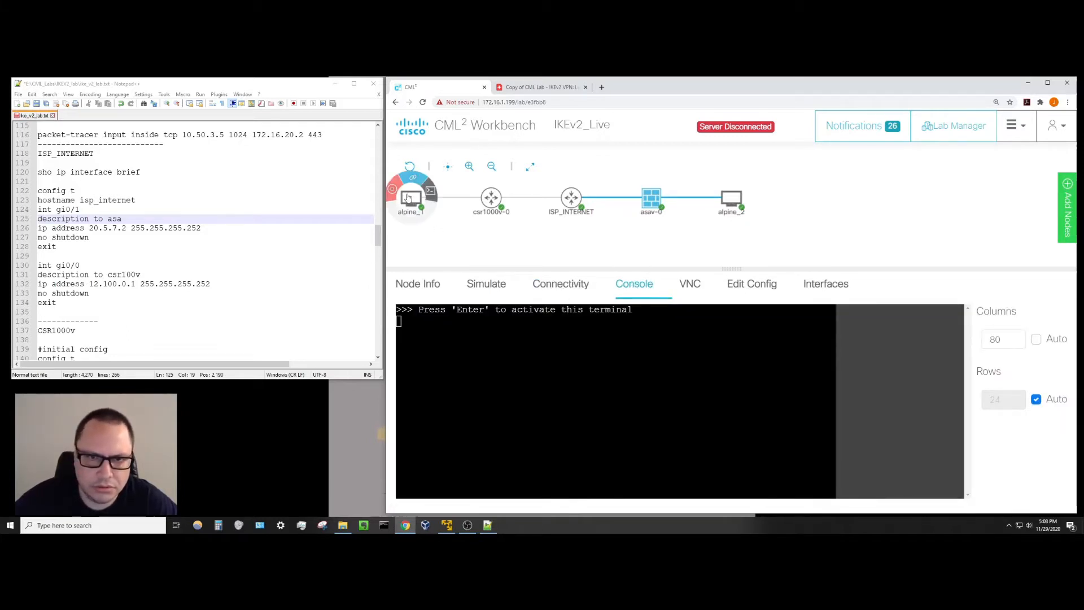
drag(639, 269, 638, 249)
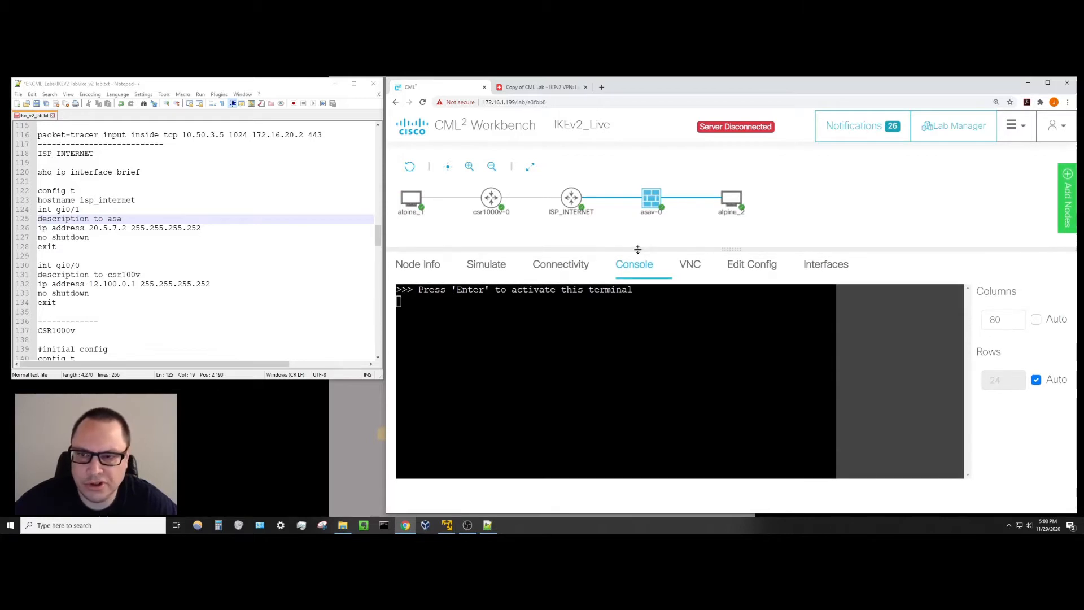
click(411, 197)
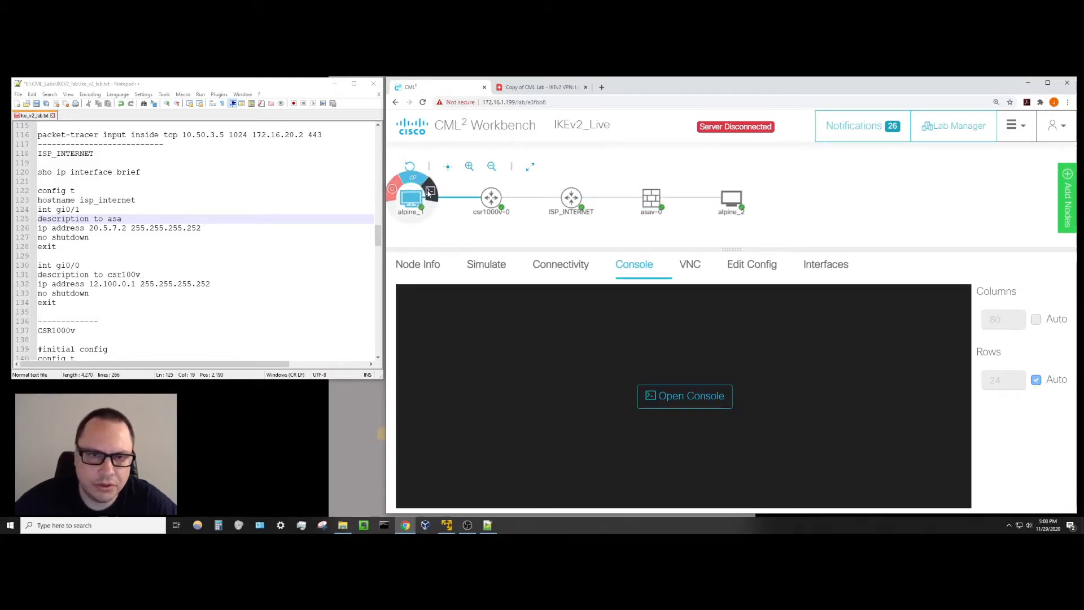
click(678, 398)
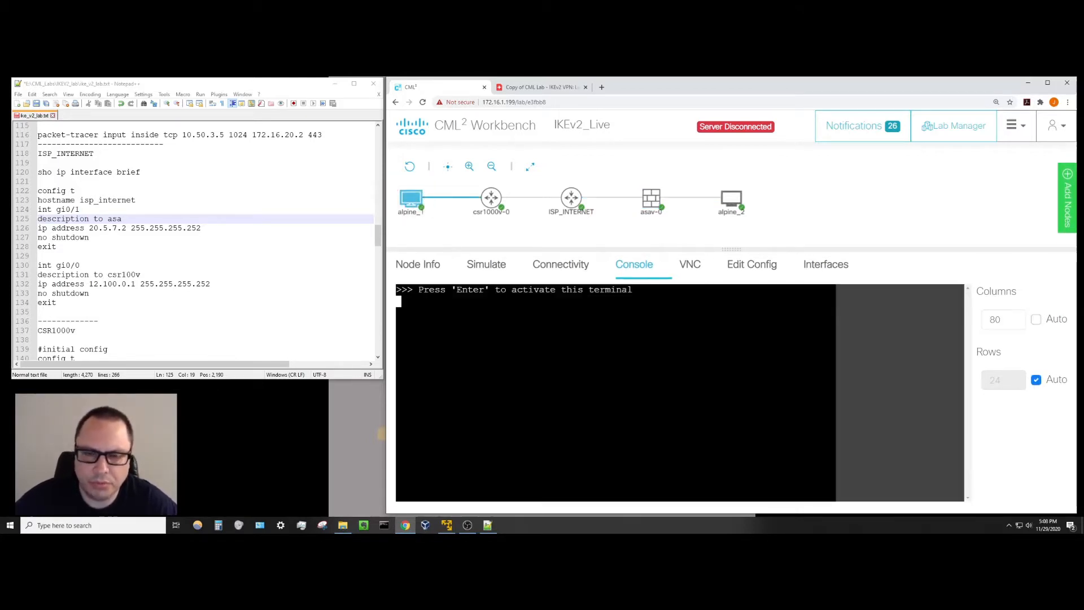
Log in to alpine_1 with the lab username and password and reach the shell prompt.
key(Return)
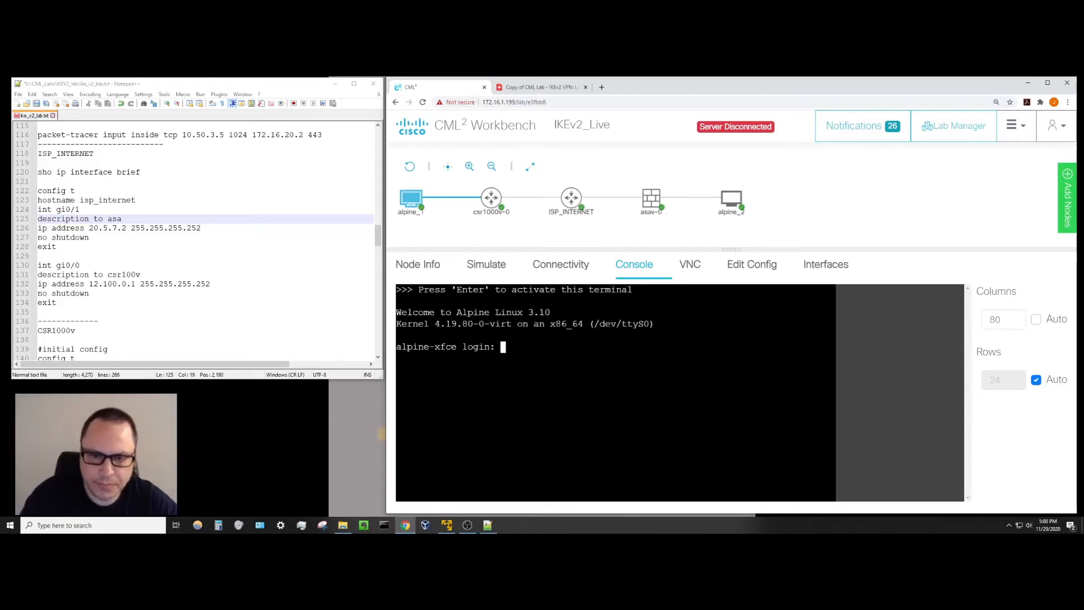
text(cisco)
key(Return)
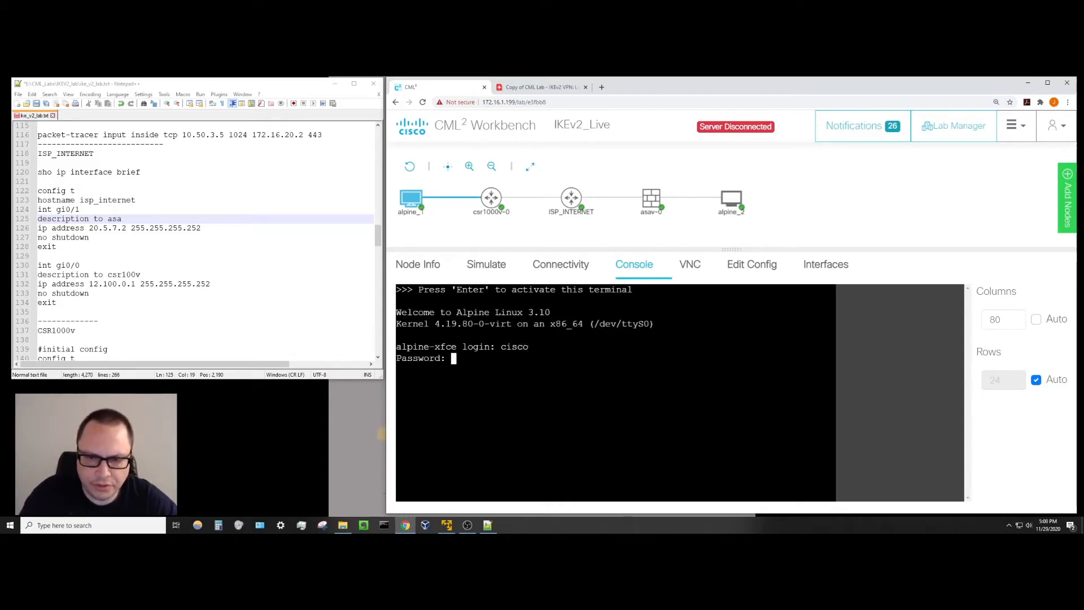
key(Return)
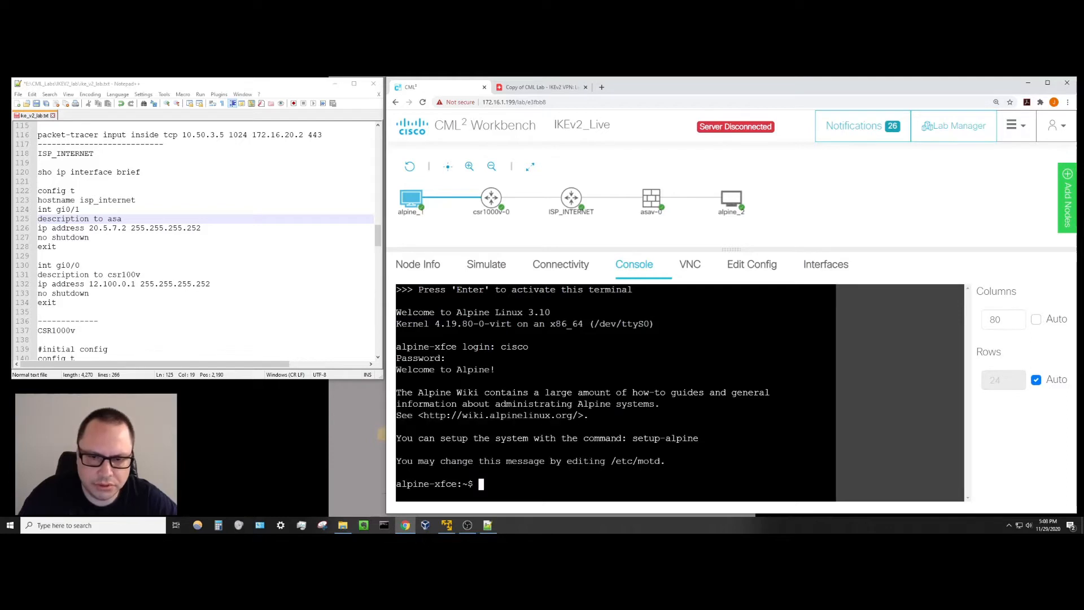
key(Return)
key(Return)
key(Return)
key(Return)
key(Return)
key(Return)
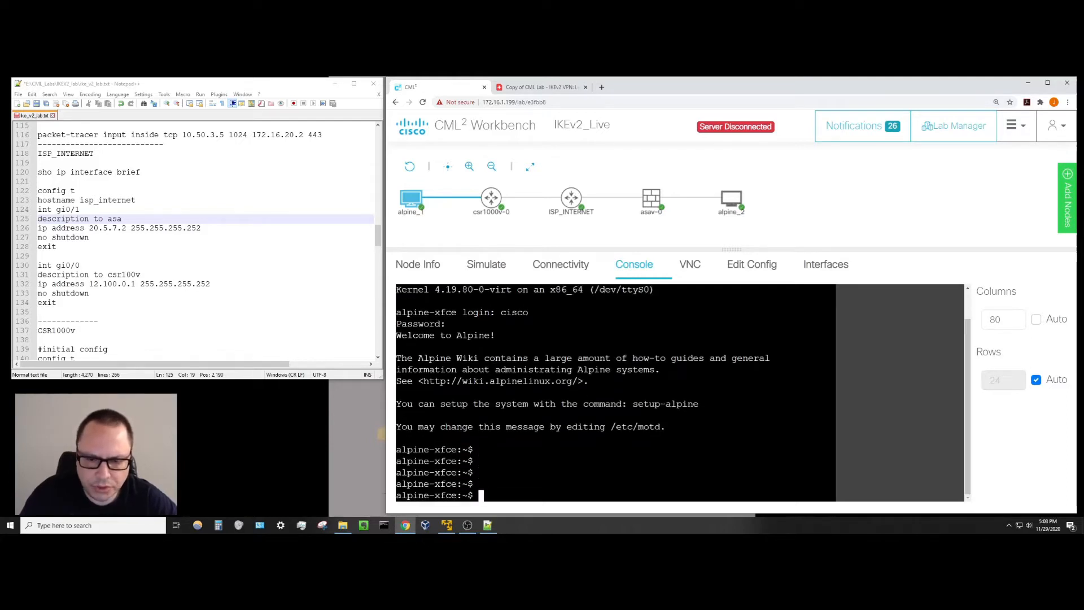
key(Return)
key(Return)
key(Return)
key(Return)
key(Return)
key(Return)
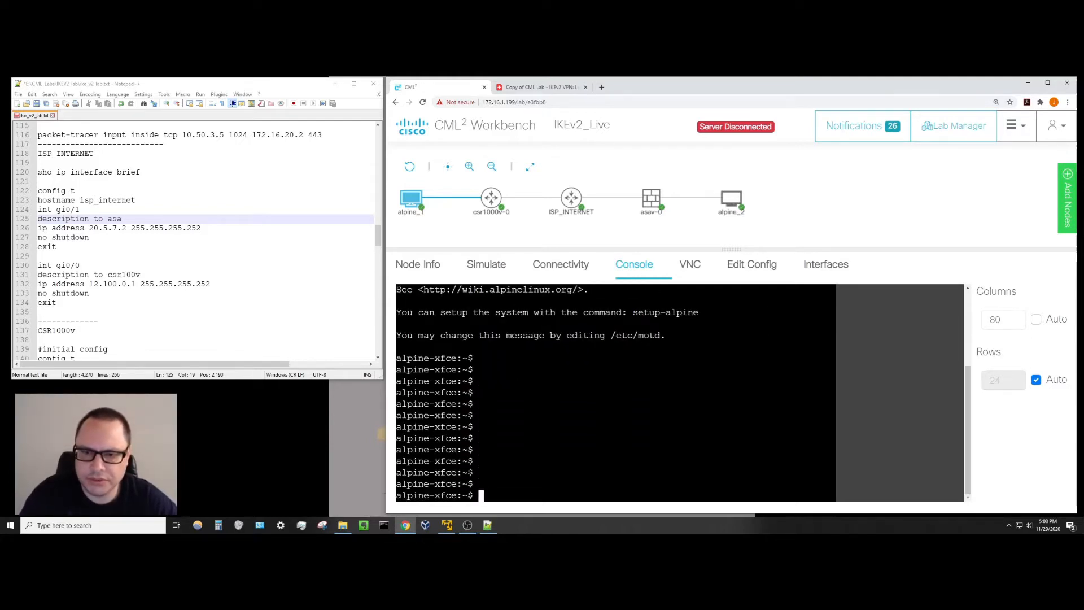
key(Return)
key(Return)
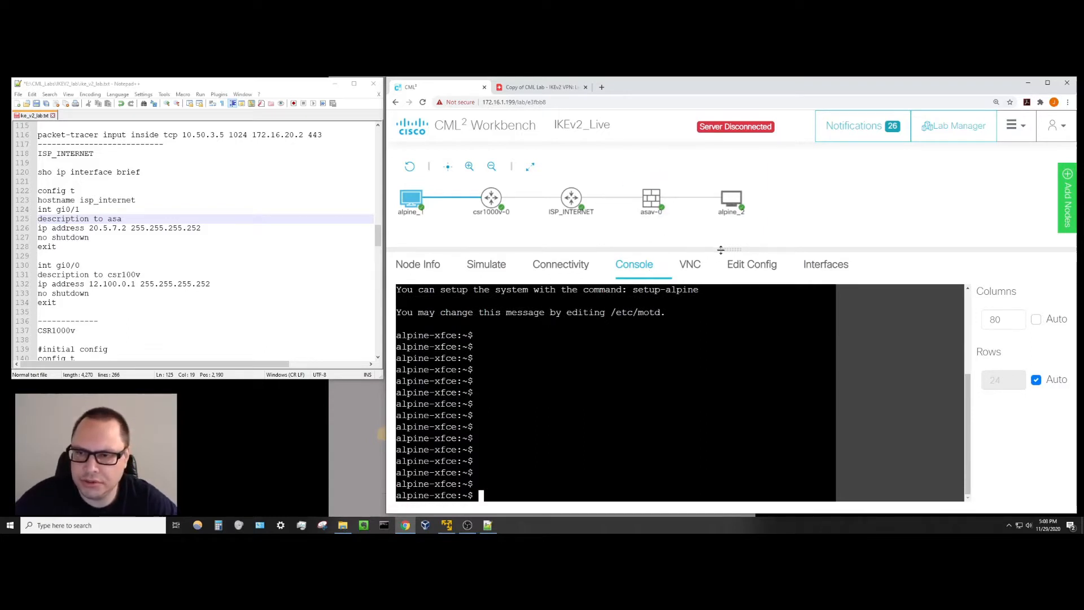
drag(719, 249, 719, 228)
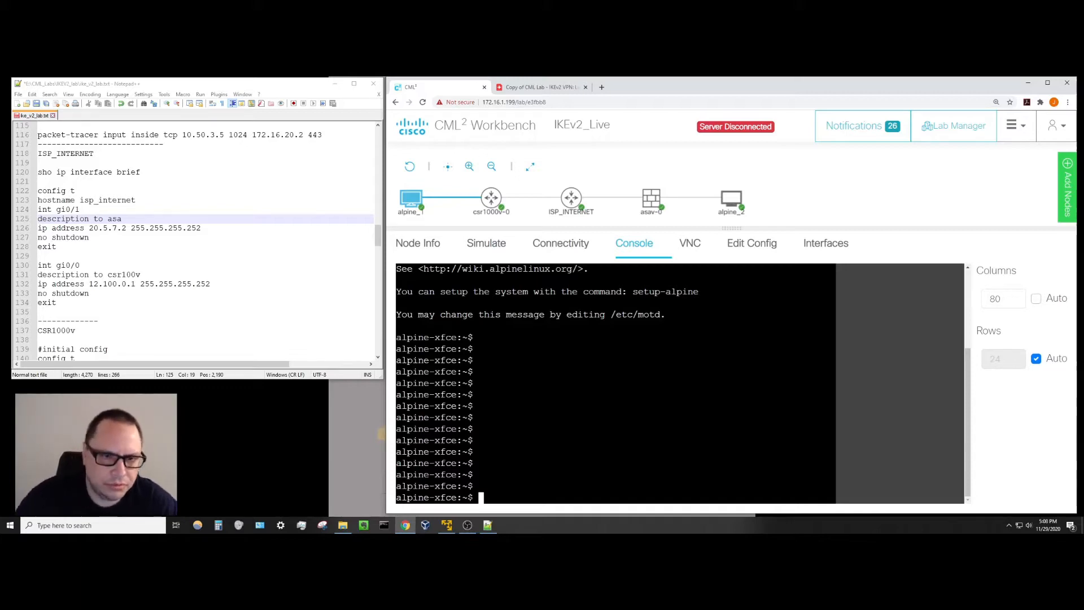
drag(378, 237, 378, 318)
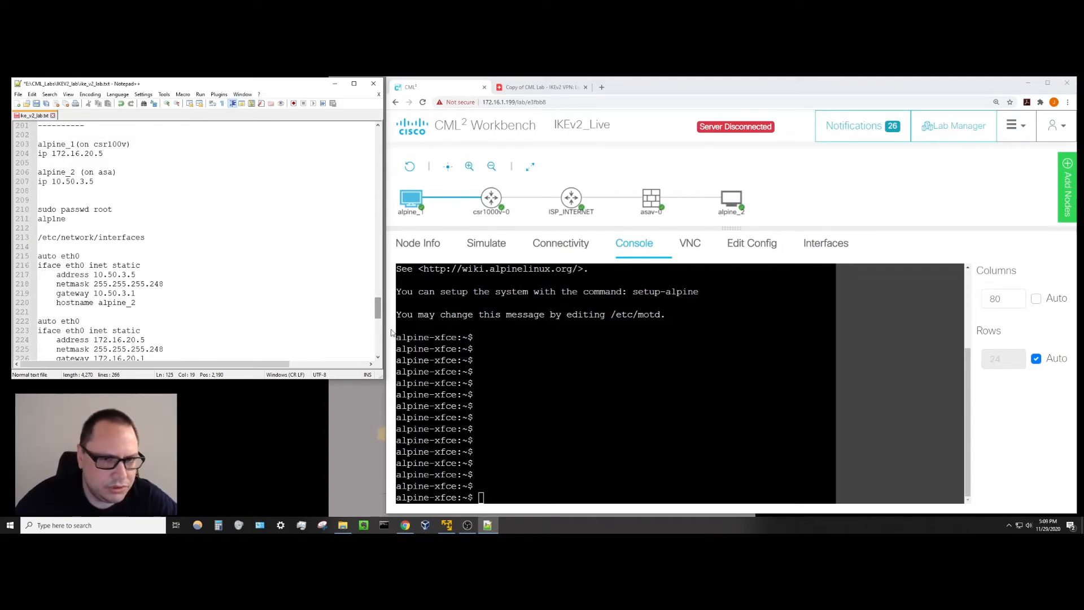
Reset alpine_1's root password with sudo passwd root.
click(509, 403)
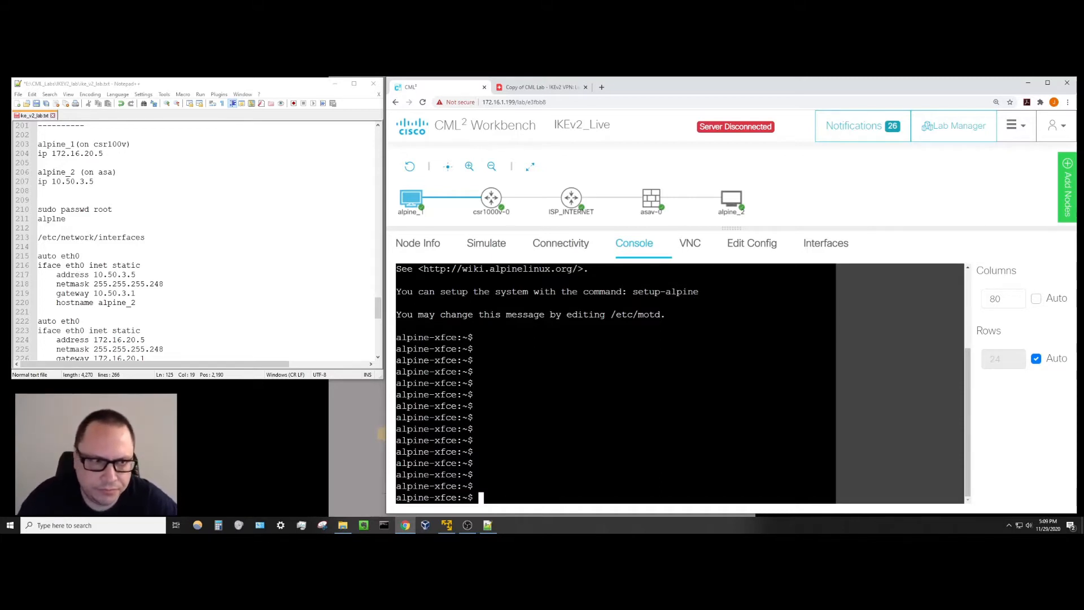
text(sudo passwd root)
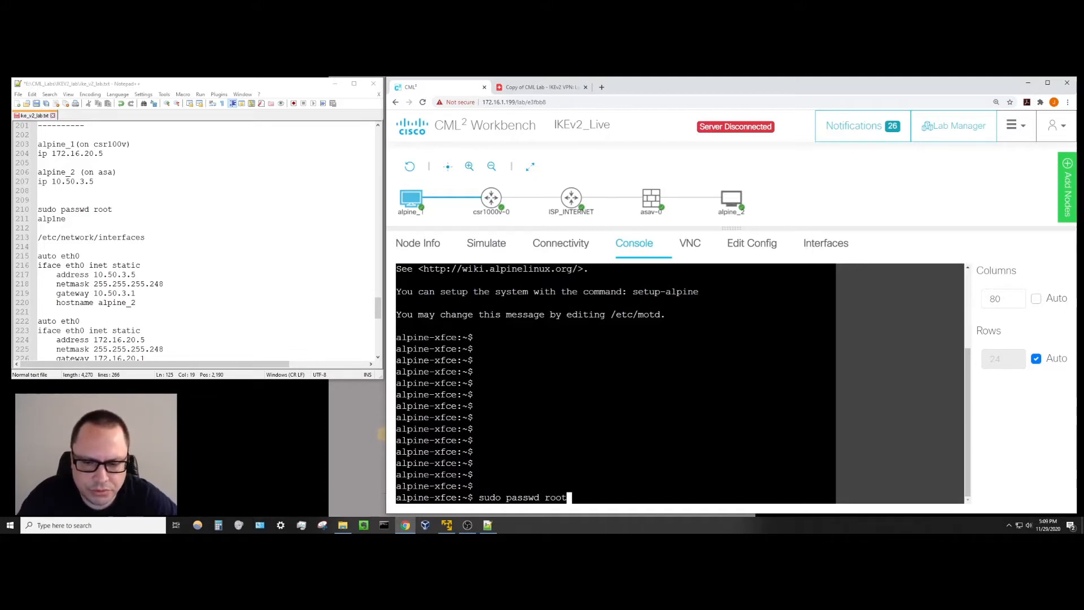
key(Return)
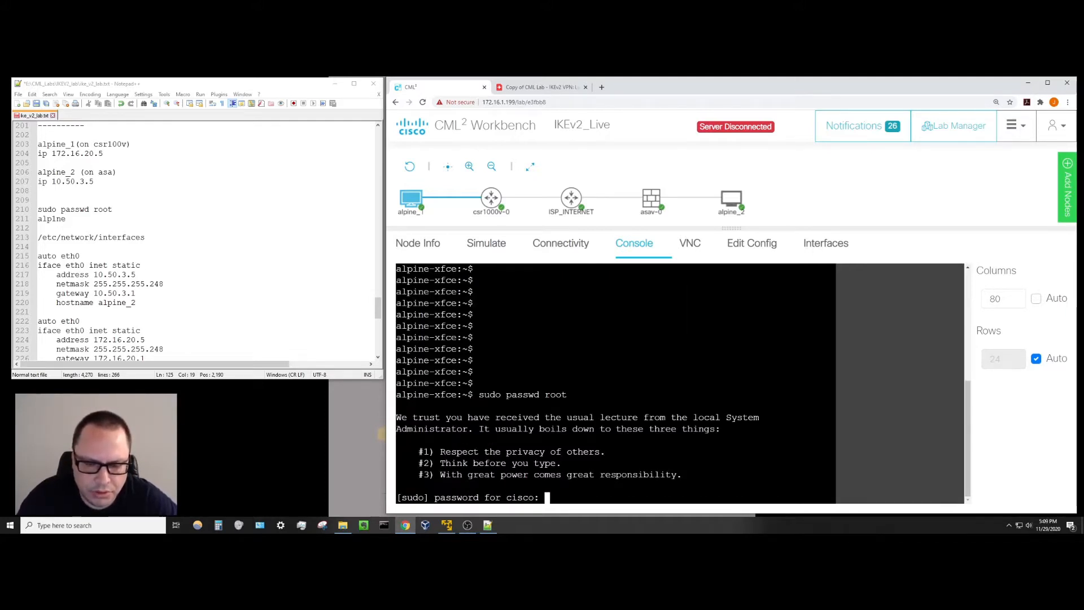
key(Return)
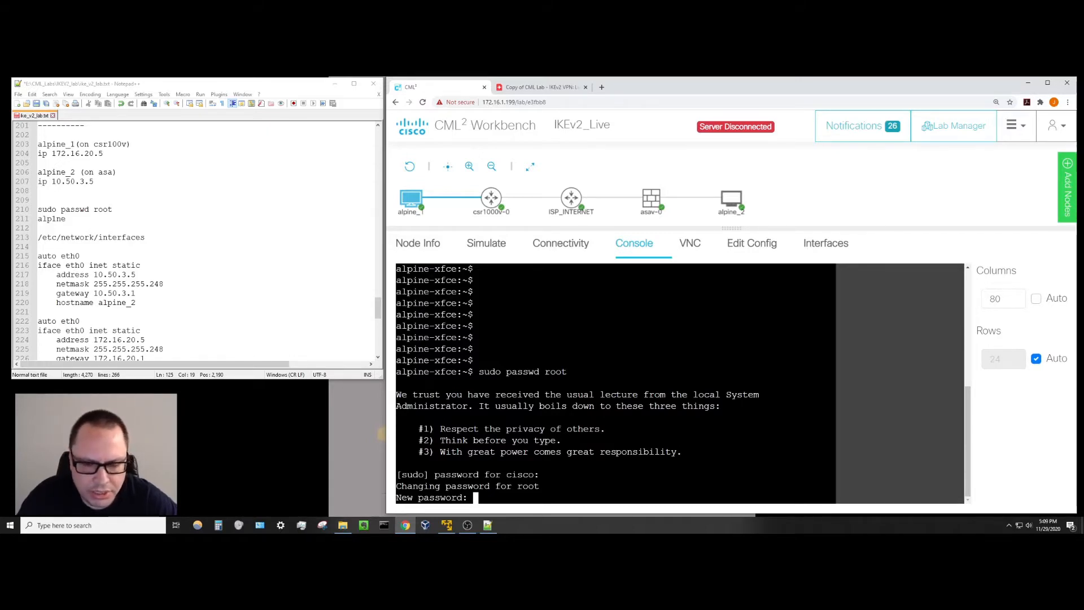
key(Return)
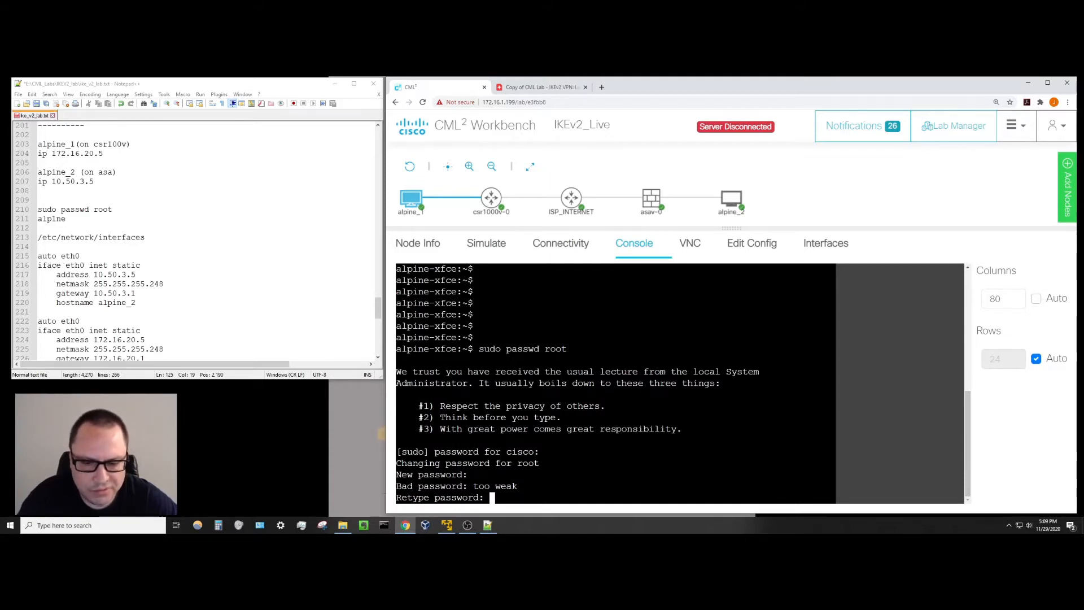
key(Return)
Switch to a root shell on alpine_1 with su.
key(Return)
key(Return)
text(su)
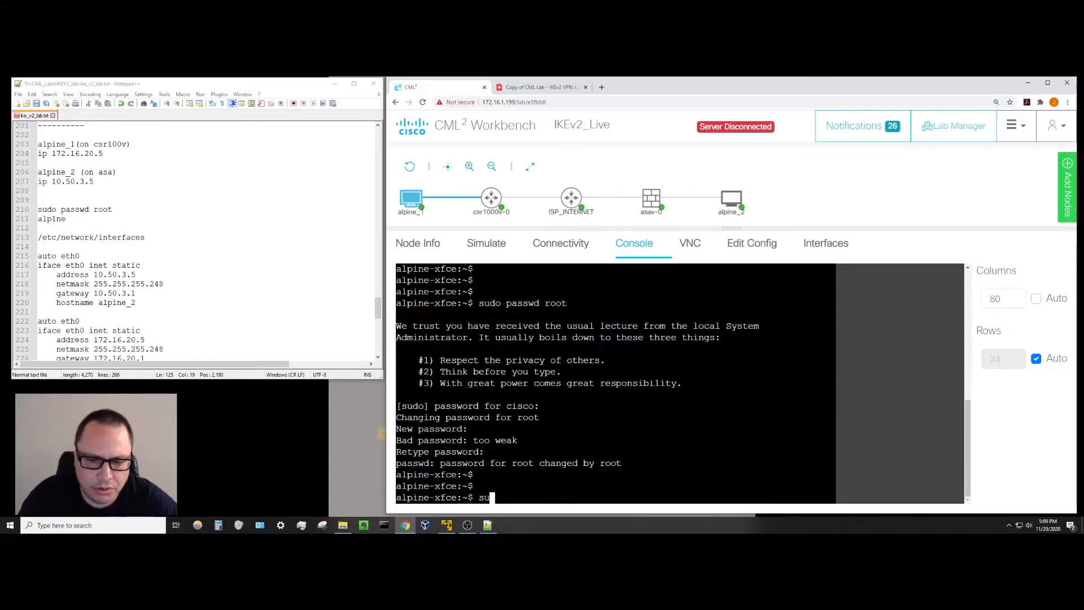
key(Return)
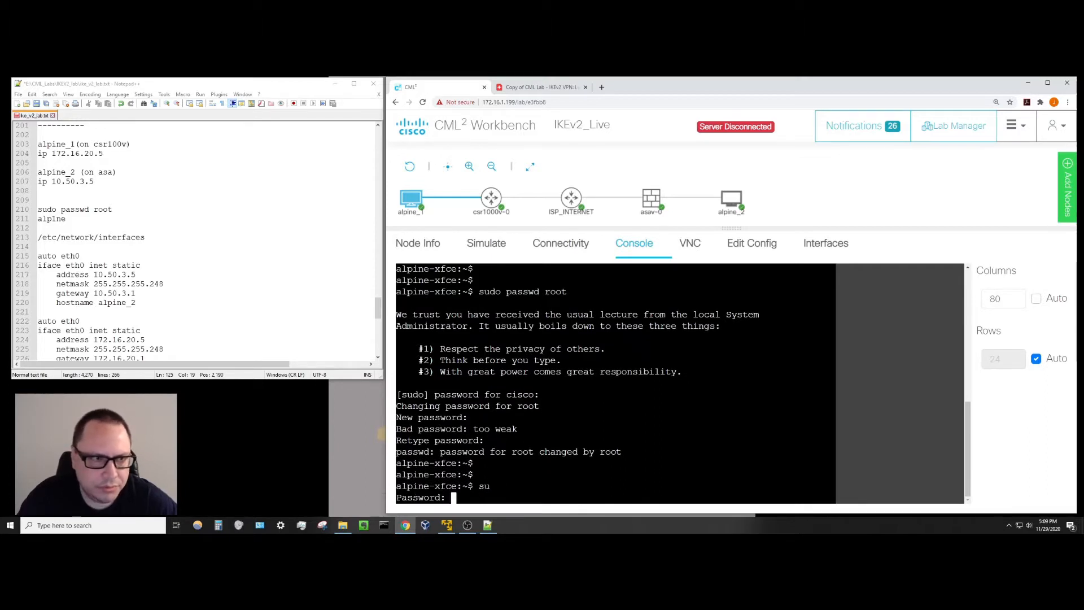
key(Return)
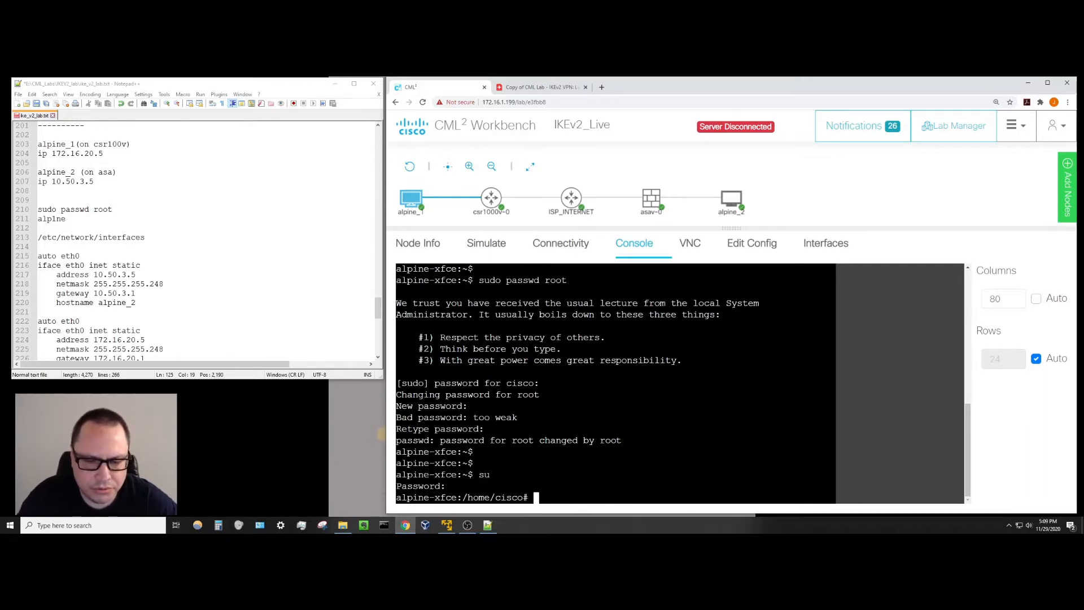
key(Return)
key(Return)
key(Return)
key(Return)
key(Return)
key(Return)
key(Return)
key(Return)
key(Return)
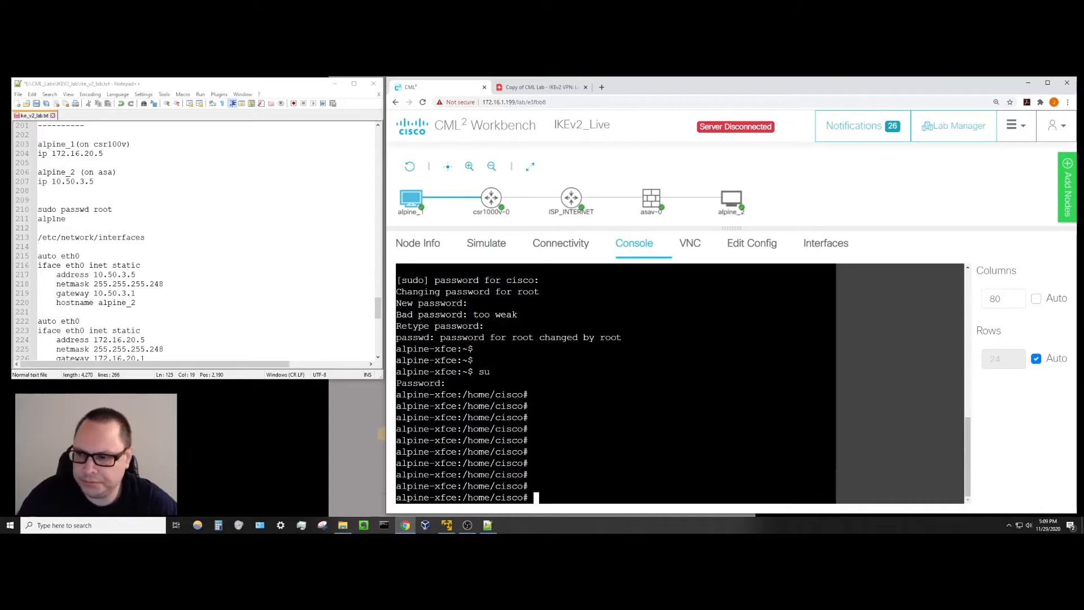
Enable automatic console column width, then bring up the Lucid IKEv2 VPN diagram.
click(1036, 298)
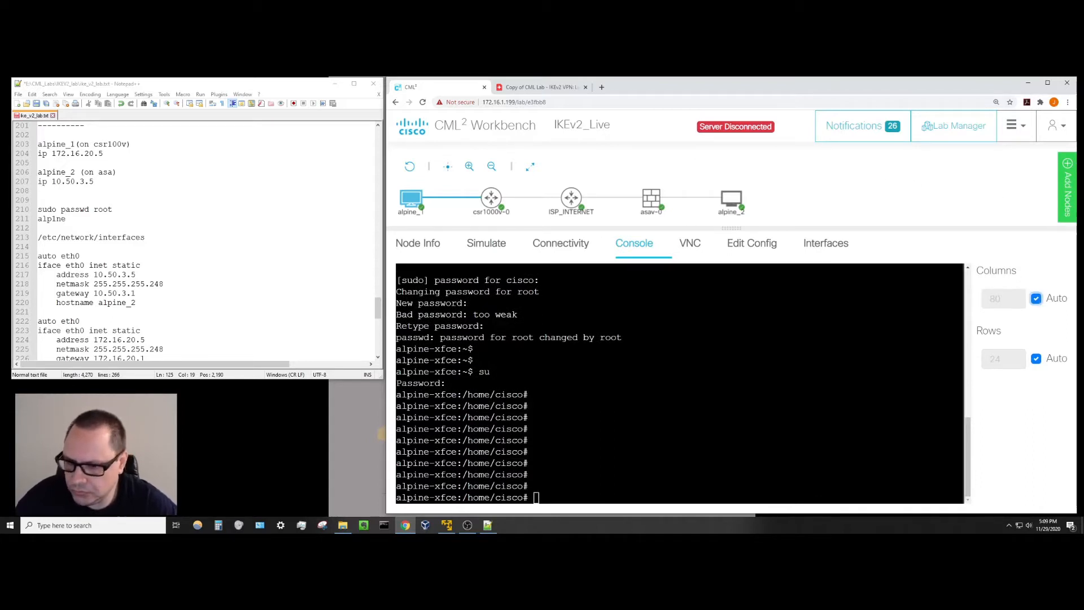
click(536, 498)
key(Return)
key(Return)
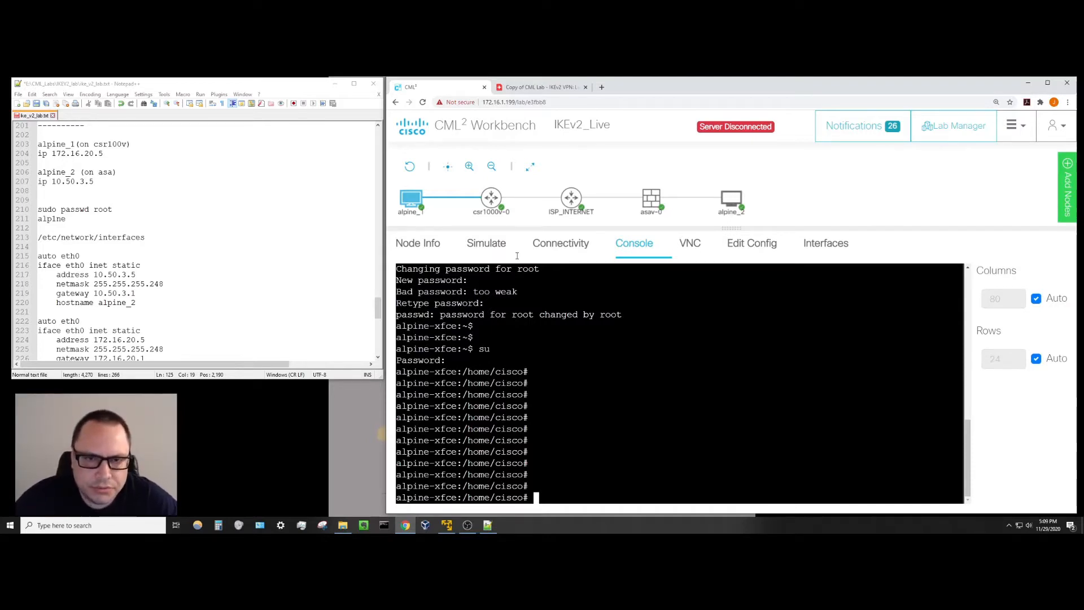
click(521, 89)
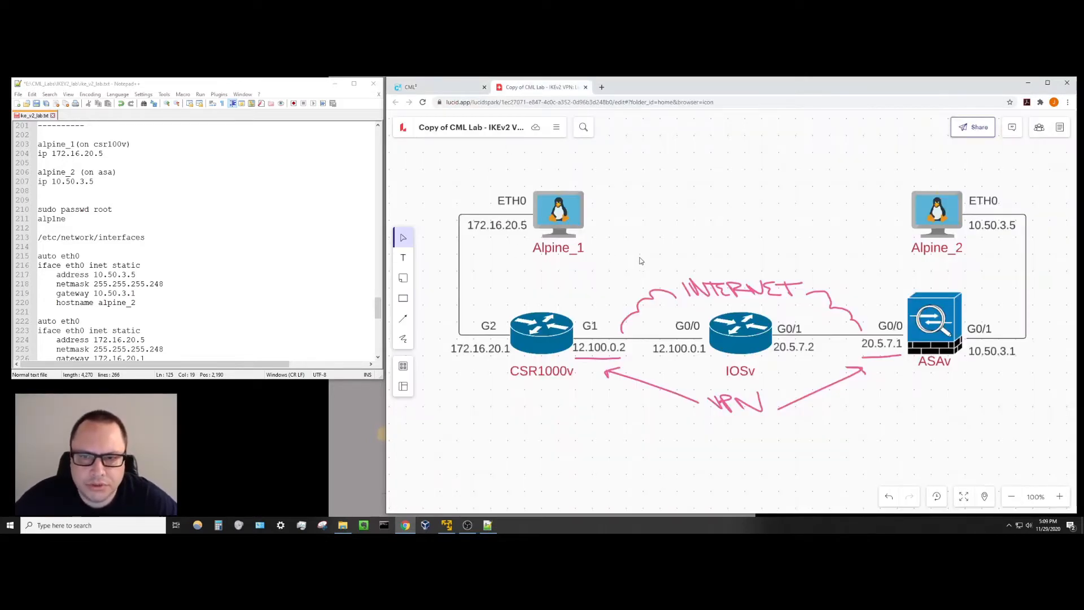
Back in the alpine_1 console, open /etc/network/interfaces in vi.
scroll(247, 280, down, 2)
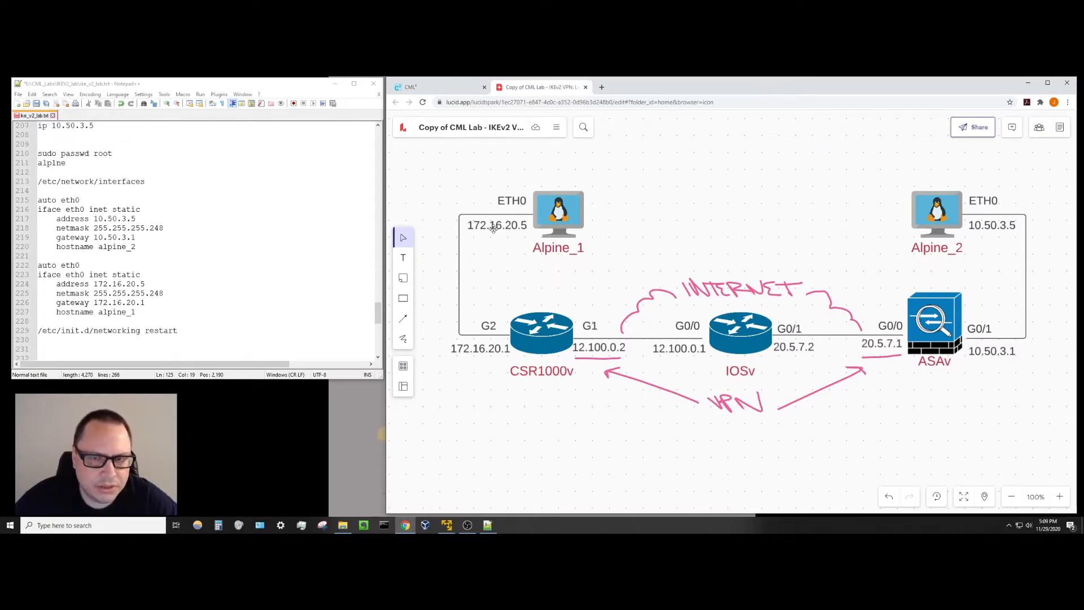
click(462, 89)
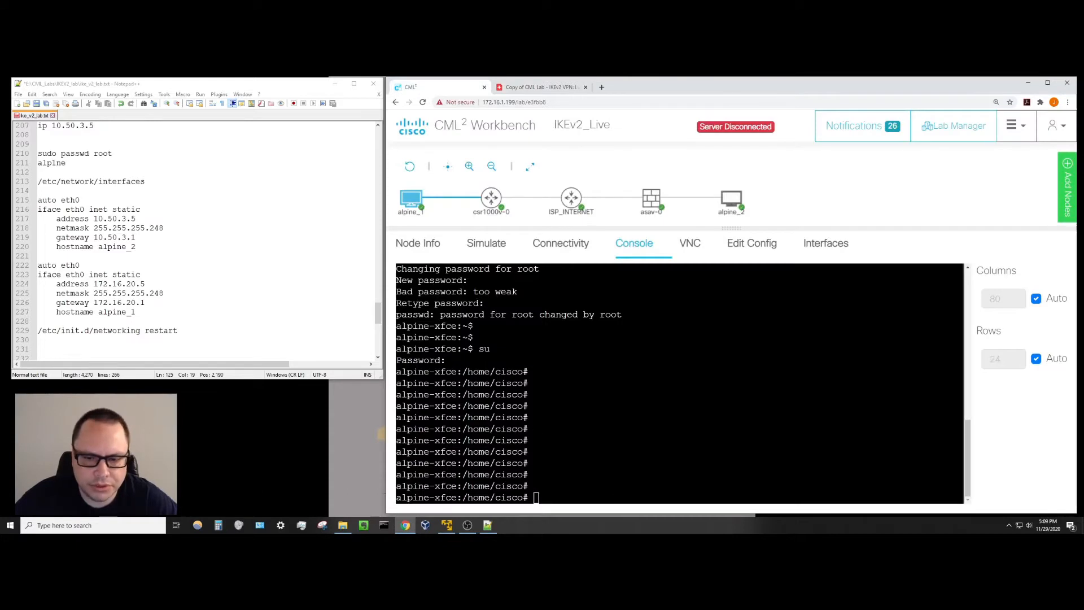
text(cd )
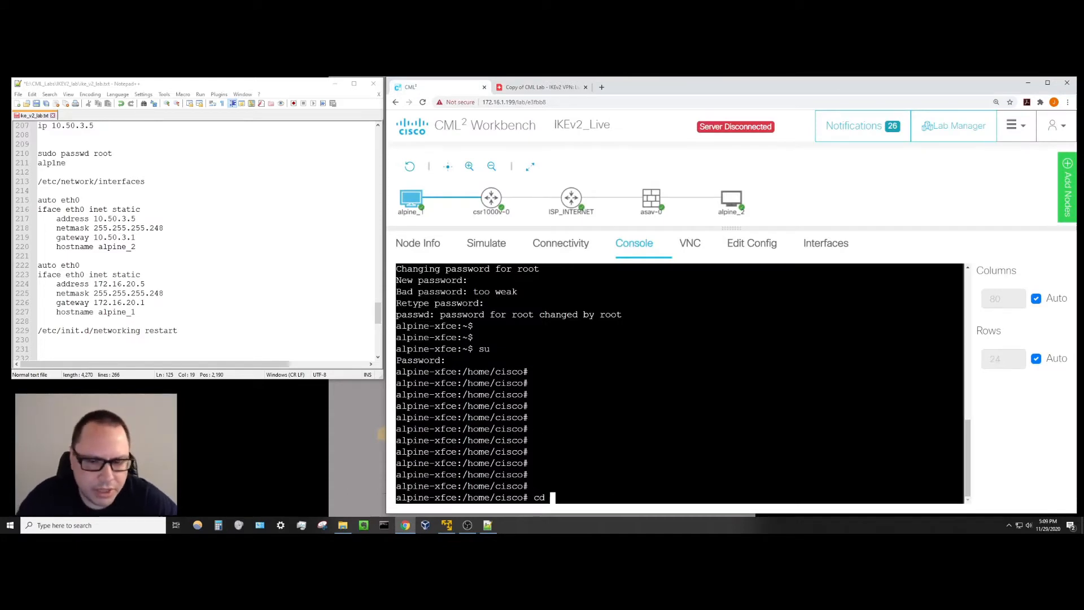
text(/etc/)
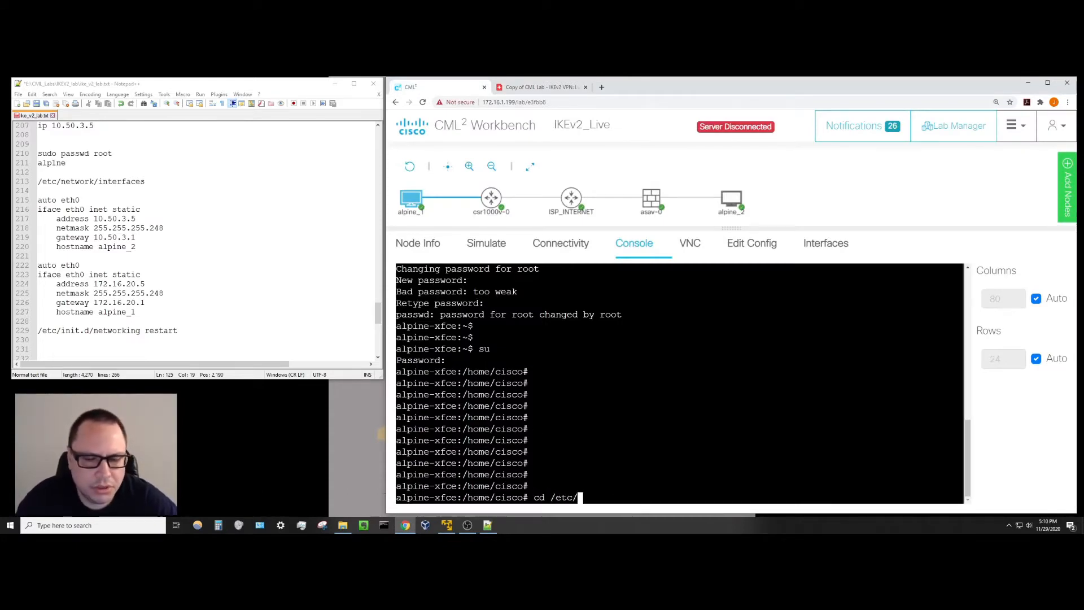
text(netwo)
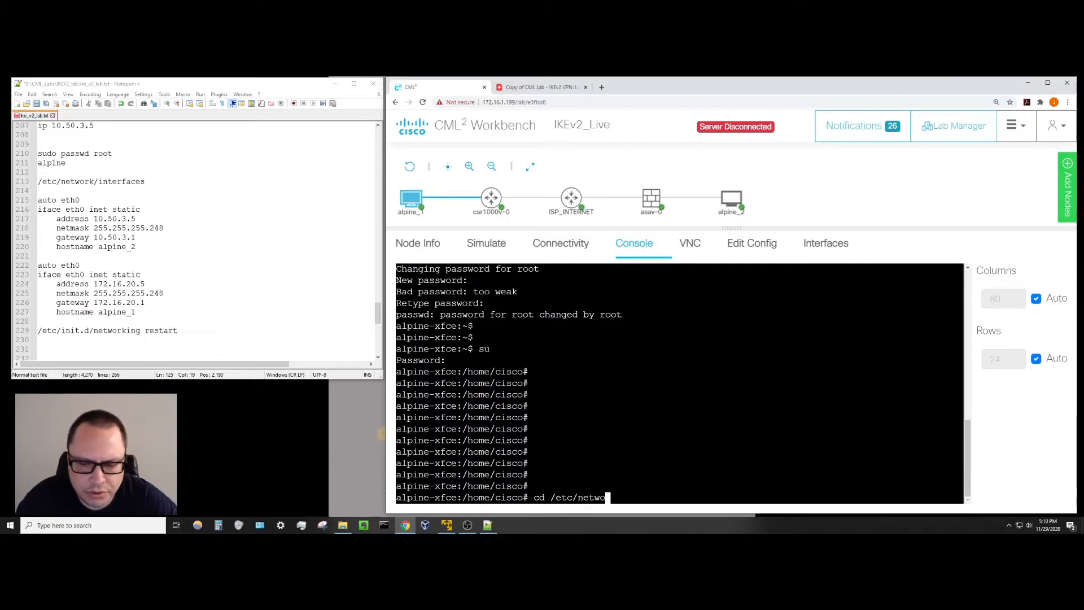
text(rk)
key(Return)
text(ls)
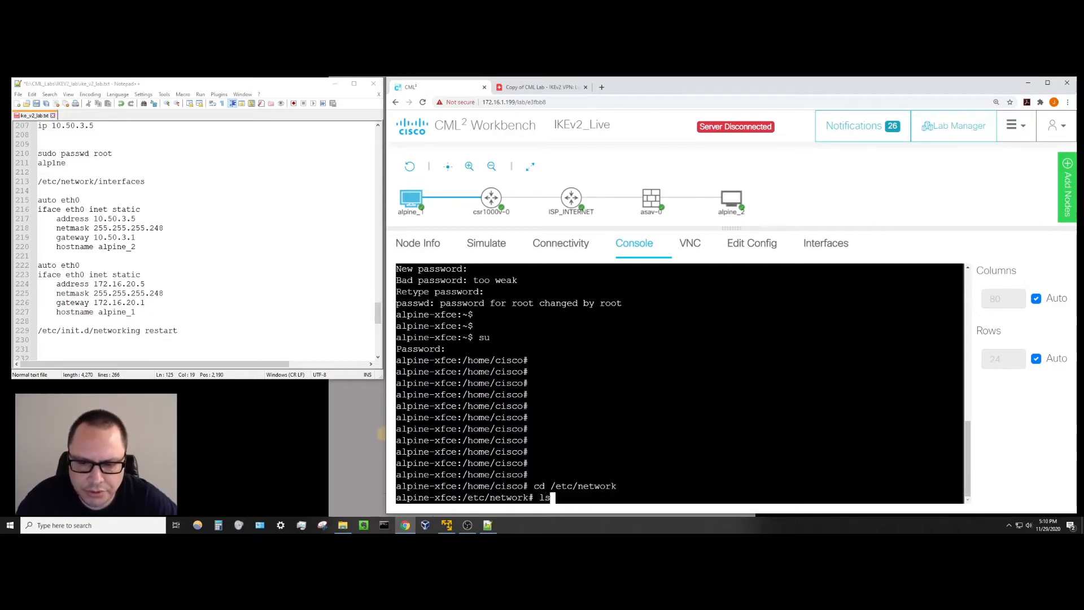
key(Return)
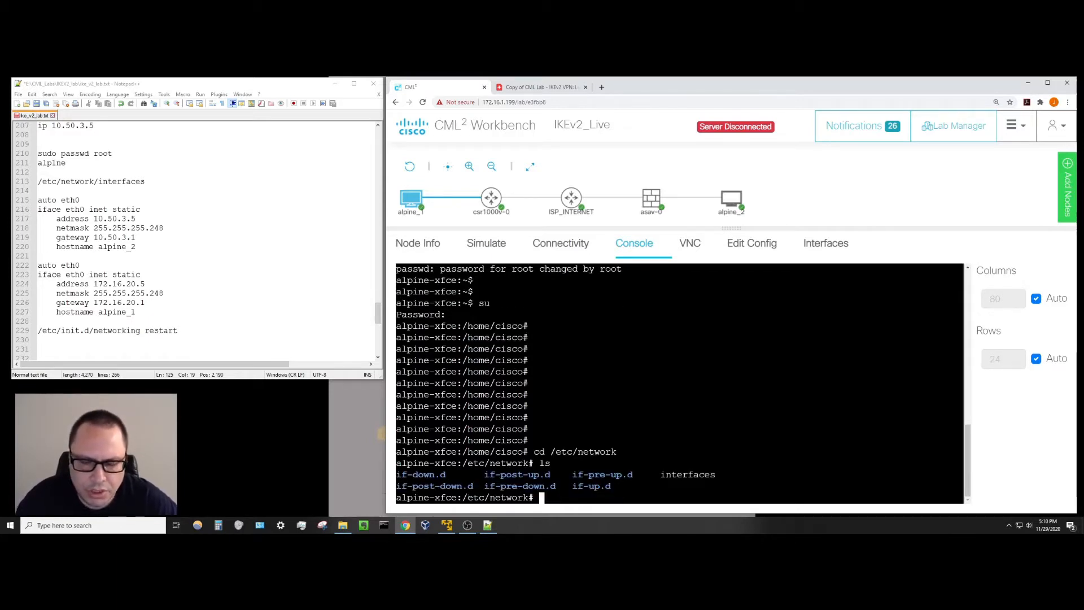
text(vi i)
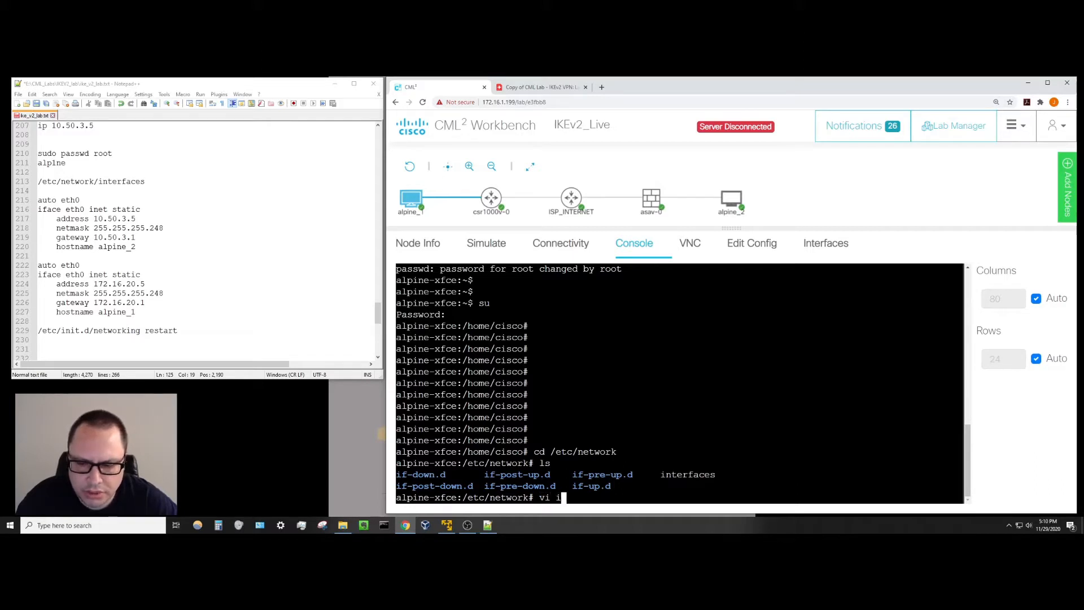
text(ntef)
text(faces)
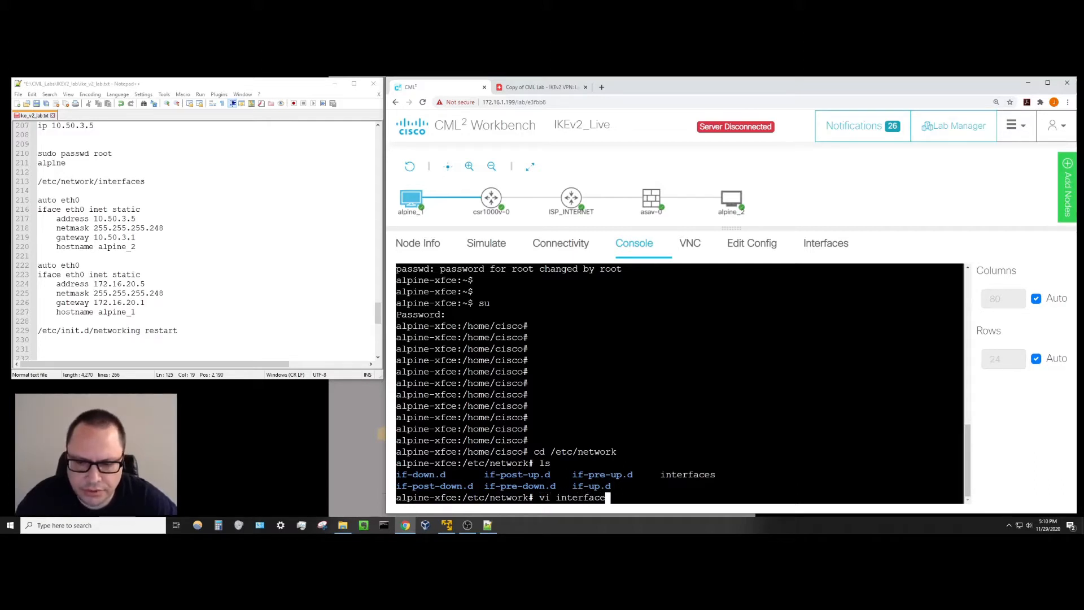
key(Return)
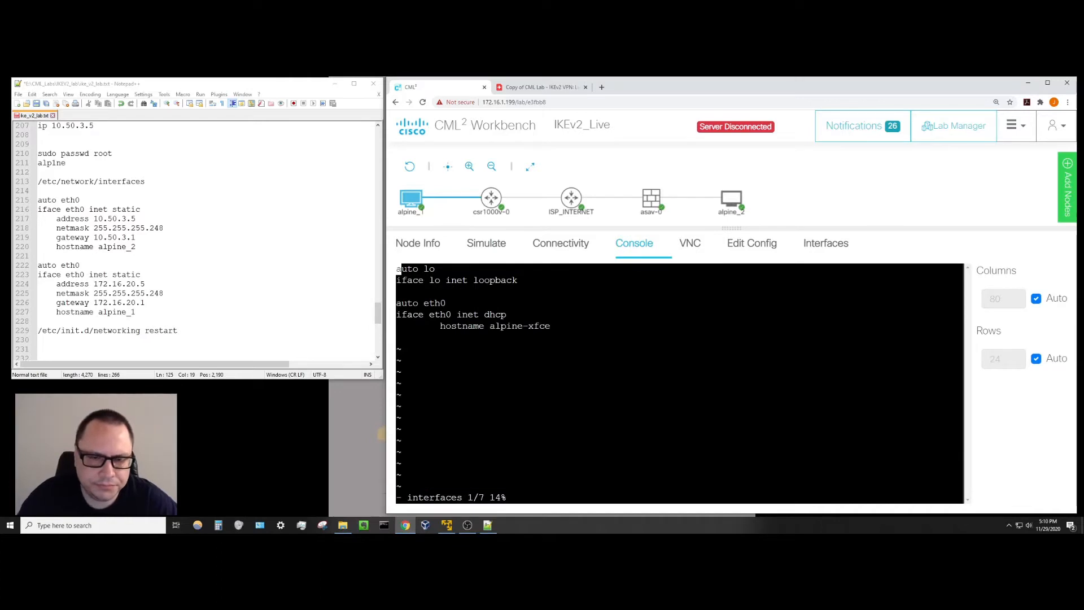
Make eth0 static with address 172.16.20.5 and netmask 255.255.255.248.
key(Down)
key(Down)
key(Down)
key(Down)
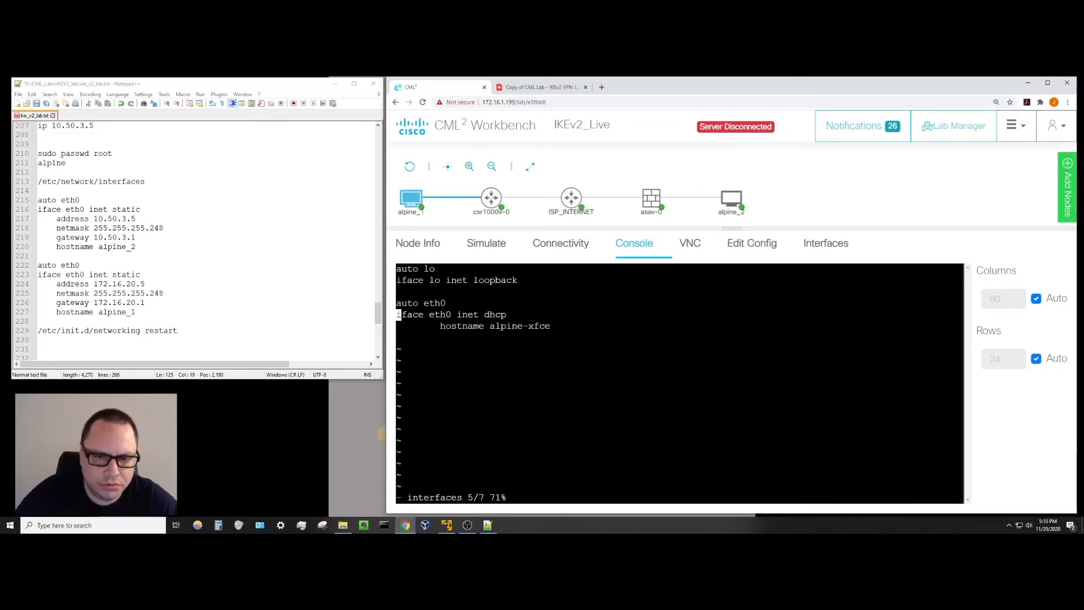
key(a)
key(Right)
key(Right)
key(Right)
key(Right)
key(Right)
key(Right)
key(Right)
key(Right)
key(Right)
key(Right)
key(Right)
key(Right)
key(Right)
key(Right)
key(Right)
key(Right)
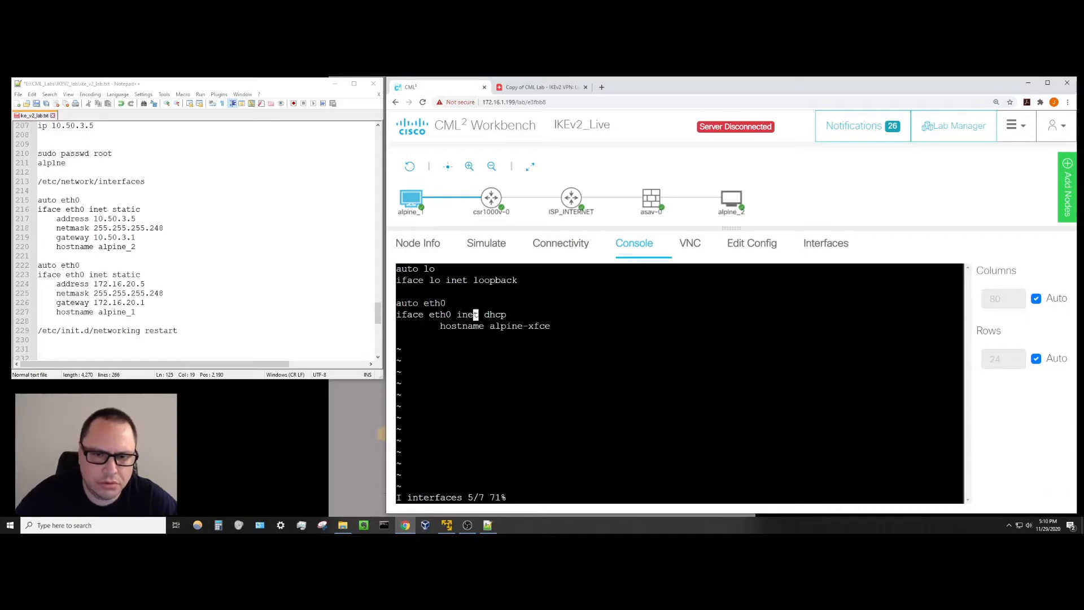
key(Right)
key(Right)
key(Right)
key(BackSpace)
key(BackSpace)
key(BackSpace)
key(BackSpace)
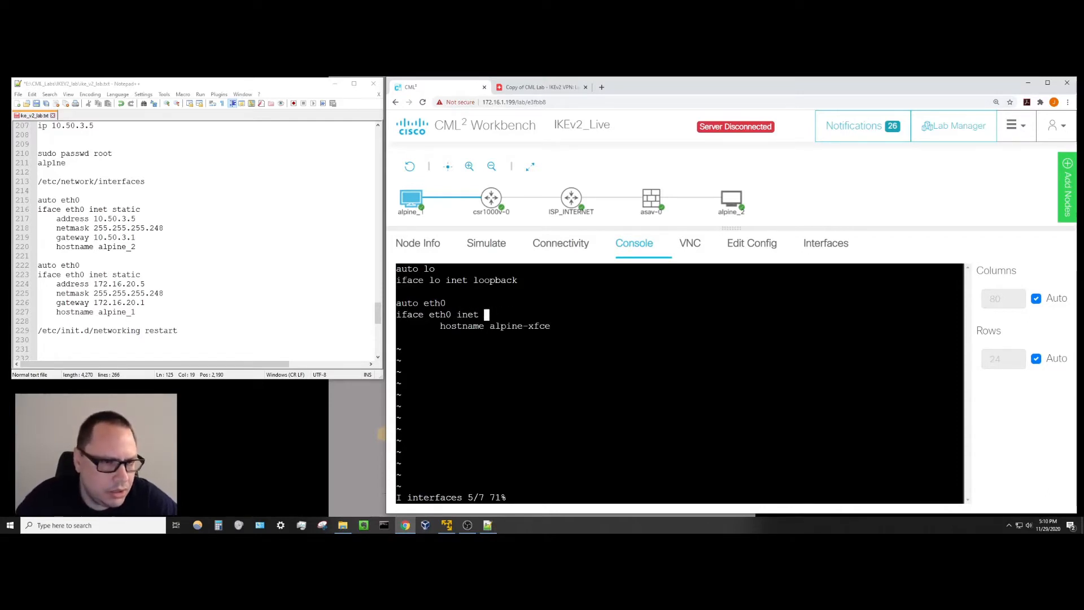
text(static)
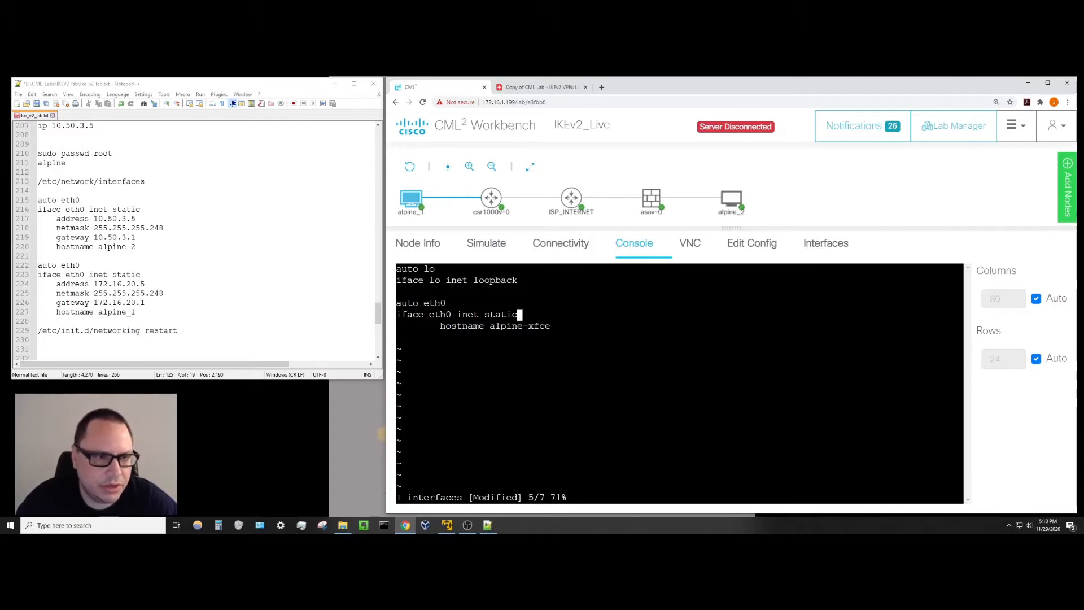
key(Return)
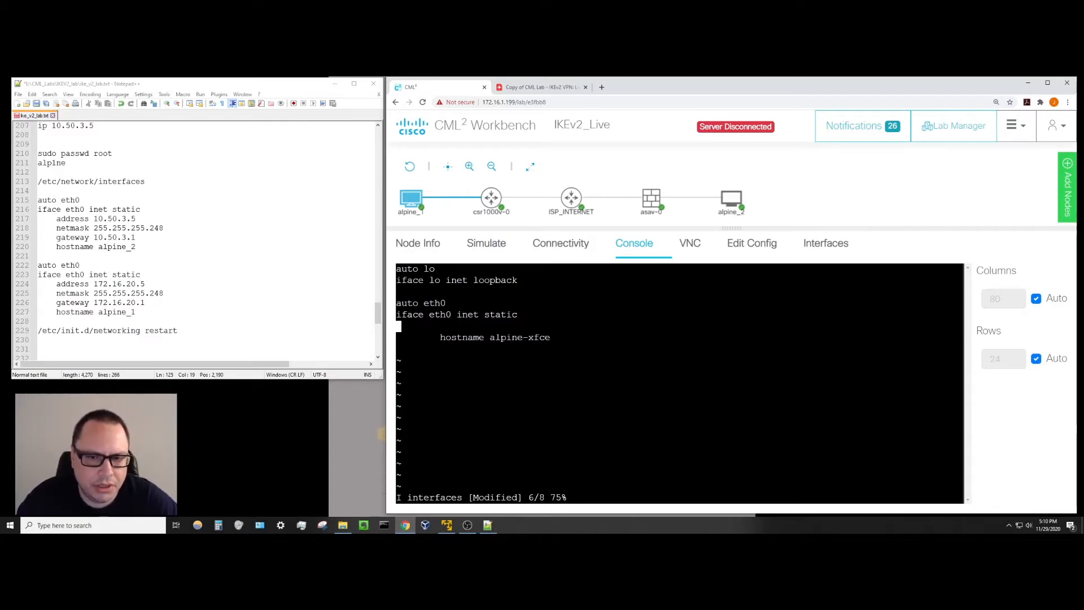
key(Tab)
text(addre)
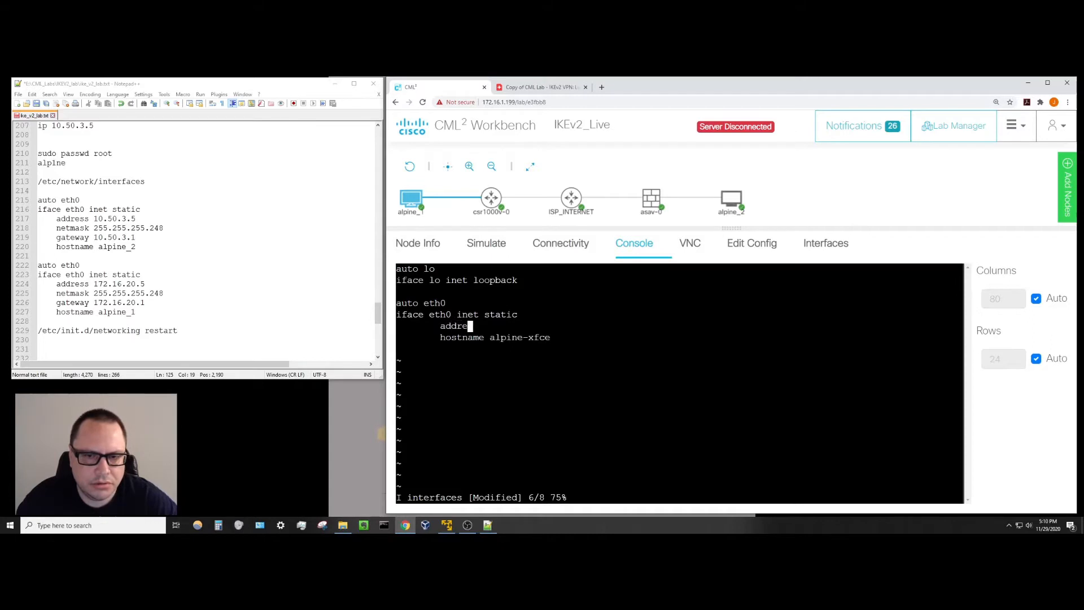
text(ss 172)
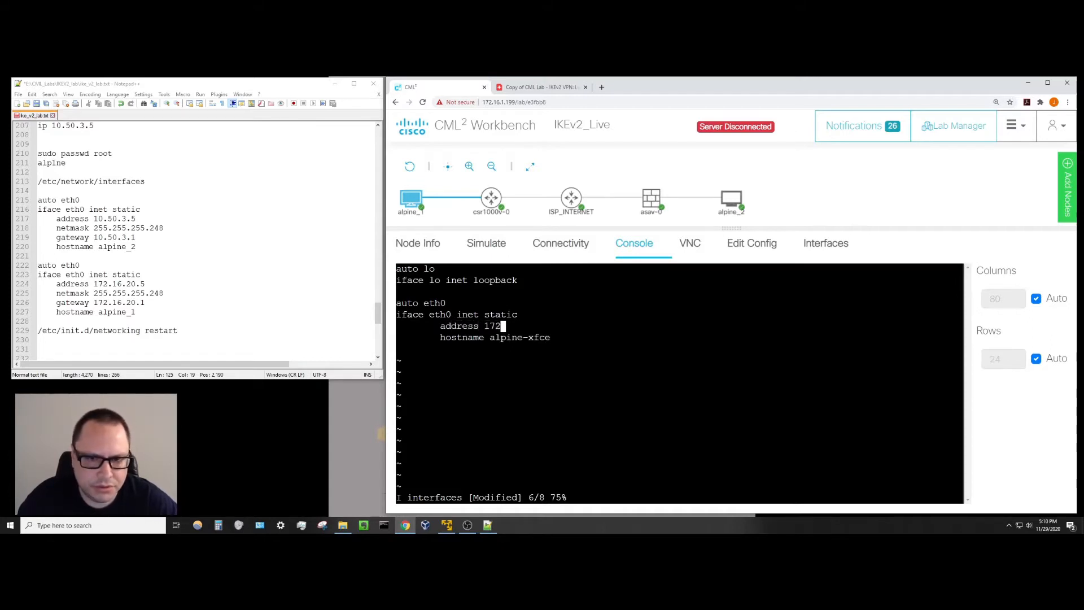
text(.16.)
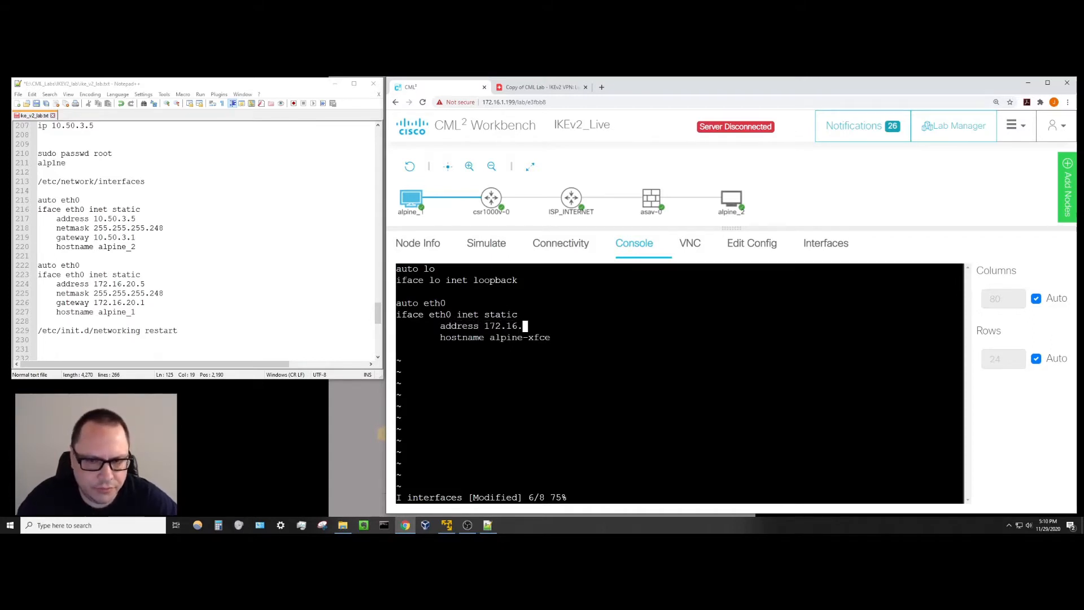
text(20.)
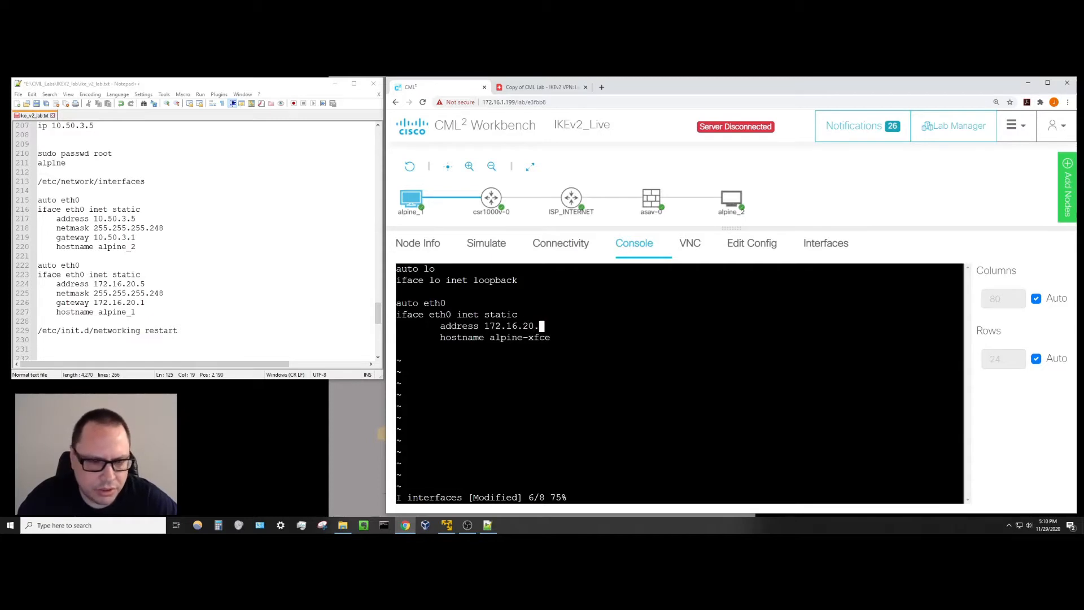
text(5)
key(Return)
key(Tab)
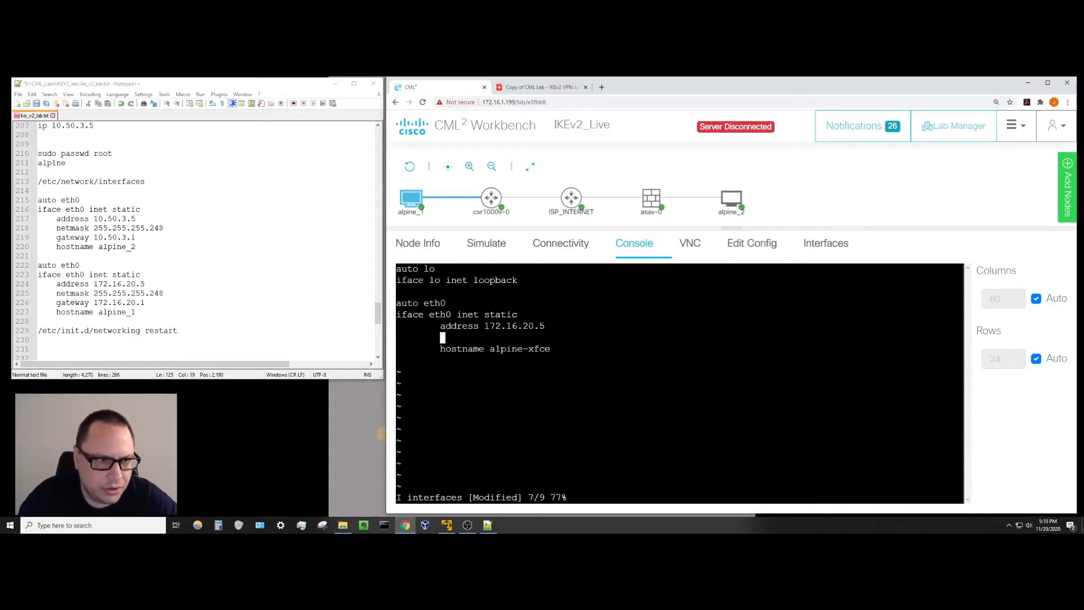
text(netmaks)
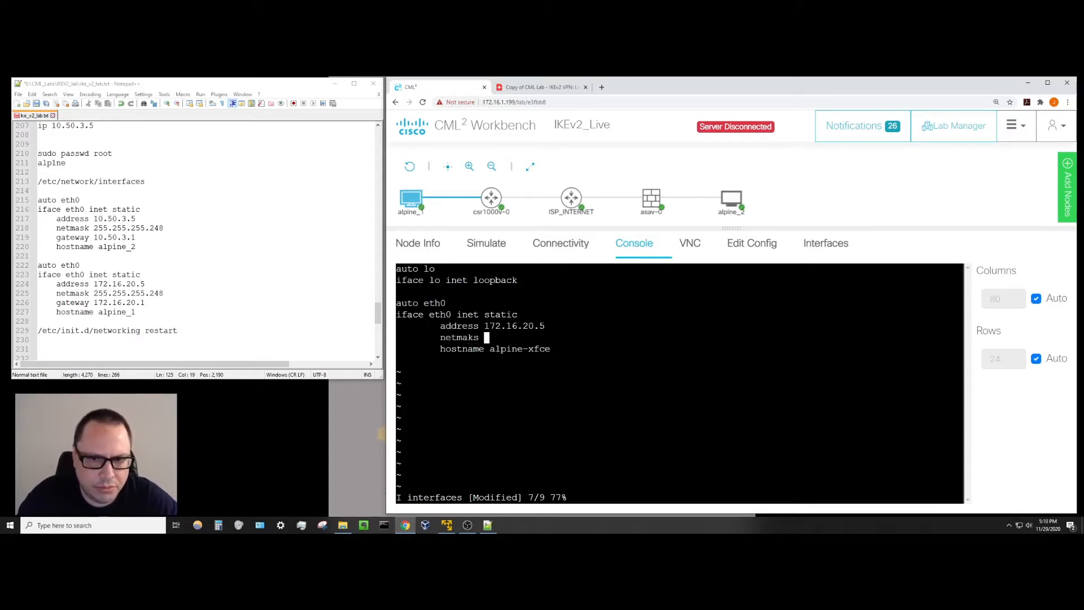
key(BackSpace)
key(BackSpace)
key(BackSpace)
text(a)
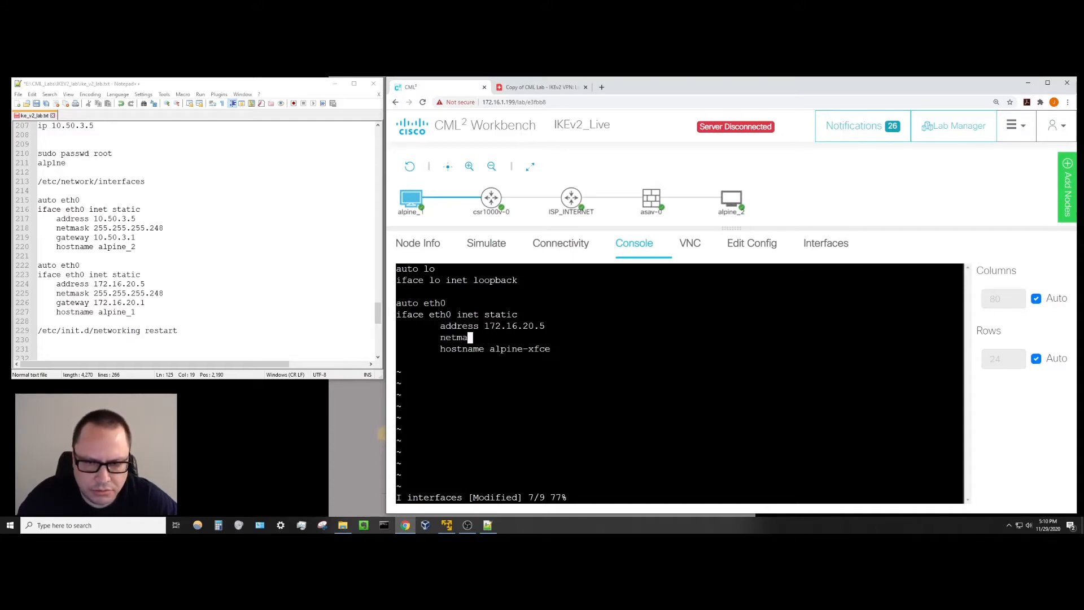
text(sk 25)
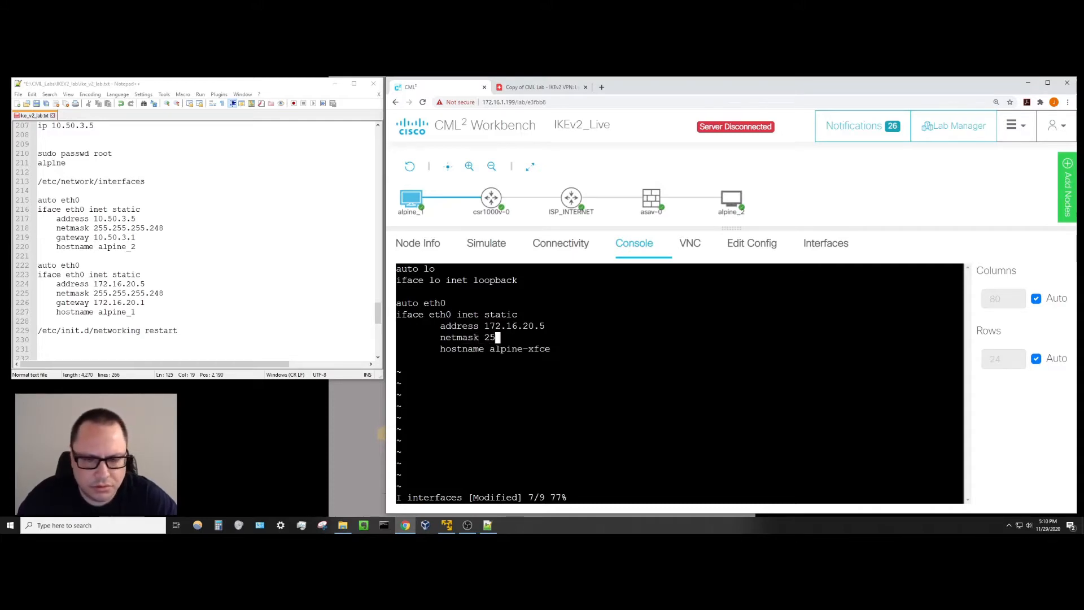
text(5.255.255.25)
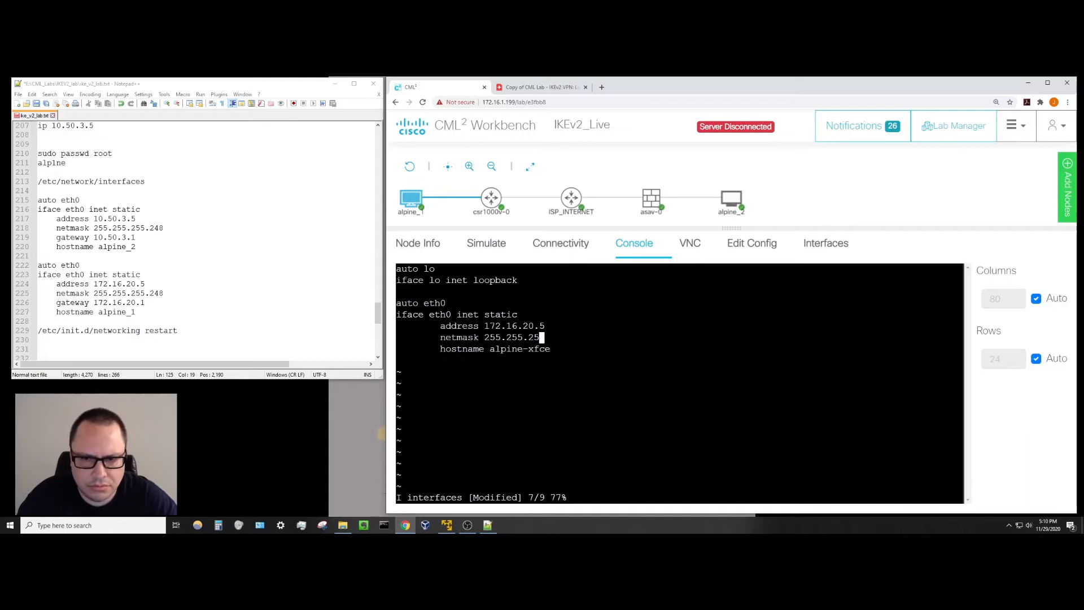
text(248)
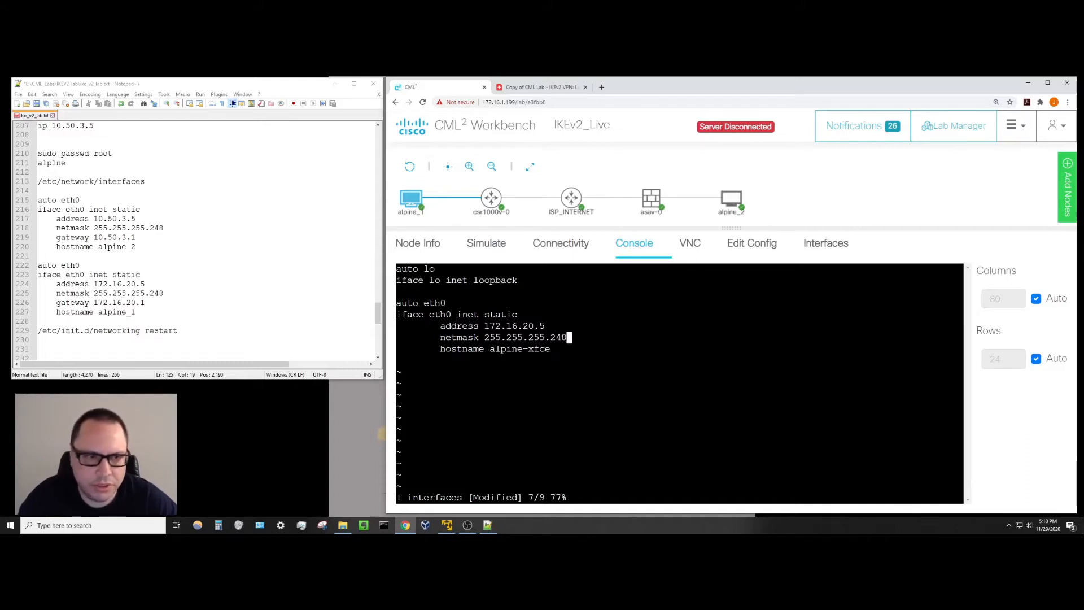
Add gateway 172.16.20.1, rename the hostname to alpine_1, and save with :wq!
key(Return)
key(Tab)
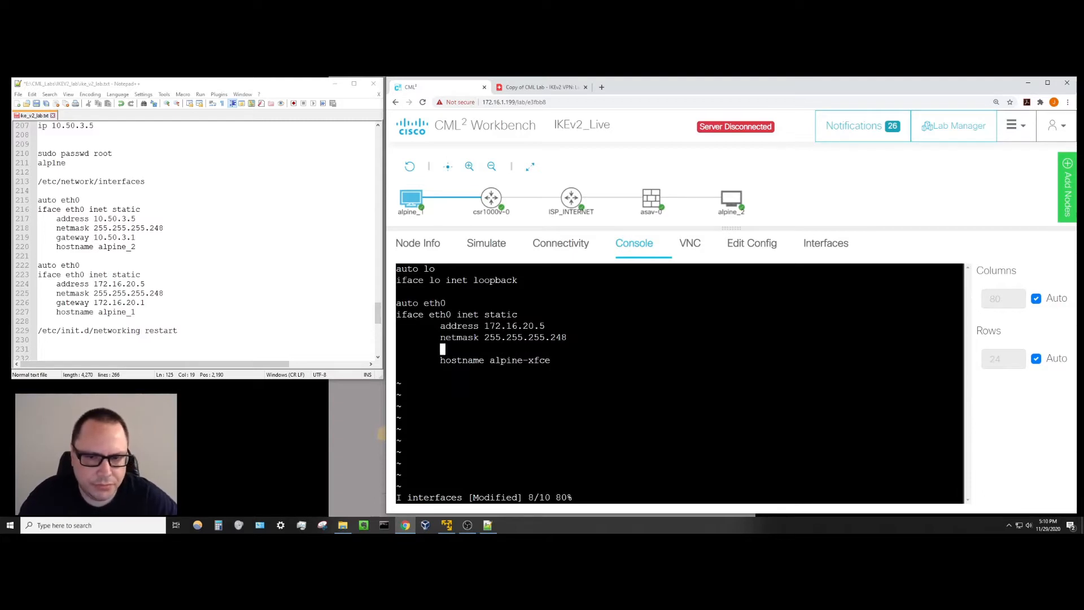
text(gateway )
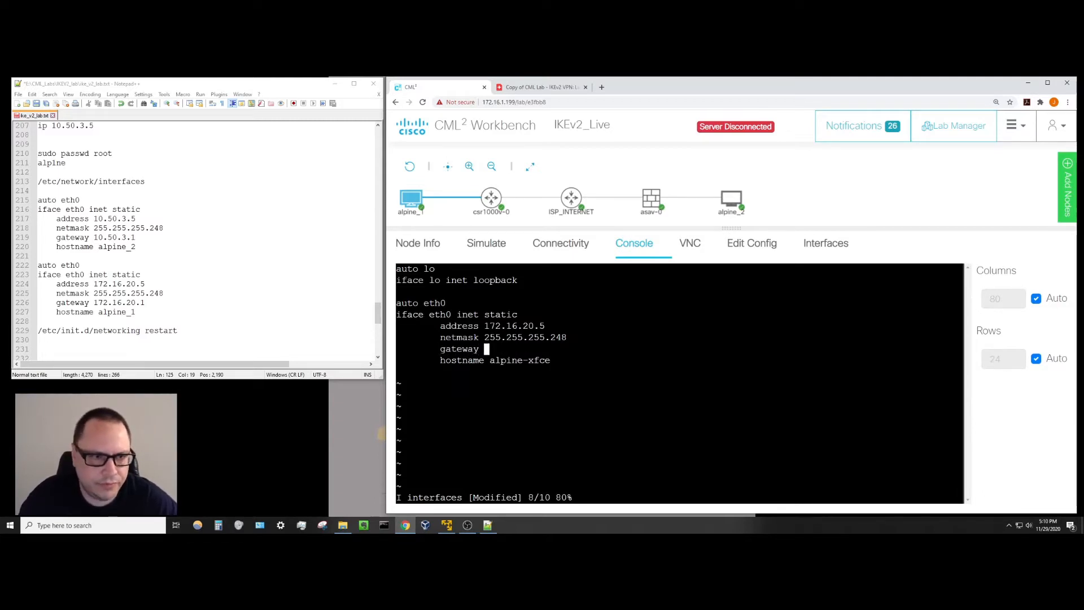
text(172.1)
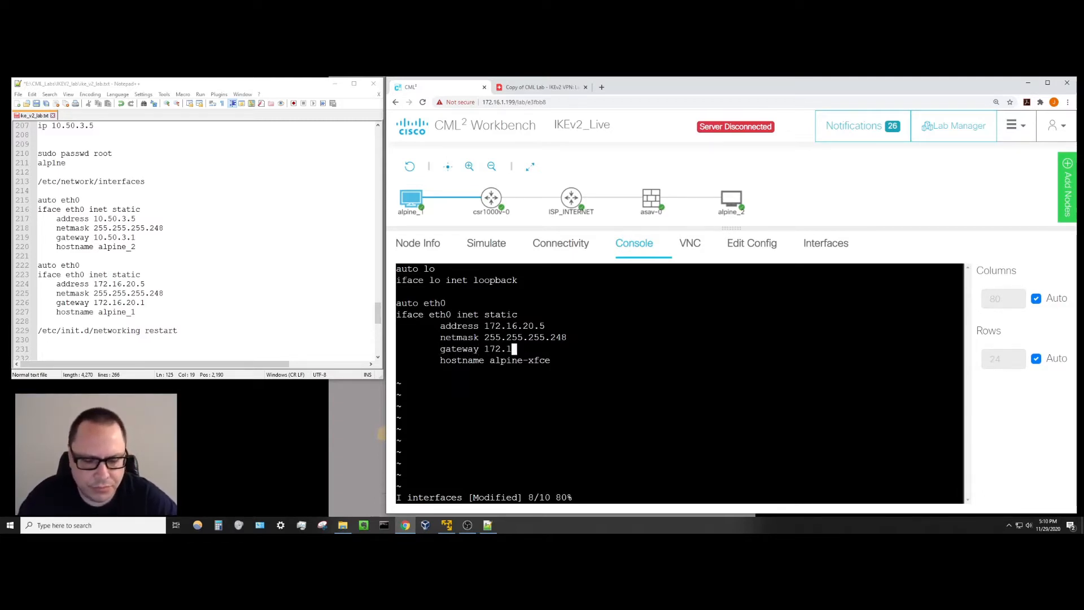
text(6.20.1)
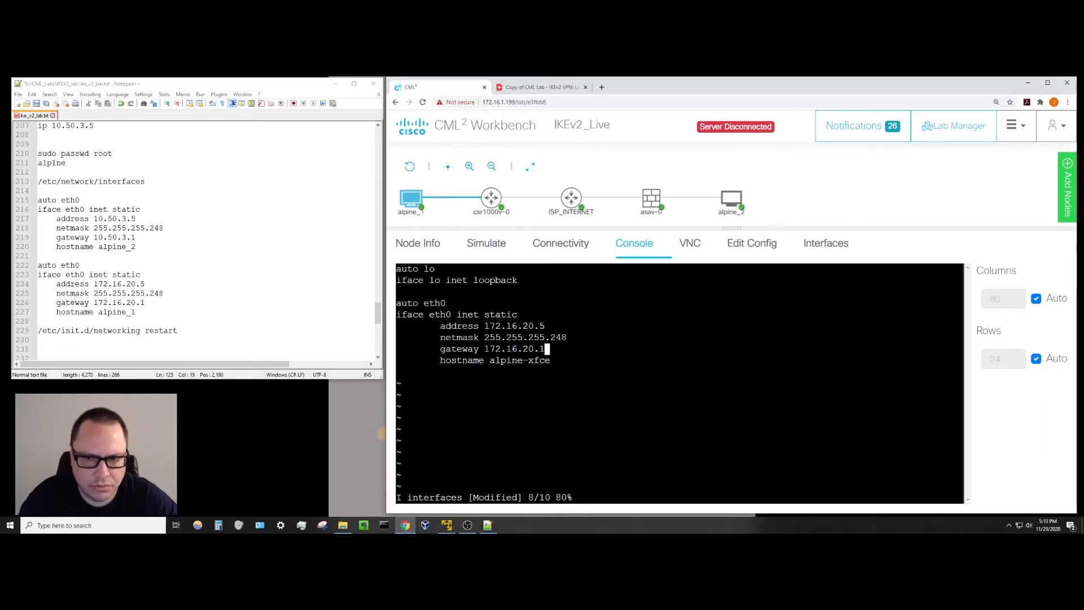
key(Down)
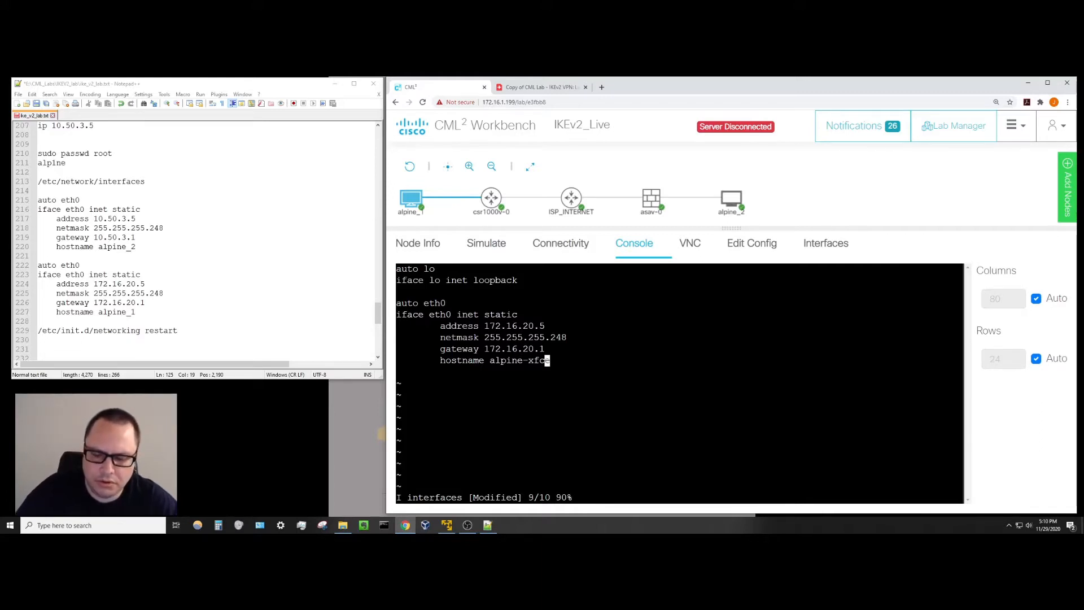
key(BackSpace)
key(BackSpace)
key(BackSpace)
key(BackSpace)
key(BackSpace)
key(BackSpace)
key(BackSpace)
key(BackSpace)
key(BackSpace)
key(BackSpace)
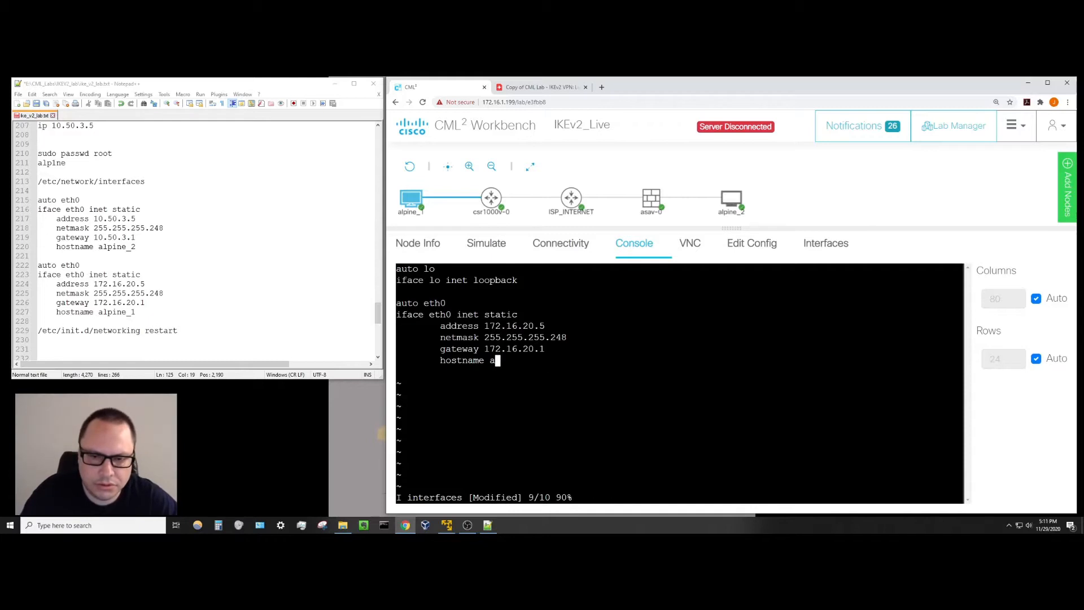
key(BackSpace)
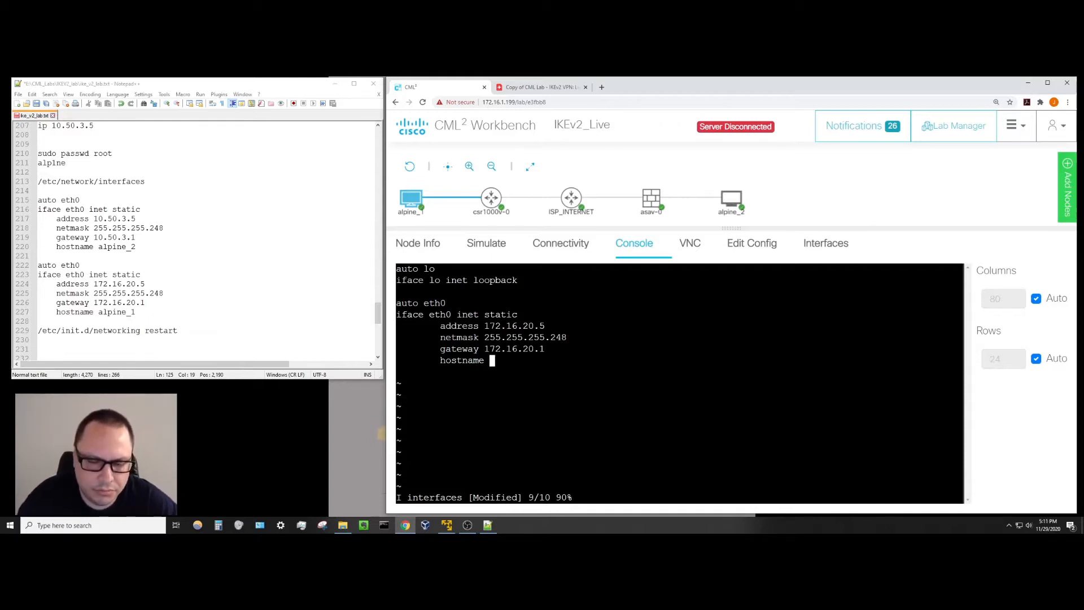
text(alp)
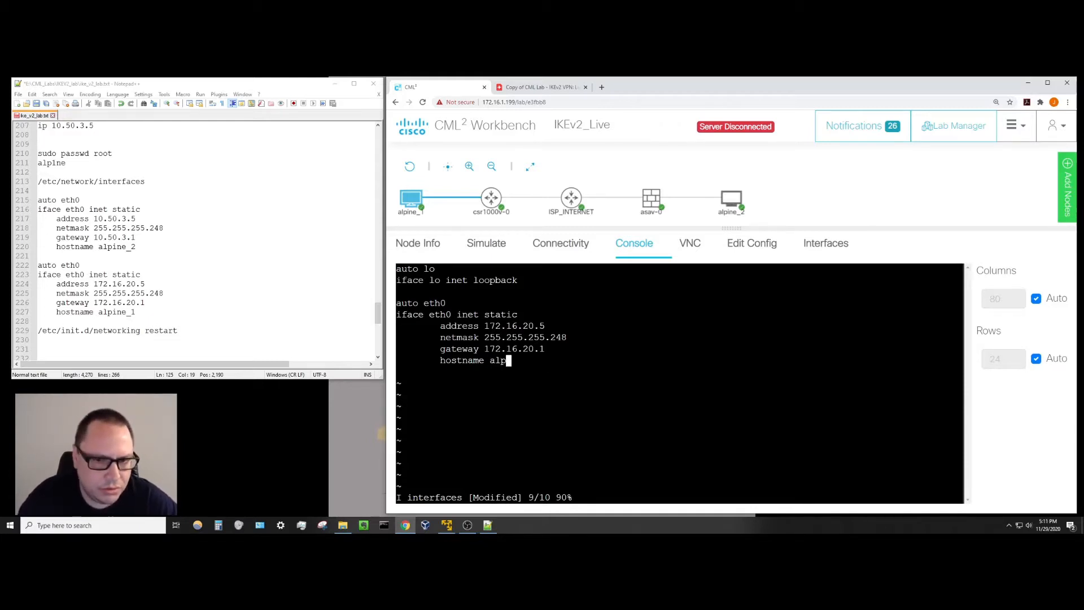
text(ine_1)
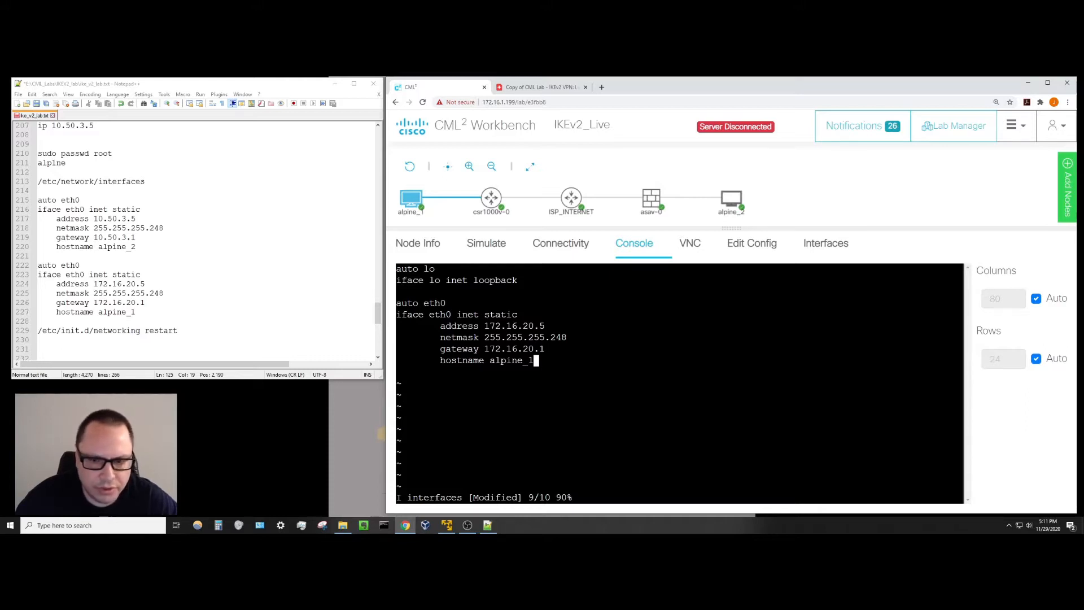
key(Escape)
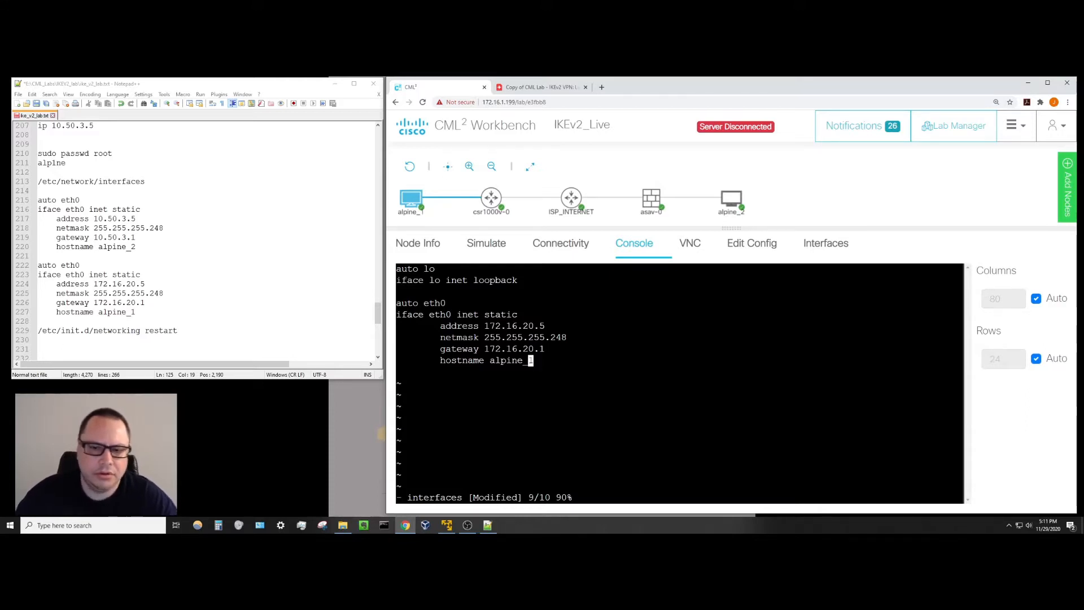
text(:)
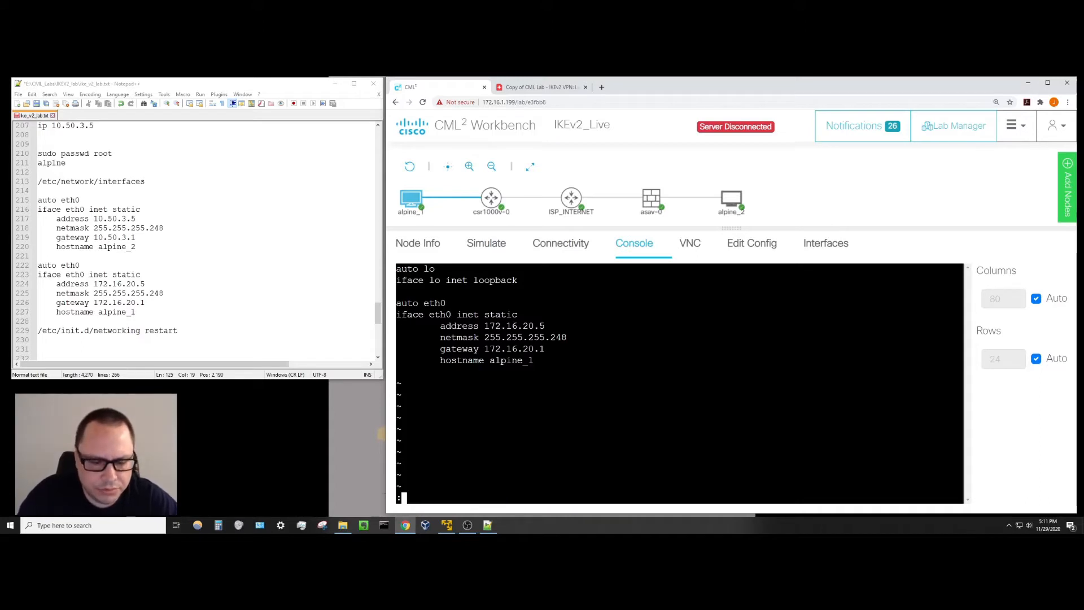
text(wq!)
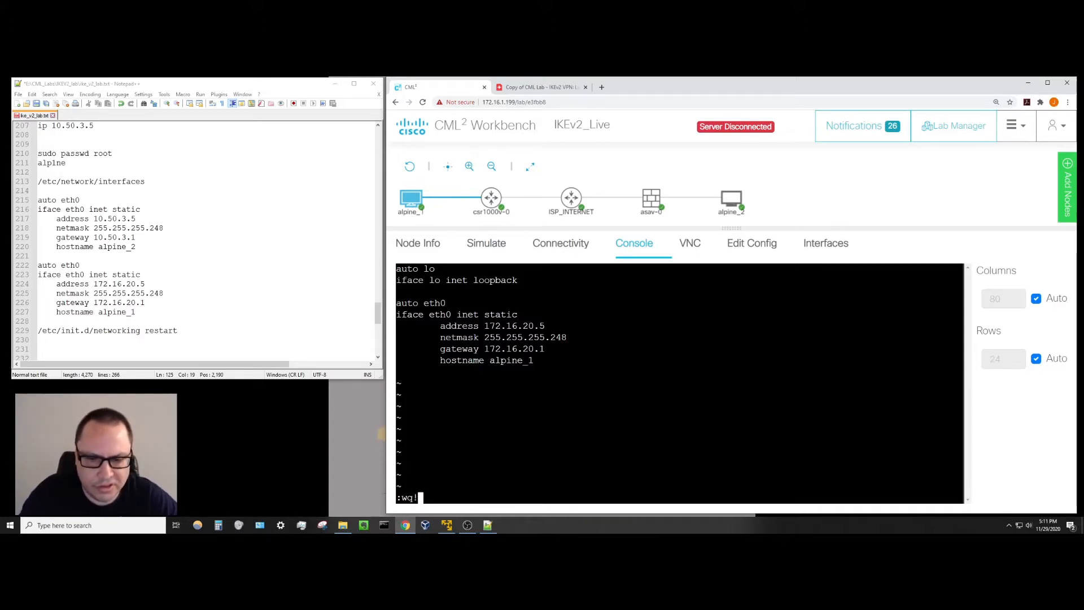
key(Return)
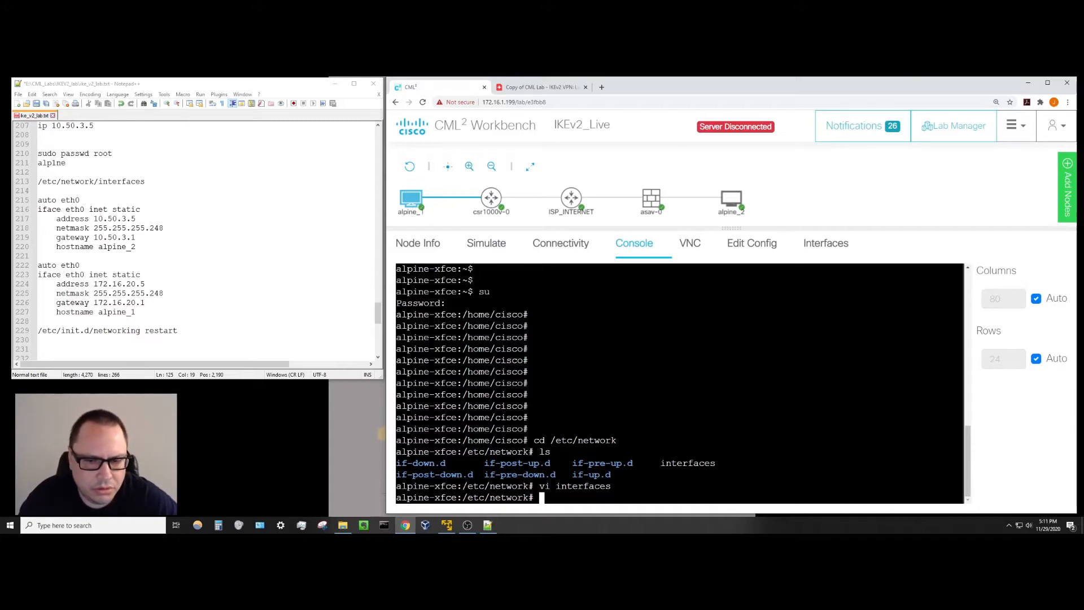
Restart alpine_1's networking and verify route shows default via 172.16.20.1 on eth0.
text(/)
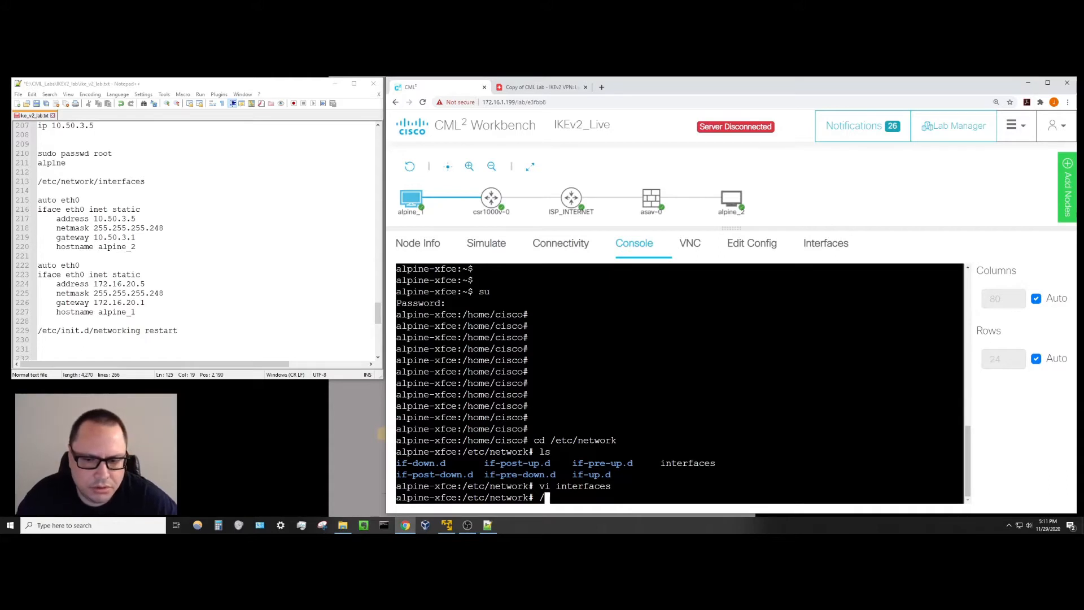
text(etc/)
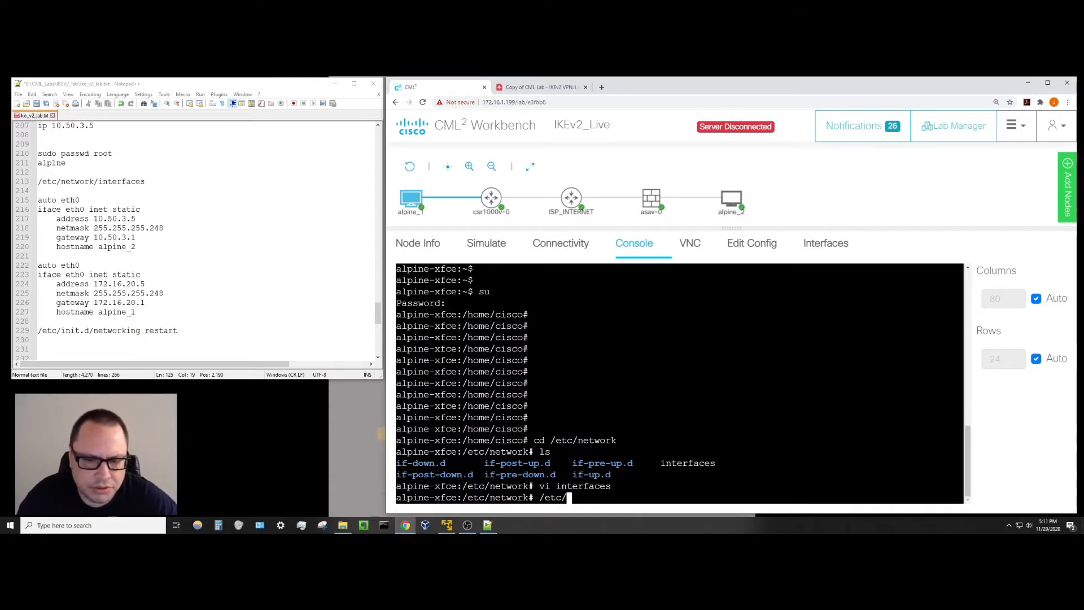
text(init.d)
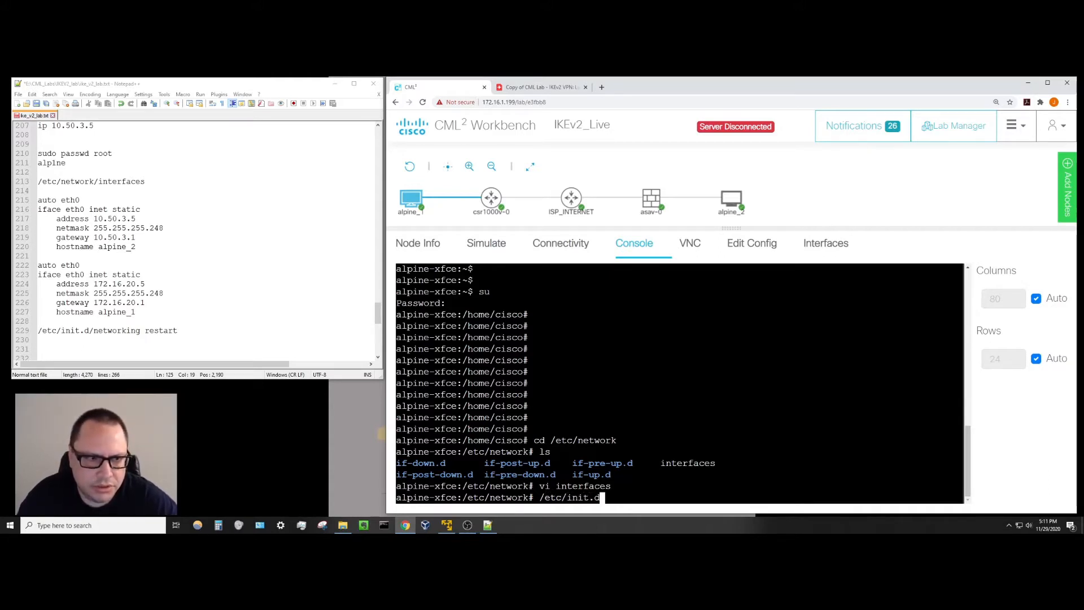
text(/network)
text(i)
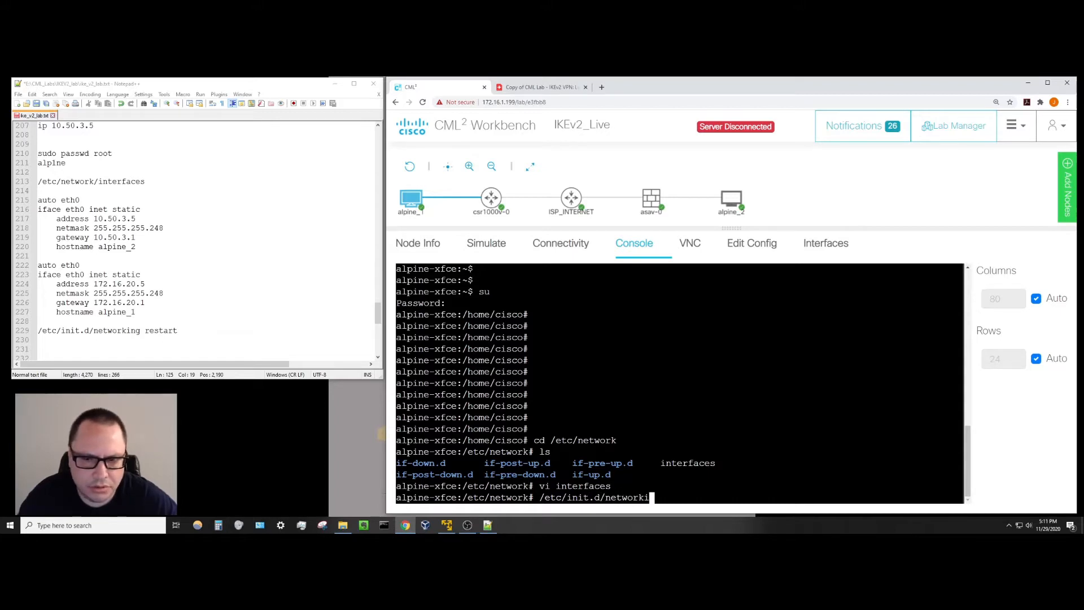
text(ng restart)
key(Return)
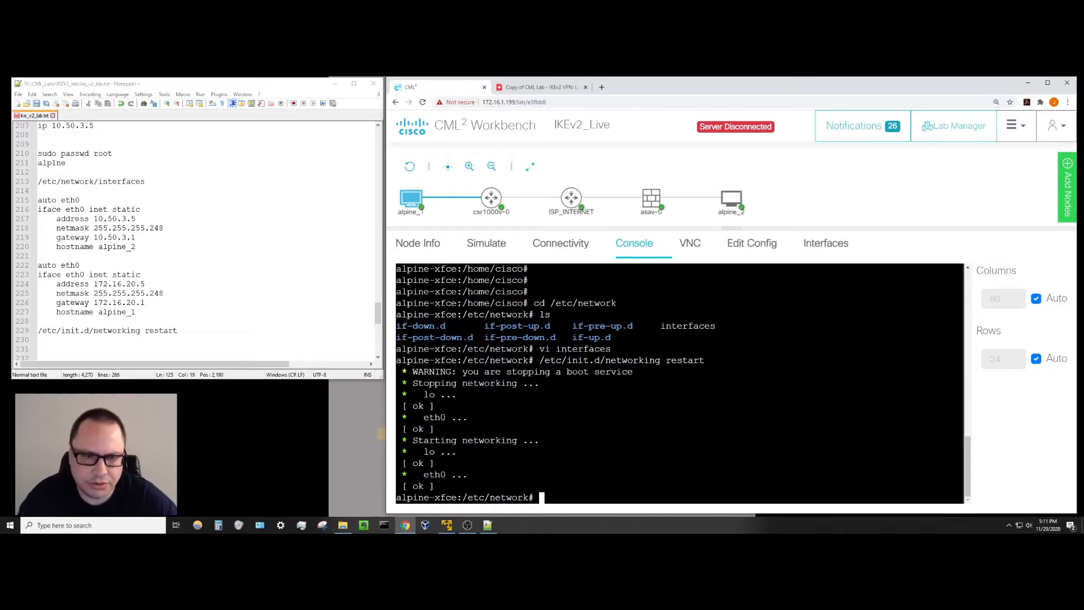
key(Return)
key(Return)
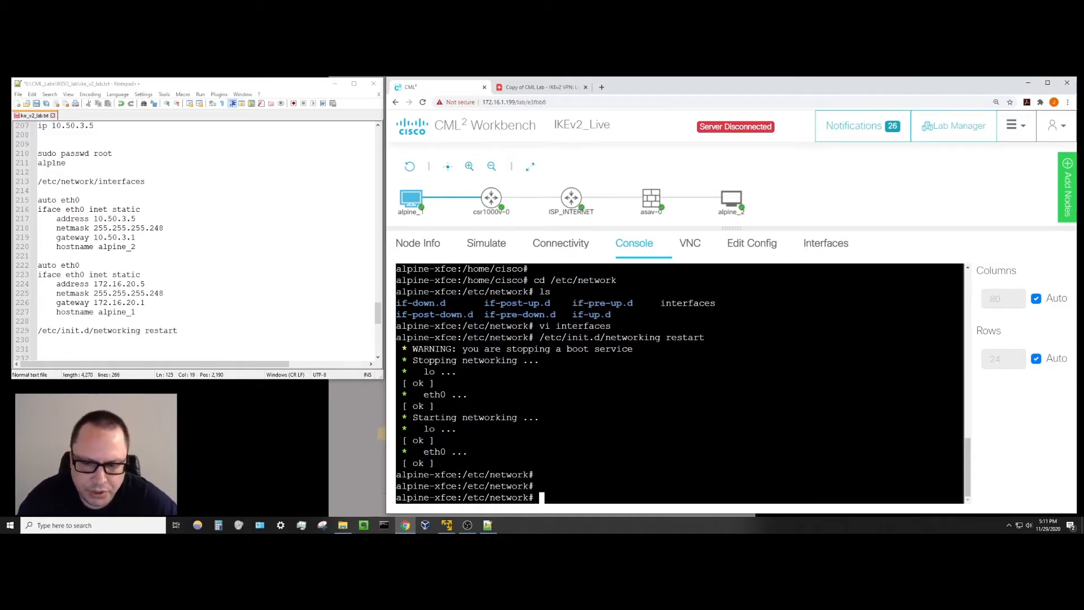
text(route)
key(Return)
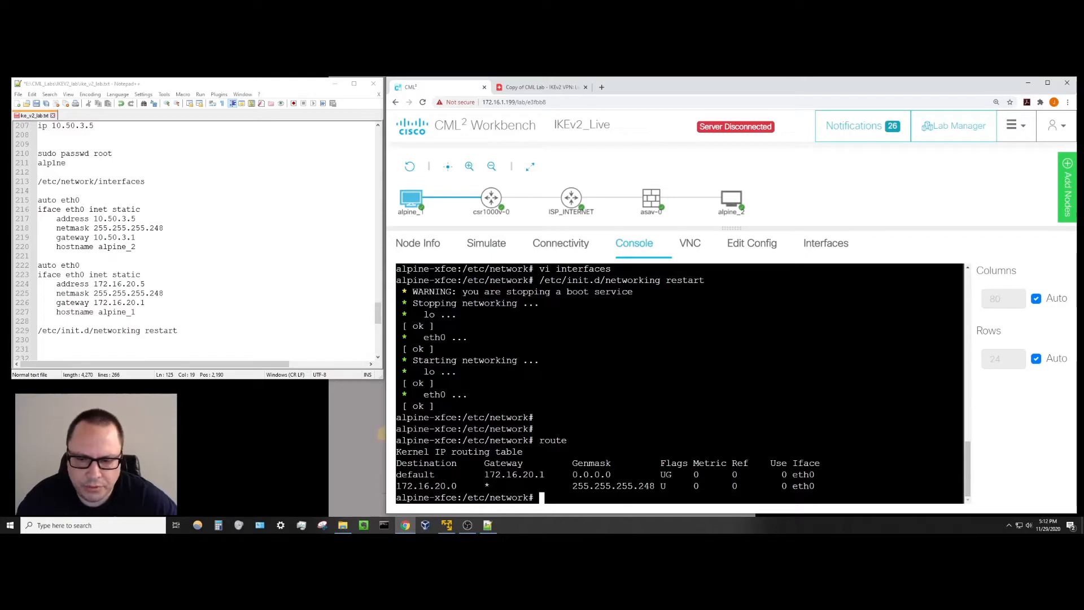
key(Return)
key(Return)
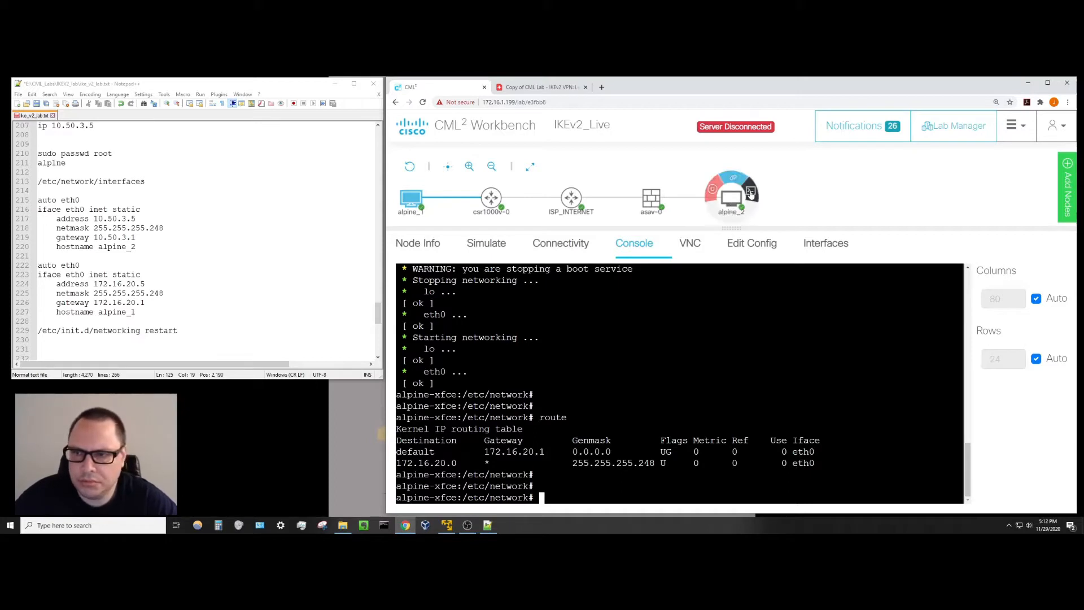
Open the alpine_2 console and log in with the lab username and password.
click(732, 201)
click(689, 389)
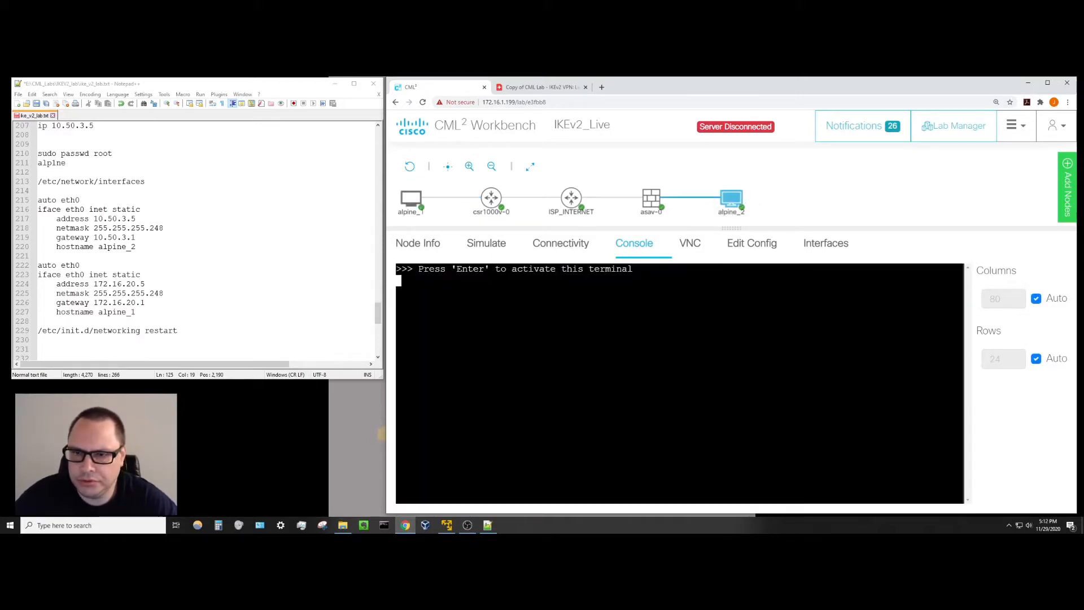
key(Return)
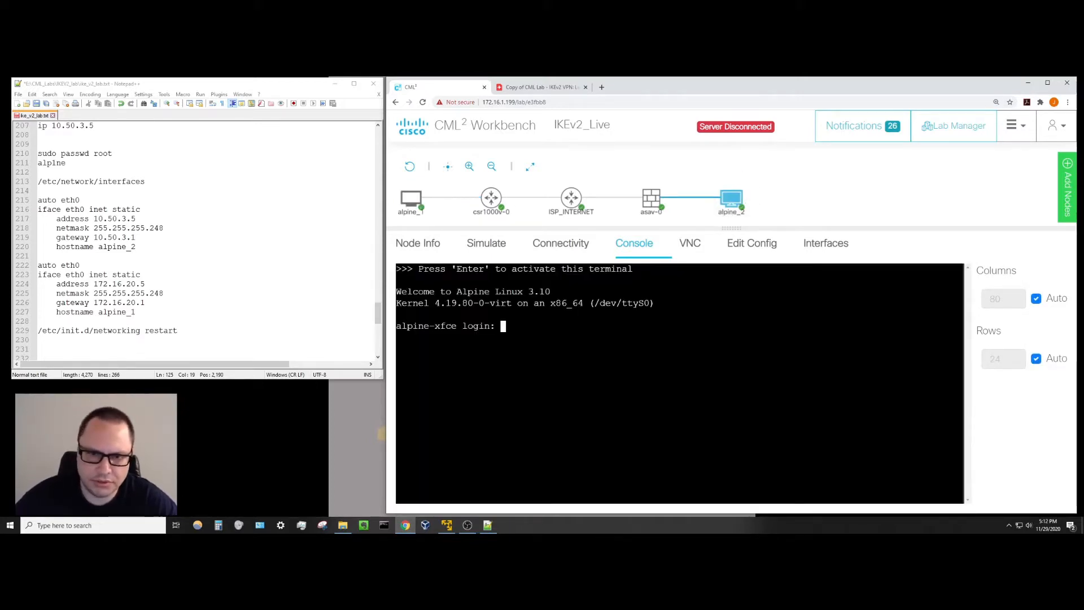
text(cisco)
key(Return)
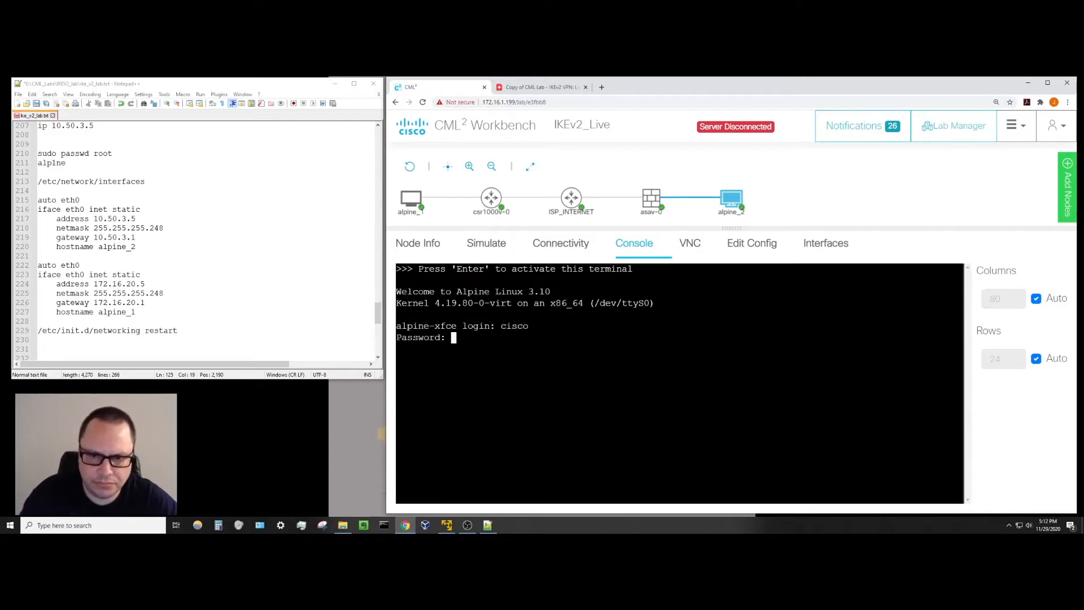
key(Return)
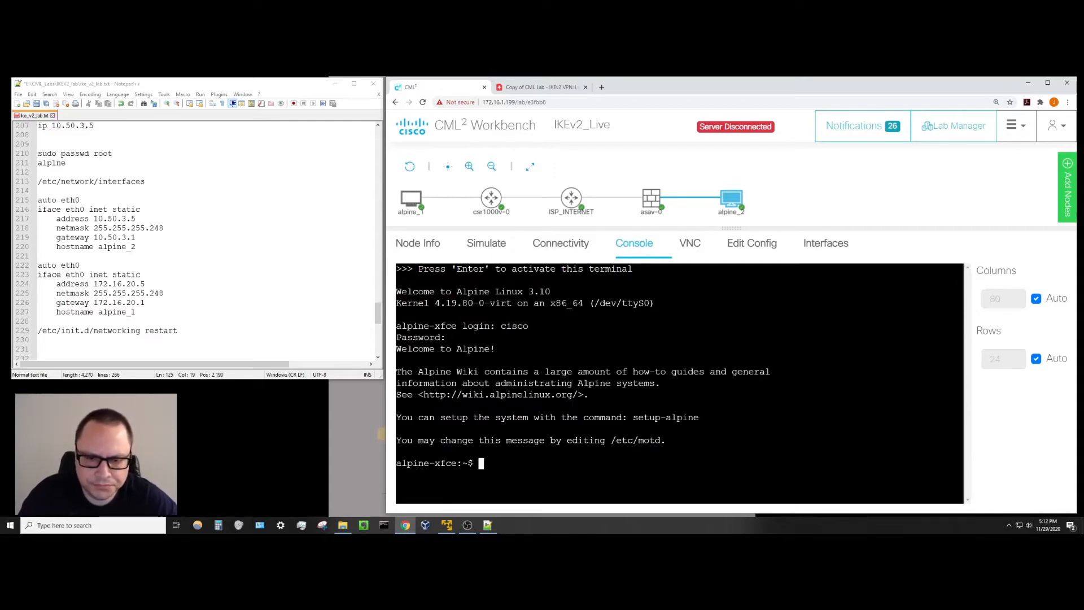
key(Return)
key(Return)
key(Return)
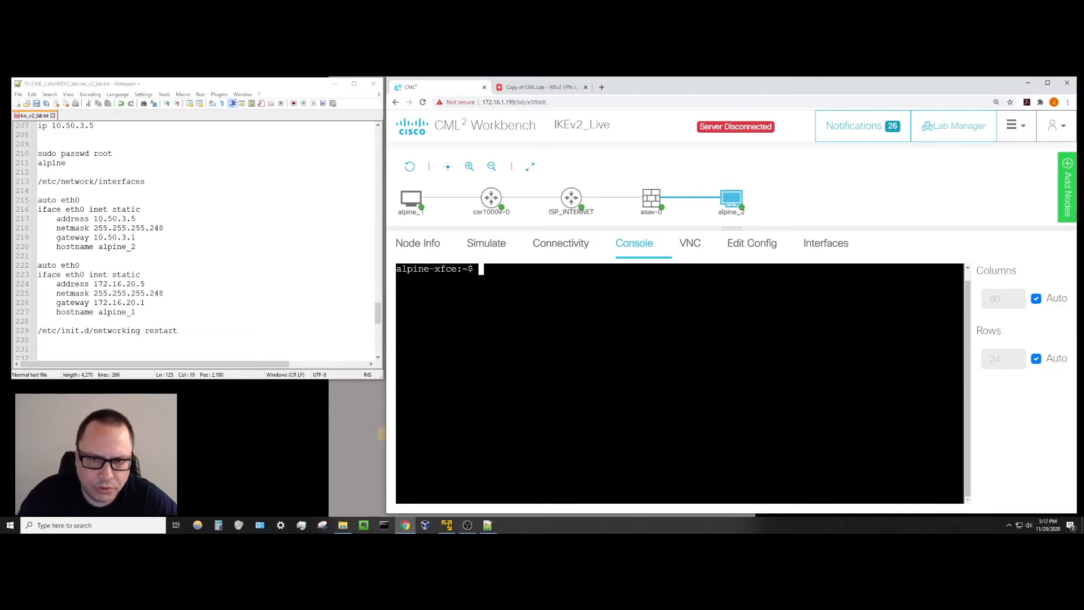
key(Return)
key(Return)
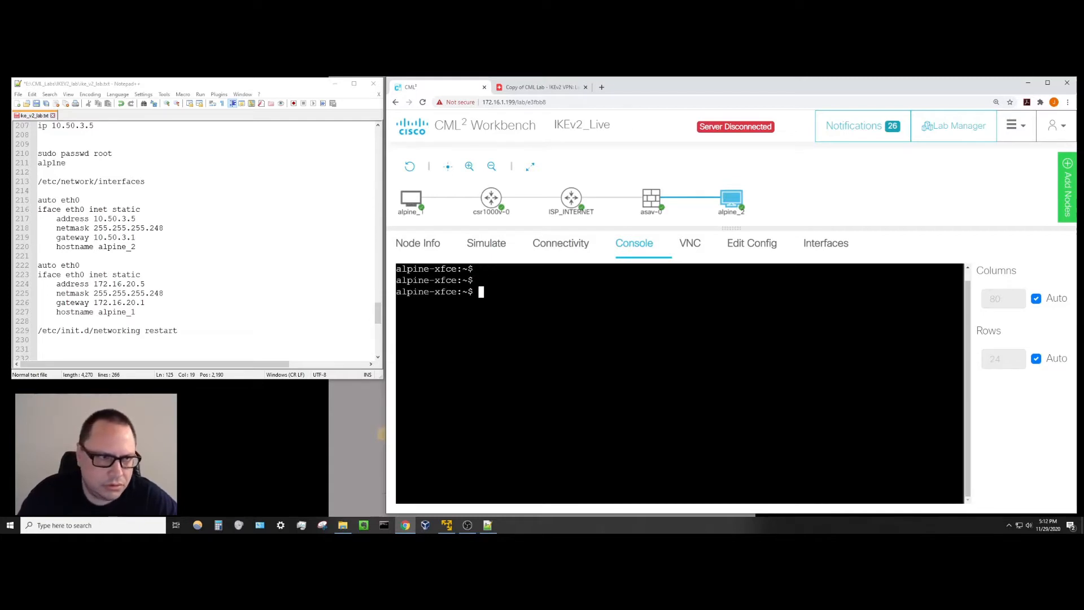
Set a new root password on alpine_2 with sudo passwd root.
text(sudp)
key(BackSpace)
text(o )
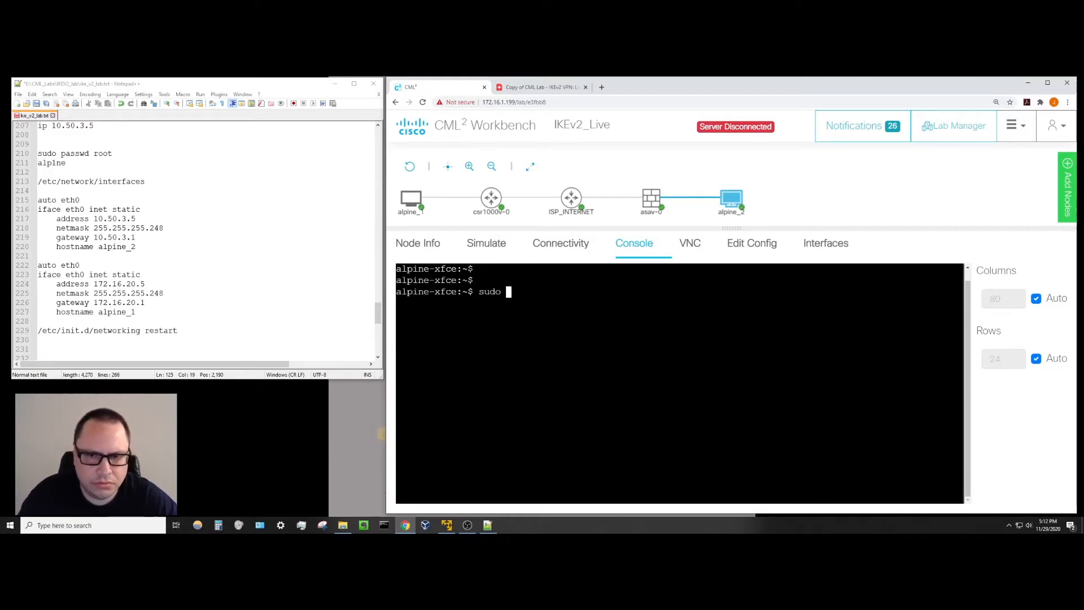
text(passwd root)
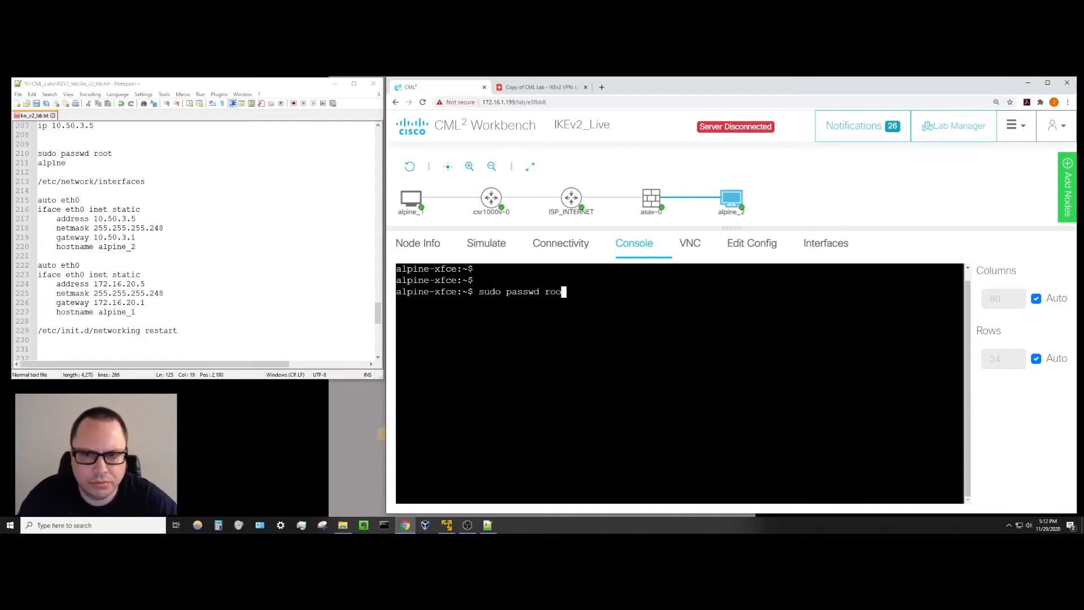
key(Return)
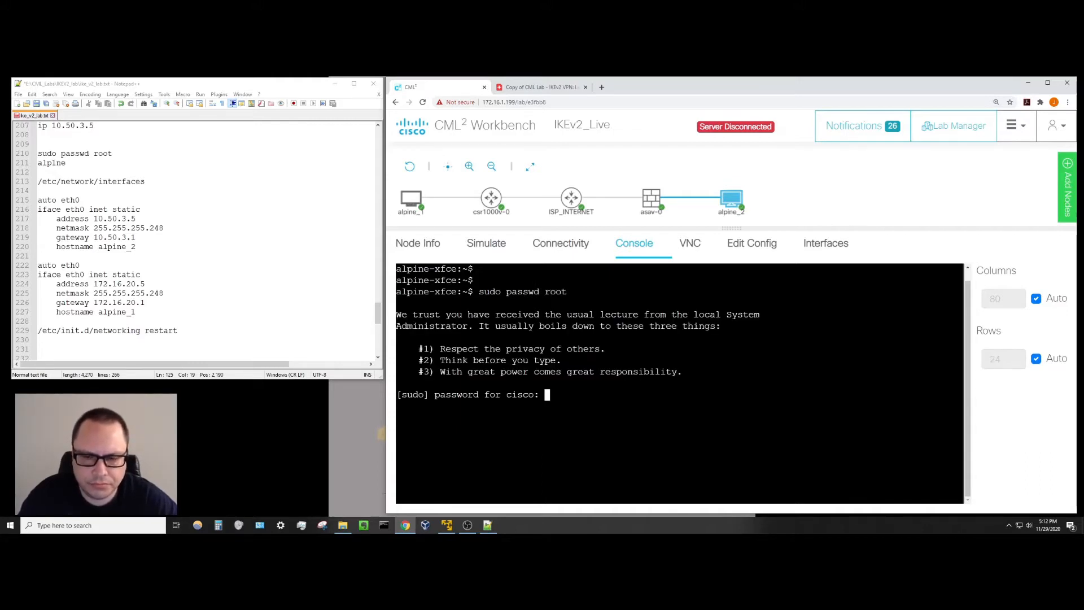
key(Return)
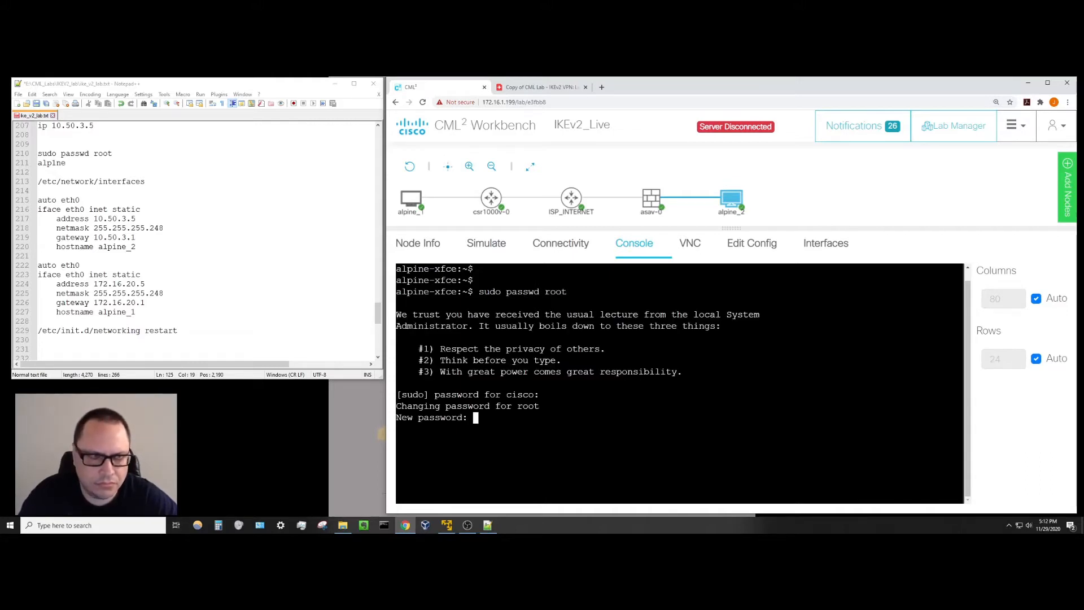
key(Return)
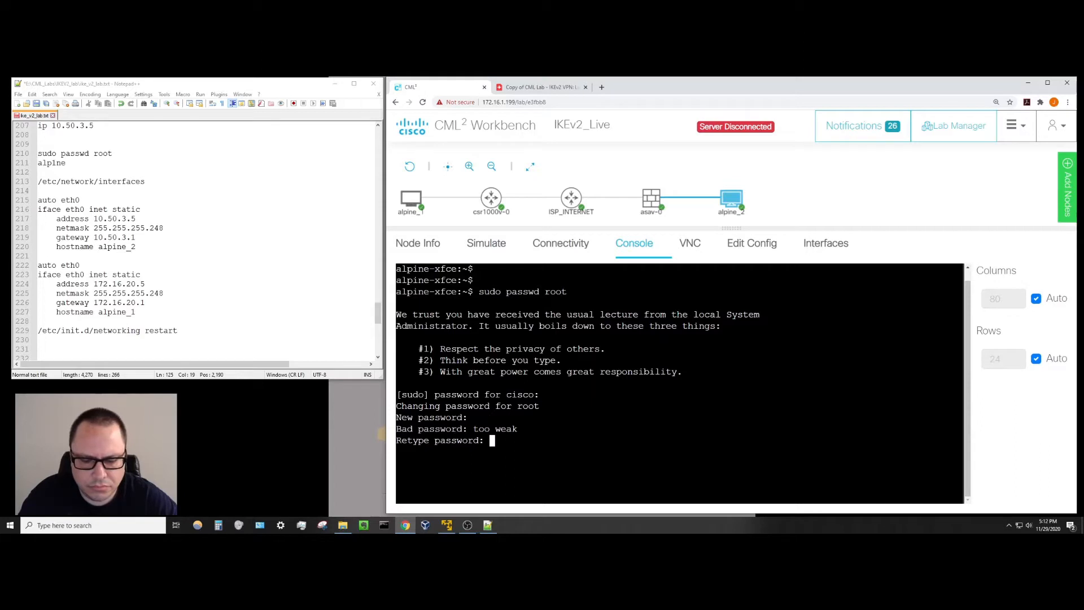
key(Return)
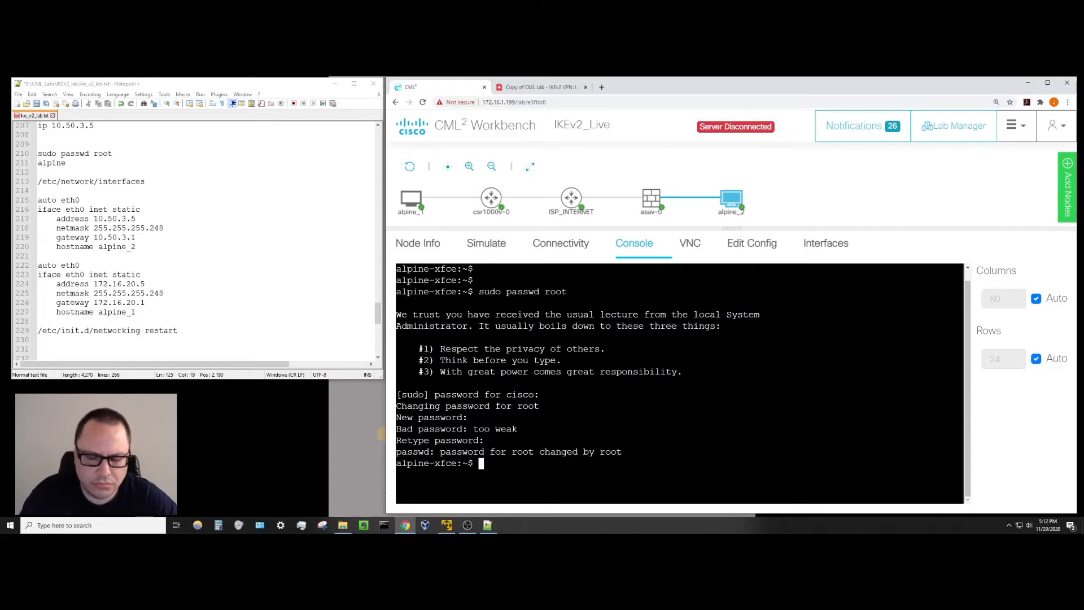
Become root with su, clear the screen, and enter cd /etc/network.
text(su)
key(Return)
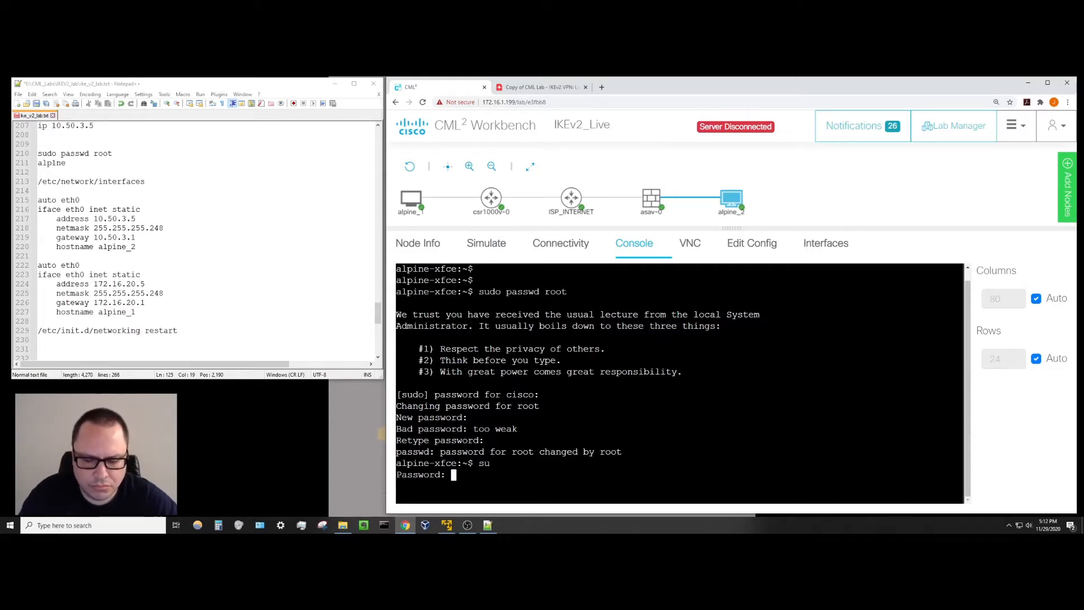
key(Return)
key(ctrl+l)
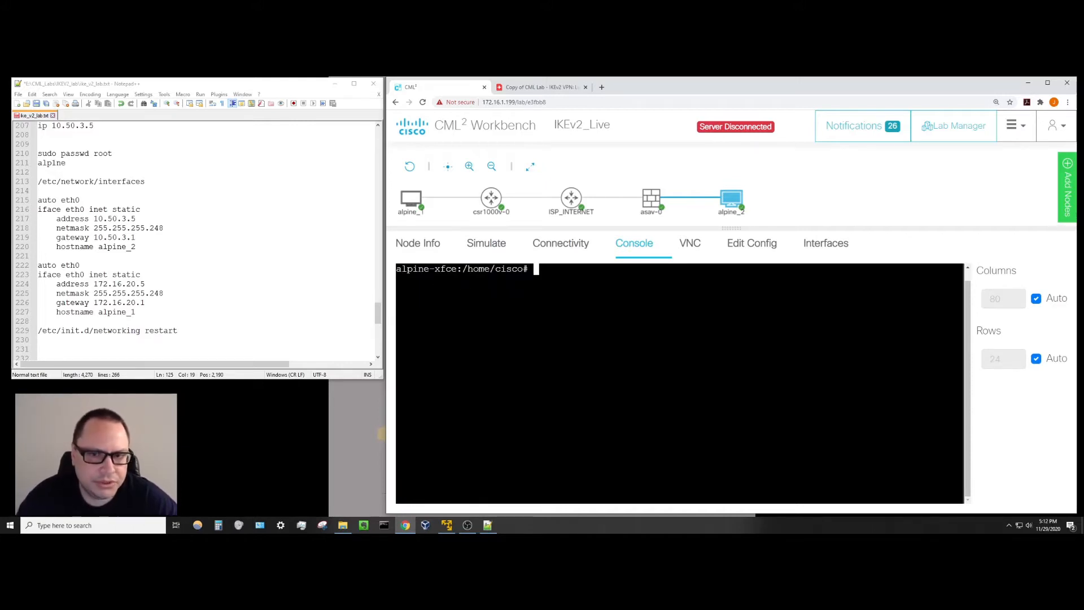
key(Return)
key(Return)
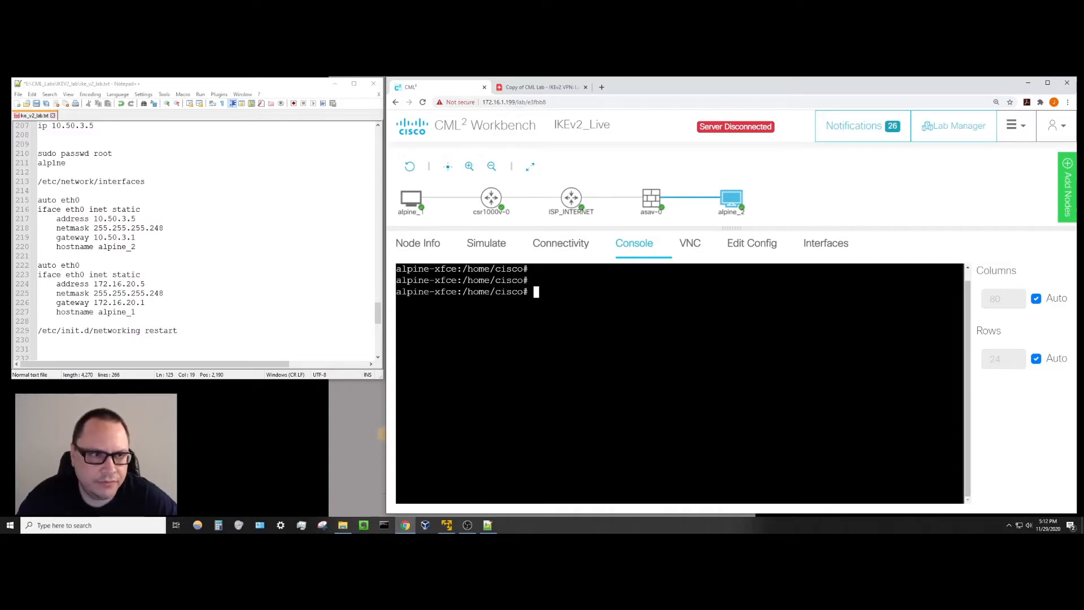
text(cd /)
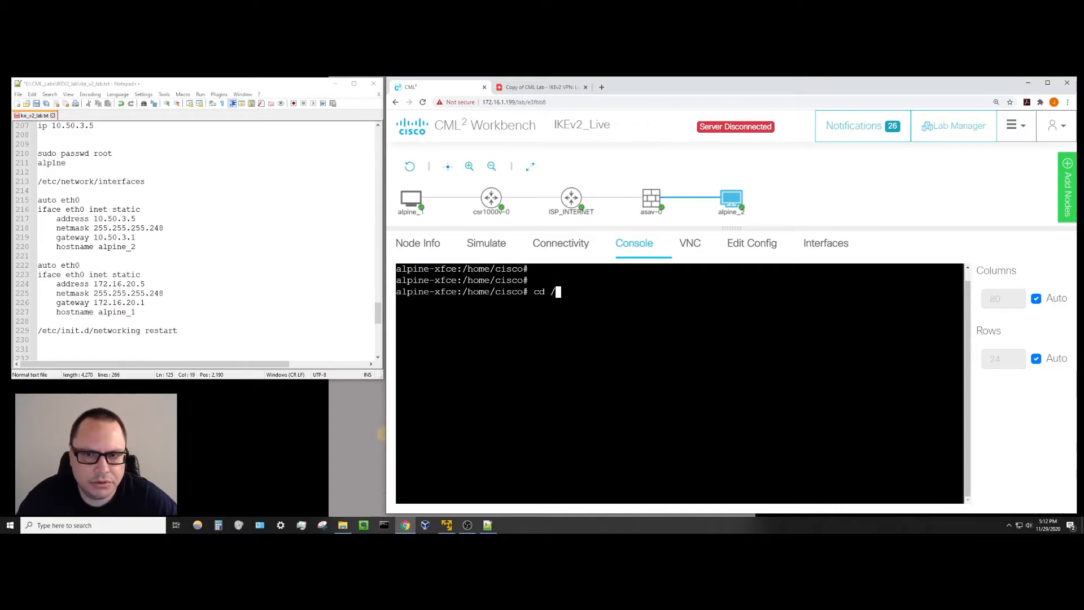
text(etc/network)
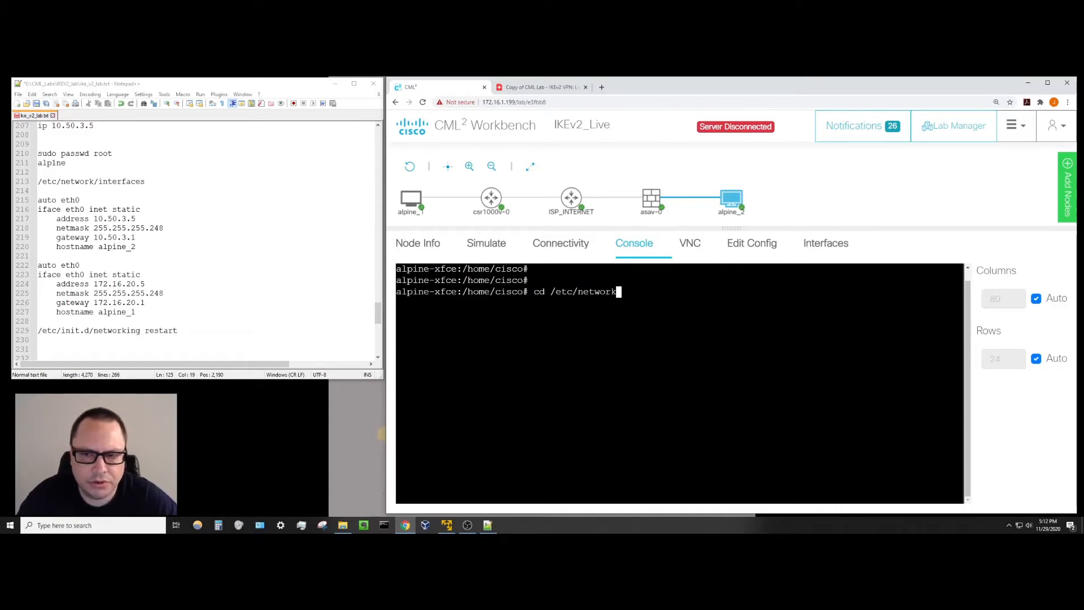
In alpine_2's interfaces file, change eth0 from dhcp to static and hostname to alpine_2.
key(Return)
text(vi )
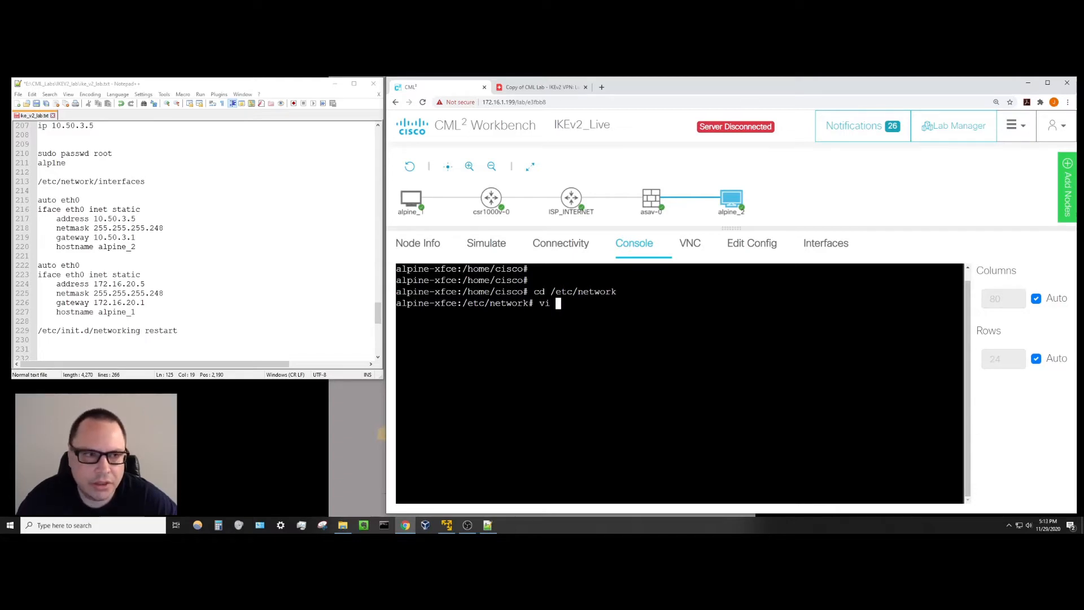
text(interfaces)
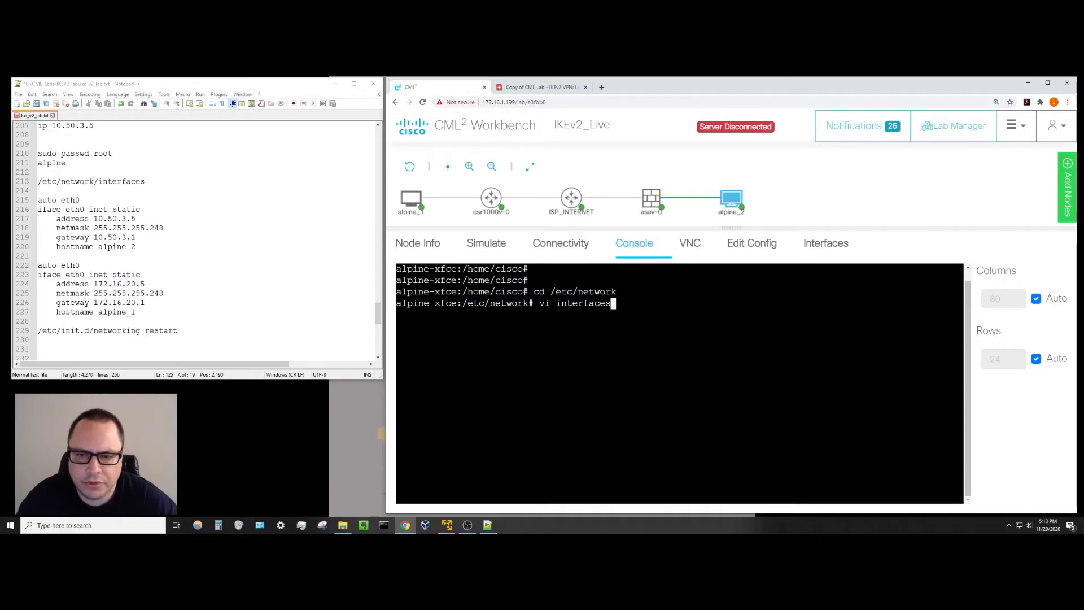
key(Return)
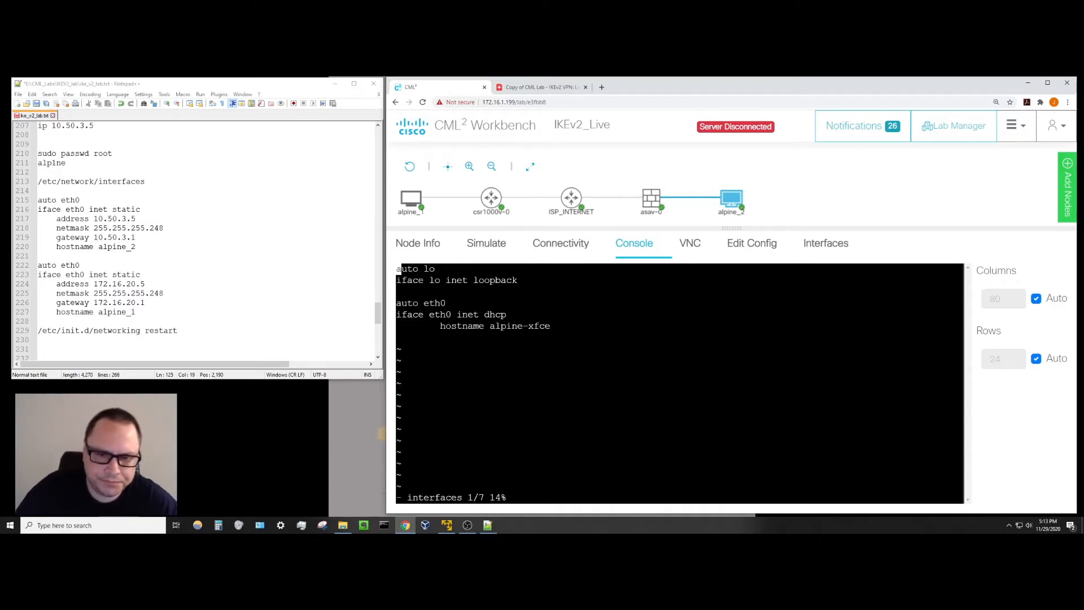
key(Down)
key(Down)
key(Down)
key(Down)
key(a)
key(Right)
key(Right)
key(Right)
key(Right)
key(Right)
key(Right)
key(Right)
key(Right)
key(Right)
key(Right)
key(Right)
key(Right)
key(Right)
key(Right)
key(Right)
key(Right)
key(Right)
key(Right)
key(Right)
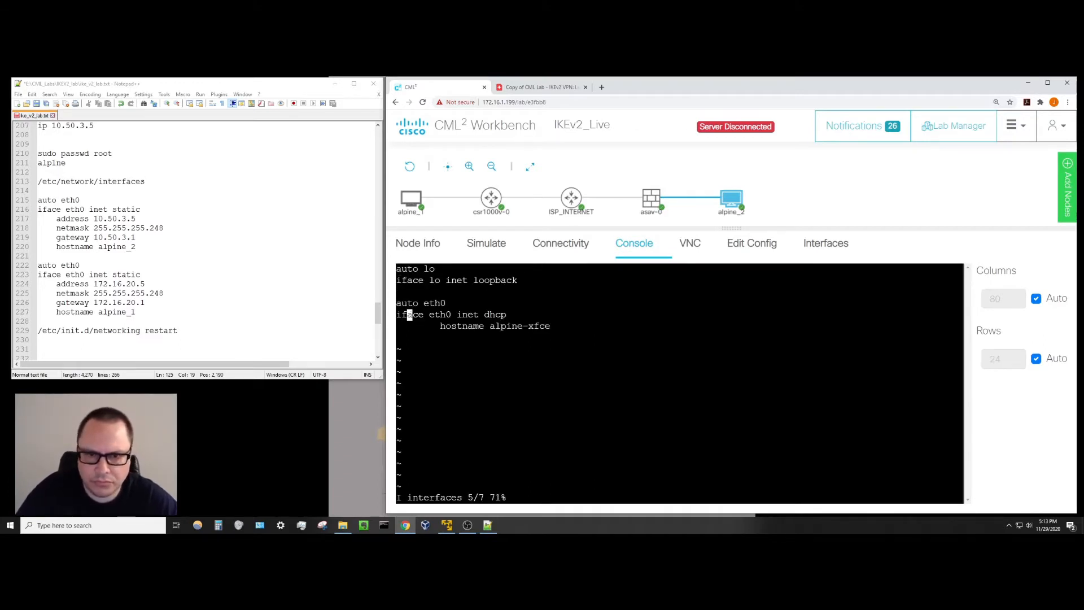
key(BackSpace)
key(BackSpace)
key(BackSpace)
key(BackSpace)
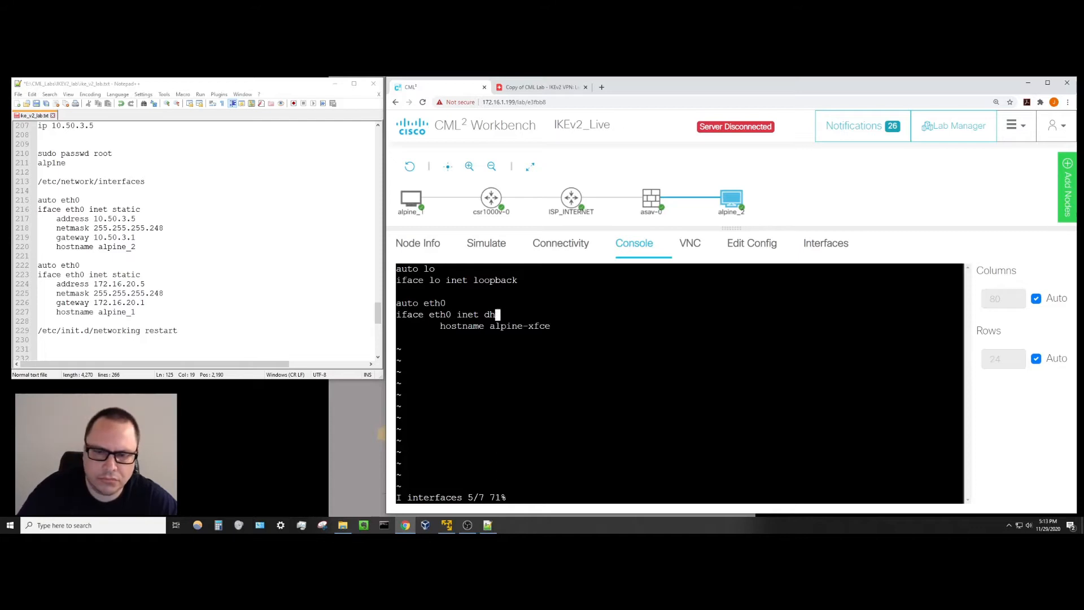
text(static)
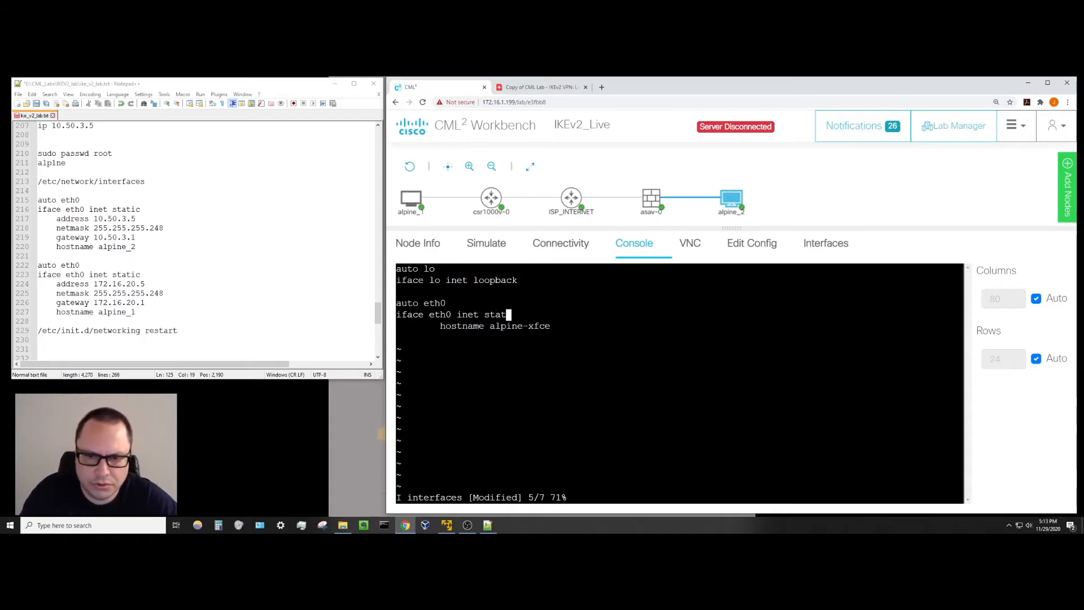
key(Down)
key(Right)
key(Right)
key(Right)
key(Right)
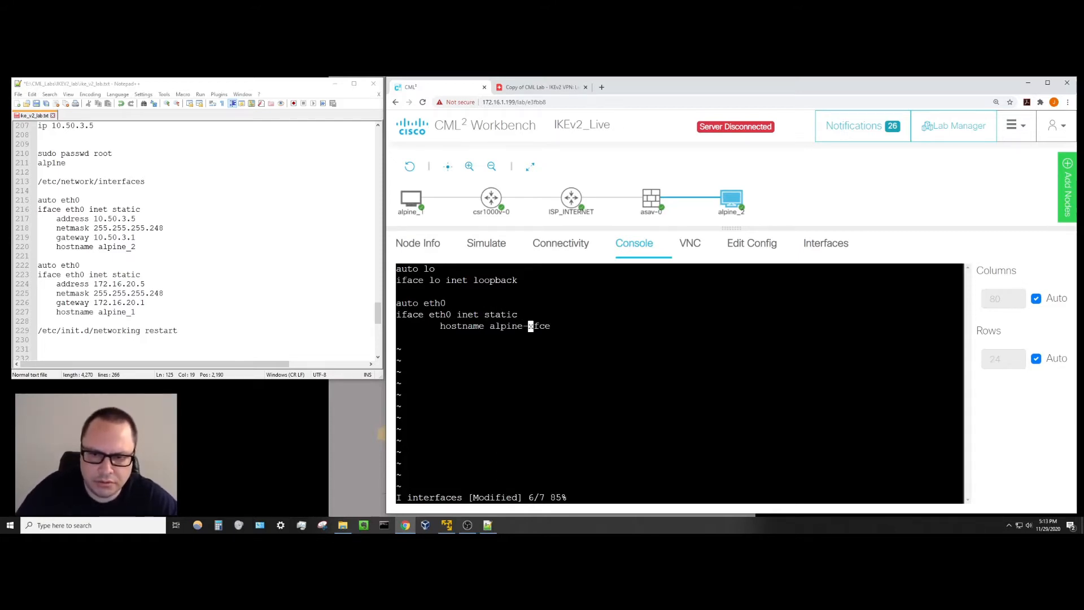
key(BackSpace)
key(BackSpace)
key(BackSpace)
key(BackSpace)
key(BackSpace)
key(BackSpace)
key(BackSpace)
key(BackSpace)
key(BackSpace)
key(BackSpace)
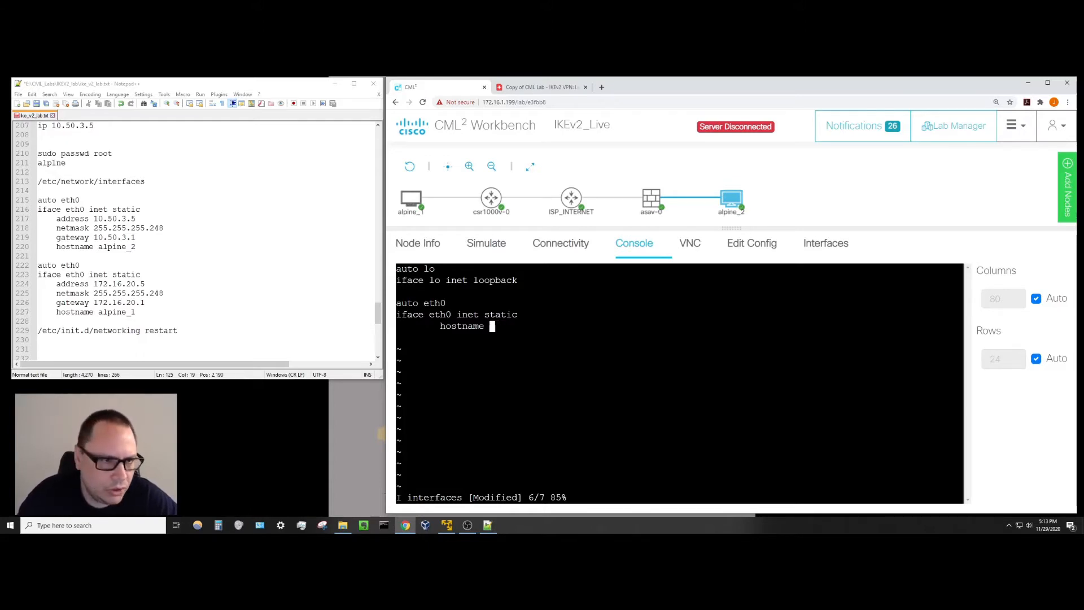
text(alpine)
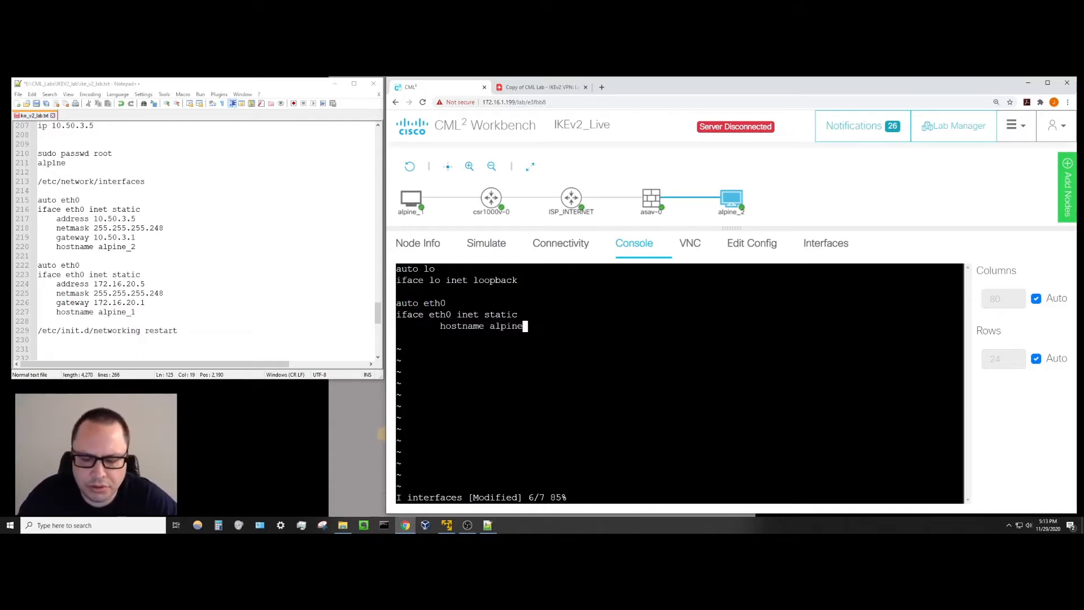
text(_2)
Add address 10.50.3.5, netmask 255.255.255.248 and gateway 10.50.3.1 under eth0.
key(Up)
key(Return)
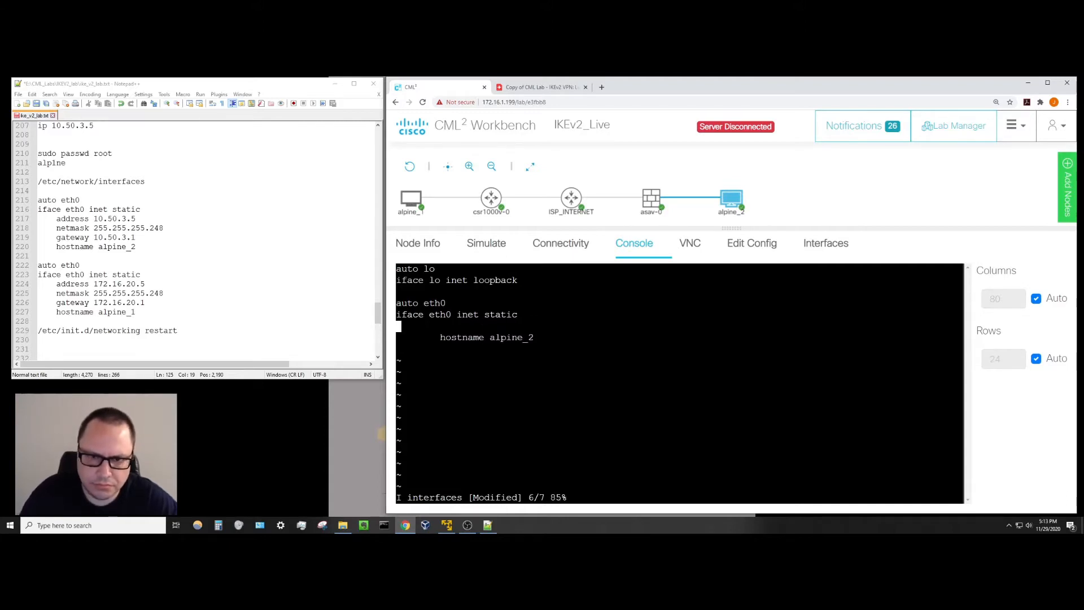
key(Tab)
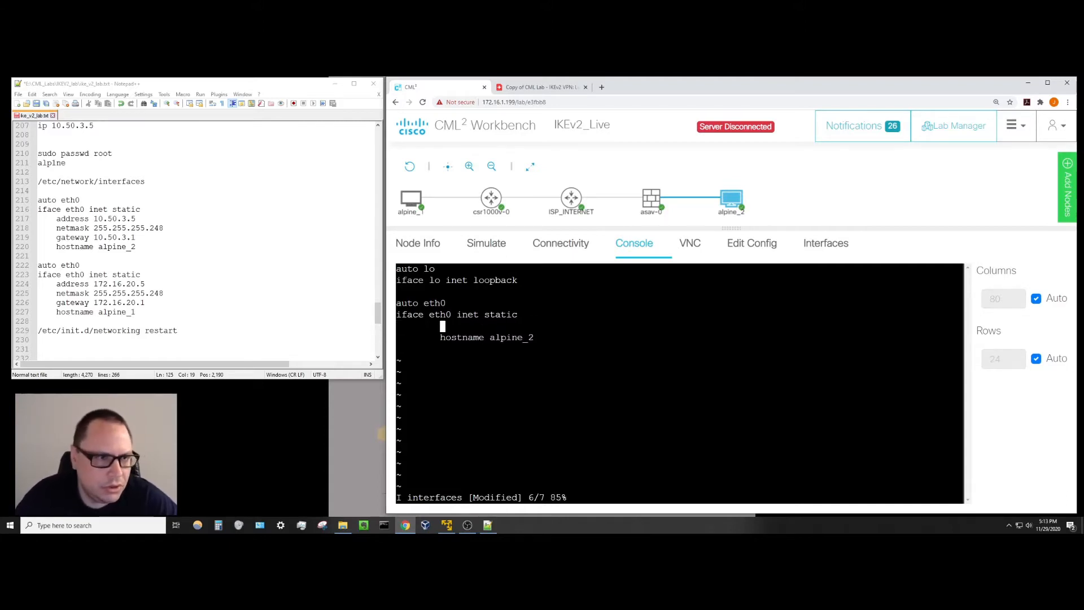
text(address )
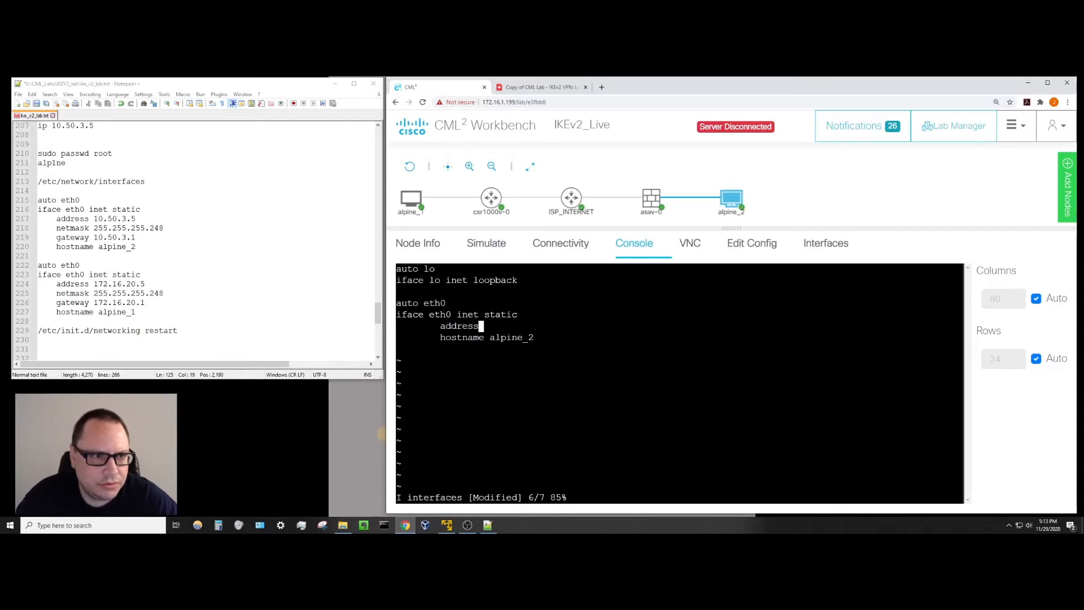
text(10.)
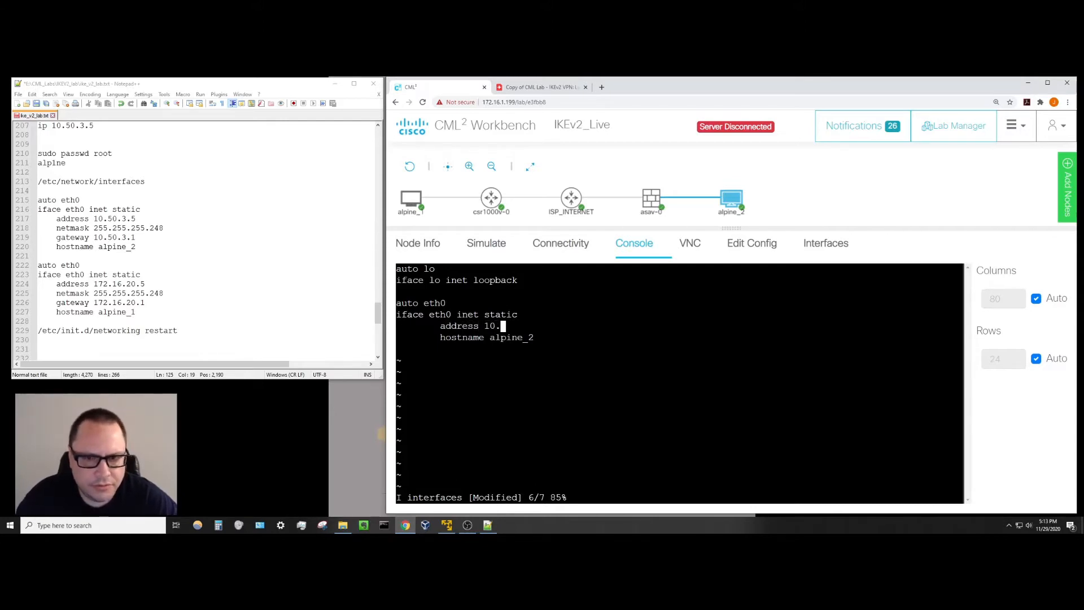
text(50.3.5)
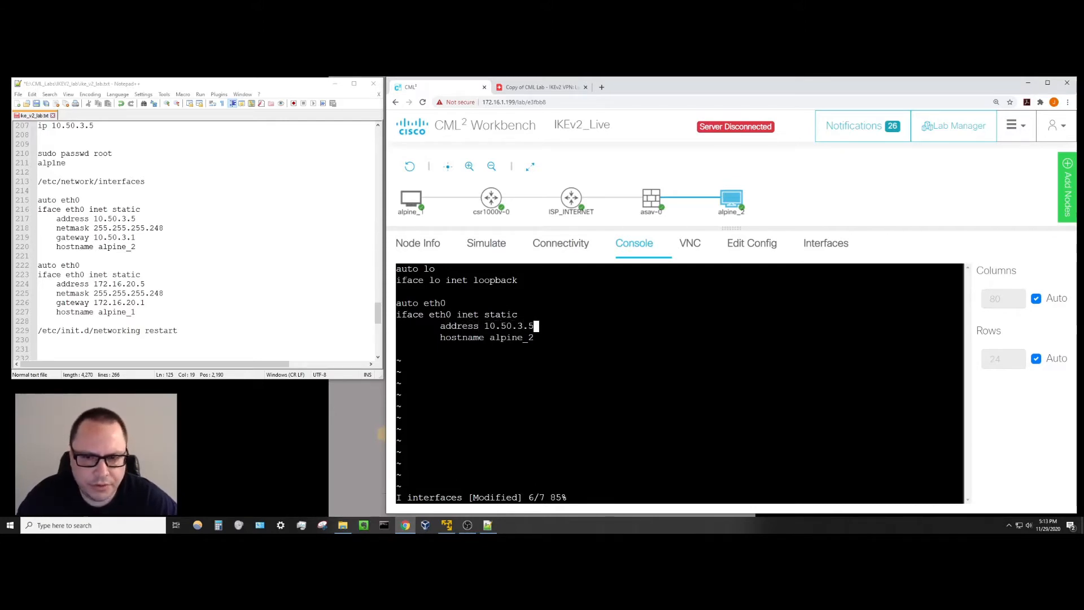
key(Return)
text(netm)
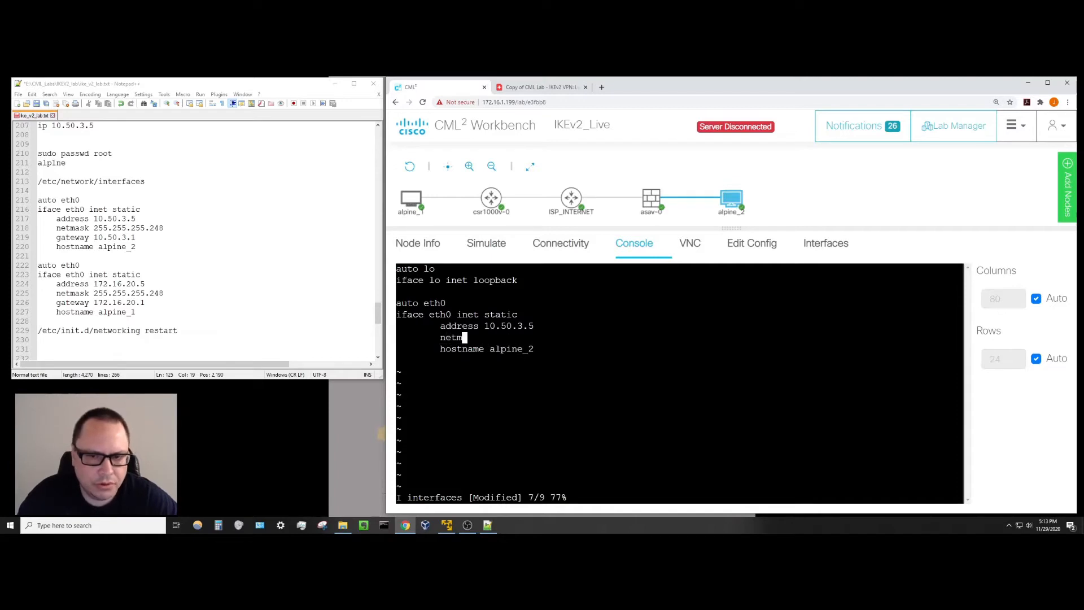
text(ask 255.25)
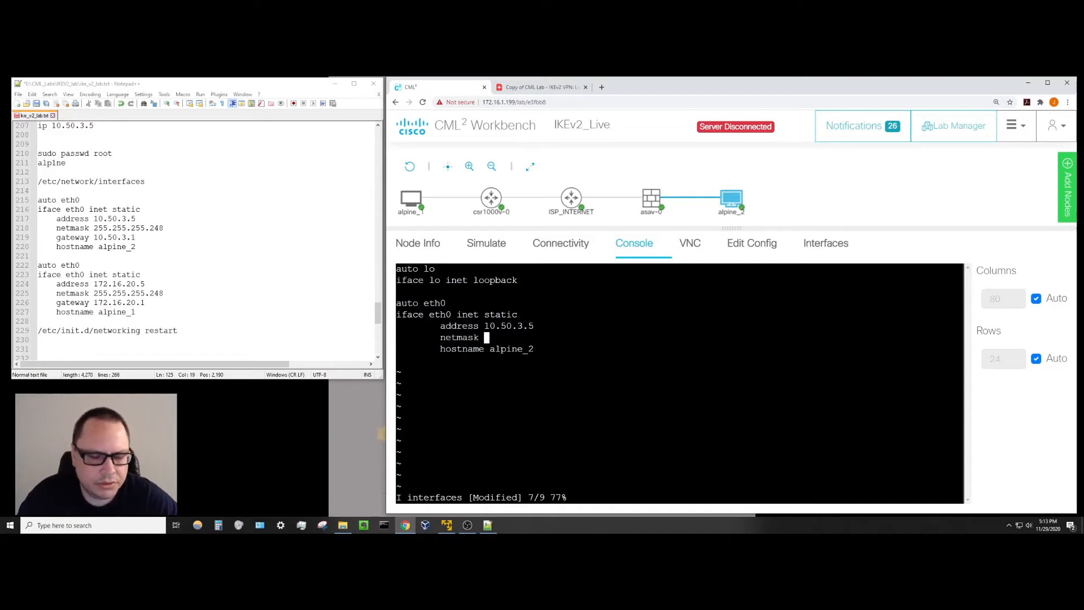
text(5.25)
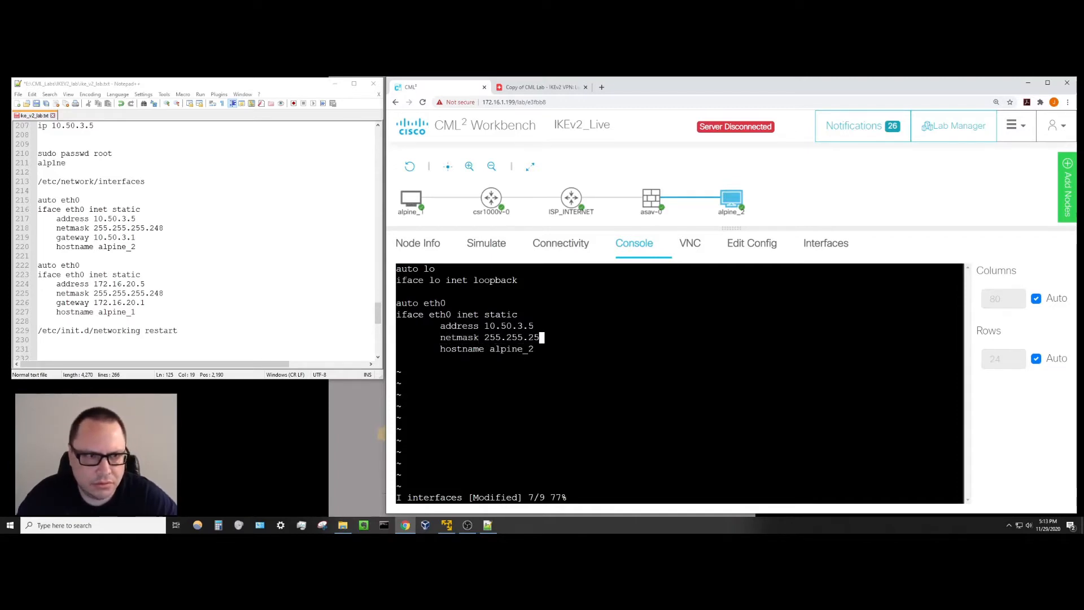
text(5.248)
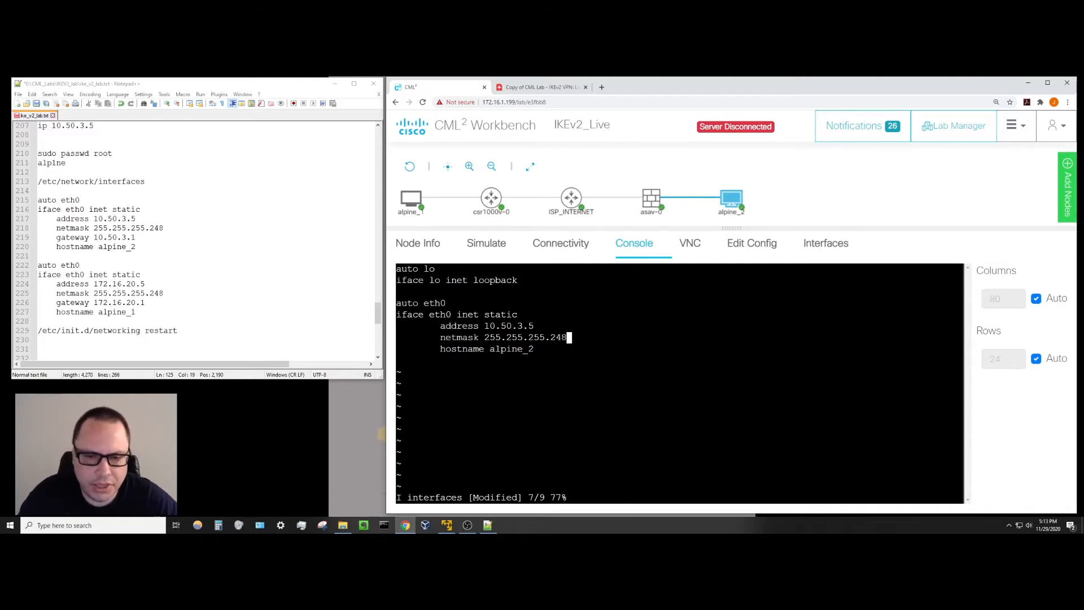
key(Return)
text(ga)
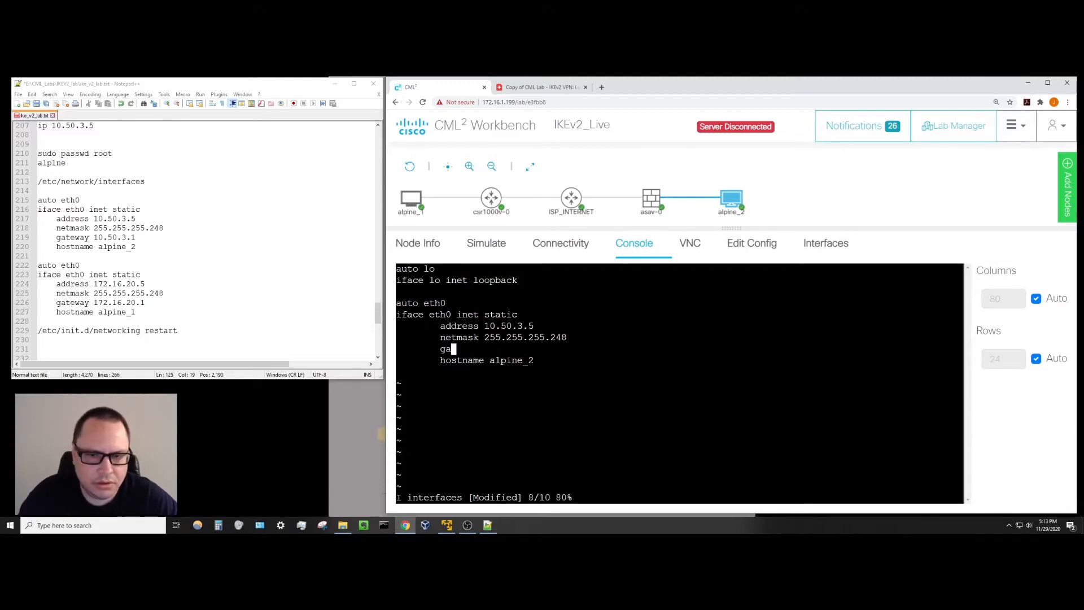
text(teway)
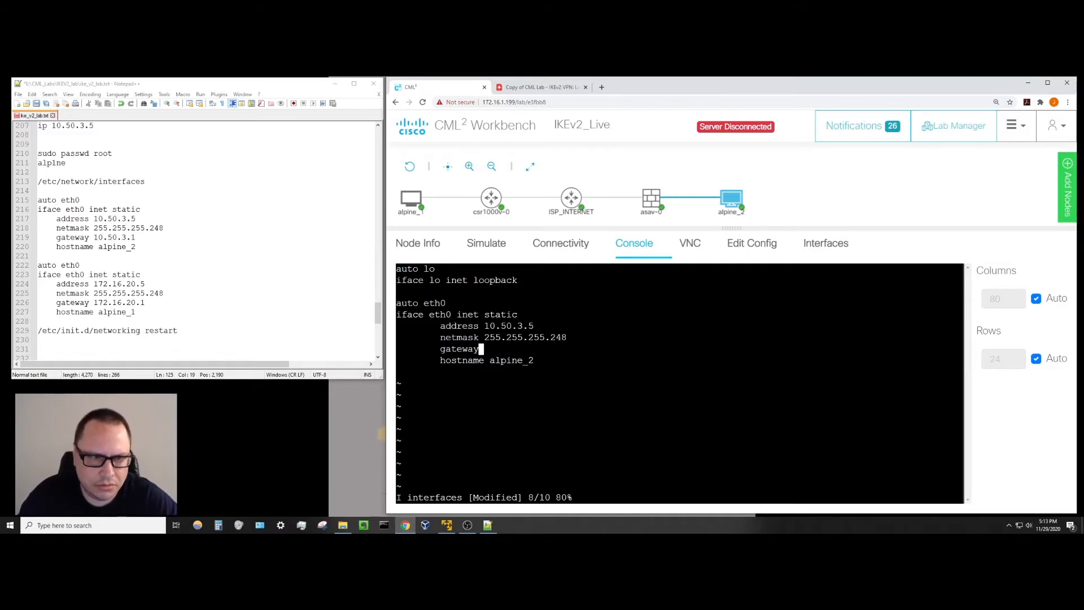
text( 1)
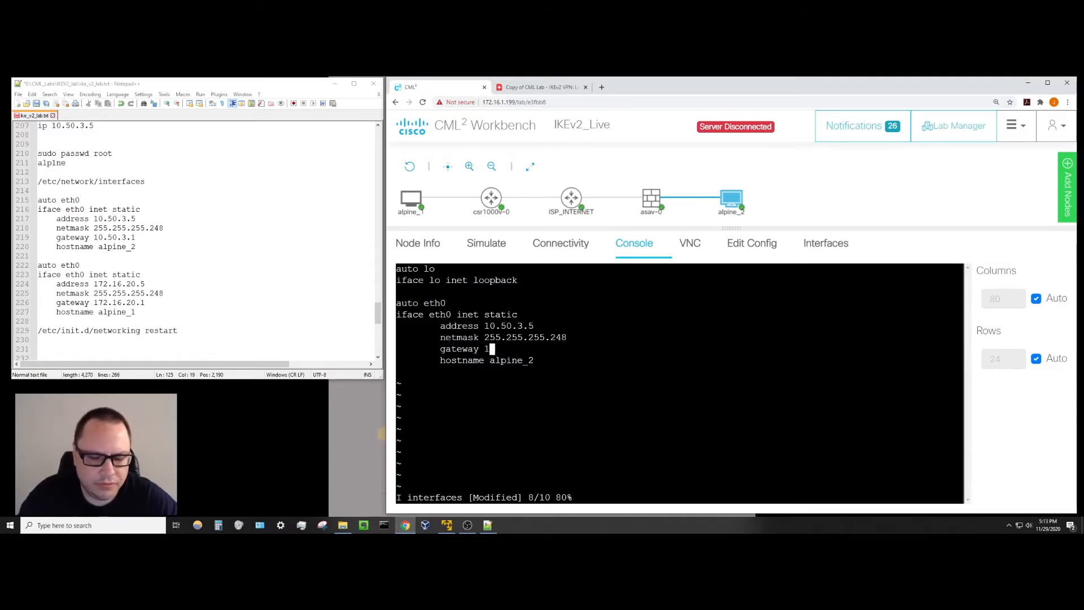
text(0.50.3.1)
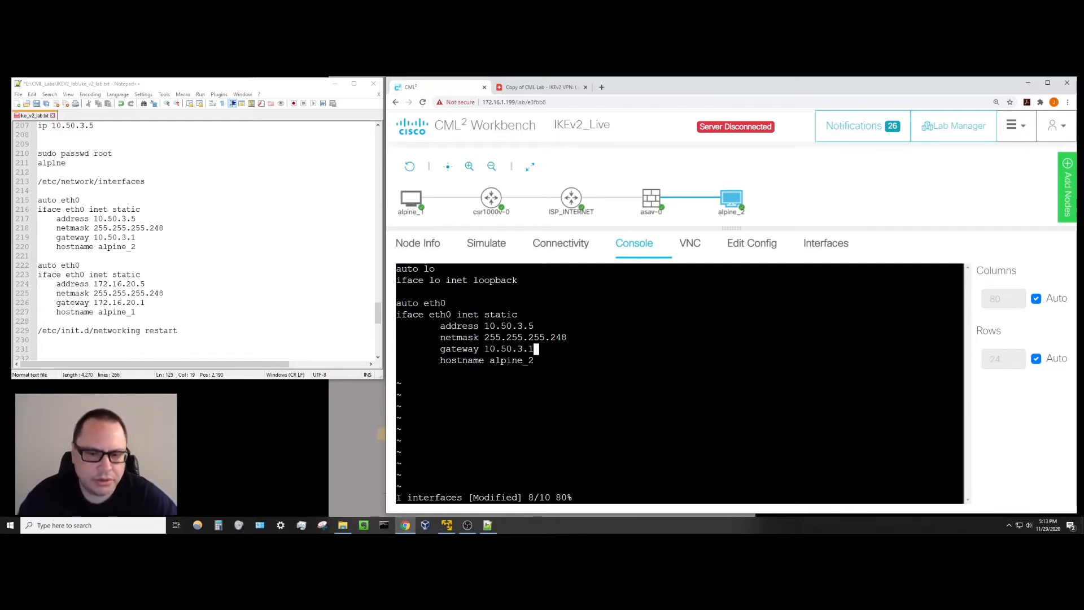
key(Escape)
Save the interfaces file with :wq! and restart alpine_2's networking.
text(:)
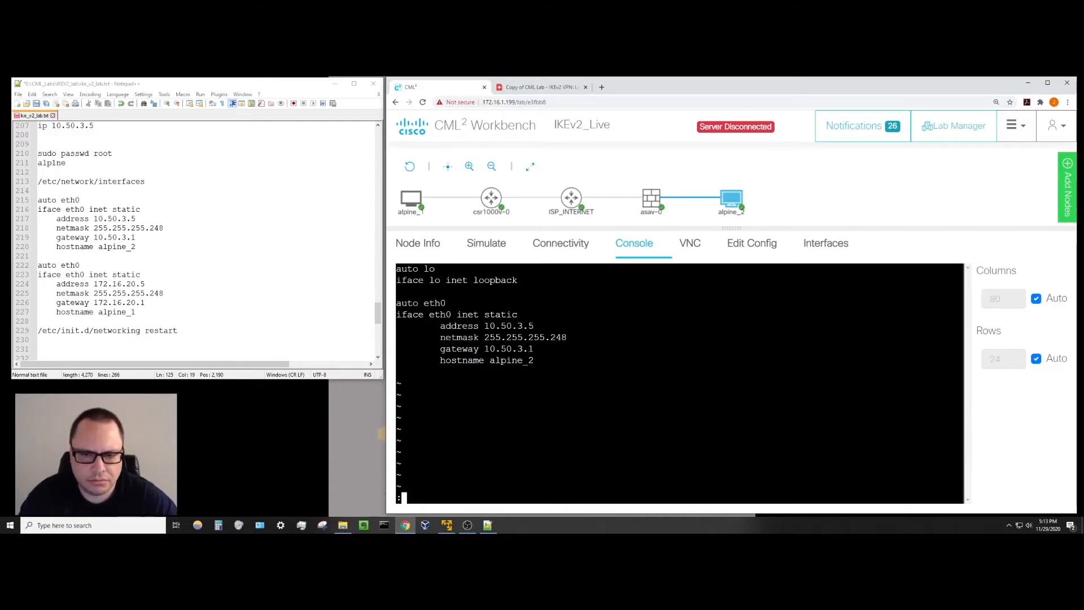
text(wq!)
key(Return)
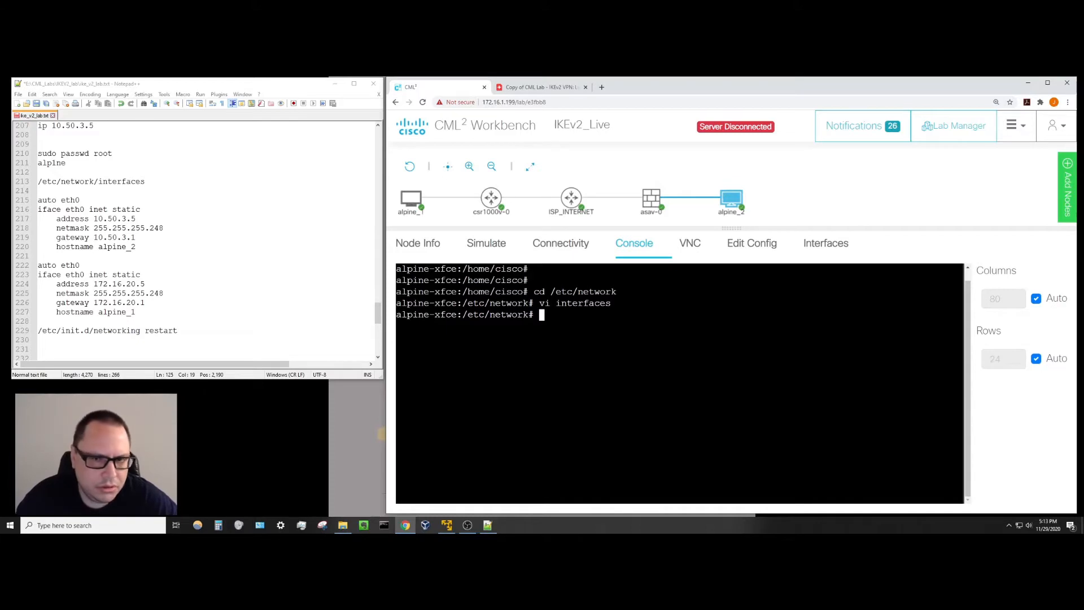
text(/)
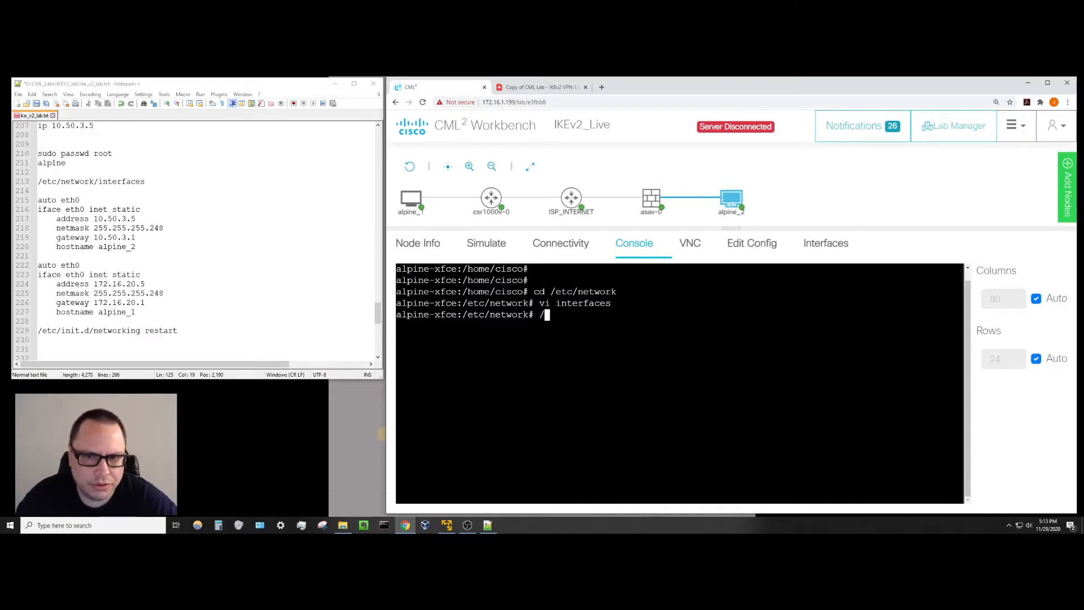
text(etc/ini)
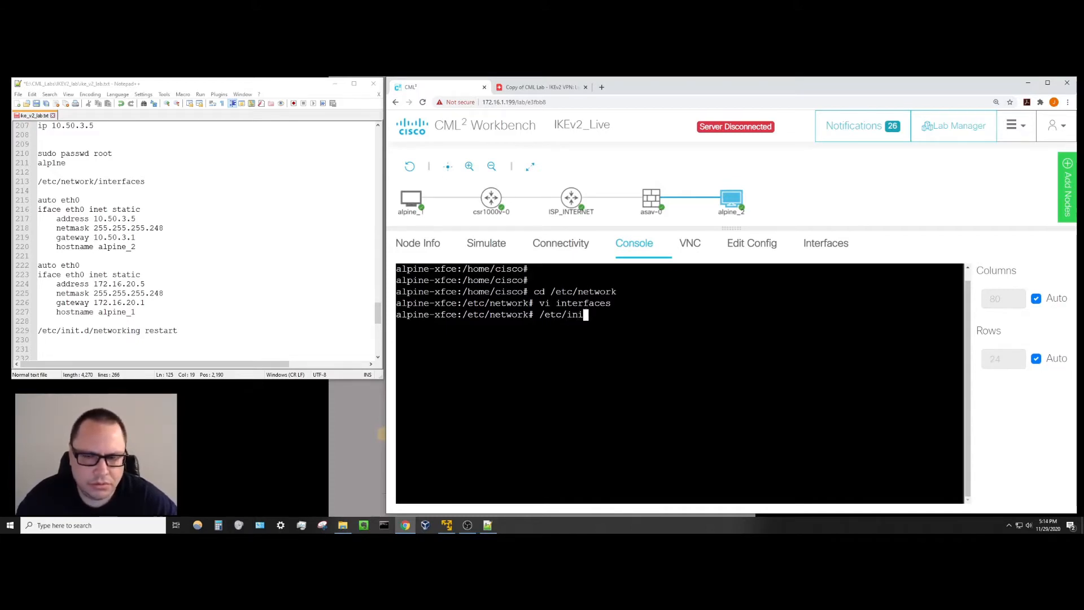
text(t.d/)
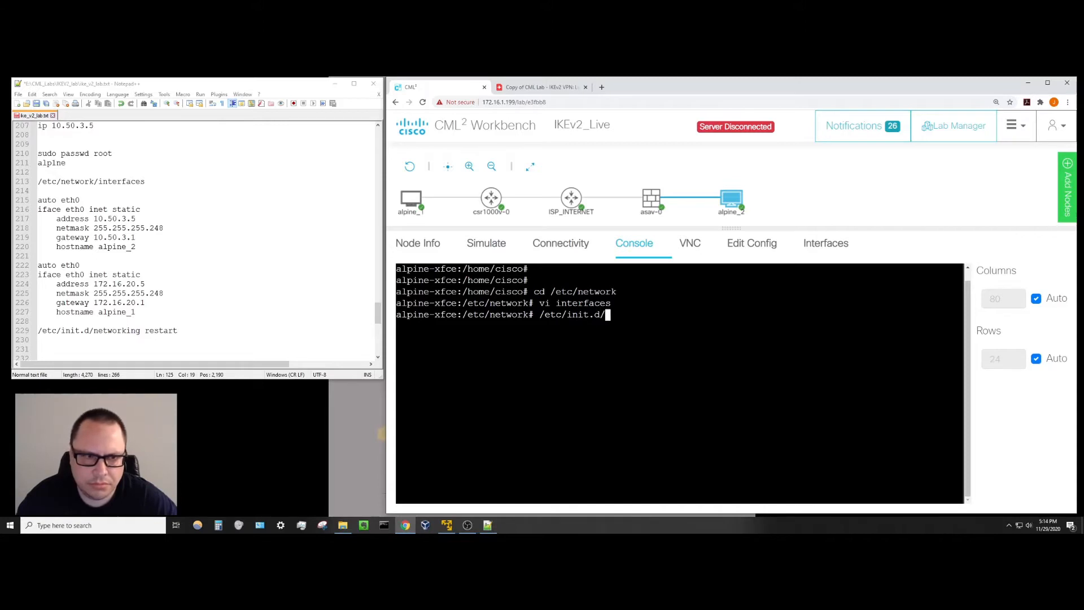
text(networking restart)
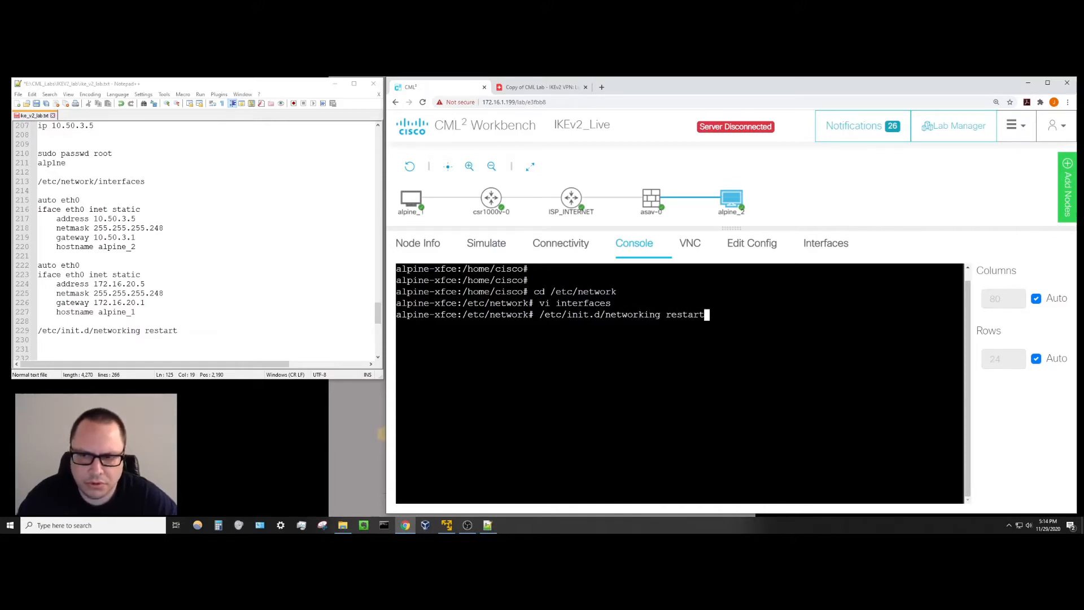
key(Return)
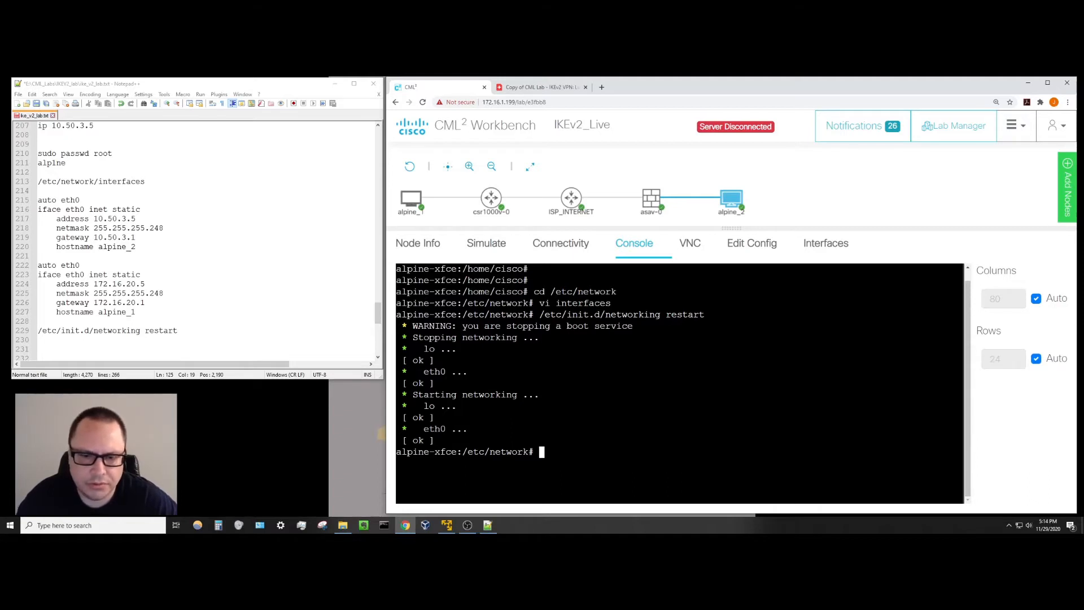
Confirm the default route via 10.50.3.1 with route, then select ISP_INTERNET.
text(route)
key(Return)
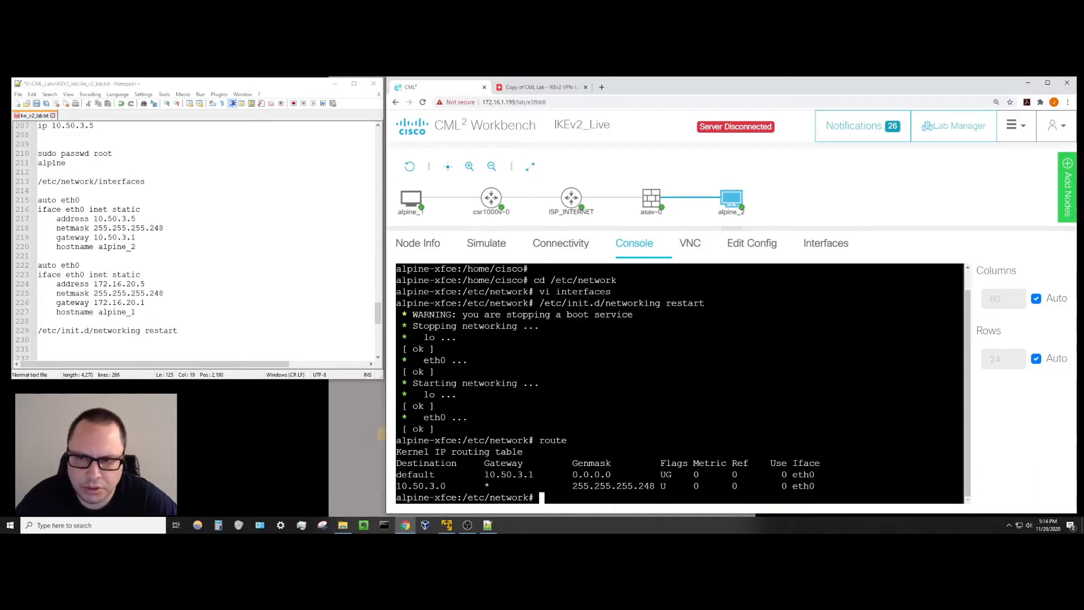
key(Return)
key(Return)
key(Return)
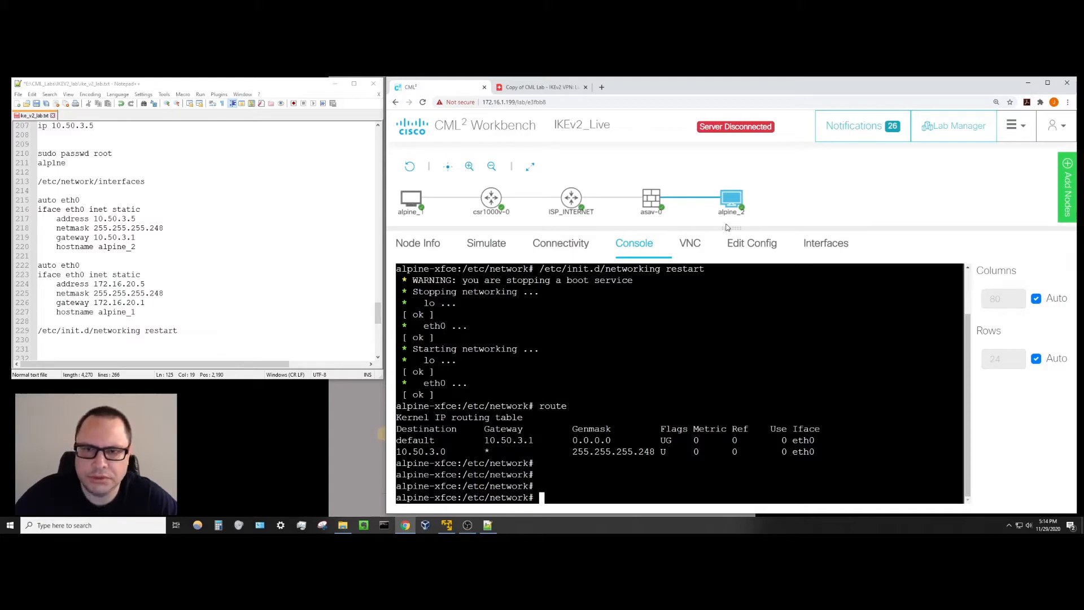
mouse_move(572, 199)
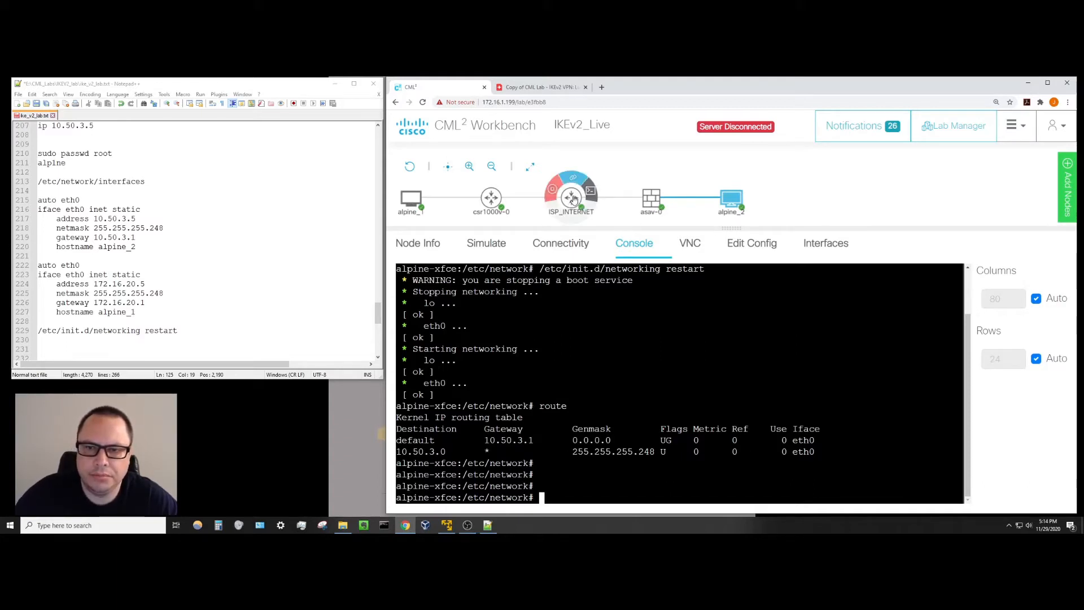
click(591, 192)
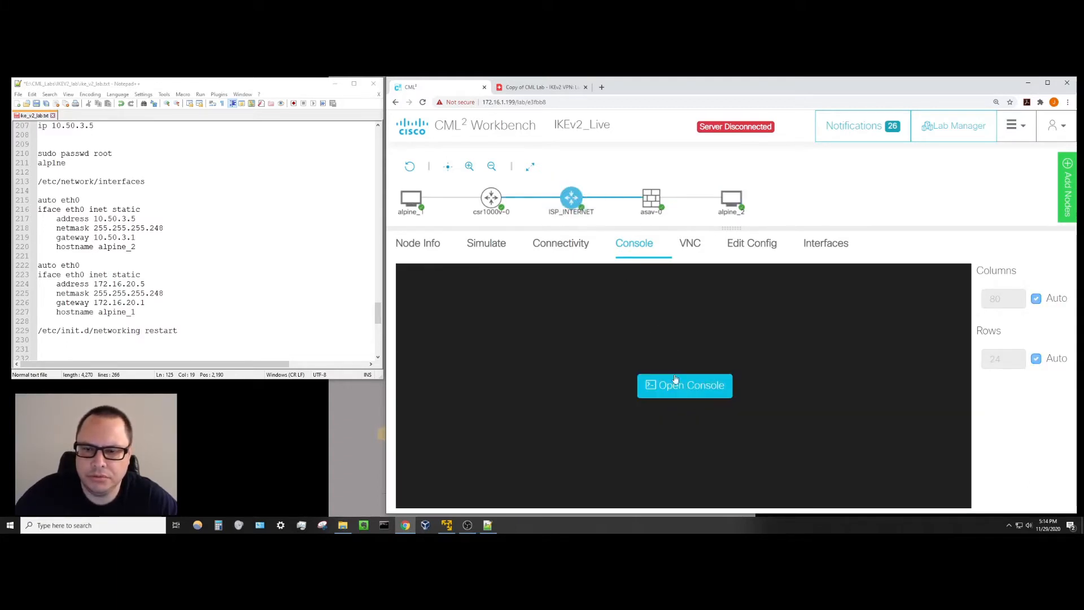
Open ISP_INTERNET's console and answer no to the initial configuration dialog.
click(692, 387)
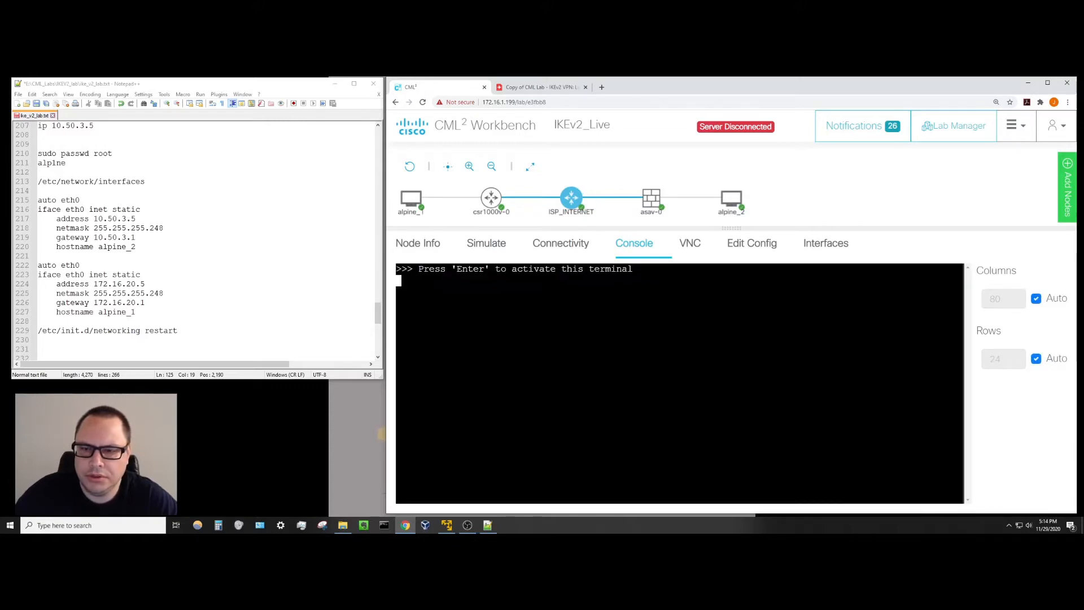
key(Return)
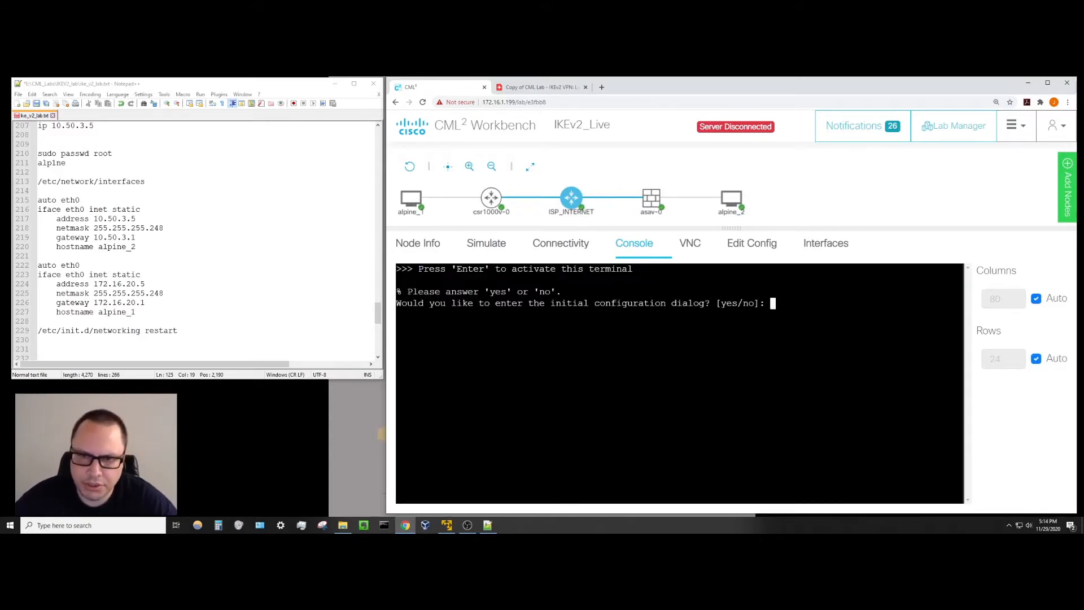
text(no)
key(Return)
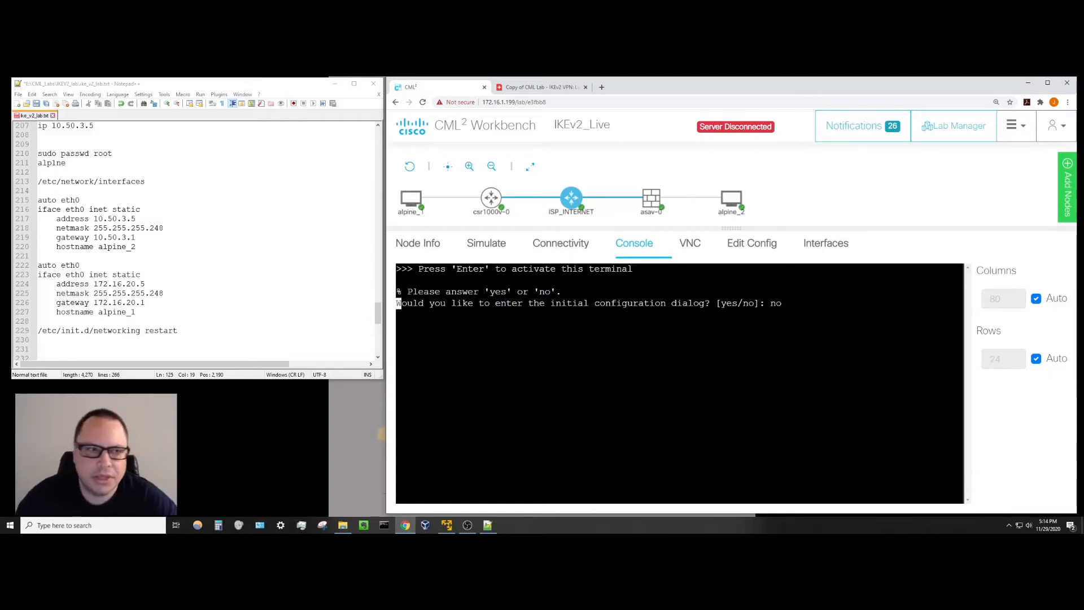
drag(378, 318, 378, 298)
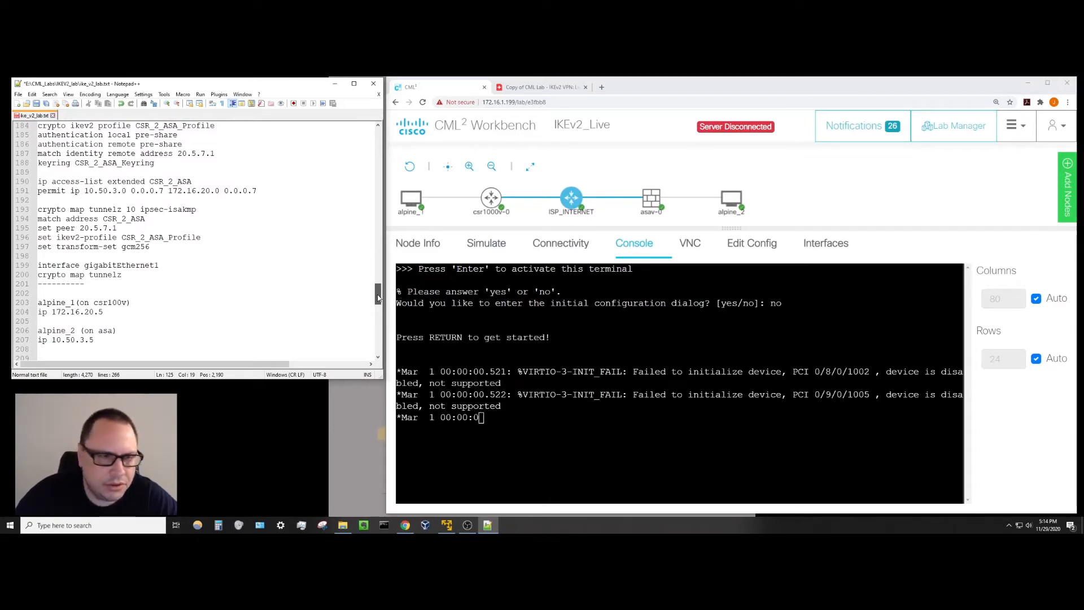
drag(378, 297, 380, 242)
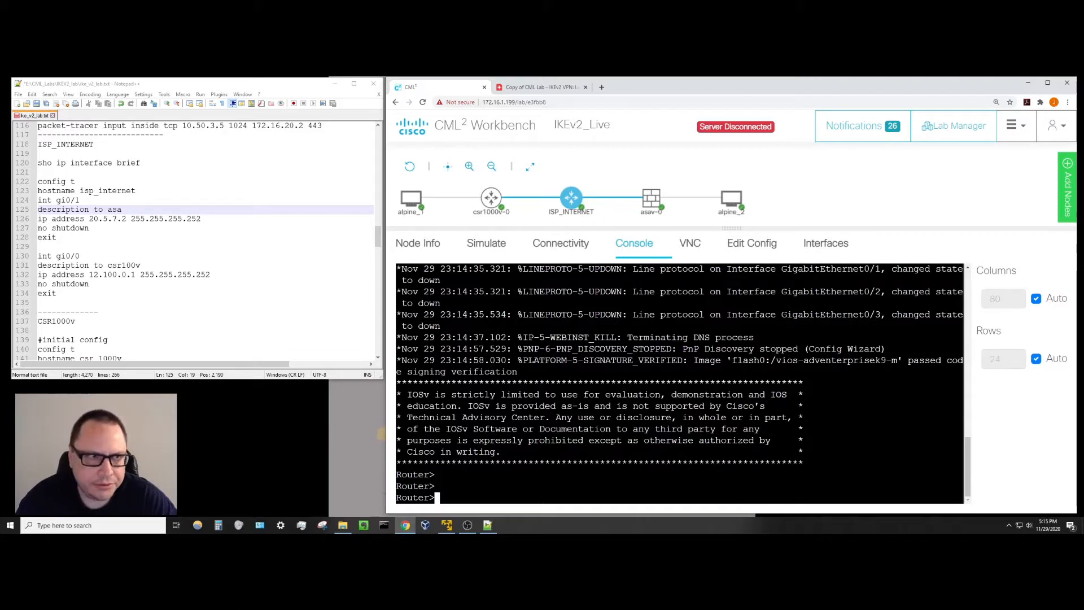
Run 'sho ip interface brief' to confirm ISP_INTERNET's interfaces are unassigned and administratively down.
text(sho ip )
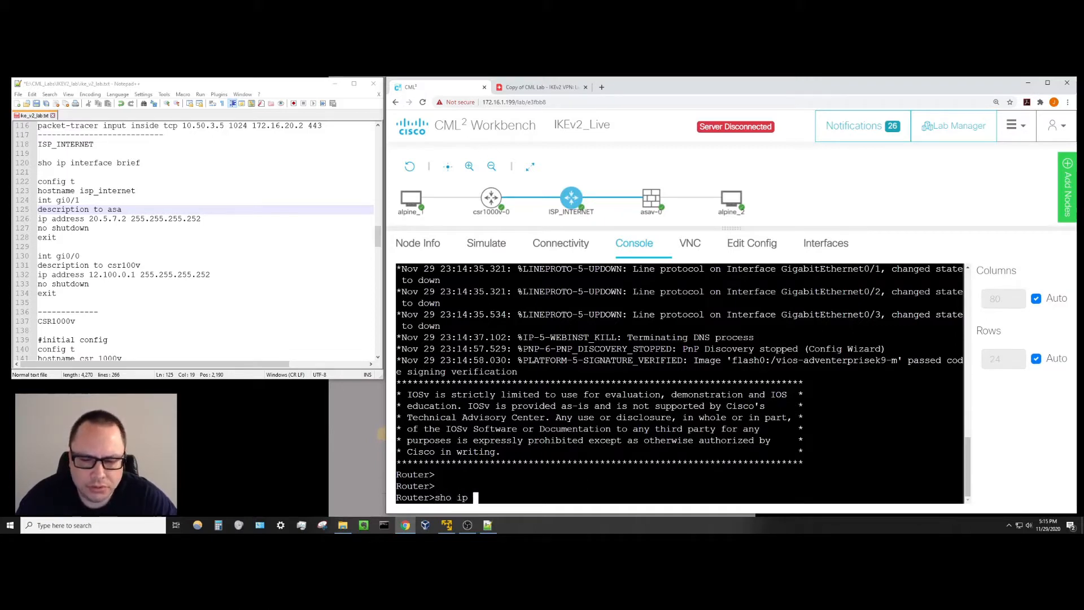
text(inter)
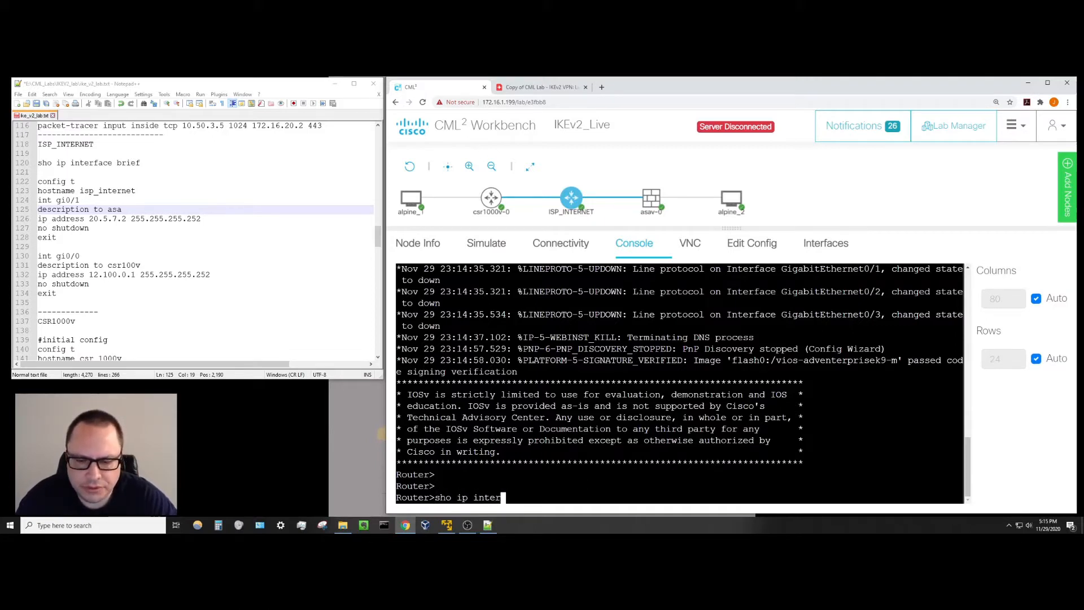
key(Tab)
text(brief)
key(Return)
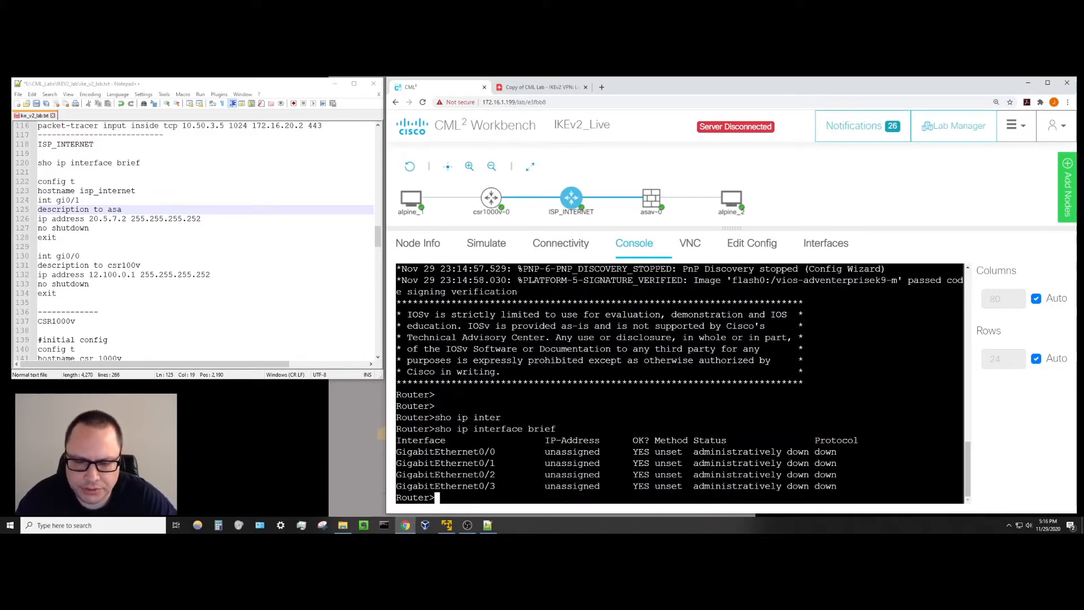
key(Return)
key(Return)
key(Return)
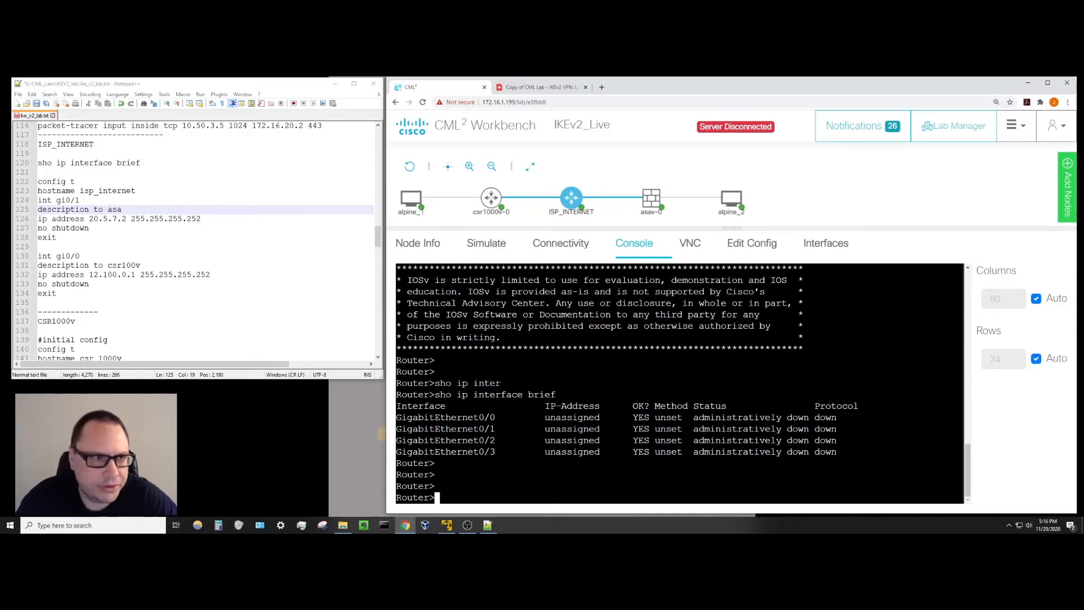
Enter privileged mode with enable, then global configuration mode with config t.
text(confi)
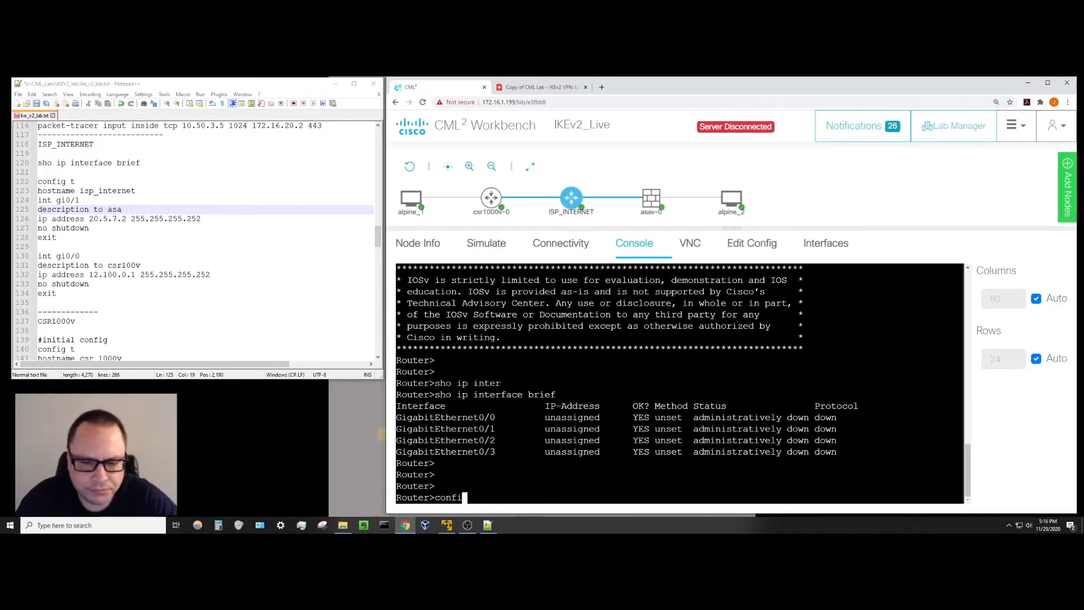
text(g t)
key(Return)
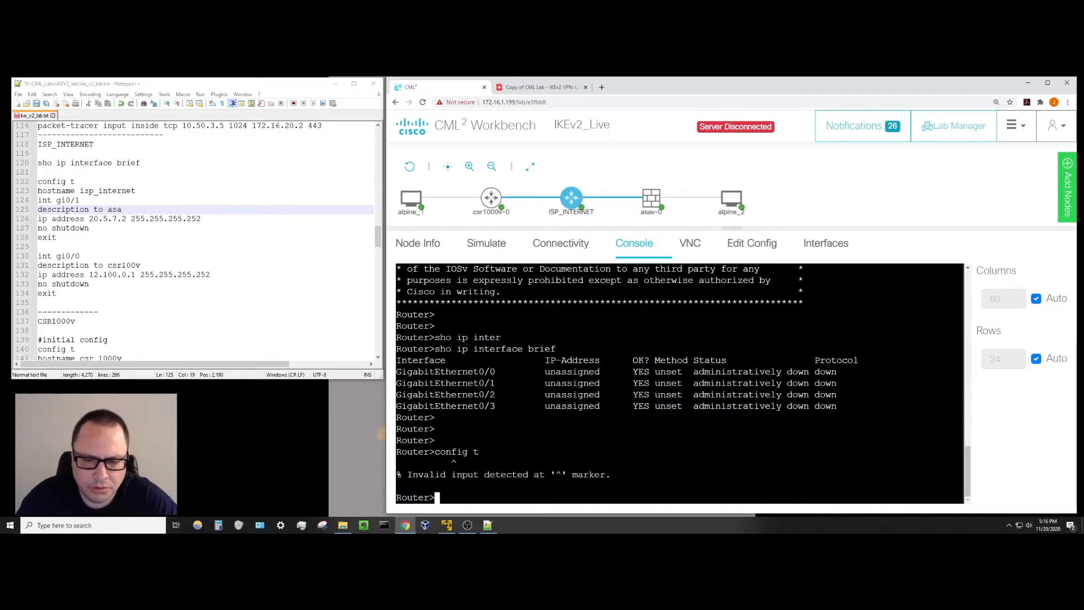
text(enable)
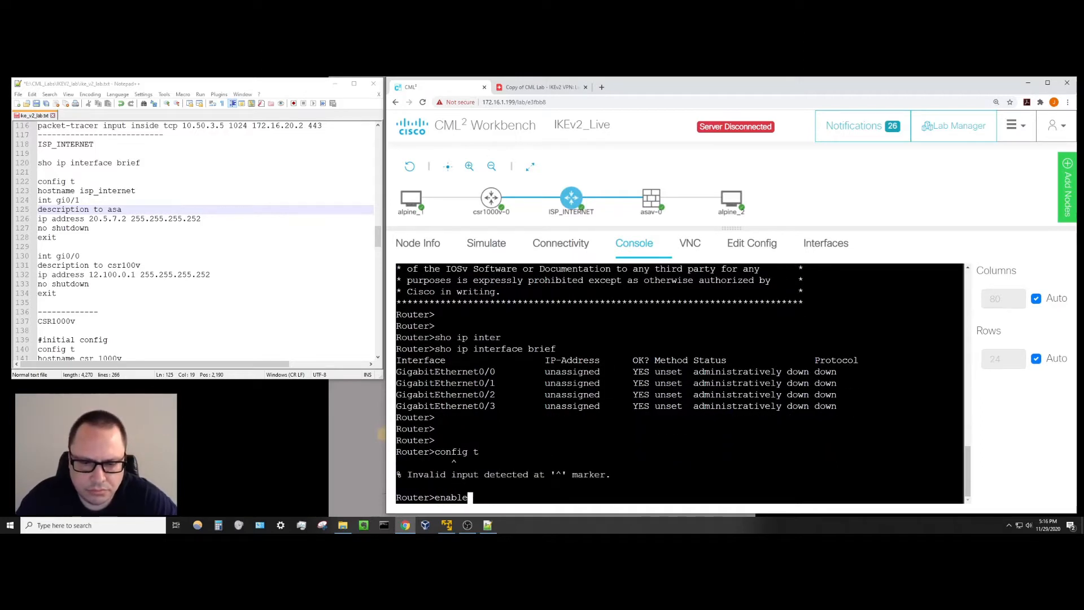
key(Return)
text(config t)
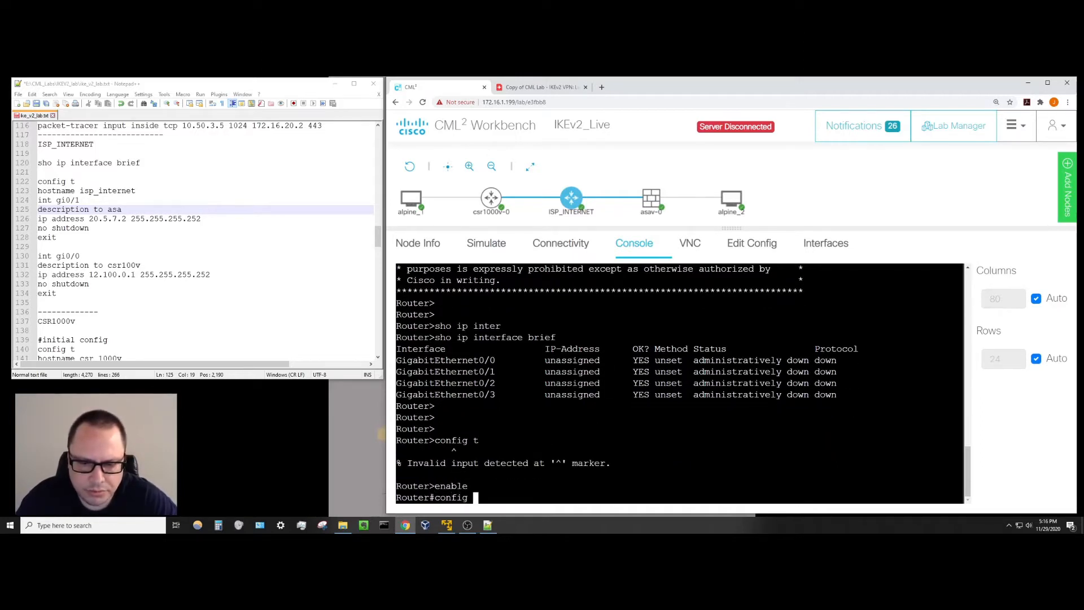
key(Return)
key(Return)
key(Return)
key(Return)
key(Return)
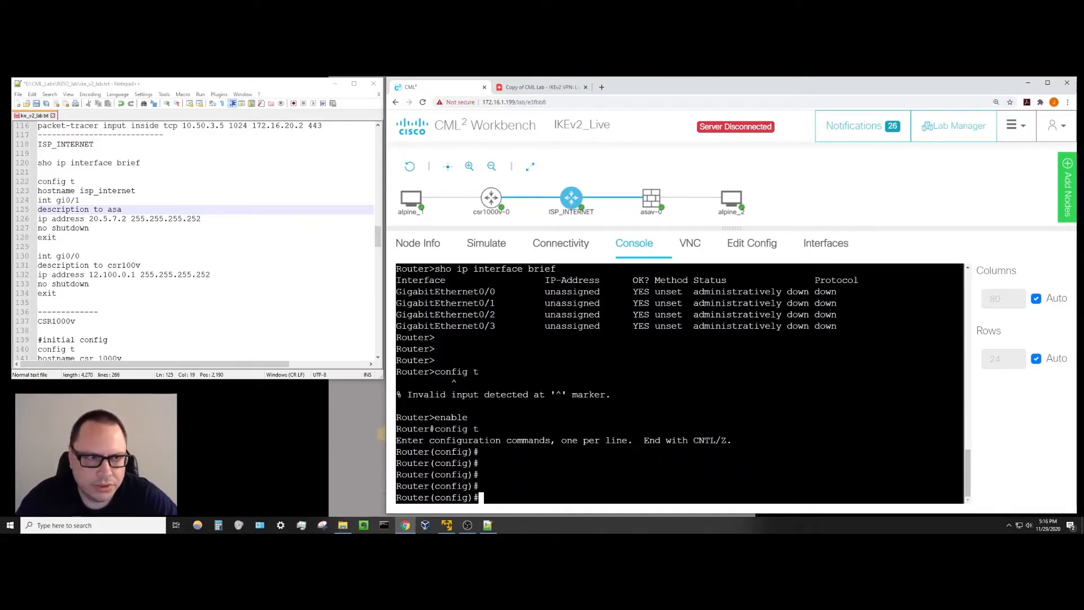
Rename the router to isp_internet and enter interface gi0/1 configuration.
text(hostname )
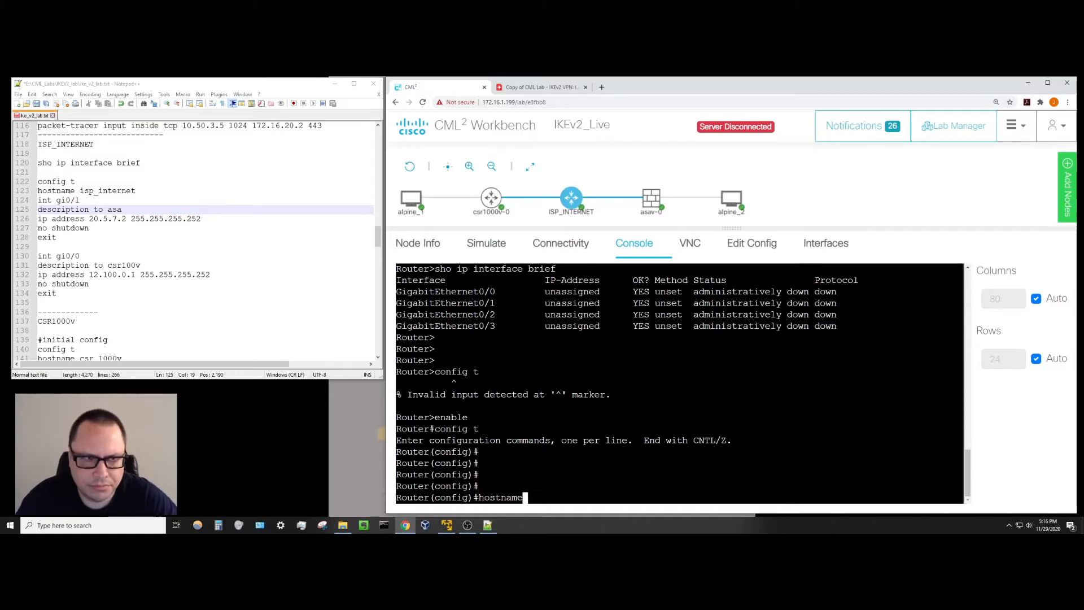
text(isp_i)
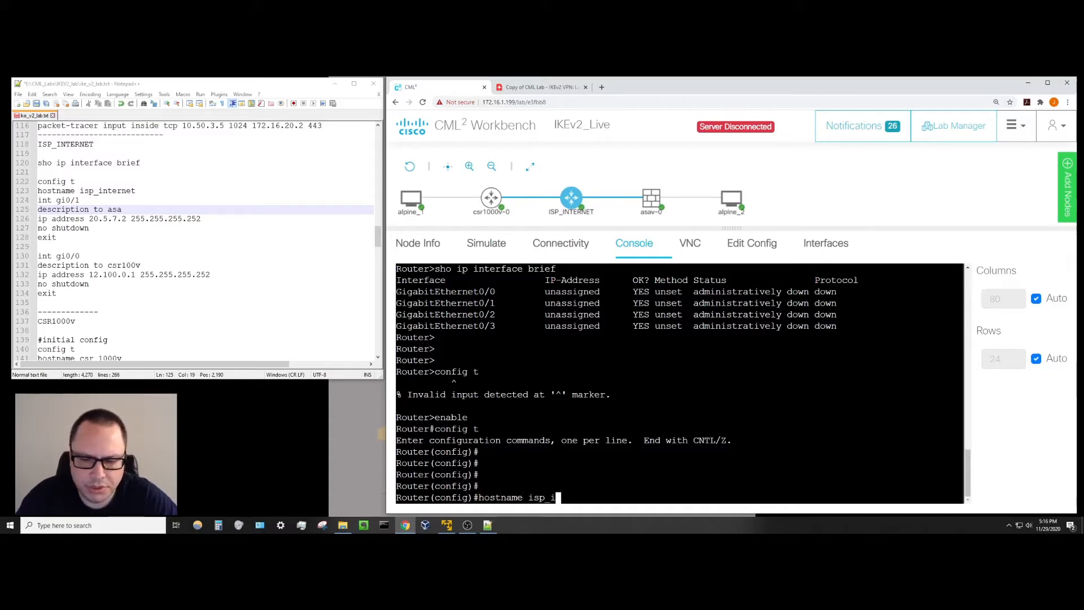
text(nternet)
key(Return)
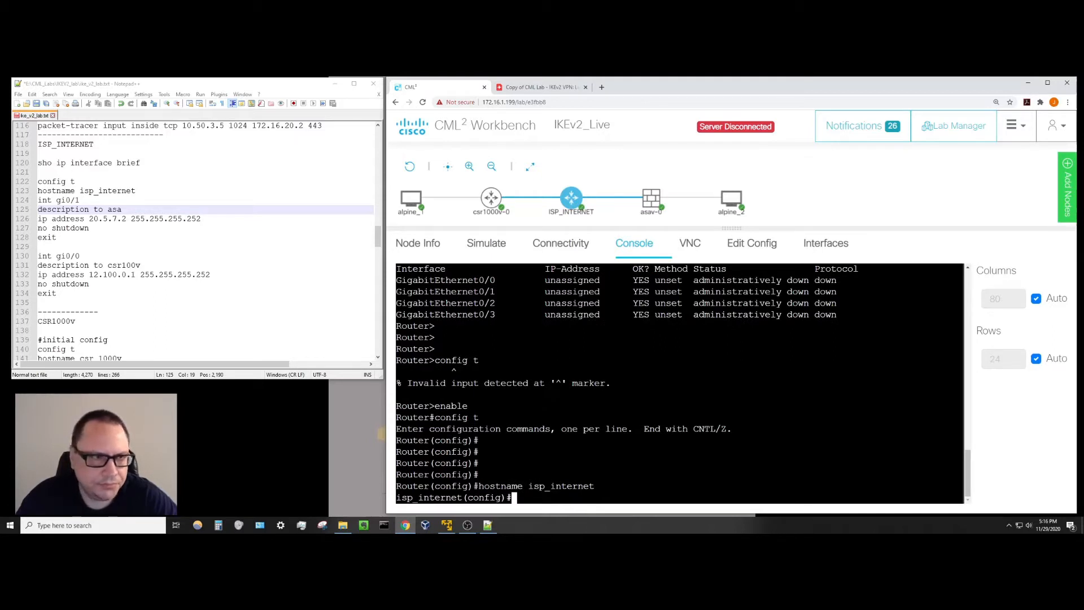
text(int)
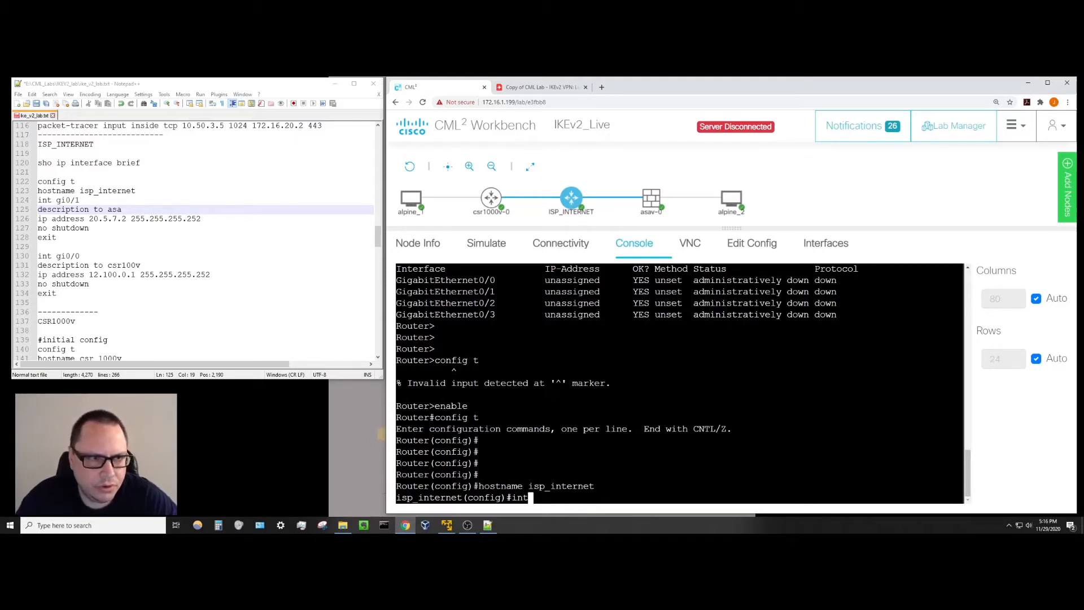
text( g)
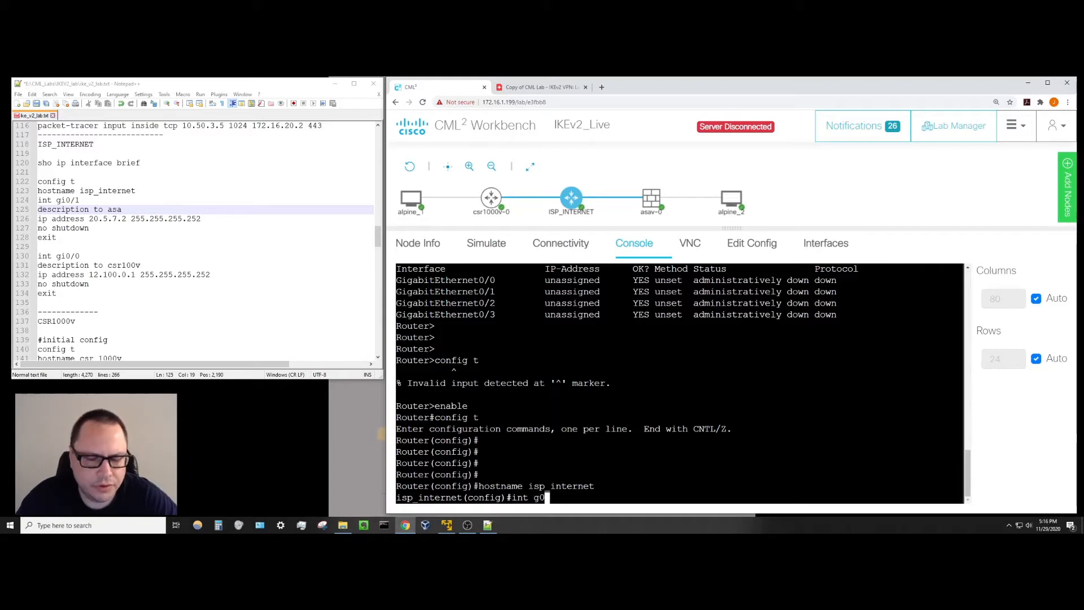
text(i0)
text(/1)
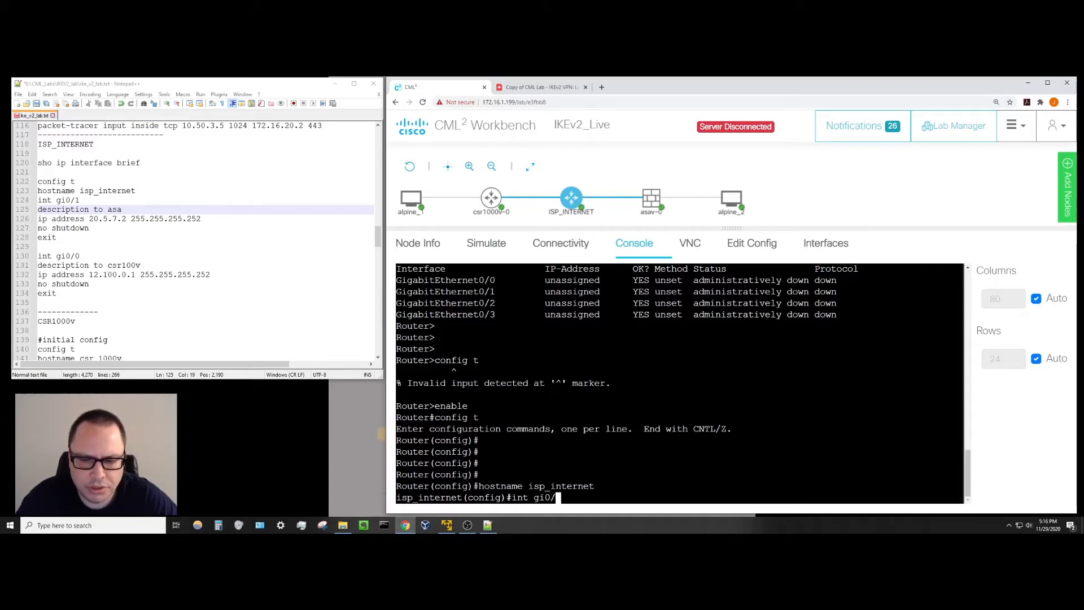
key(Return)
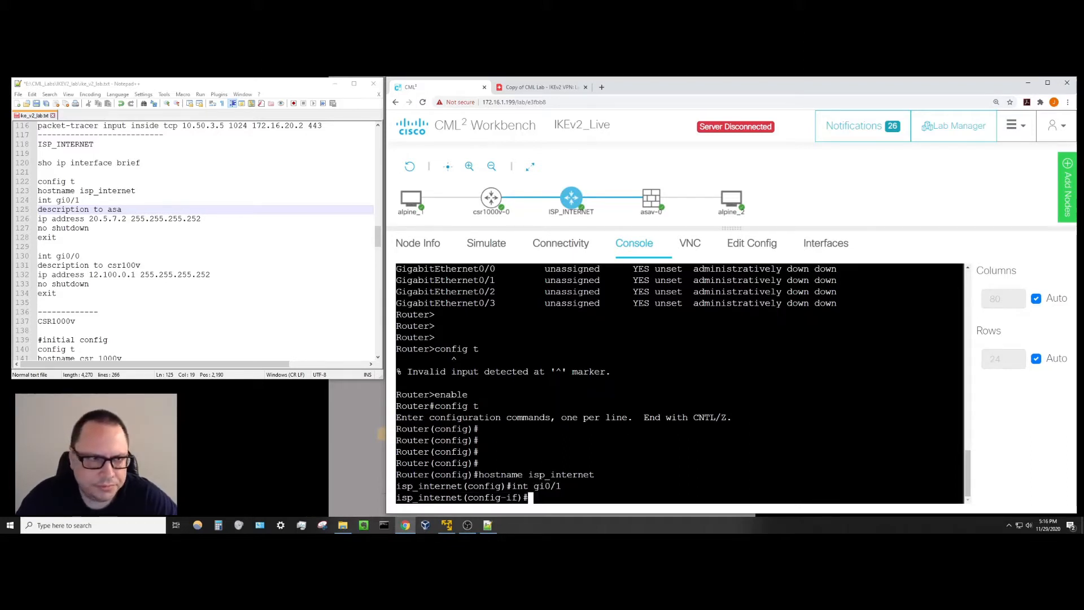
Give gi0/1 description 'to asa', address 20.5.7.2 255.255.255.252, enable it, and exit.
text(description)
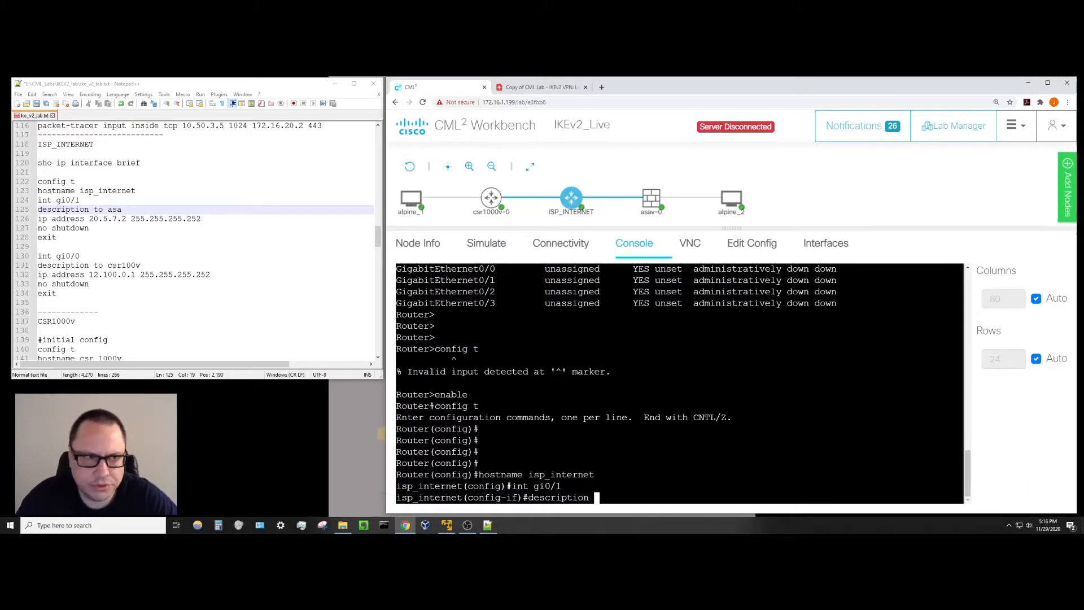
text( to asa)
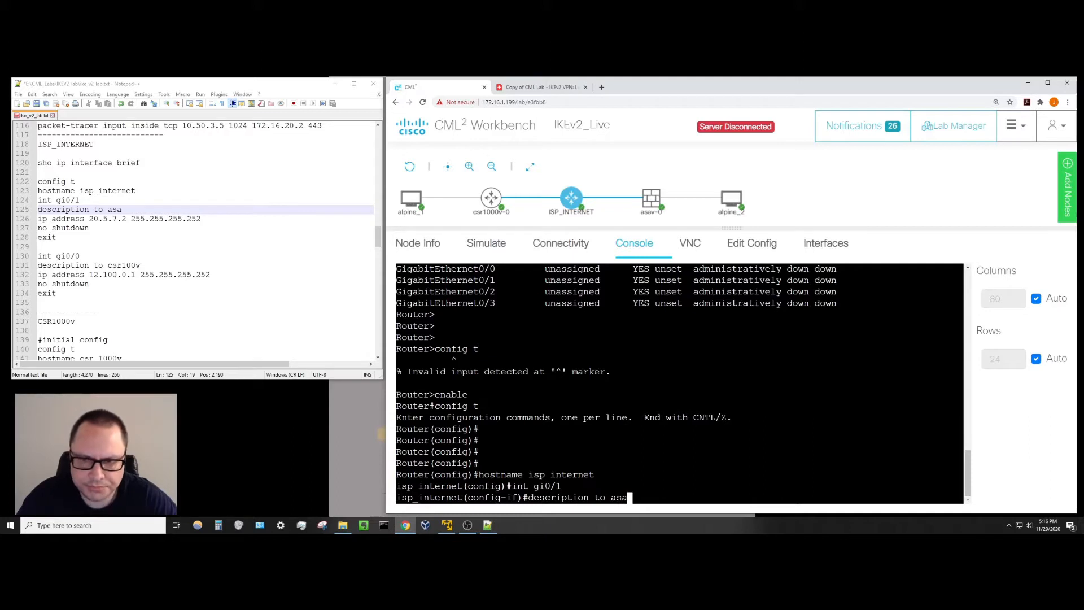
key(Return)
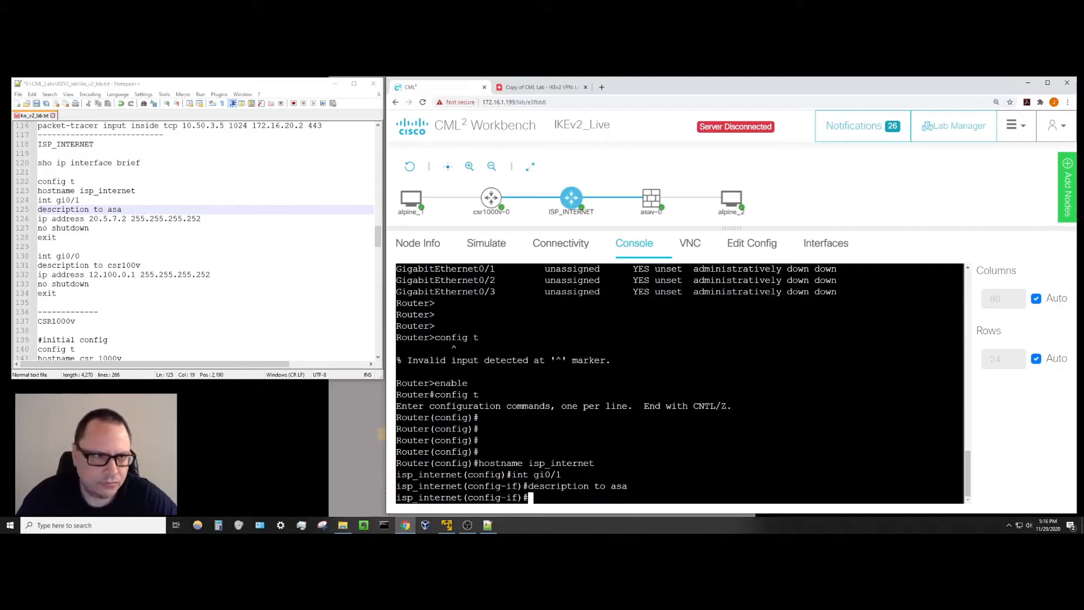
text(ip addres)
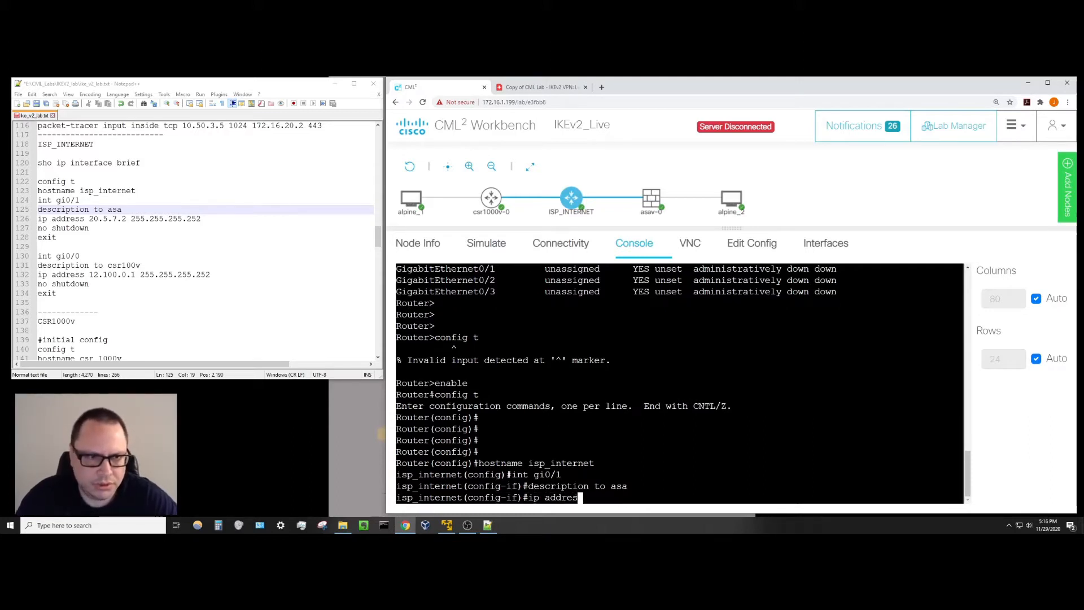
text(s 20.)
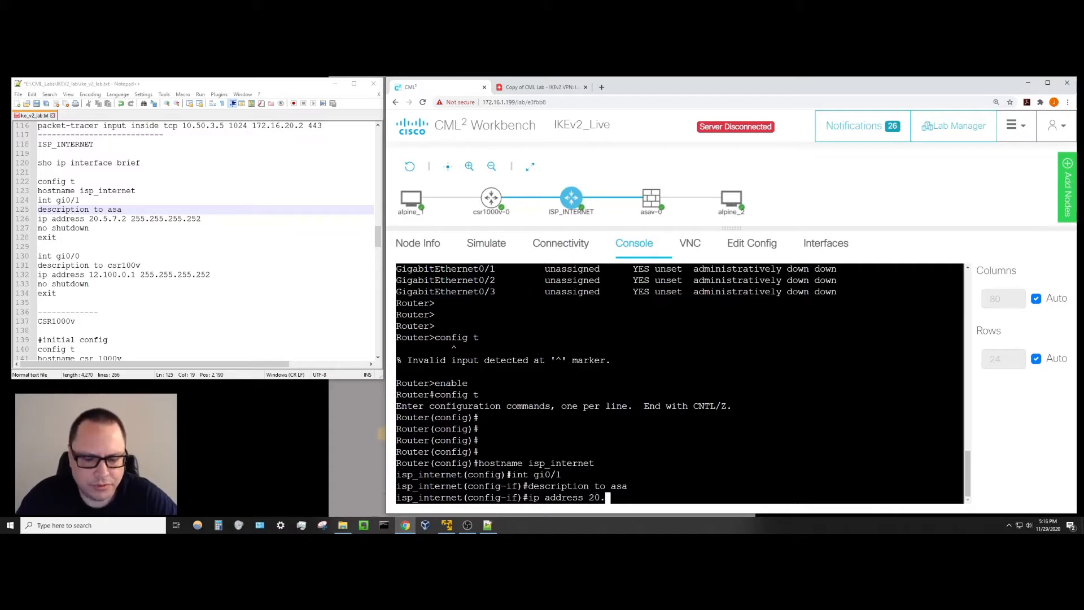
text(5.)
text(7)
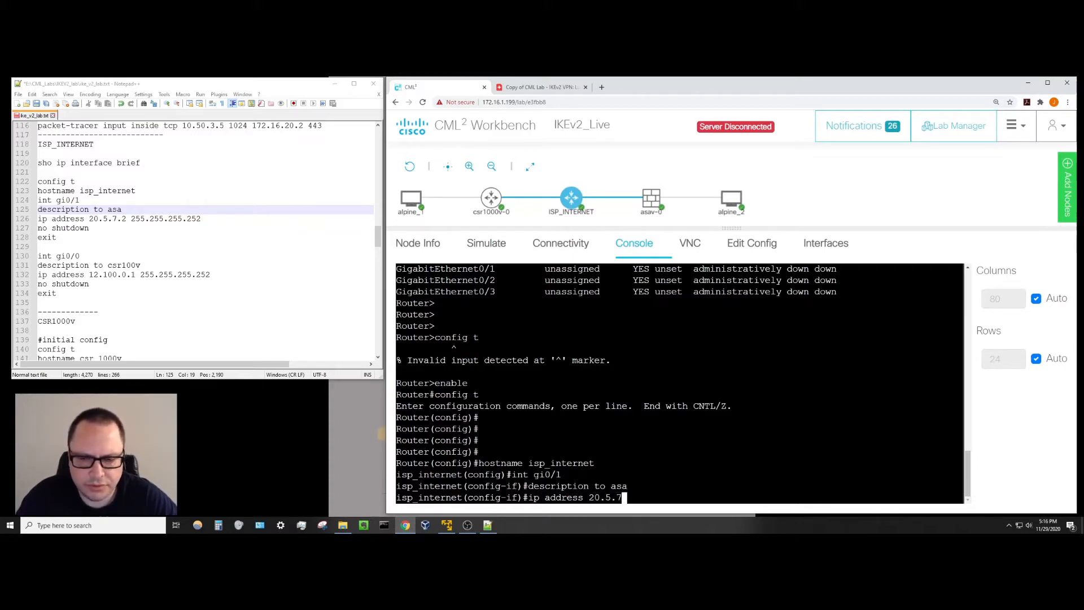
text(.2)
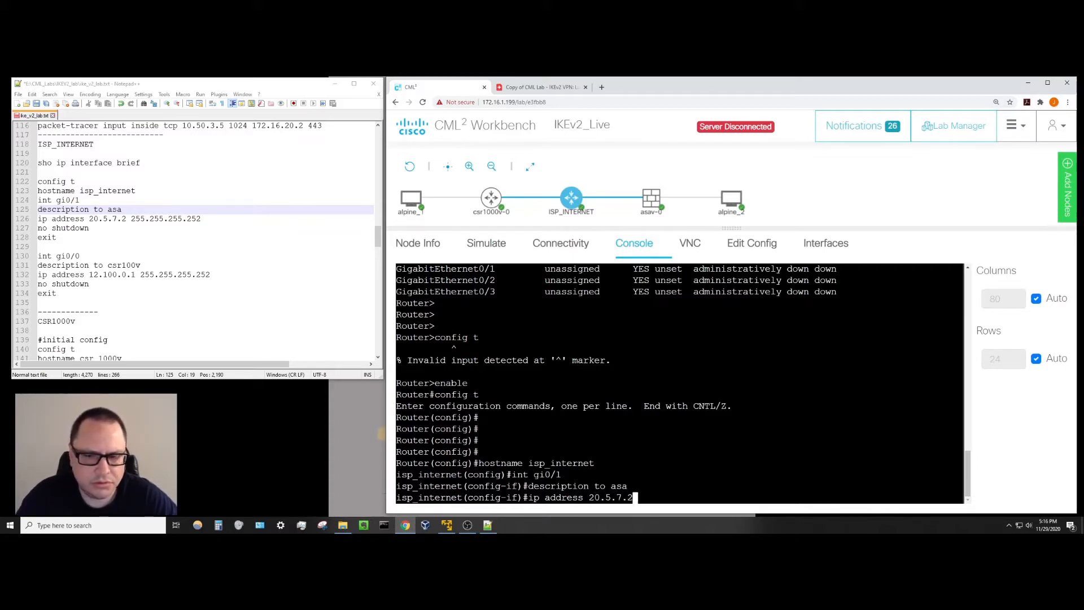
text( 255.255.)
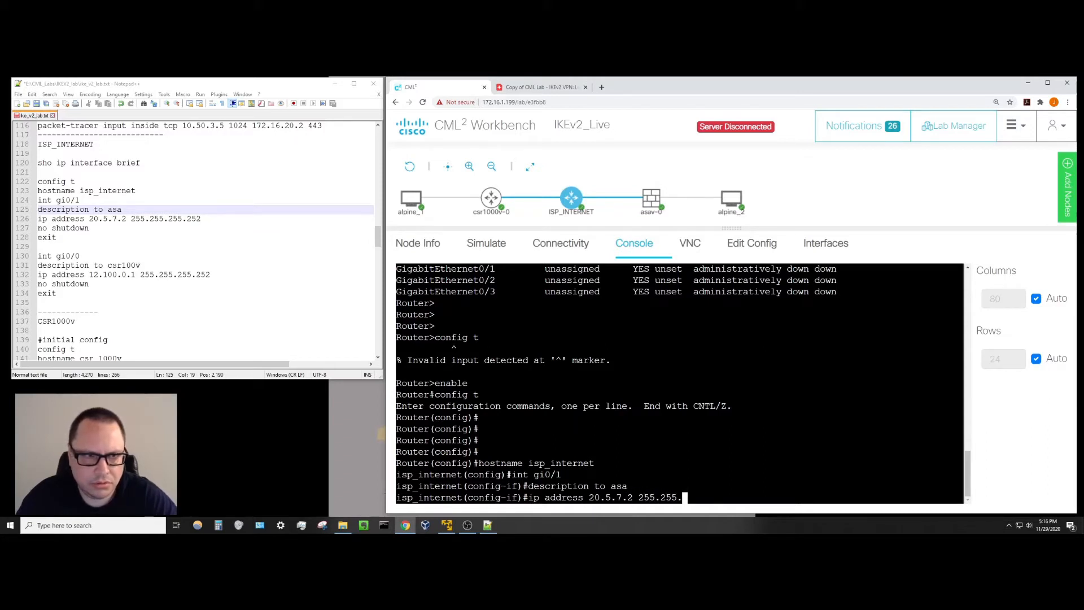
text(255.252)
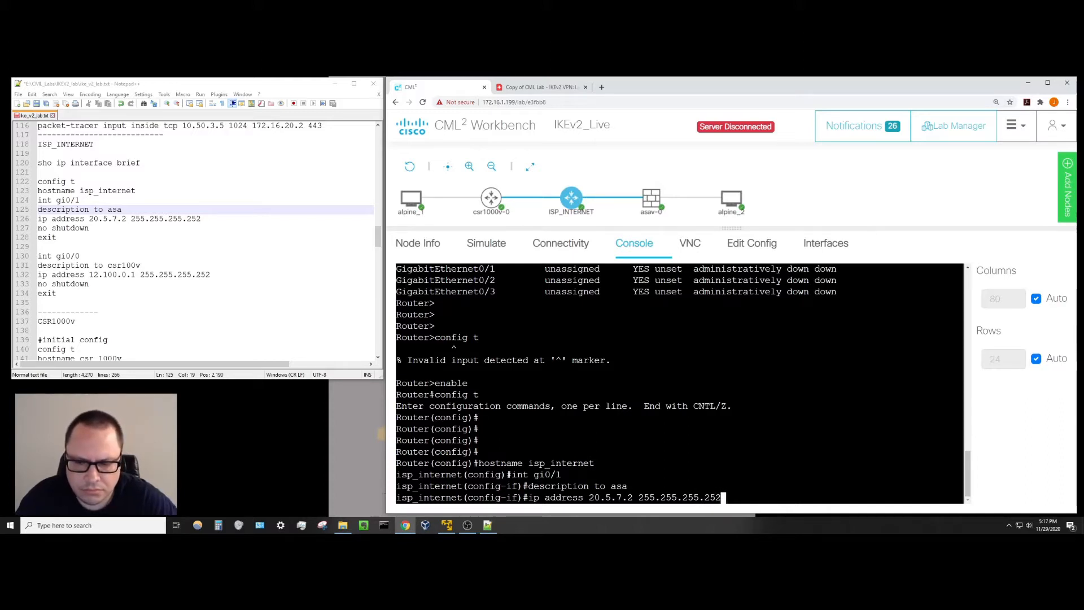
key(Return)
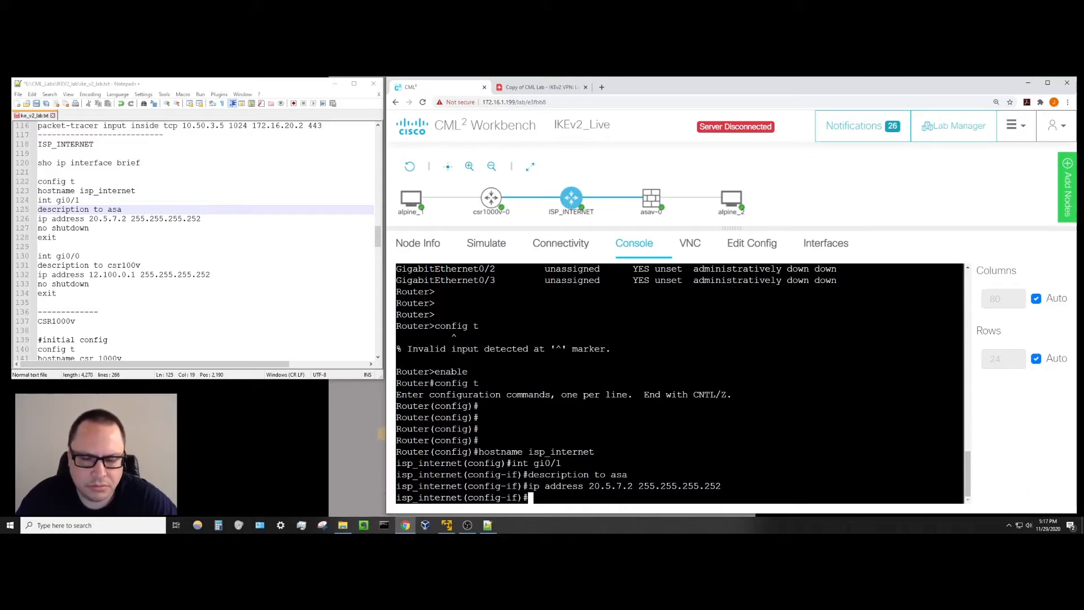
text(no shut)
key(Return)
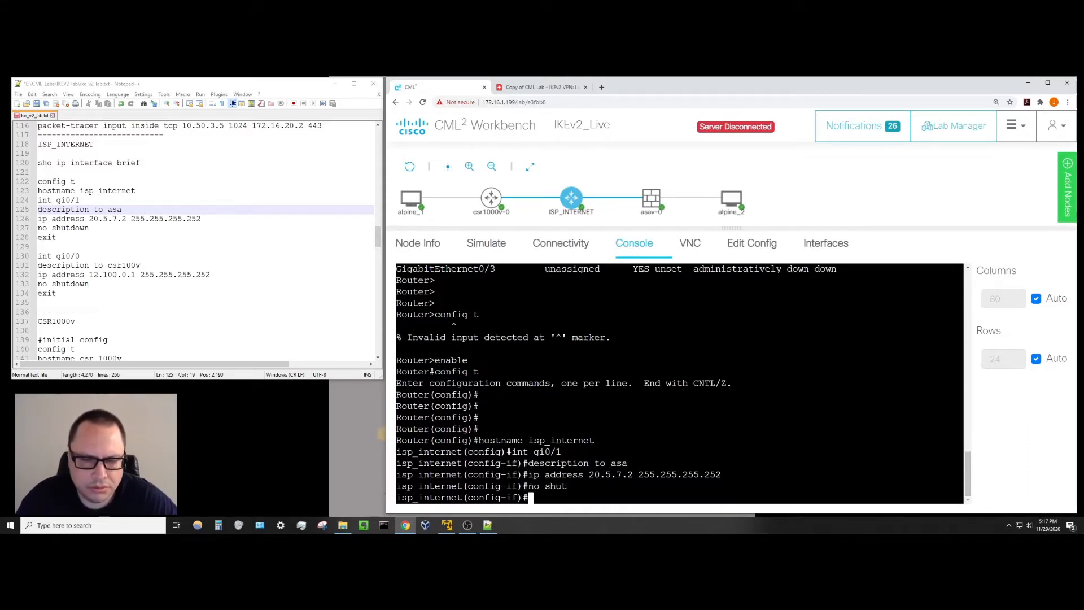
text(exit)
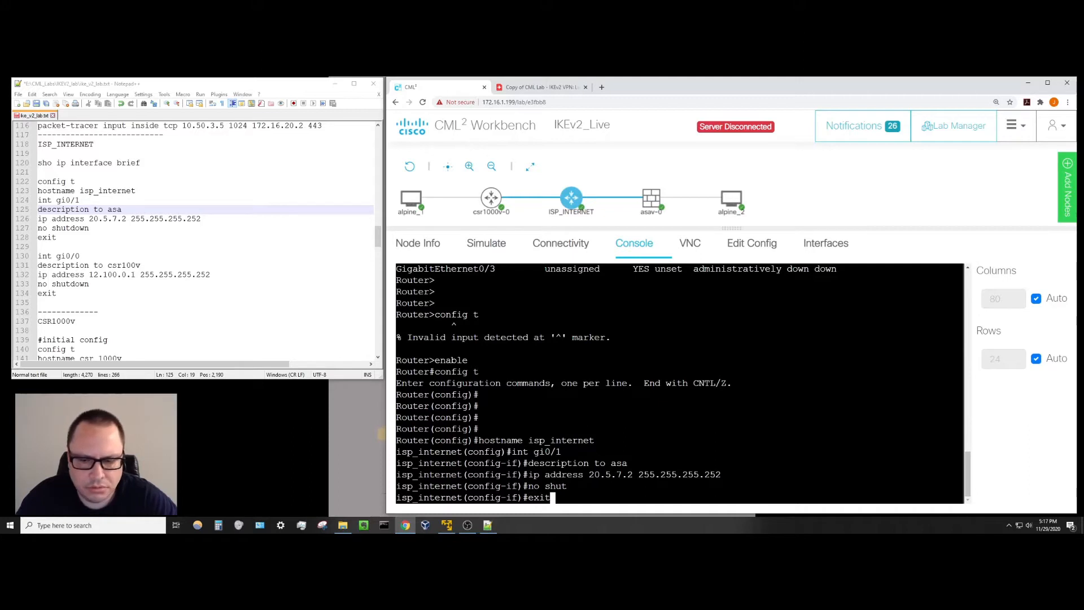
key(Return)
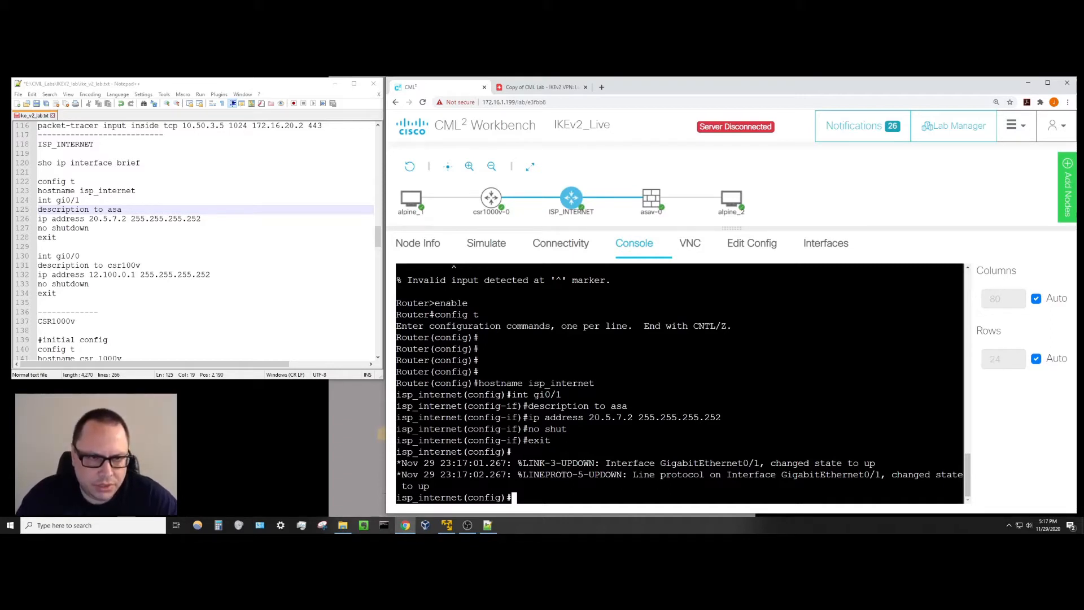
Enter interface gi0/0 and give it the description 'to csr100v'.
key(Return)
key(Return)
key(Return)
key(Return)
key(Return)
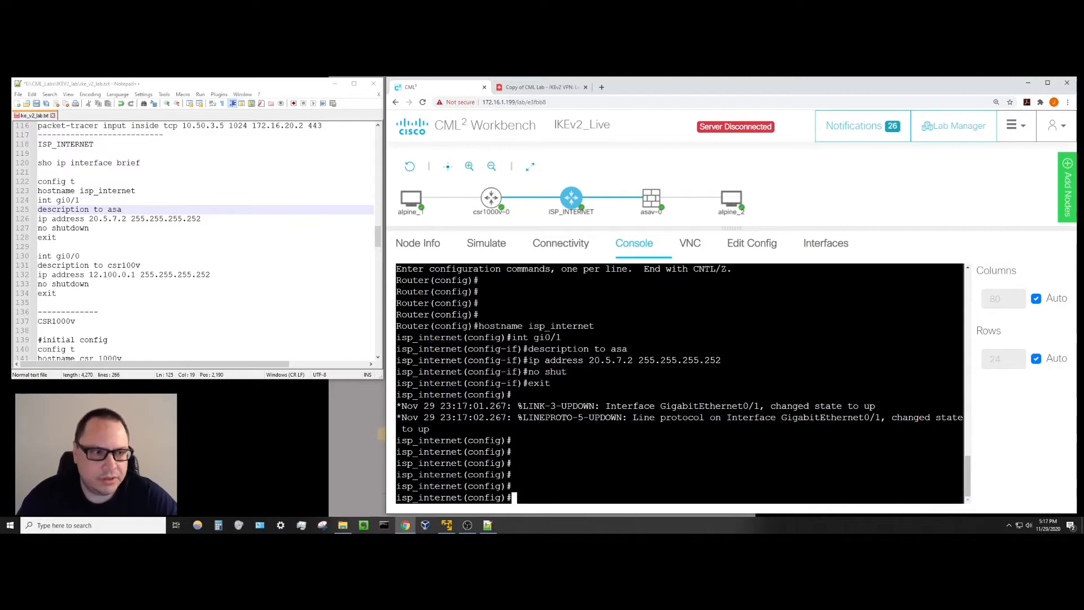
text(int )
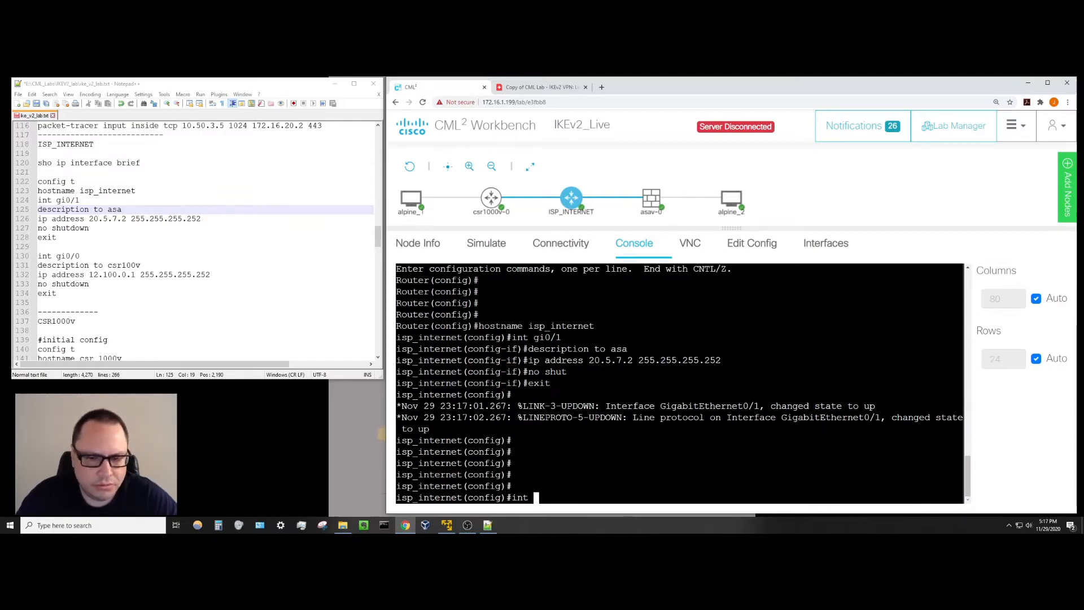
text(gi0/)
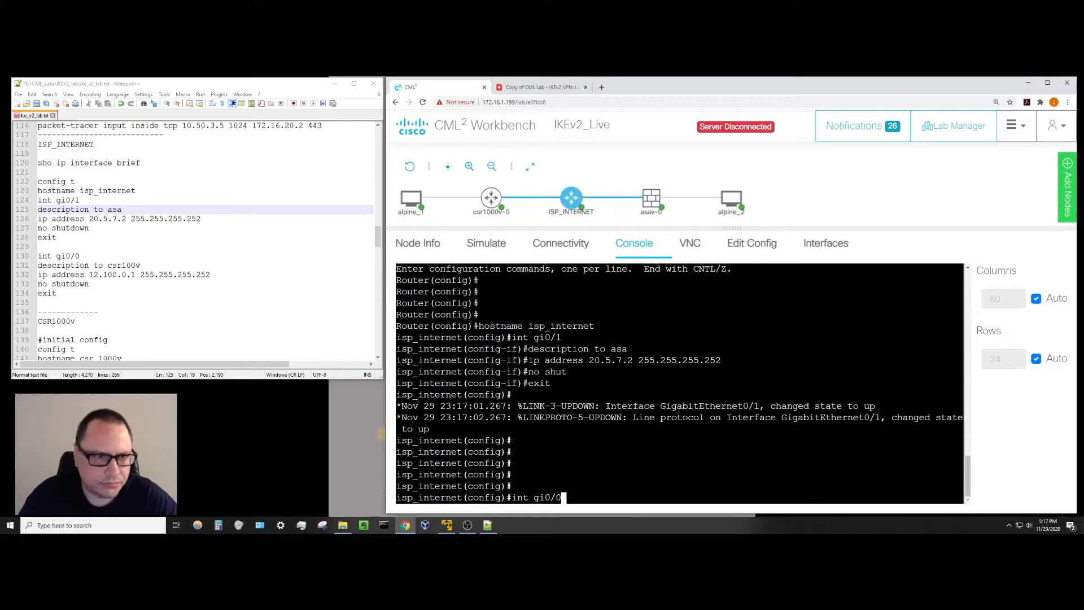
text(0)
key(Return)
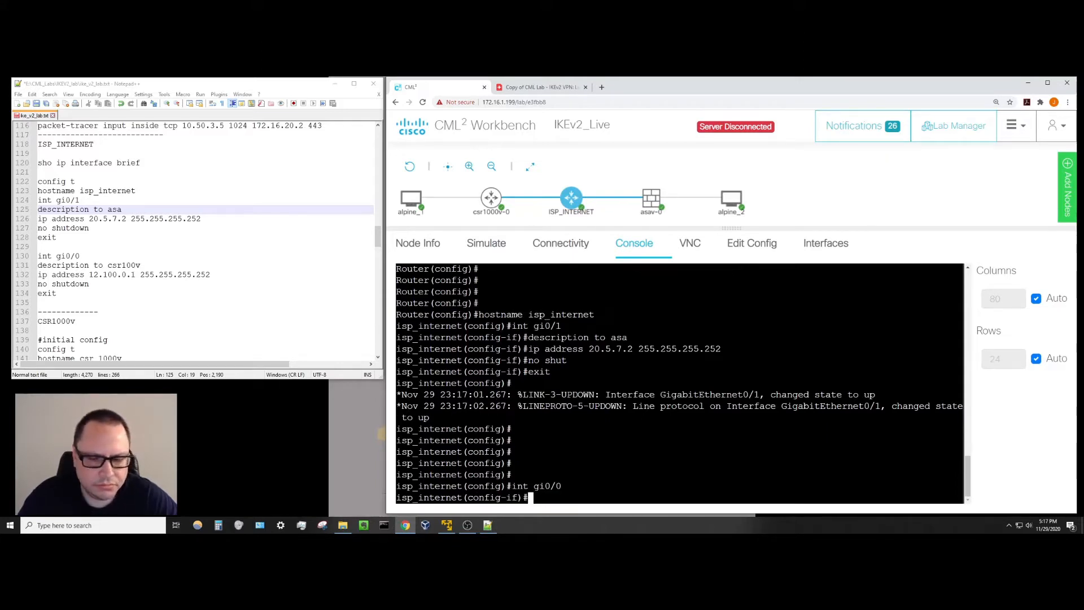
text(description to )
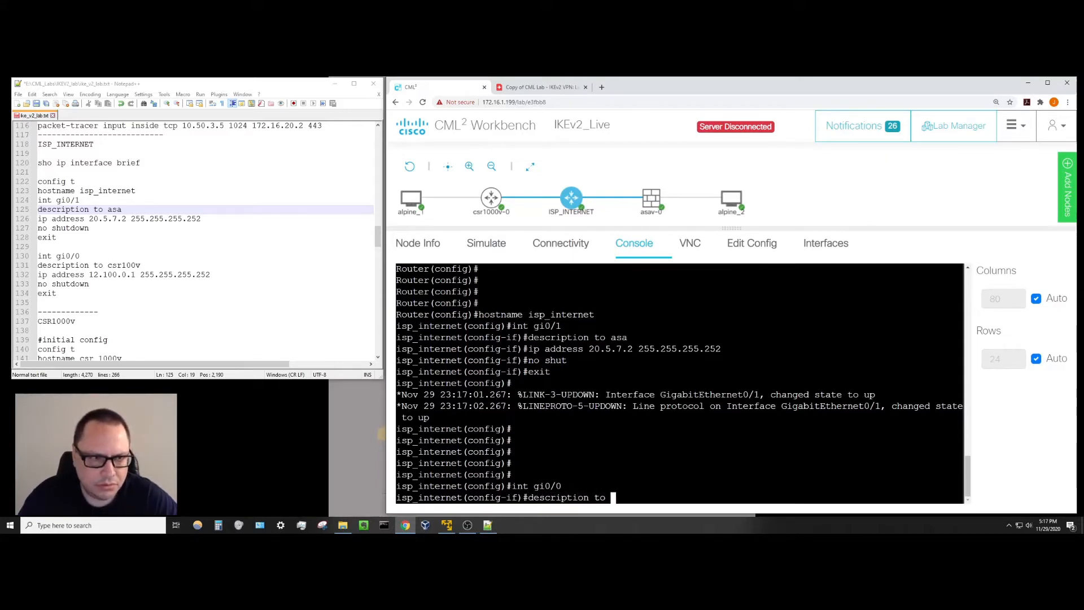
text(csr100)
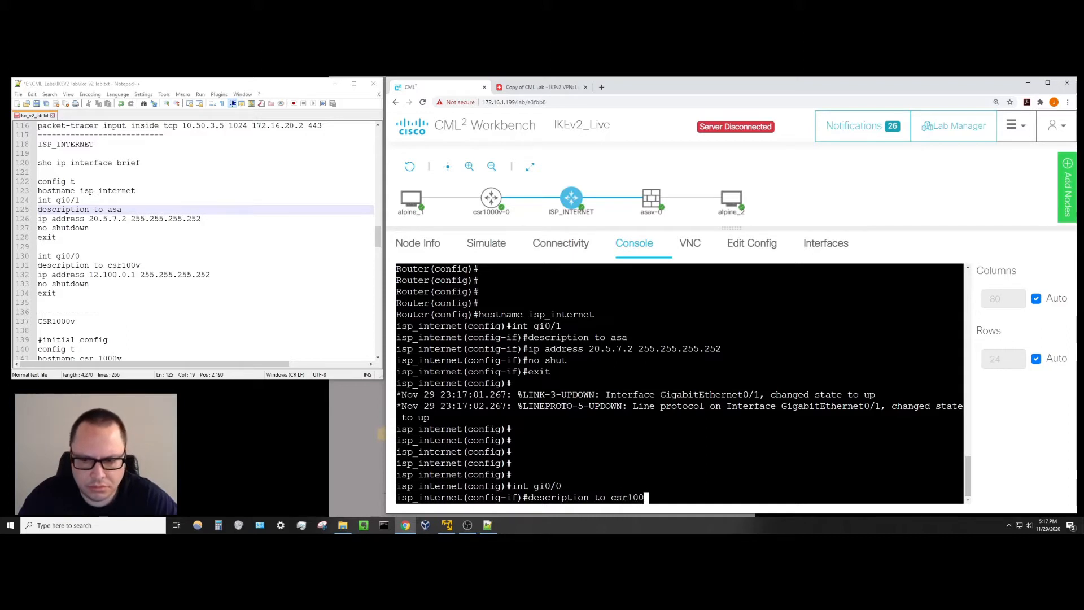
text(v)
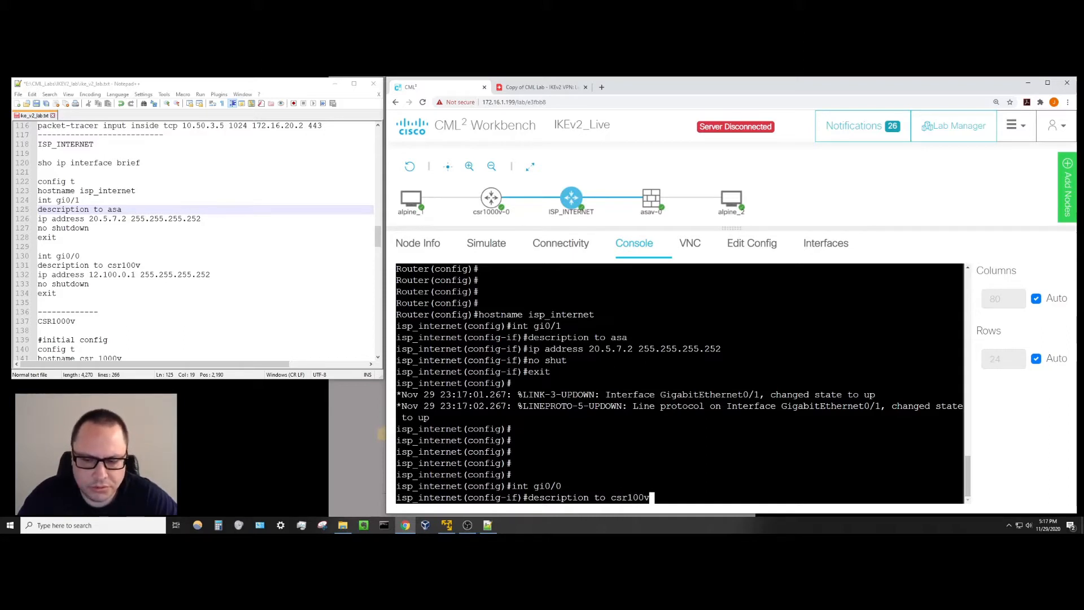
key(Return)
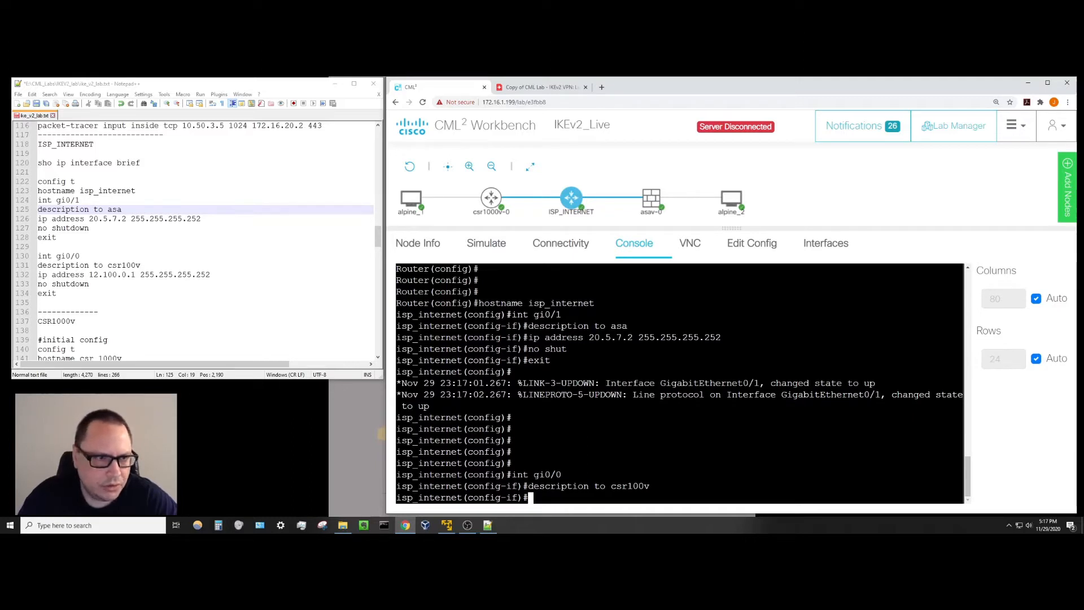
Assign gi0/0 address 12.100.0.1 255.255.255.252, enable it, and exit the interface.
text(ip add)
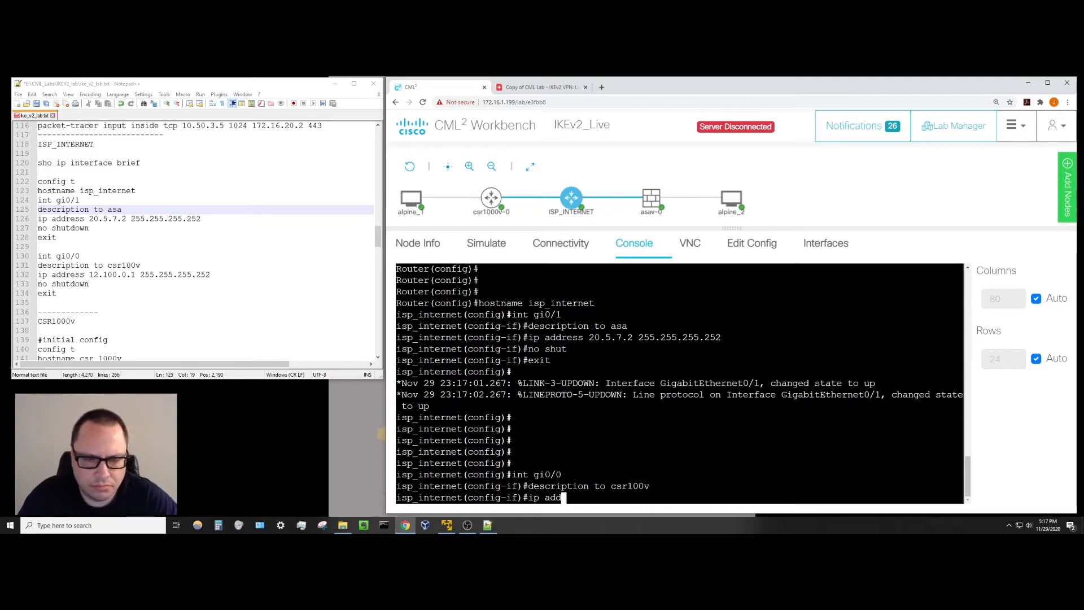
text(ress 1)
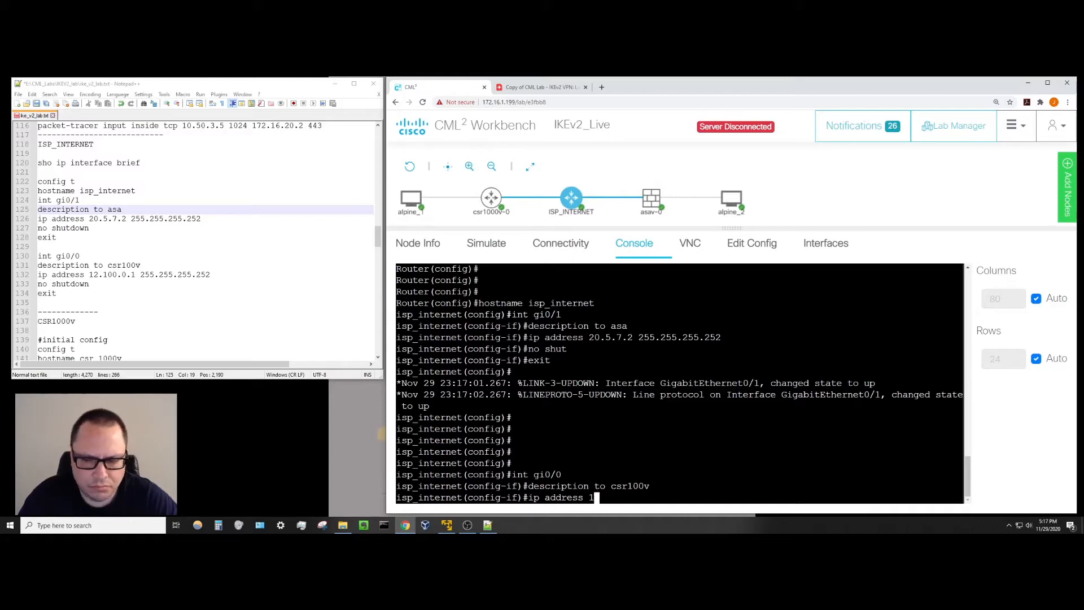
text(2.100.0.1)
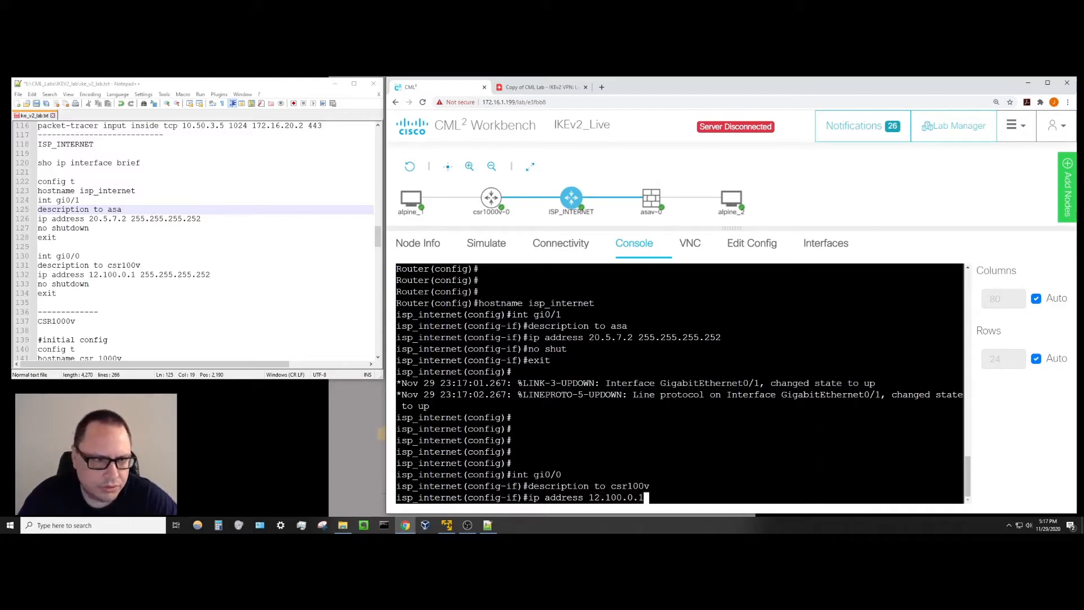
text( 255.2)
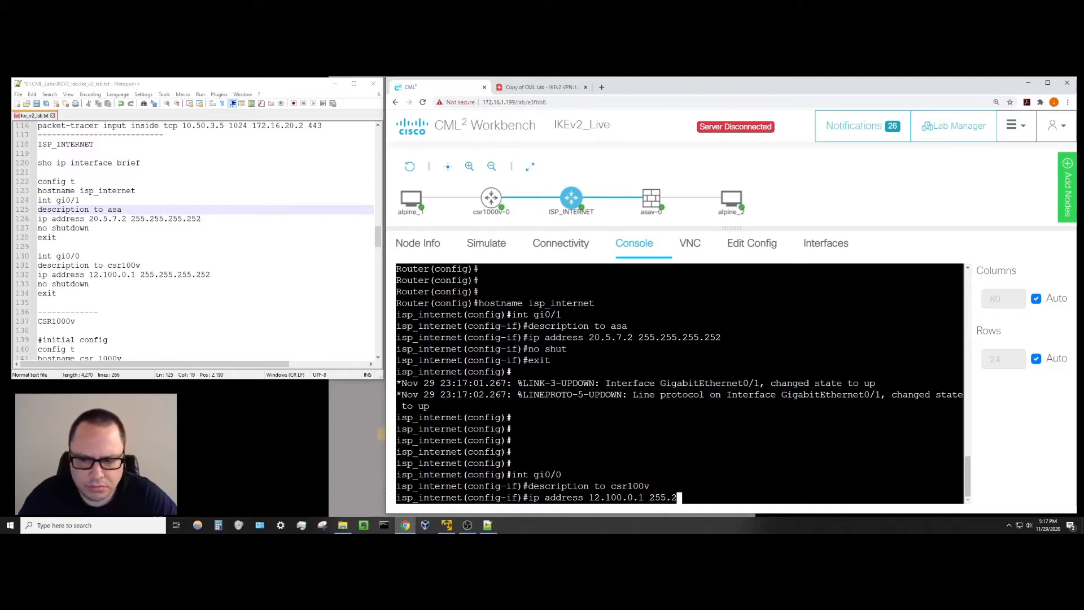
text(55.255.252)
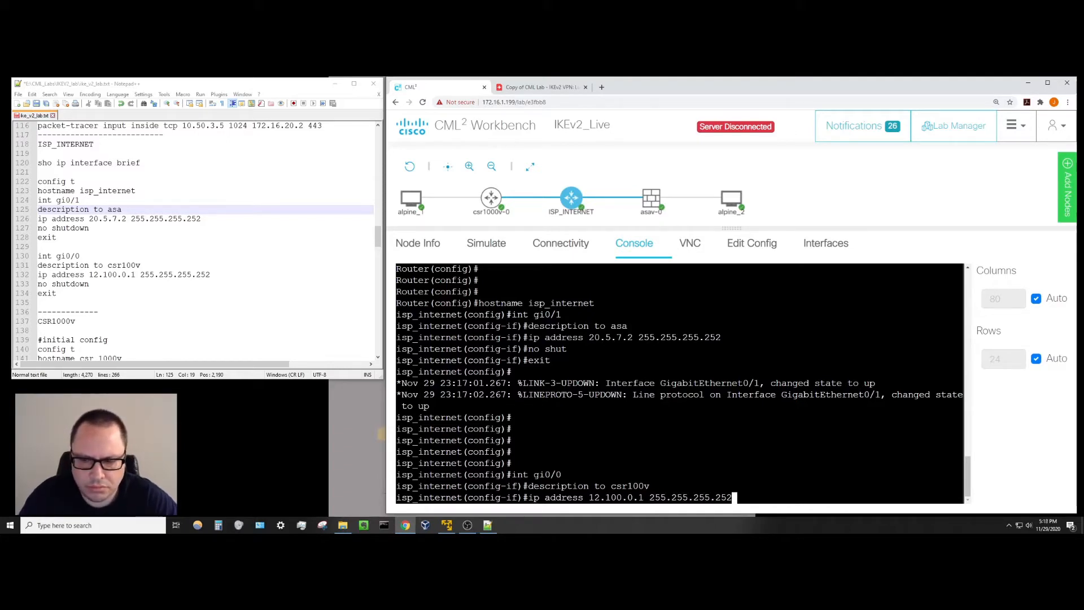
key(Return)
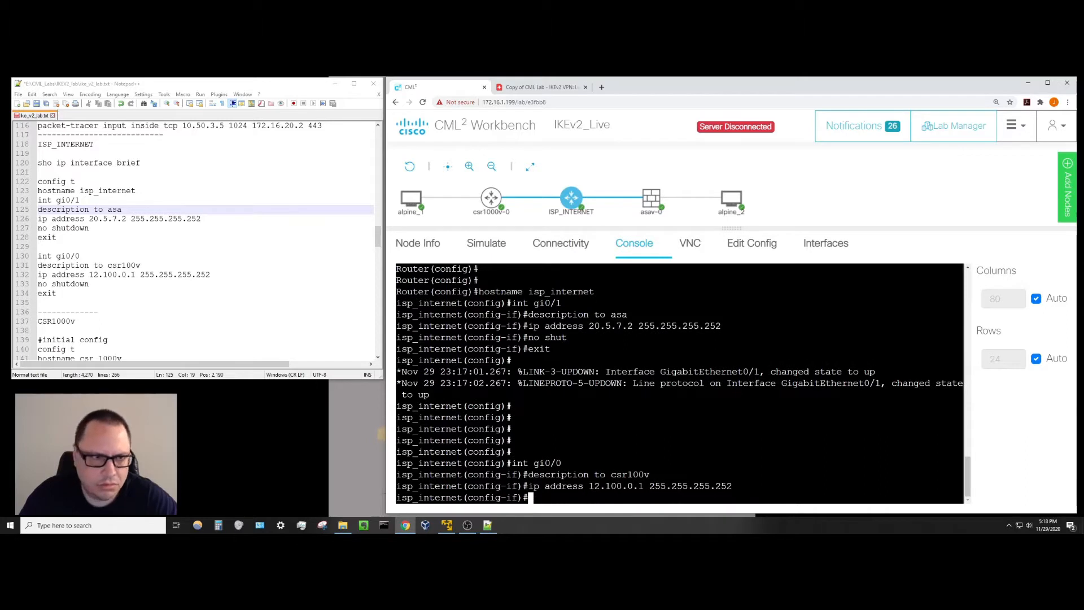
text(no shut)
key(Return)
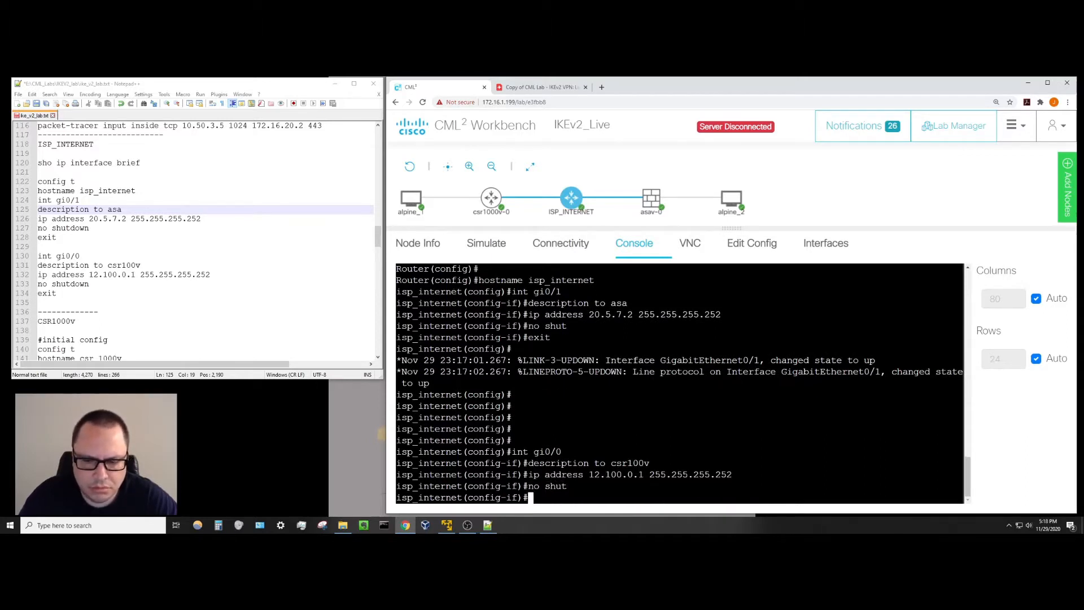
text(exit)
key(Return)
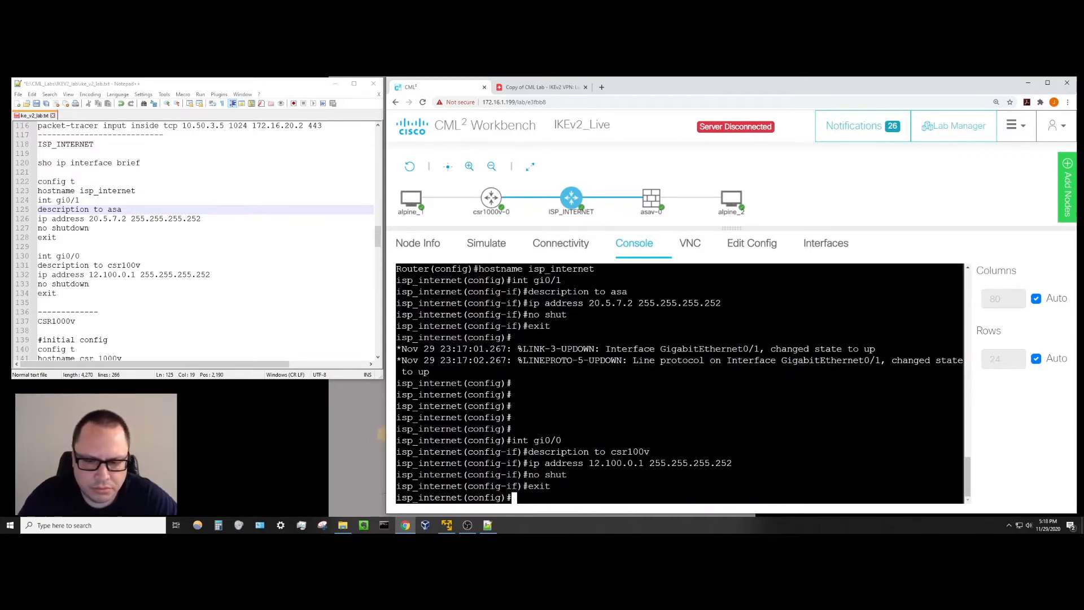
key(Return)
key(Return)
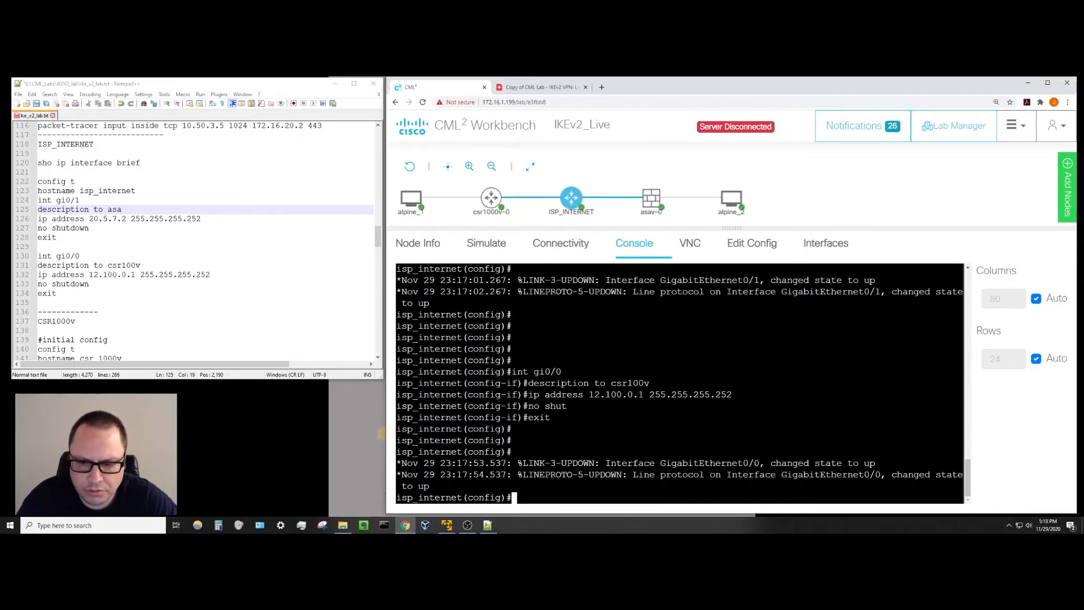
key(Return)
key(Return)
key(Return)
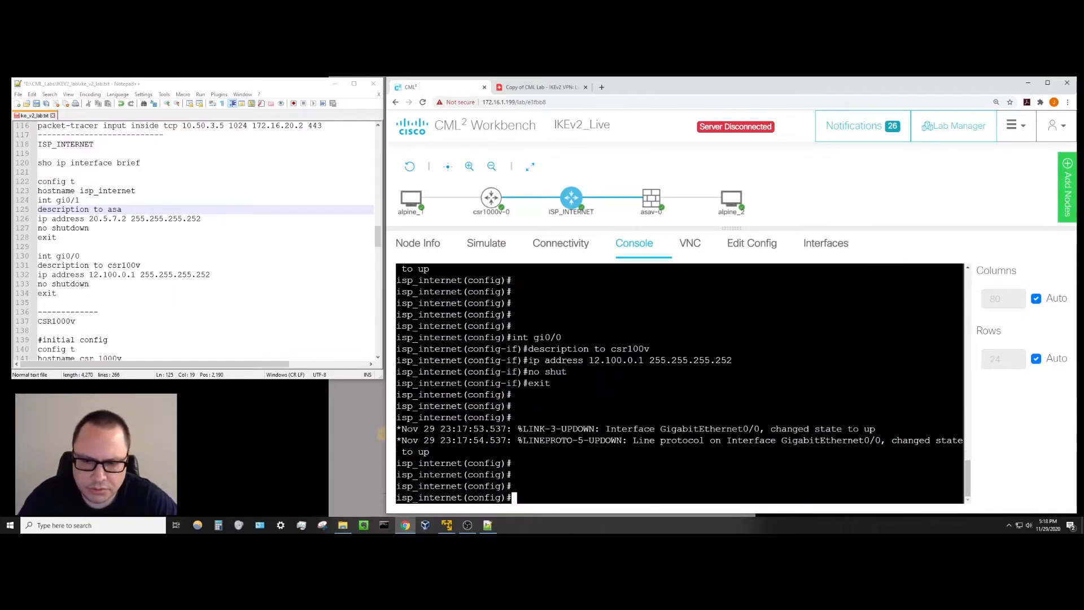
Exit configuration mode and run 'sho ip int br' showing Gi0/0 12.100.0.1 and Gi0/1 20.5.7.2 up/up.
text(exit)
key(Return)
text(s)
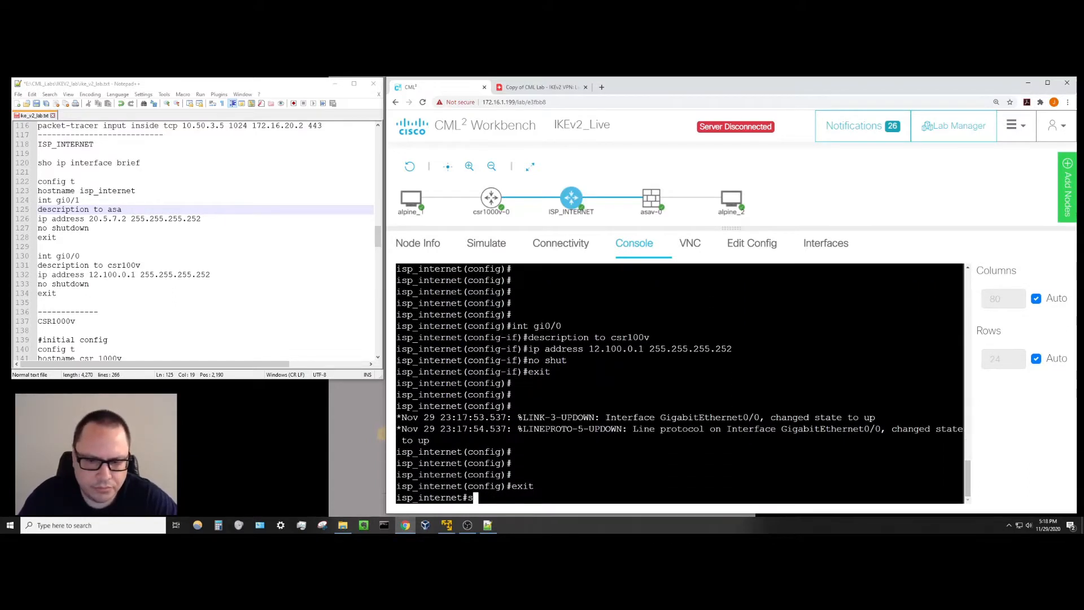
text(ho ip int)
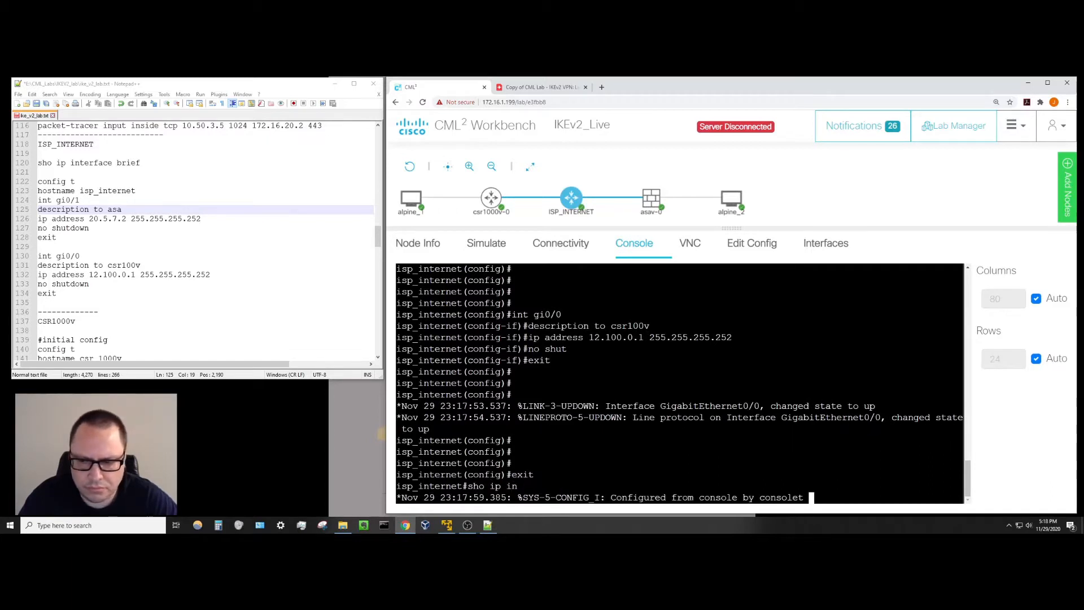
key(BackSpace)
key(BackSpace)
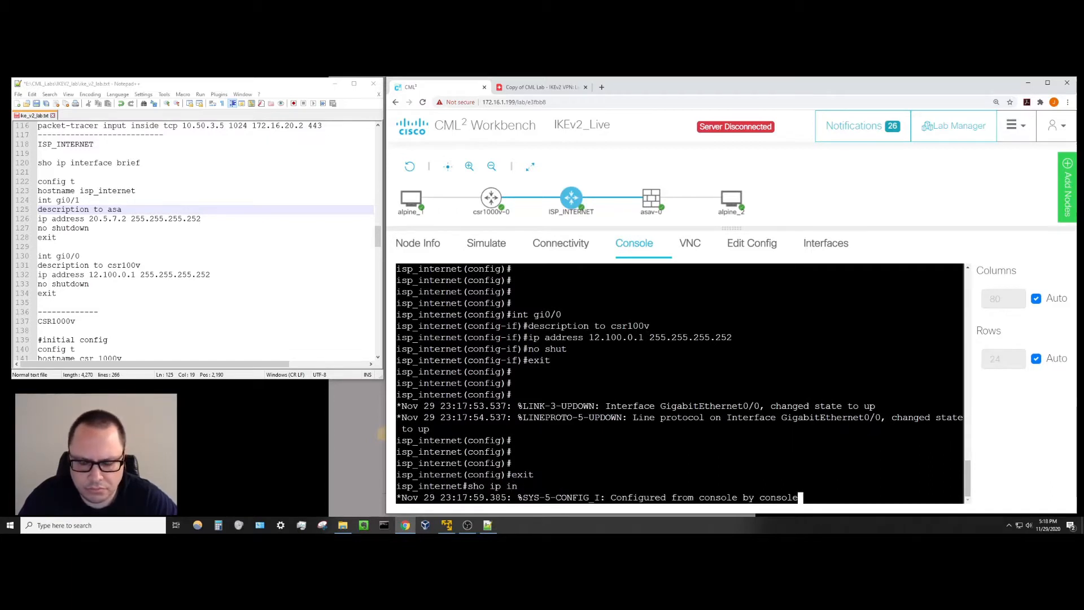
key(ctrl+z)
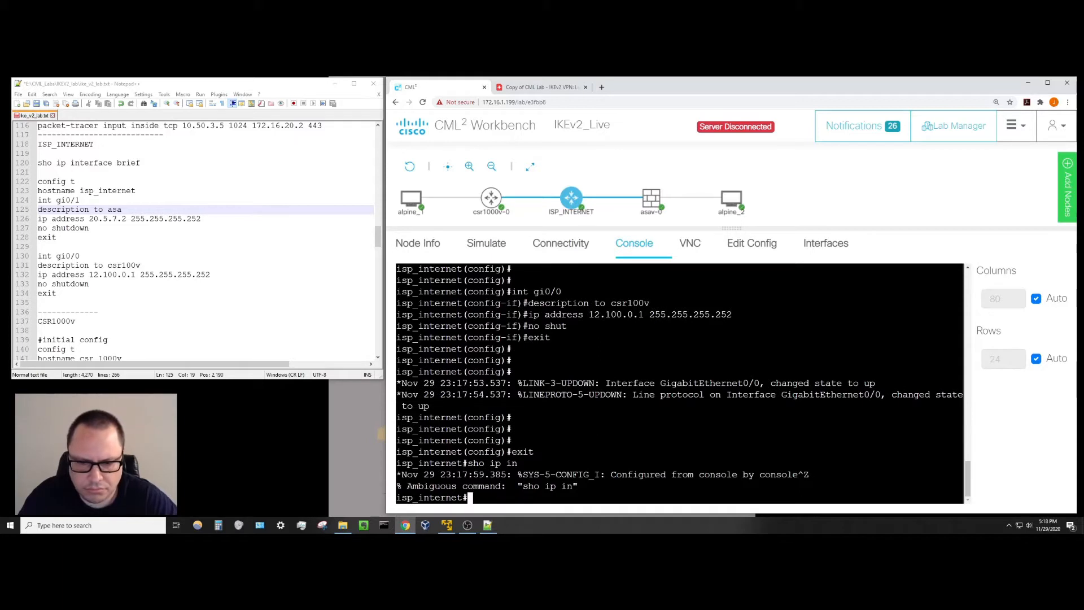
key(Return)
key(Return)
text(sho )
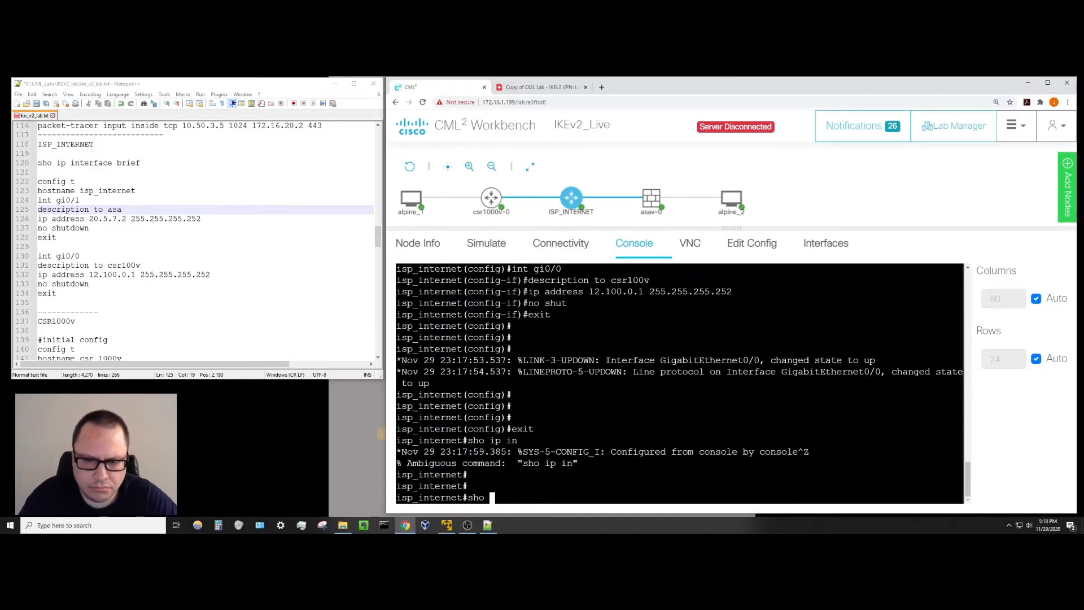
text(ip int br)
key(Return)
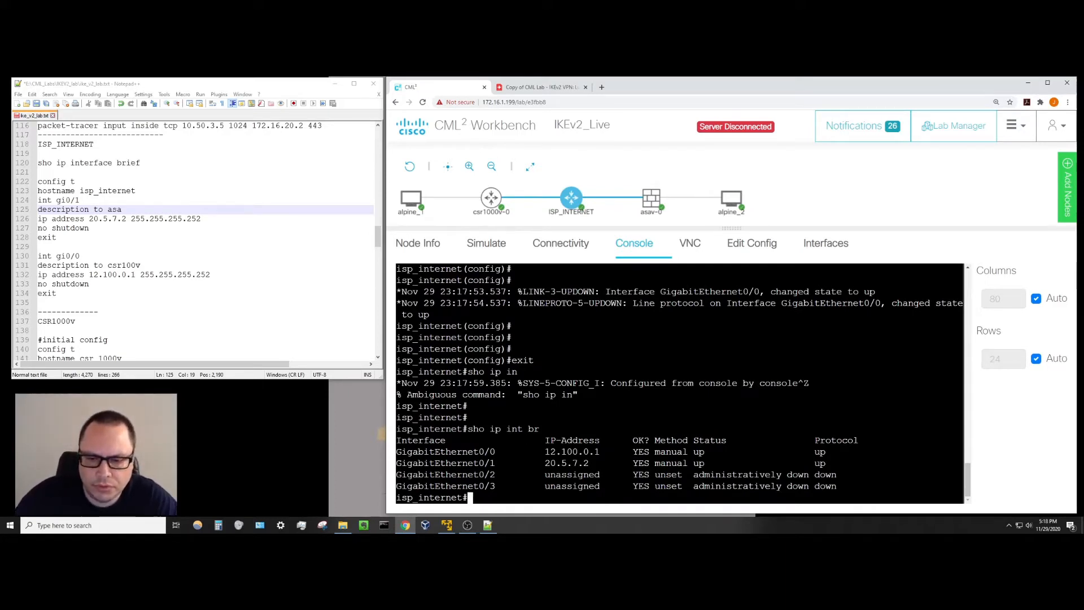
click(559, 89)
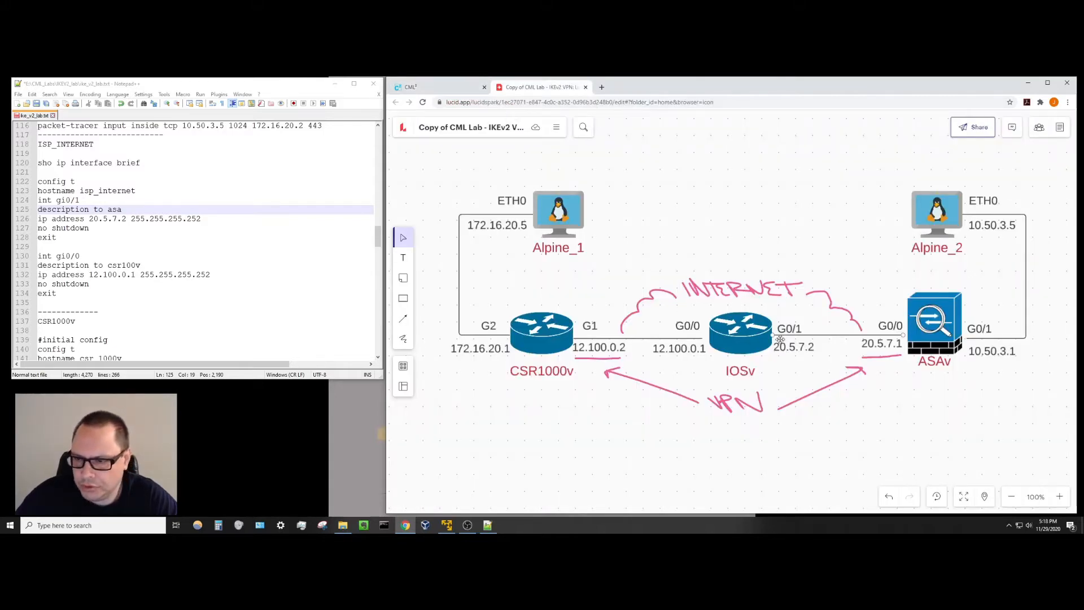
click(456, 89)
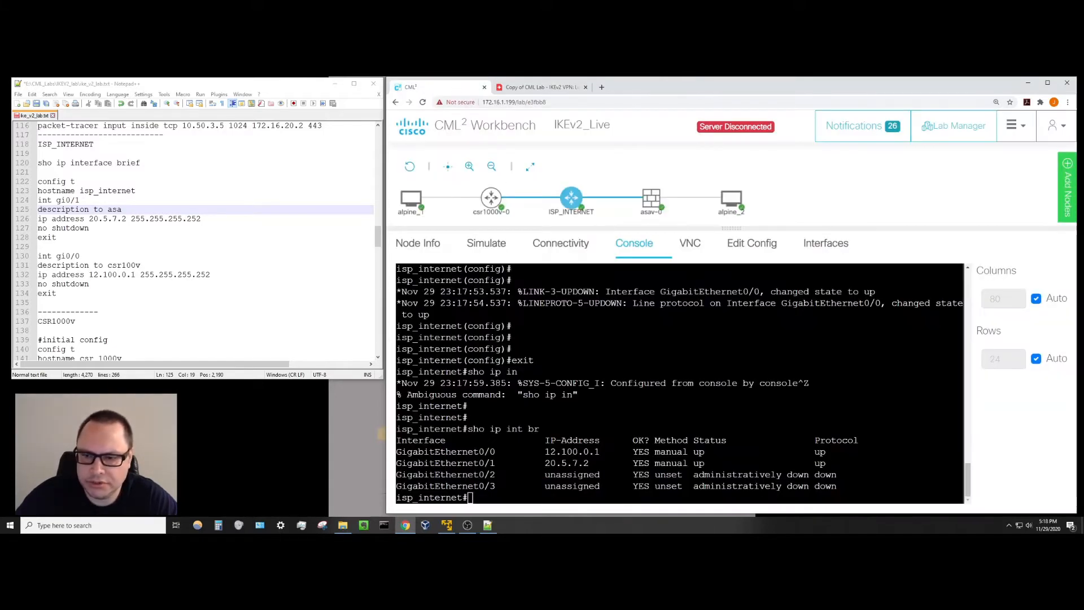
click(470, 497)
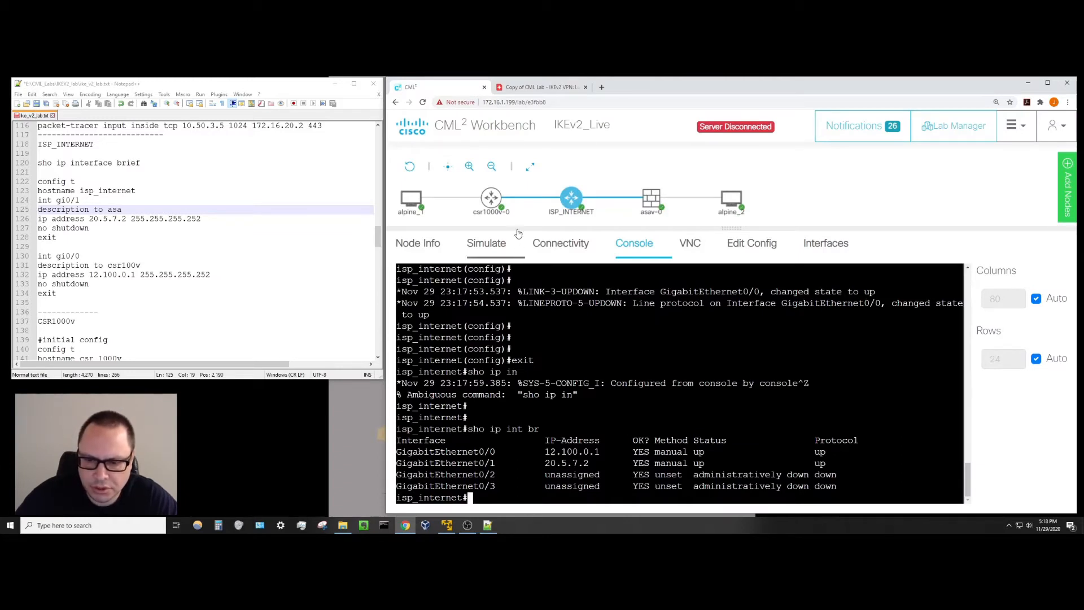
click(540, 87)
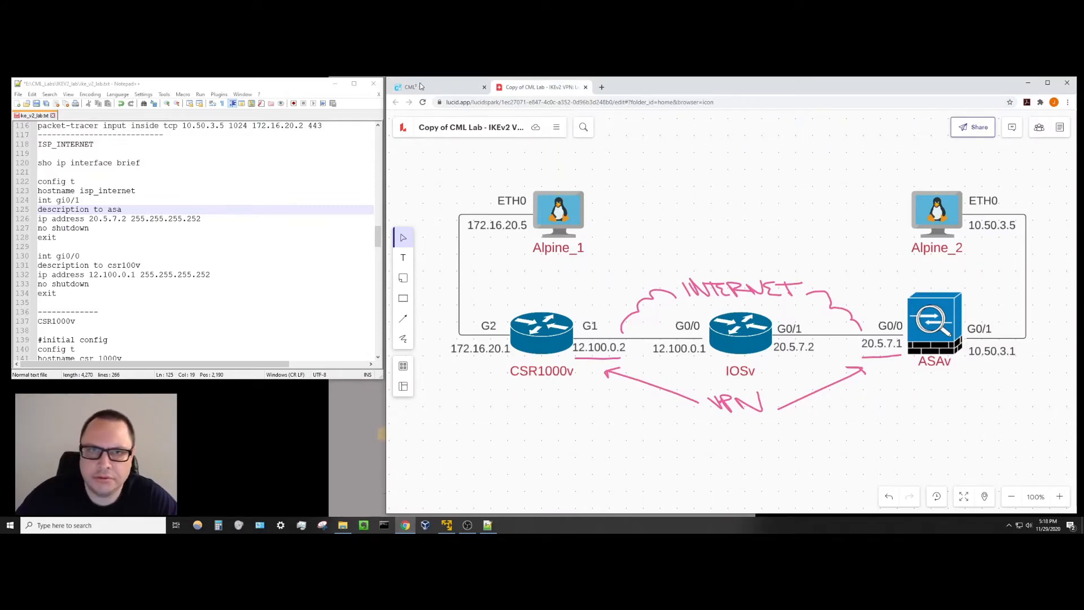
click(443, 88)
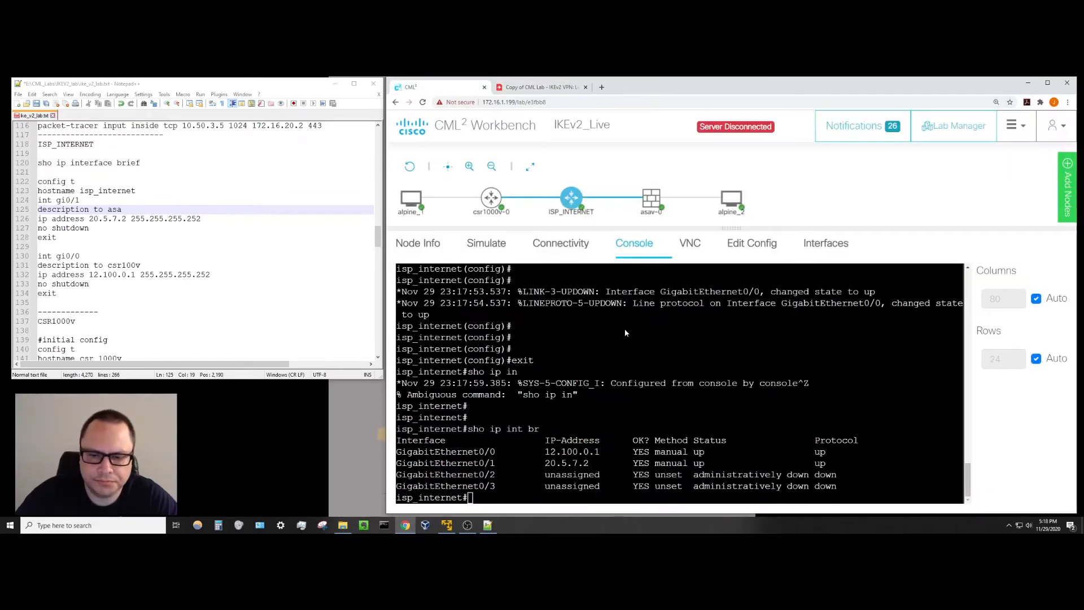
key(Return)
key(Return)
key(Return)
key(Return)
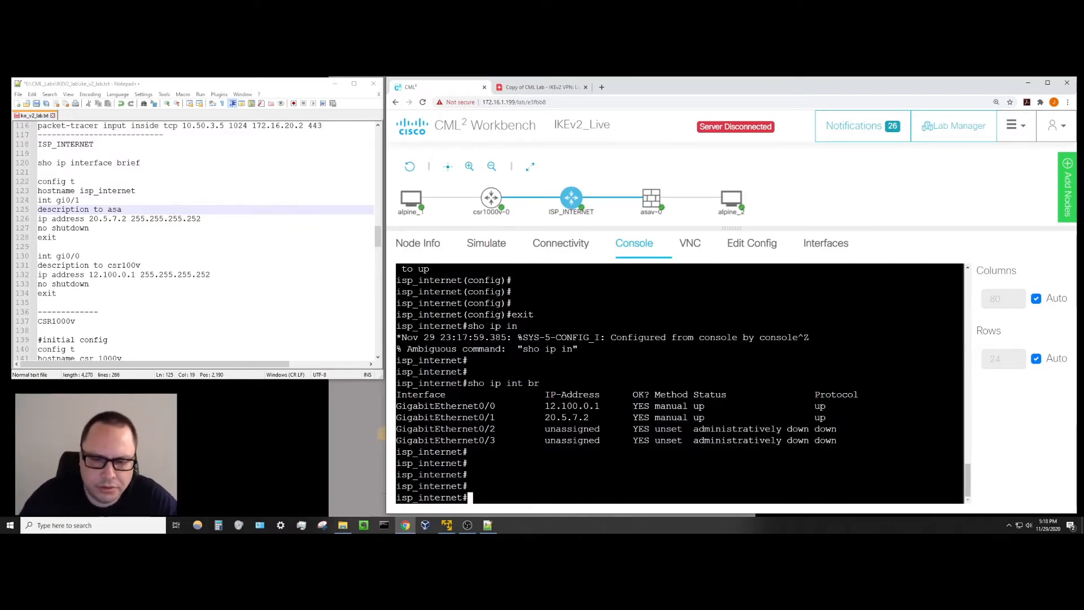
Run 'sho ip route' to list connected 12.100.0.0/30 on Gi0/0 and 20.5.7.0/30 on Gi0/1.
text(sho ip rout)
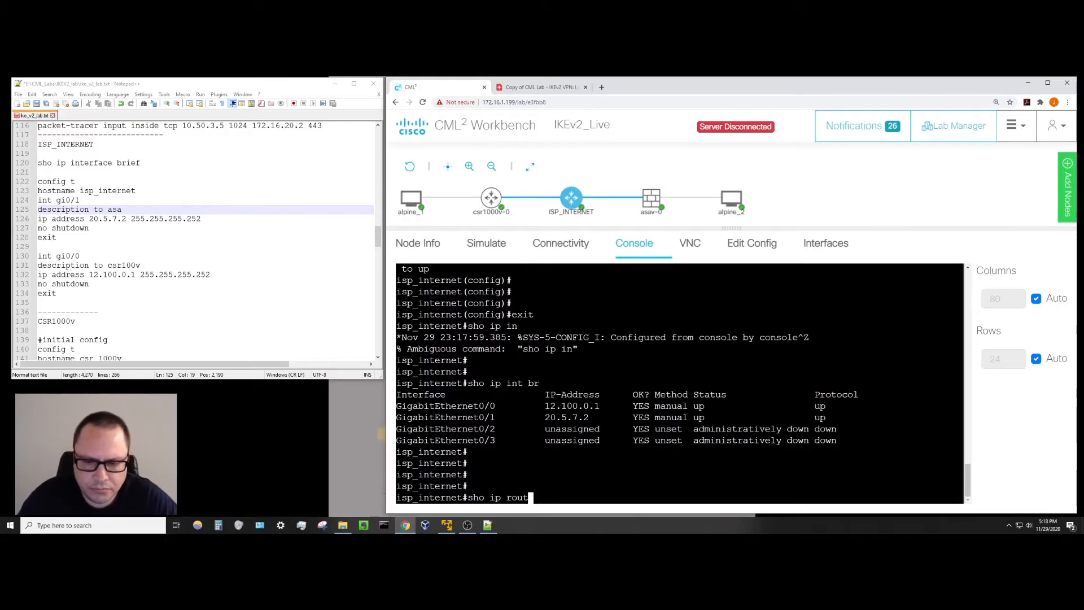
text(e)
key(Return)
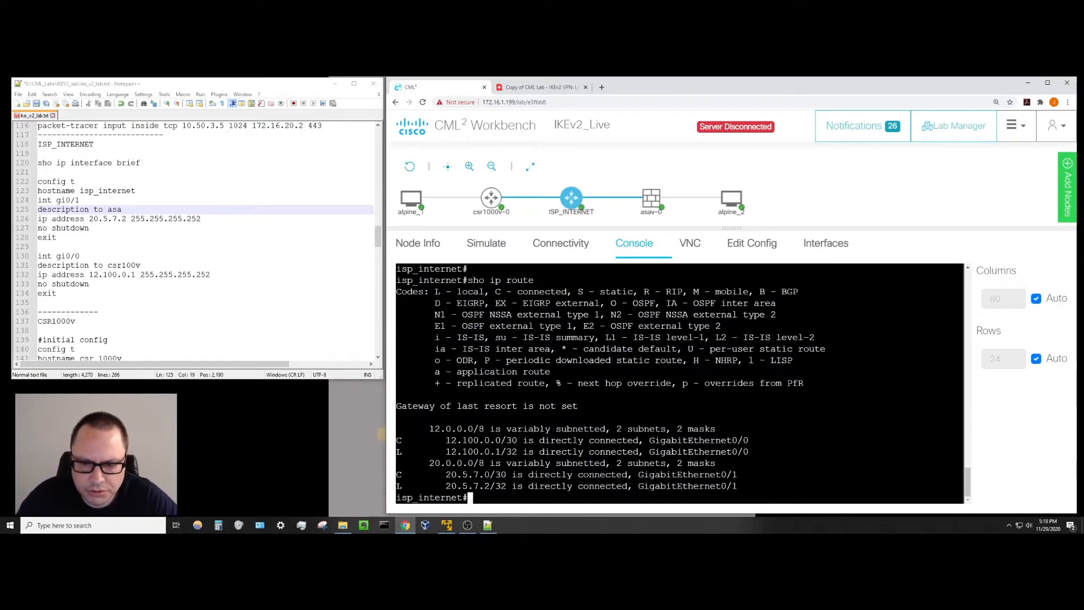
key(Return)
key(Return)
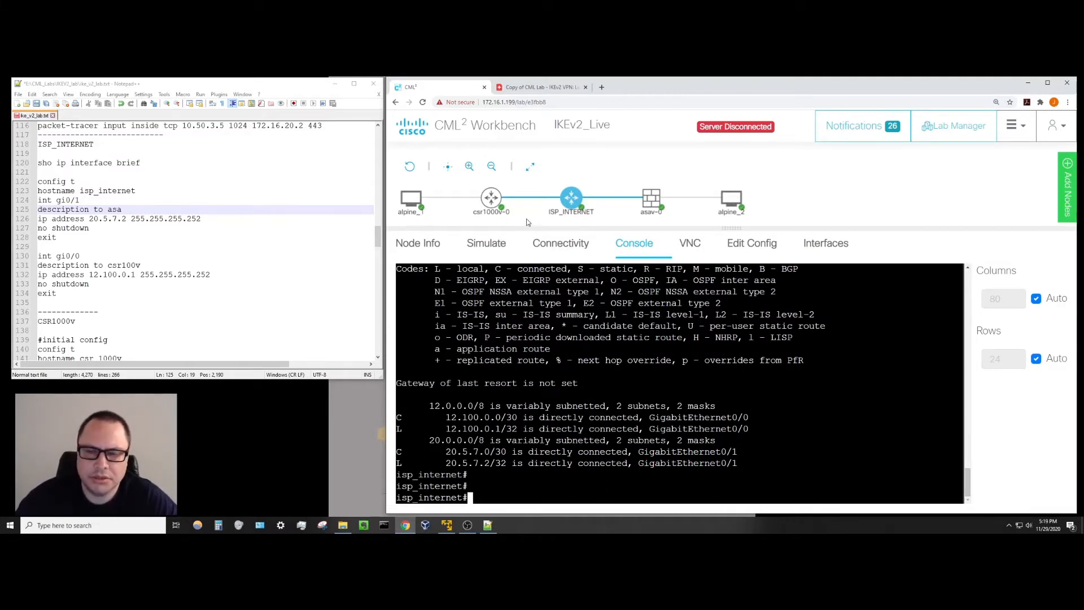
mouse_move(560, 212)
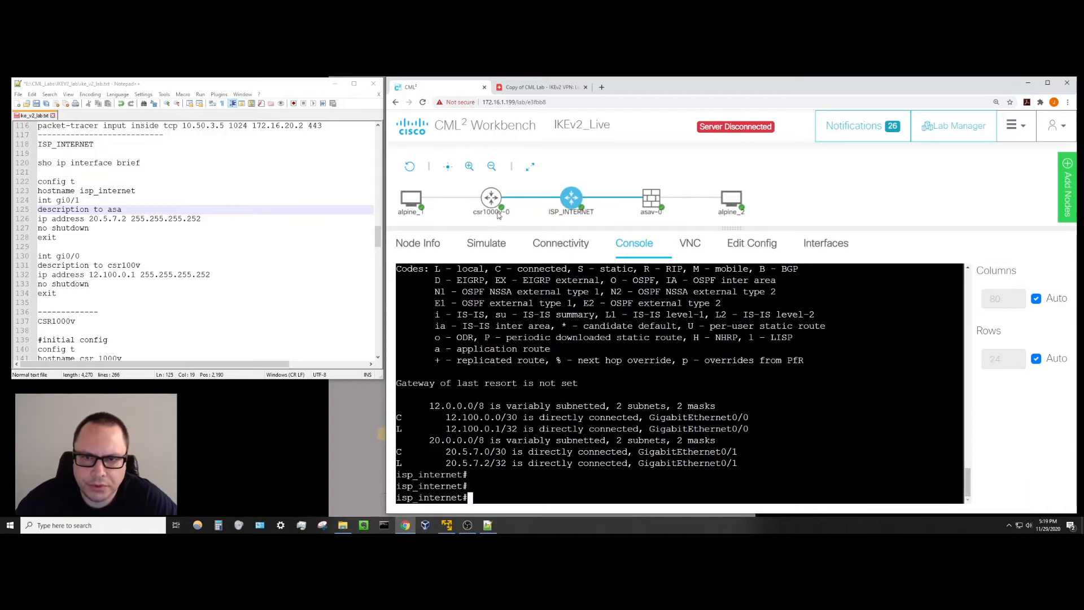
mouse_move(495, 211)
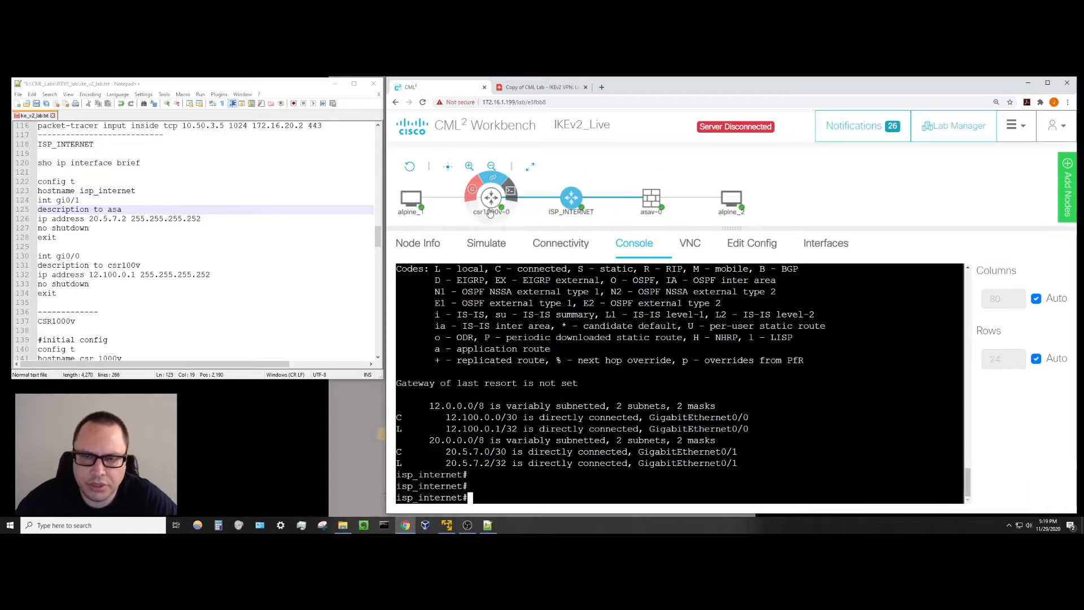
mouse_move(647, 207)
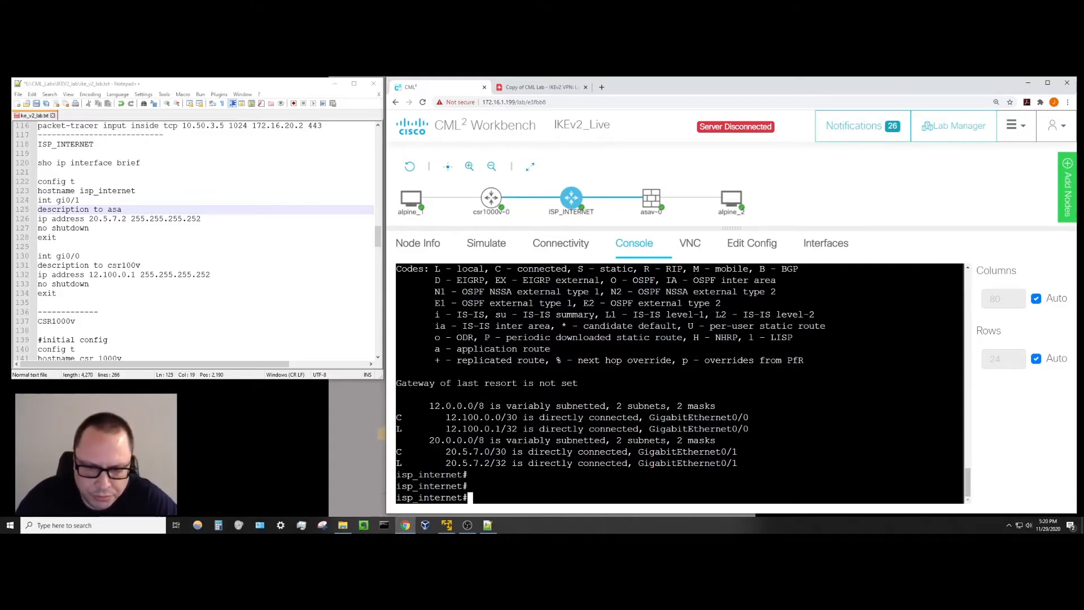
key(Return)
key(Return)
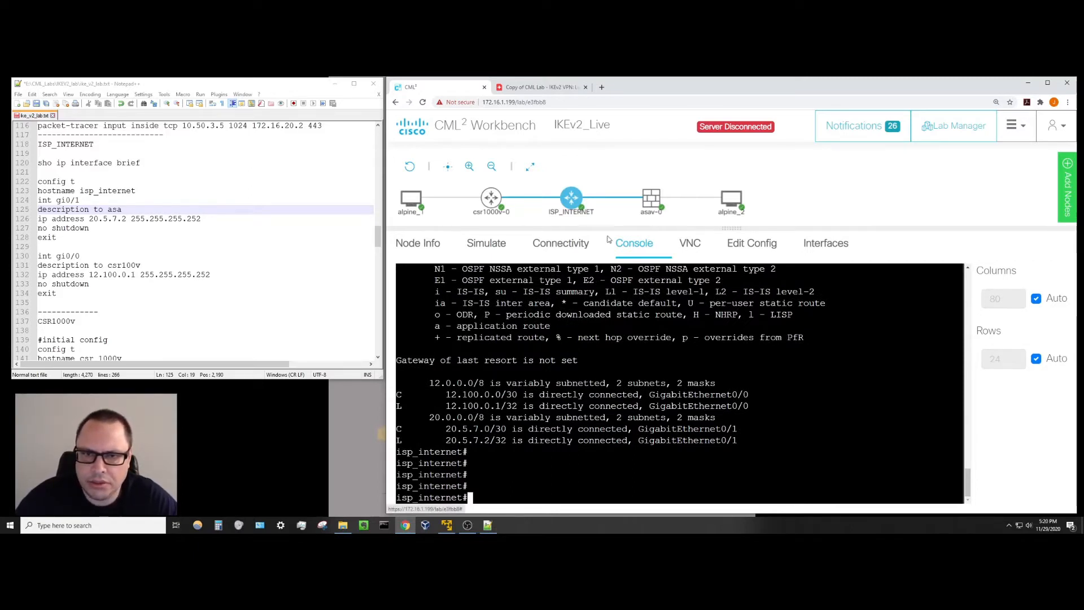
Open the csr1000v-0 console and answer 'no' to the initial configuration and autoinstall prompts.
click(492, 200)
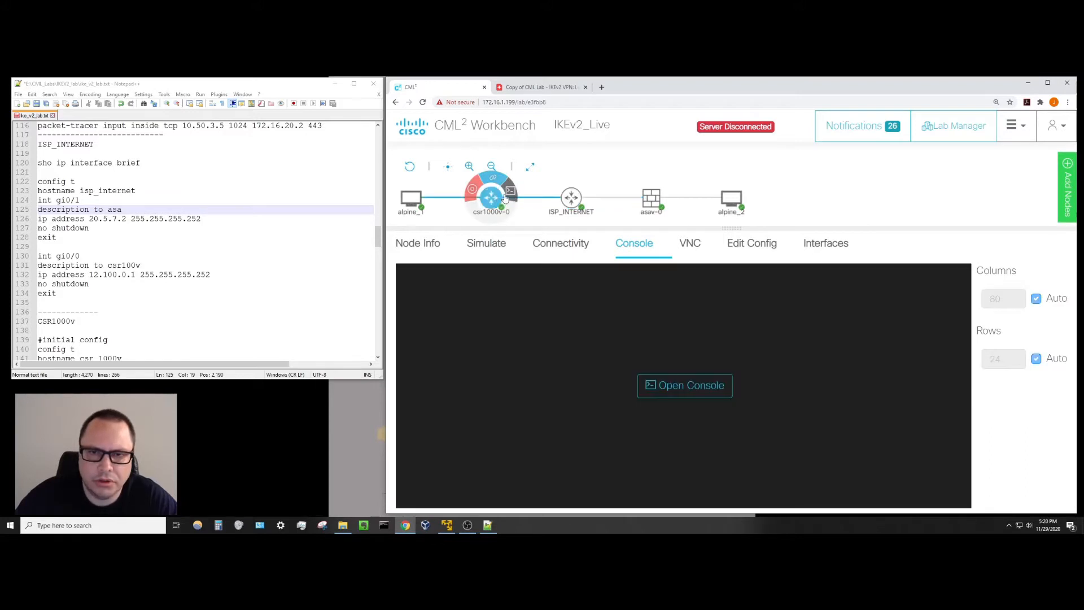
click(667, 393)
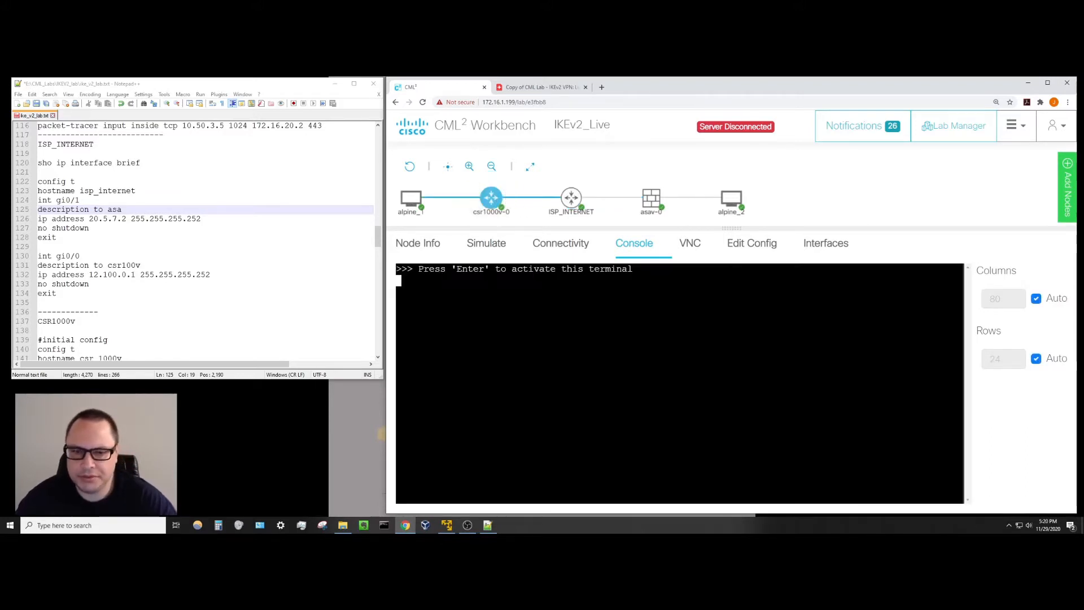
key(Return)
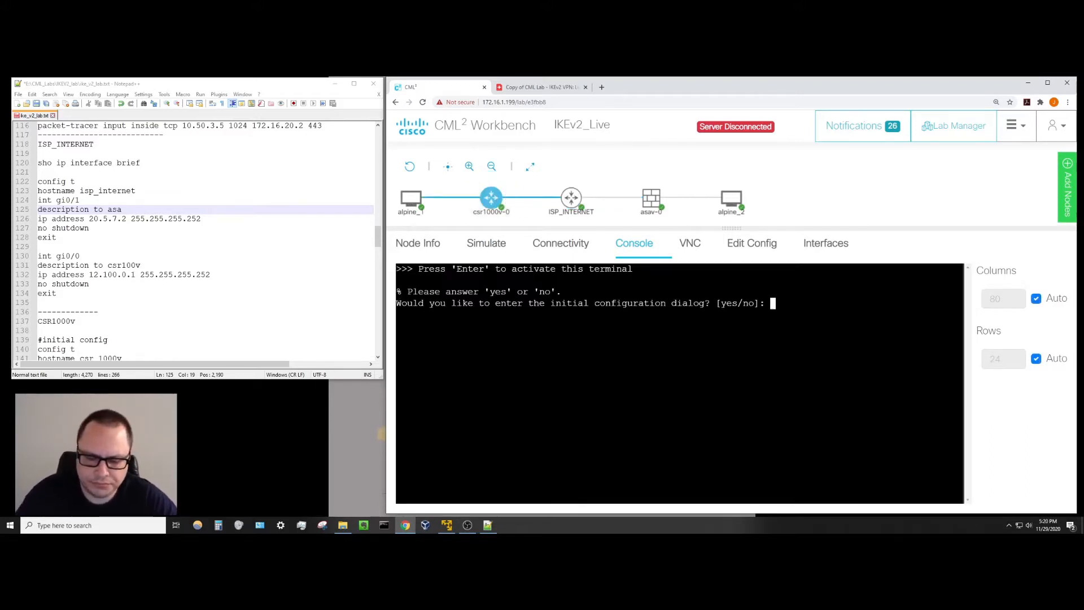
text(no)
key(Return)
text(no)
key(Return)
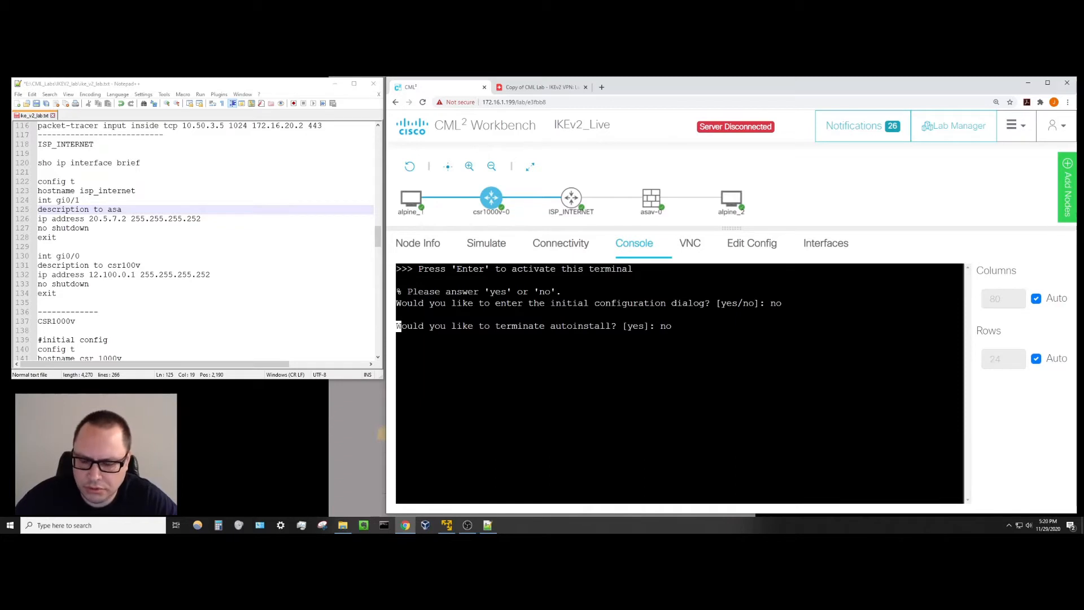
Switch to the asav-0 console and run enable on the ASAv.
click(654, 198)
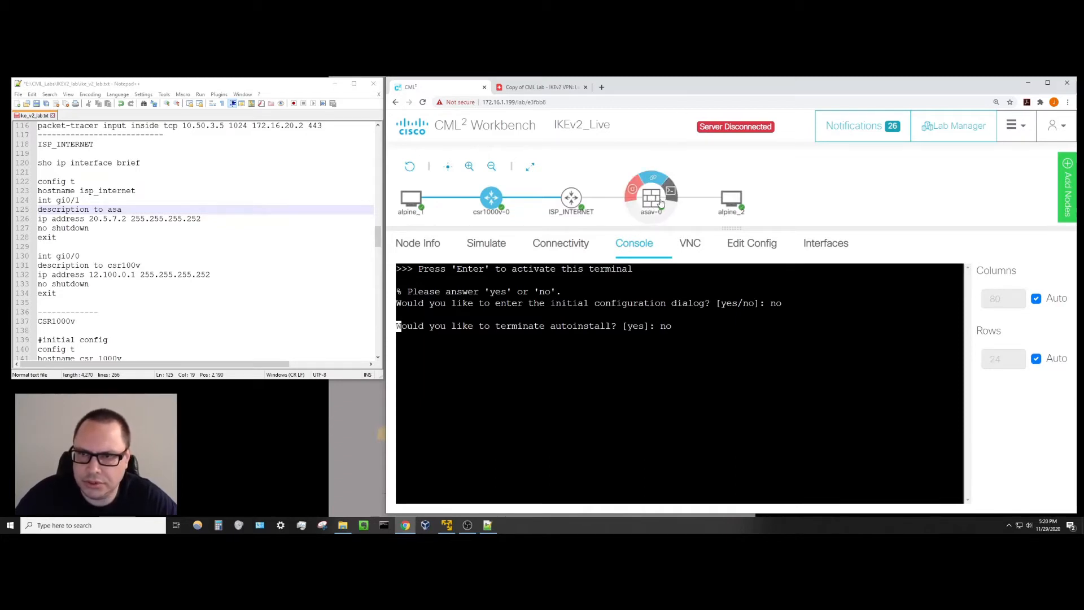
click(650, 339)
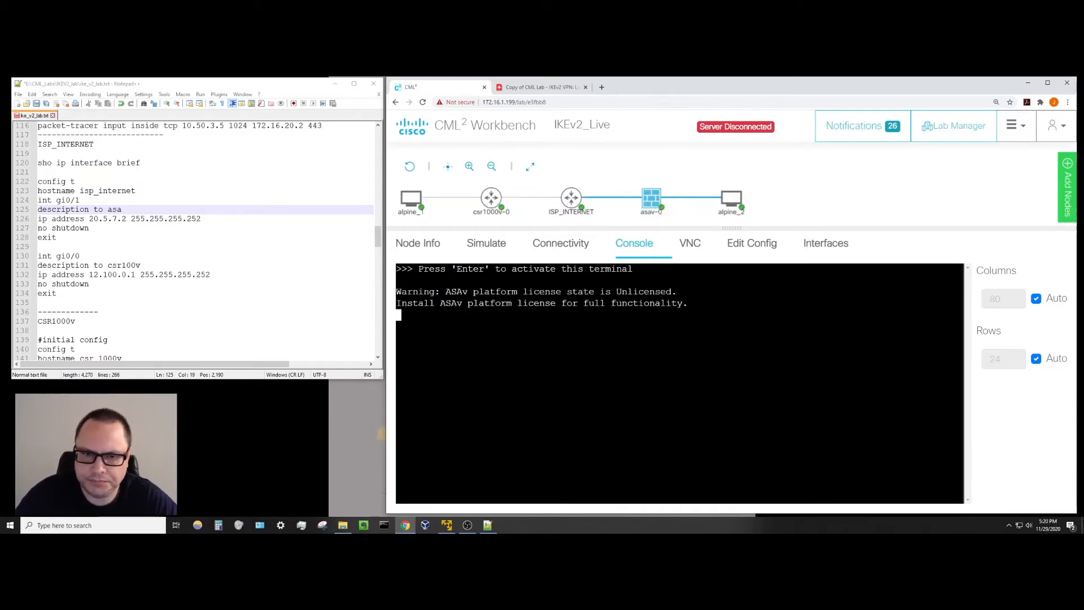
key(Return)
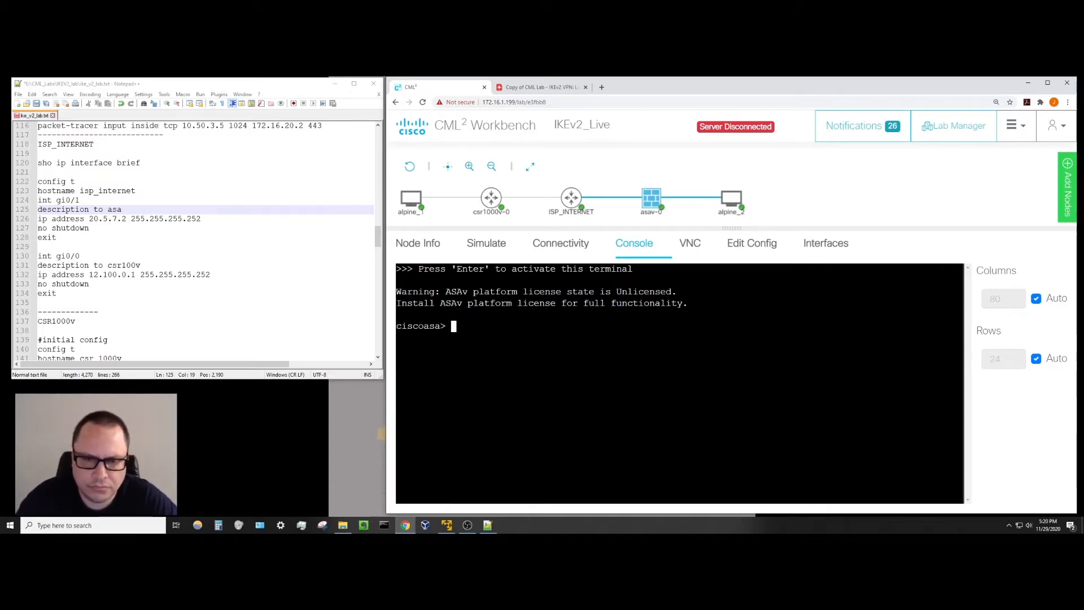
text(enable)
key(Return)
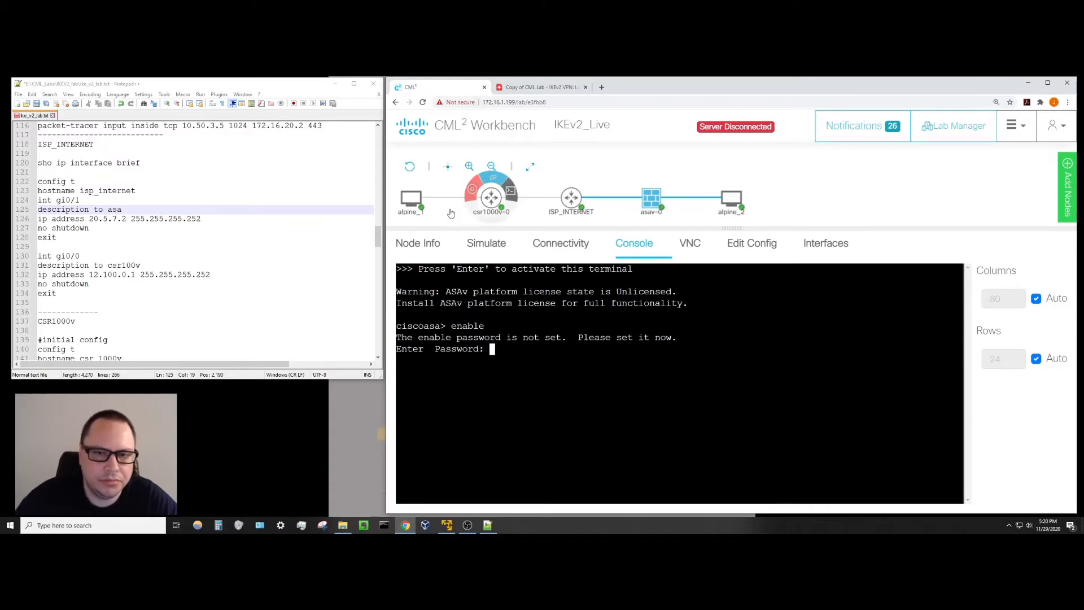
Enter and confirm a new ASAv enable password to reach ciscoasa#, then select csr1000v-0.
drag(377, 237, 378, 143)
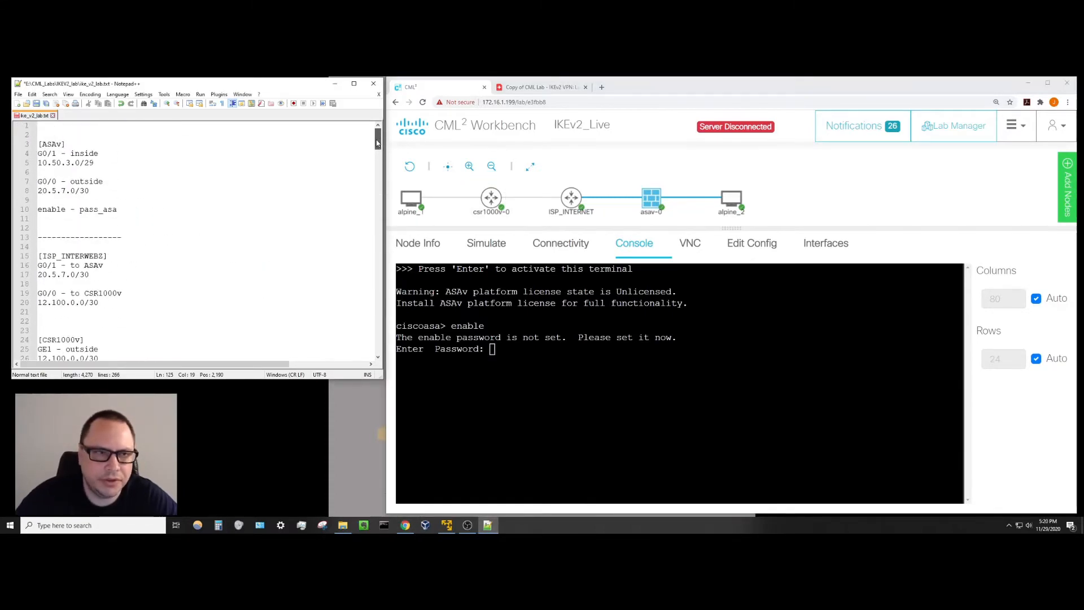
click(508, 362)
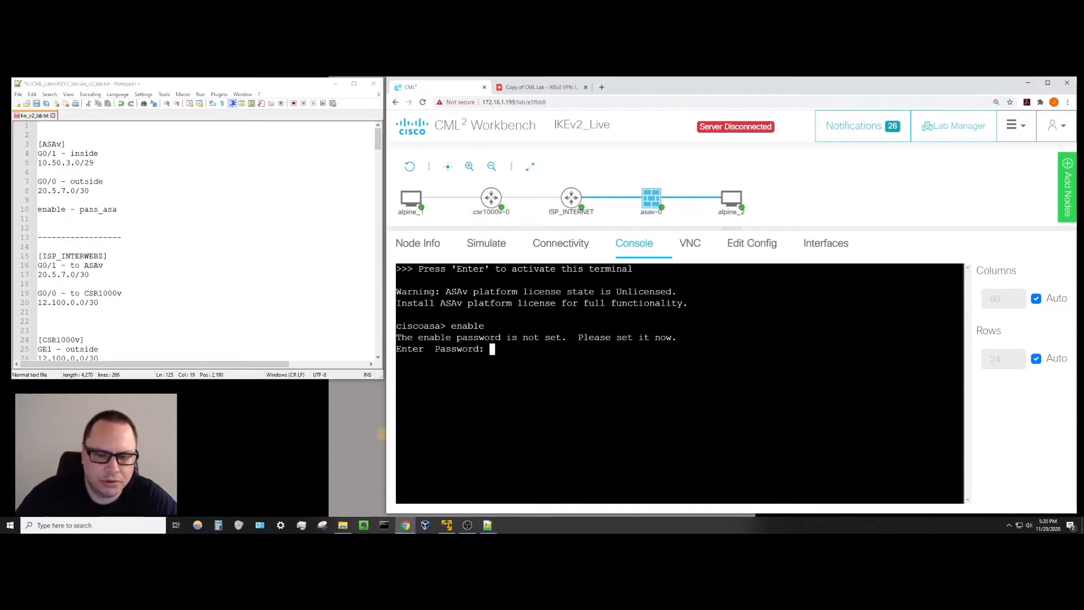
text(pass_)
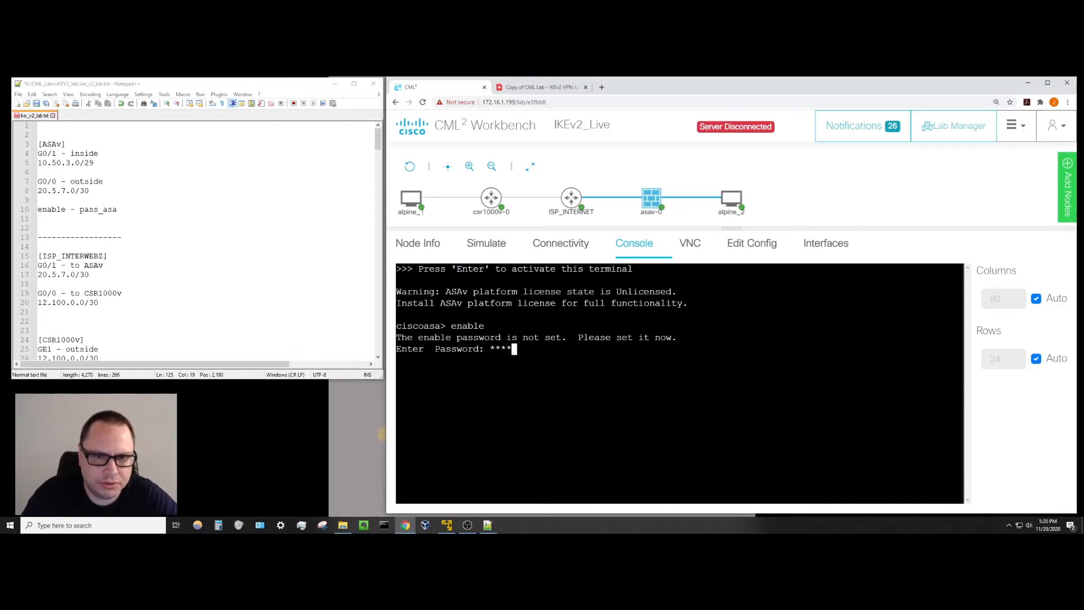
text(asa)
key(Return)
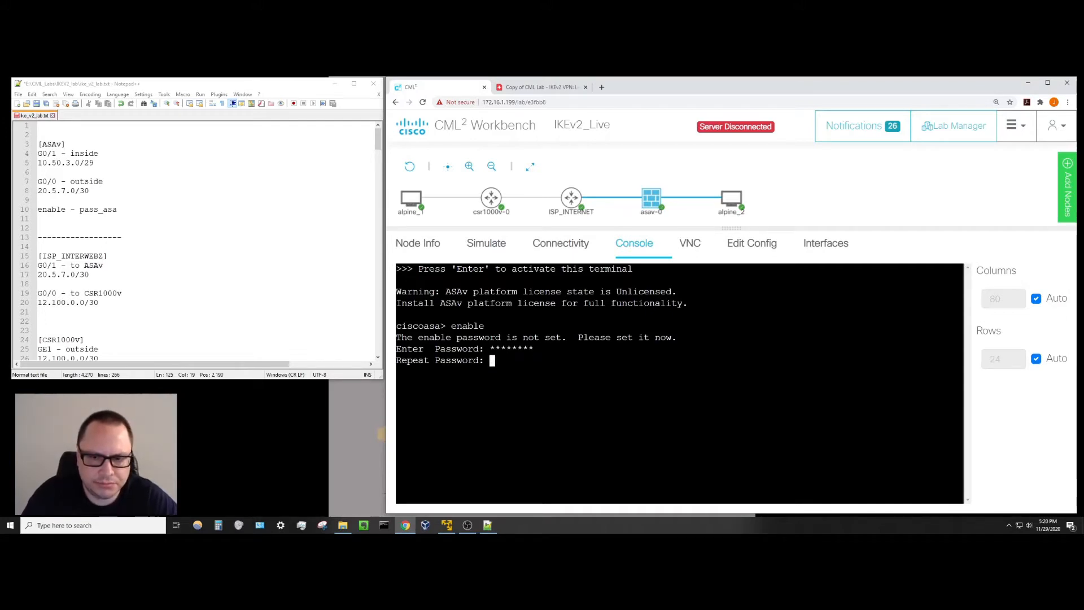
text(pass_a)
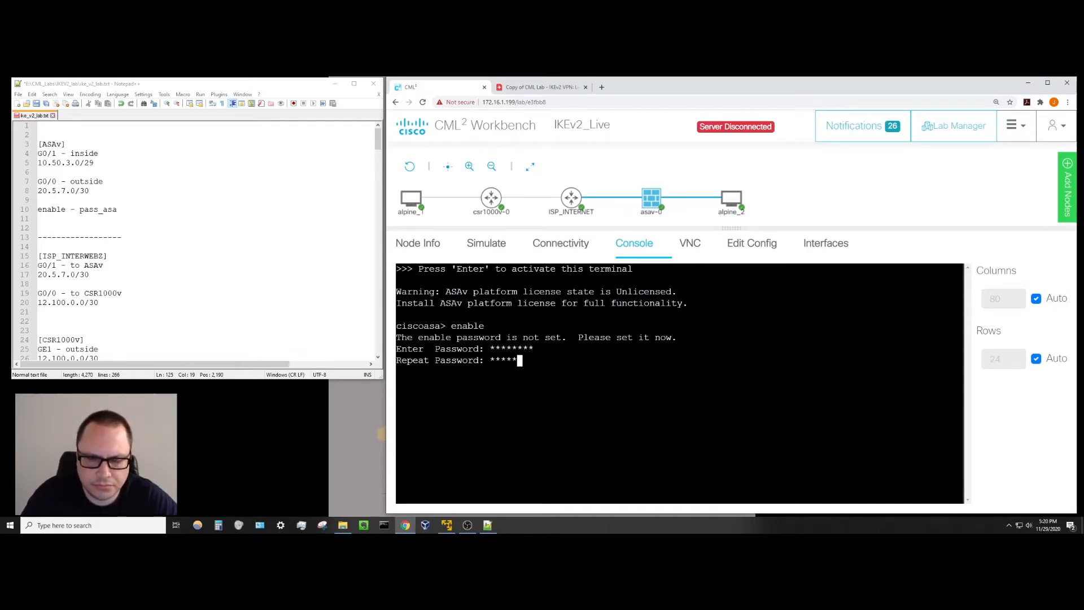
text(sa)
key(Return)
key(Return)
key(Return)
key(Return)
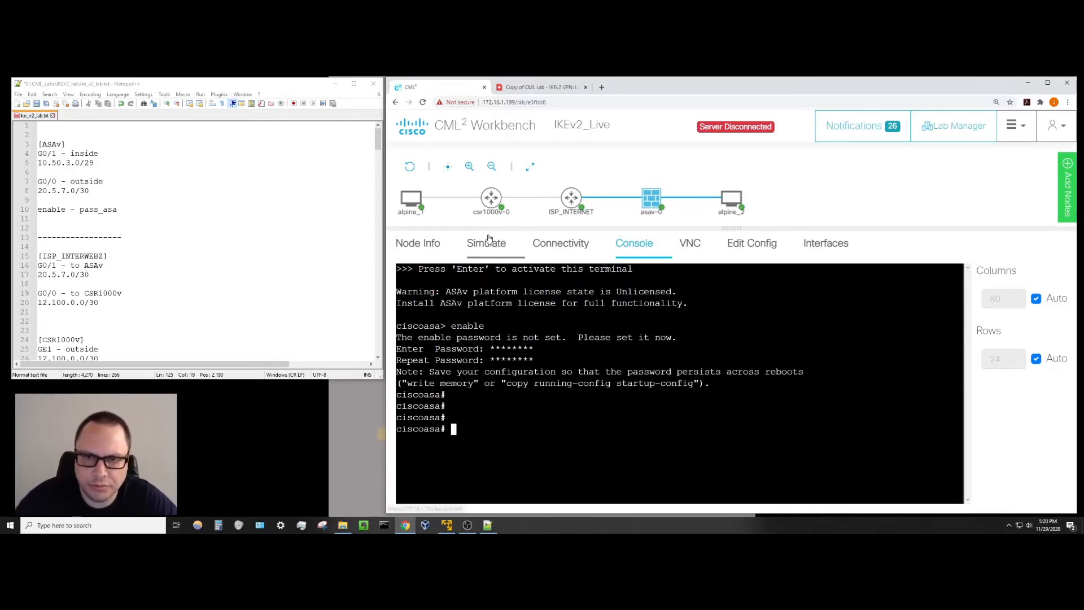
click(491, 197)
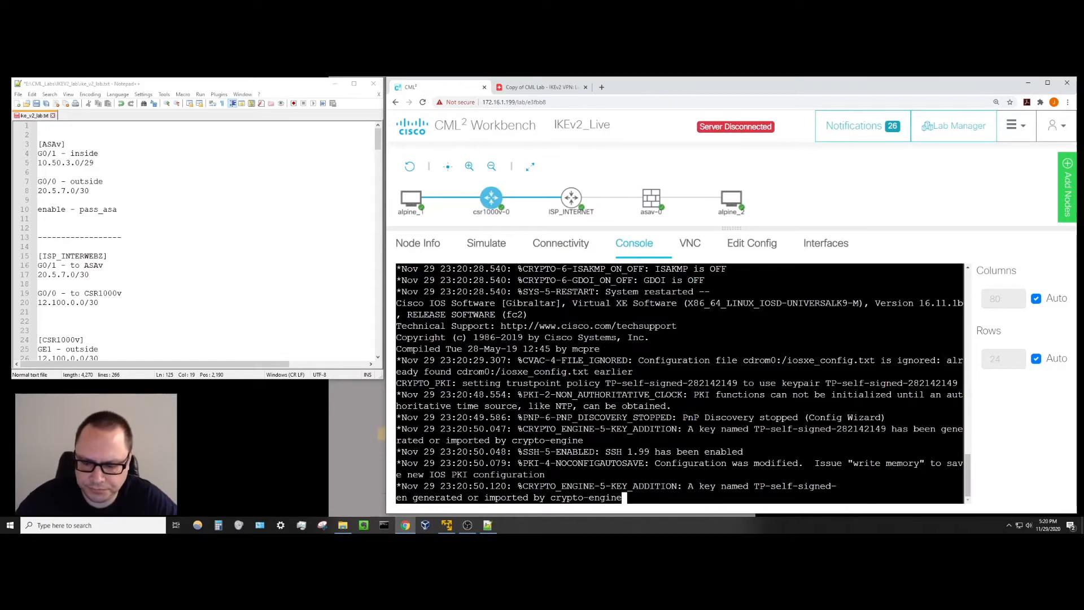
Wake the csr1000v-0 console past boot messages to a Router> prompt, with CSR1000v notes in view.
key(Return)
key(Return)
key(Return)
key(Return)
key(Return)
key(Return)
key(Return)
key(Return)
key(Return)
key(Return)
key(Return)
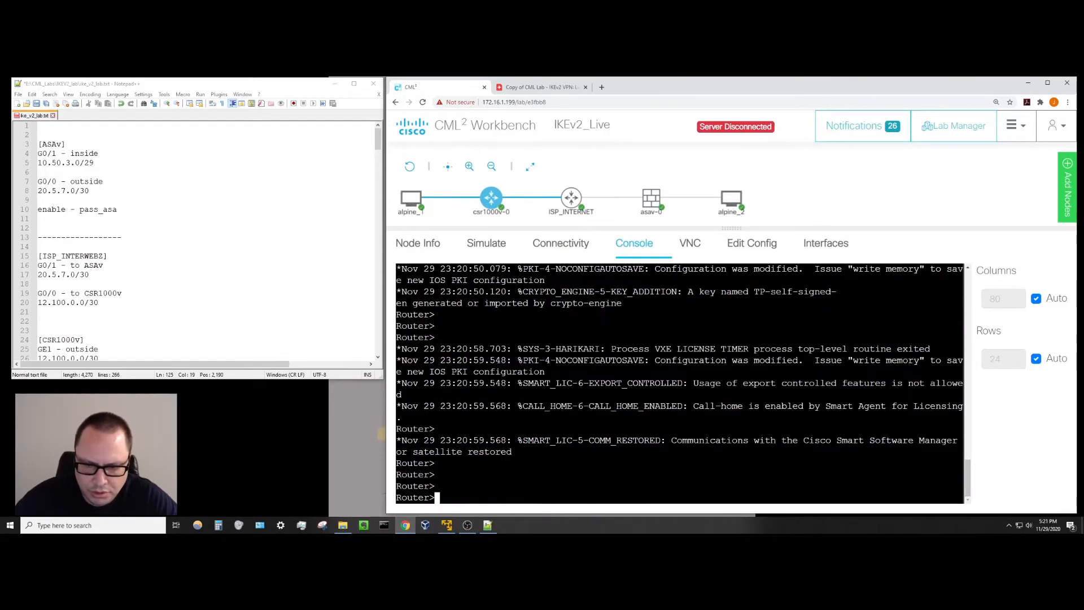
key(Return)
key(Return)
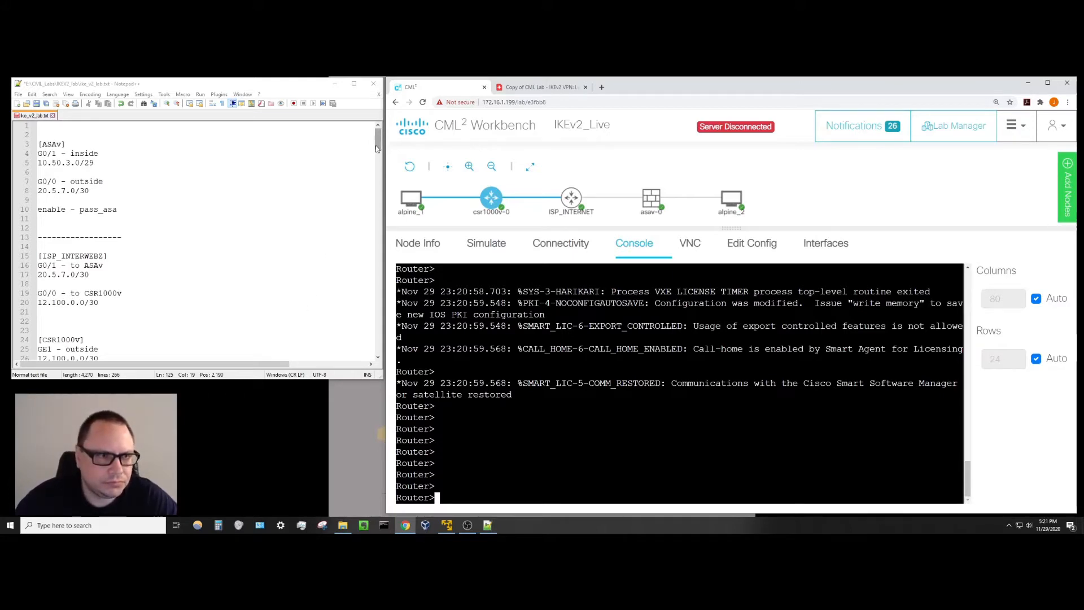
drag(376, 148, 378, 262)
click(542, 440)
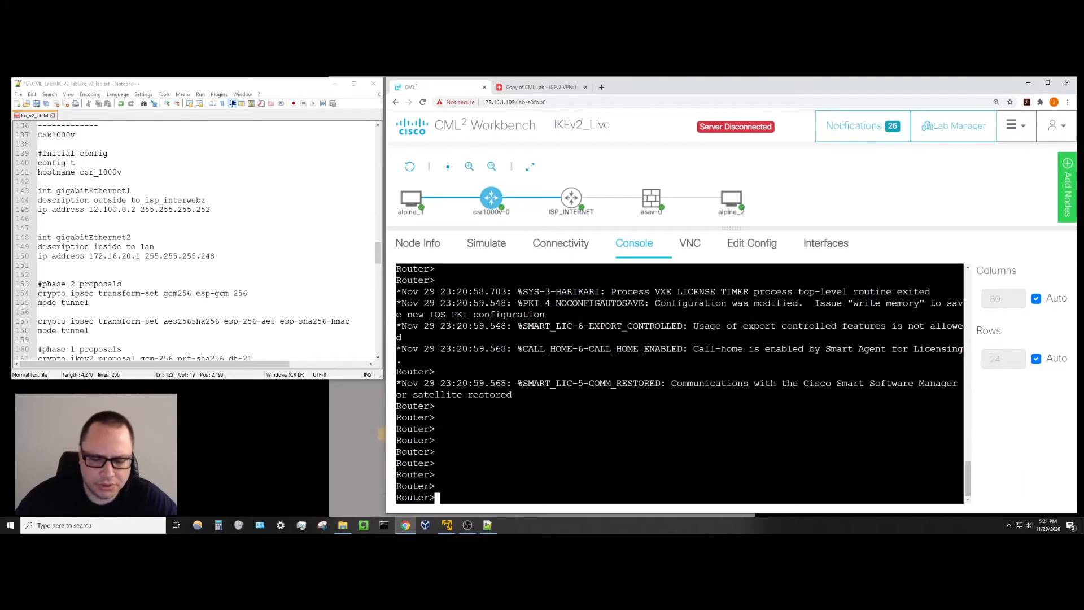
key(Return)
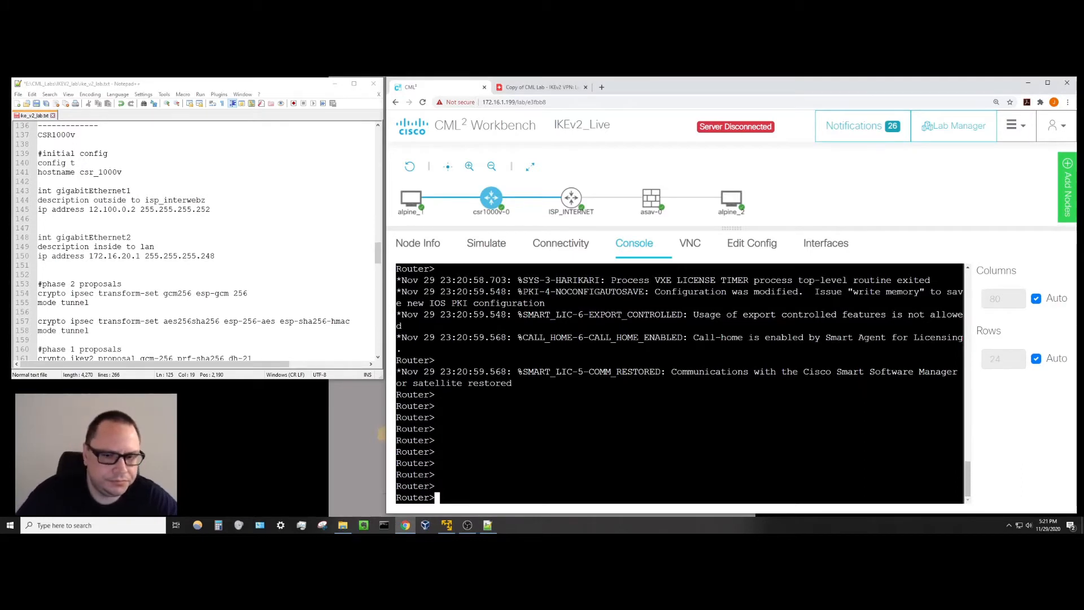
Run enable and config t on the CSR1000v, then set the hostname csr_1000v.
text(enable)
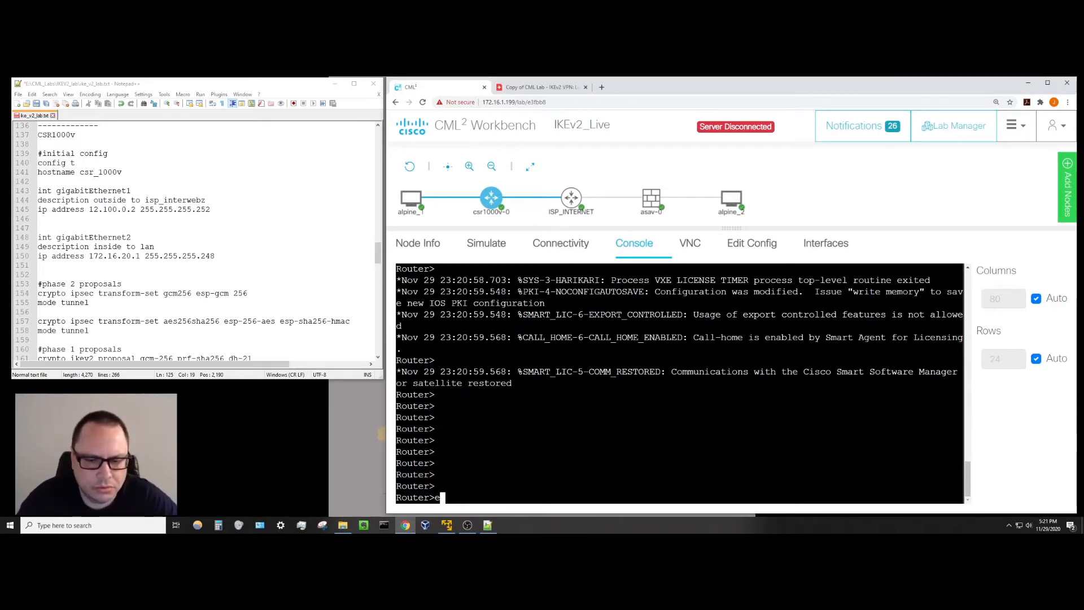
key(Return)
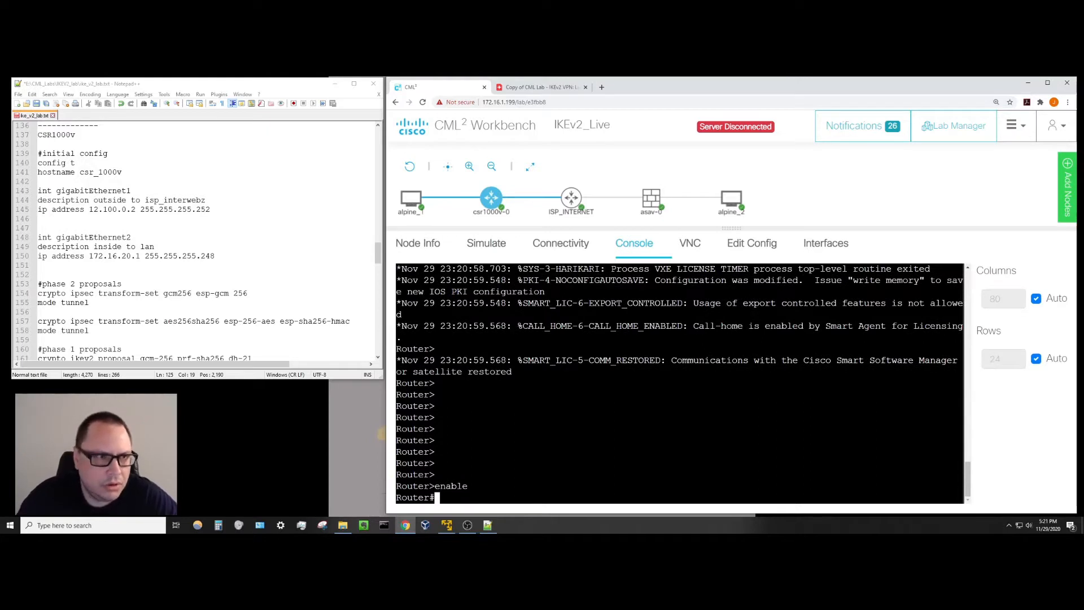
text(c)
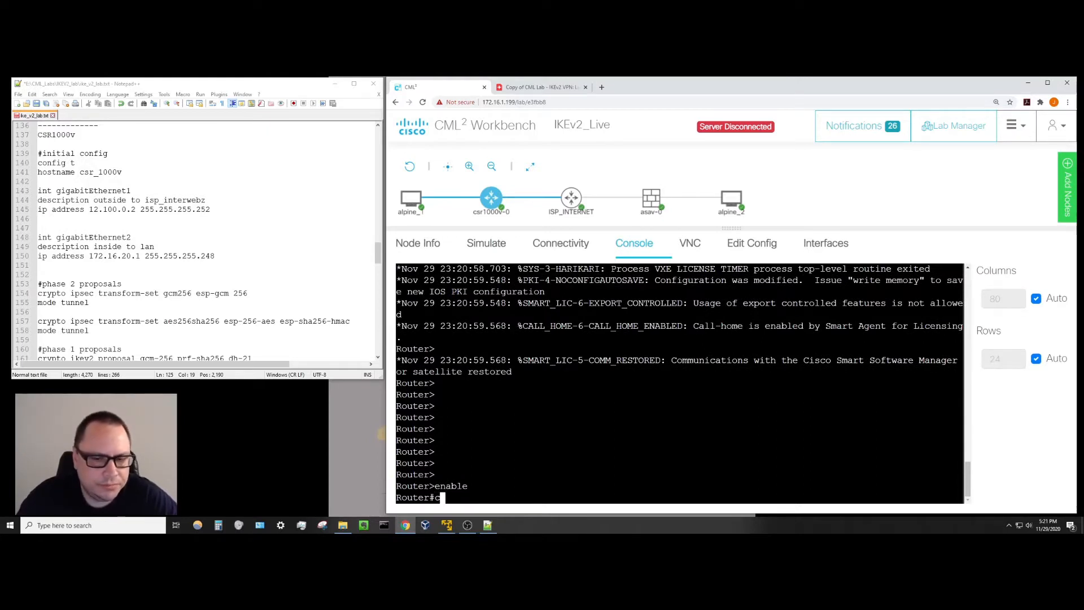
text(onfig t)
key(Return)
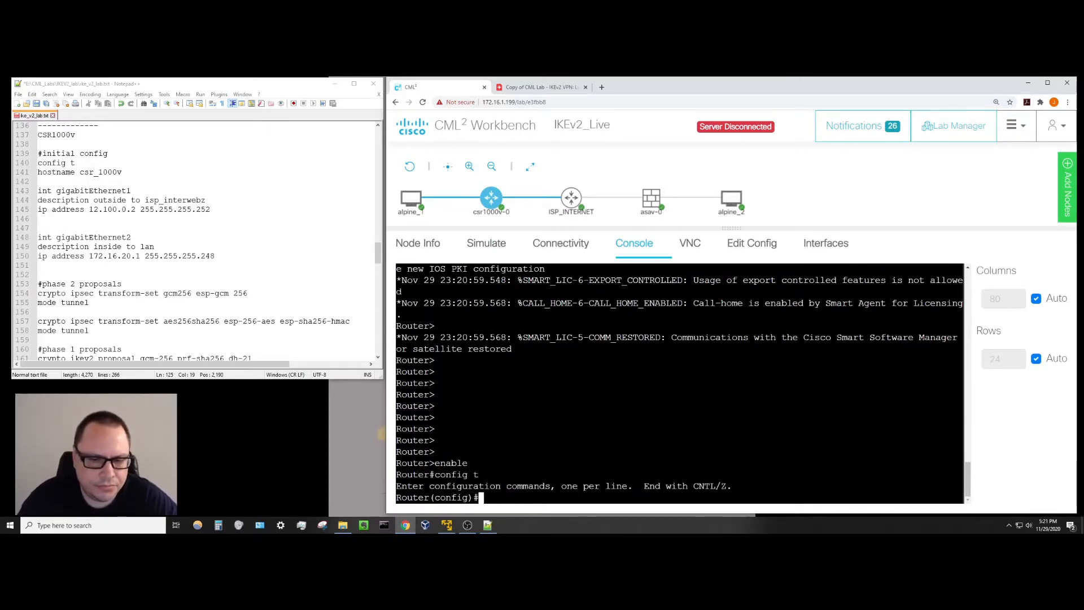
text(hostname sc)
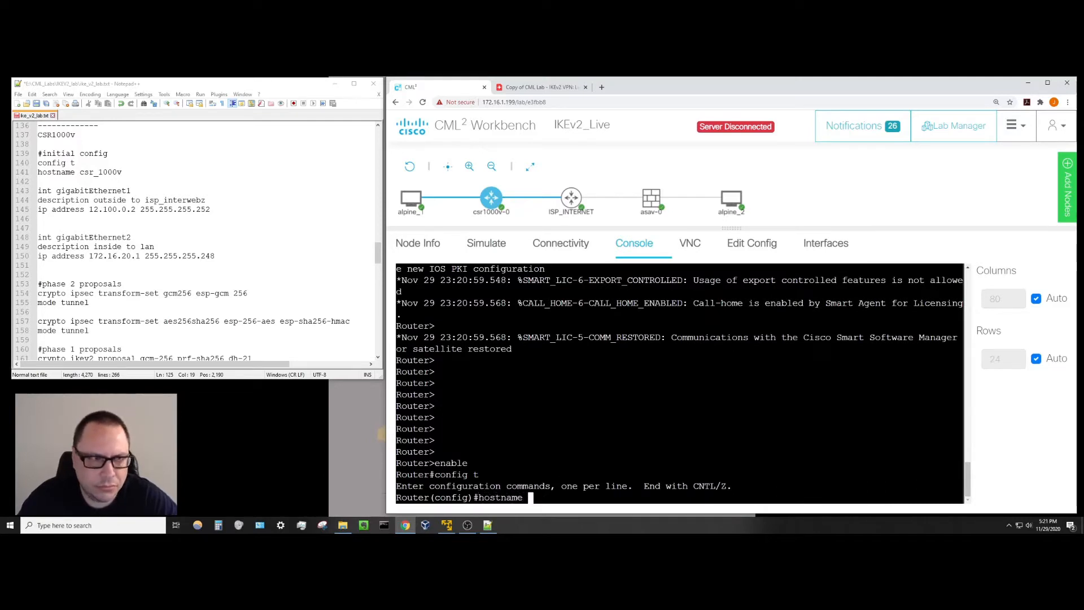
key(BackSpace)
key(BackSpace)
text(cs)
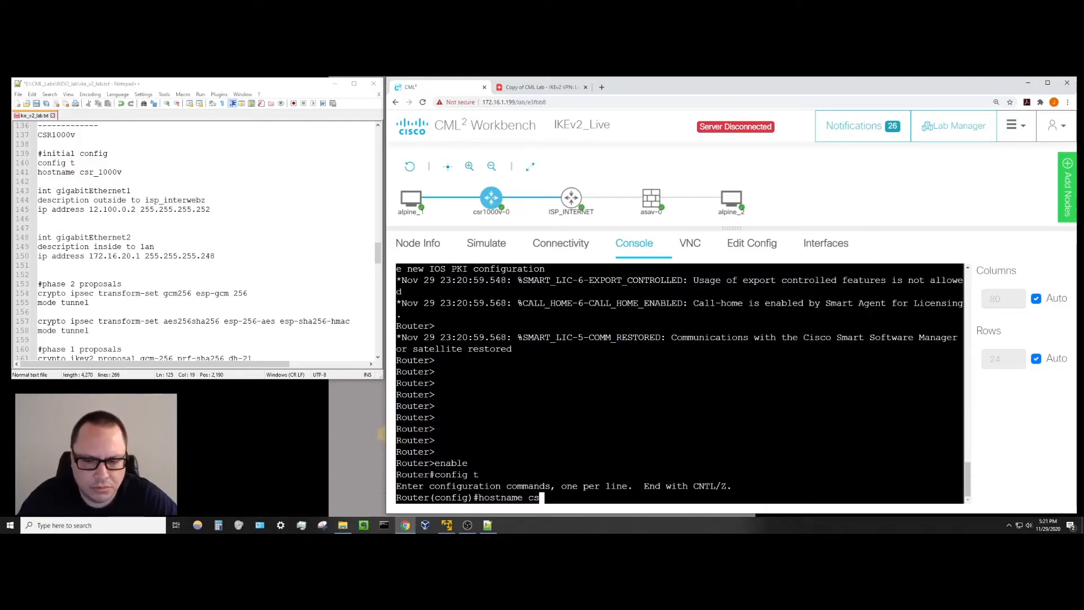
text(r_100)
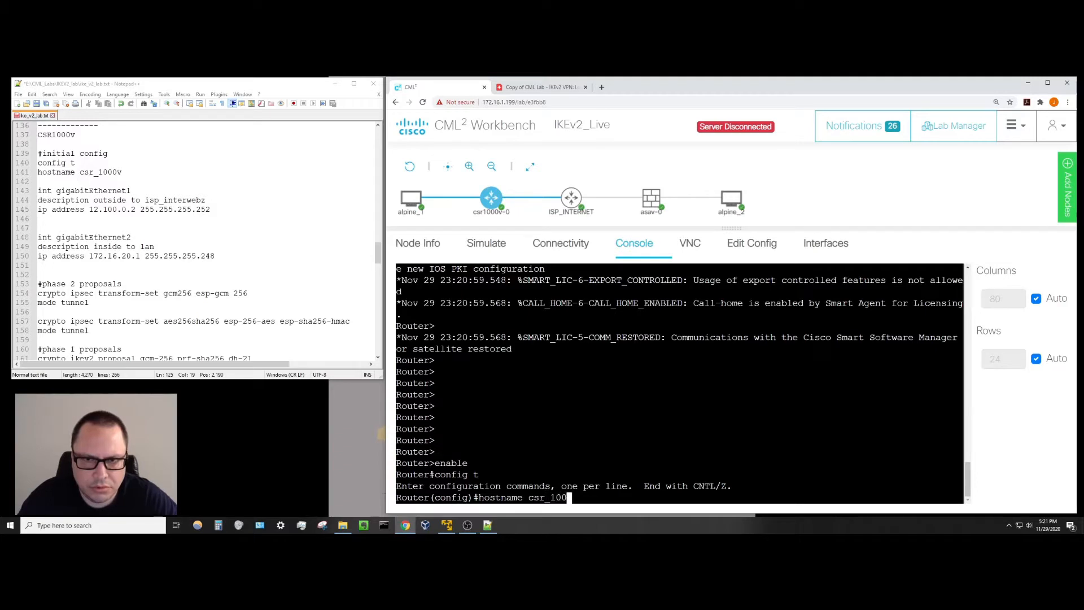
text(v)
key(BackSpace)
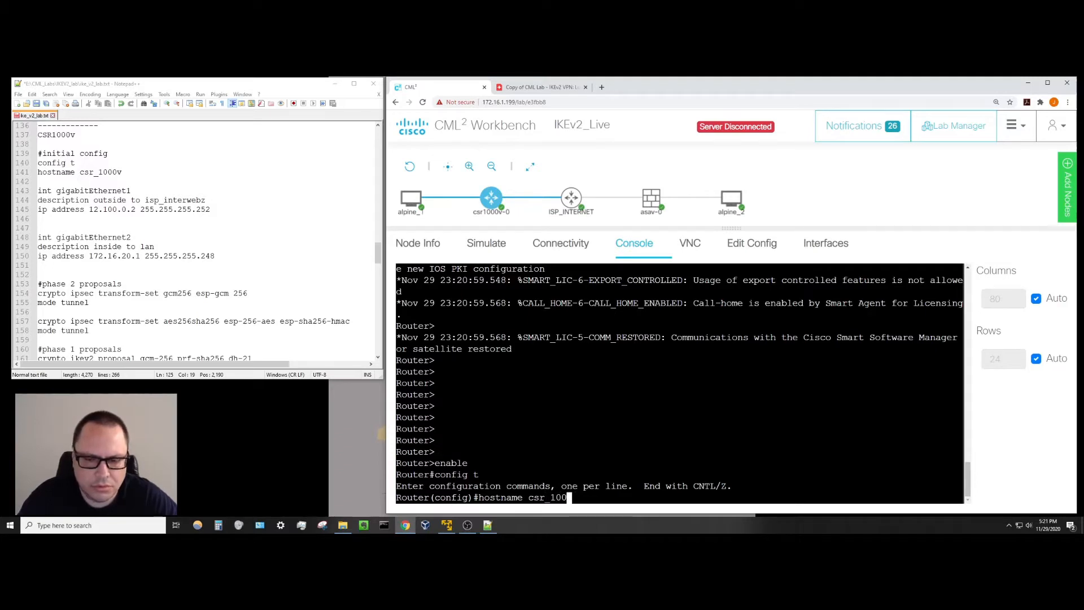
text(0v)
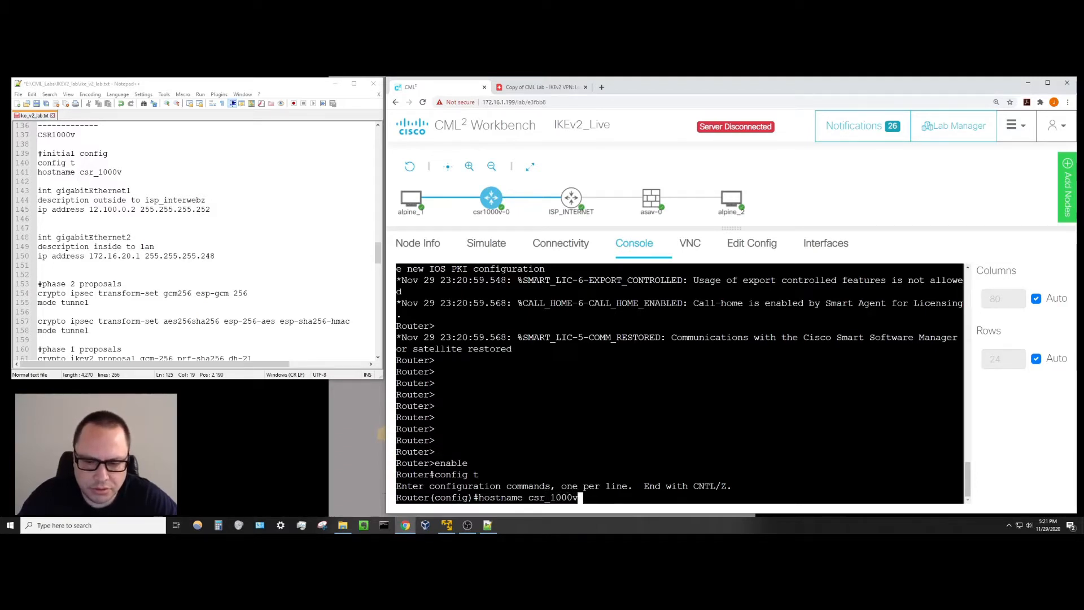
key(Return)
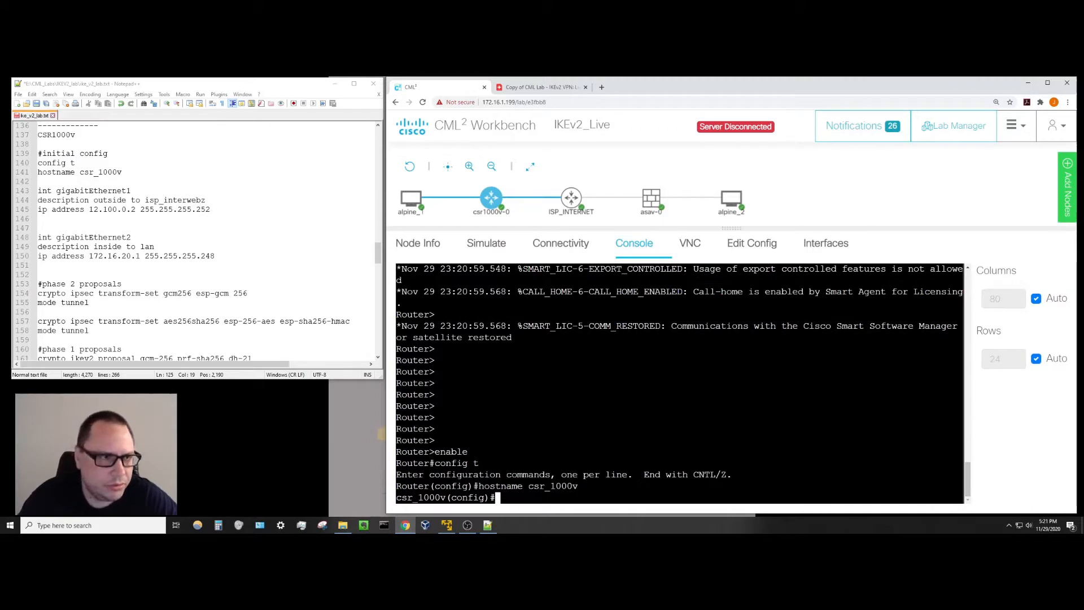
key(Return)
key(Return)
key(Return)
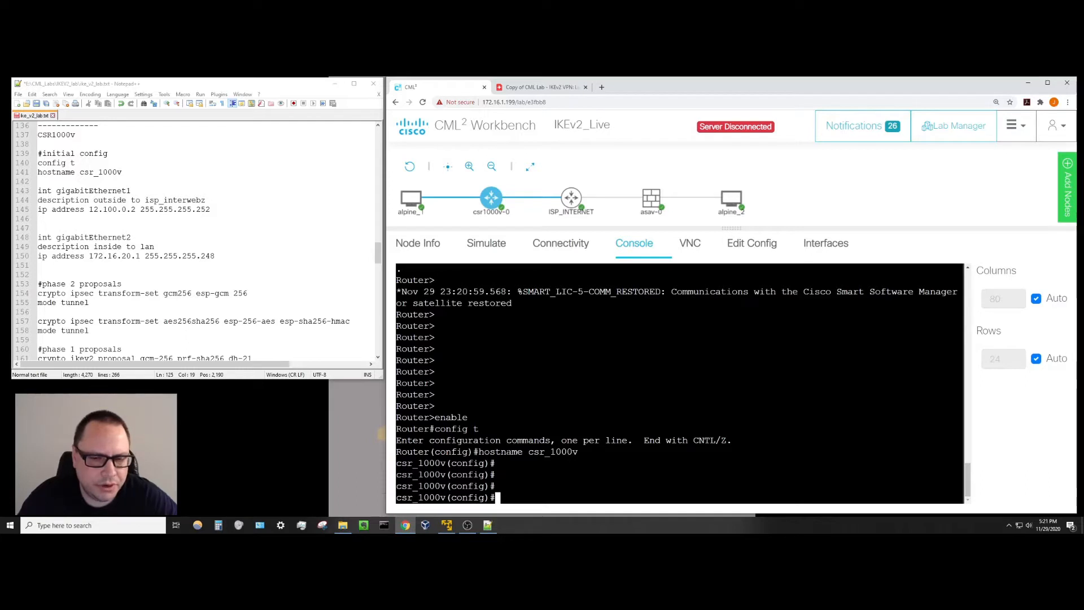
Enter GigabitEthernet1 and give it the description 'outside to isp_internet'.
text(i)
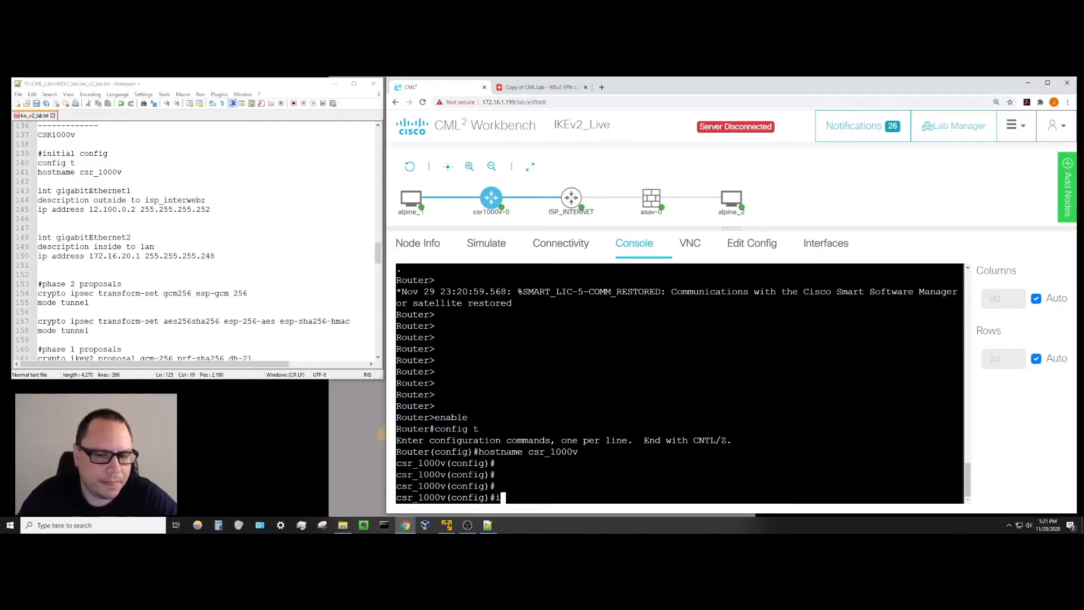
text(nt gig)
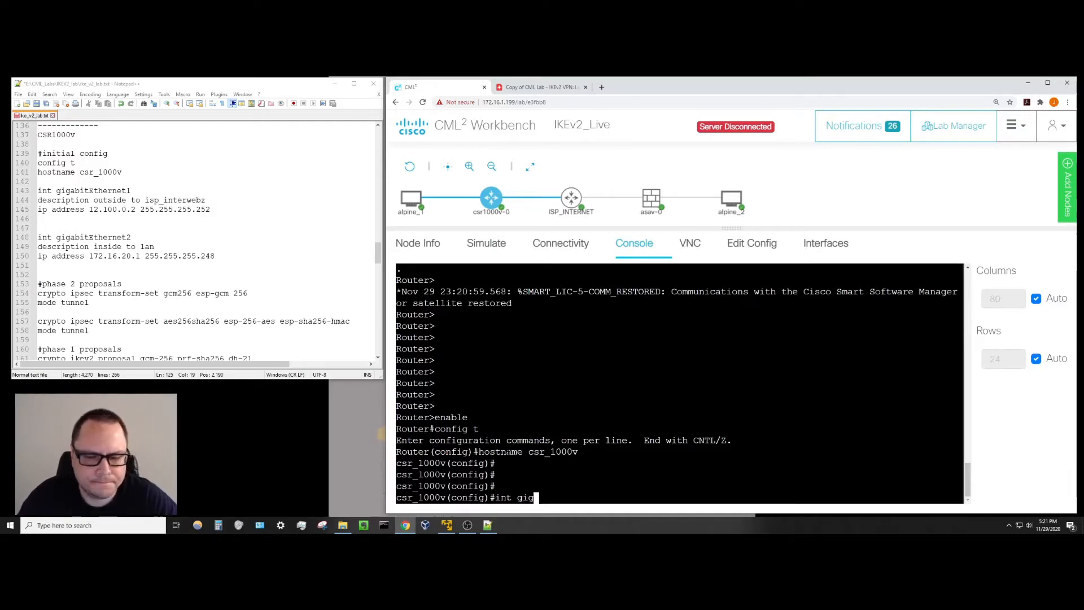
key(Tab)
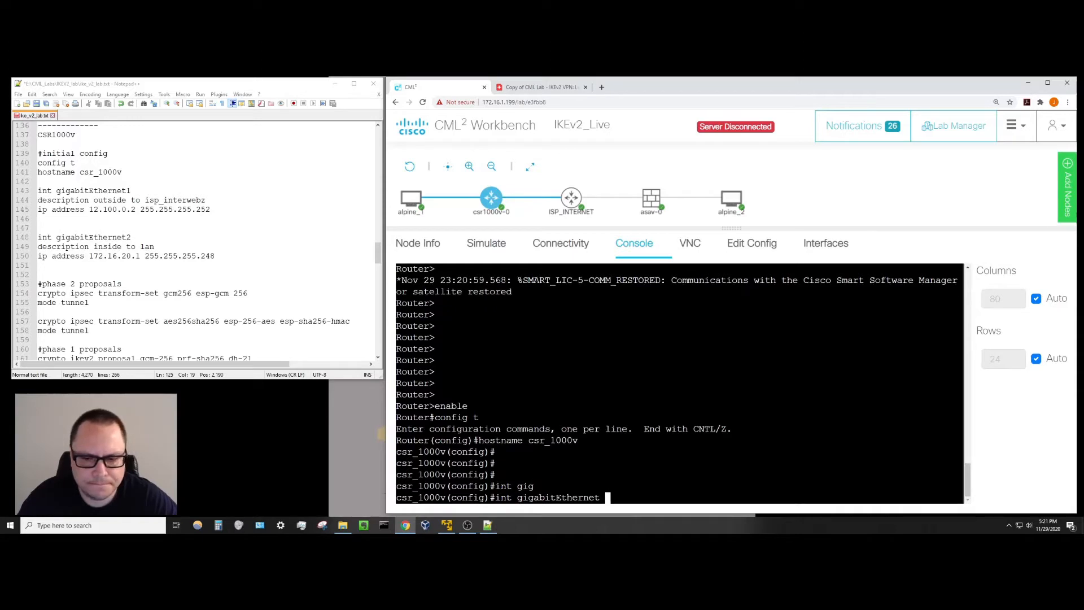
key(BackSpace)
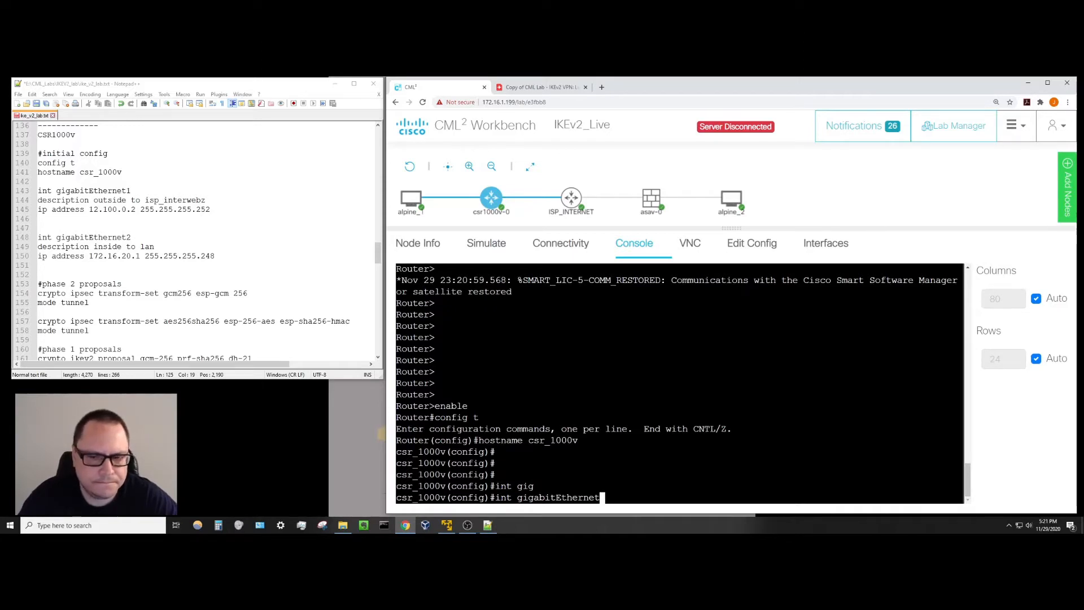
text(1)
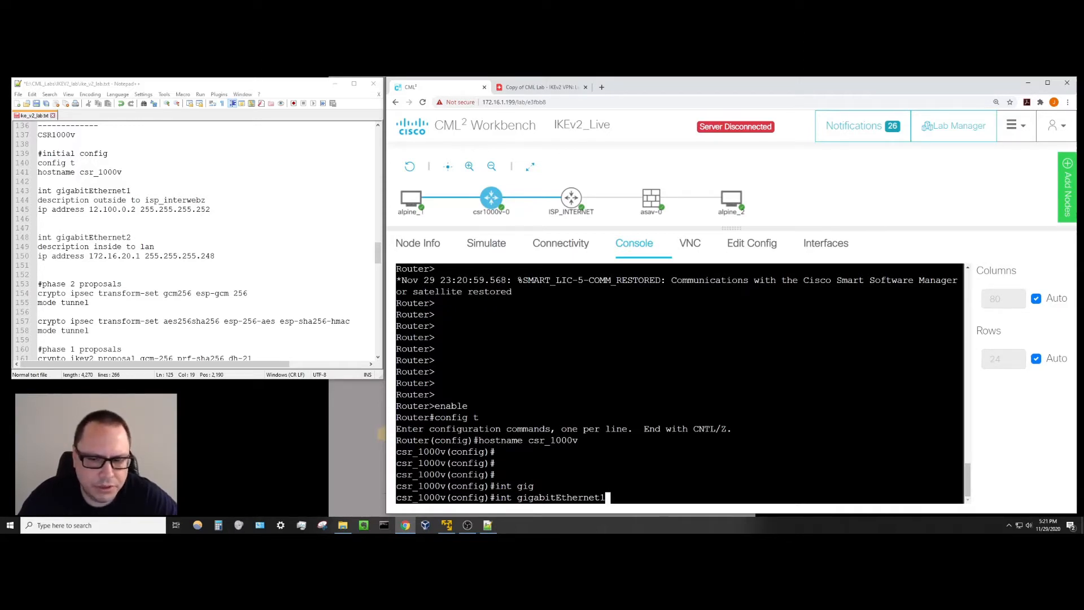
key(Return)
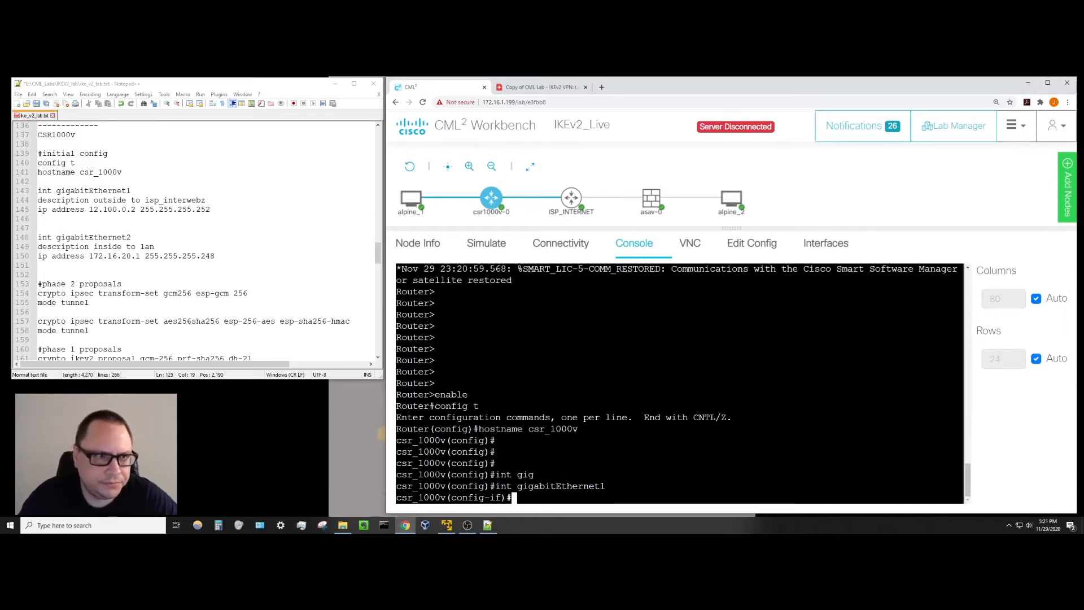
text(description )
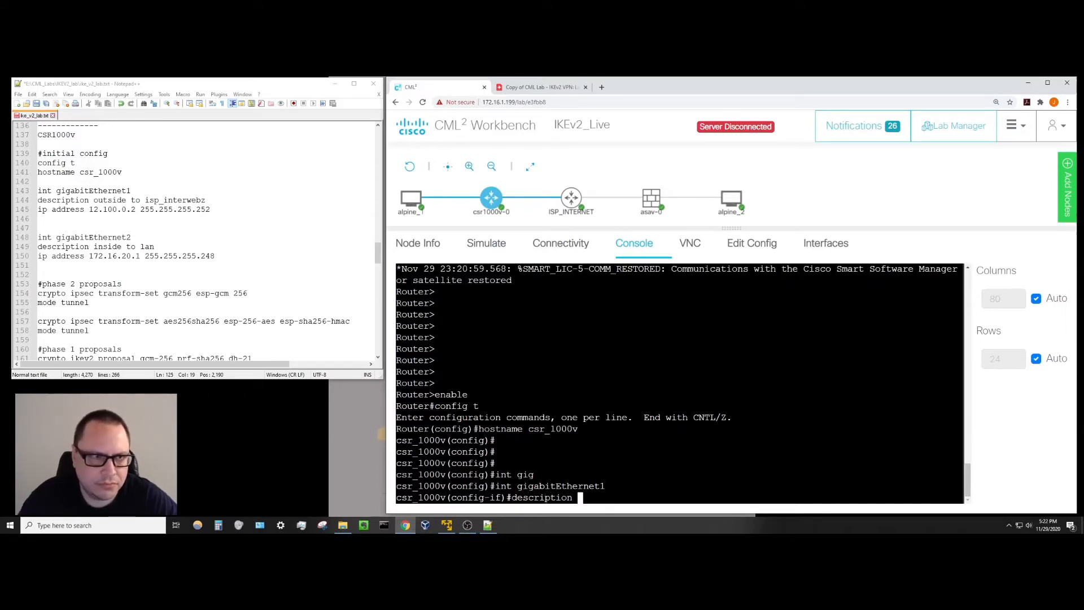
text(outsid)
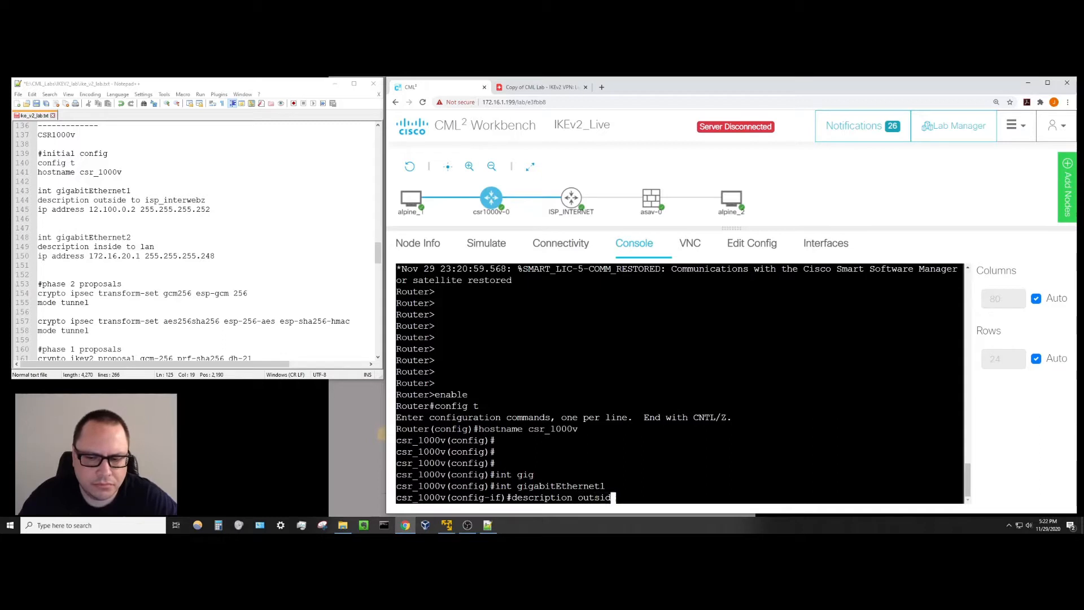
text(e to is)
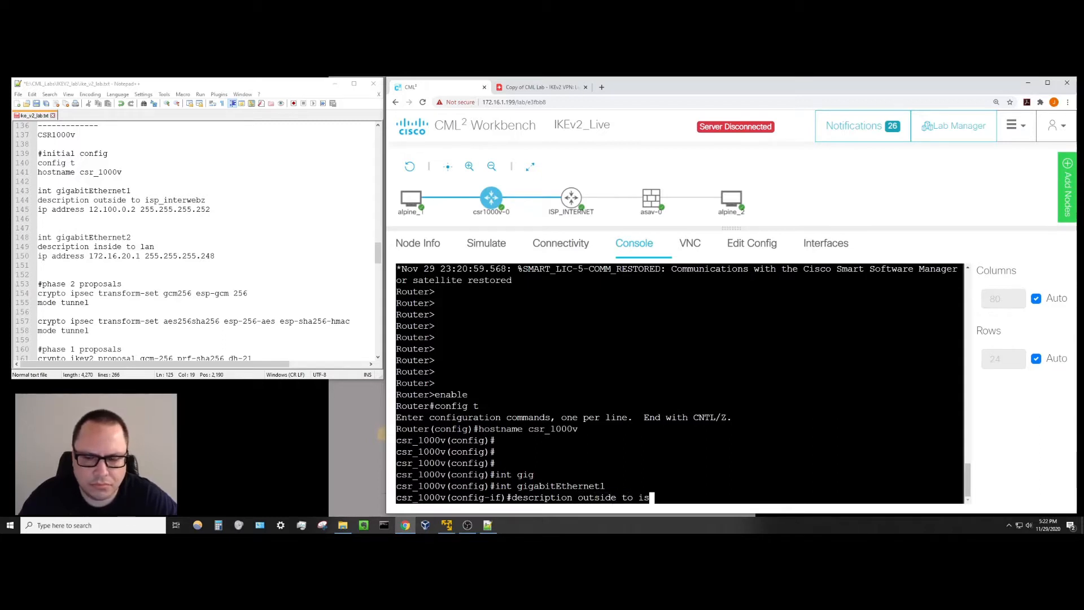
text(p_internet)
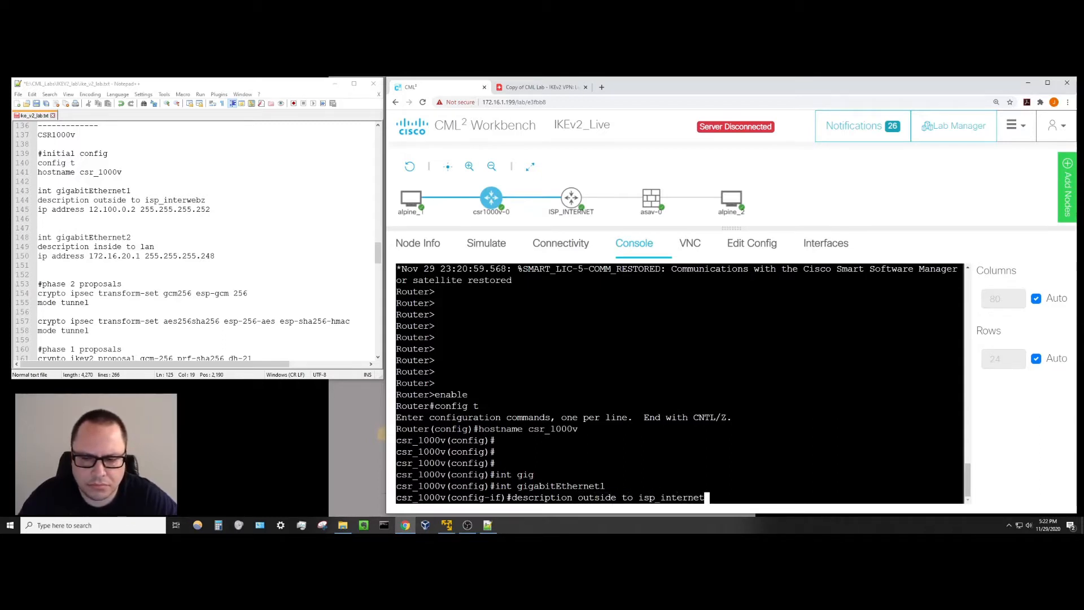
key(Return)
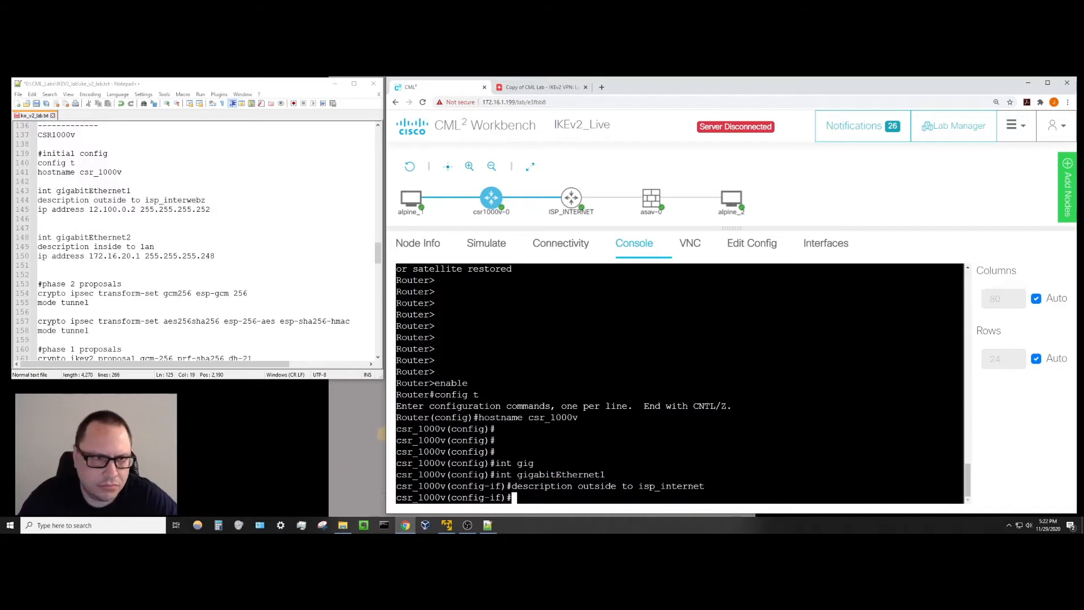
Type 'ip address 12.100.0.2' and check the Lucid lab diagram for the addressing.
text(ip ad)
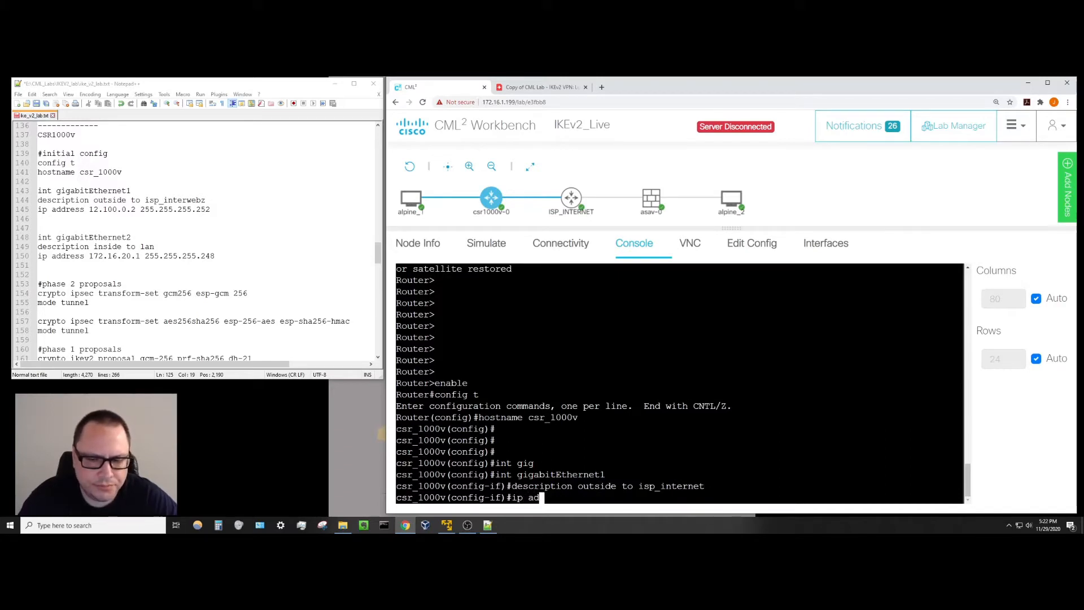
text(dress 12.)
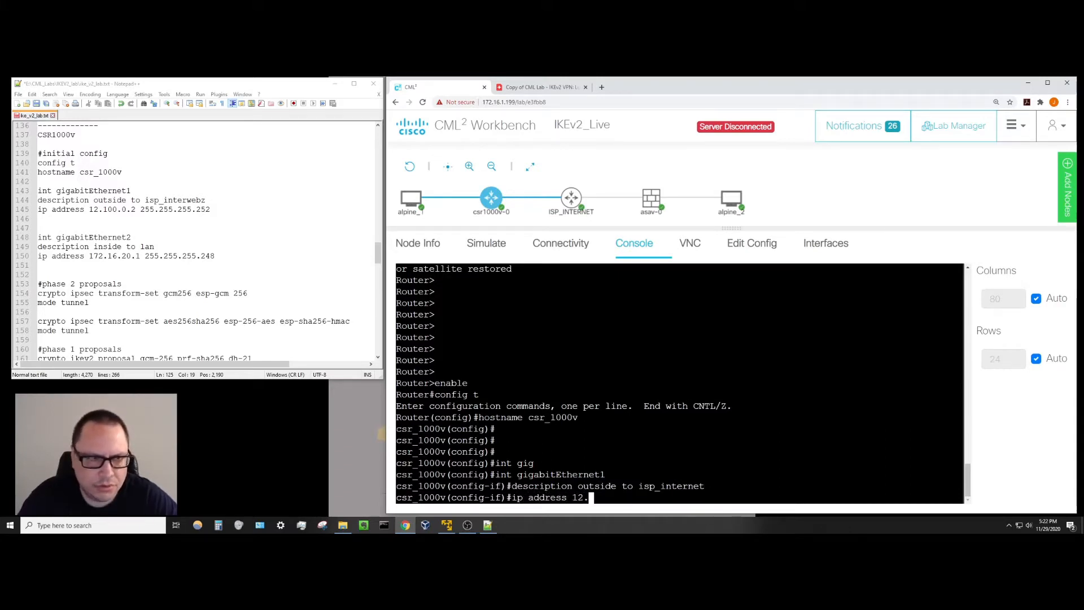
text(100.0.2)
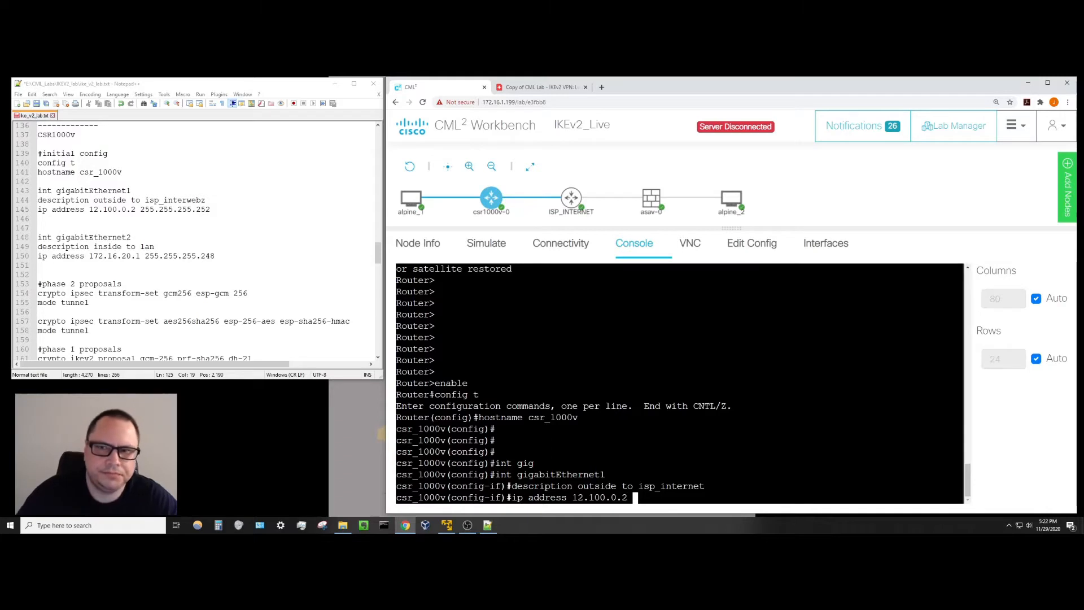
click(524, 89)
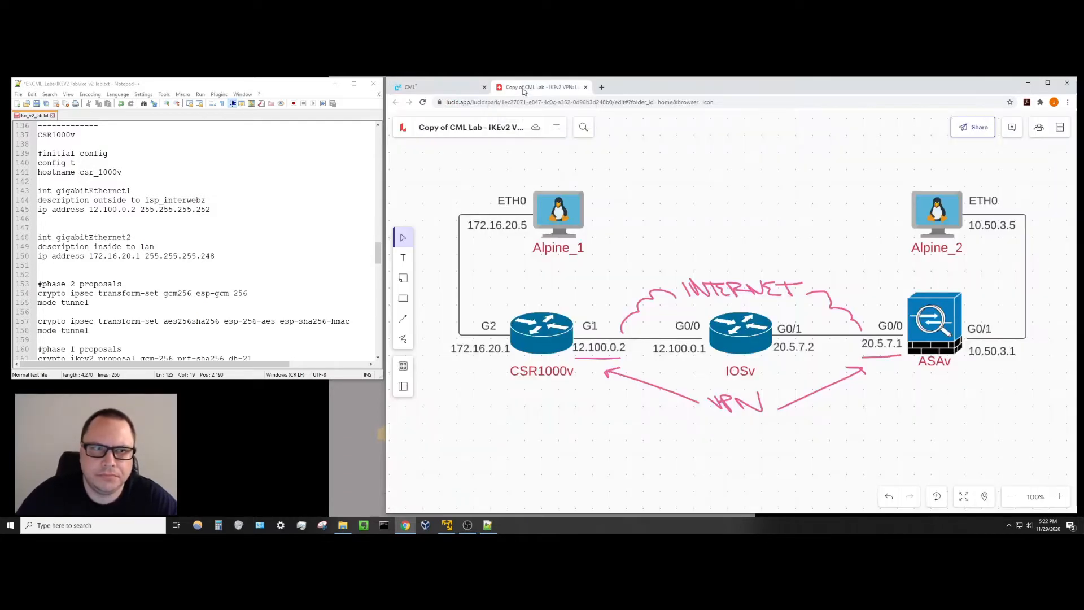
click(458, 91)
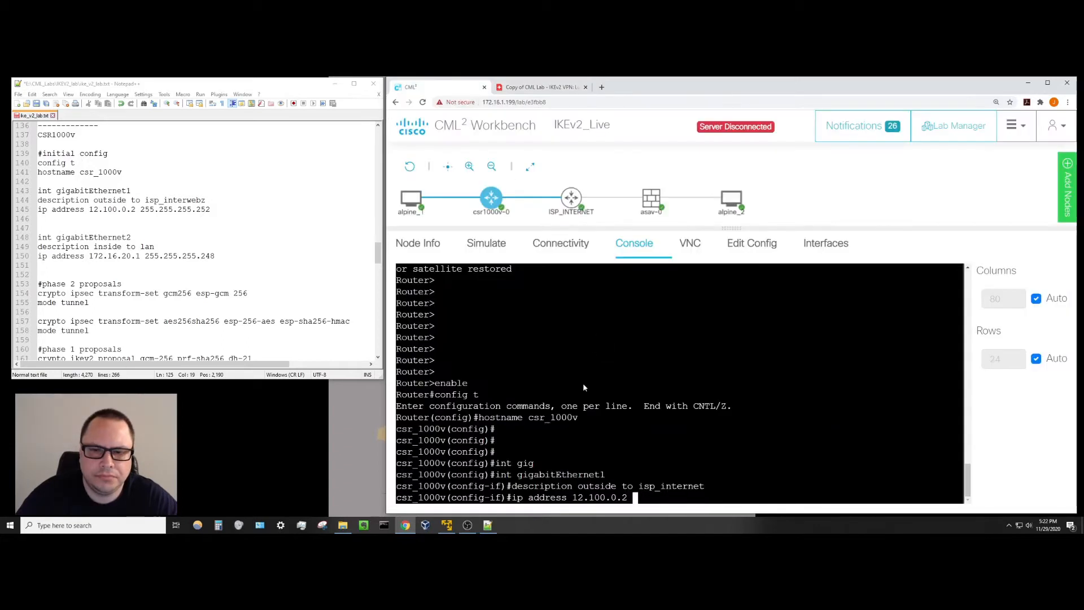
Finish GigabitEthernet1's address with mask 255.255.255.252 and leave the interface.
text(25)
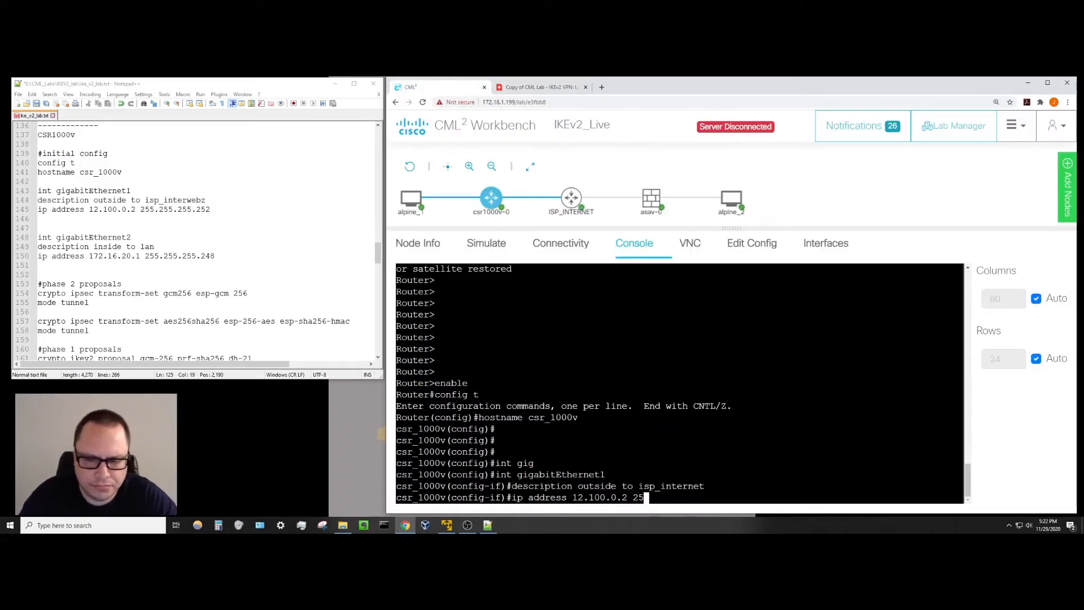
text(5.255.)
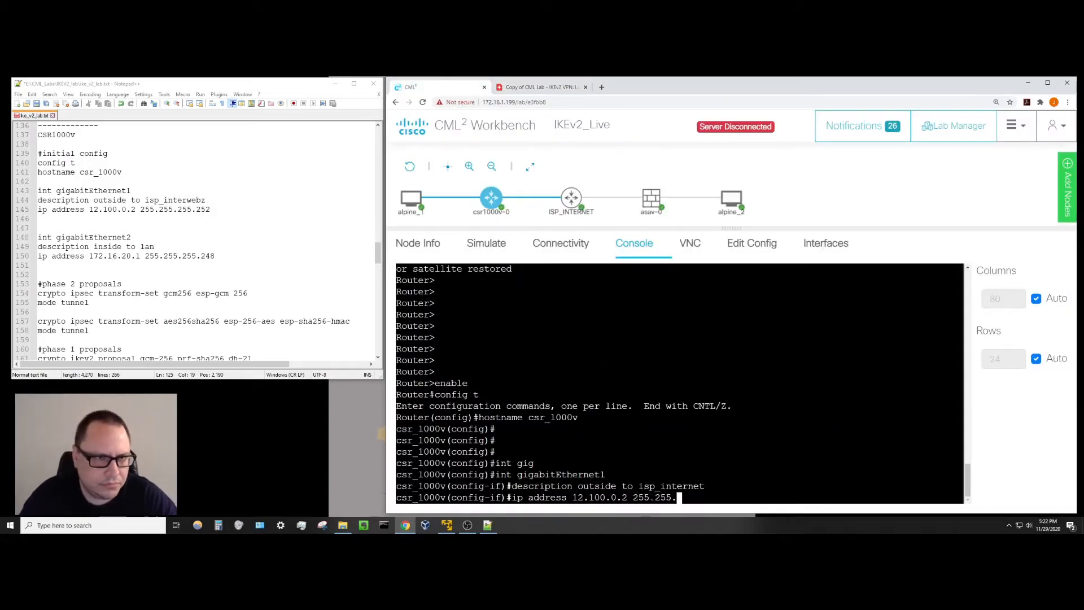
text(255.252)
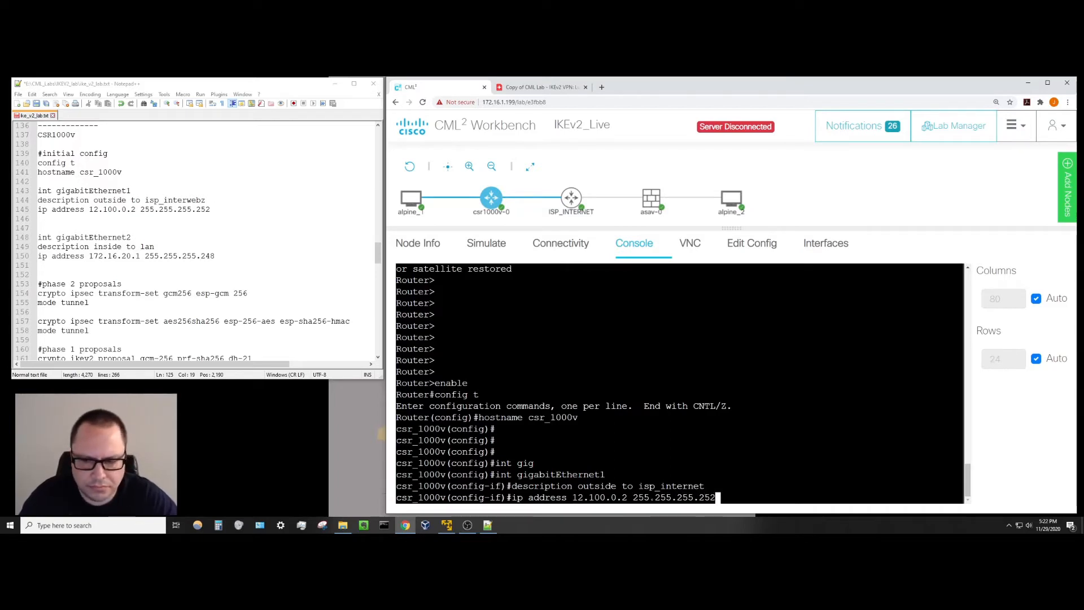
key(Return)
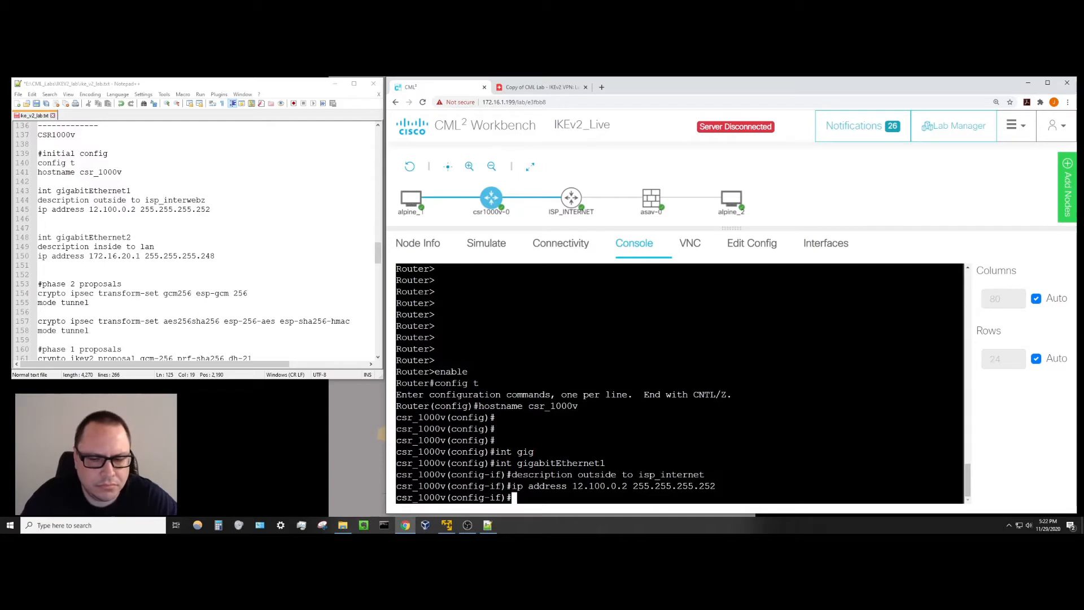
text(exit)
key(Return)
key(Return)
key(Return)
key(Return)
key(Return)
key(Return)
key(Return)
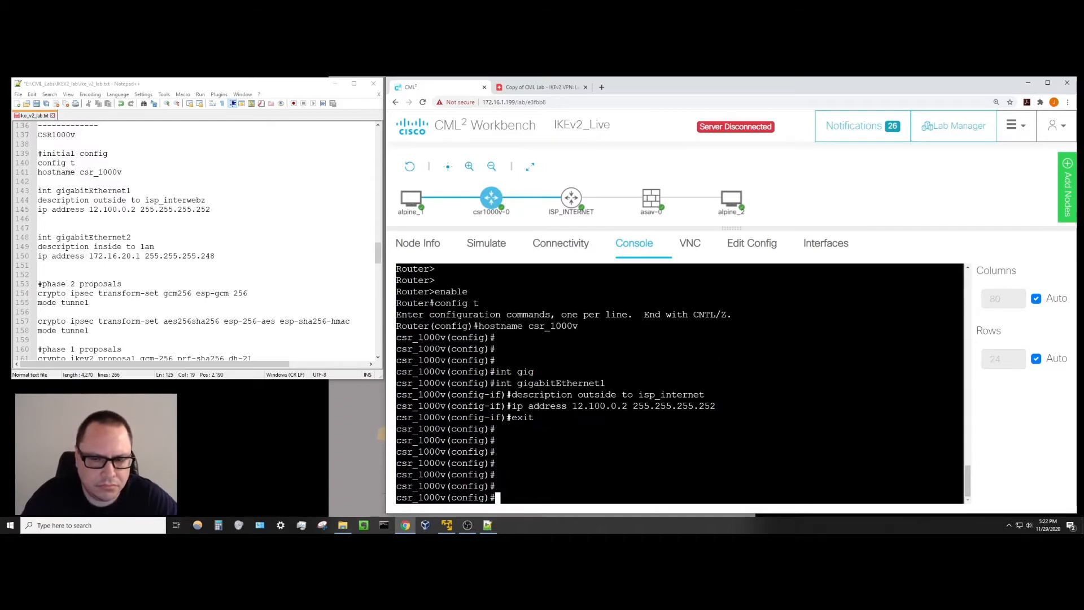
Configure GigabitEthernet2 with description 'inside to lan' and address 172.16.20.1 255.255.255.248.
text(int gi)
key(Tab)
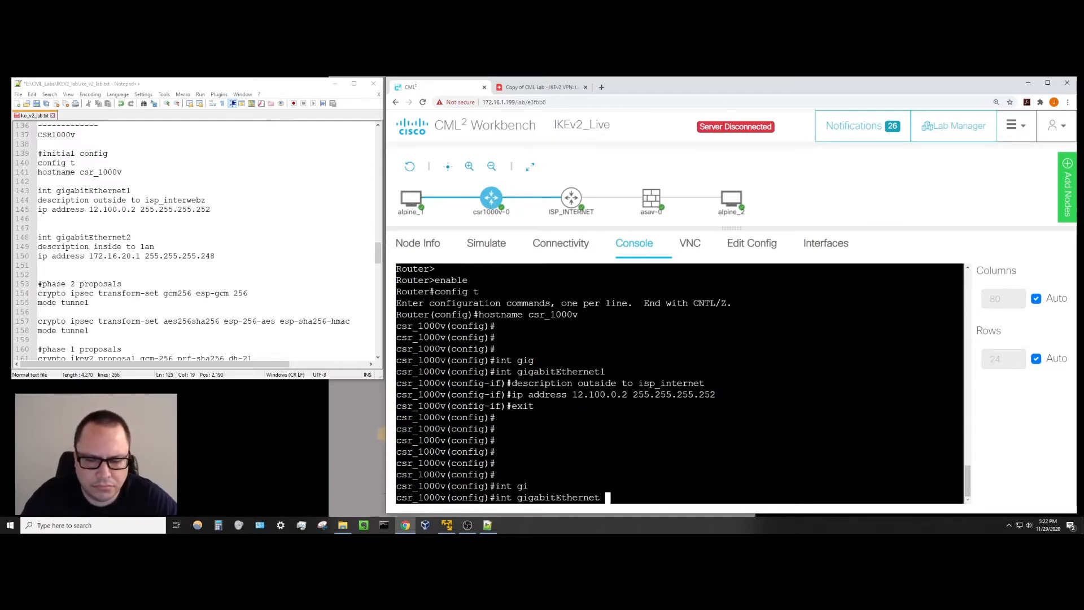
text(2)
key(Return)
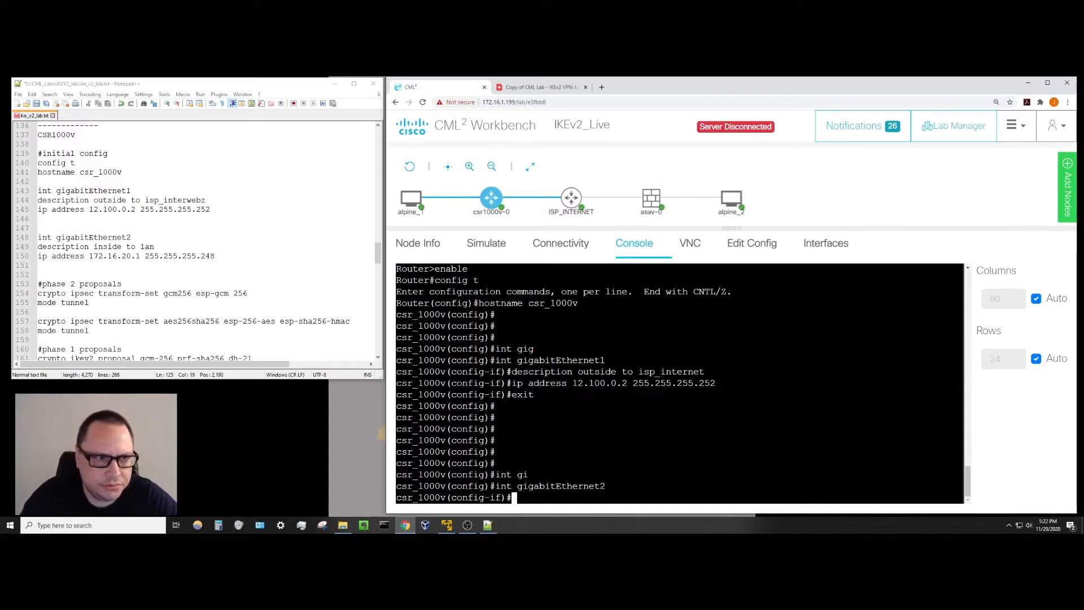
text(description )
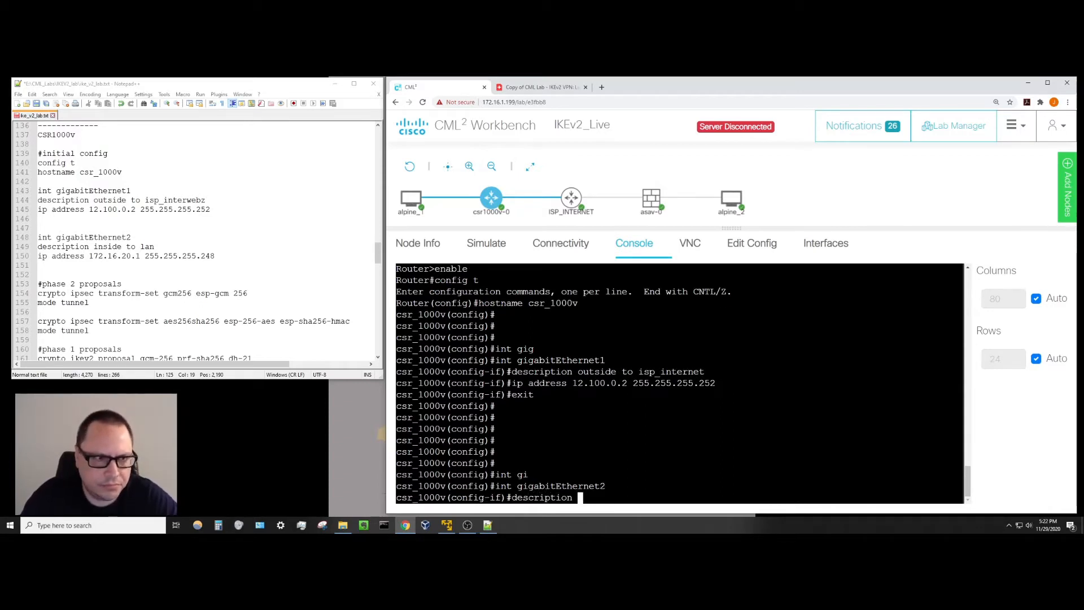
text(inside to lan)
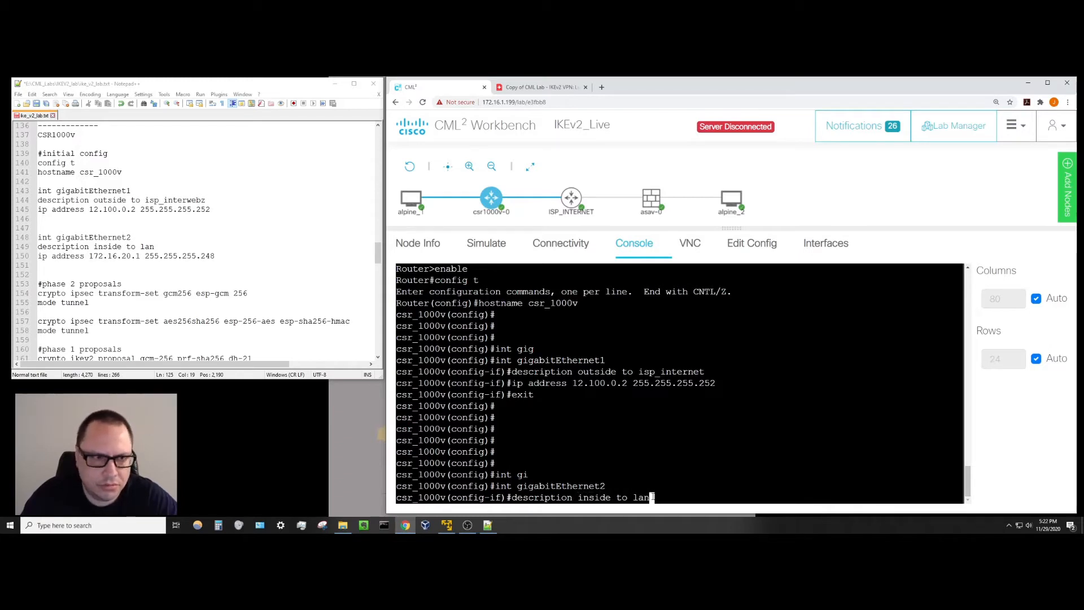
key(Return)
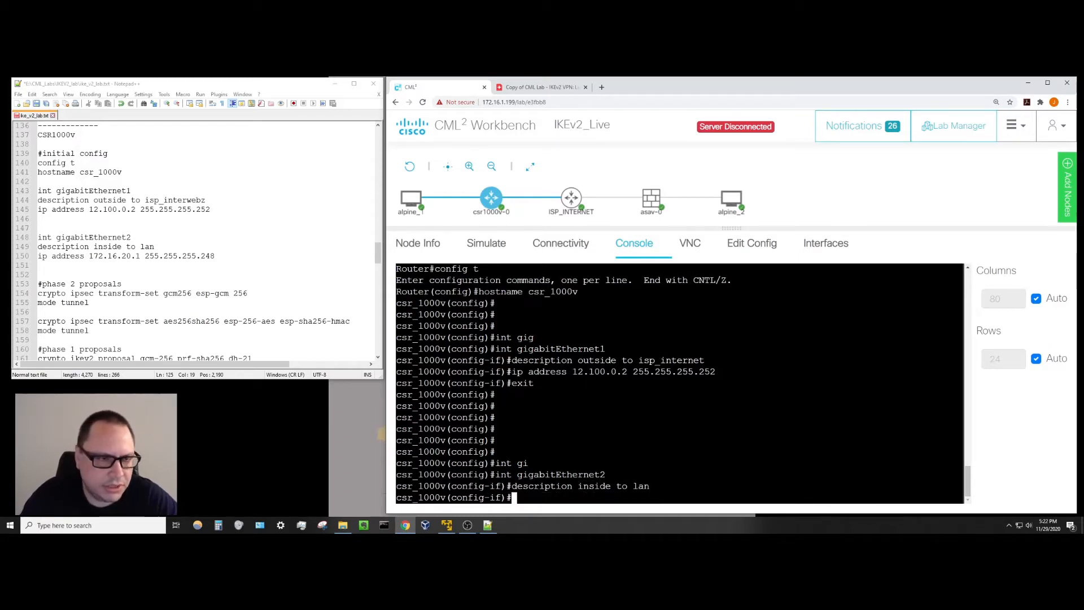
text(ip addre)
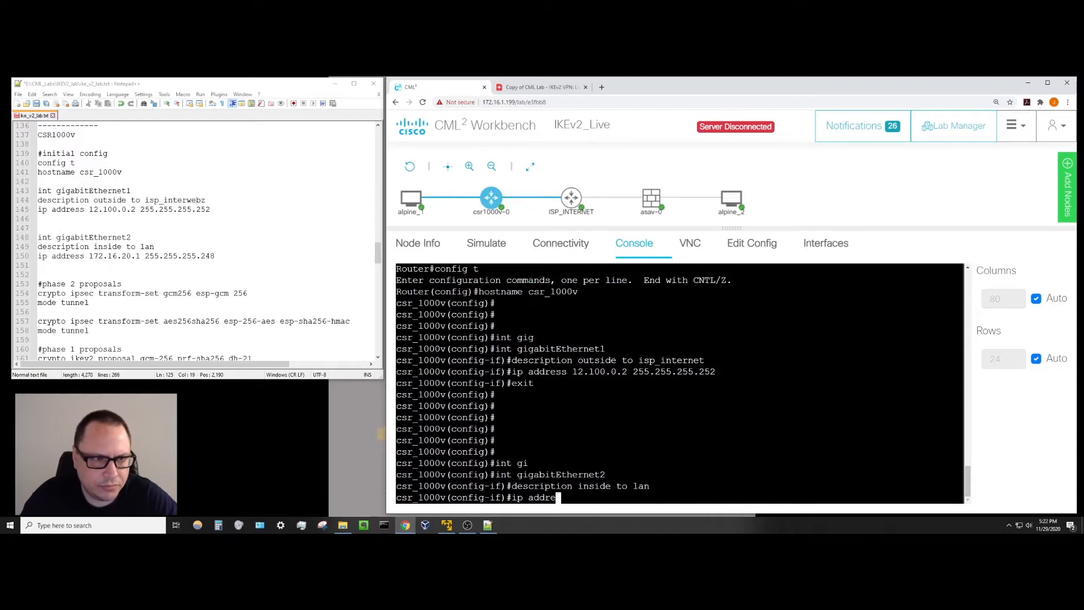
text(ss 172.16)
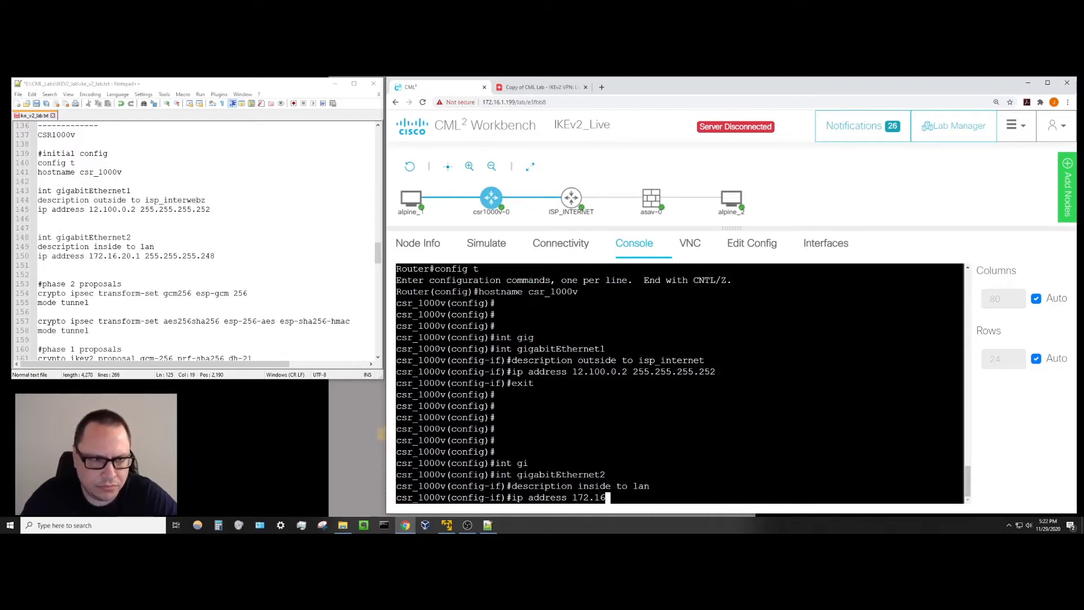
text(.20.1)
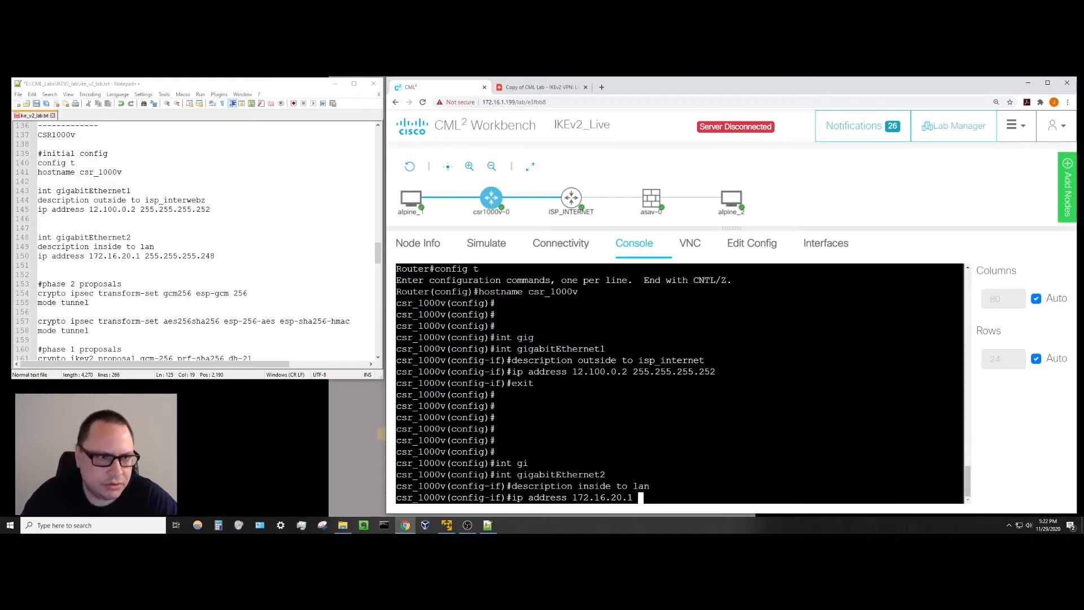
text( 2)
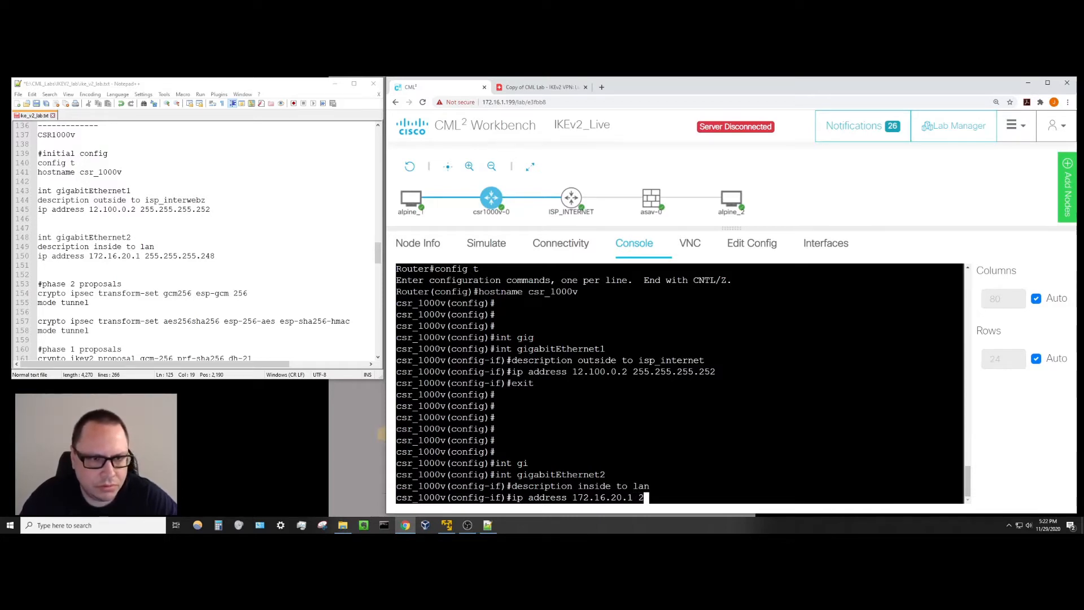
text(55.255)
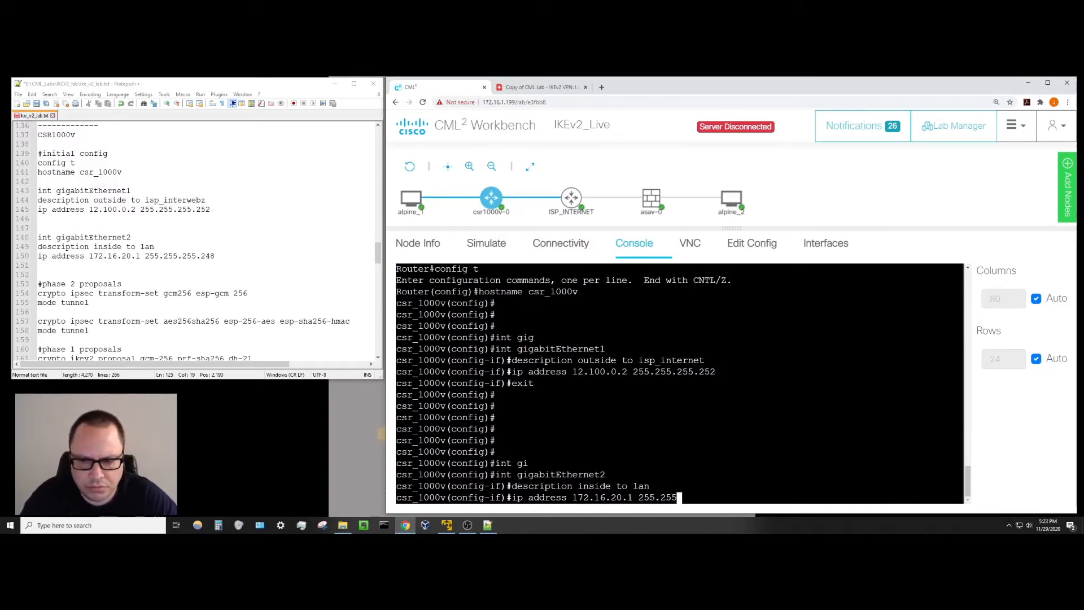
text(.255.2)
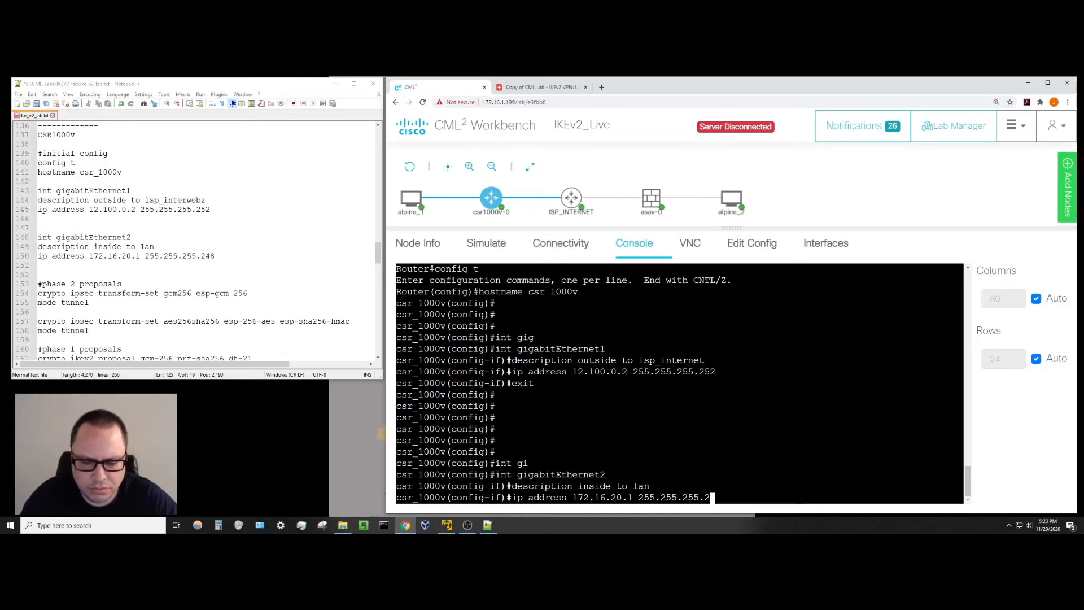
text(48)
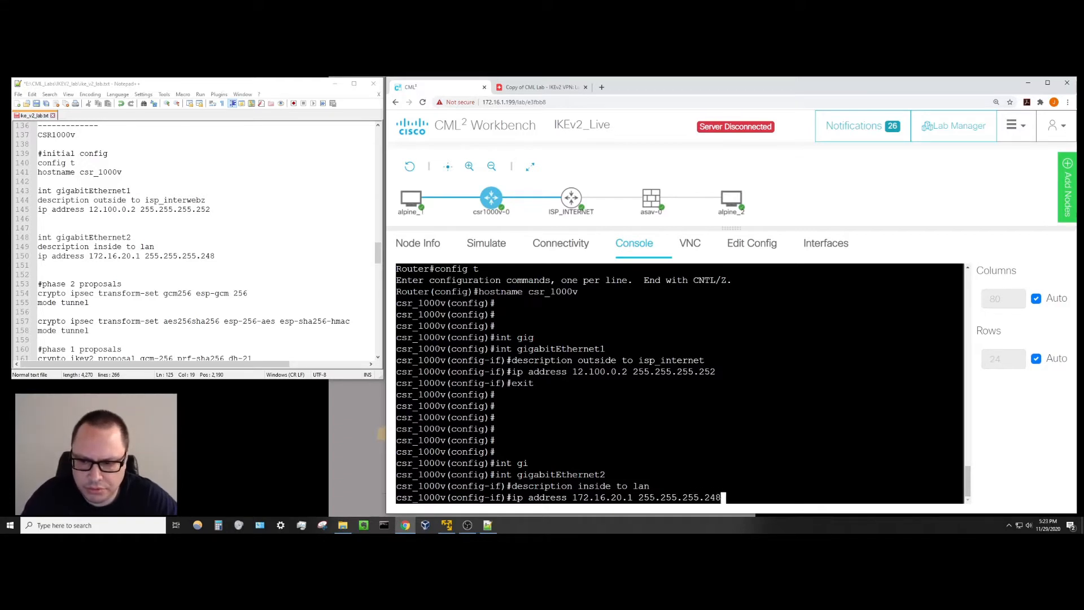
key(Return)
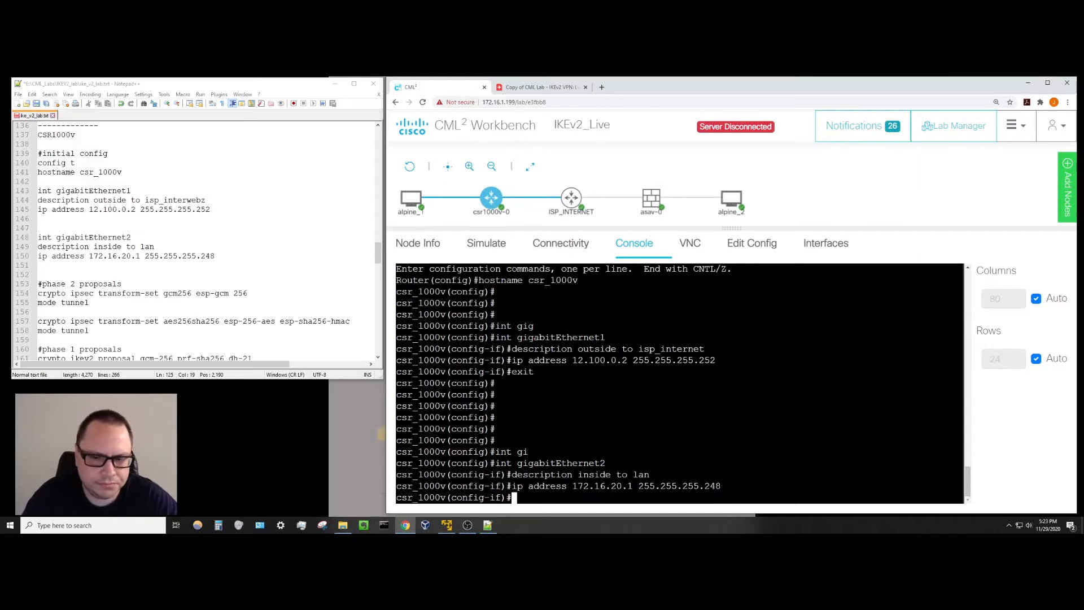
key(Return)
key(Return)
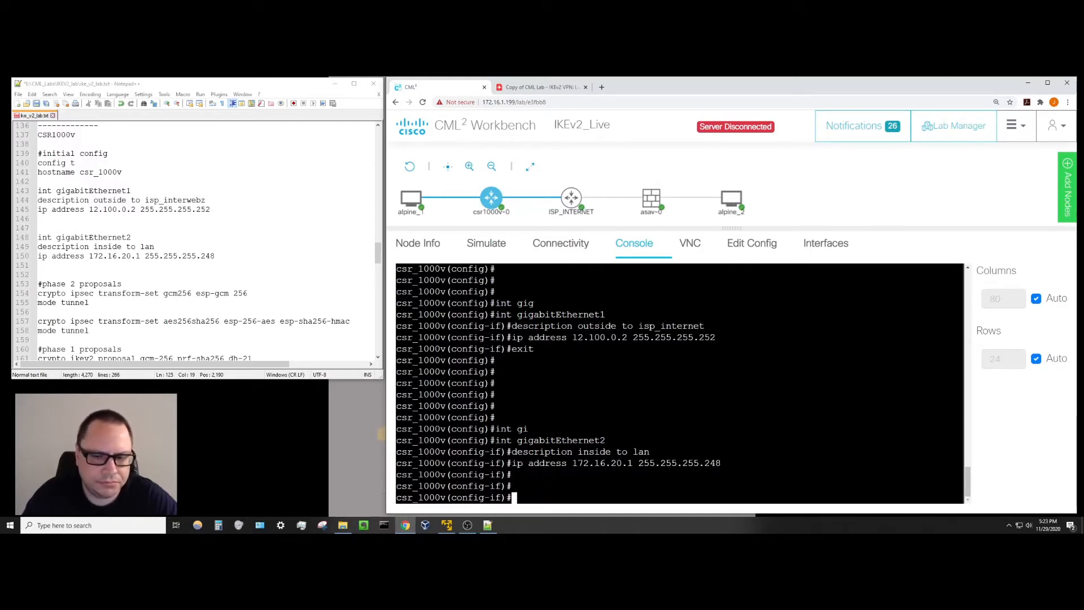
text(exit)
key(Return)
Save the running configuration to startup with 'do wr mem'.
text(wr)
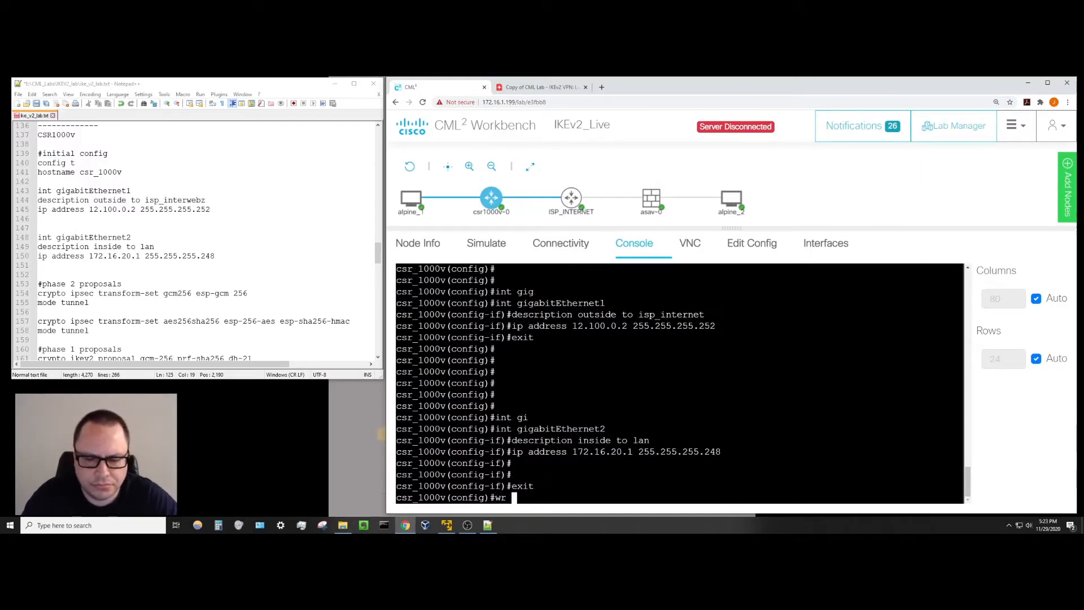
key(BackSpace)
key(BackSpace)
key(BackSpace)
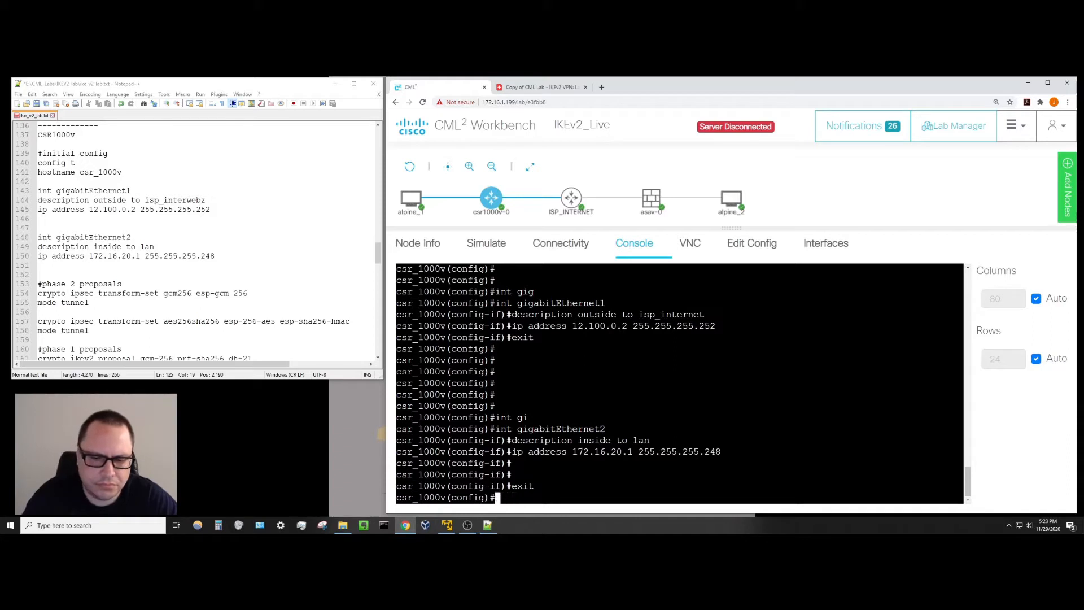
text(do wr mem)
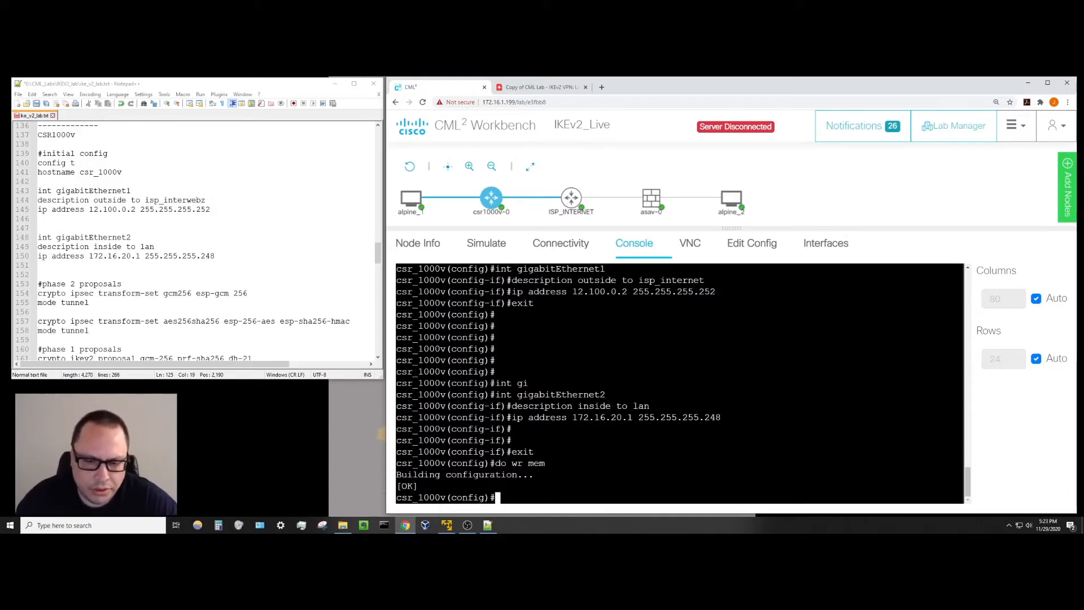
key(Return)
key(Return)
key(Return)
key(Return)
key(Return)
key(Return)
key(Return)
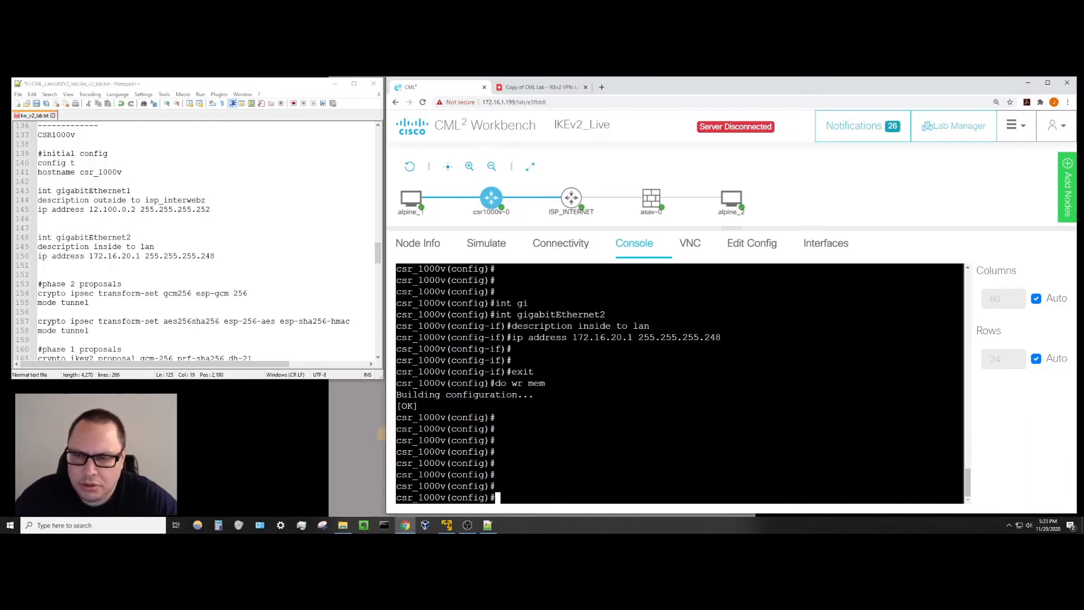
Open the asav-0 firewall's console.
mouse_move(651, 201)
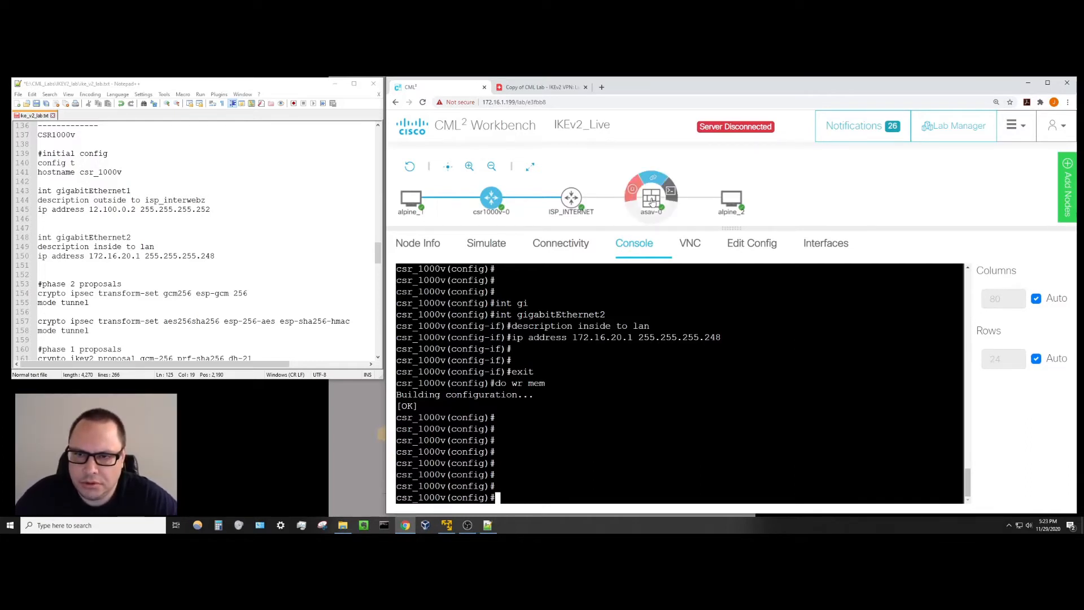
click(651, 201)
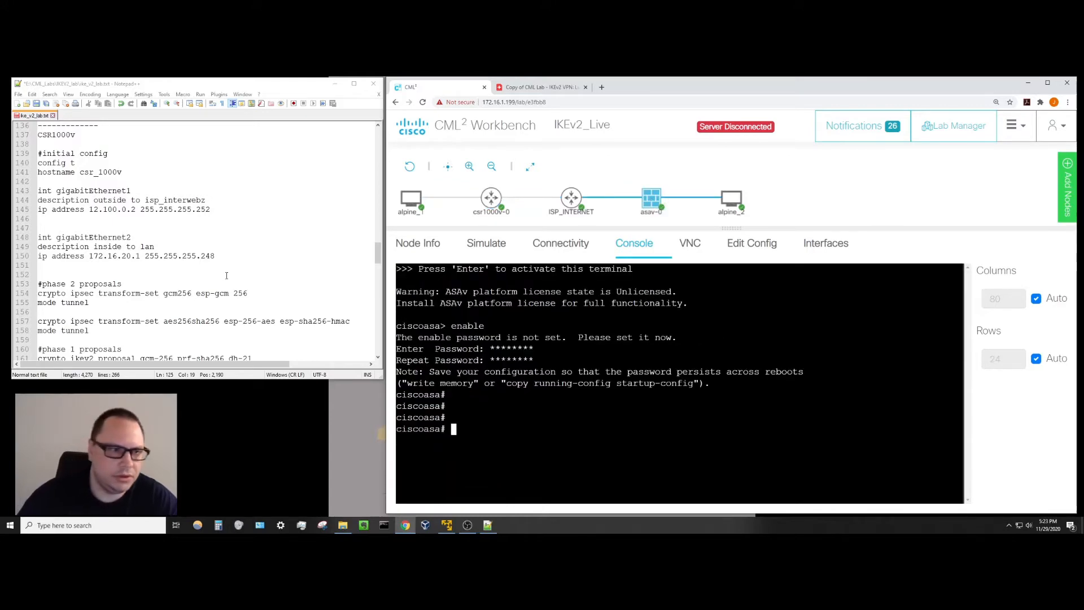
drag(377, 253, 374, 170)
click(486, 430)
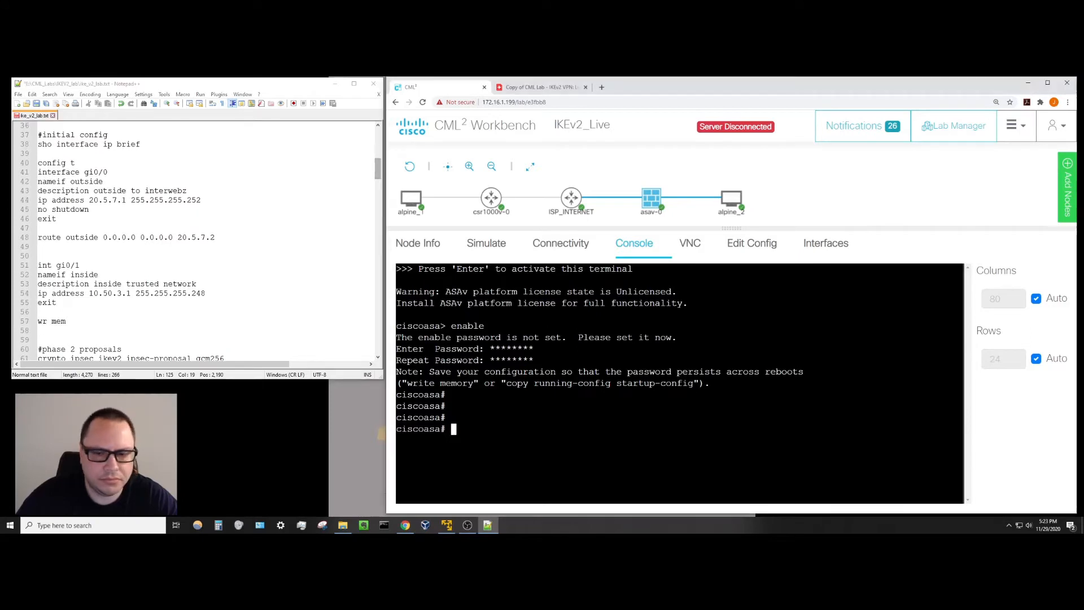
Enter global configuration mode with 'config t' and decline anonymous error reporting.
text(confit)
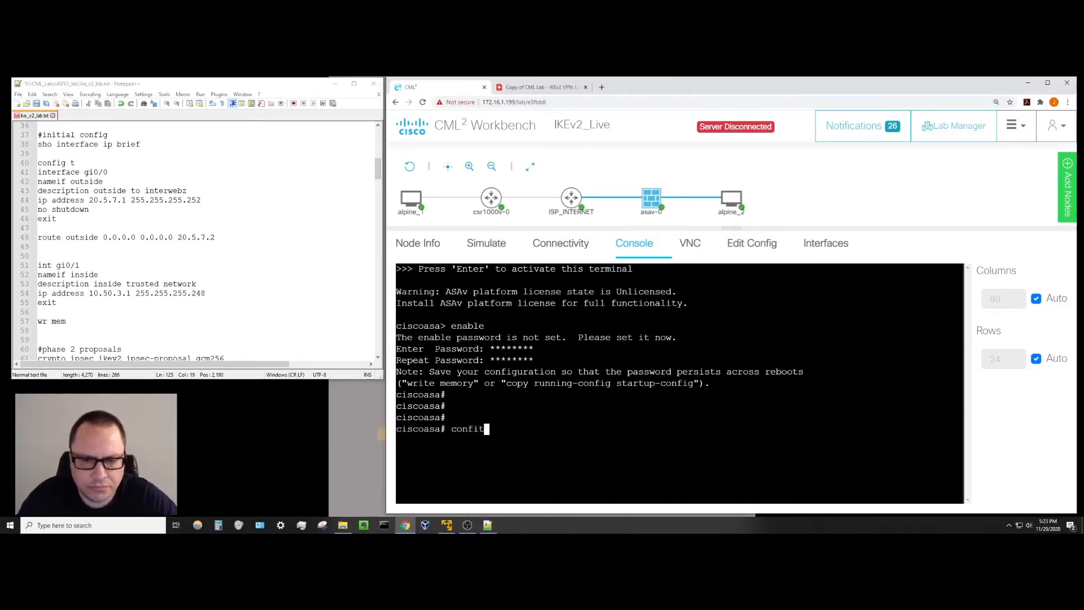
key(BackSpace)
text(g t)
key(Return)
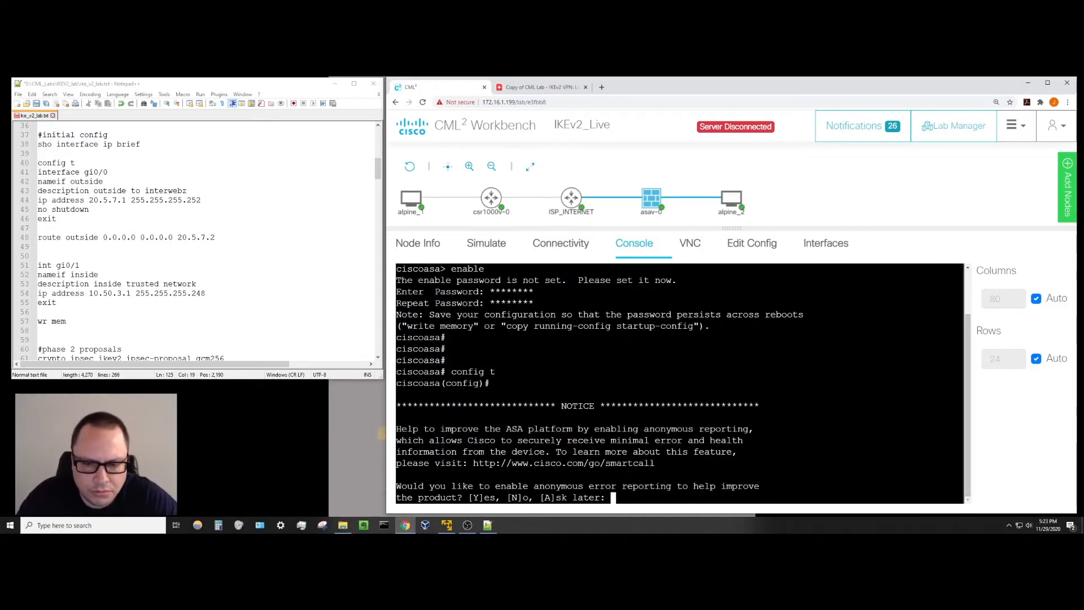
text(no)
key(Return)
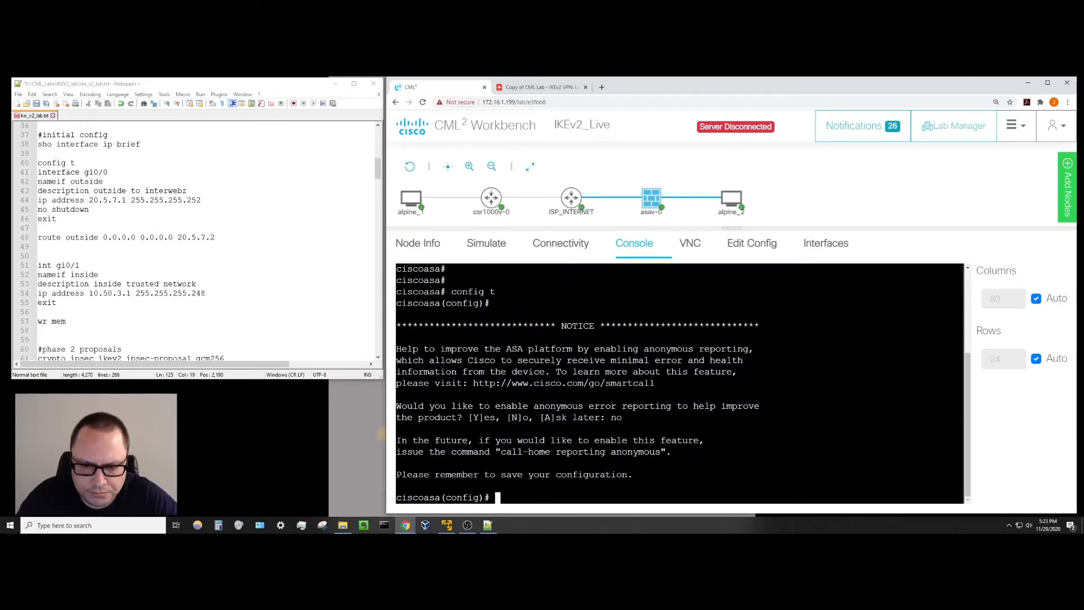
key(Return)
key(Return)
key(Return)
key(Return)
key(Return)
key(Return)
key(Return)
key(Return)
key(Return)
key(Return)
key(Return)
key(Return)
key(Return)
key(Return)
key(Return)
key(Return)
key(Return)
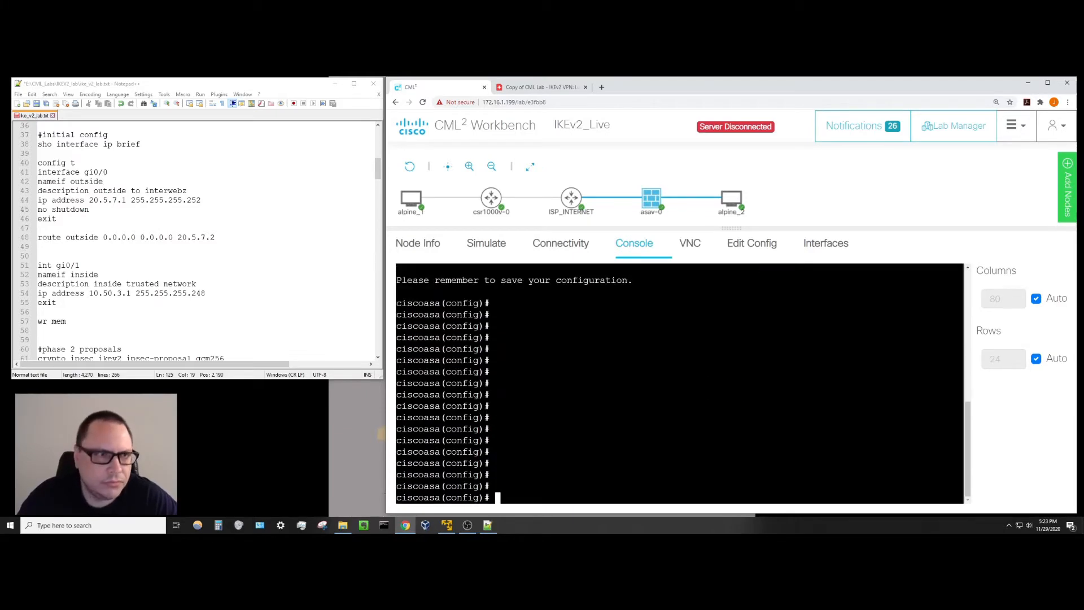
On interface gi0/0, set nameif outside and description 'outside to internet'.
text(inter)
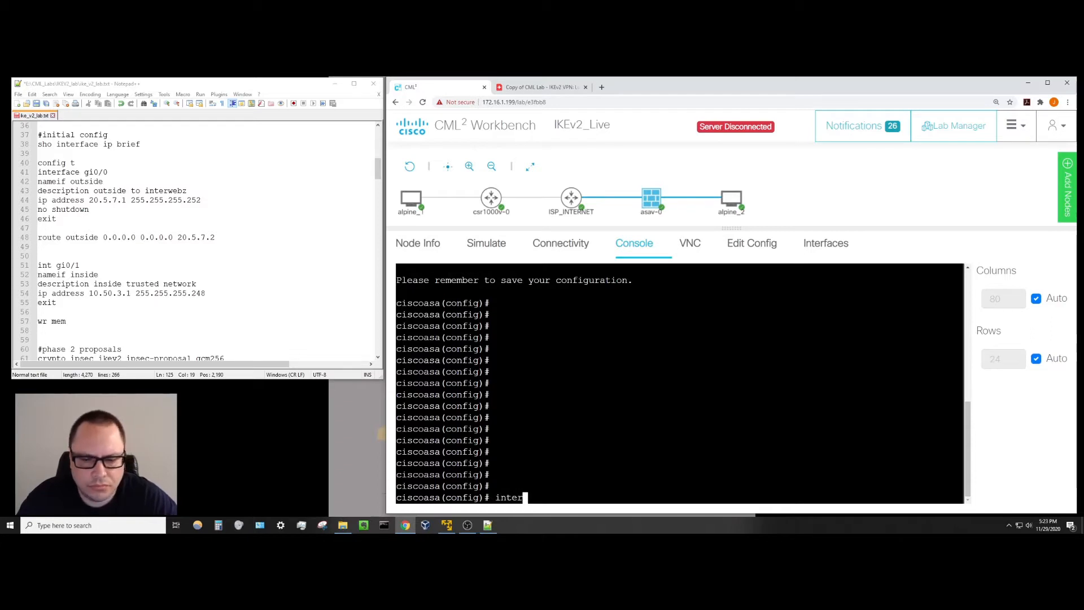
text(face gi0/0)
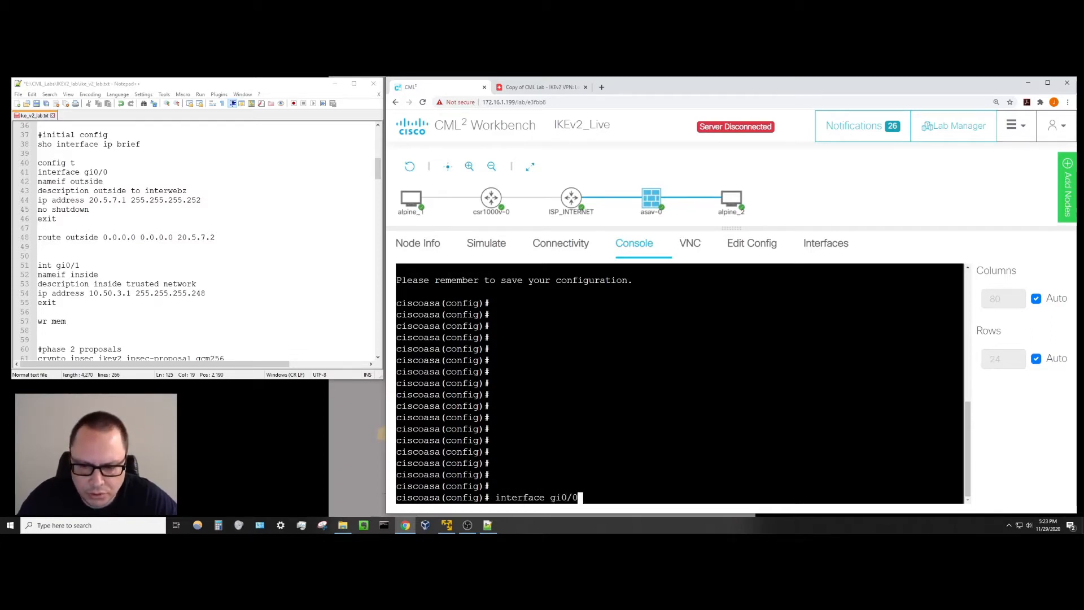
key(Return)
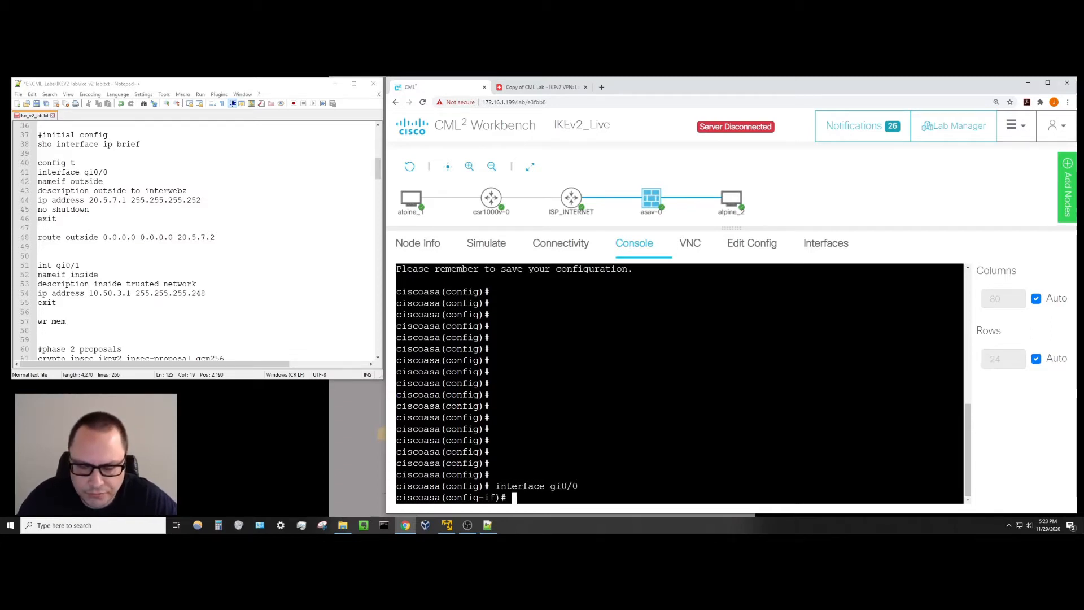
text(namefi)
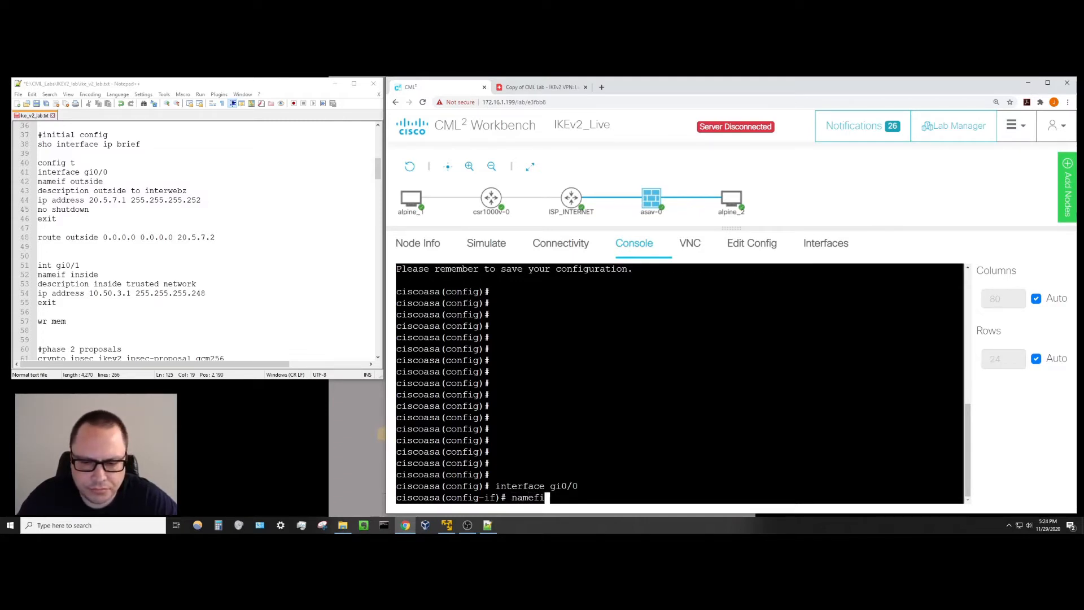
key(BackSpace)
key(BackSpace)
text(if outside)
key(Return)
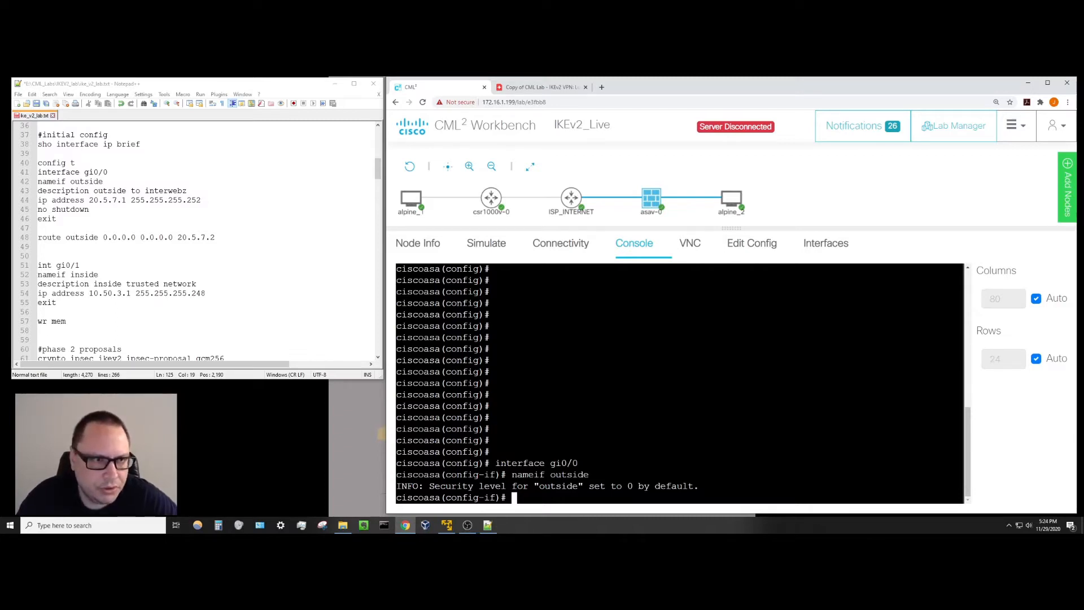
text(descrit)
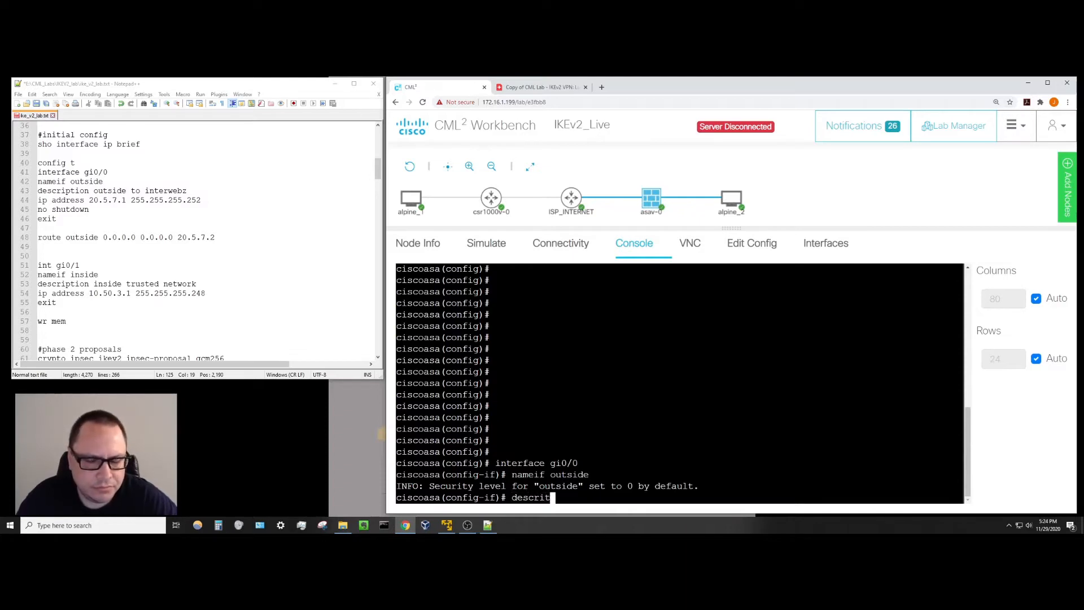
key(BackSpace)
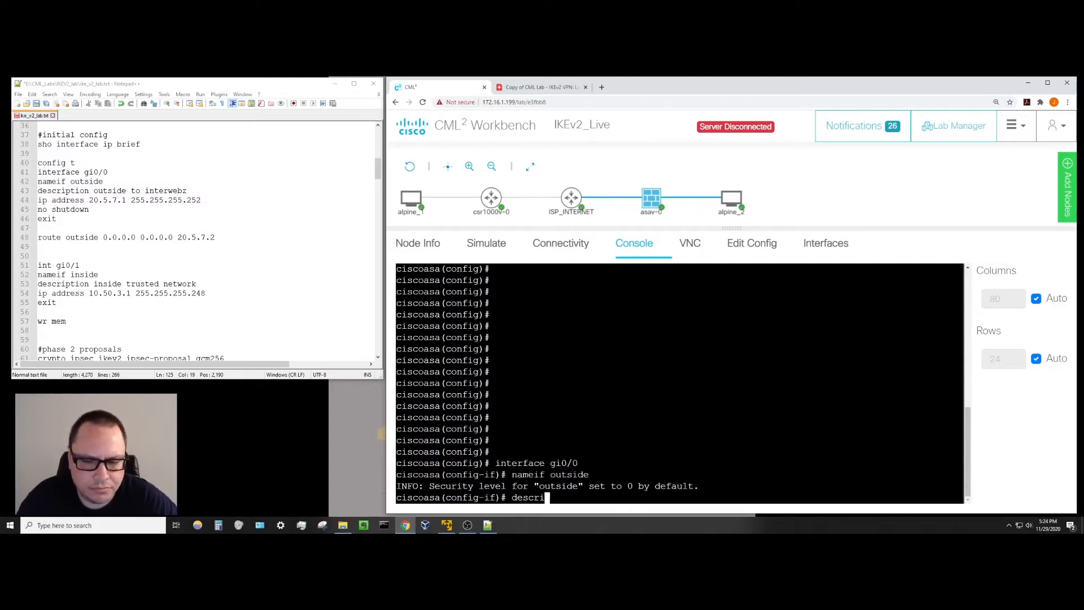
text(ption outside to i)
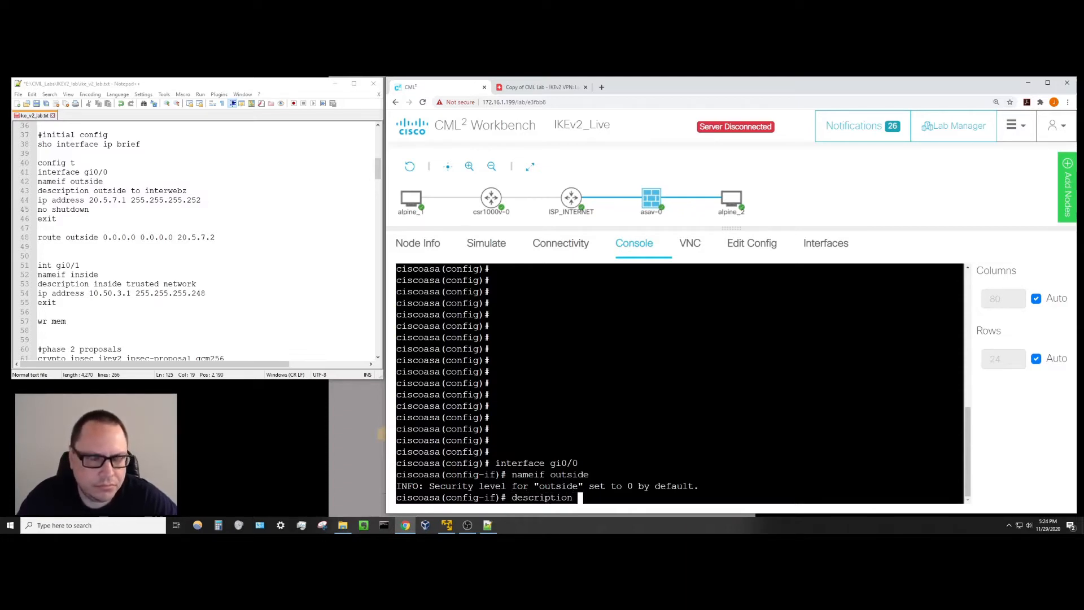
text(nternet)
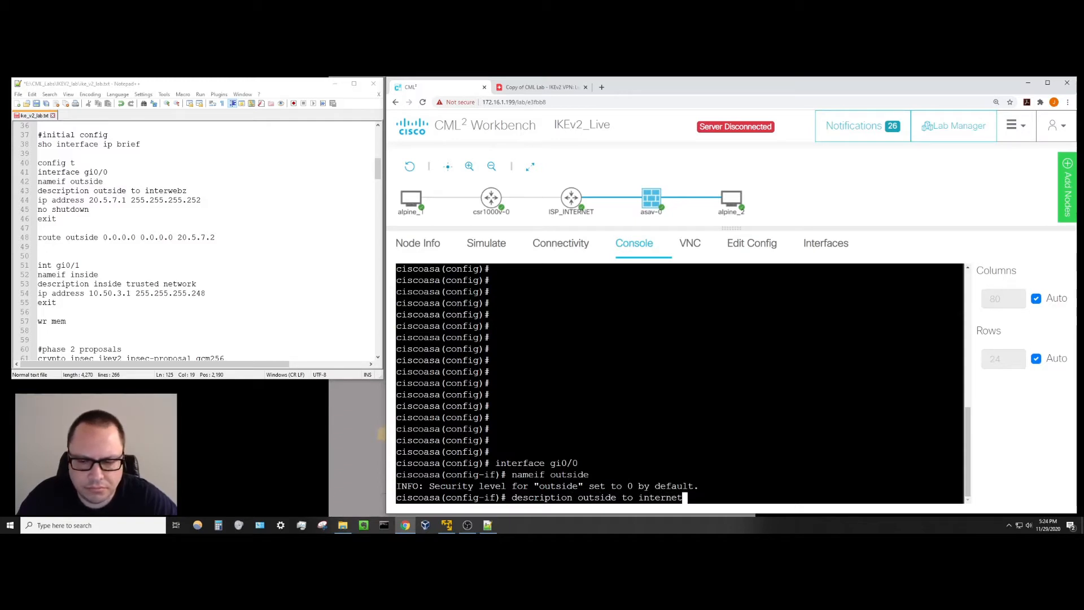
key(Return)
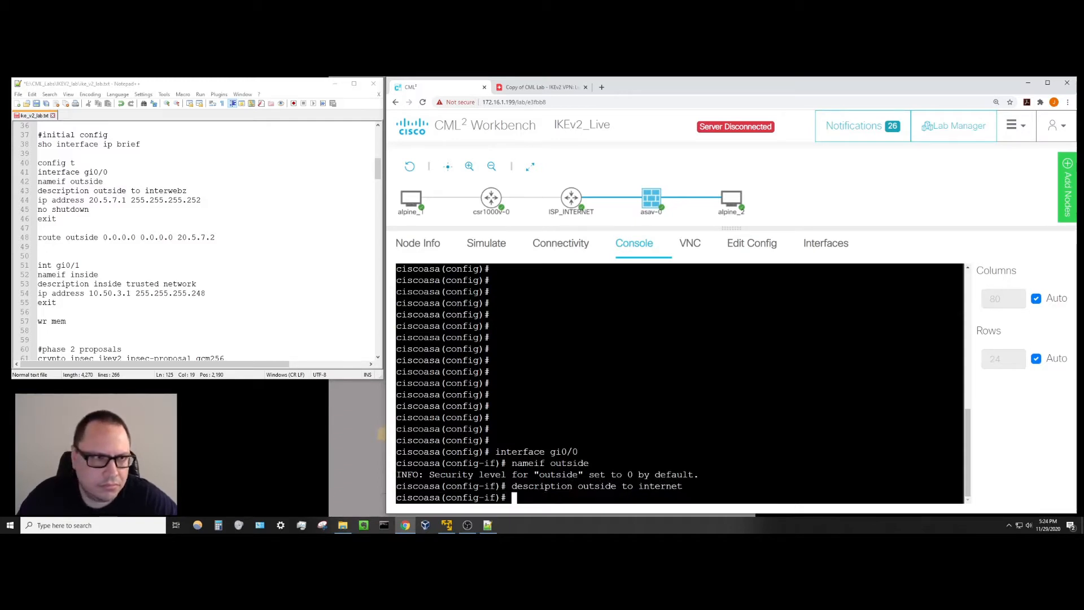
Give gi0/0 address 20.5.7.1 255.255.255.252, enable it, and exit.
text(ip address)
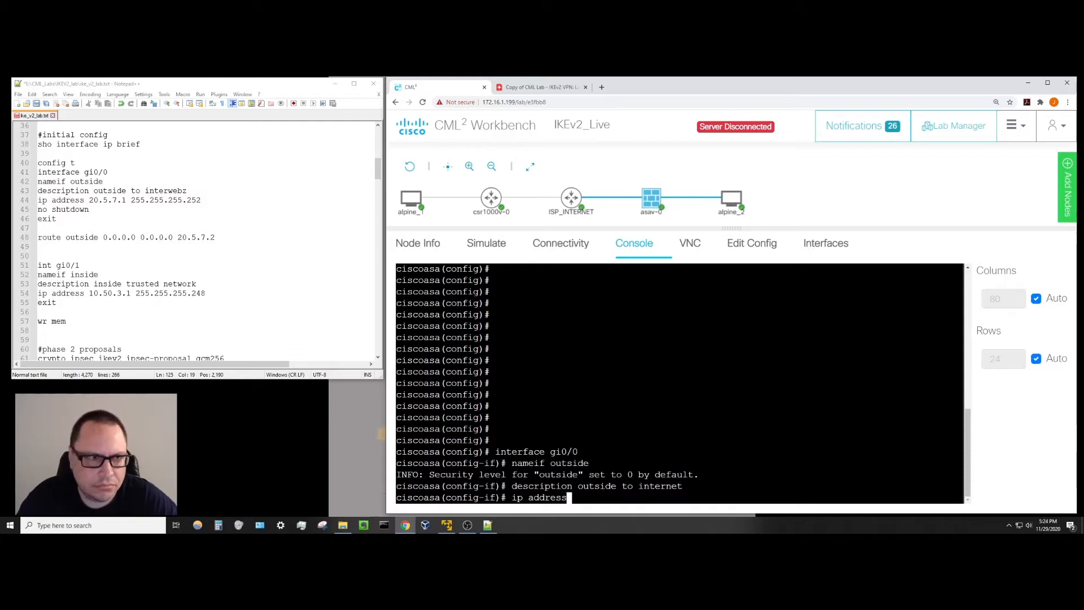
text( 20.5.7.)
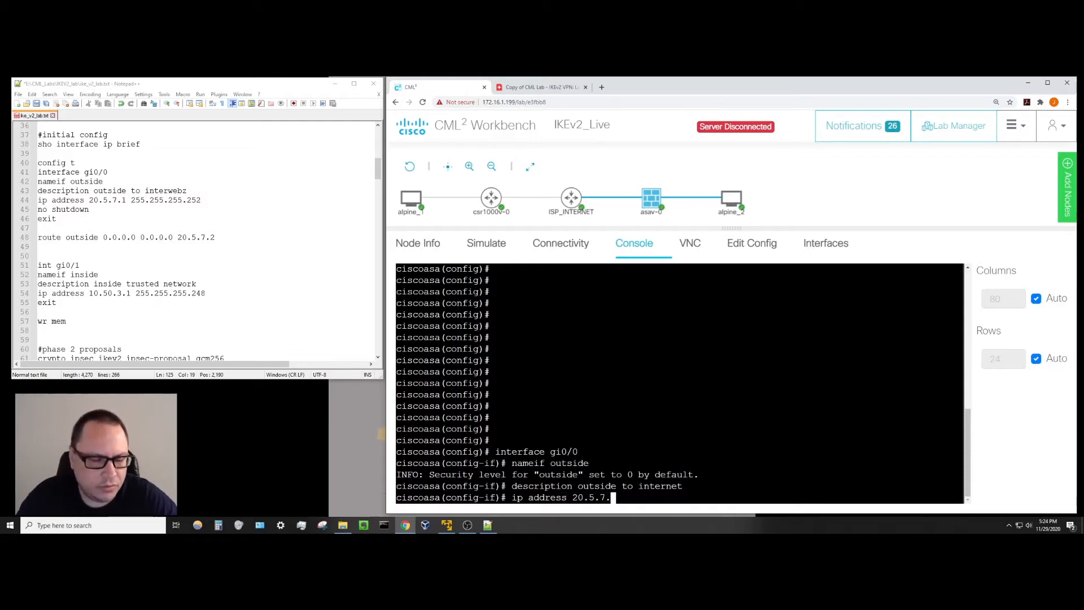
text(1 255)
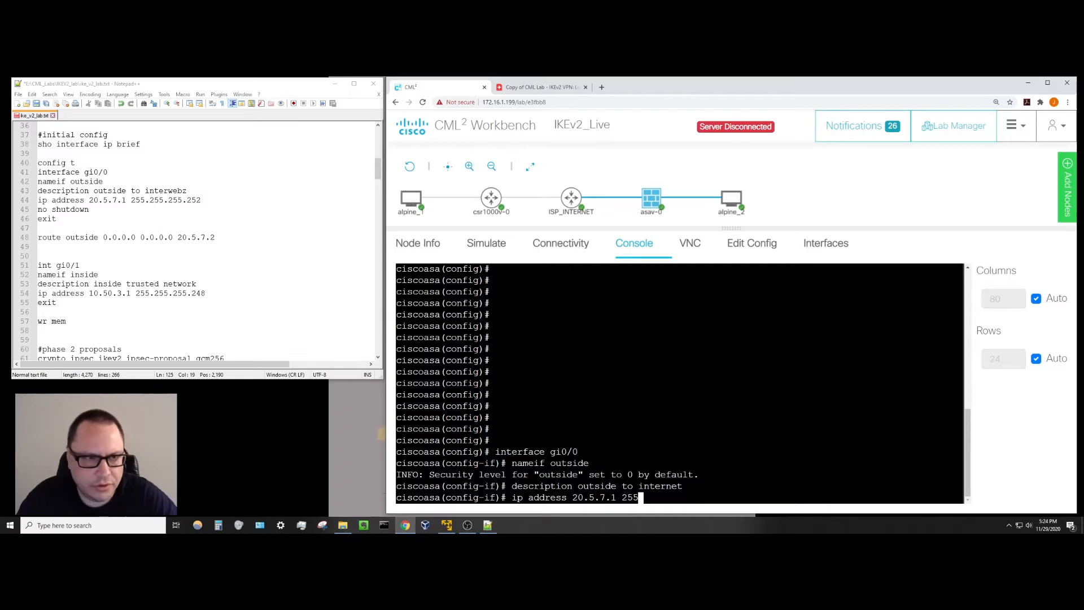
text(.255.255.252)
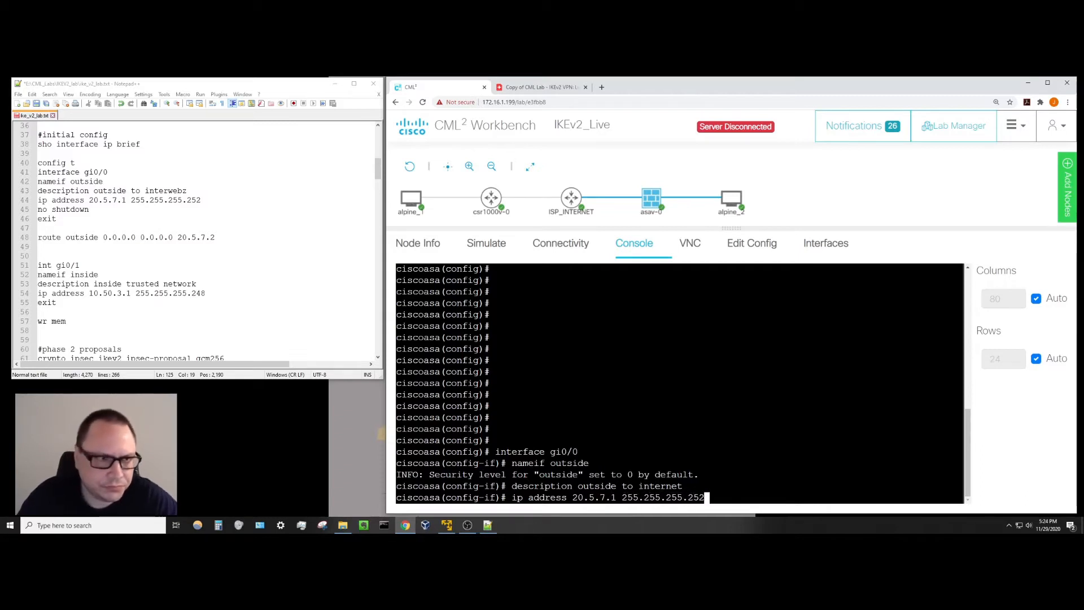
key(Return)
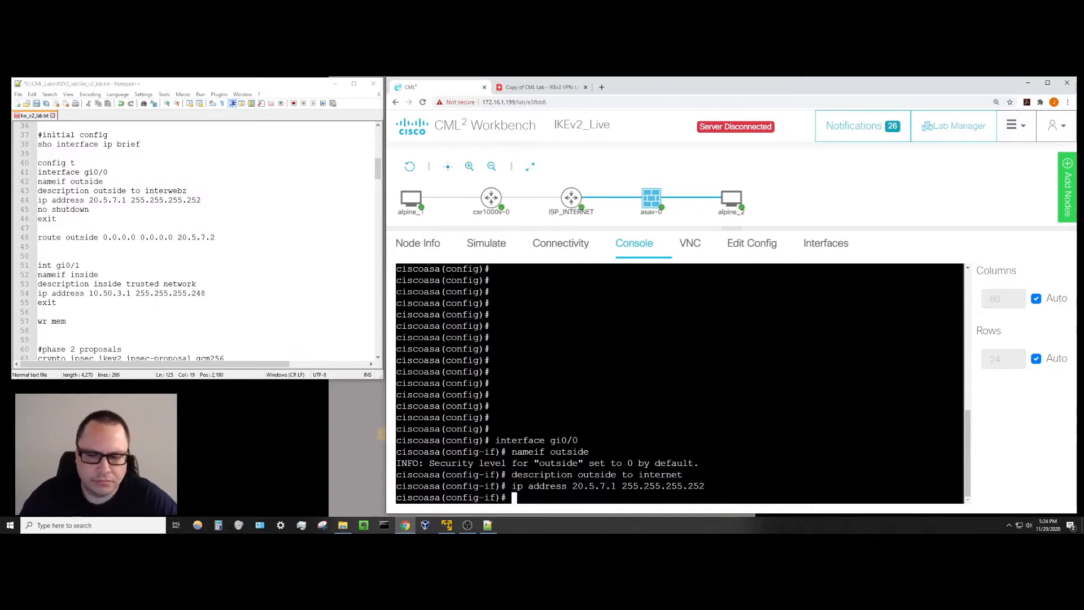
text(no shut)
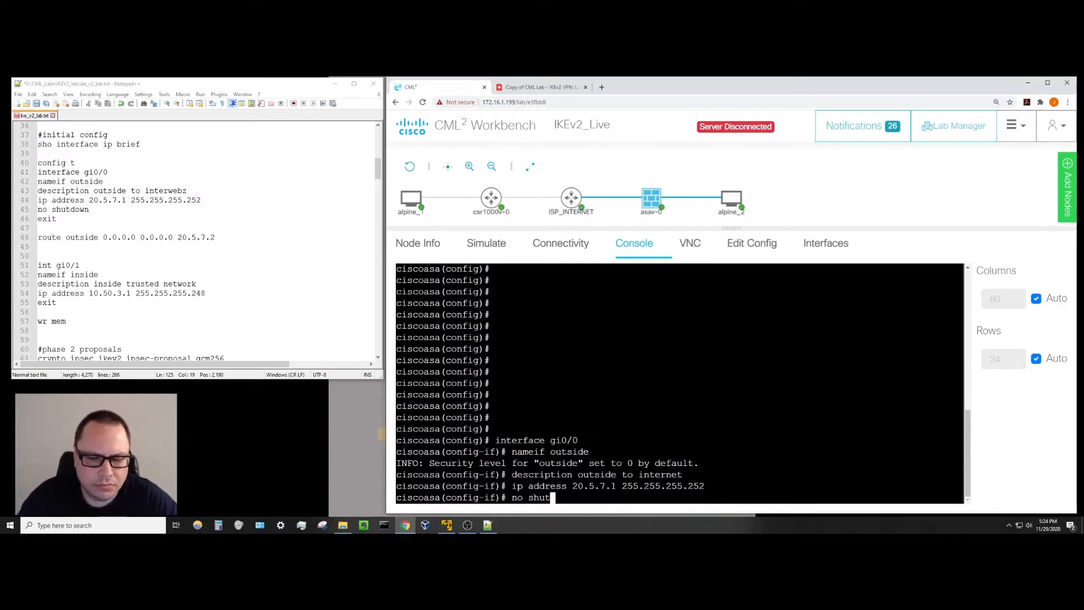
key(Return)
text(exit)
key(Return)
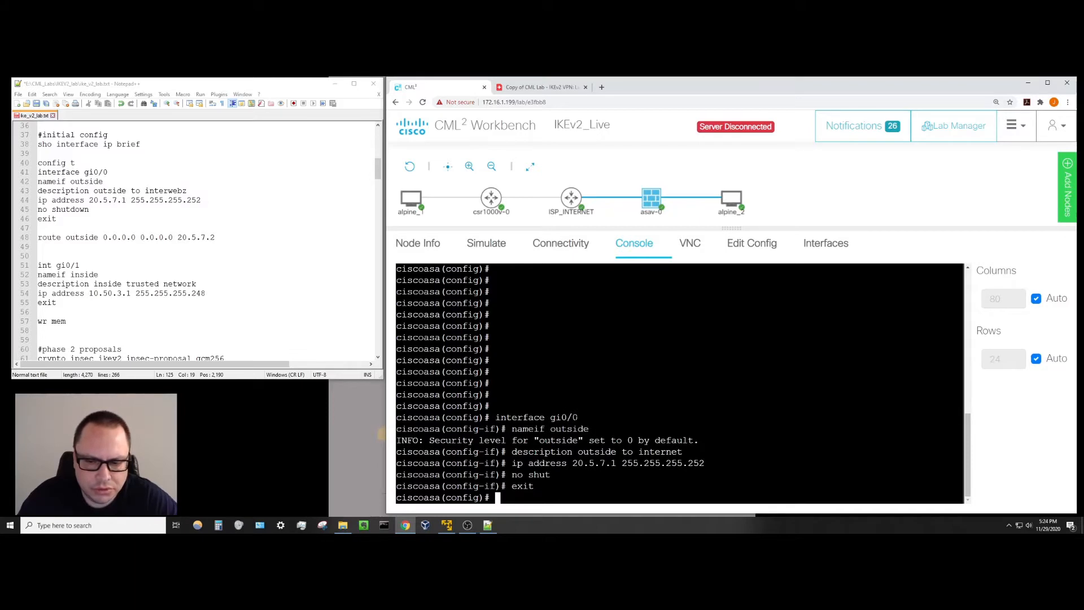
key(Return)
key(Return)
key(Return)
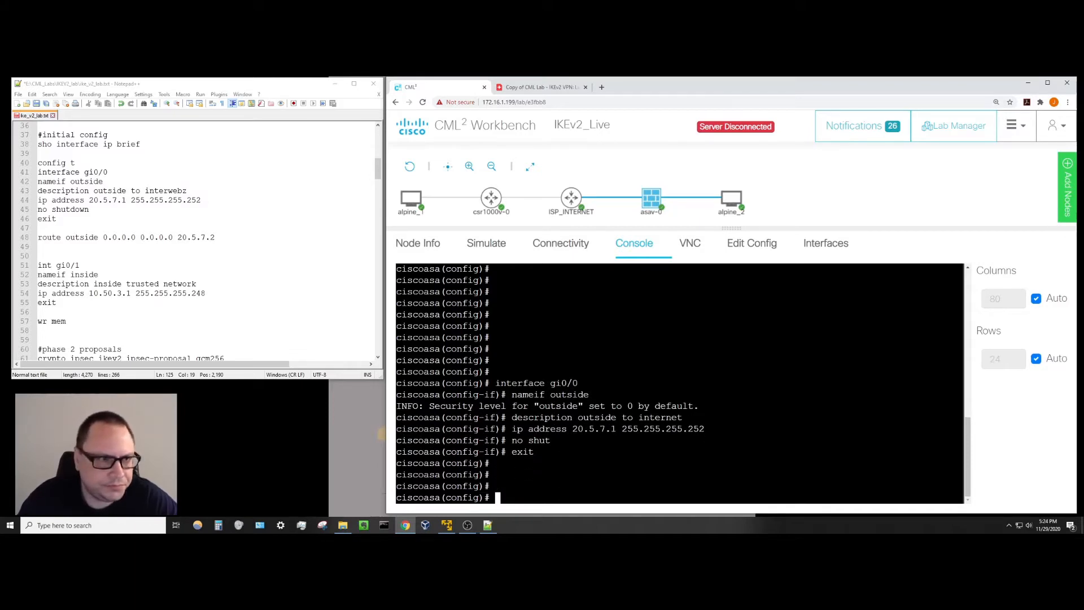
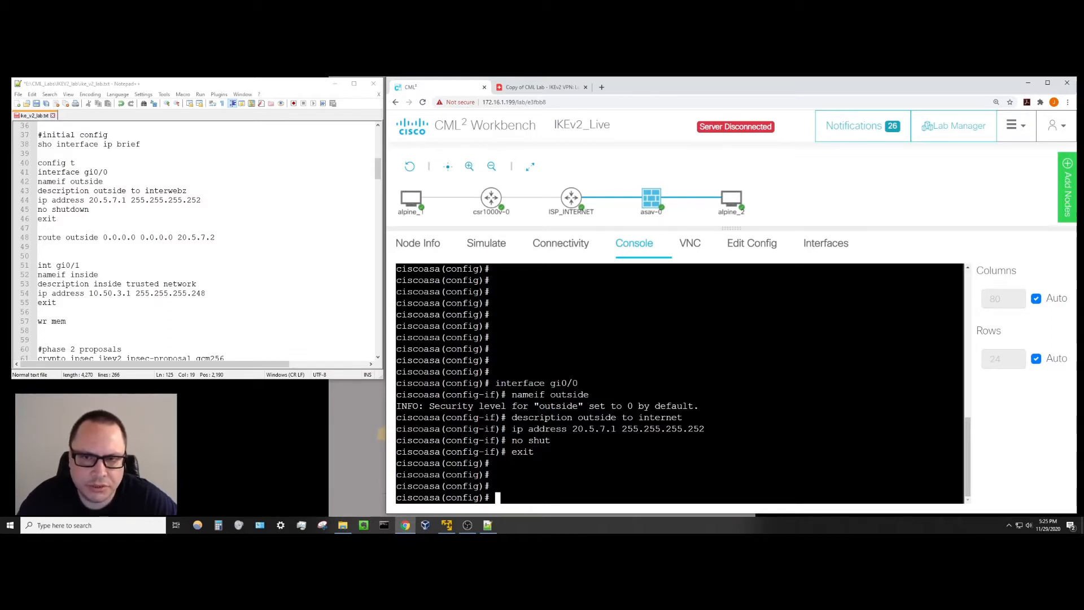
Add a default route 0.0.0.0 0.0.0.0 out the outside interface via next hop 20.5.7.2.
text(route )
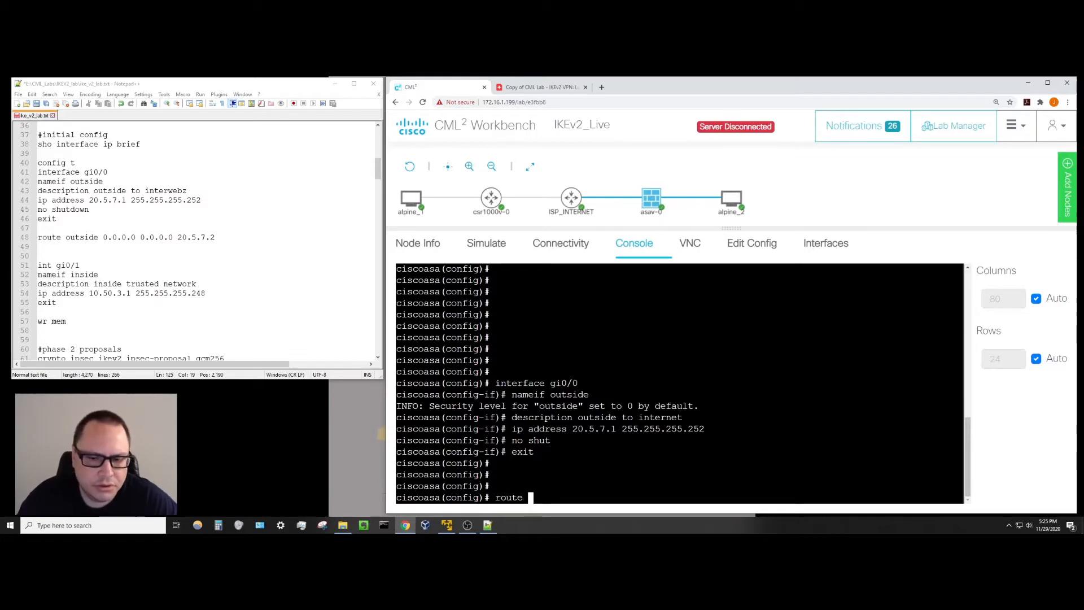
text(outside )
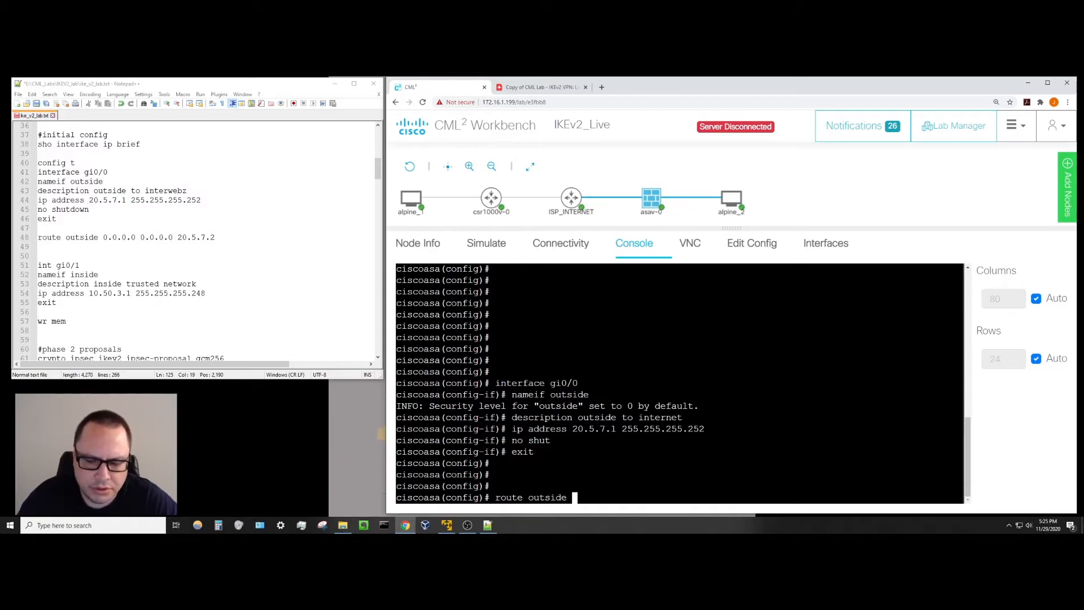
text(0.0)
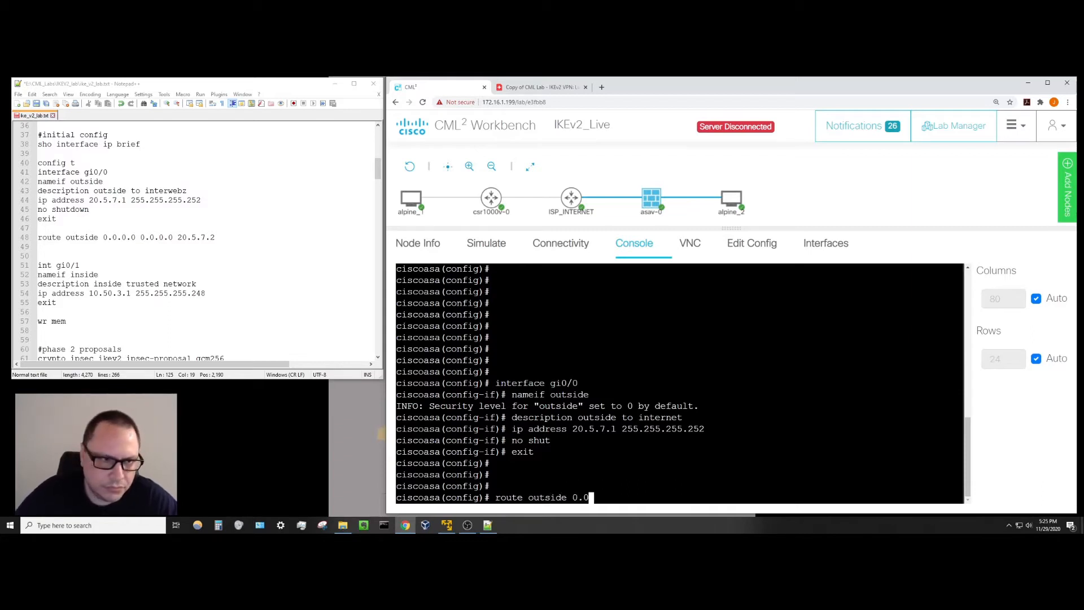
text(.0.0 )
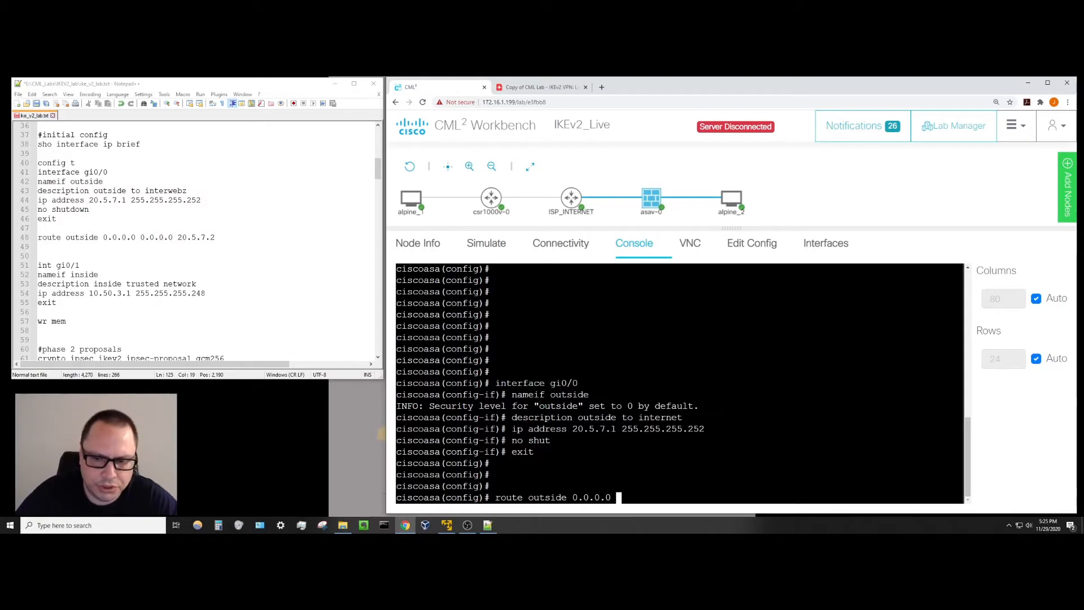
text(0.0.)
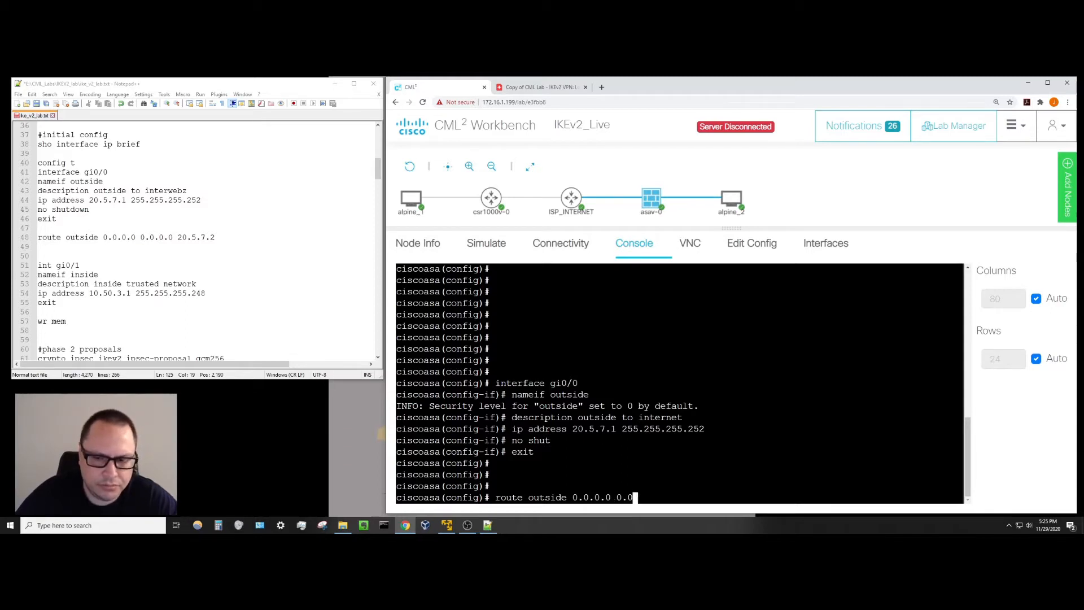
text(0.0 )
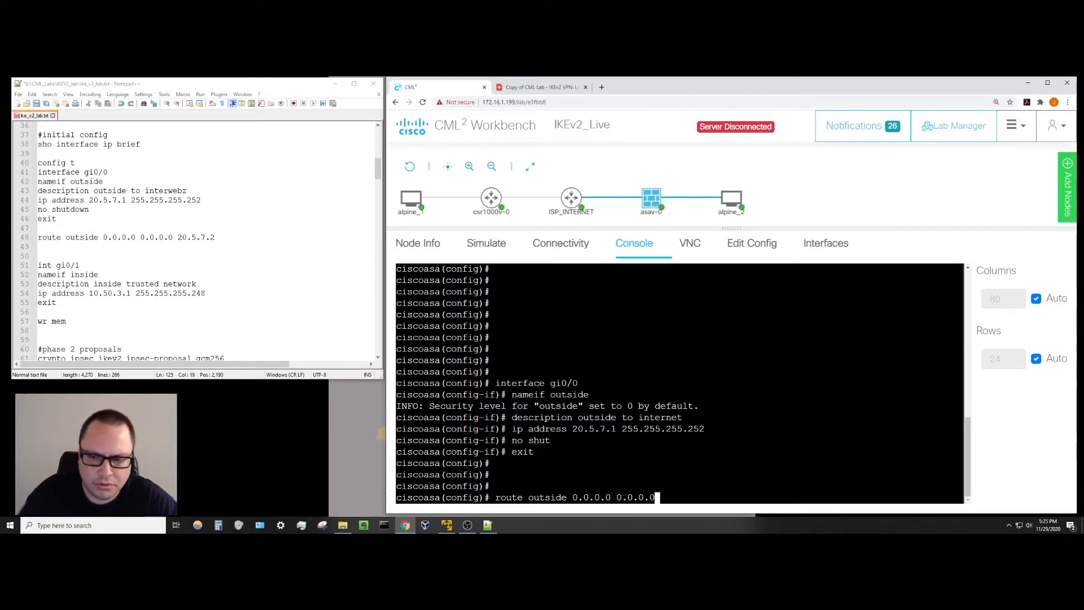
text(20.5)
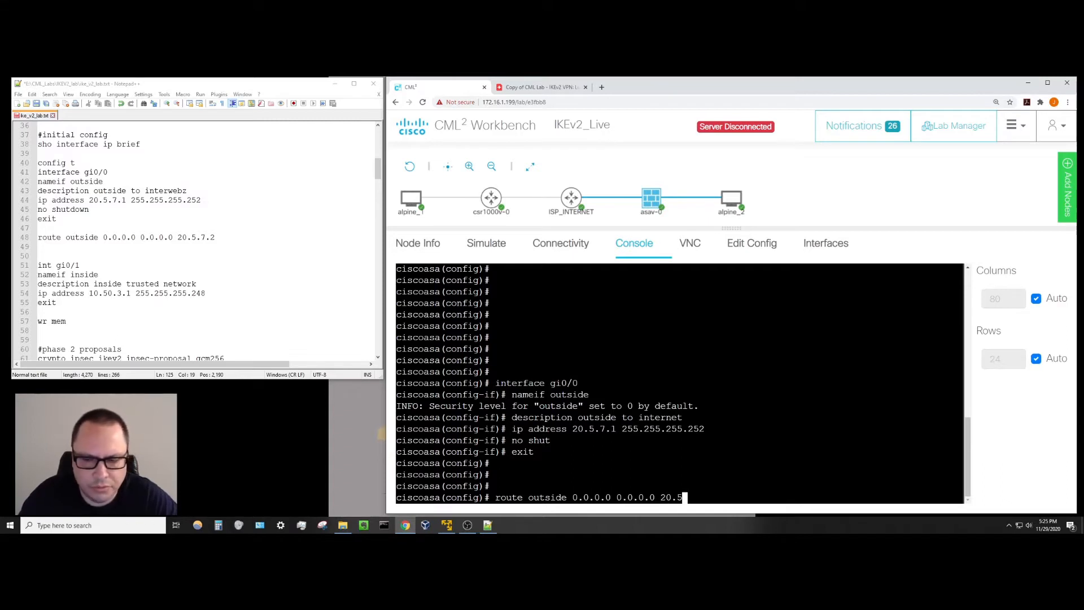
text(.7.2)
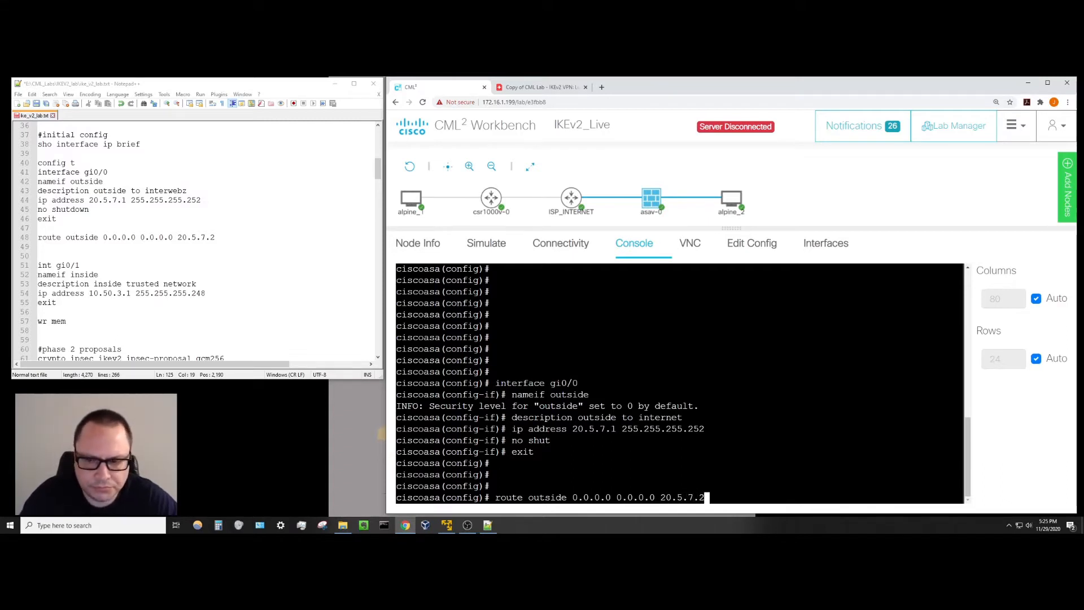
key(Return)
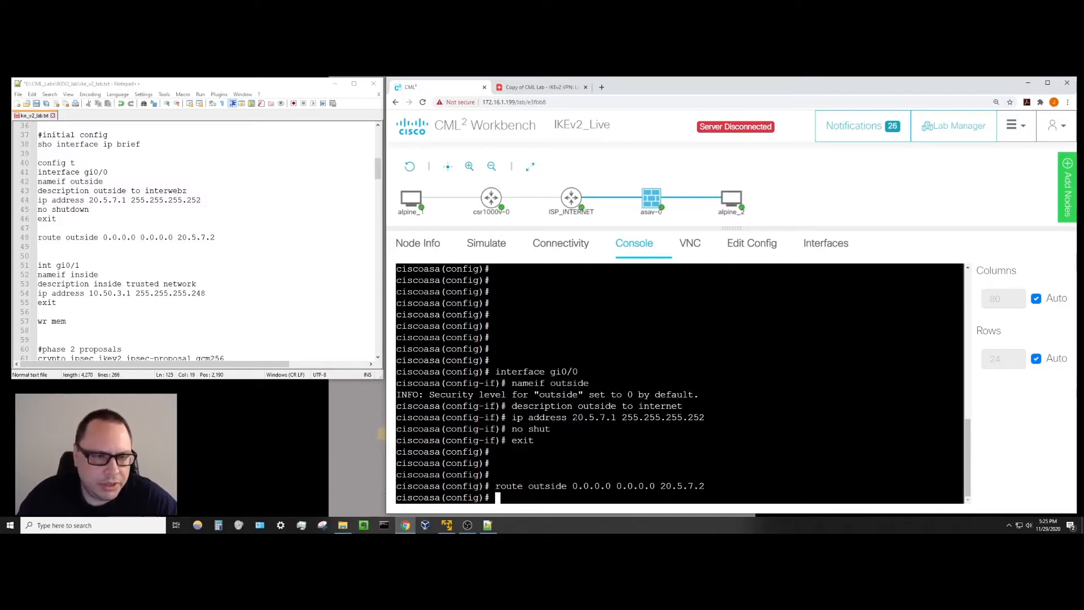
key(Return)
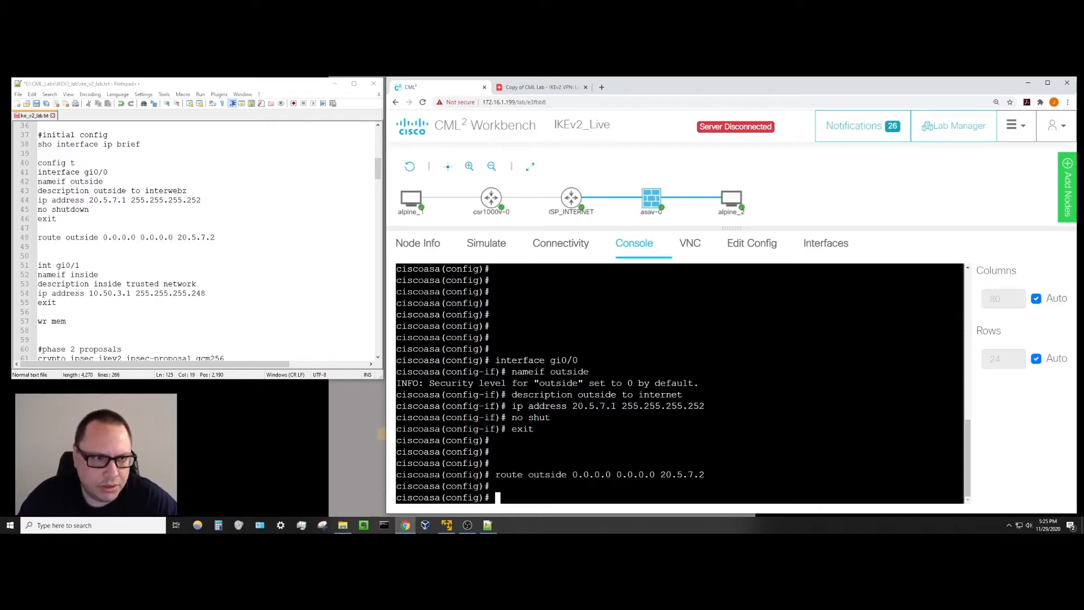
text(int )
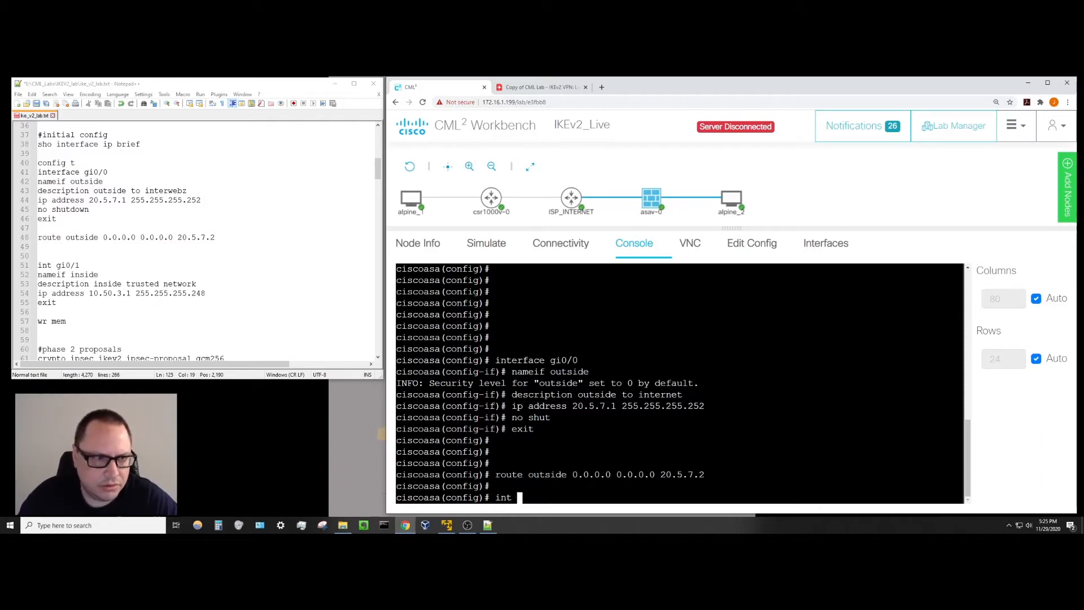
text(gi0/1)
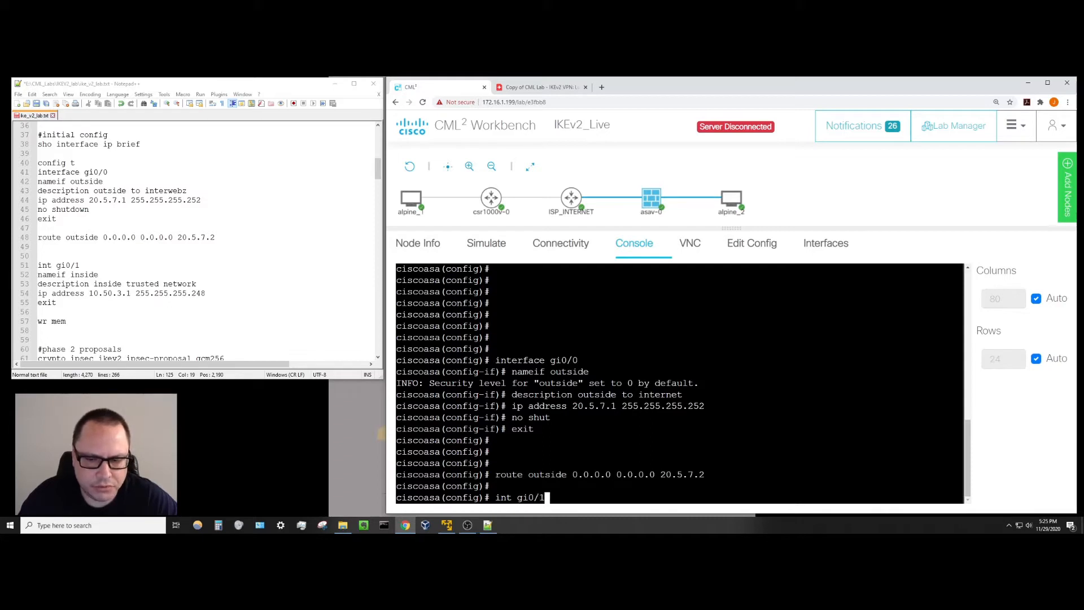
On gi0/1, set nameif inside, description 'inside trusted network', and address 10.50.3.1 255.255.255.248.
key(Return)
text(name)
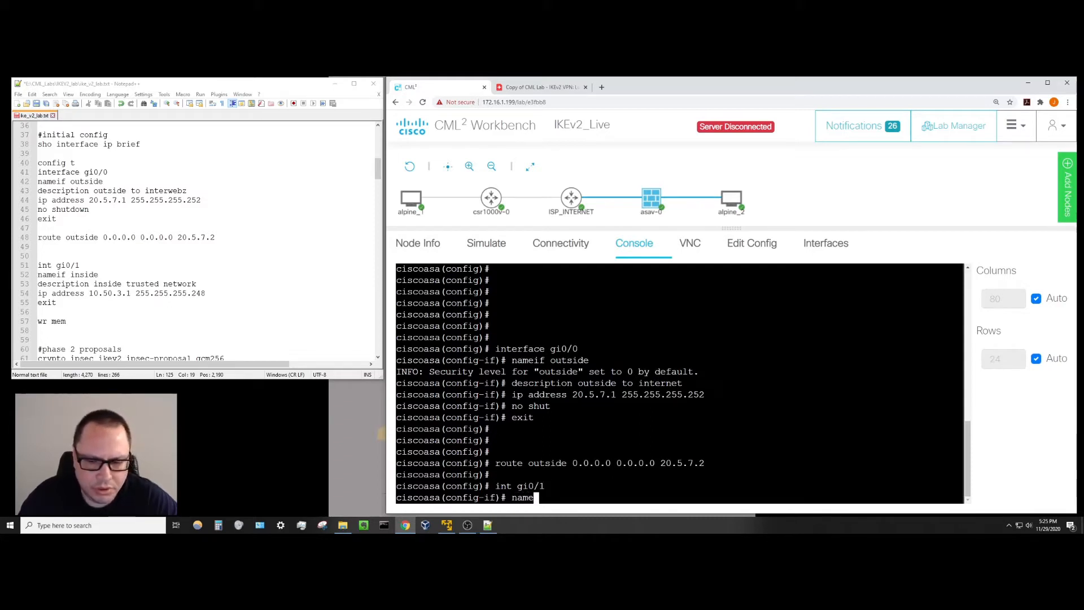
text(if inside)
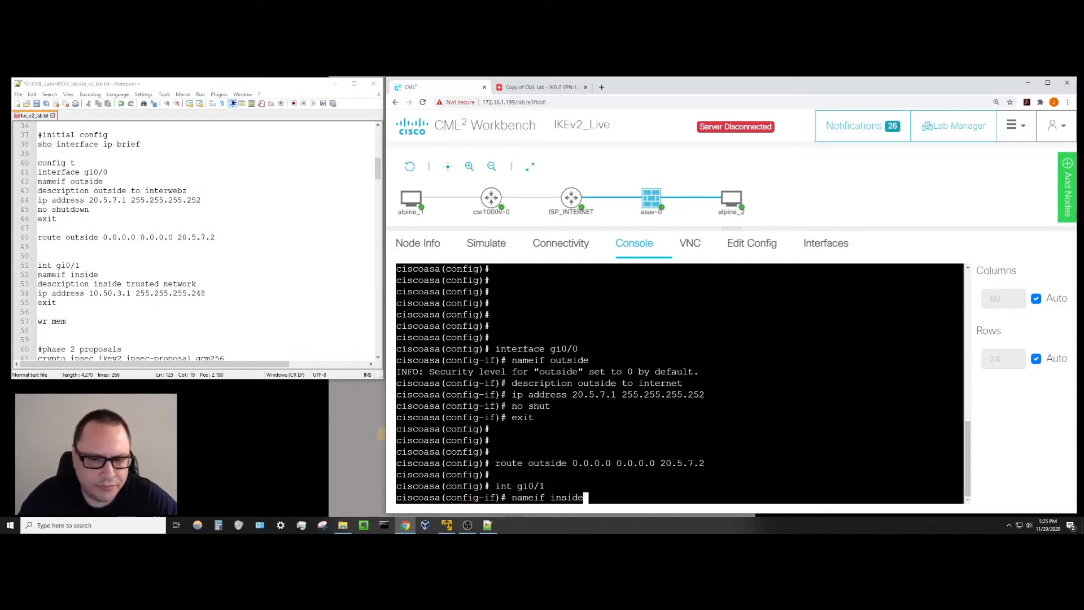
key(Return)
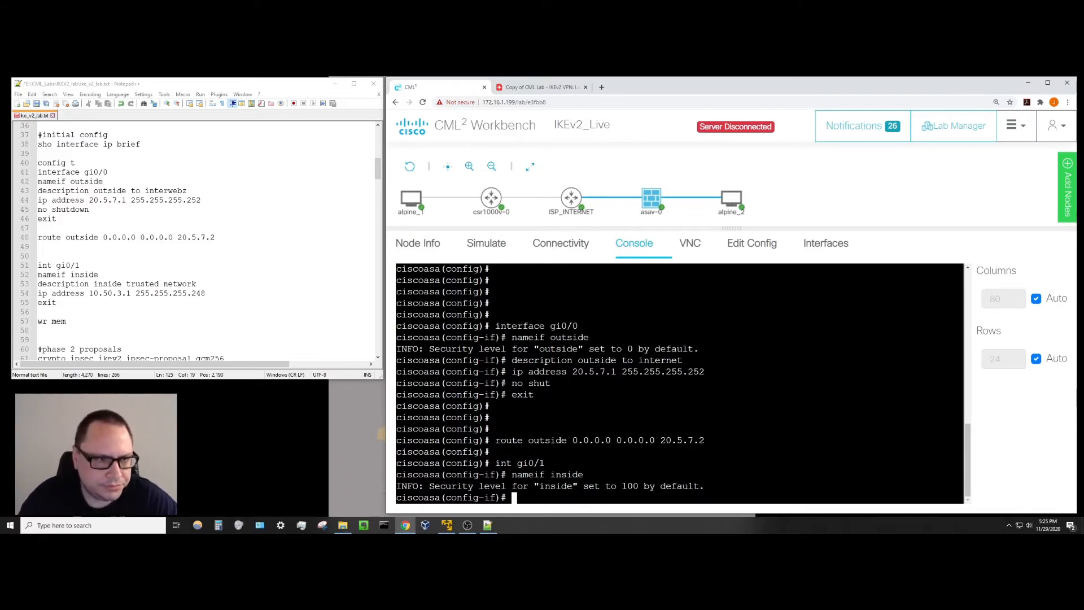
text(descr)
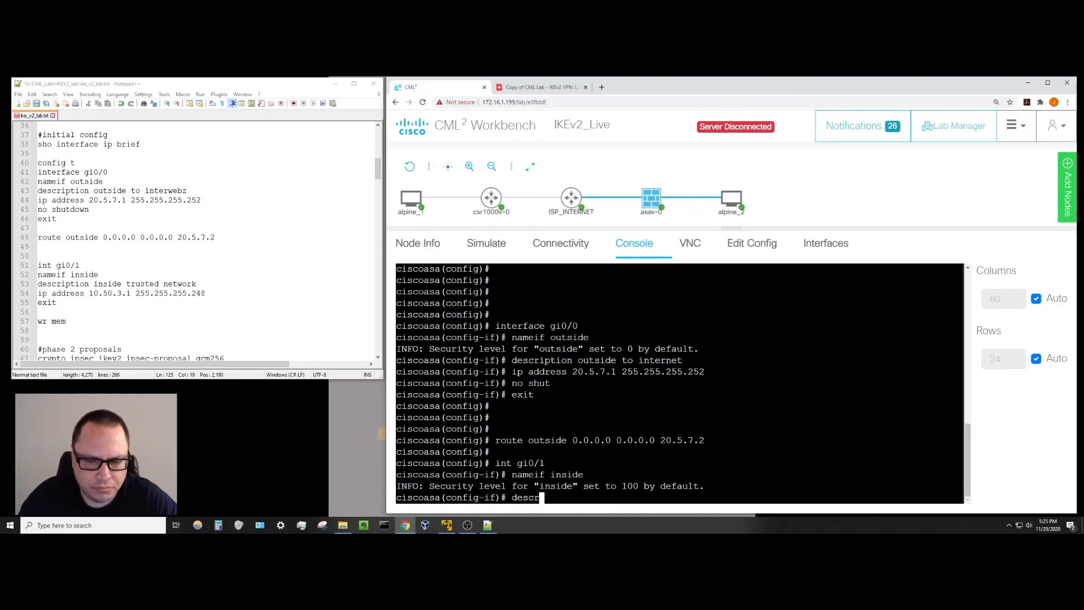
text(iption inside )
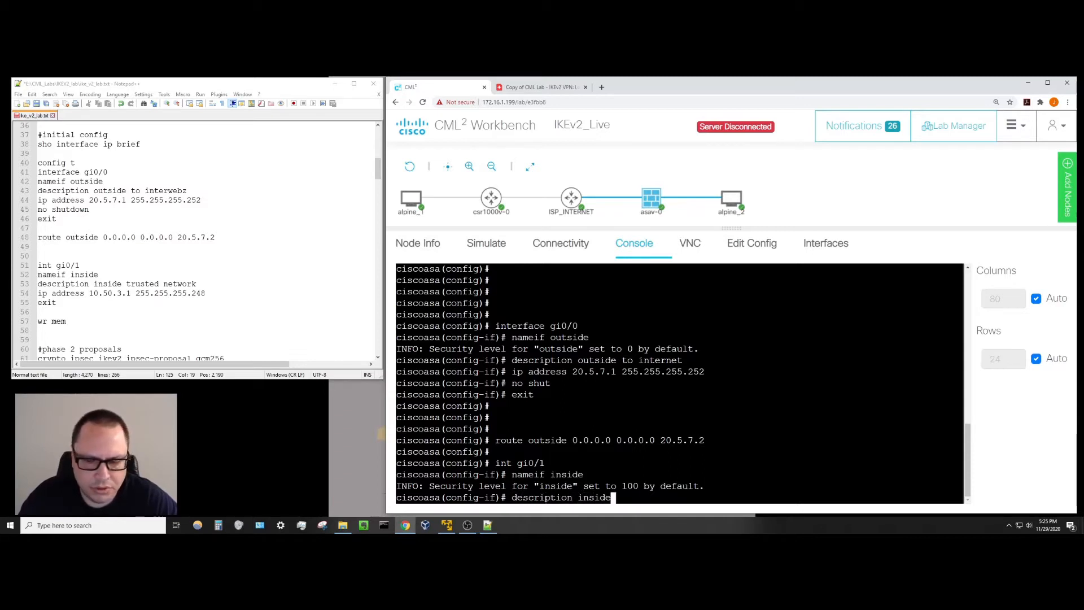
text(trusted netowr)
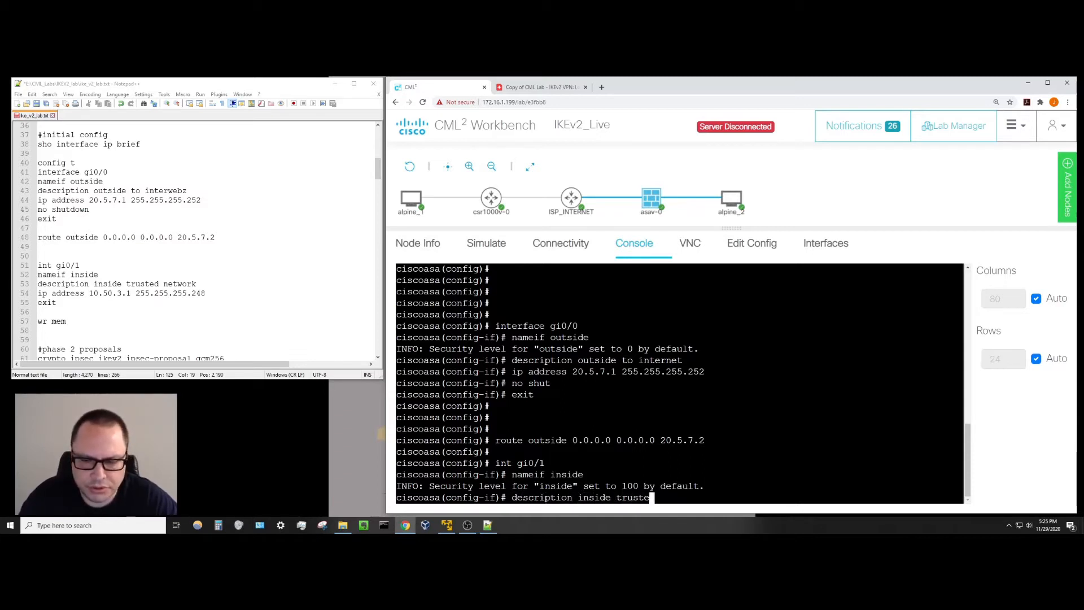
key(BackSpace)
key(BackSpace)
key(BackSpace)
text(work)
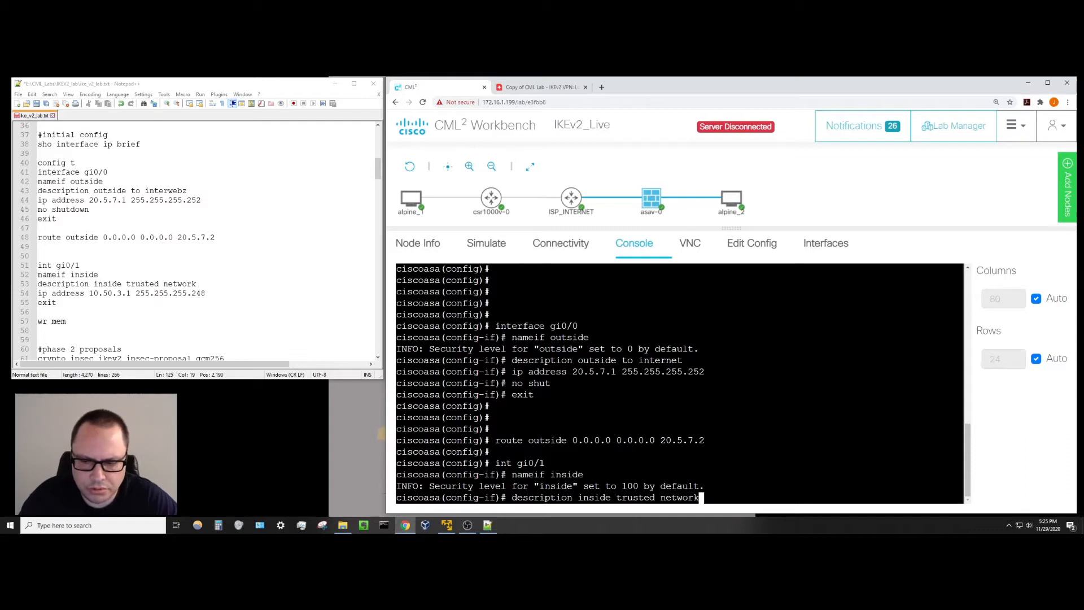
key(Return)
text(ip a)
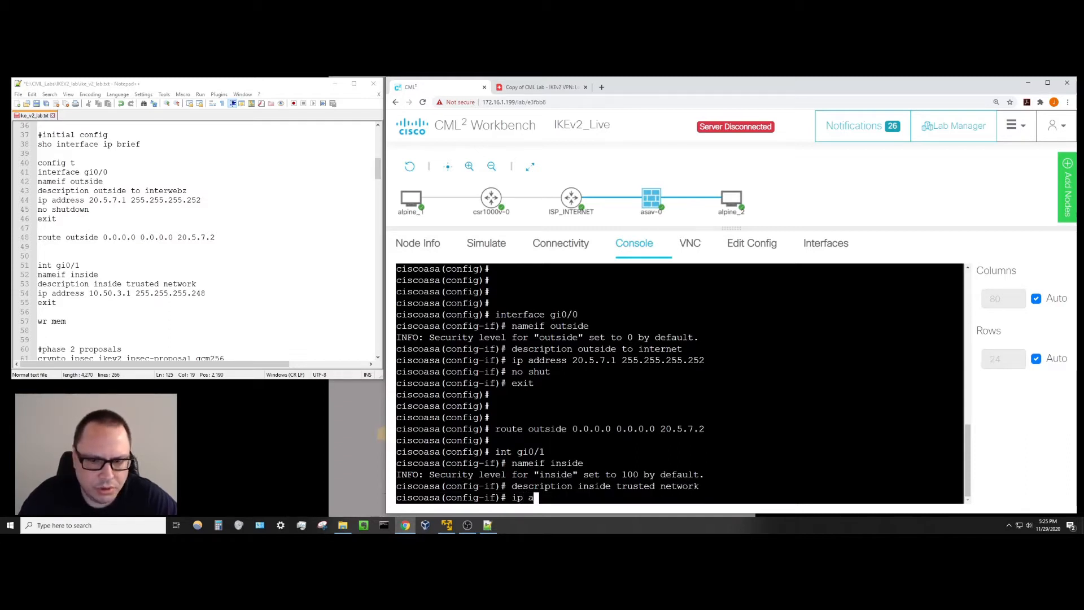
text(ddress 10.50)
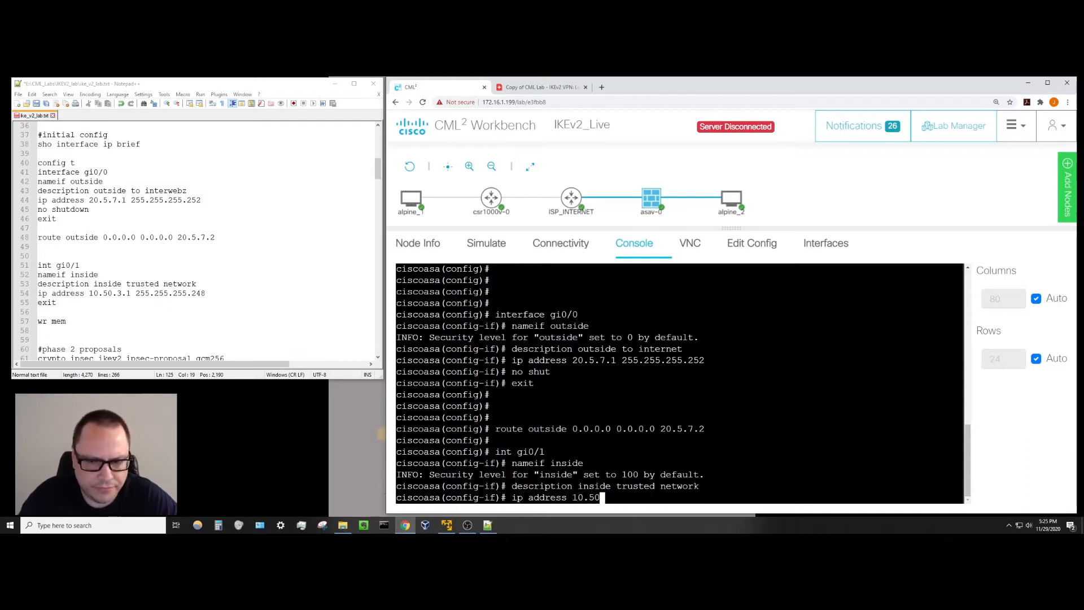
text(.3.1)
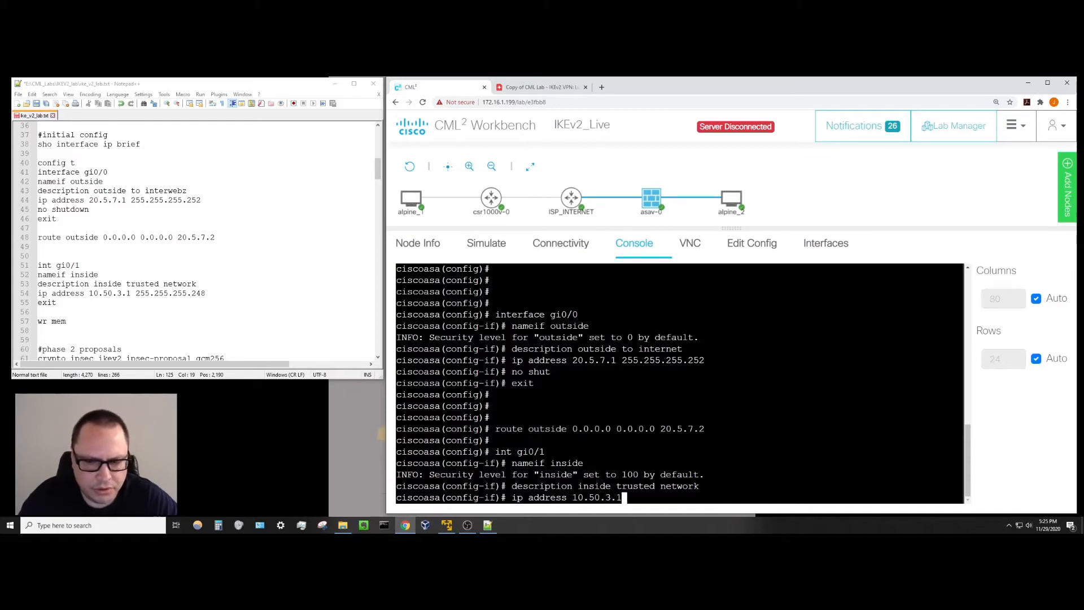
text( 255.255)
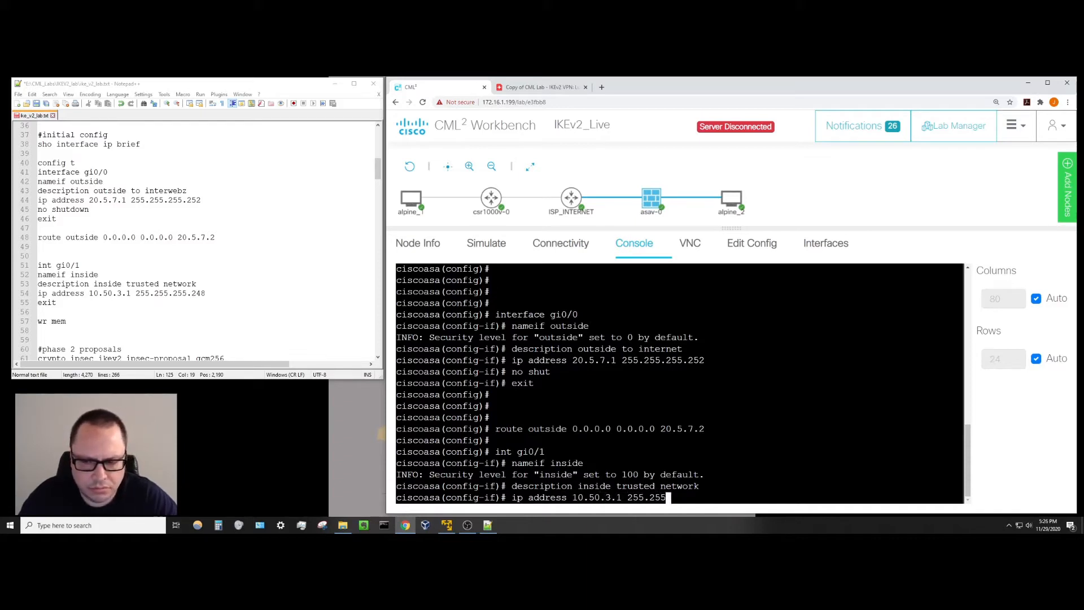
text(.255.248)
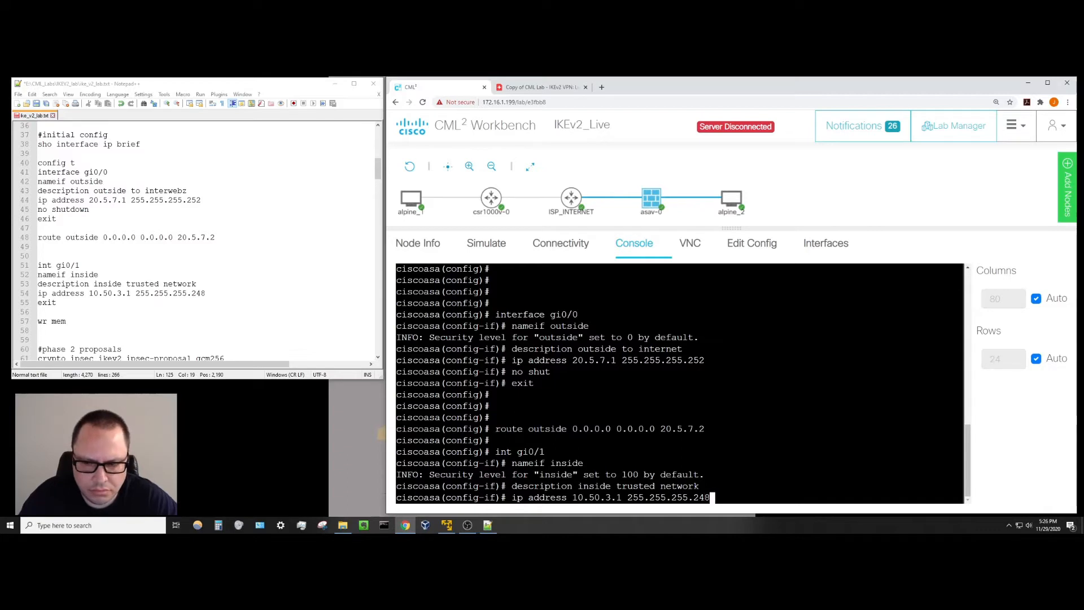
key(Return)
key(Return)
key(Return)
Exit interface mode, save the ASA configuration with wr mem, and switch to csr1000v-0.
text(exit)
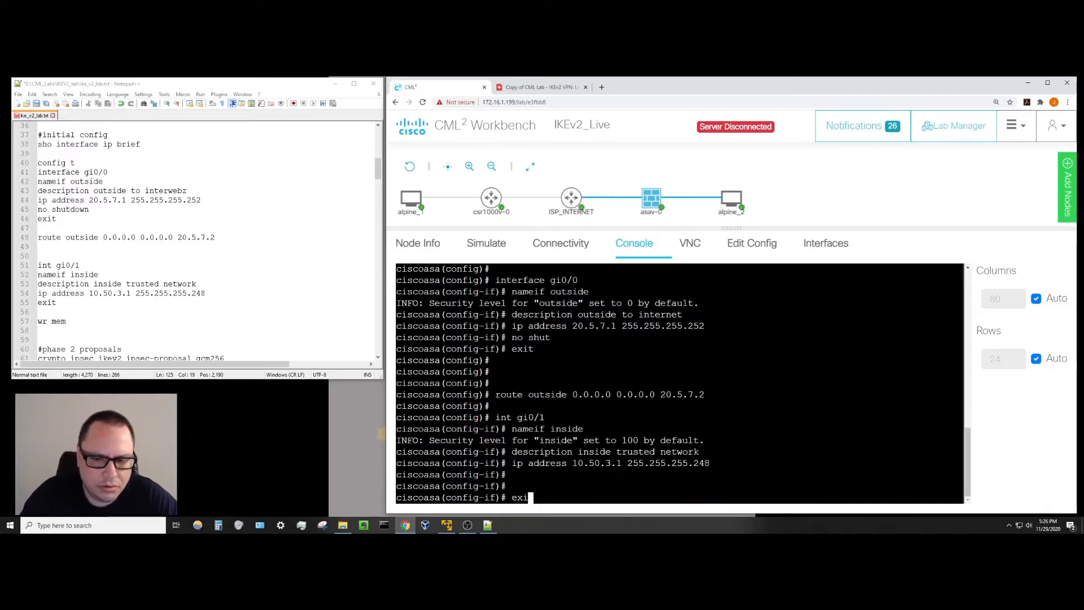
key(Return)
key(Return)
key(Return)
key(Return)
text(wr mem)
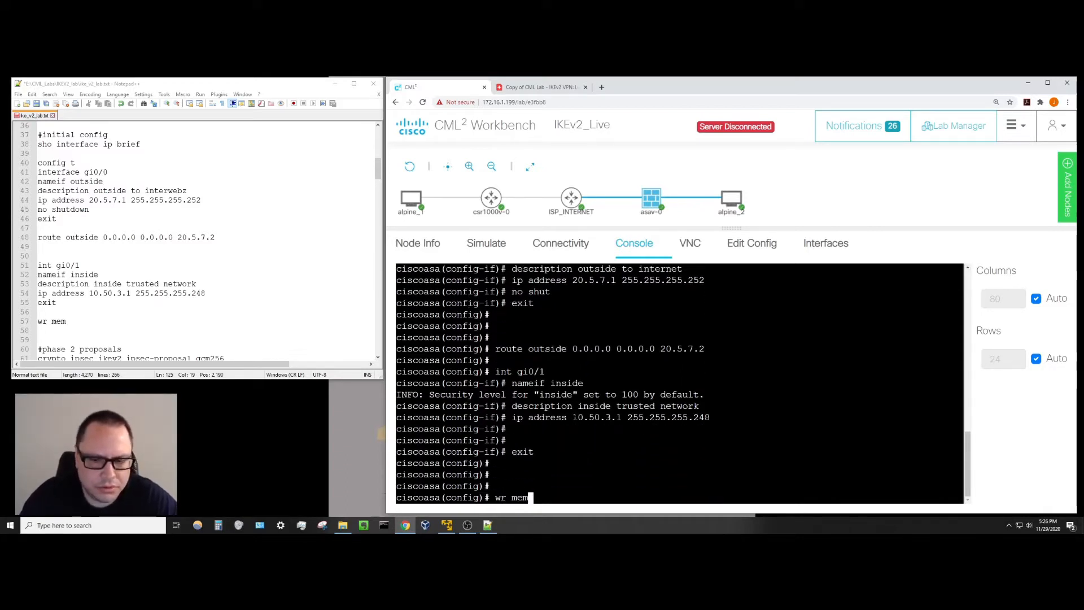
key(Return)
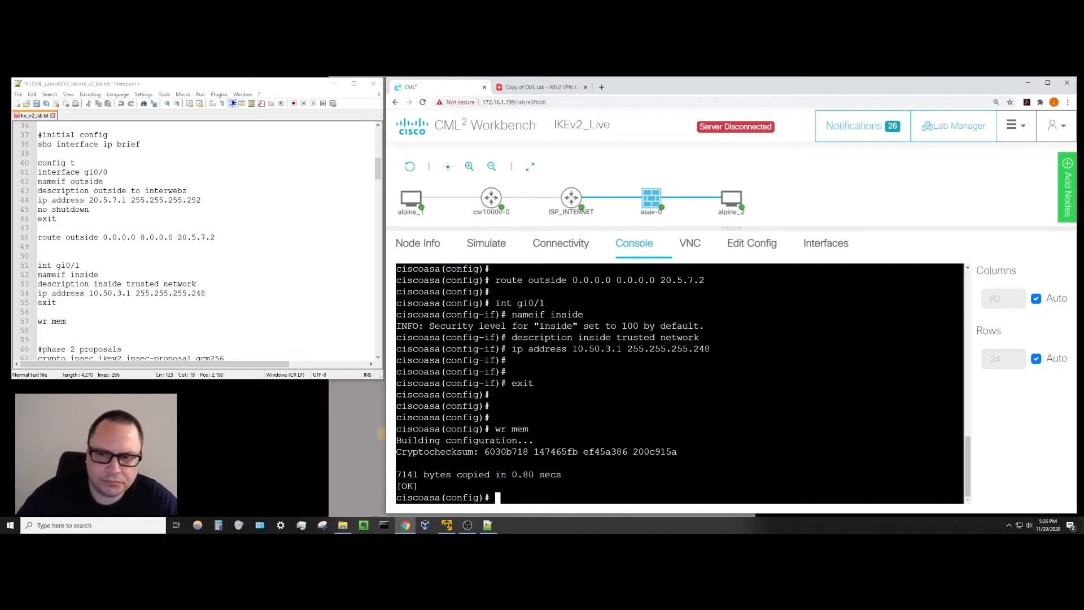
click(490, 198)
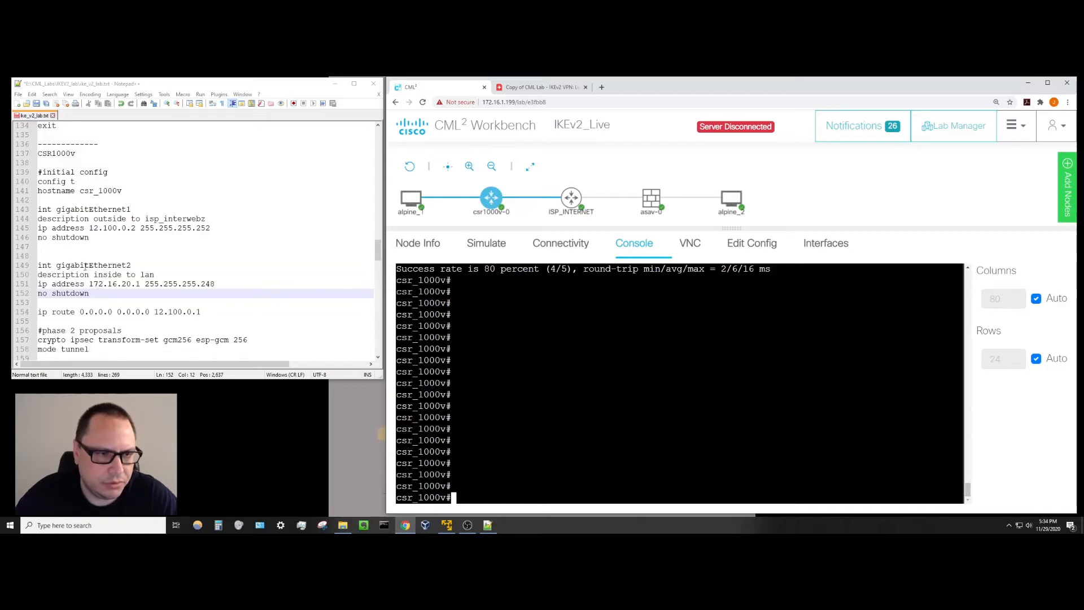
Highlight the 'no shutdown' lines under gigabitEthernet1 and gigabitEthernet2 in the notes, then return to the console.
drag(95, 237, 38, 237)
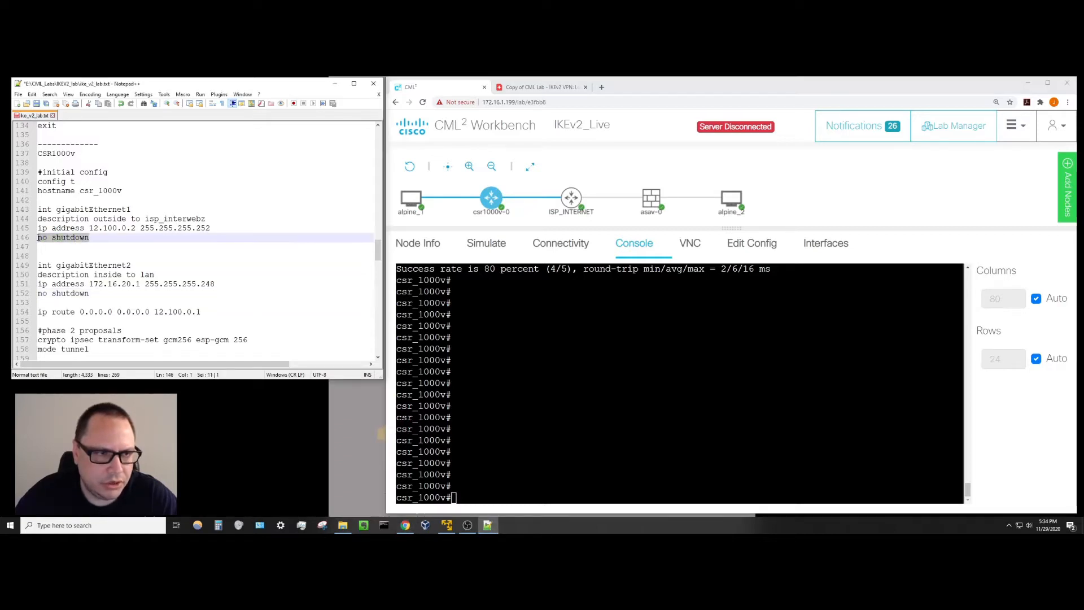
drag(89, 294, 43, 293)
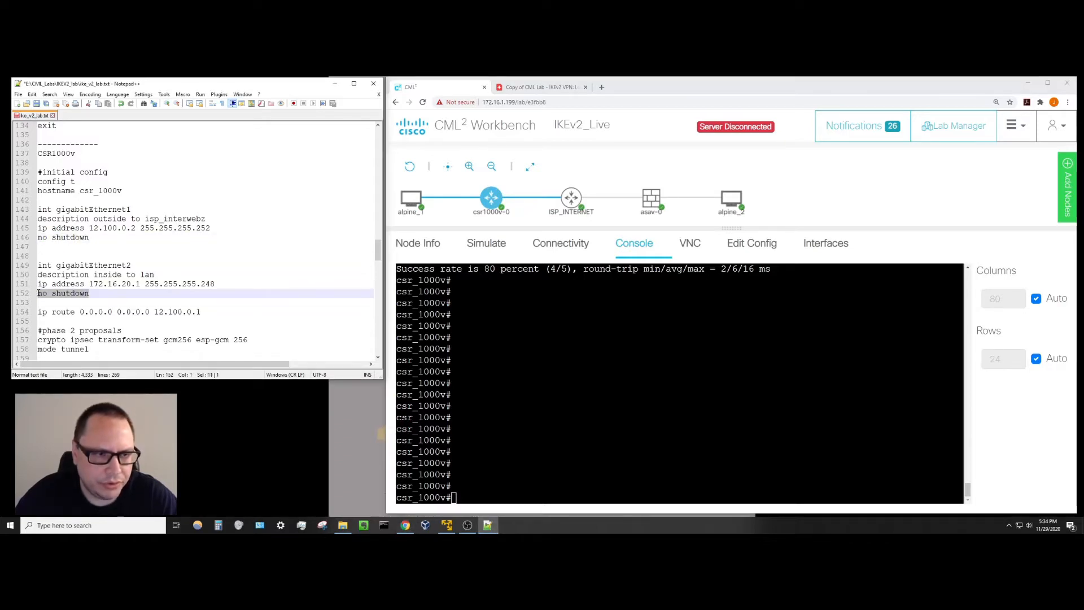
key(alt+Tab)
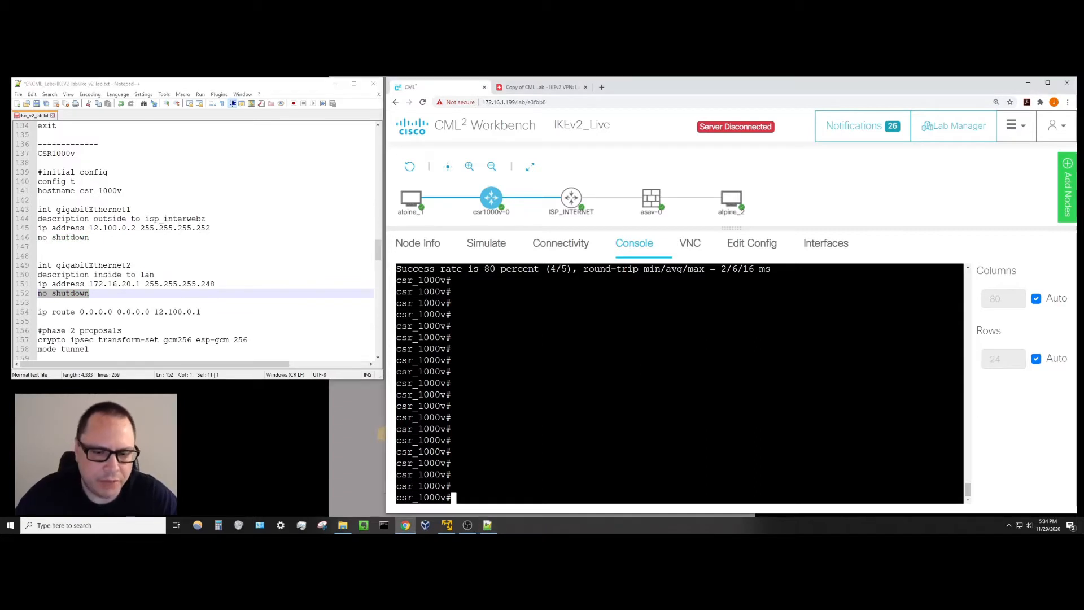
Check csr1000v interface status with 'sho ip int br'.
text(sho ip )
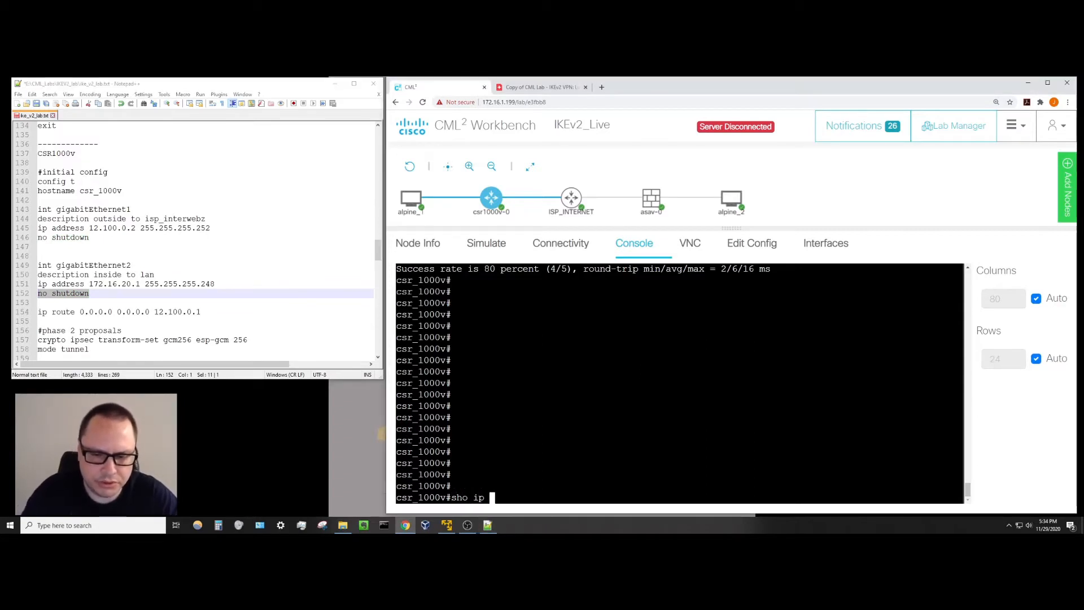
text(int br)
key(Return)
key(Return)
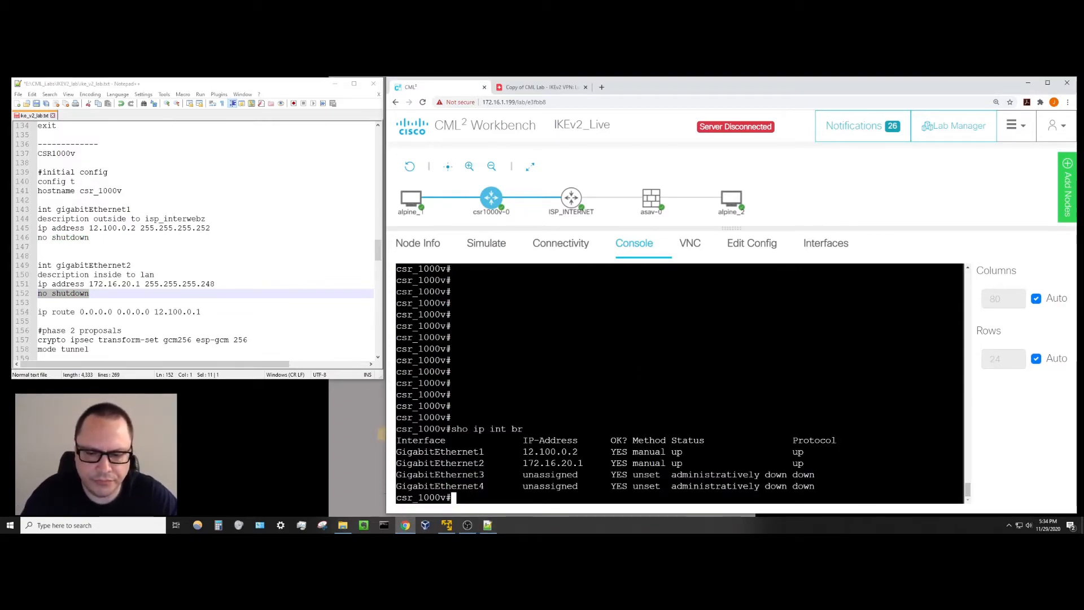
key(Return)
key(Return)
key(Return)
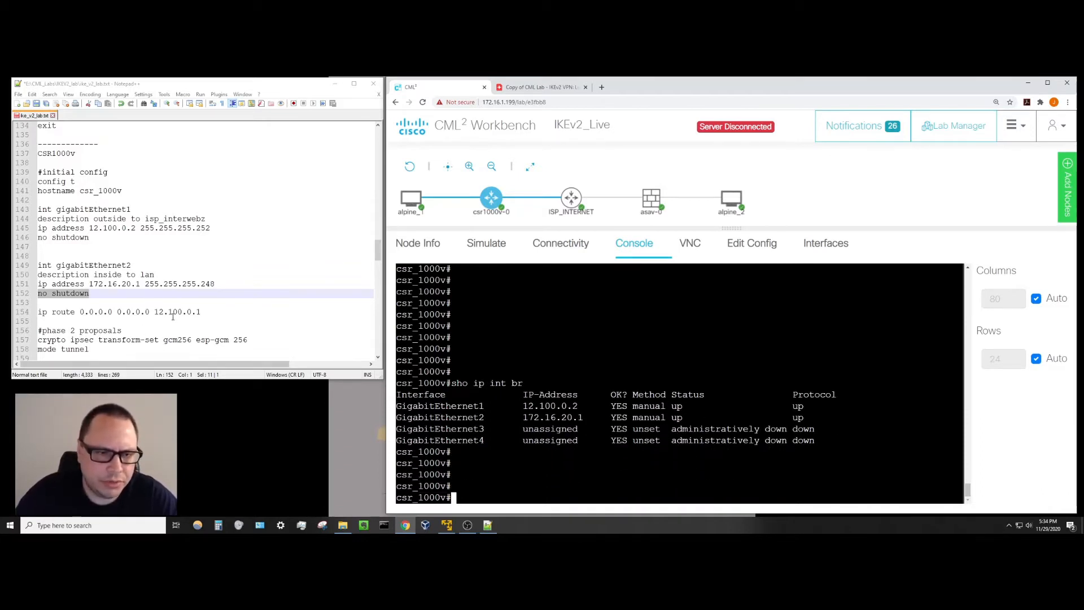
Review the default route line in the notes and display the routing table with 'sho ip route'.
drag(206, 311, 37, 311)
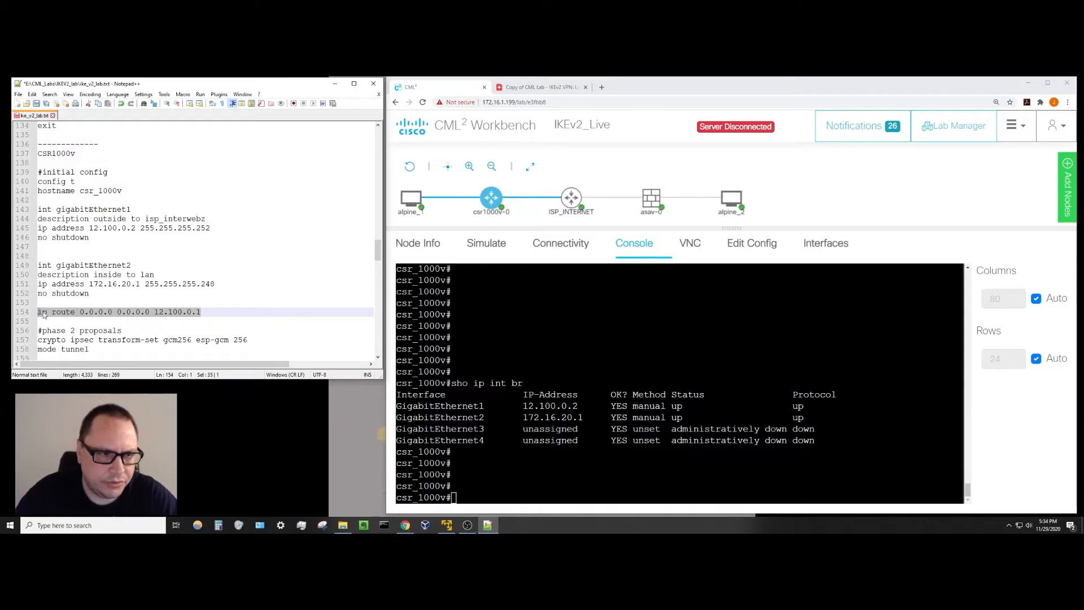
click(223, 315)
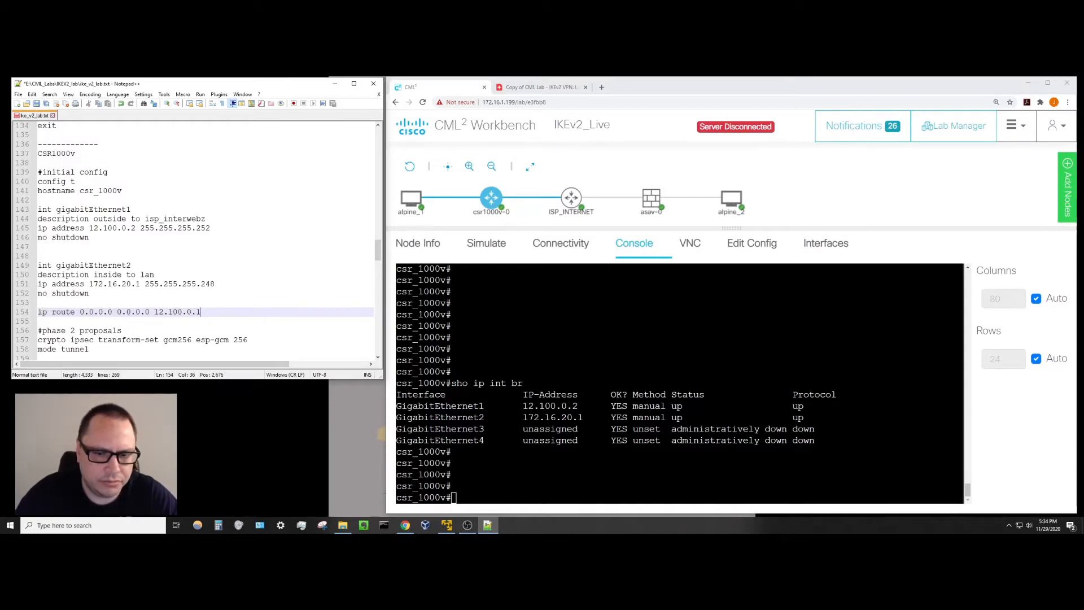
key(alt+Tab)
text(sho i)
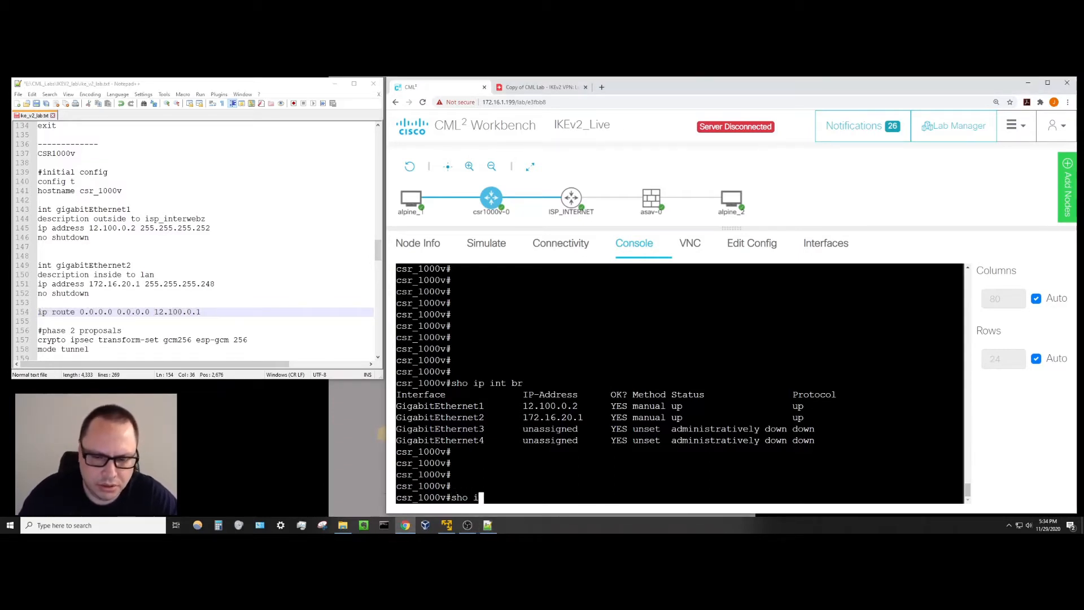
text(p route)
key(Return)
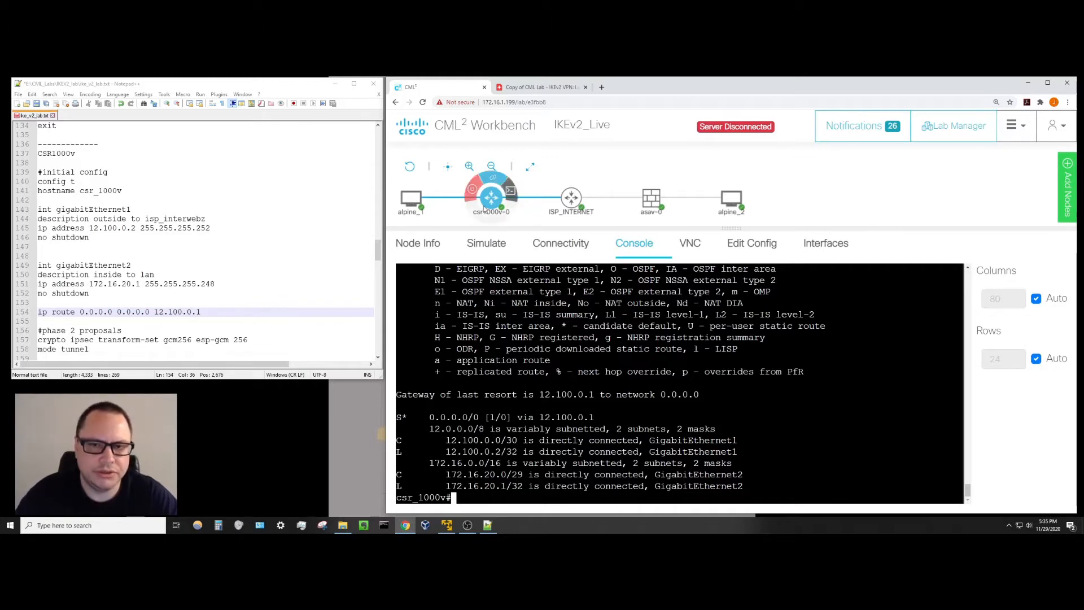
Switch between the router console and the Lucidspark lab diagram to find the ASAv outside address.
click(541, 90)
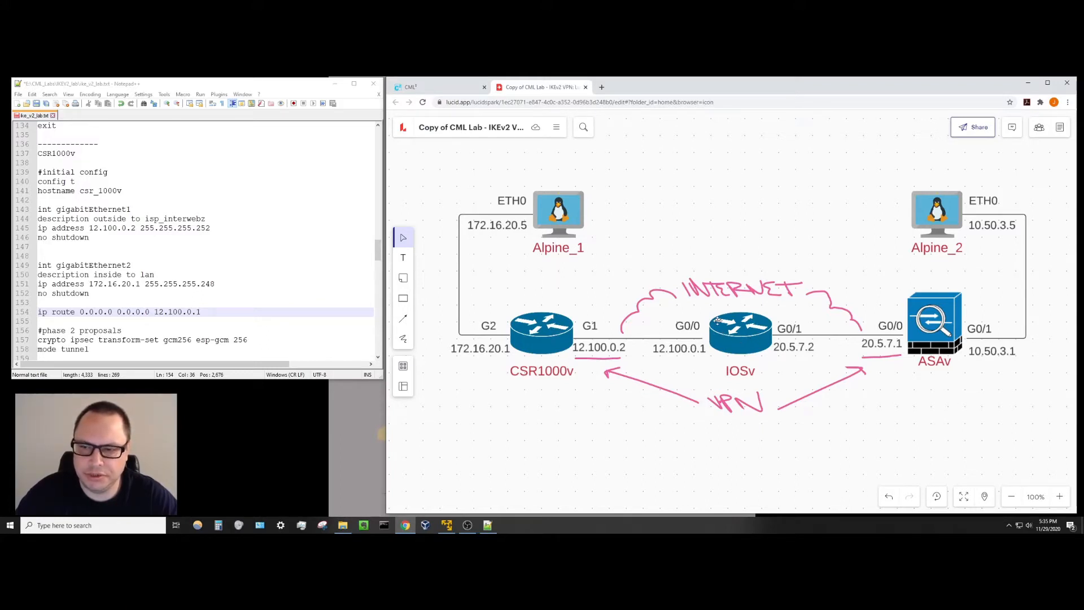
click(431, 89)
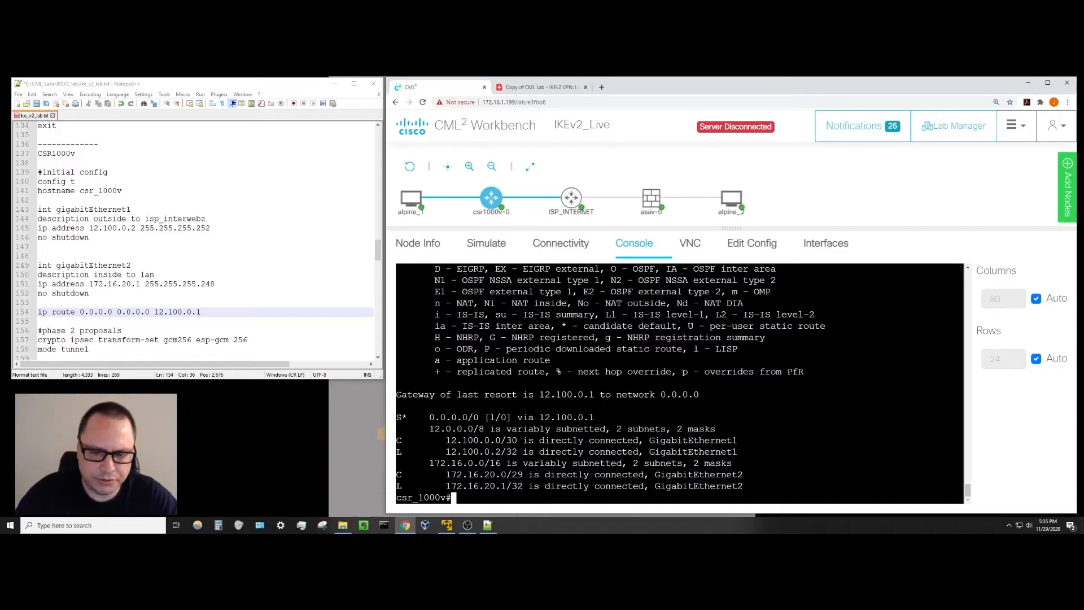
key(Return)
key(Return)
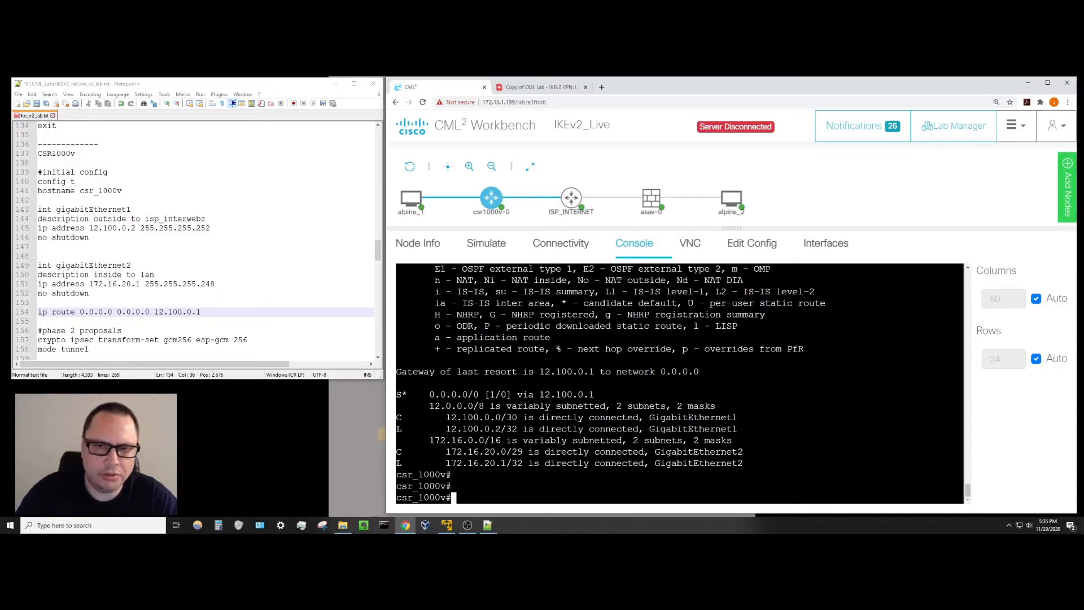
click(515, 88)
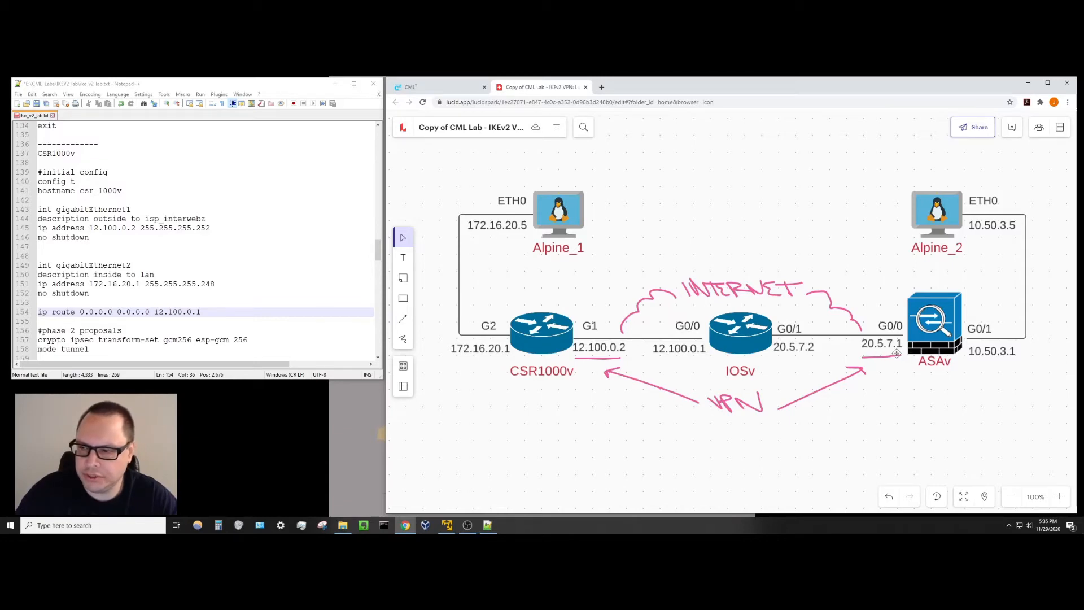
click(449, 87)
Ping the ASAv outside address 20.5.7.1 from csr1000v.
text(p)
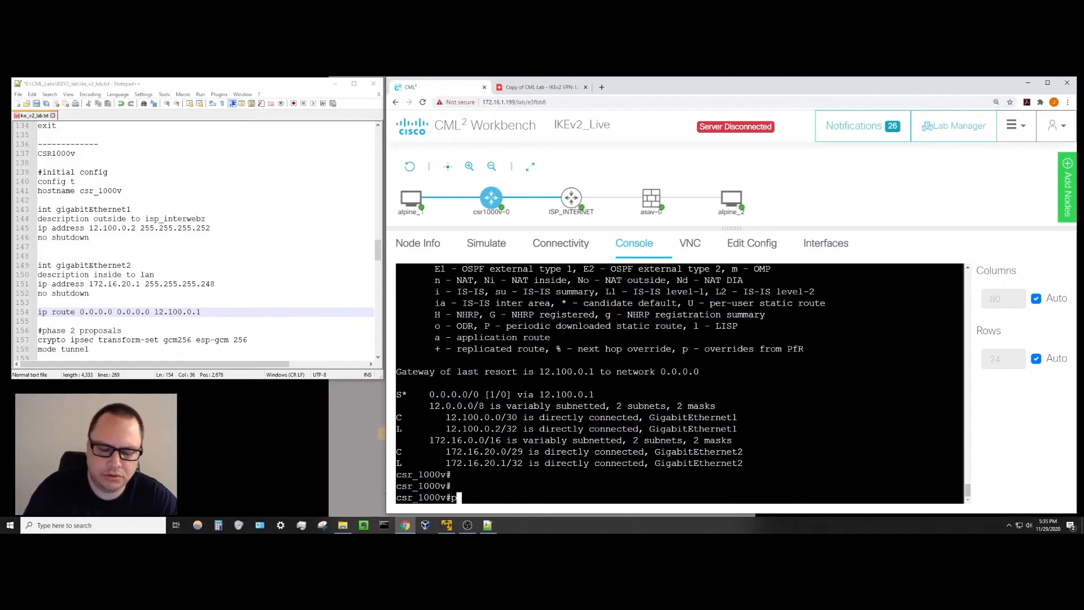
text(ing 20.)
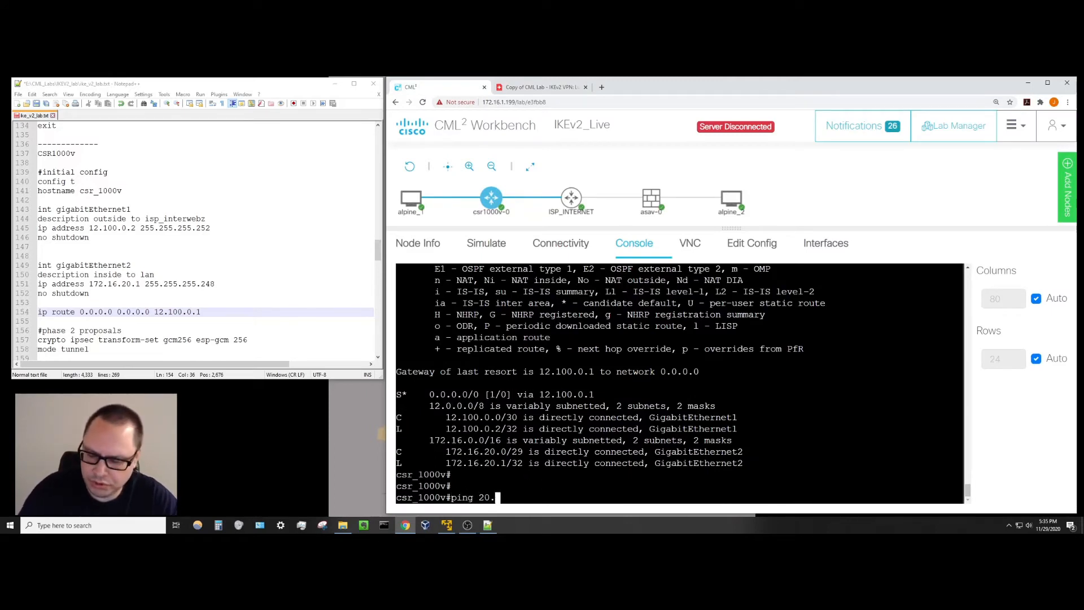
text(5.7.1)
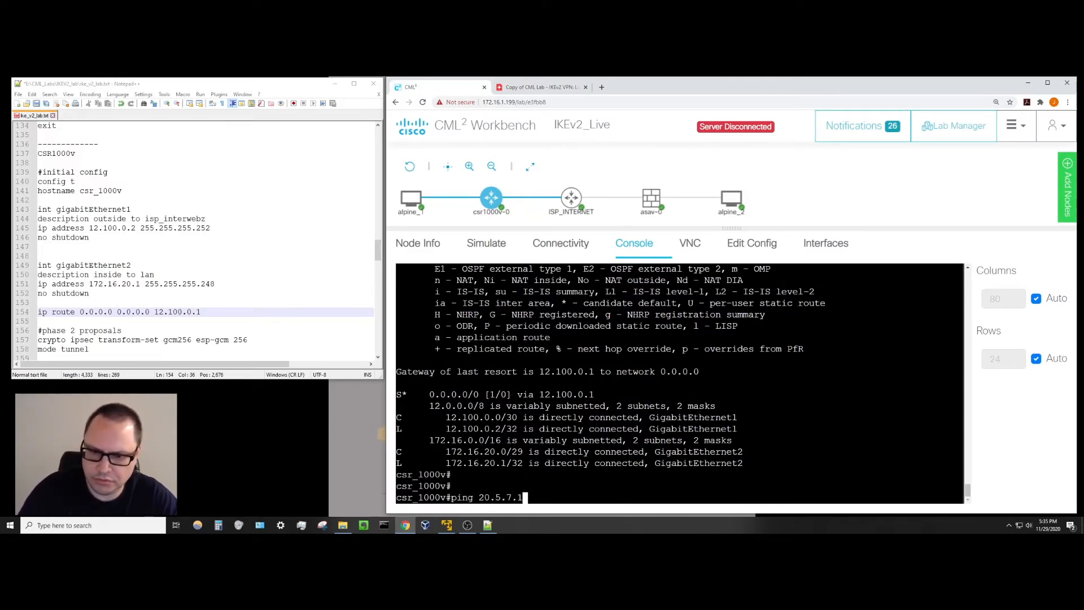
click(563, 90)
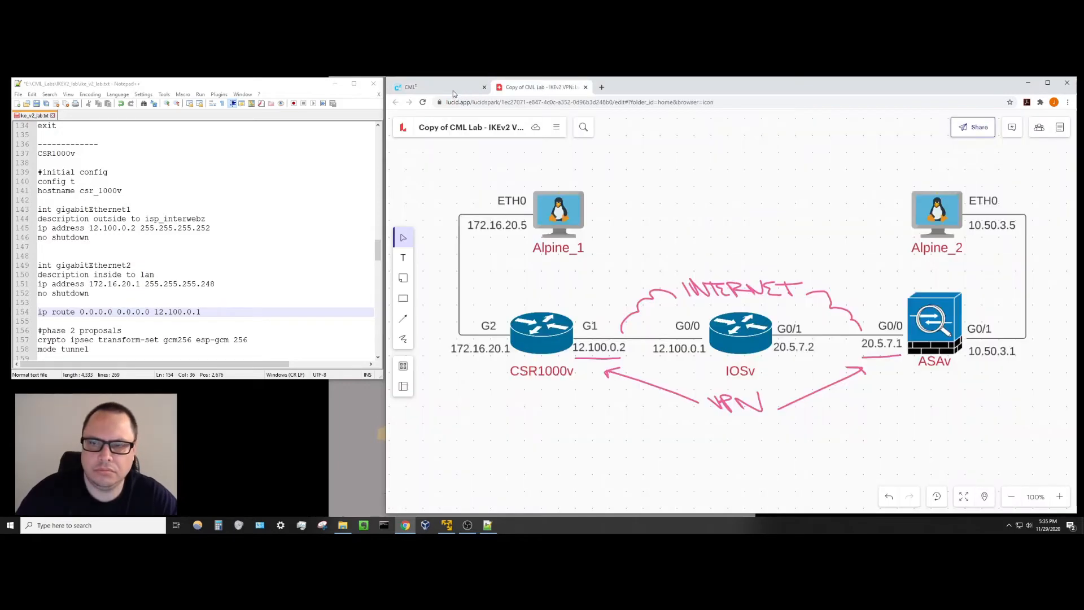
click(452, 89)
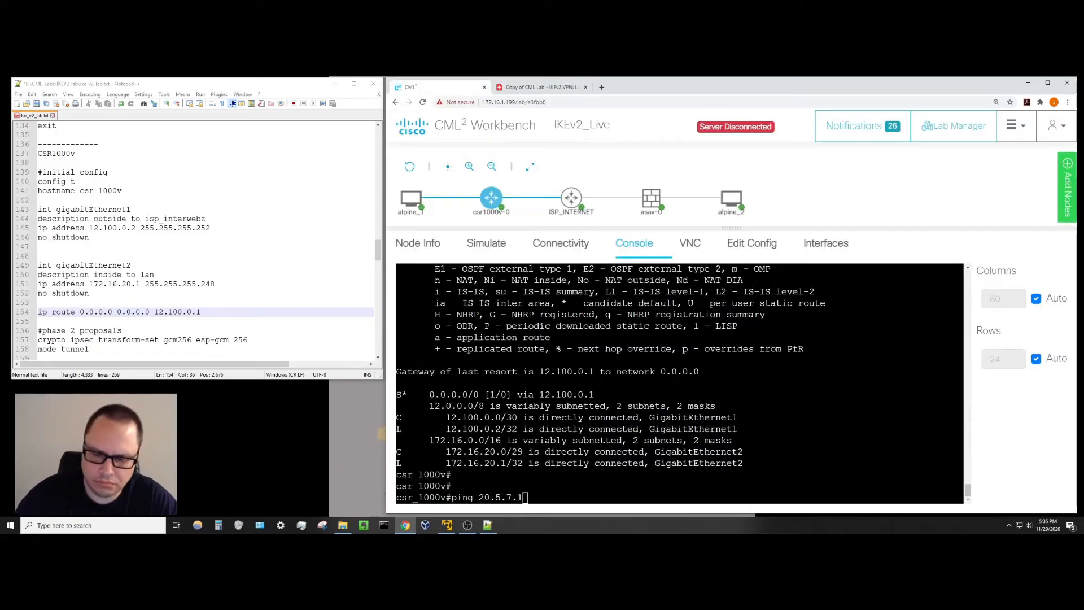
key(Return)
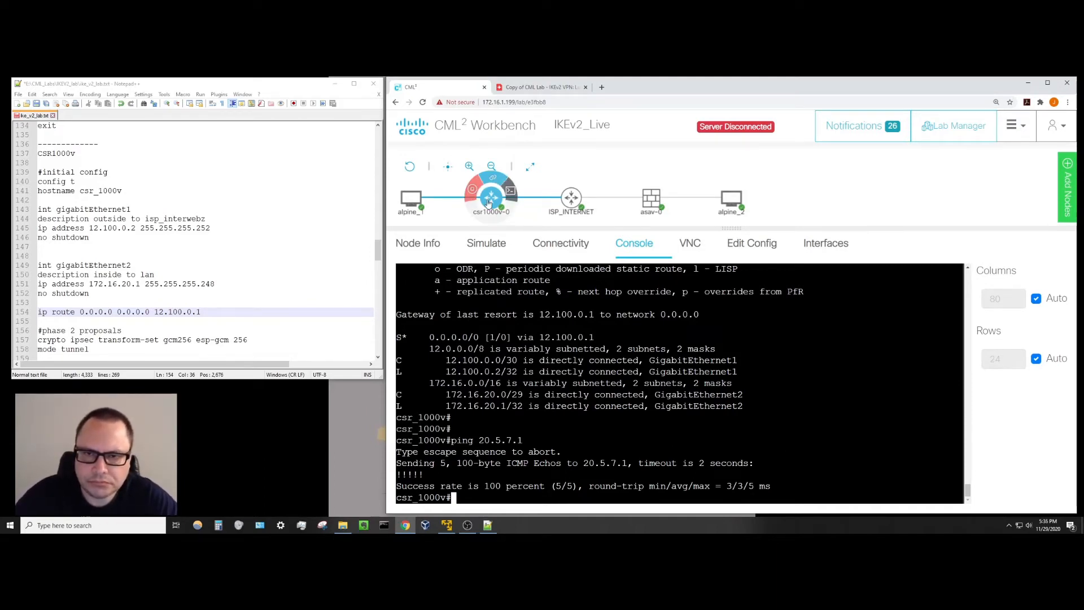
Open the alpine_2 host's console from the topology.
mouse_move(665, 196)
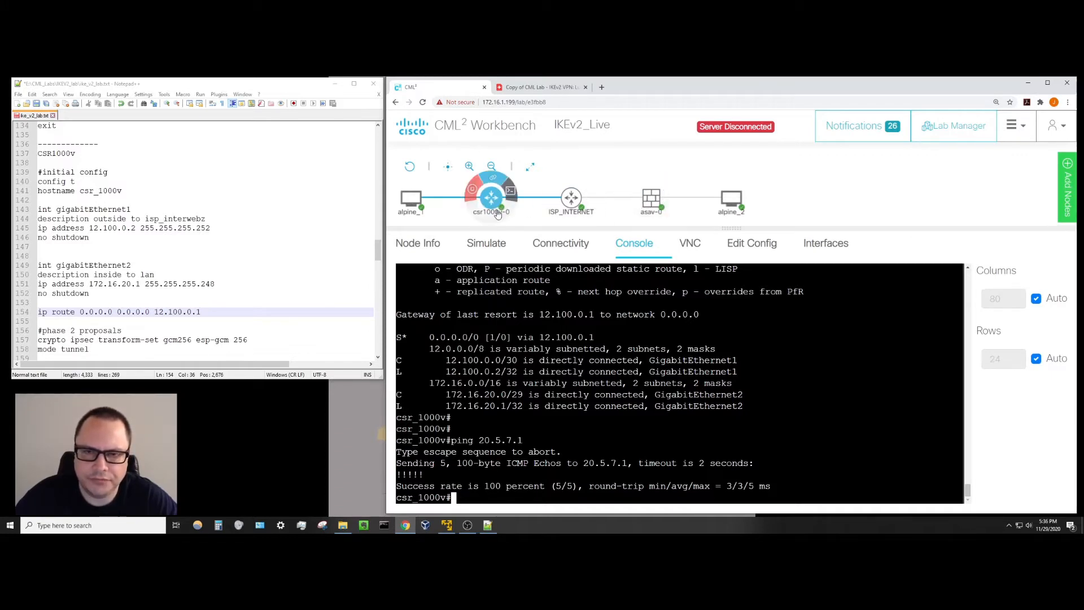
mouse_move(571, 197)
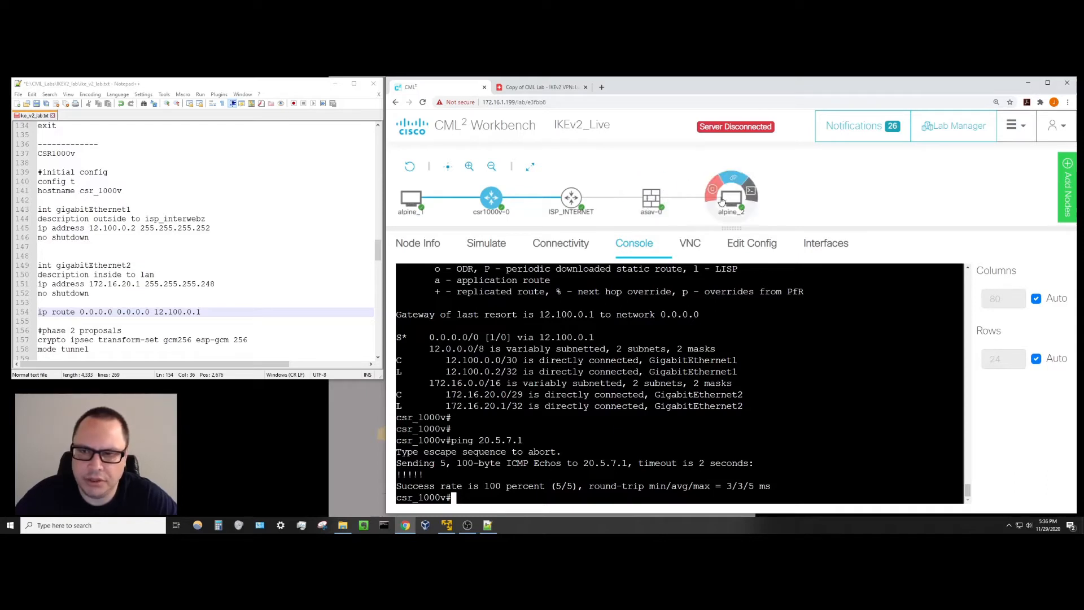
mouse_move(414, 199)
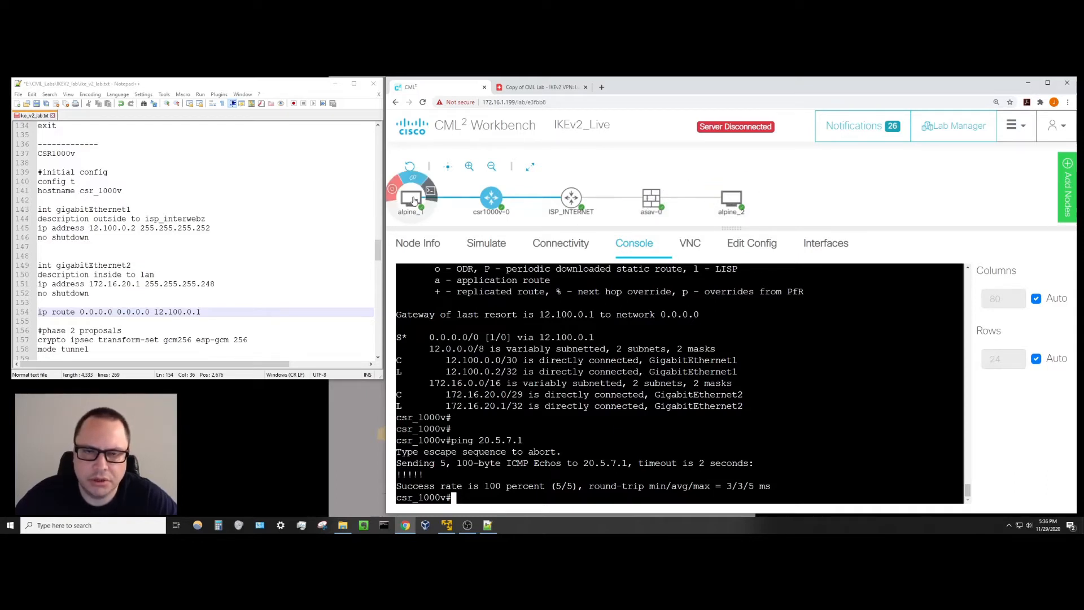
mouse_move(722, 198)
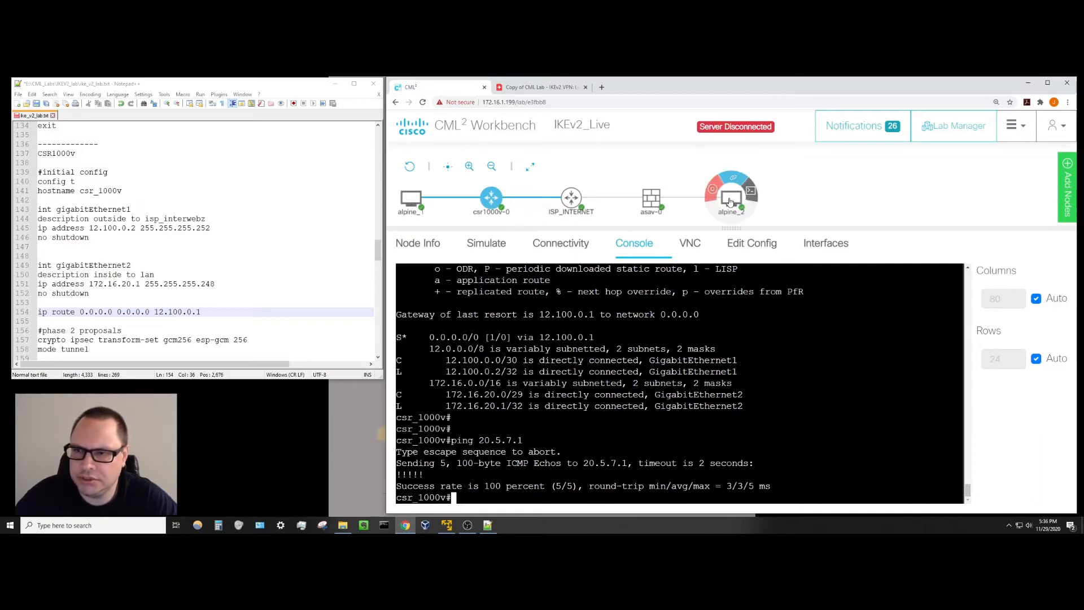
click(749, 193)
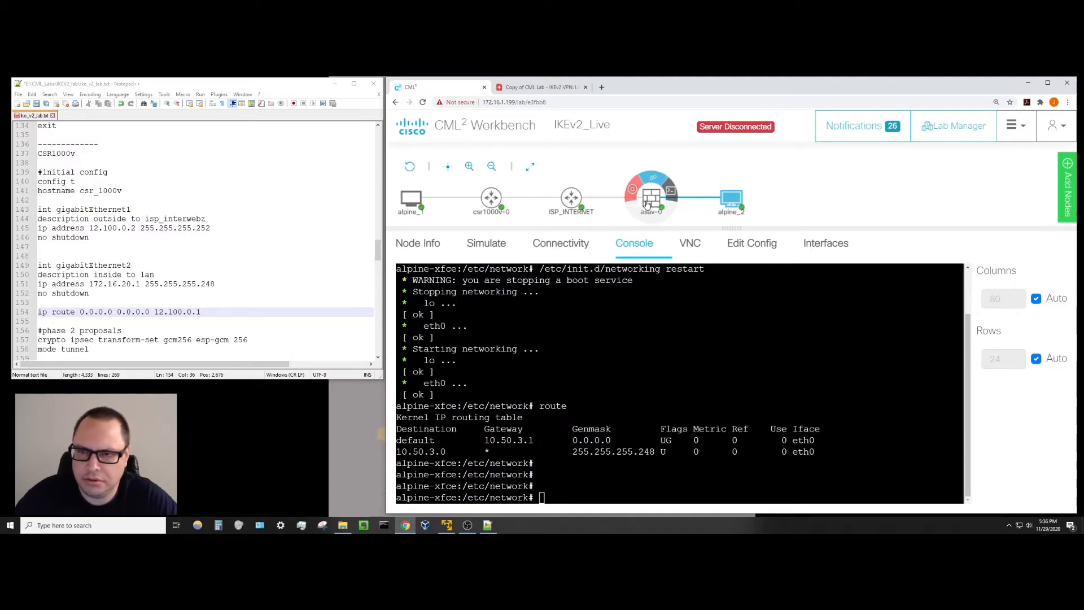
Ping 10.50.3.1 from alpine_2, stop the failing ping, and view the asav-0 interface list.
click(627, 396)
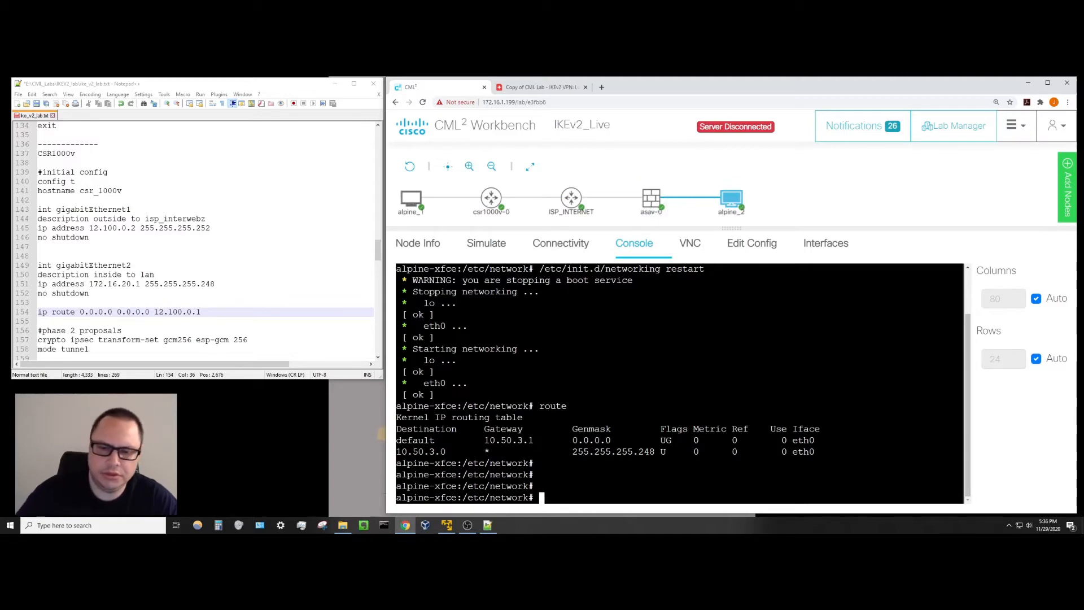
text(ping )
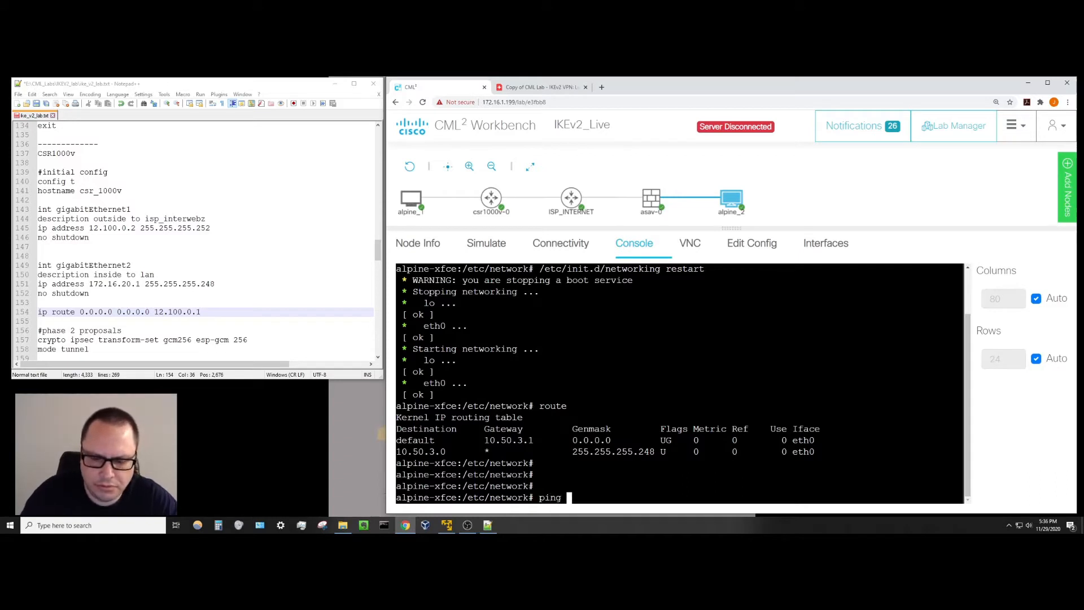
text(10.50.3.1)
key(Return)
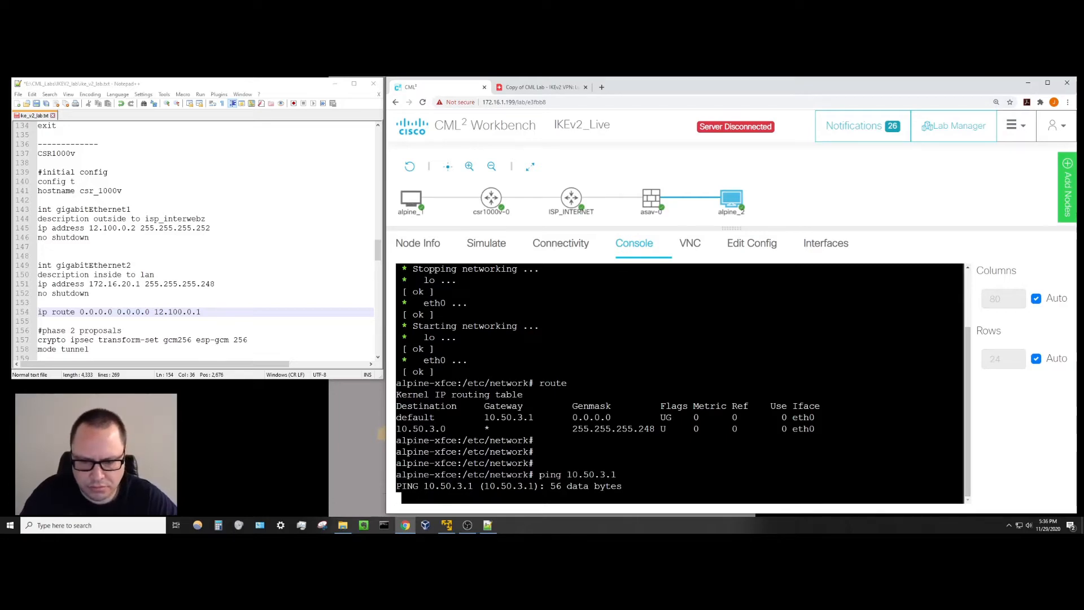
key(ctrl+c)
click(651, 199)
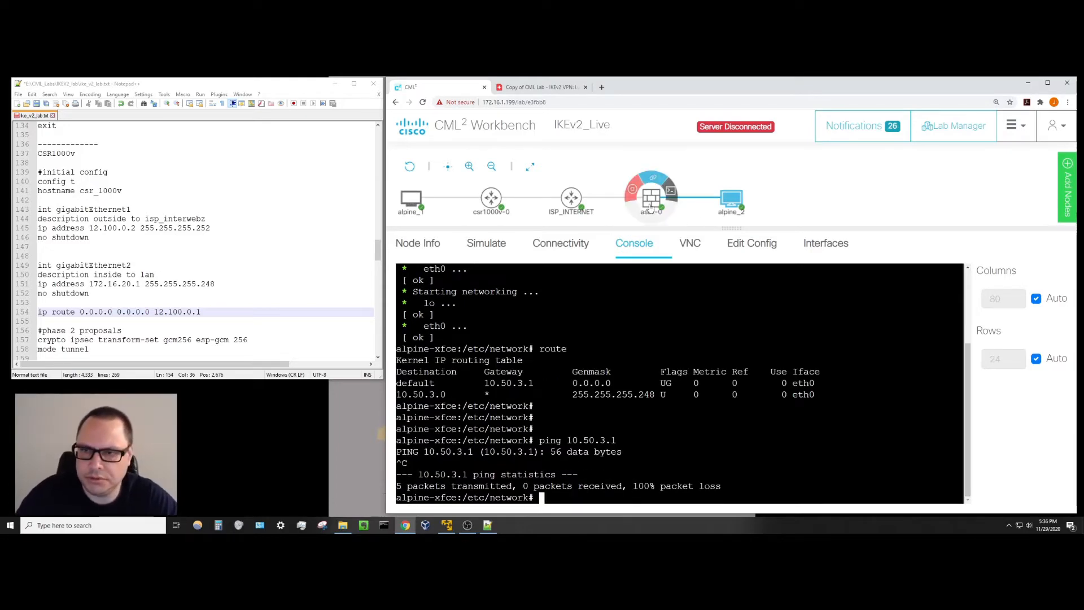
scroll(194, 243, down, 2)
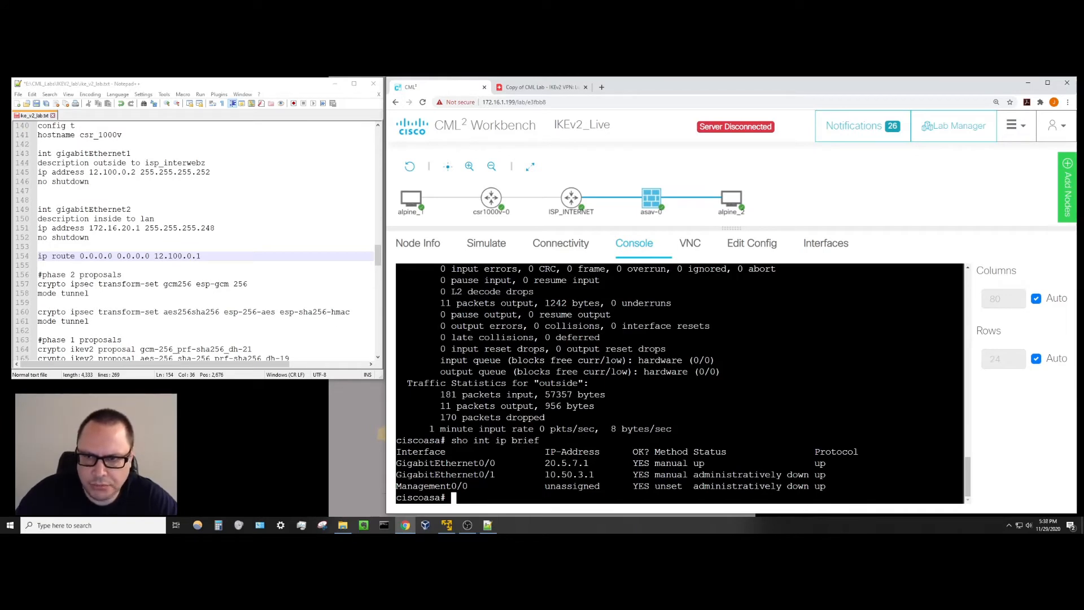
Enable ASA interface gi0/1 with 'no shut' in configuration mode, then exit back out.
mouse_move(729, 208)
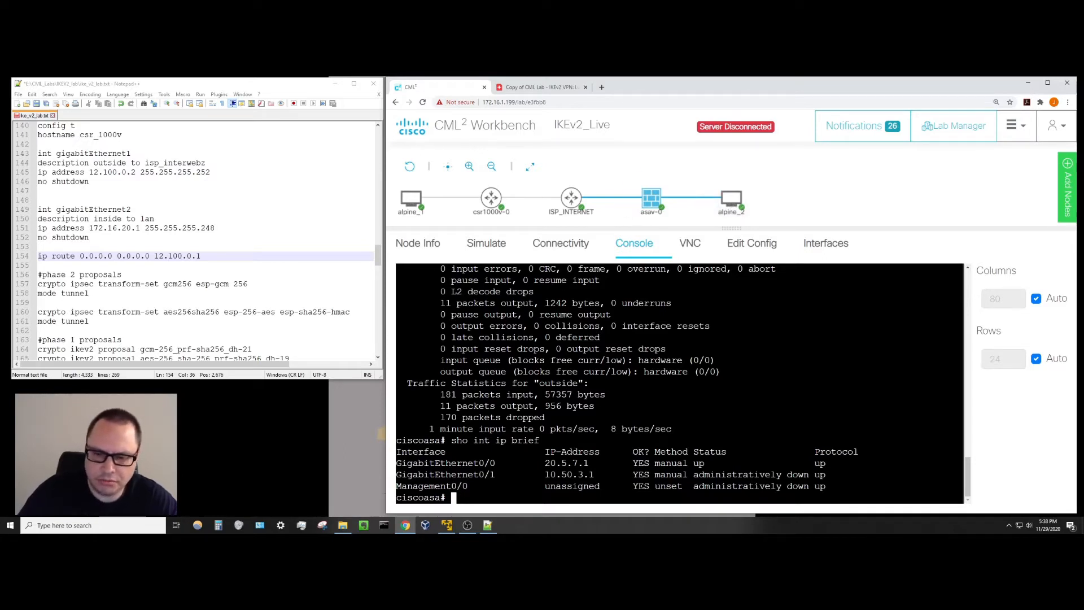
key(Return)
key(Return)
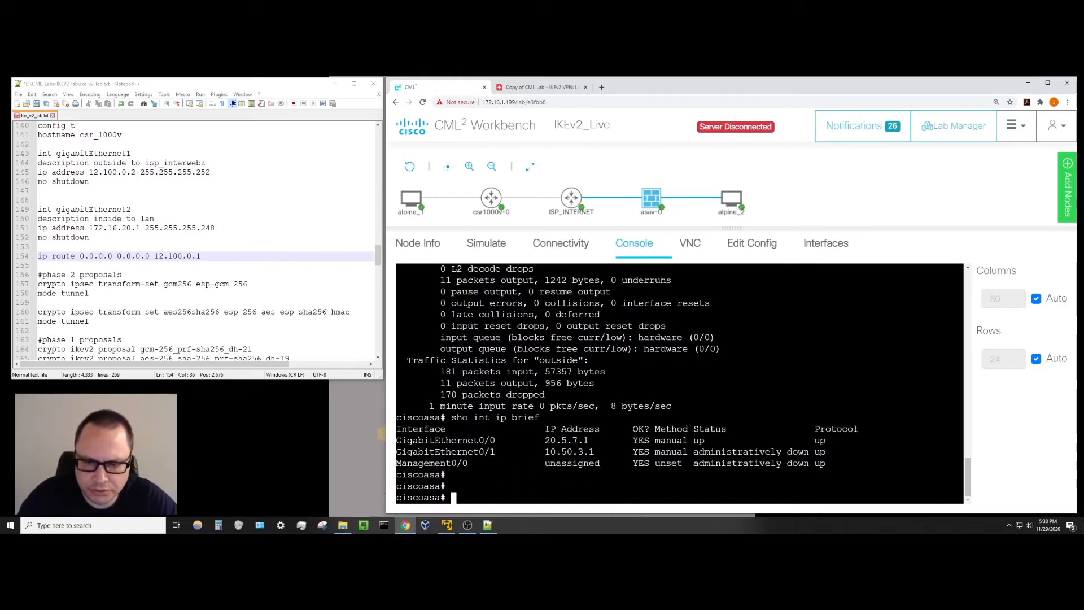
text(config t)
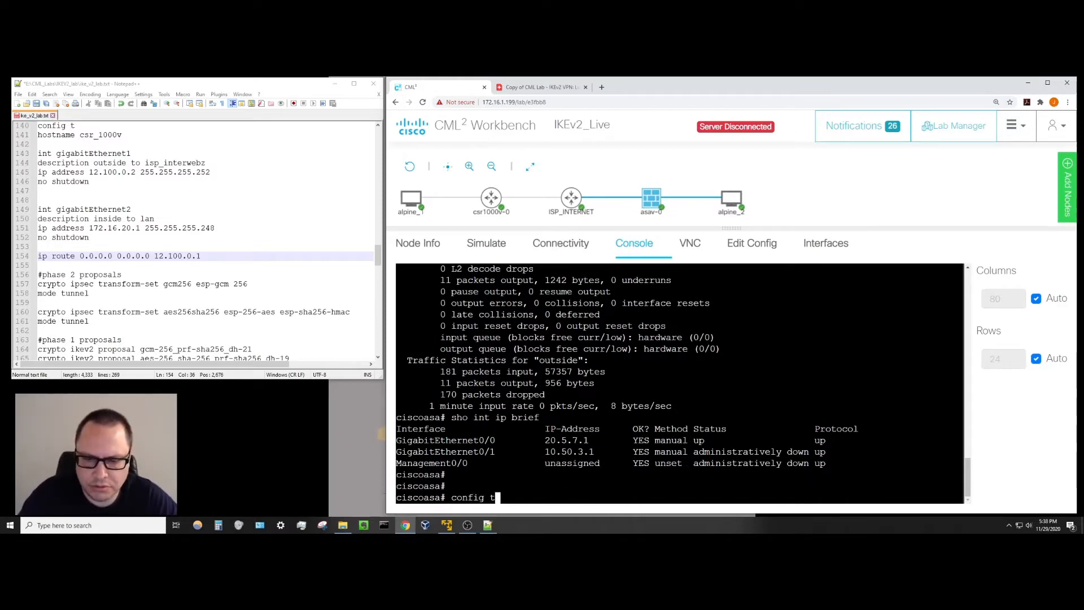
key(Return)
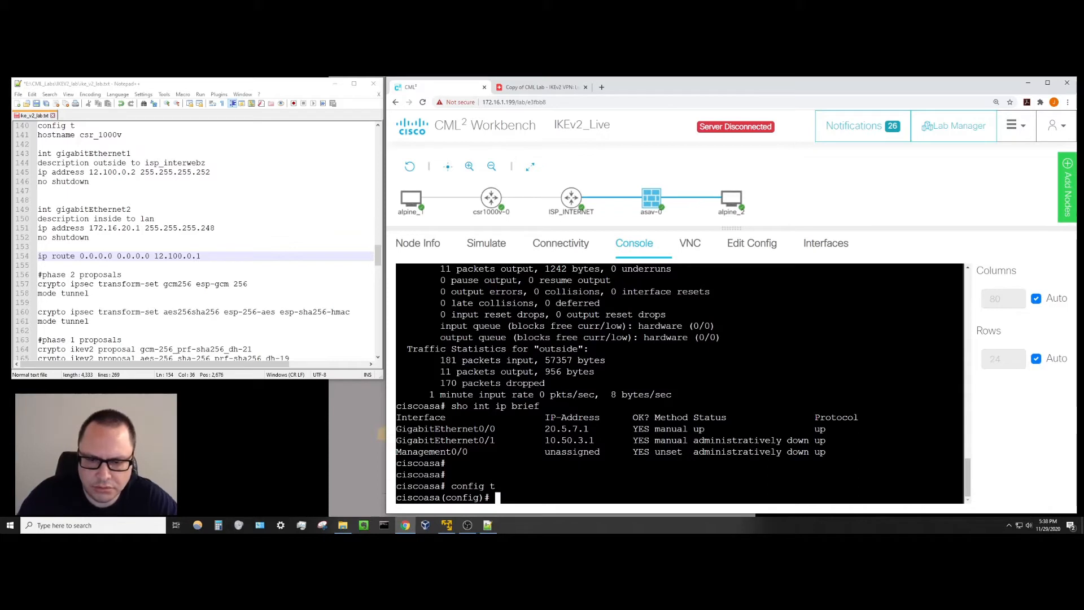
text(int gi)
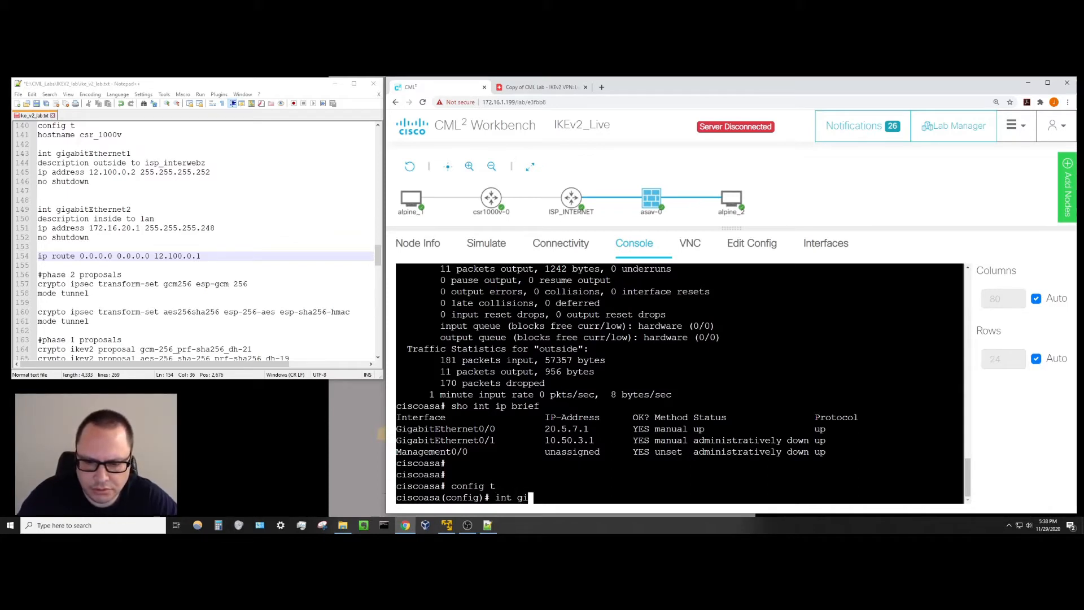
text(0/1)
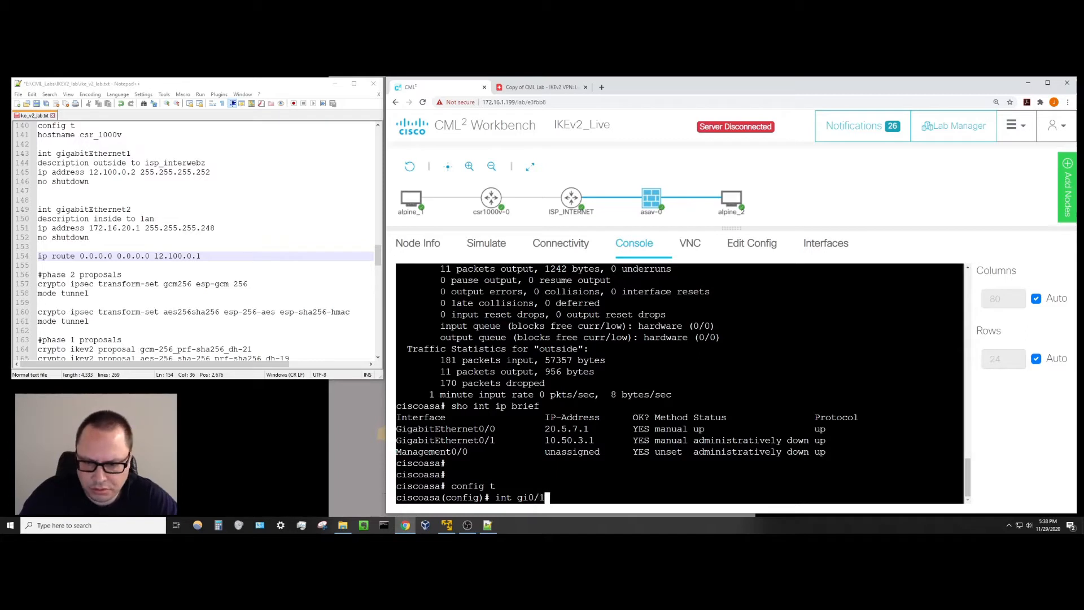
key(Return)
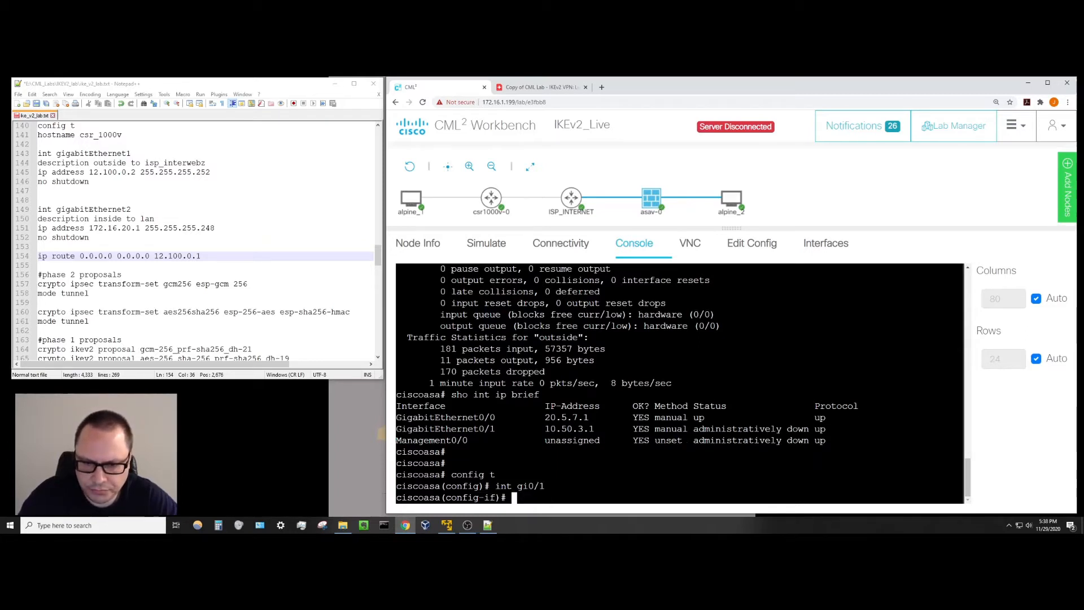
text(no shut)
key(Return)
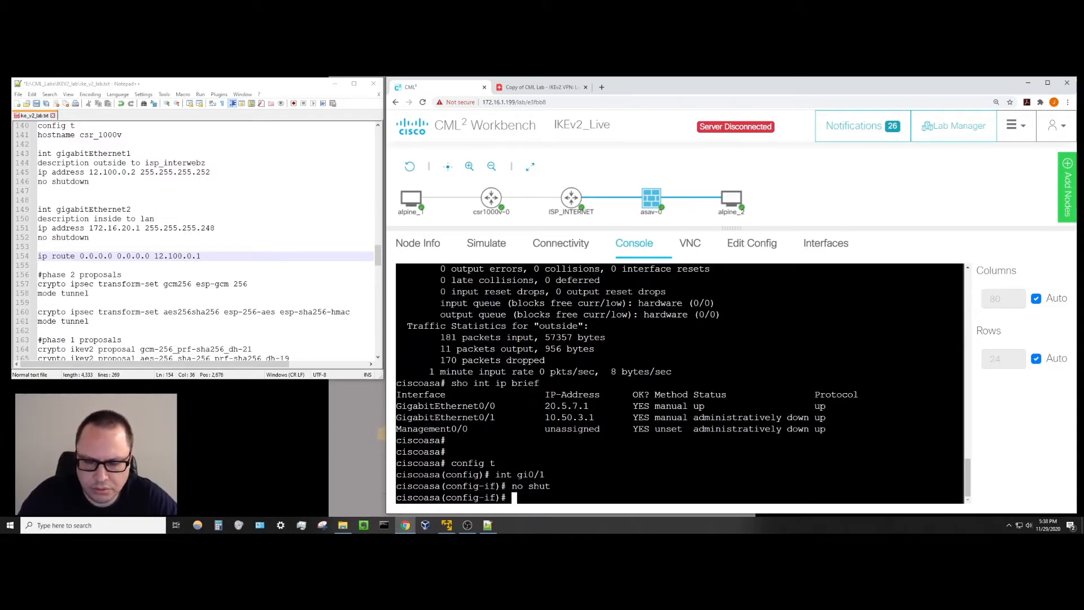
text(exit)
key(Return)
text(exit)
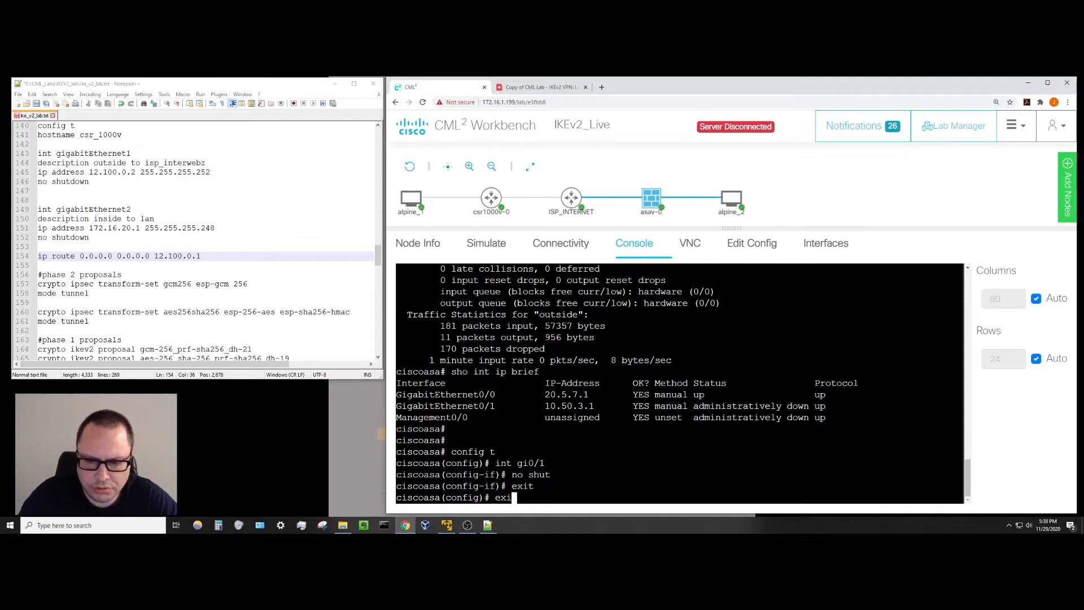
key(Return)
Confirm gi0/1 is up/up with 'sho int ip br' and switch to alpine_2's console.
text(sho int ip br)
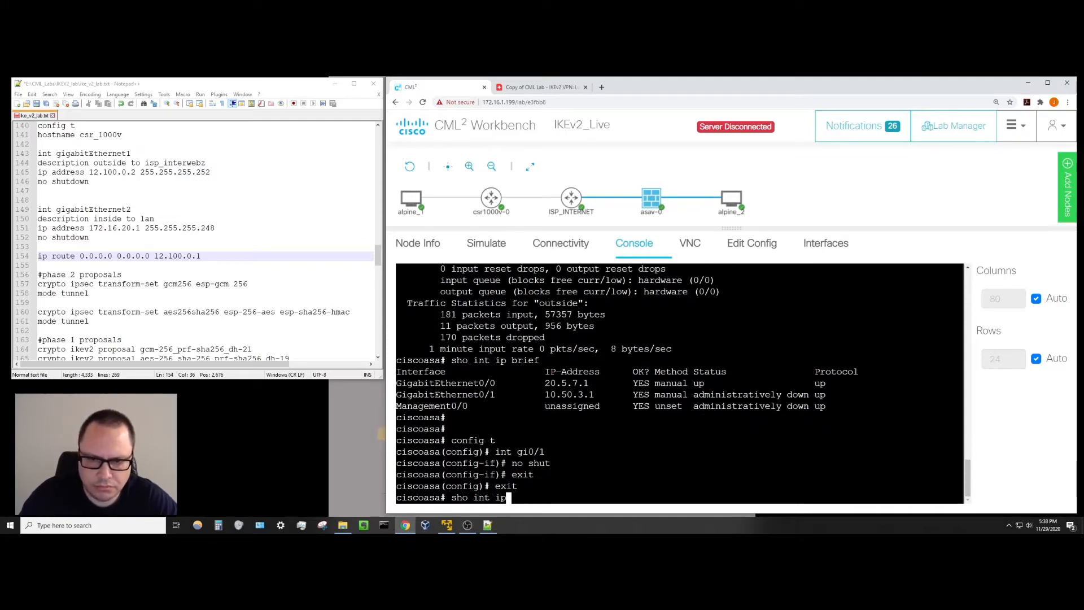
key(Return)
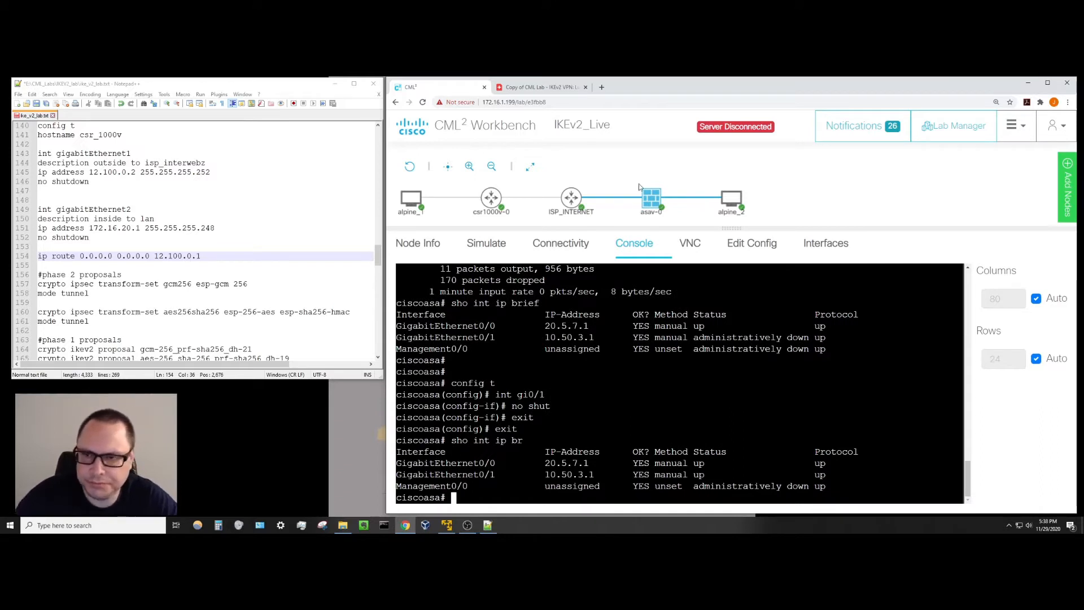
click(750, 191)
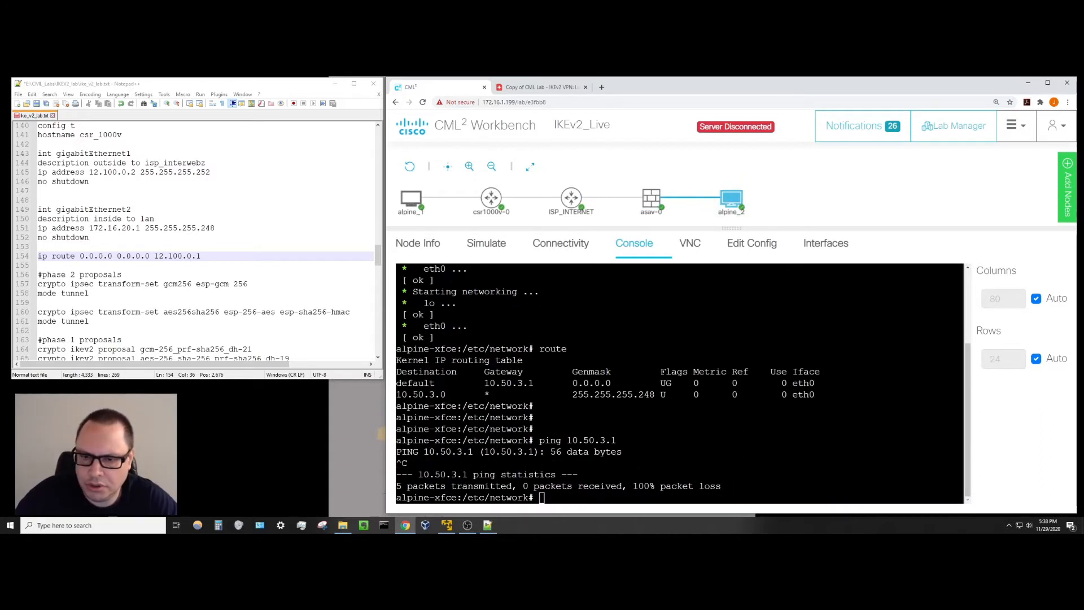
Rerun alpine_2's ping to 10.50.3.1 and confirm 4/4 replies with 0% loss.
key(Up)
key(Return)
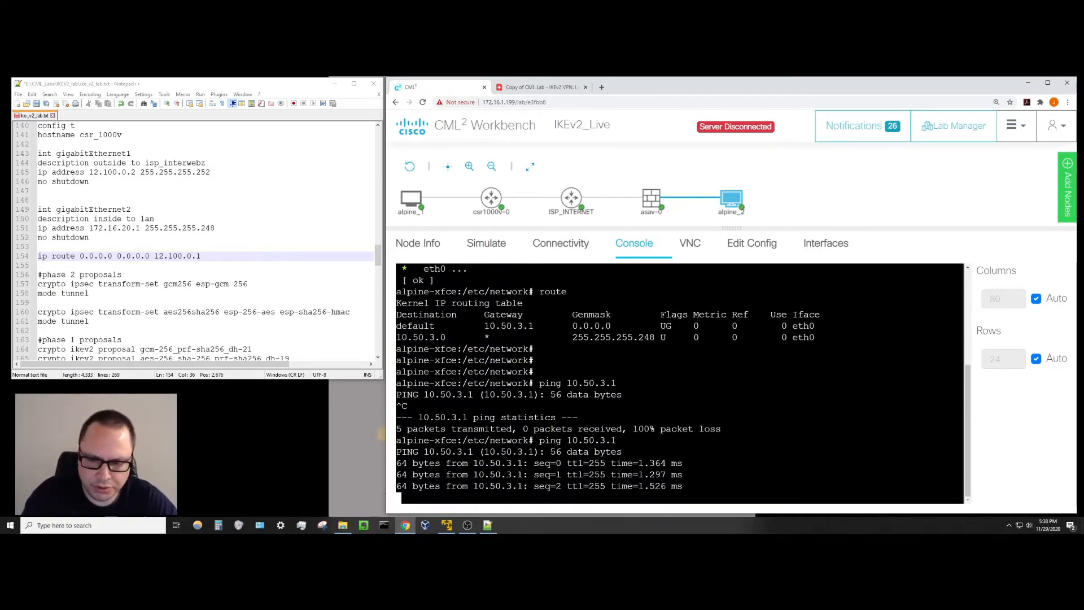
key(ctrl+c)
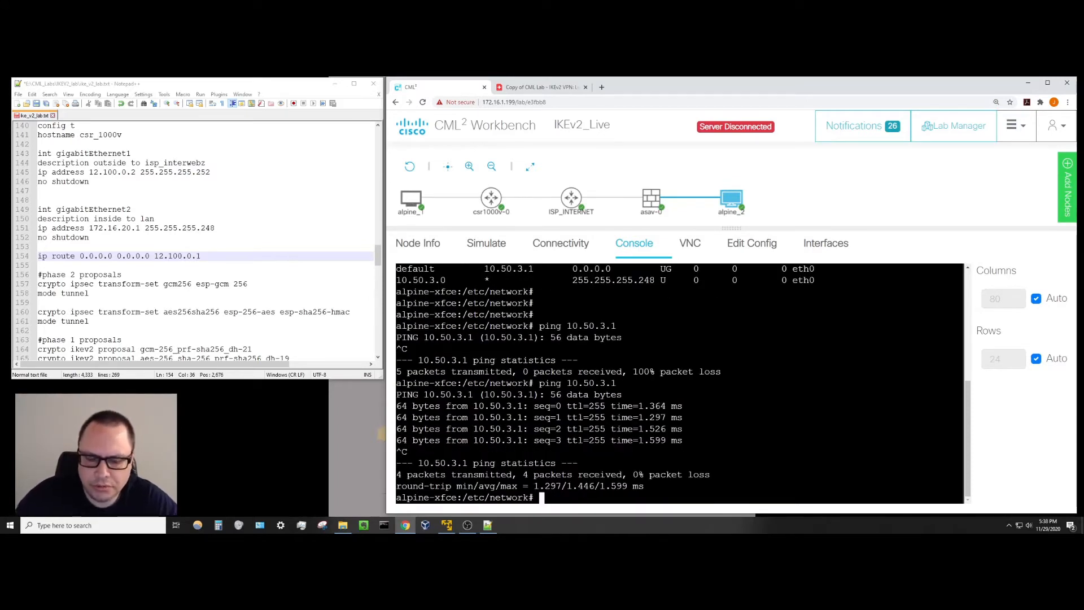
mouse_move(647, 192)
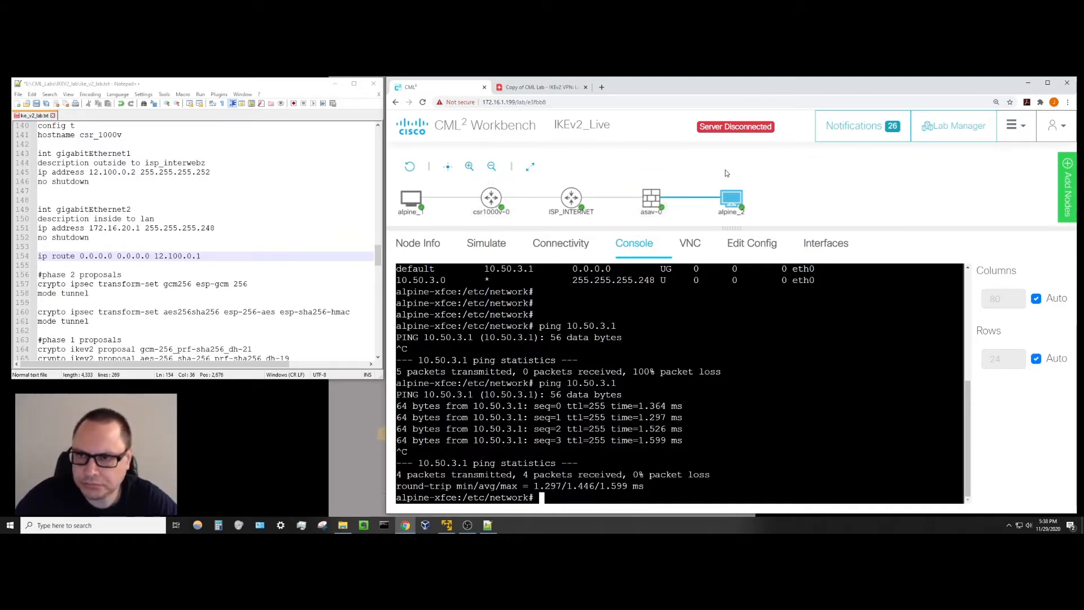
mouse_move(732, 200)
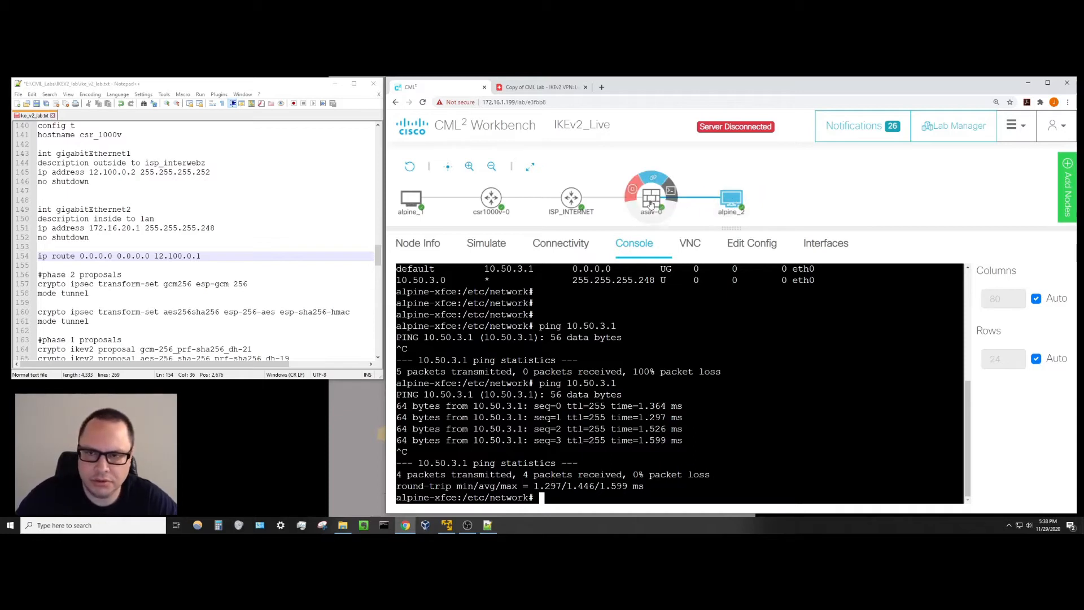
Open alpine_1's console and ping its gateway 172.16.20.1, getting 4/5 replies.
mouse_move(396, 205)
click(431, 190)
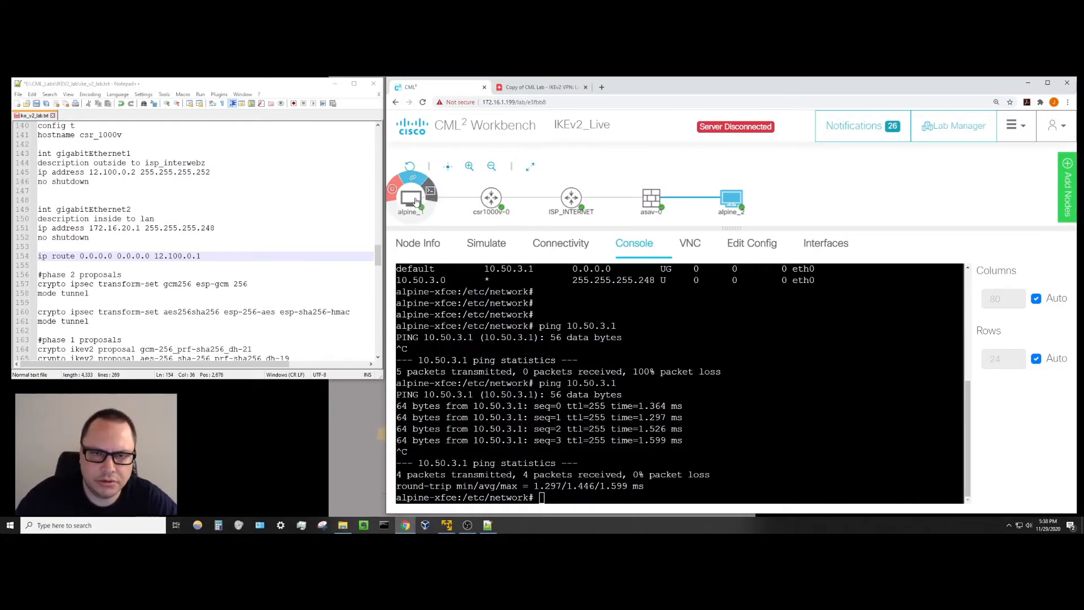
click(416, 201)
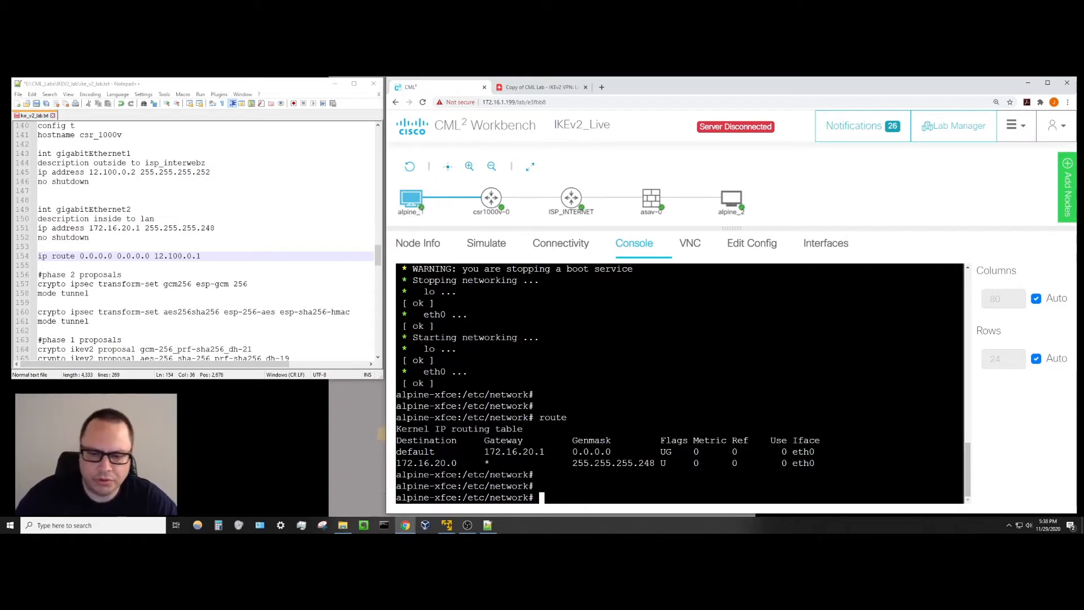
text(ping 1)
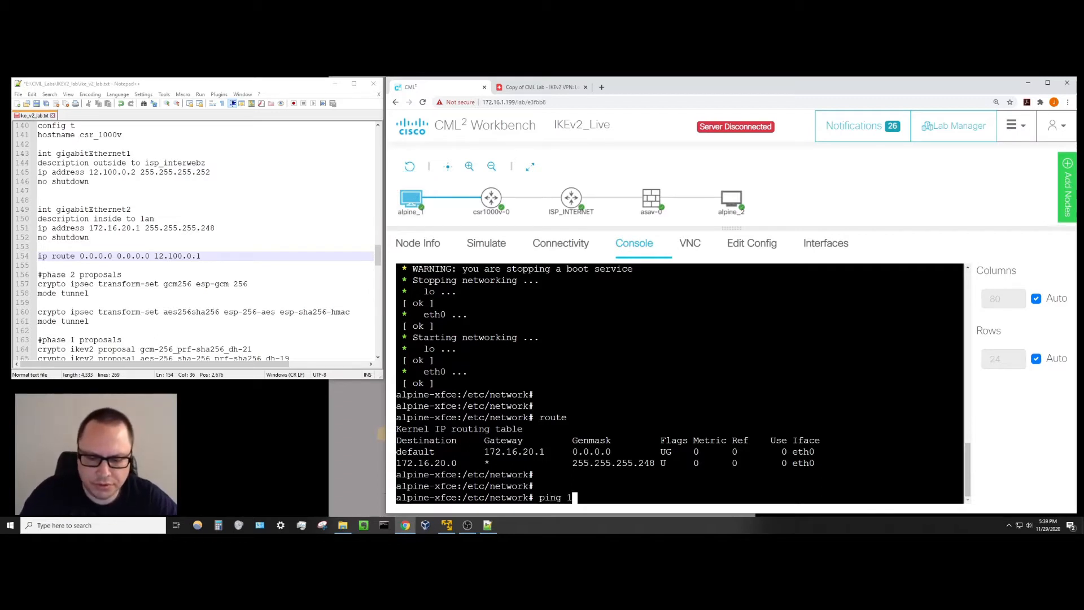
text(72.16.20.1)
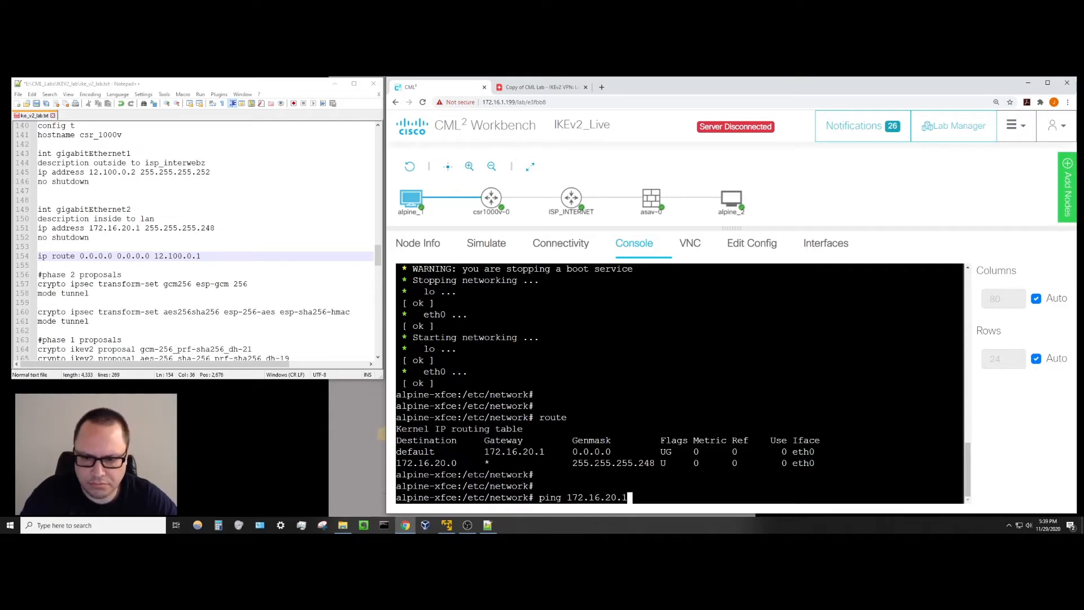
key(Return)
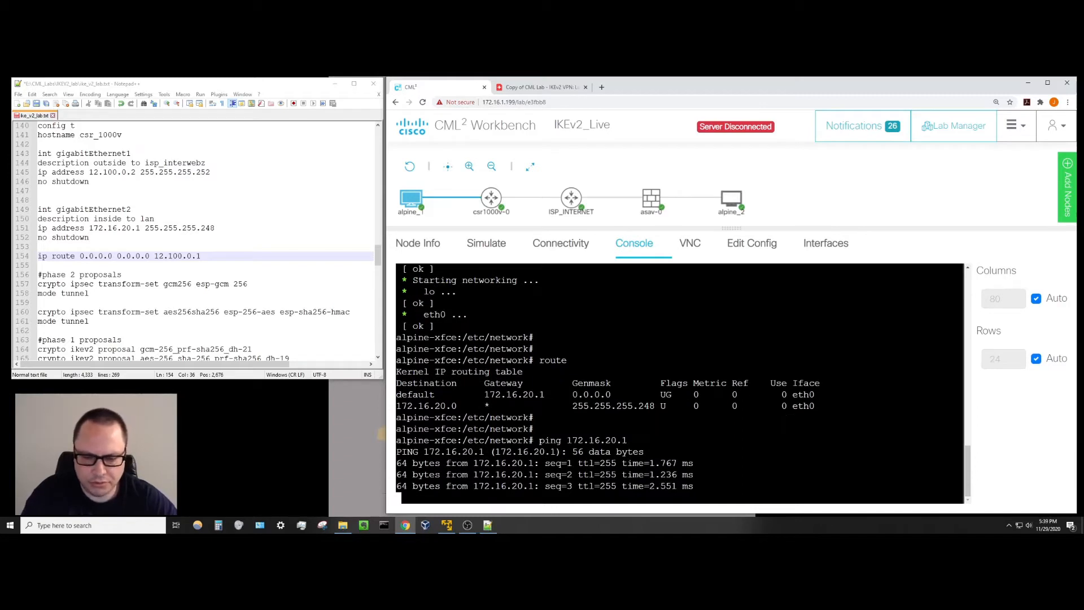
key(ctrl+c)
key(Return)
key(Return)
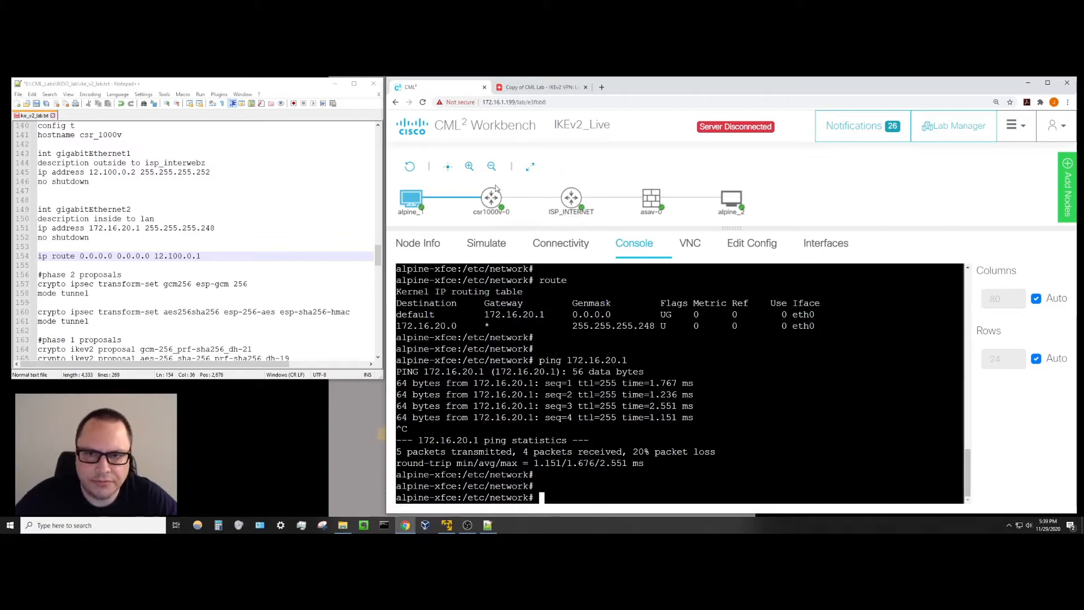
Return to the asav-0 console showing both gigabit interfaces up.
mouse_move(490, 199)
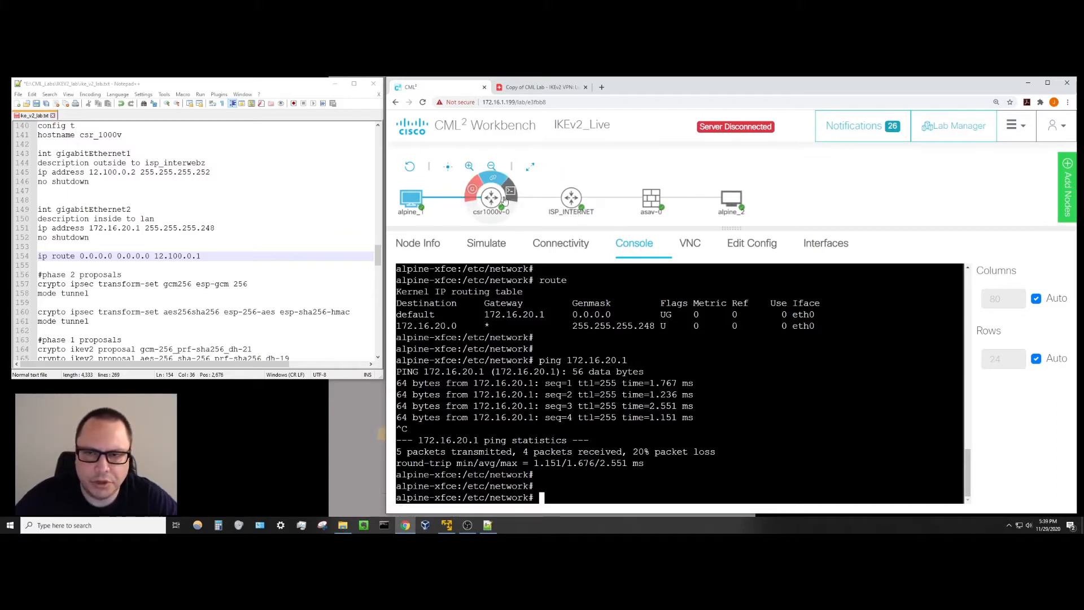
mouse_move(651, 197)
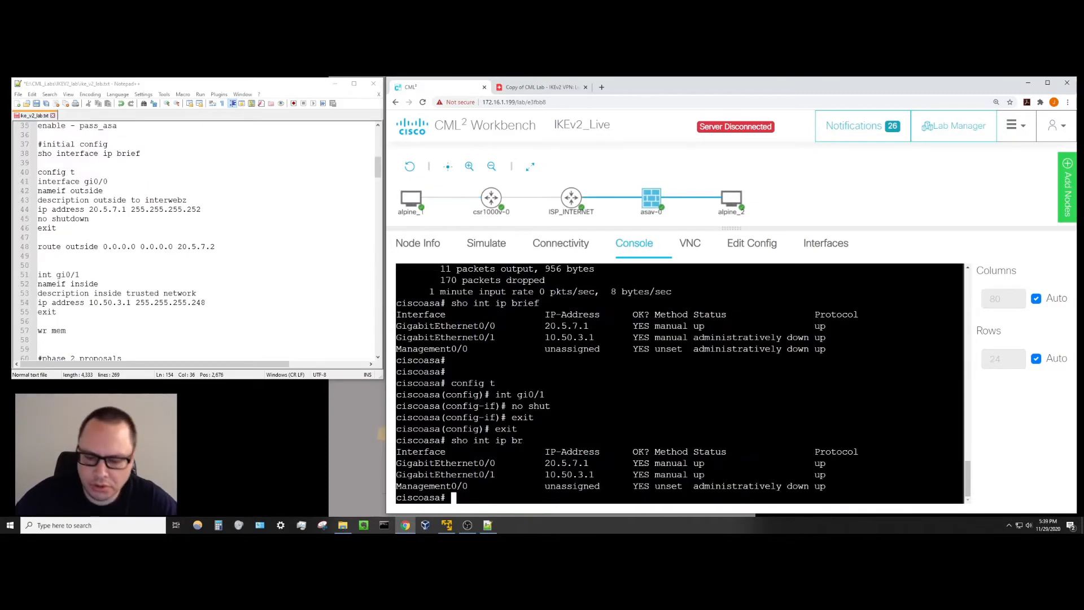
key(Return)
key(Return)
key(Return)
key(Return)
key(Return)
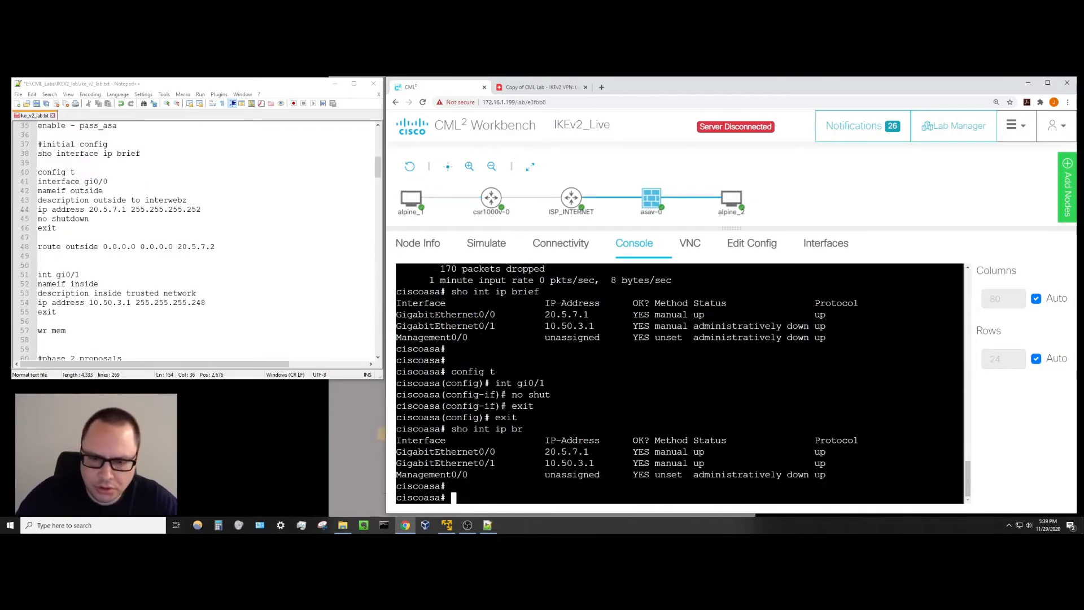
key(Return)
key(Return)
key(Return)
key(Return)
key(Return)
key(Return)
key(Return)
key(Return)
key(Return)
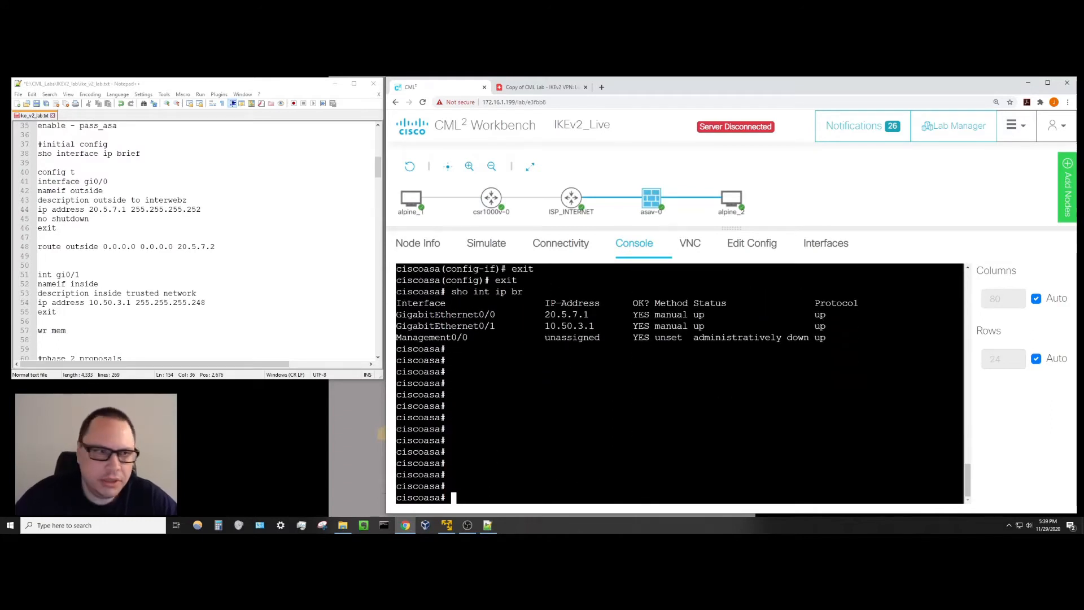
click(151, 228)
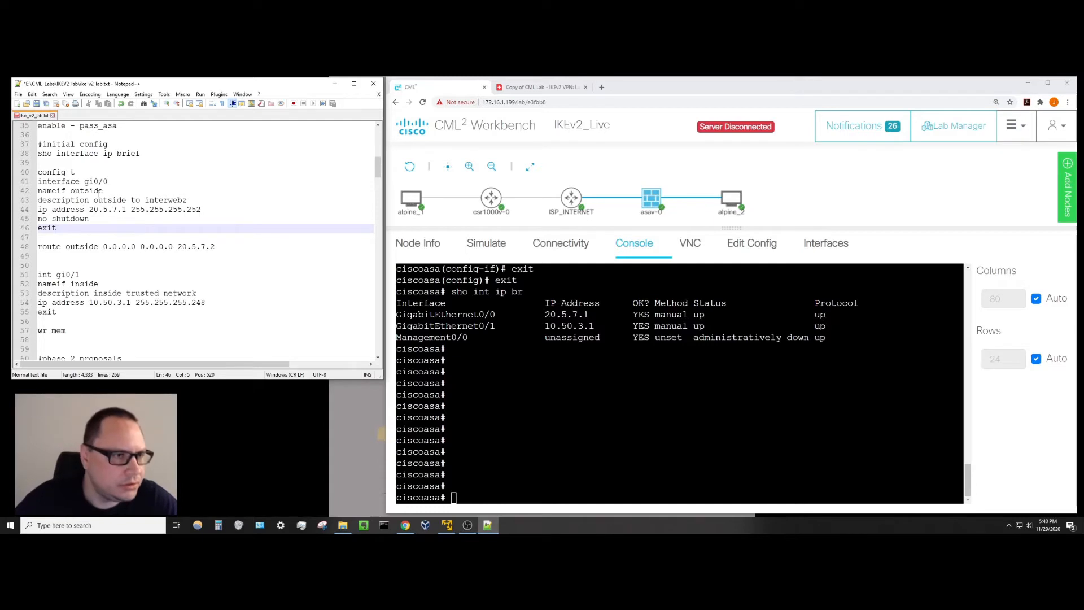
scroll(108, 235, down, 5)
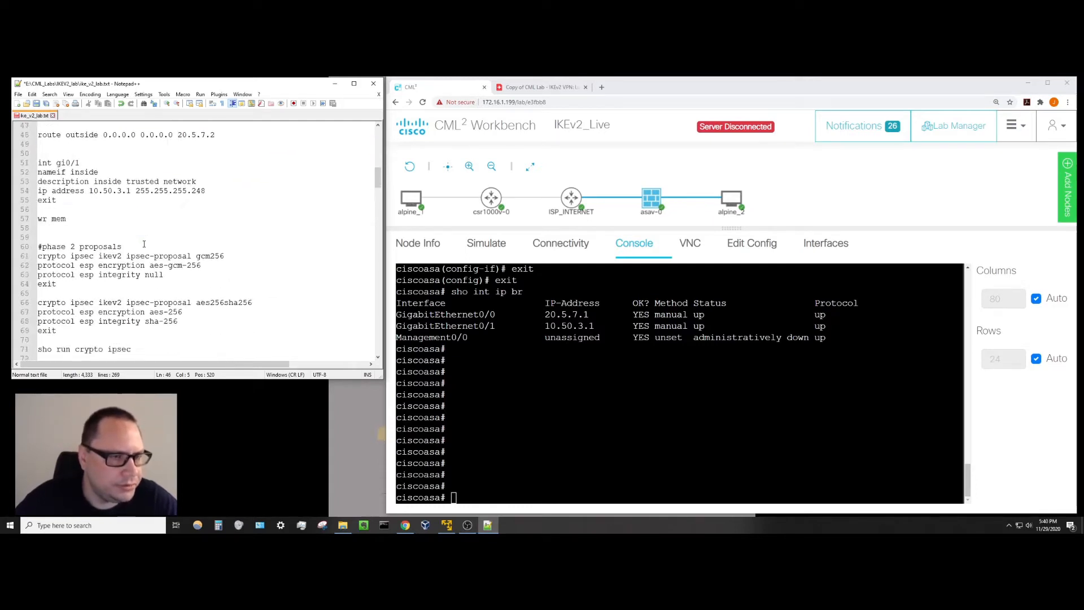
scroll(145, 244, down, 2)
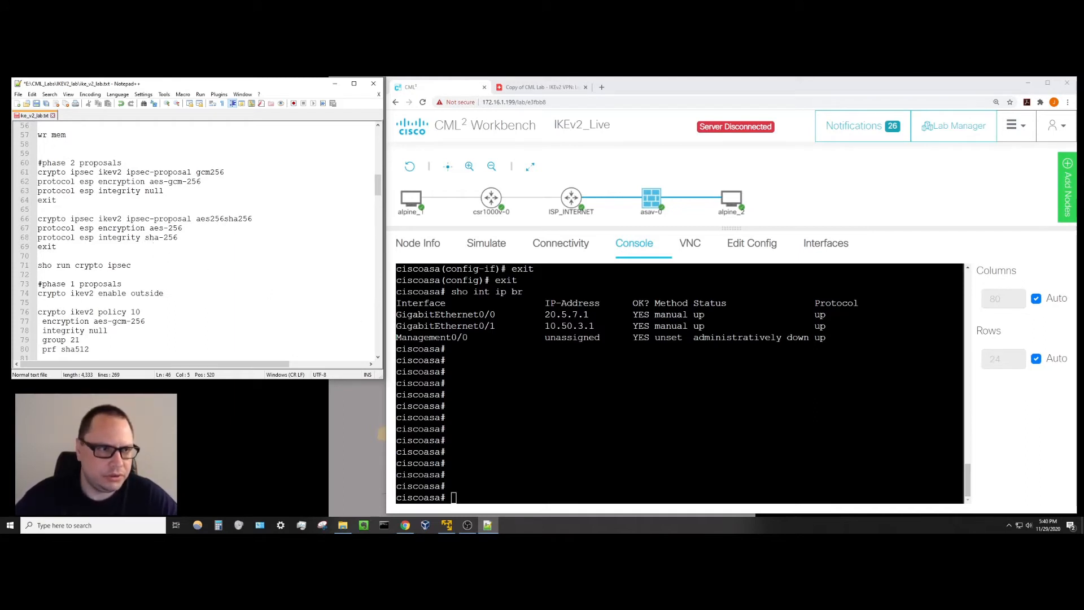
click(455, 497)
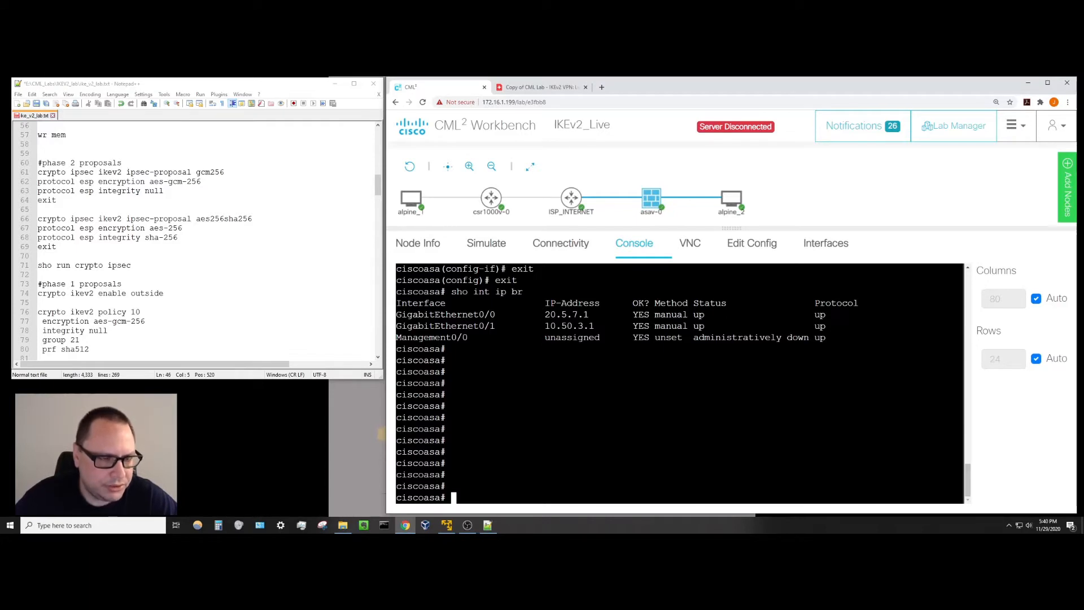
scroll(149, 249, down, 2)
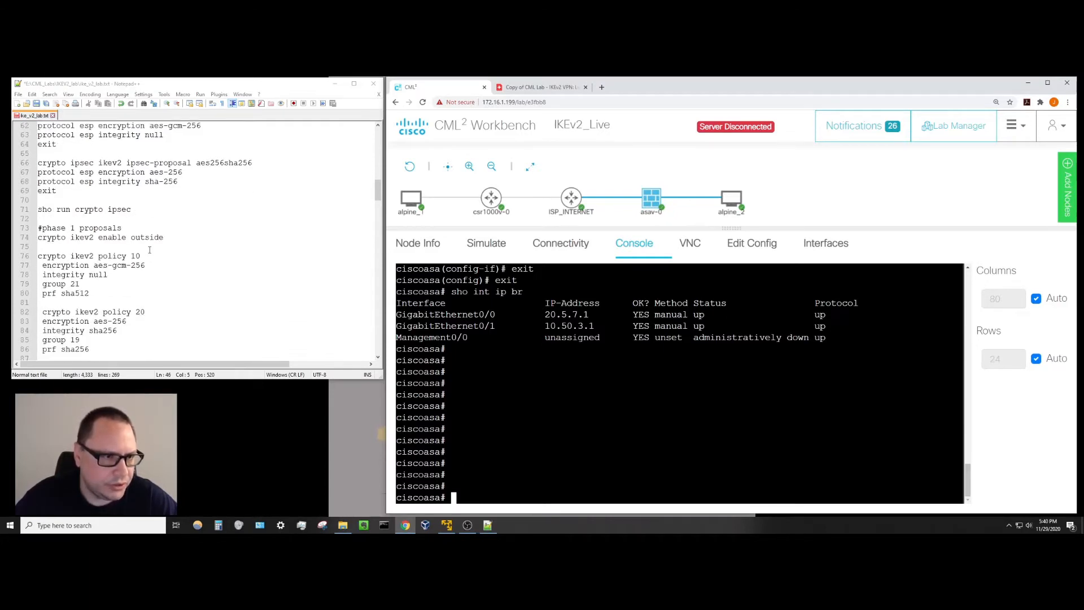
scroll(150, 250, up, 1)
scroll(149, 250, up, 2)
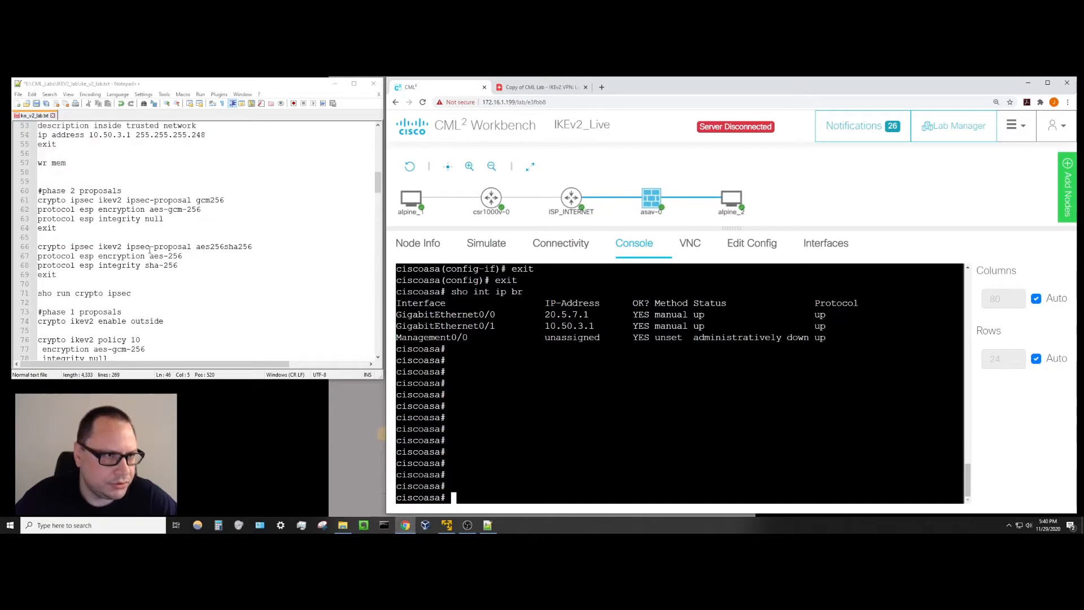
scroll(169, 257, down, 1)
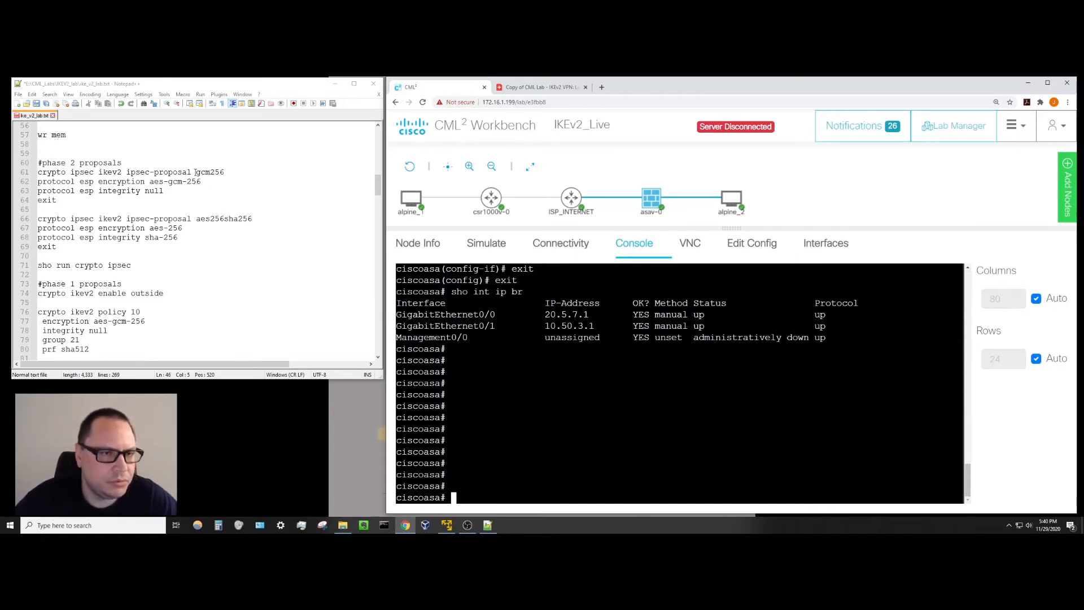
drag(196, 171, 223, 175)
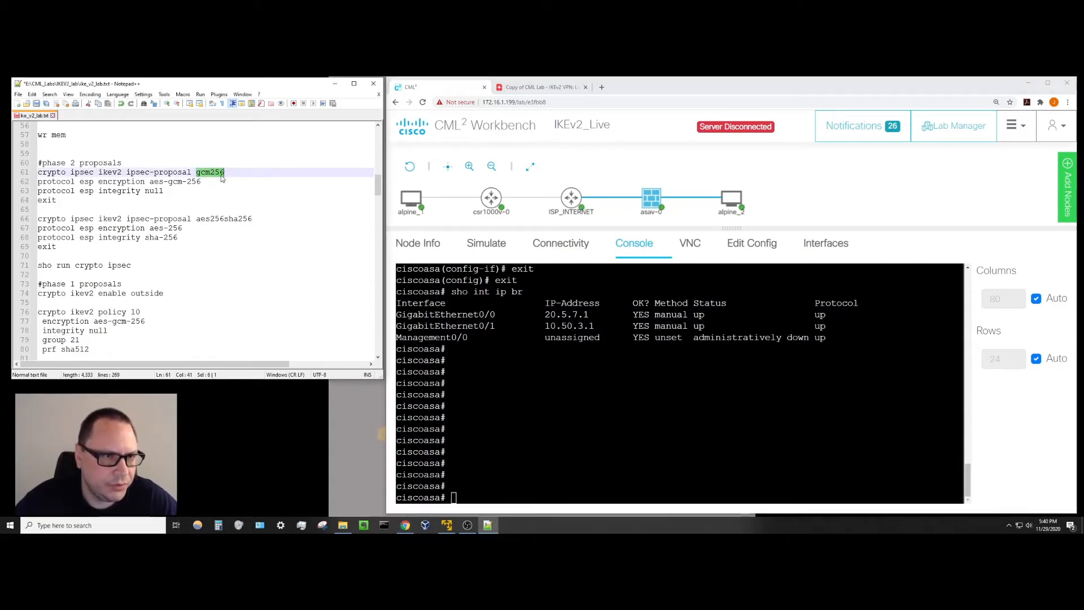
drag(99, 181, 203, 181)
mouse_move(100, 191)
mouse_down()
mouse_move(163, 192)
mouse_move(98, 191)
mouse_up()
click(153, 208)
click(196, 235)
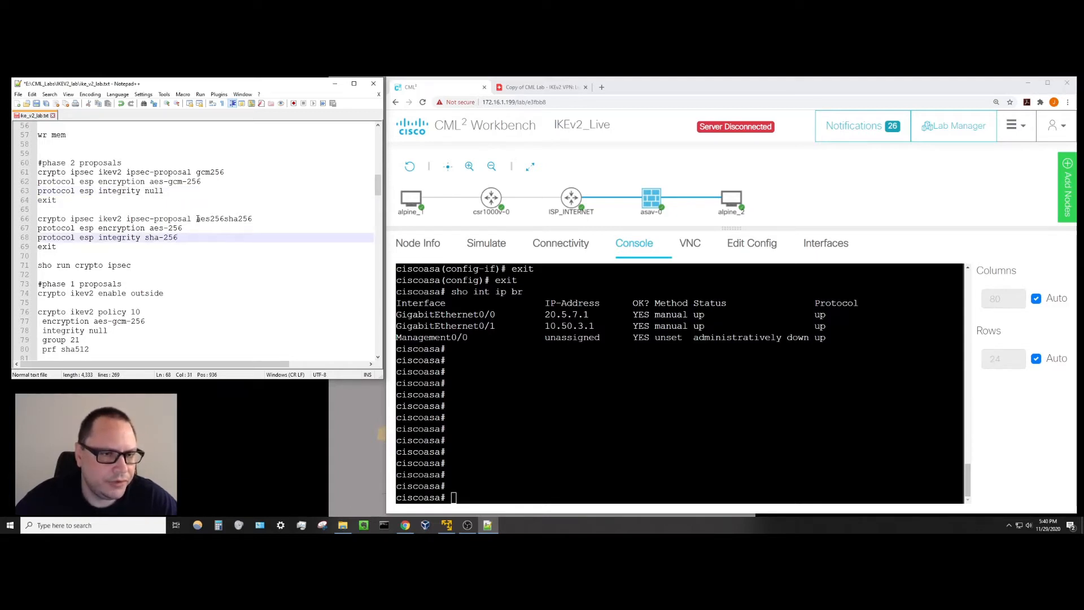
drag(142, 227, 186, 228)
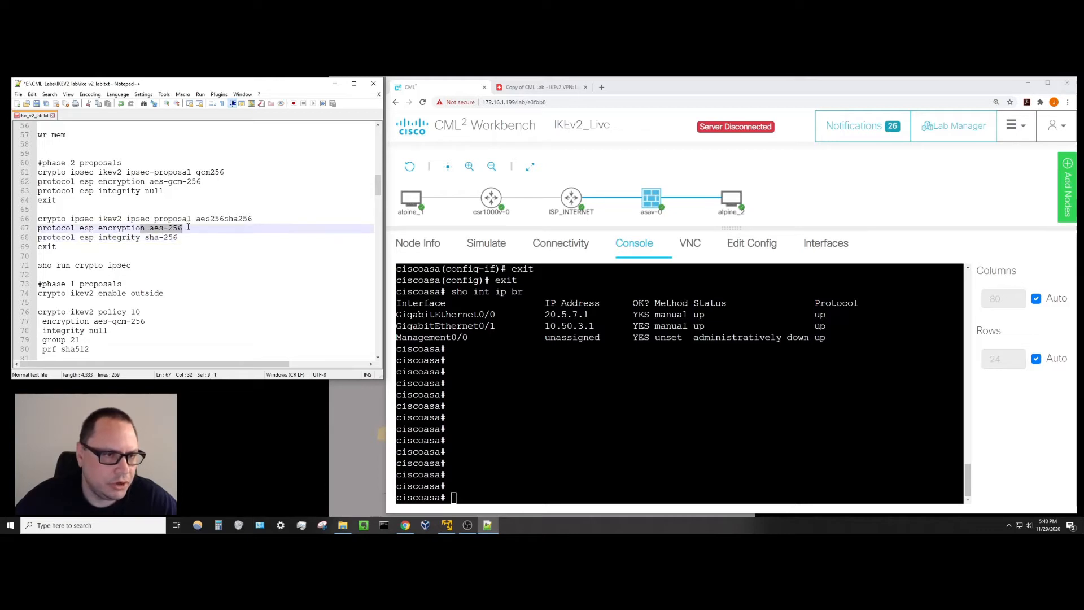
double_click(128, 238)
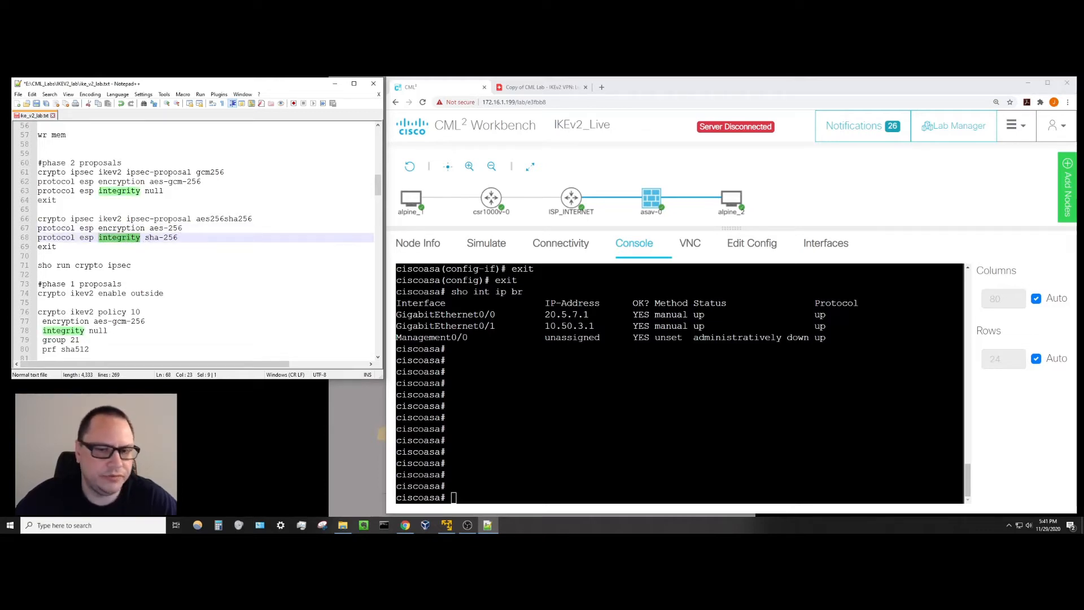
click(453, 497)
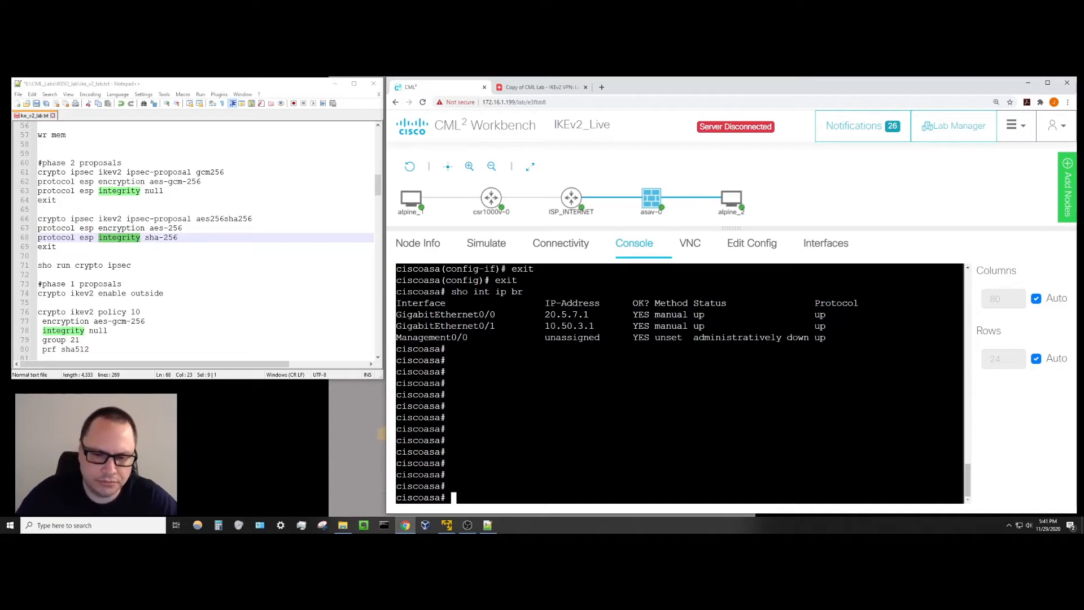
Enter configuration mode and create the IKEv2 IPsec proposal gcm256.
key(Return)
key(Return)
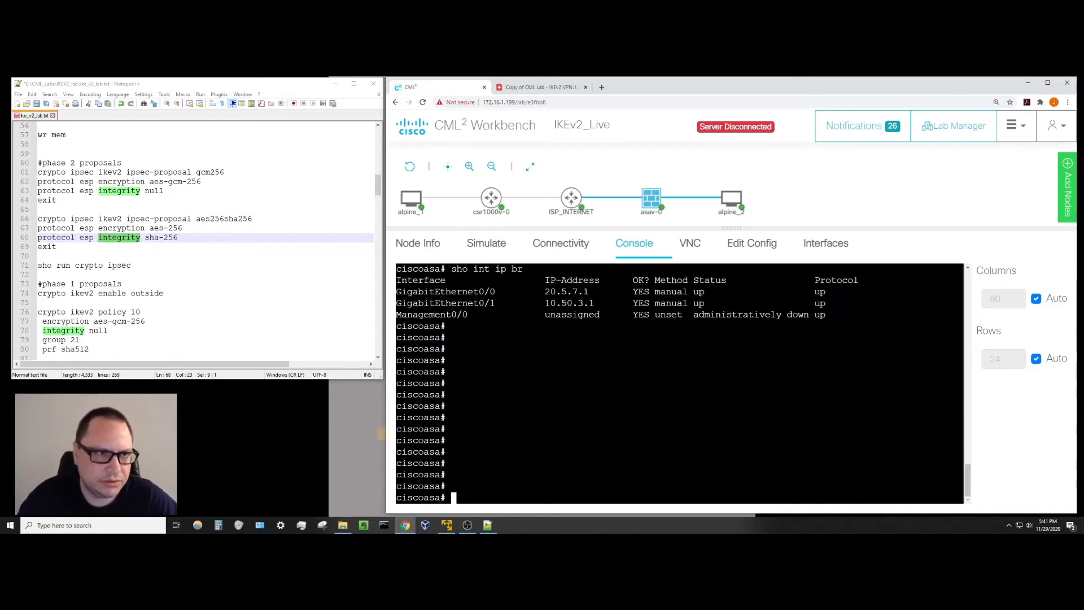
text(c)
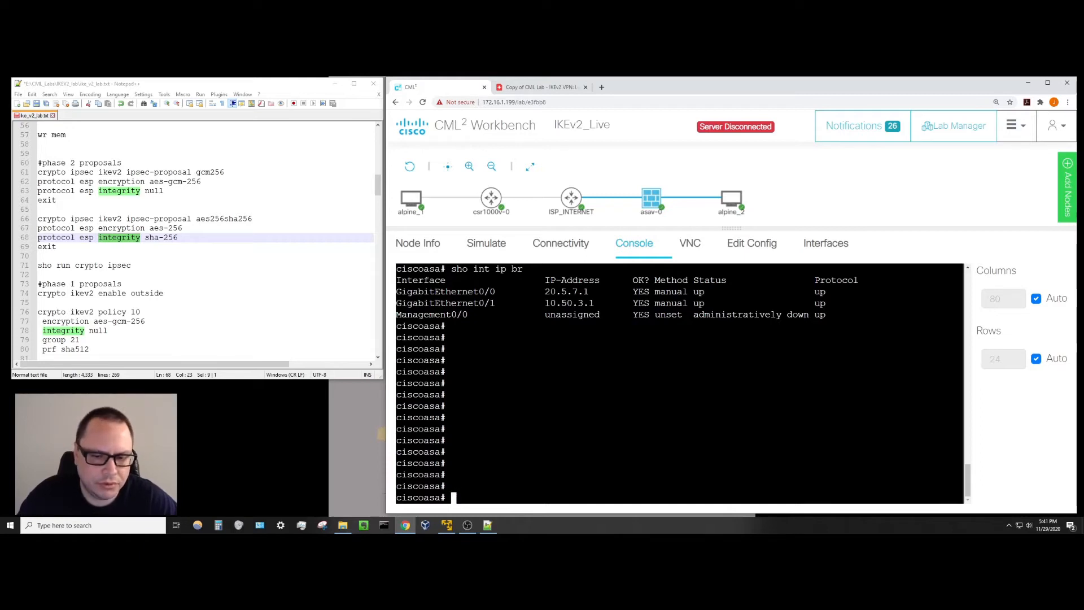
text(onfig t)
key(Return)
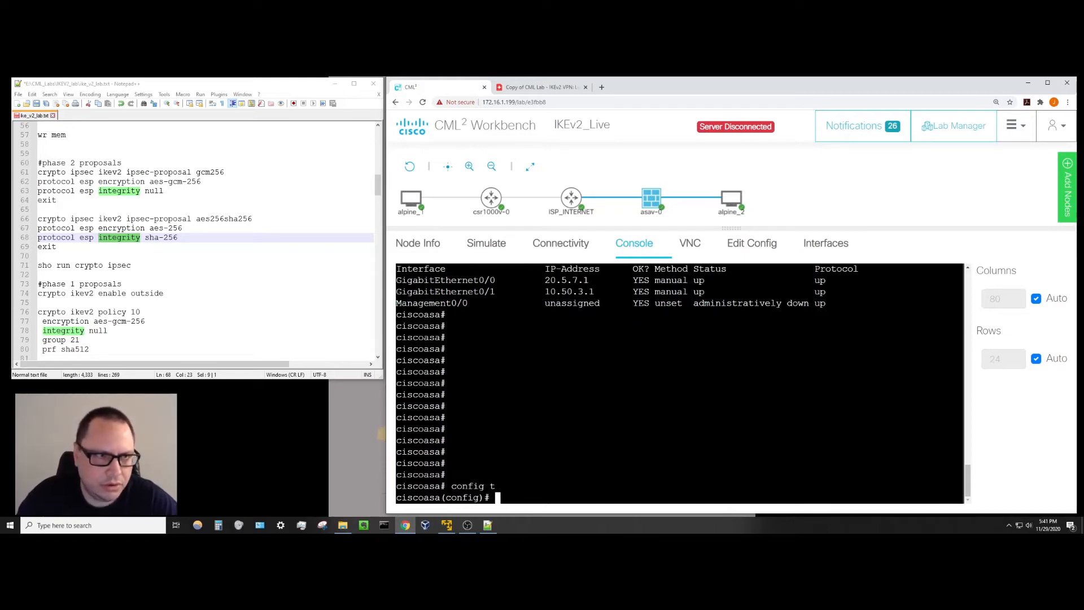
text(crypto ipsec )
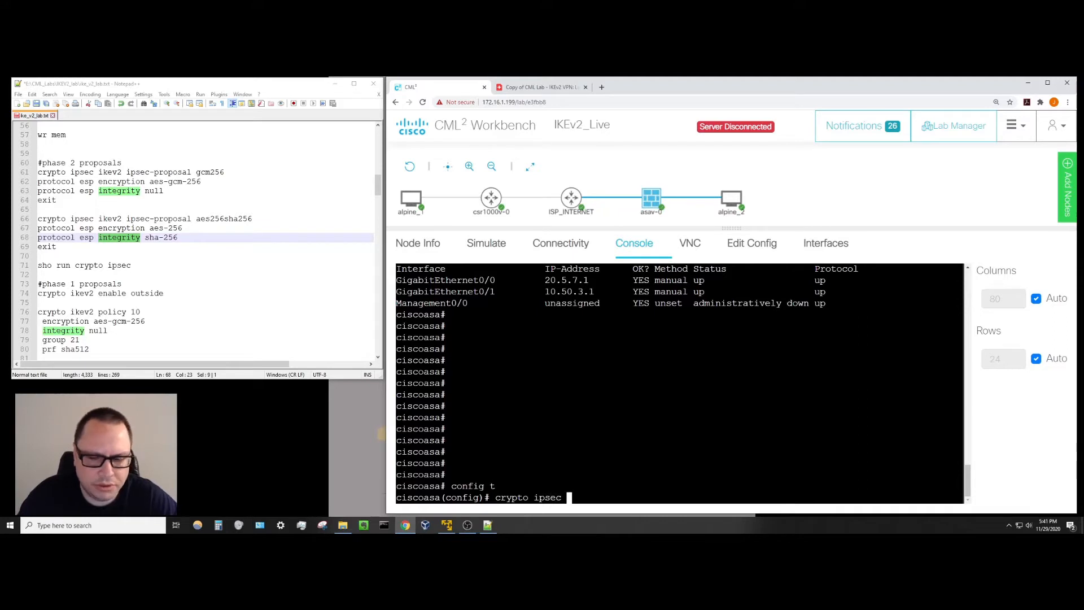
text(ikev2 ips)
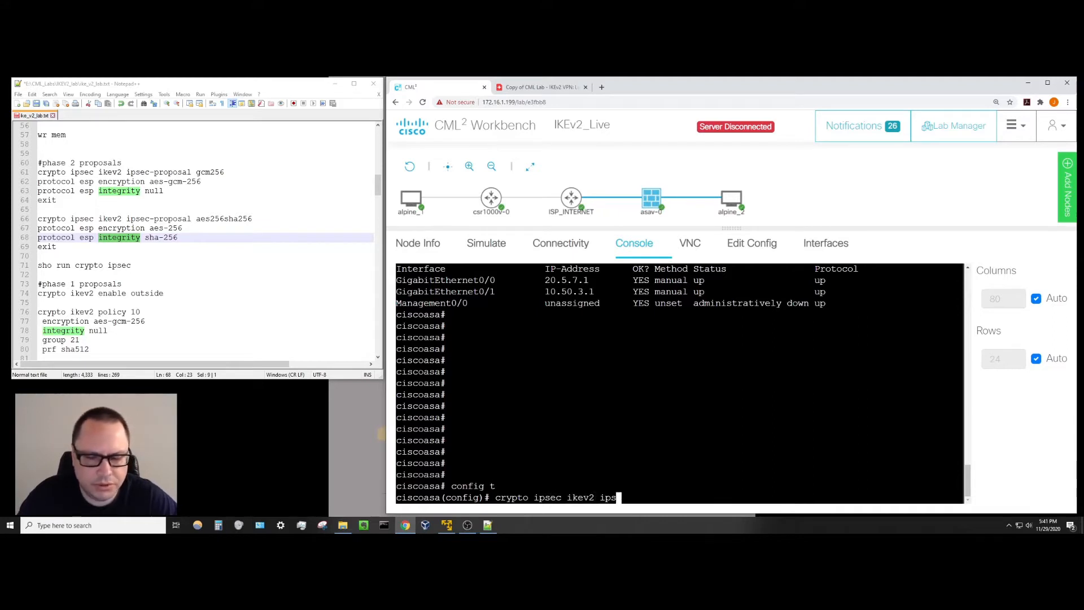
text(e)
key(Tab)
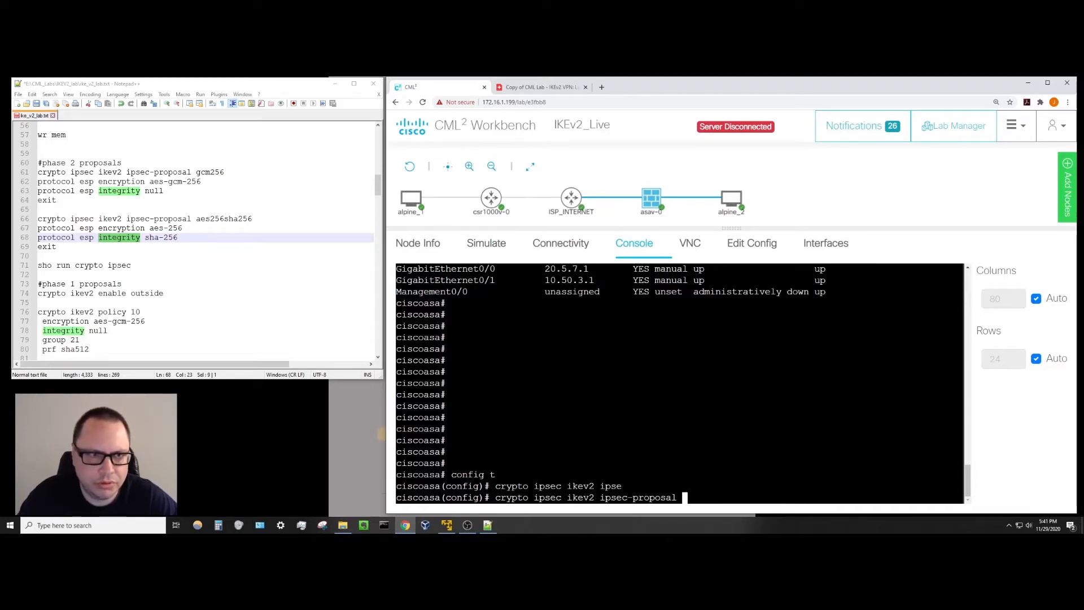
text(gcm25)
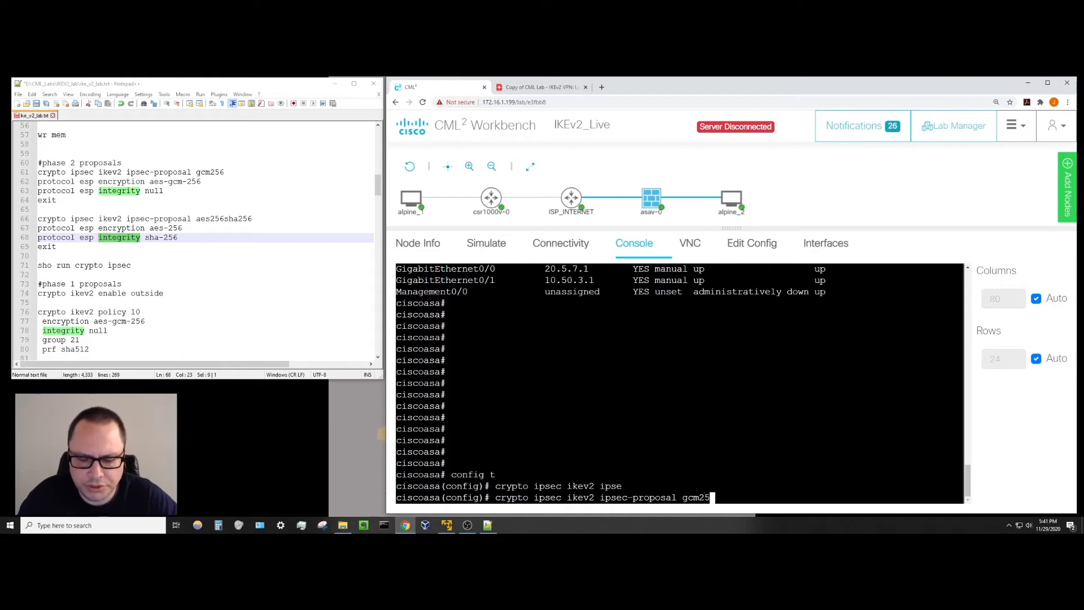
text(6)
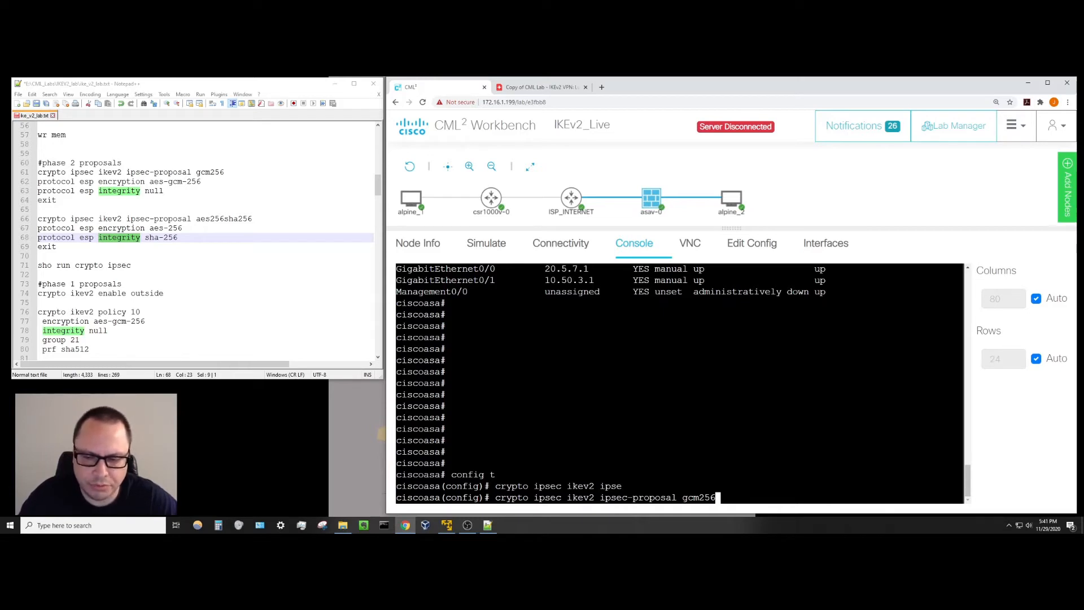
key(Return)
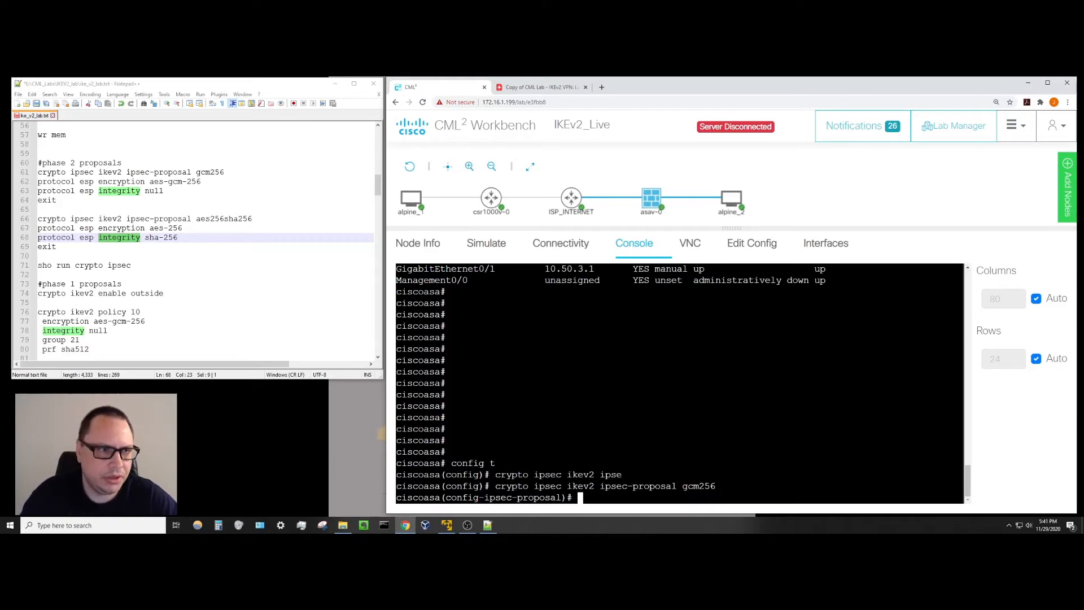
Give gcm256 ESP encryption aes-gcm-256 and integrity null, then exit to global configuration.
text(proto)
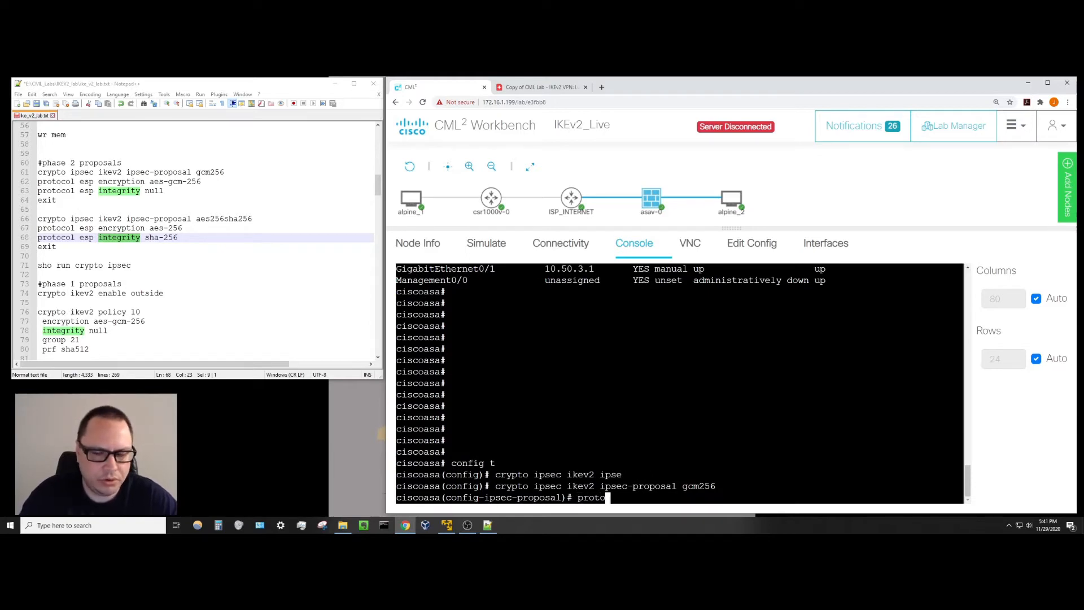
text(col esp ecn)
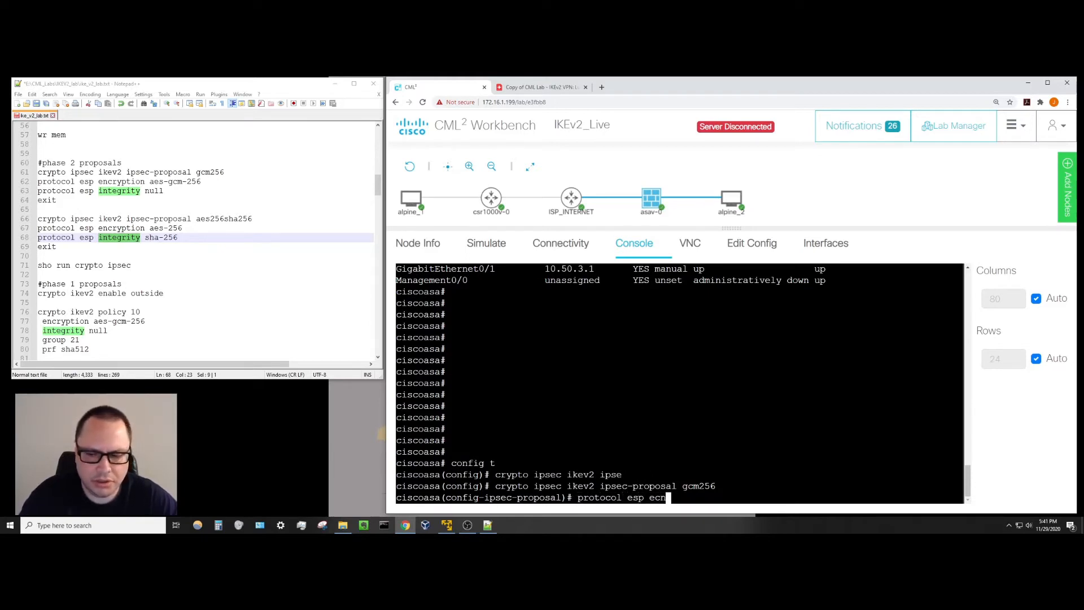
key(BackSpace)
text(nc)
key(Tab)
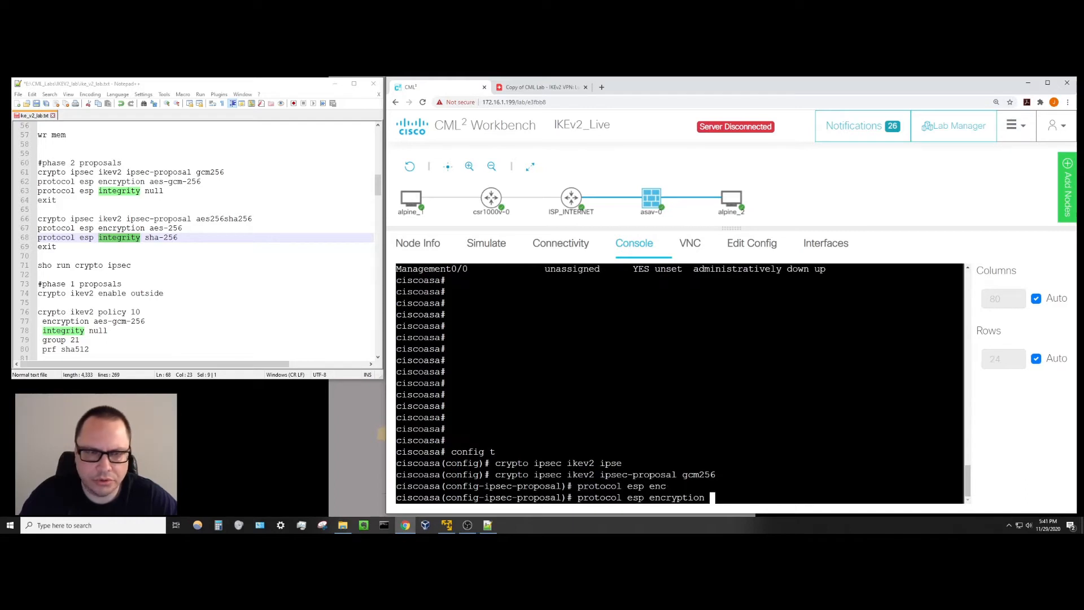
text(aes-g)
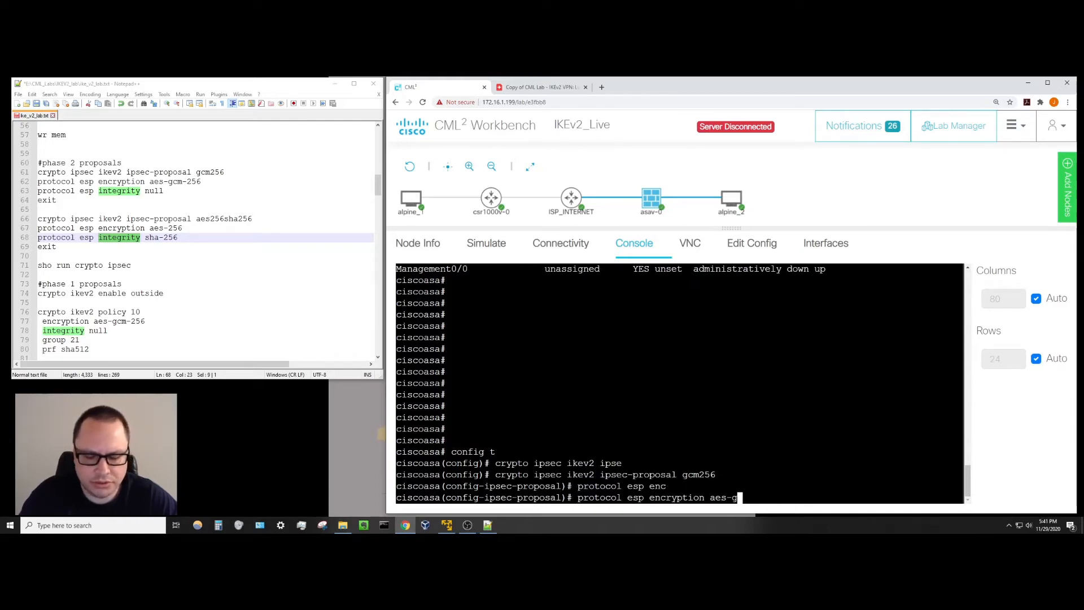
text(cm-)
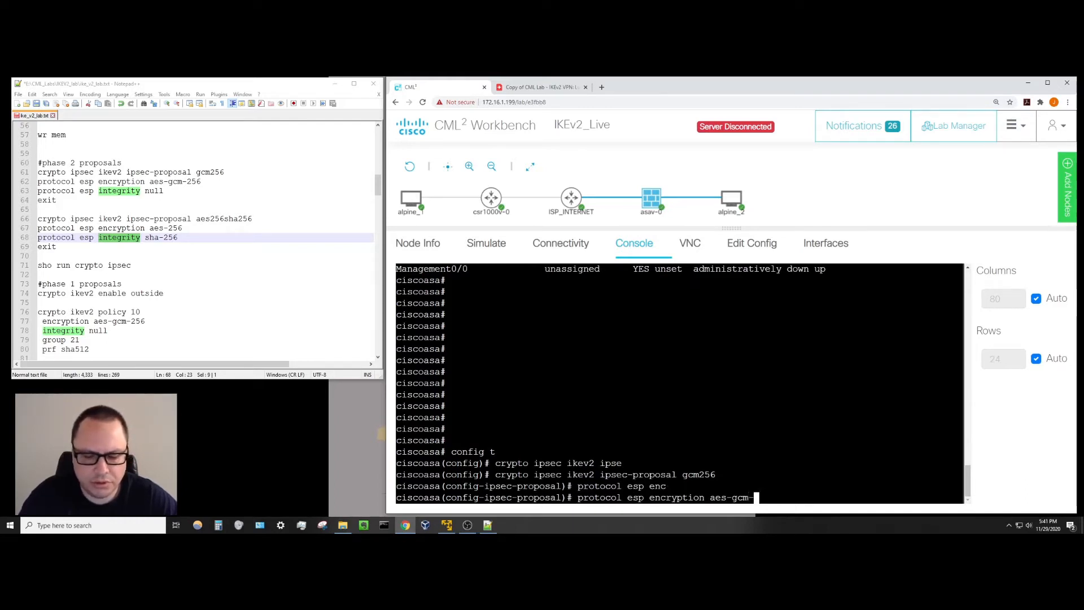
text(256)
key(Return)
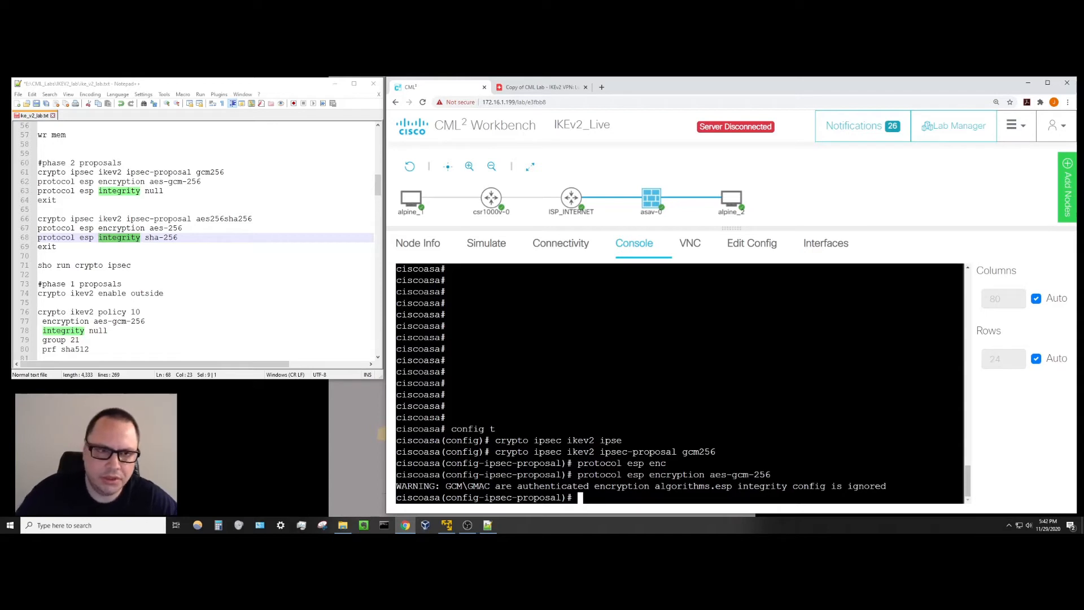
text(pr)
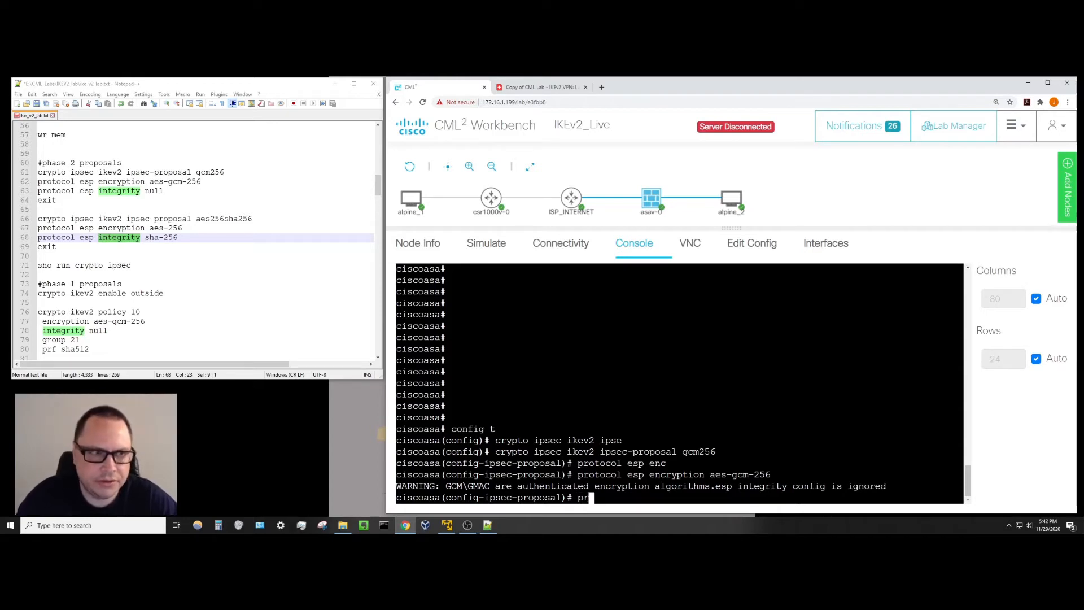
text(oto)
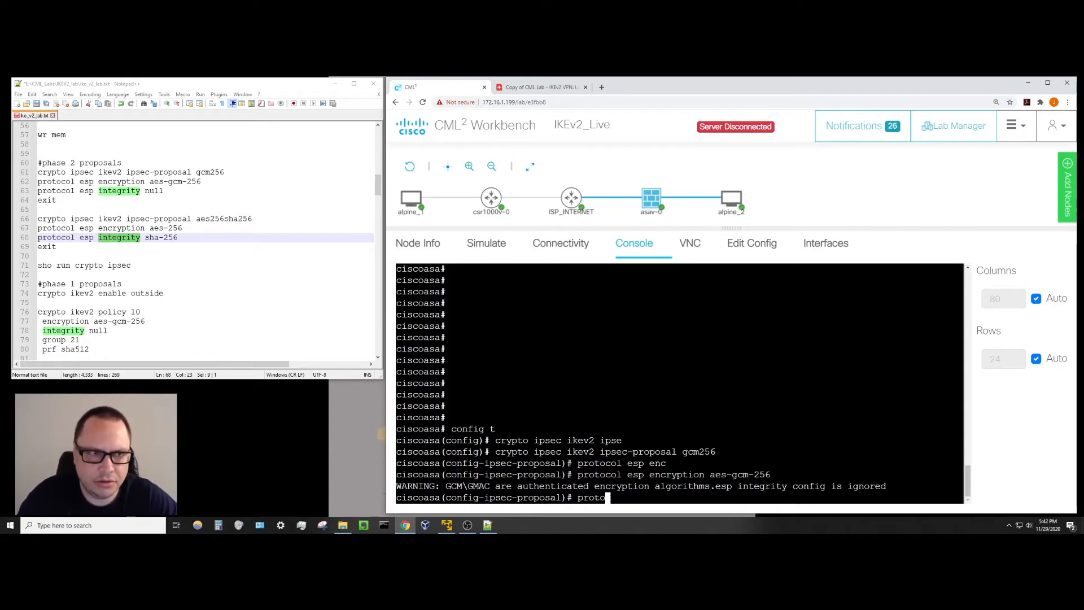
text(co)
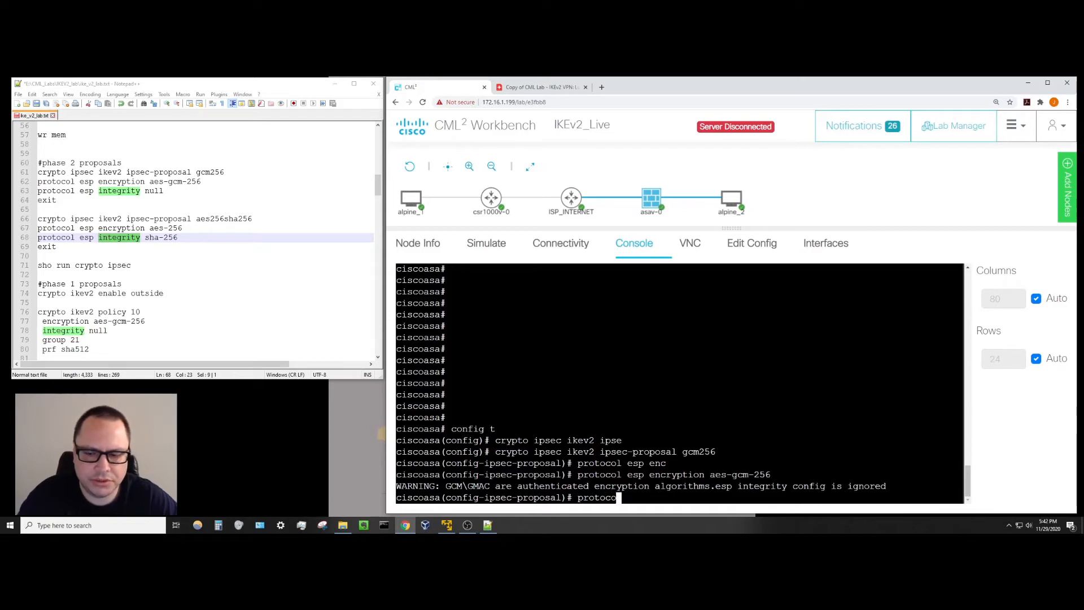
text(l esp)
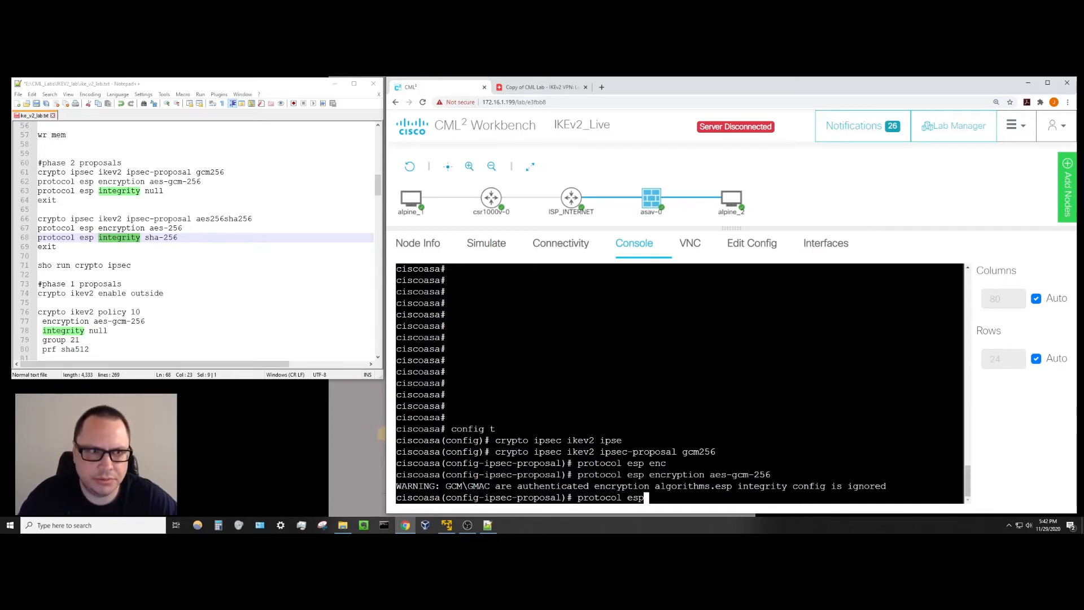
text( inte)
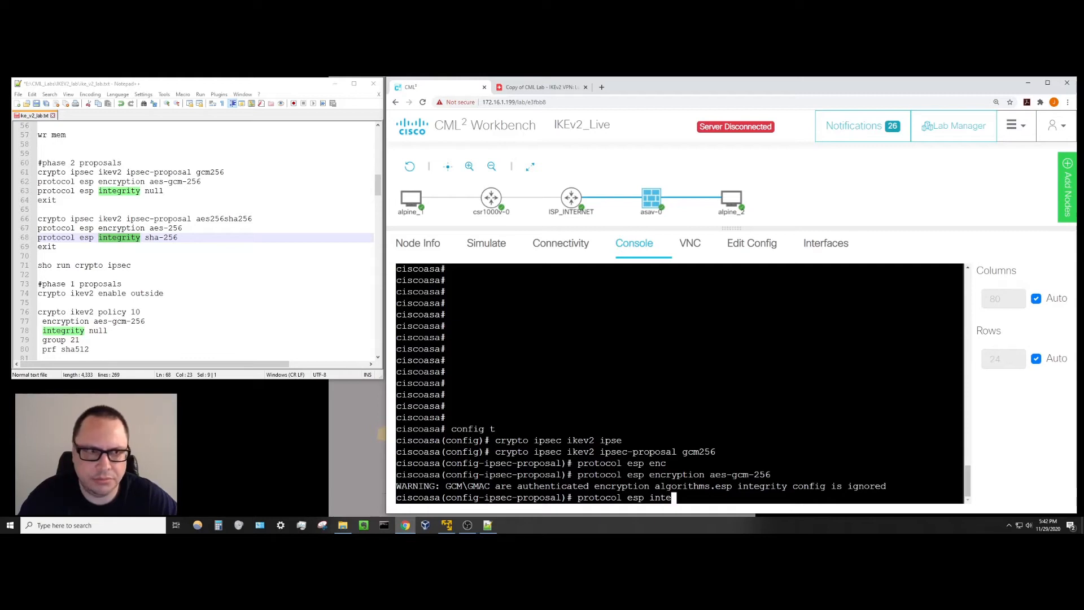
text(grity null)
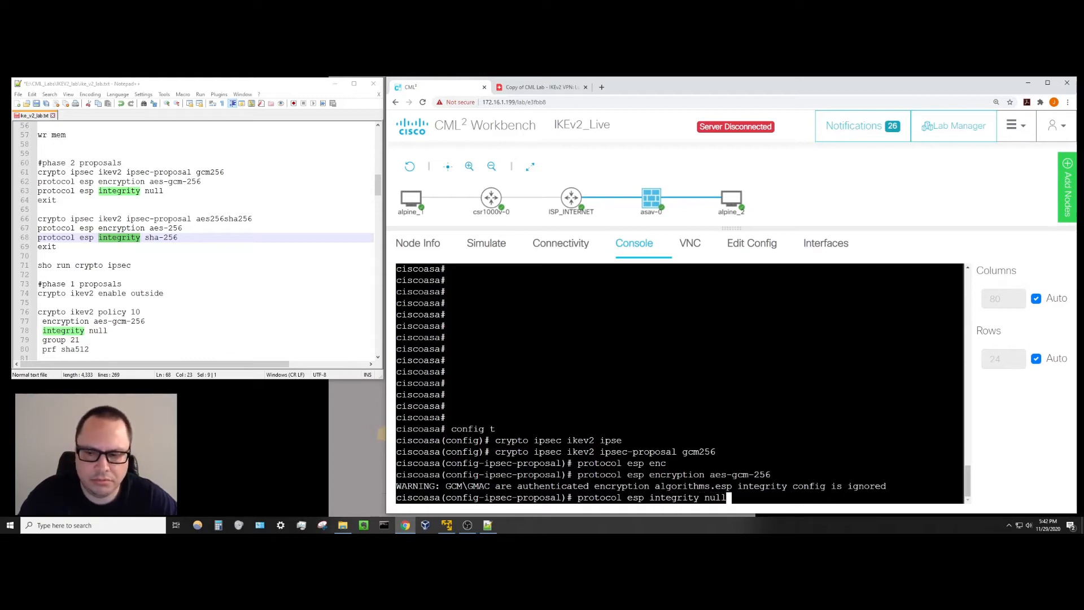
key(Return)
text(exit)
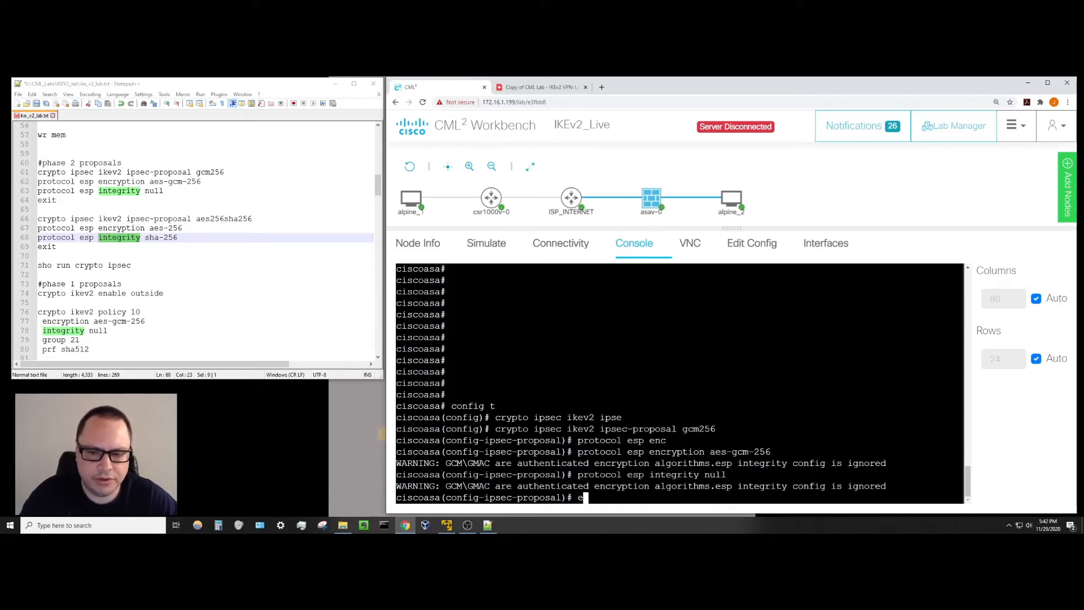
key(Return)
key(Return)
key(Return)
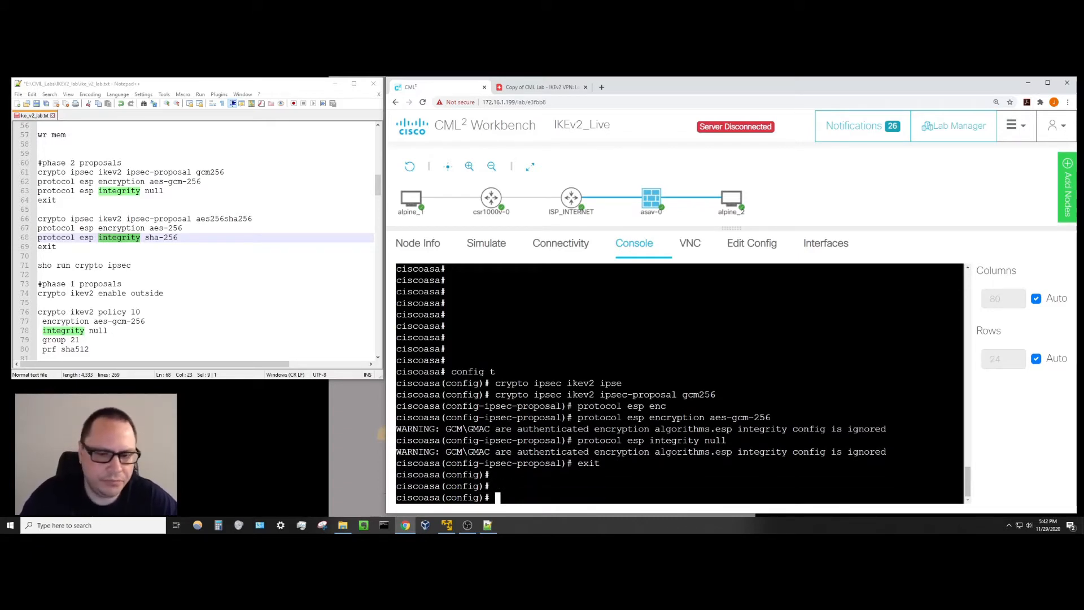
Create the IPsec proposal aes256sha256 with ESP encryption aes-256.
text(crypto)
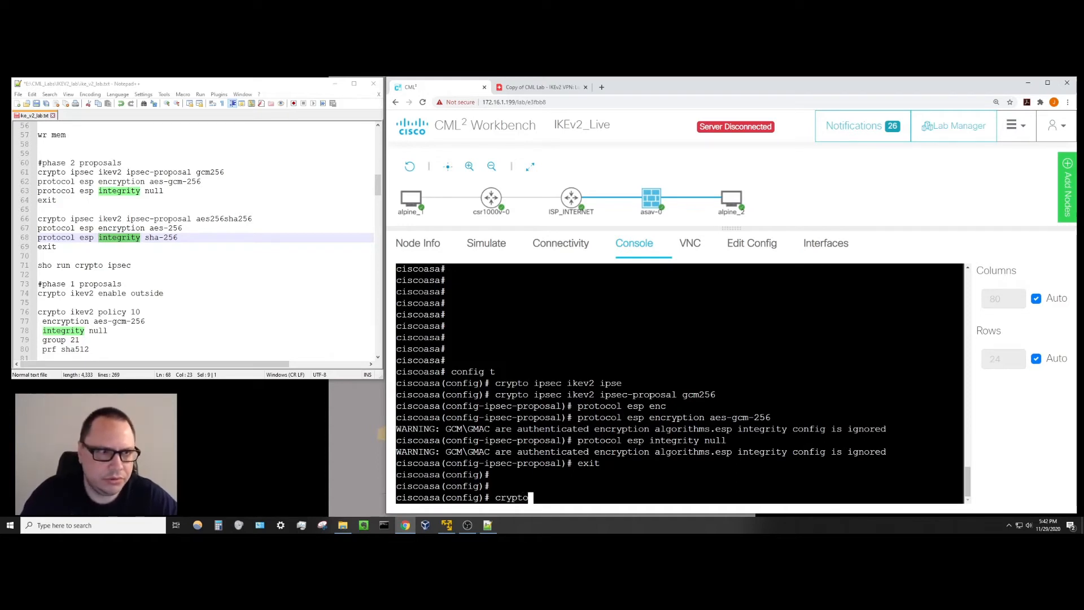
text( ipsec ikev2 ip)
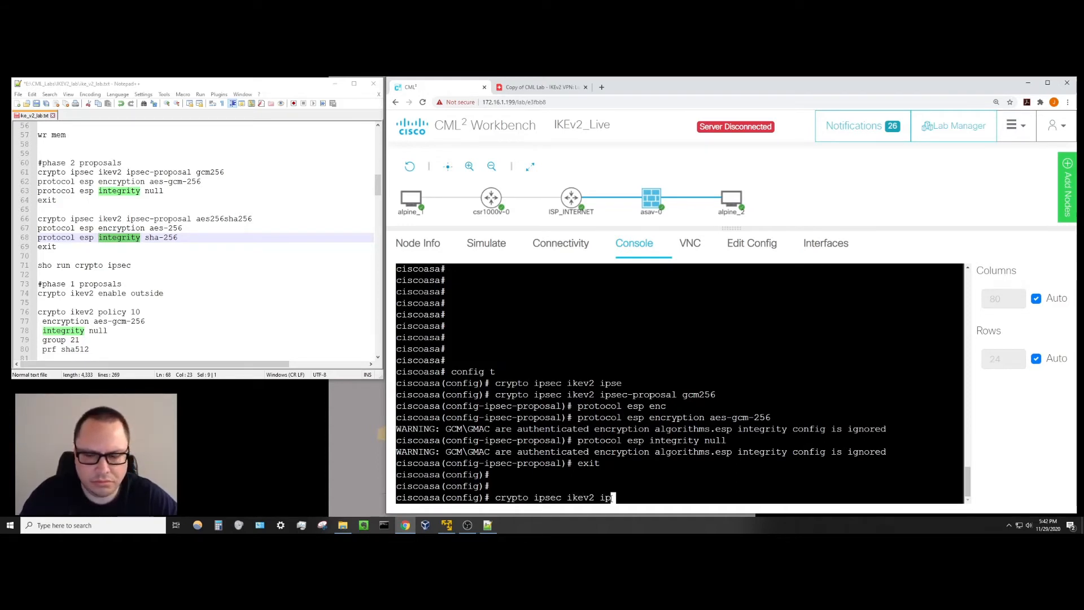
key(Tab)
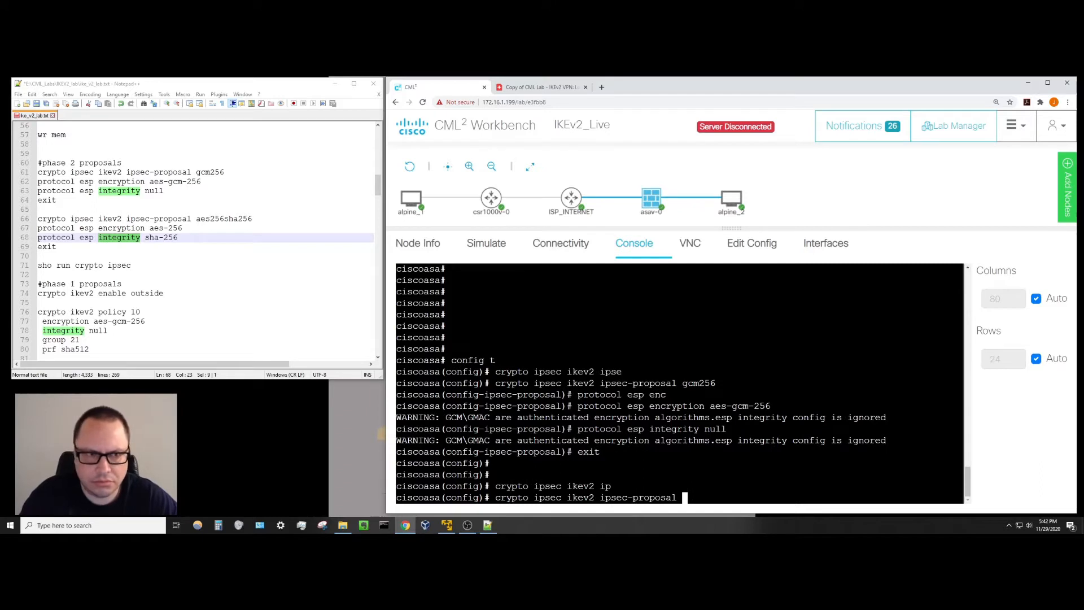
text(aes2)
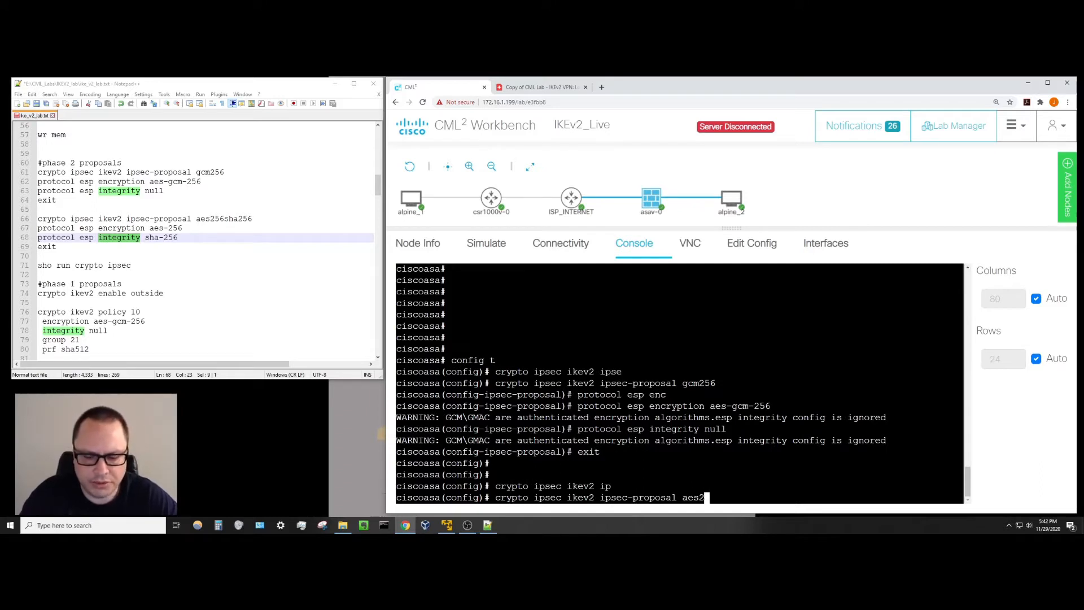
text(56sha256)
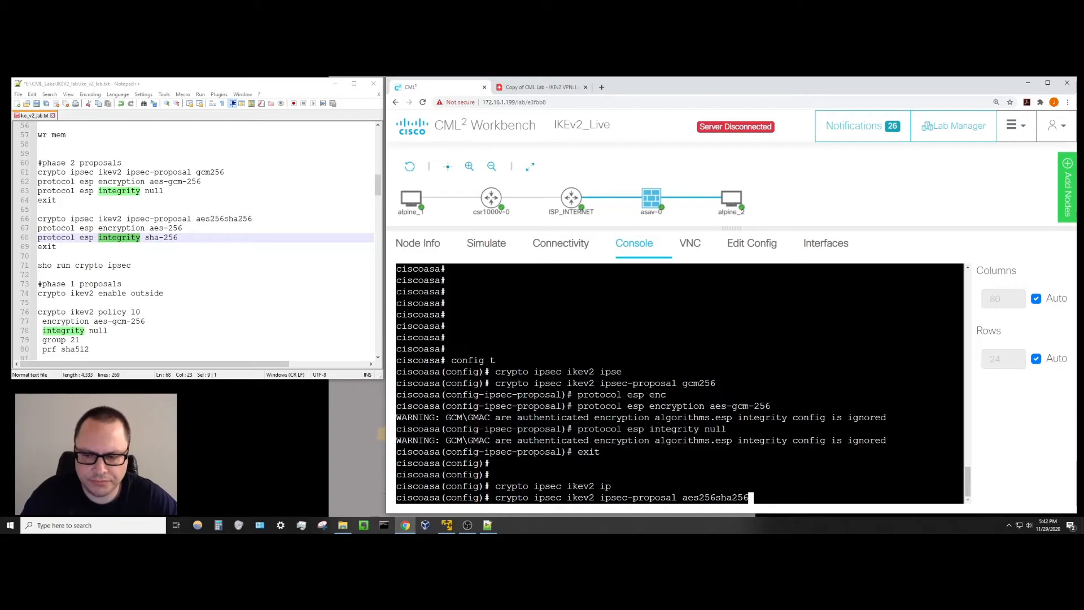
key(Return)
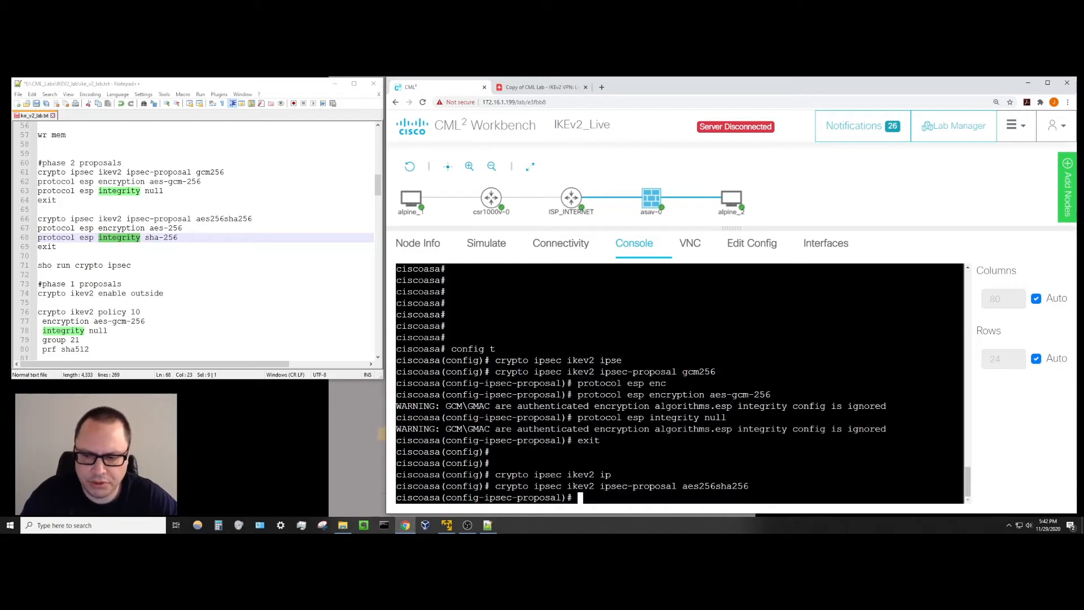
text(pro)
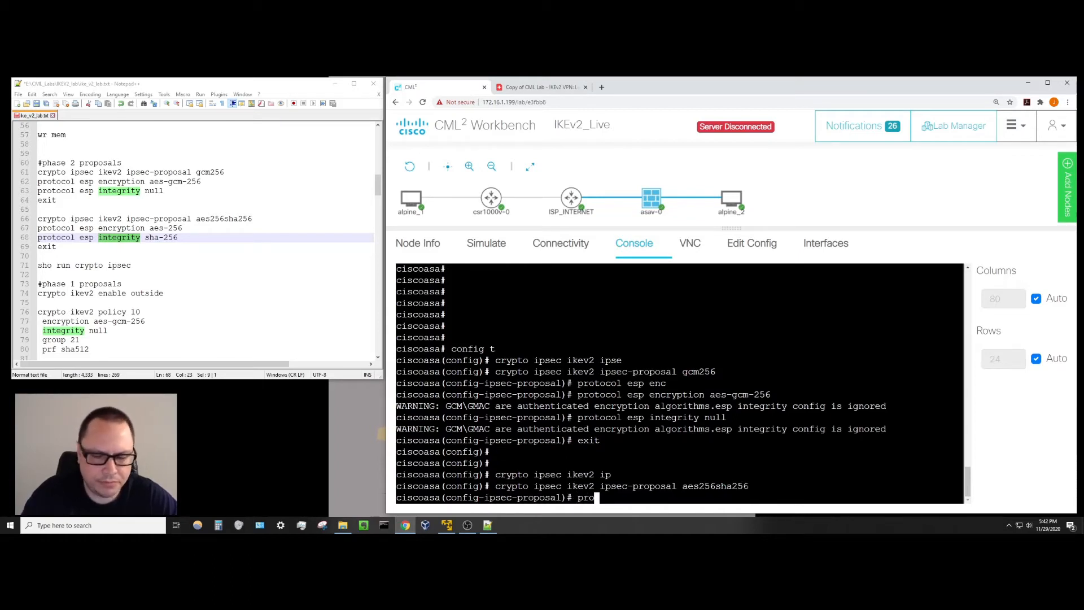
text(tocol esp en)
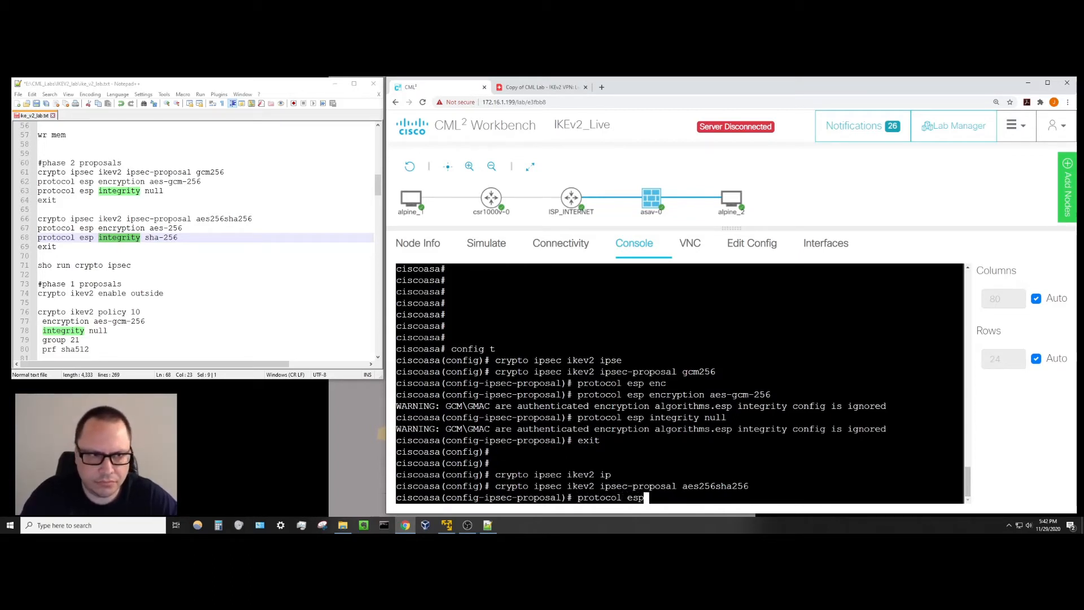
key(Tab)
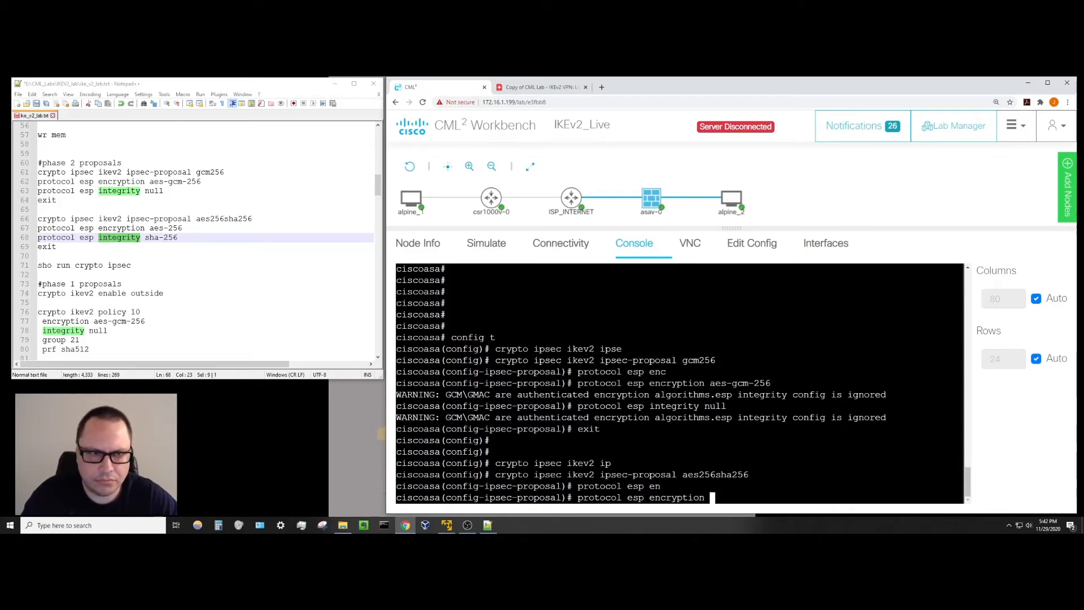
text(aes-256)
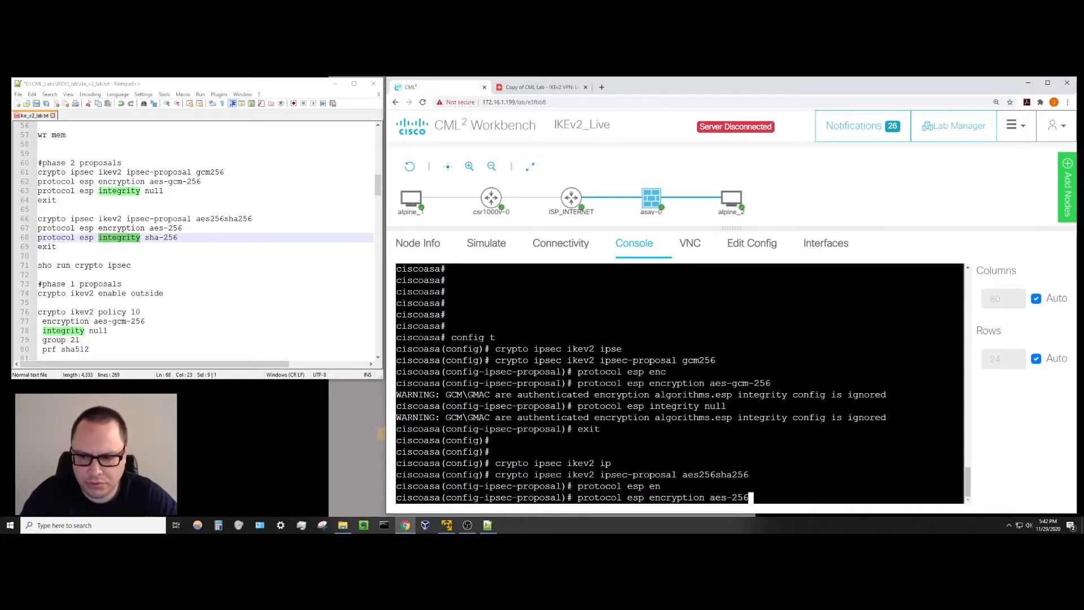
key(Return)
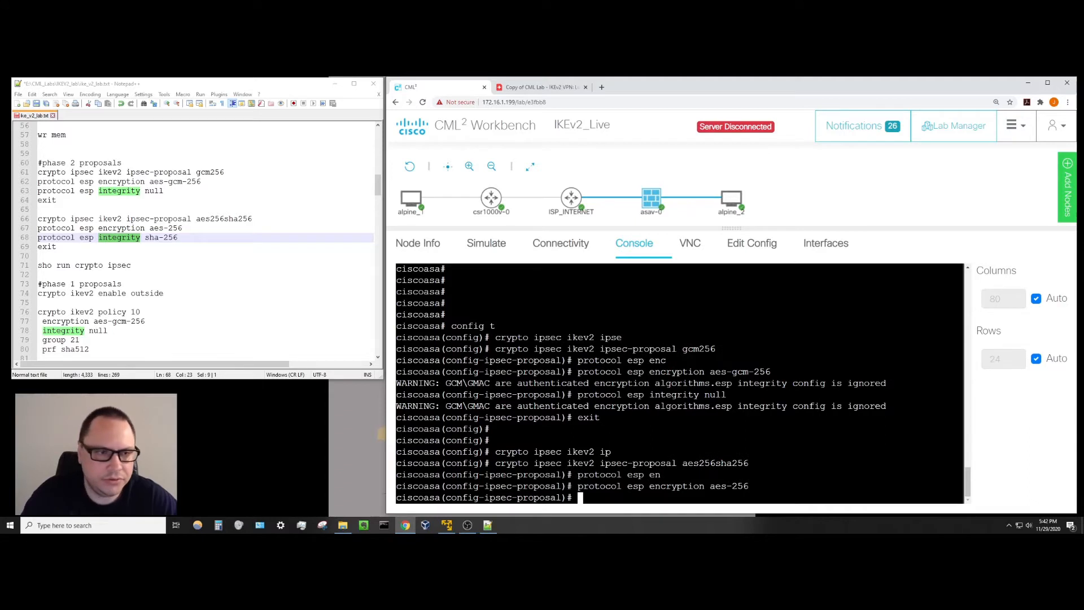
Add ESP integrity sha-256 to aes256sha256 and exit to global configuration.
text(p)
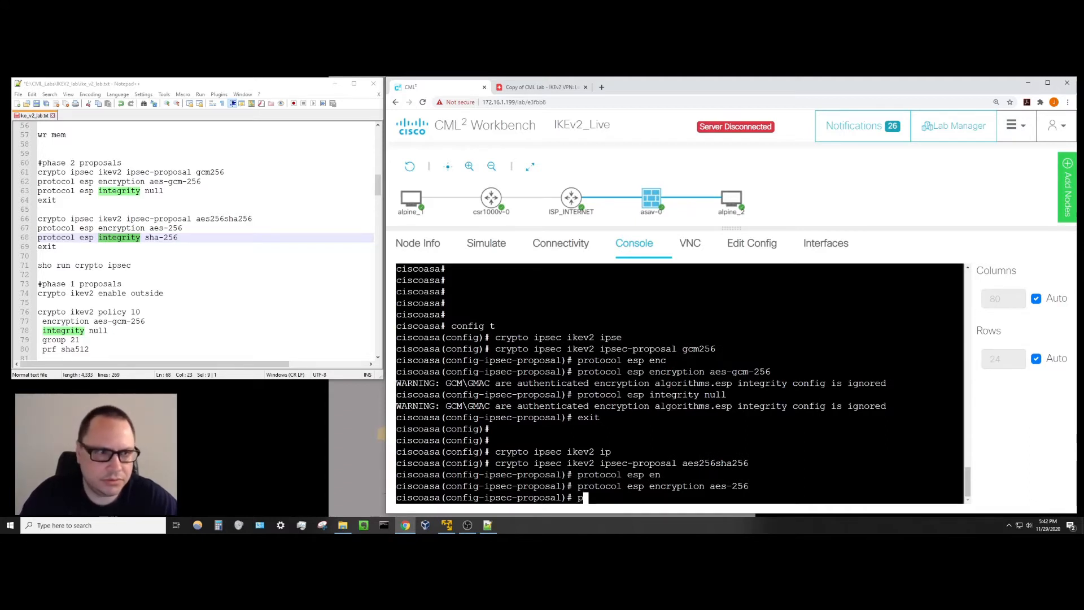
text(rotocol esp in)
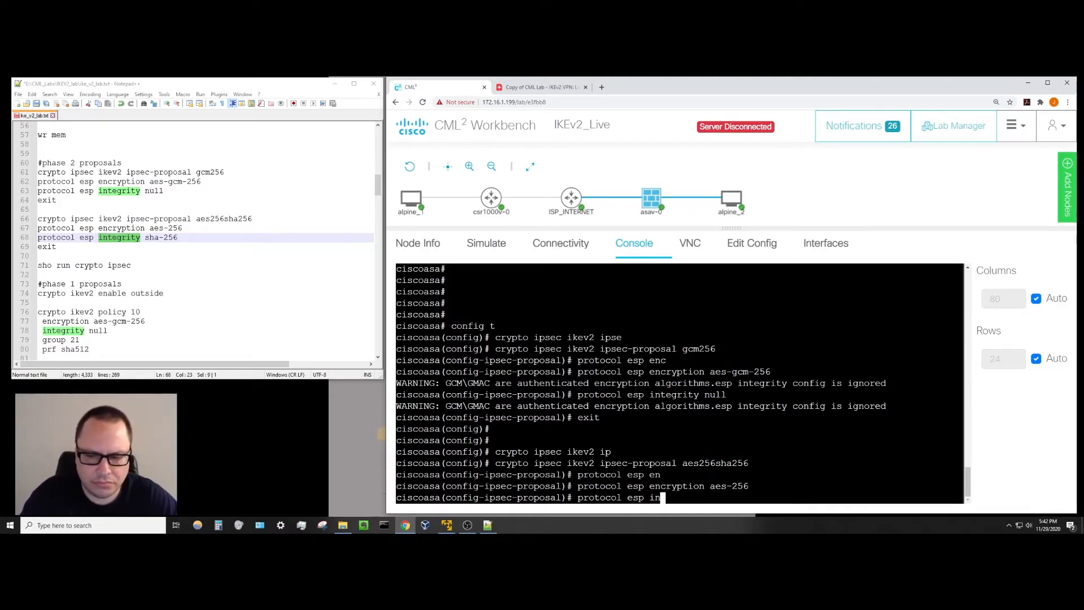
key(Tab)
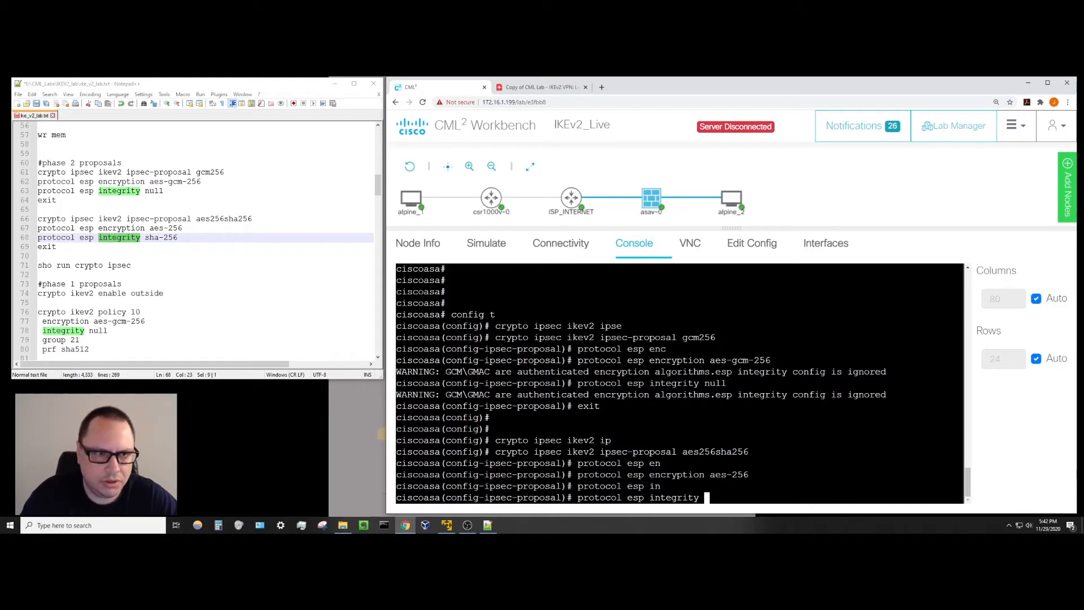
text(sha-)
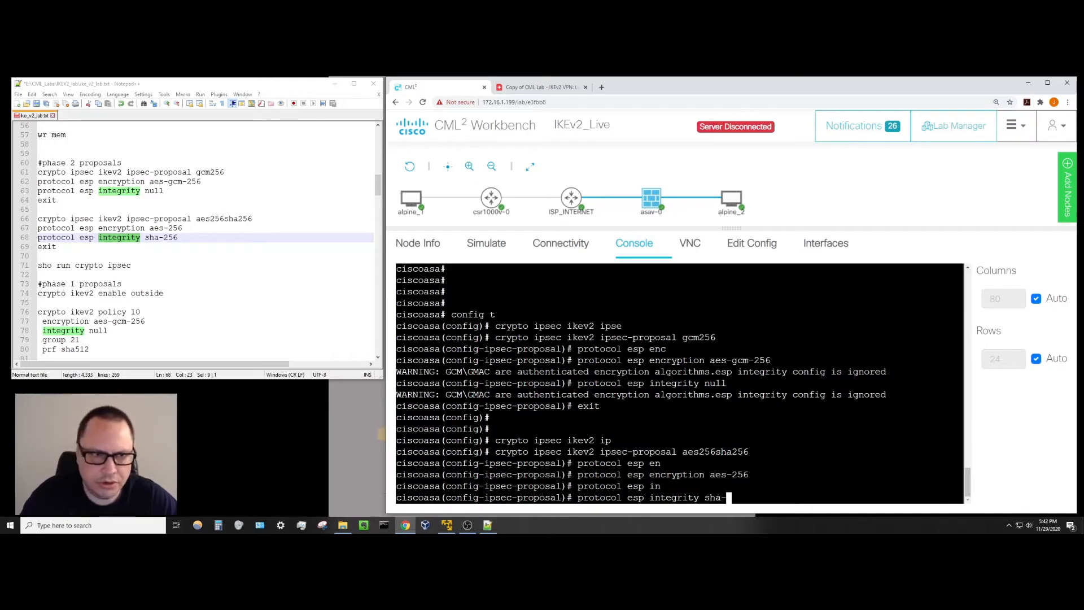
text(256)
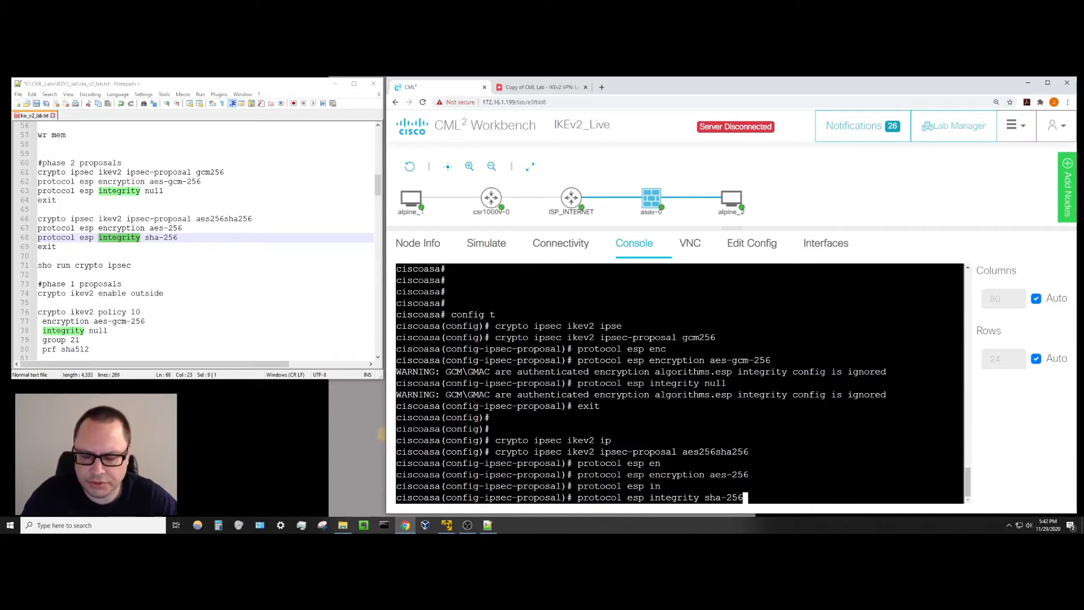
key(Return)
text(exit)
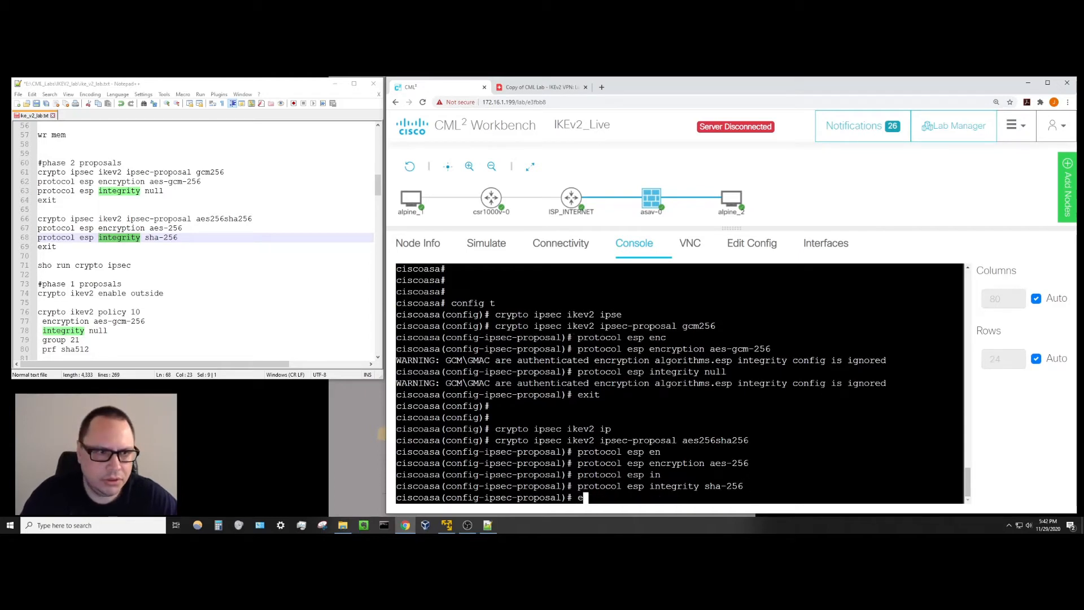
key(Return)
key(Return)
key(Return)
key(Return)
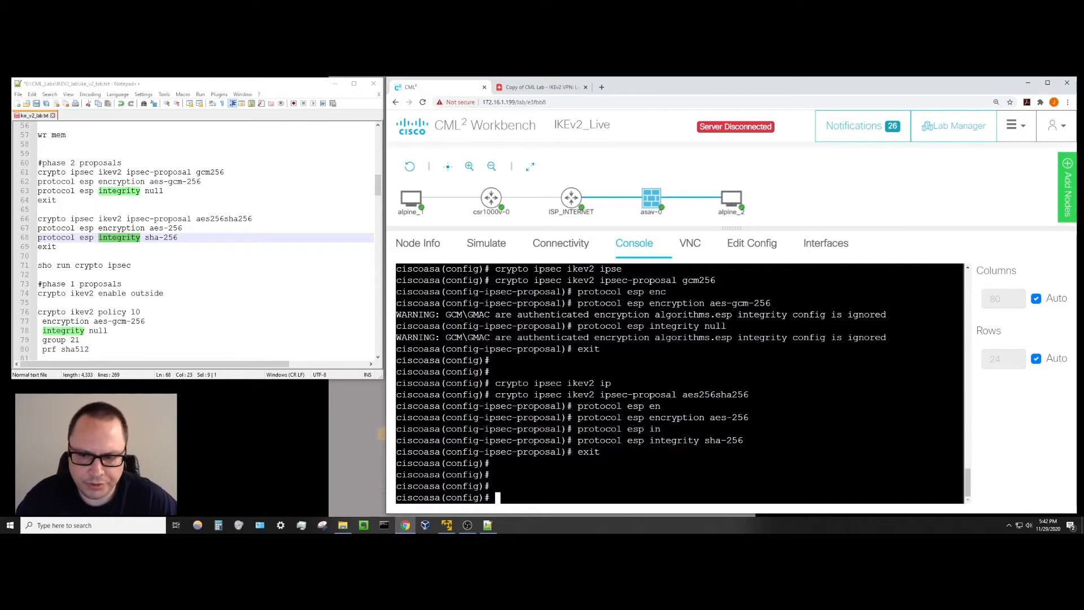
Leave configuration mode and display the running crypto ipsec configuration with 'sho run crypto ipsec'.
text(do )
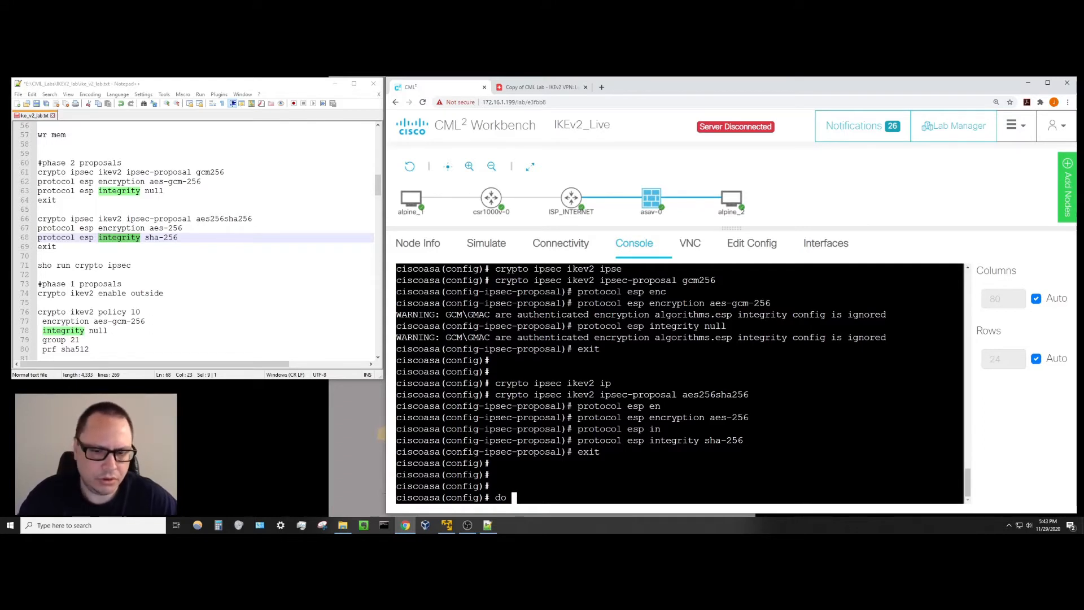
text(sh )
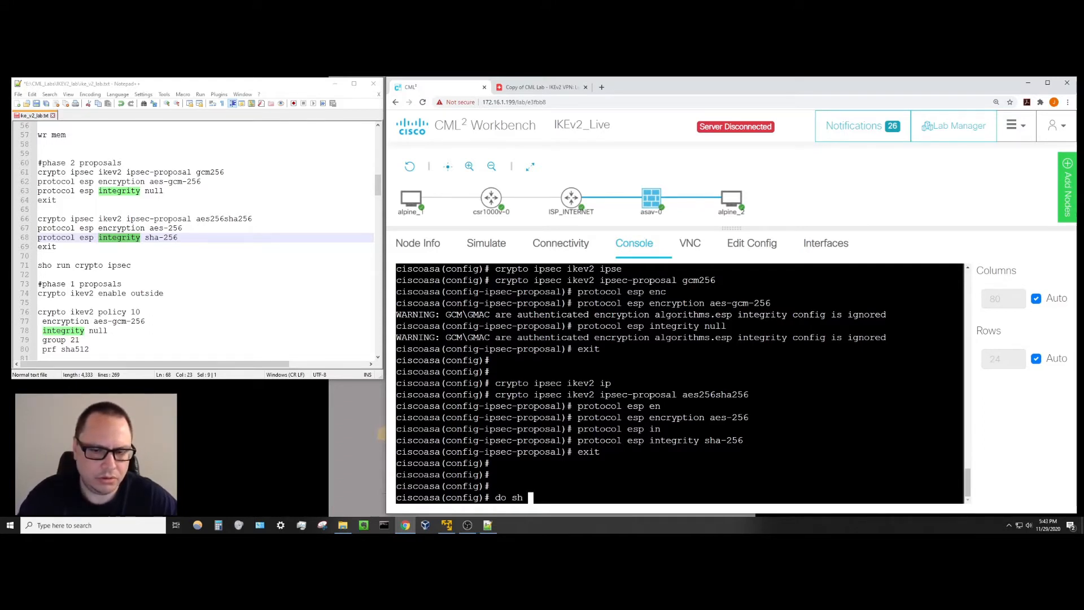
text(o run cryp)
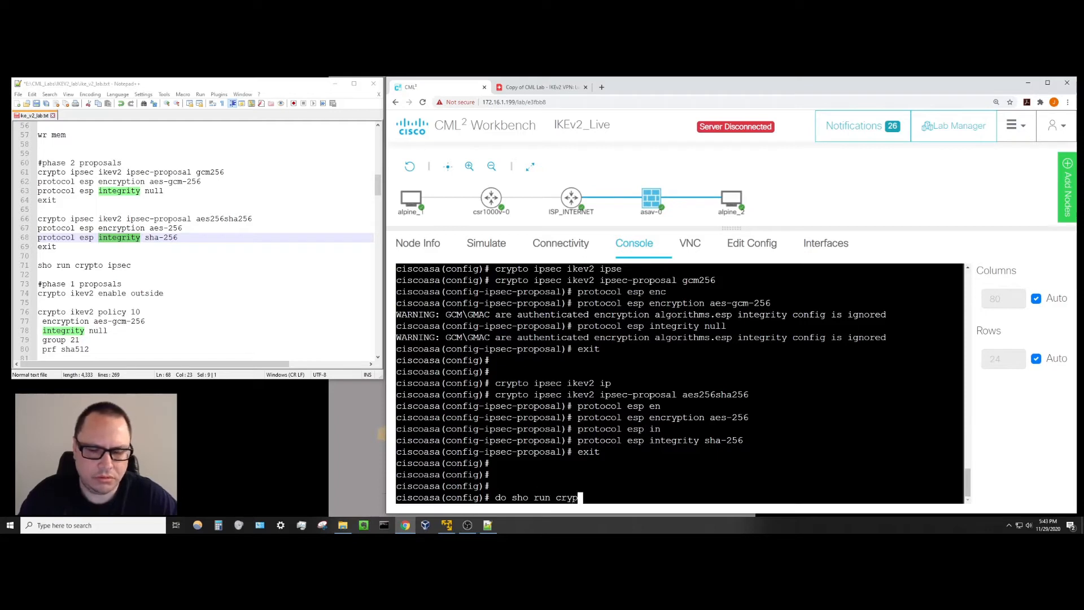
text(to ipsec)
key(Return)
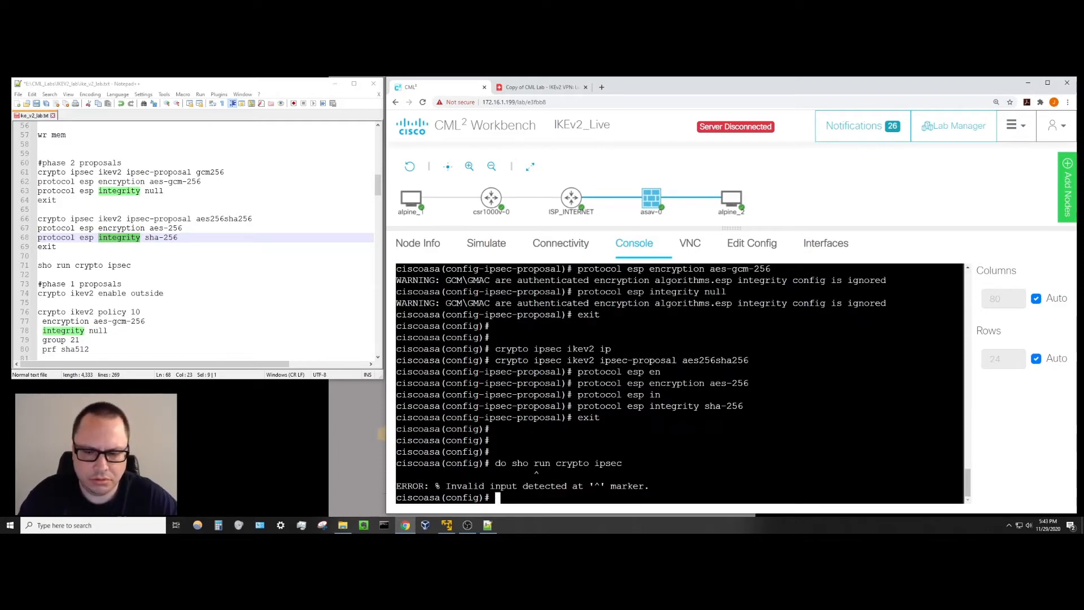
text(exit)
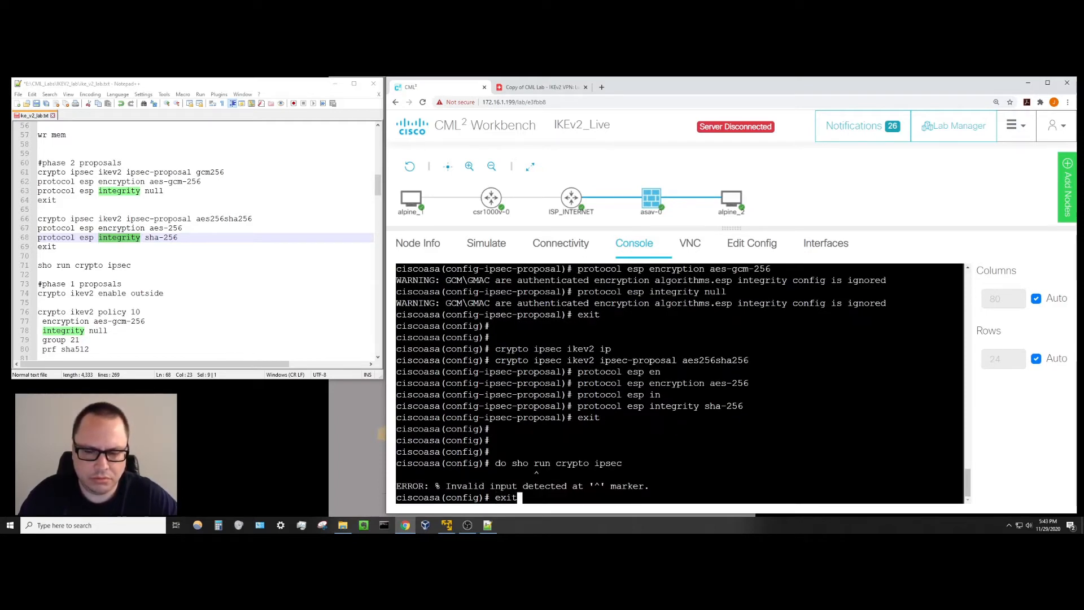
key(Return)
text(sho run )
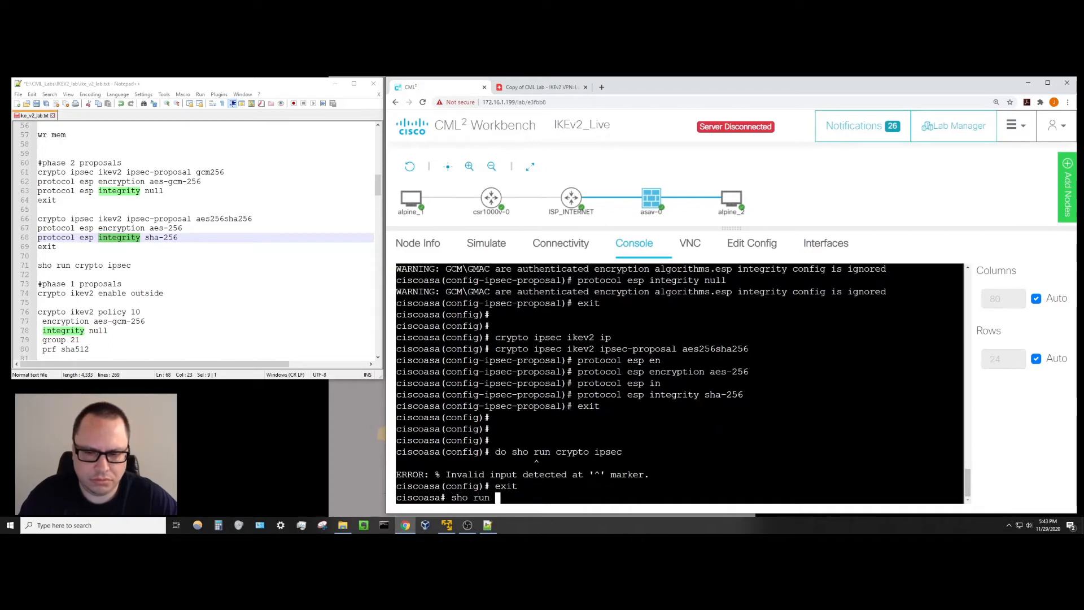
text(crypto ipsec)
key(Return)
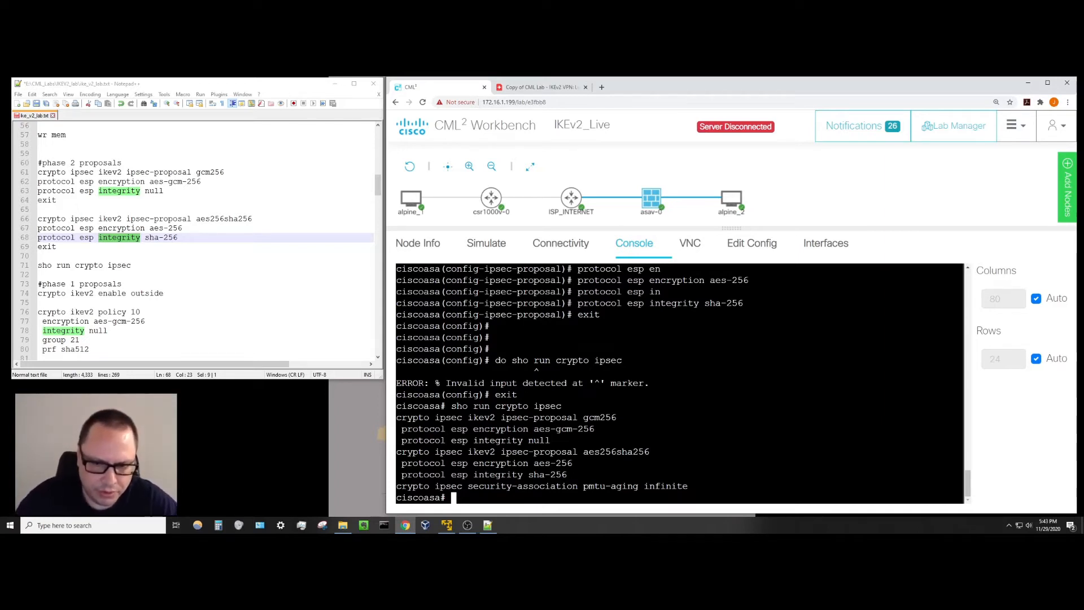
Highlight the gcm256 and then the aes256sha256 proposal lines in the output.
drag(397, 417, 583, 440)
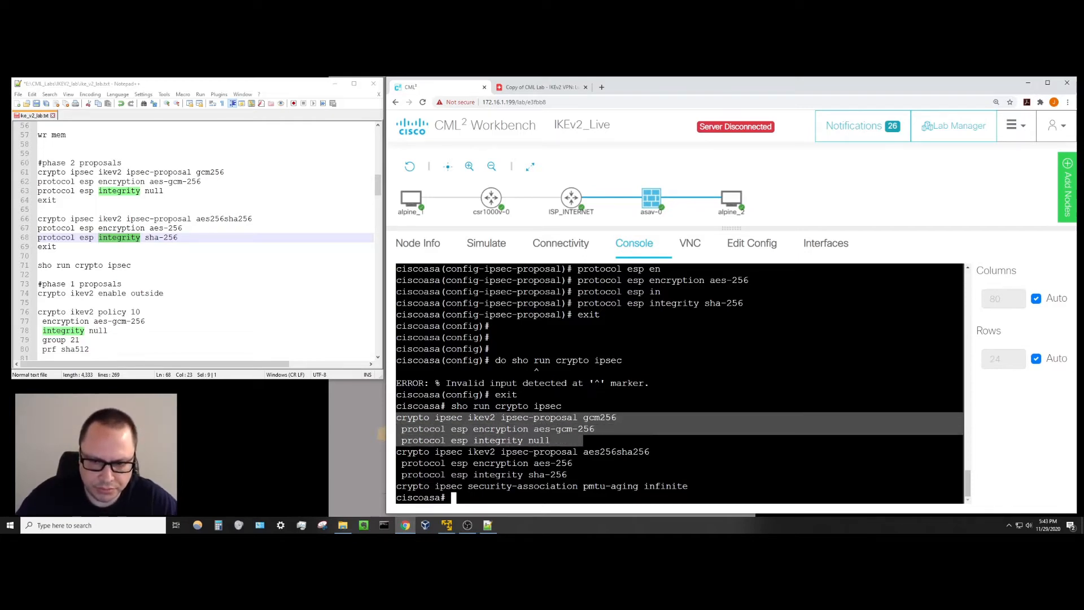
click(607, 432)
double_click(412, 417)
drag(412, 418, 593, 441)
click(593, 442)
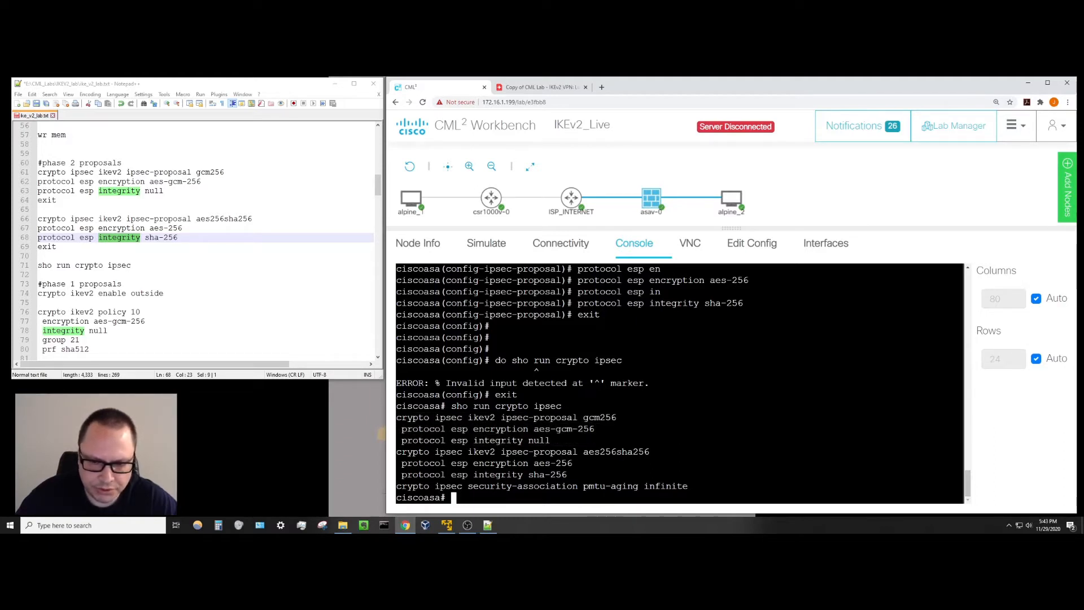
double_click(412, 451)
drag(413, 452, 569, 474)
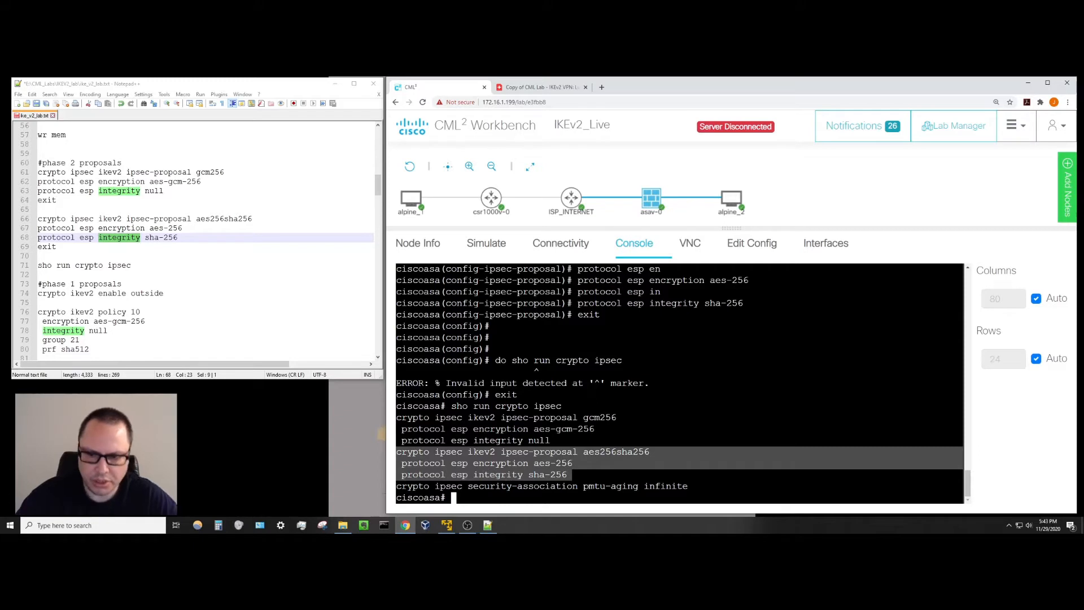
key(Return)
key(Return)
key(Return)
key(Return)
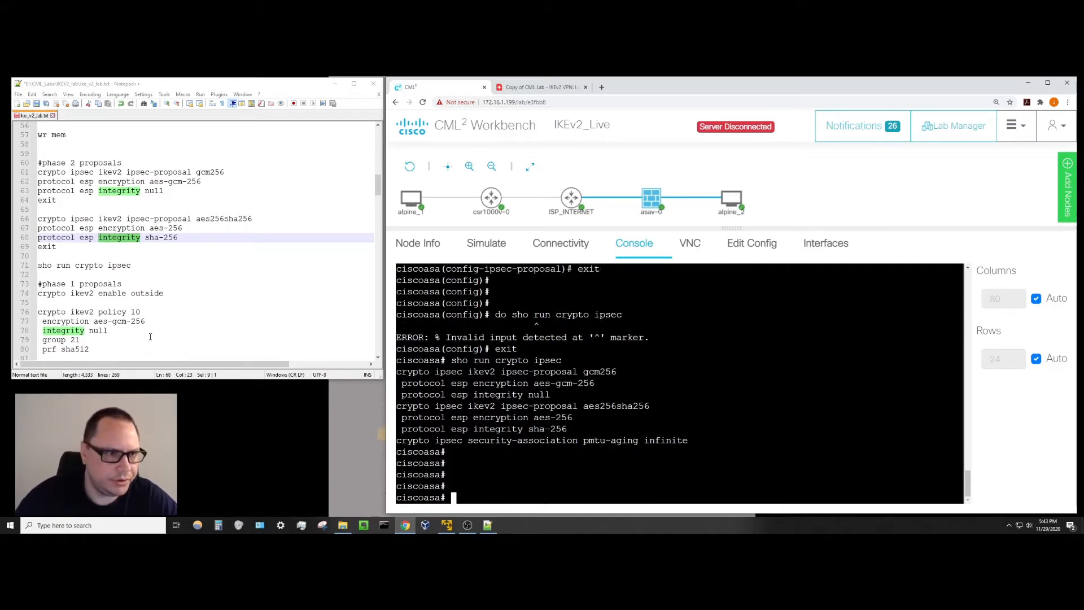
Try 'crypto ikev2 enable outside' at the privileged prompt, which errors.
scroll(207, 288, down, 4)
scroll(207, 288, down, 1)
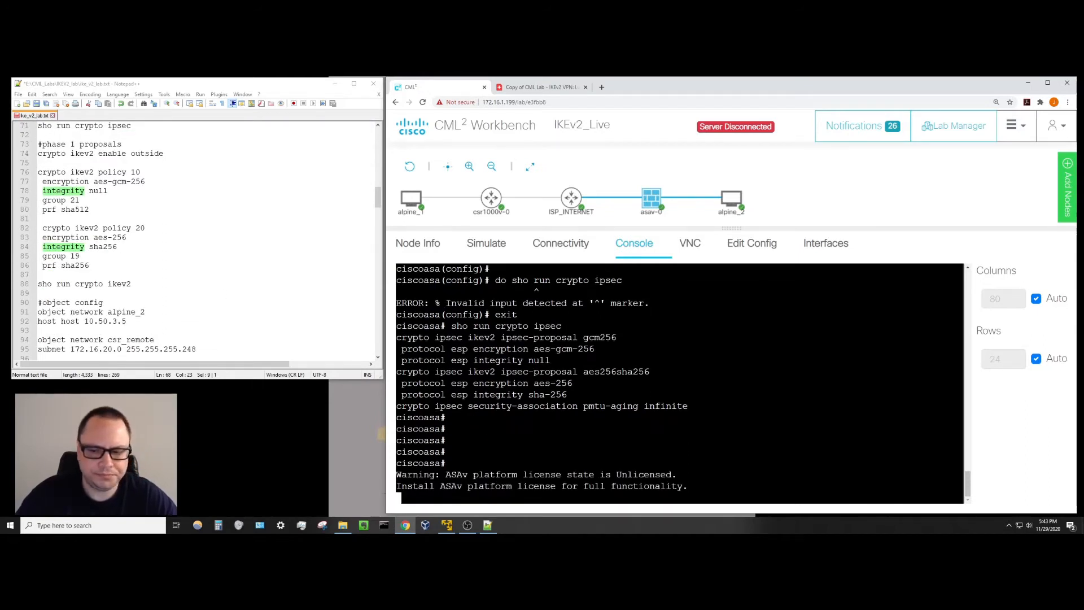
key(Return)
key(Return)
key(Return)
key(Return)
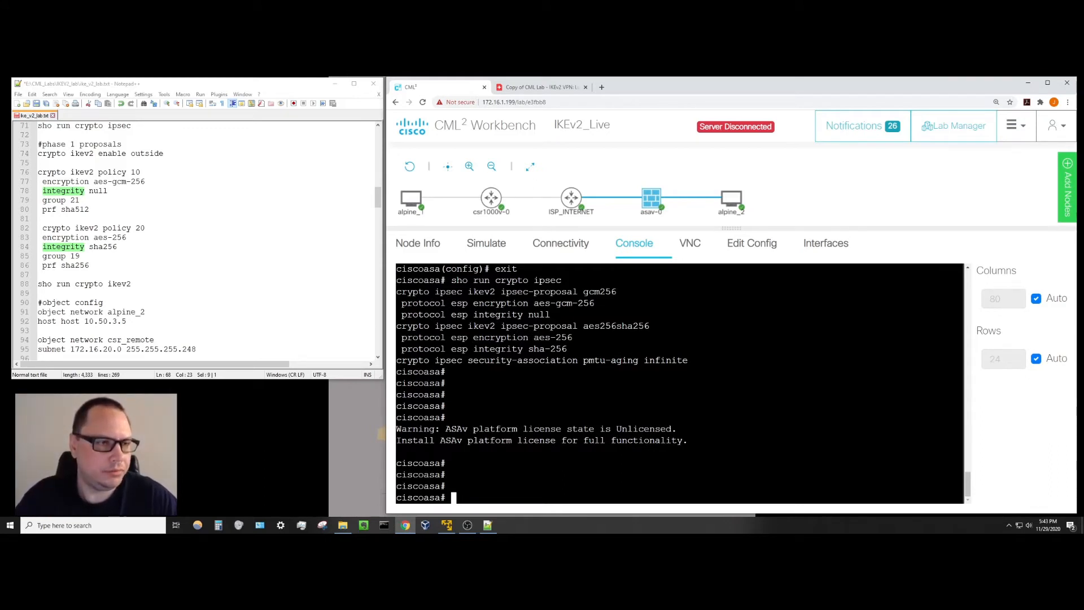
text(cry)
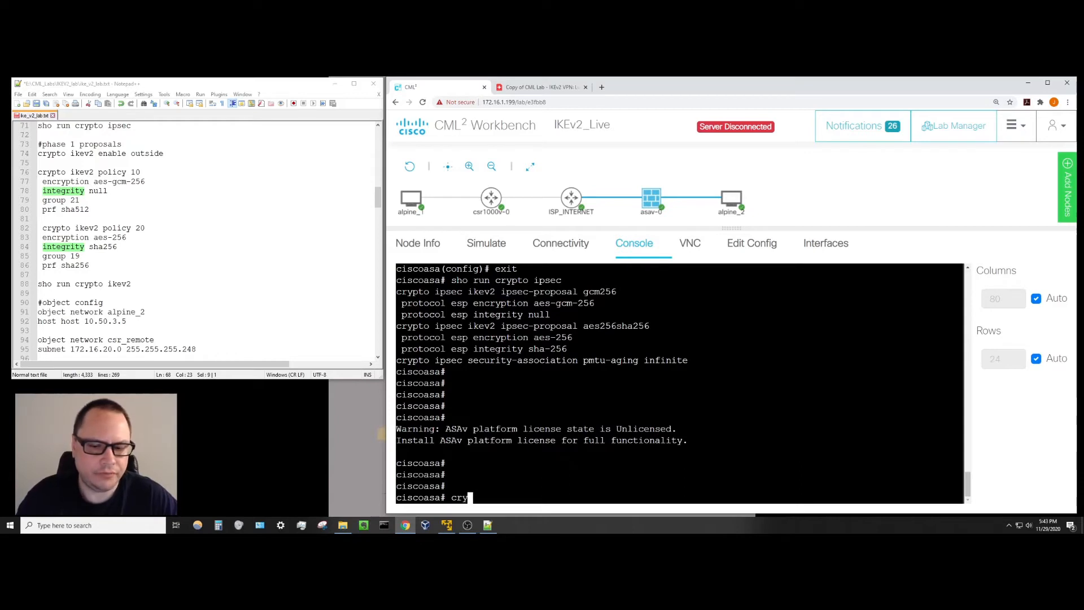
text(pto ik)
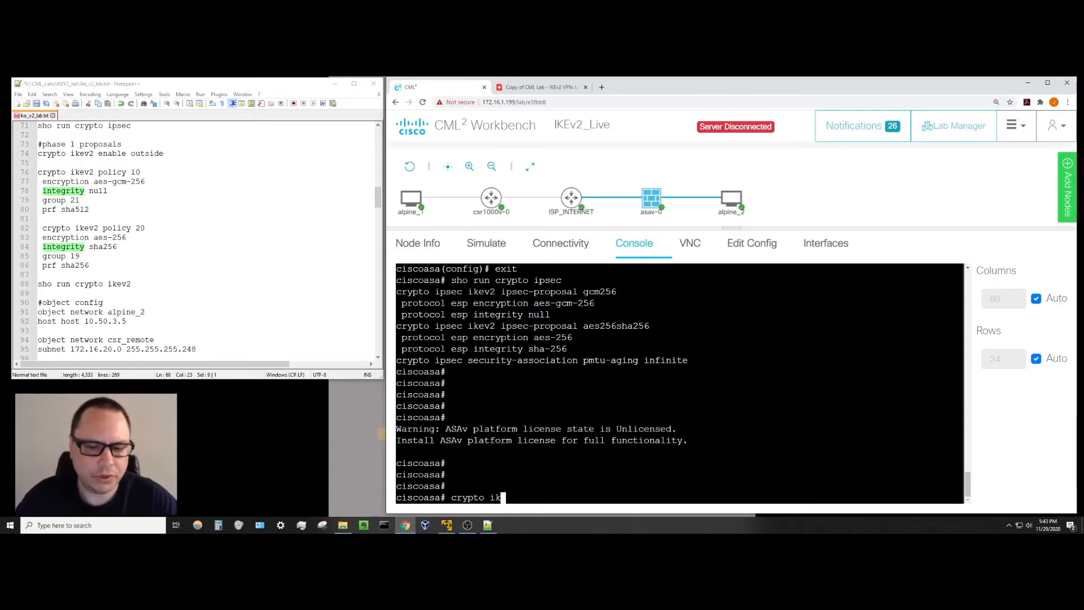
text(ev2 enable )
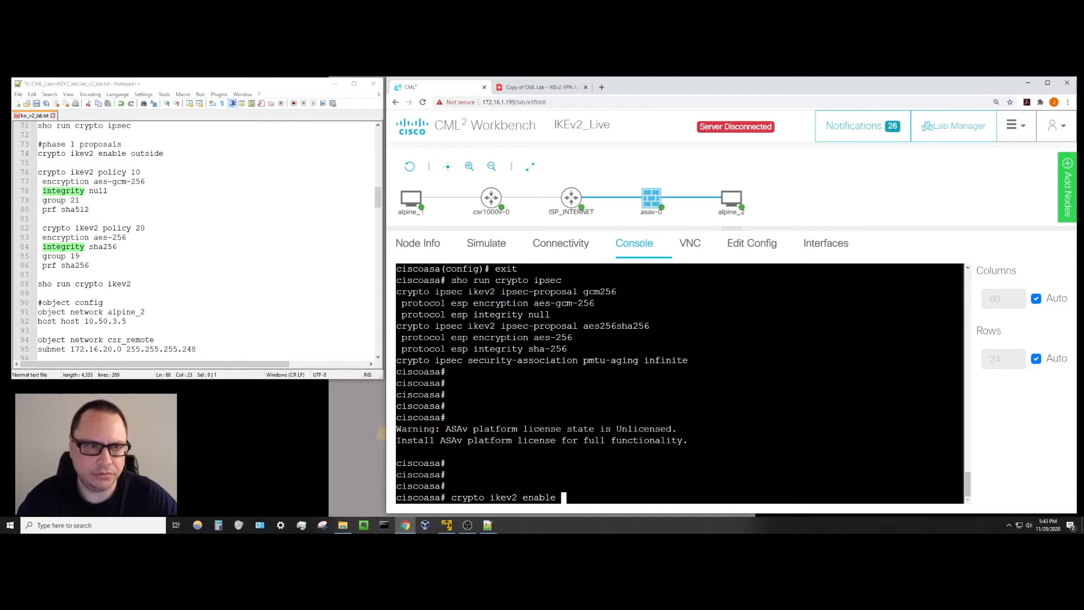
text(outside)
key(Return)
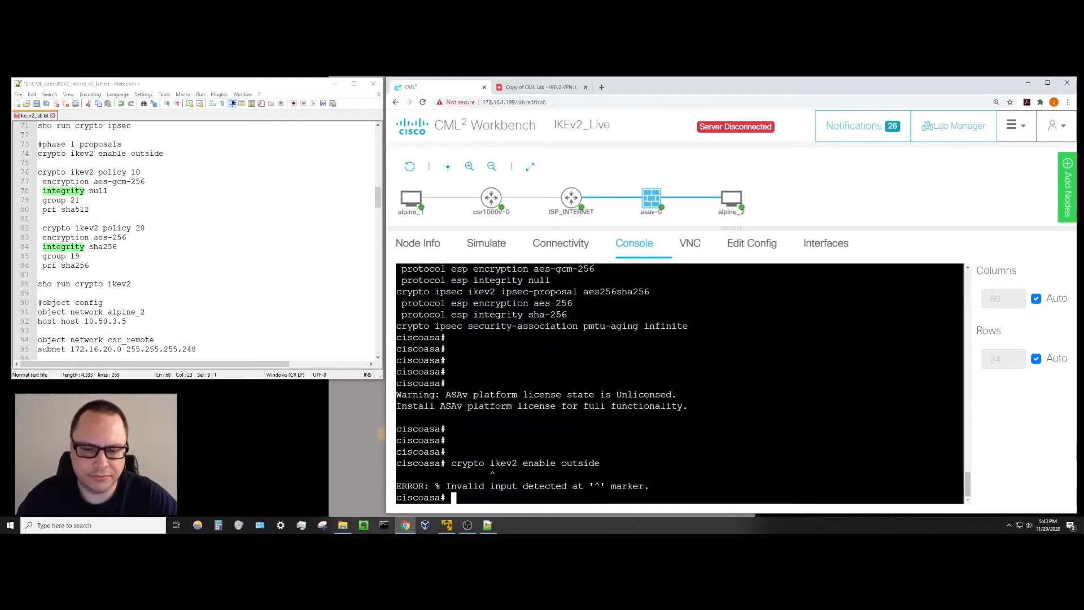
Enter global configuration and enable IKEv2 on the outside interface.
text(config t)
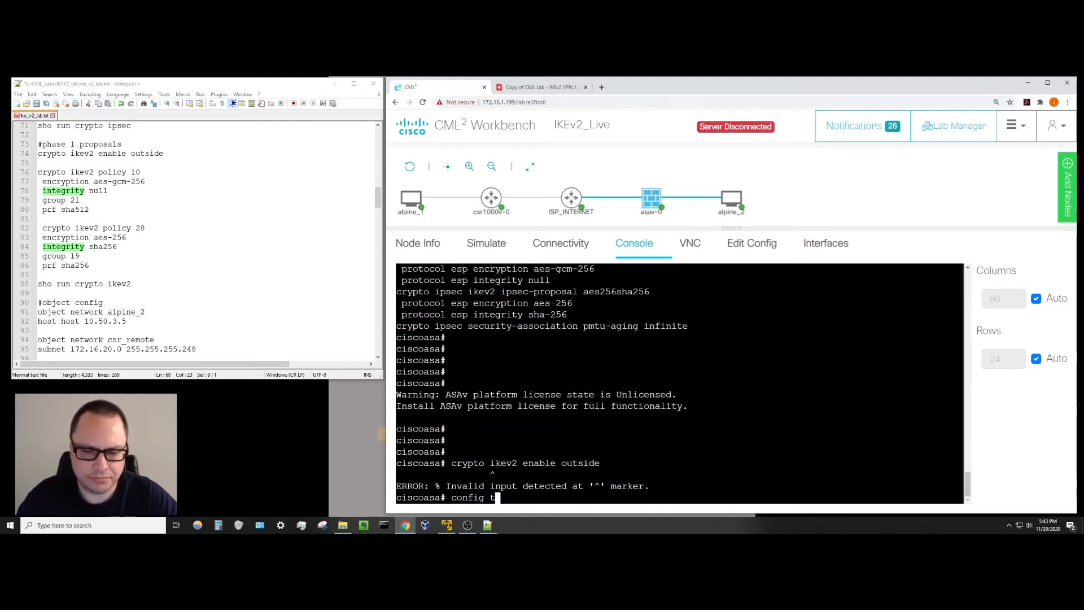
key(Return)
text(cryp)
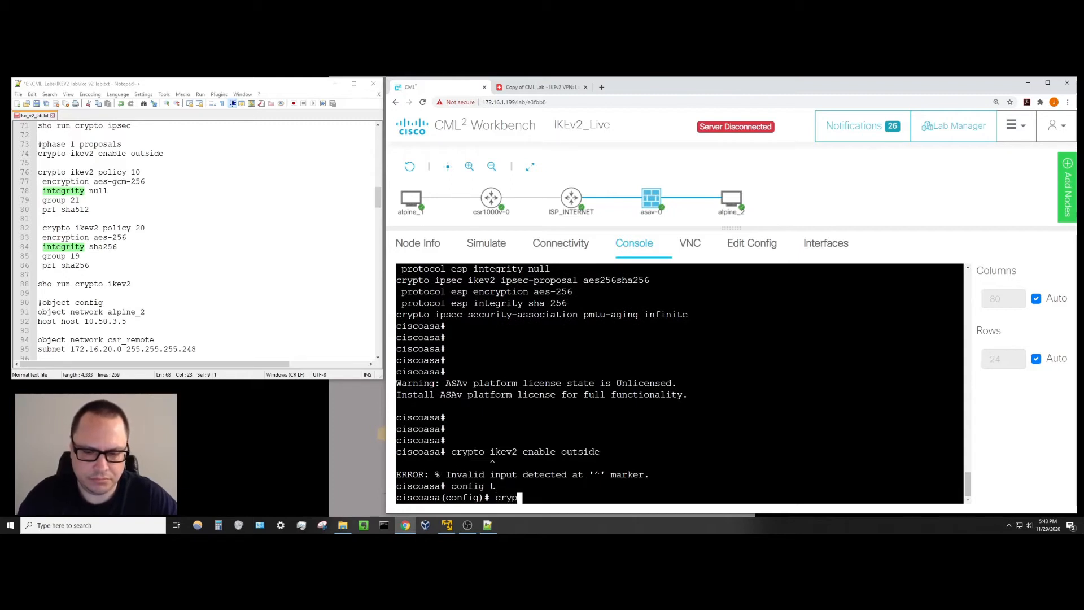
text(to ikev2 )
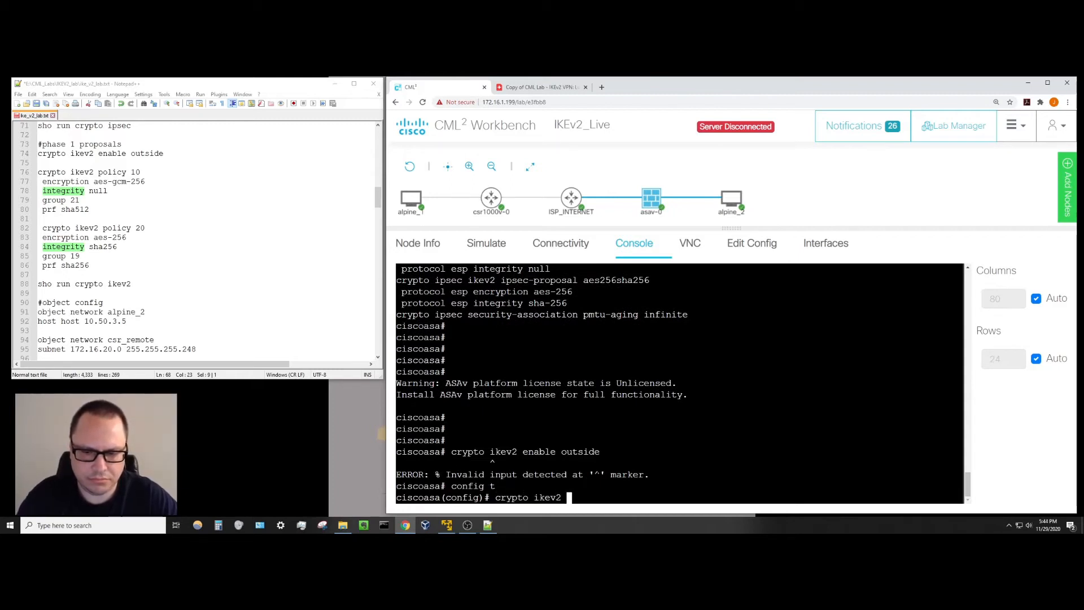
text(enable outside)
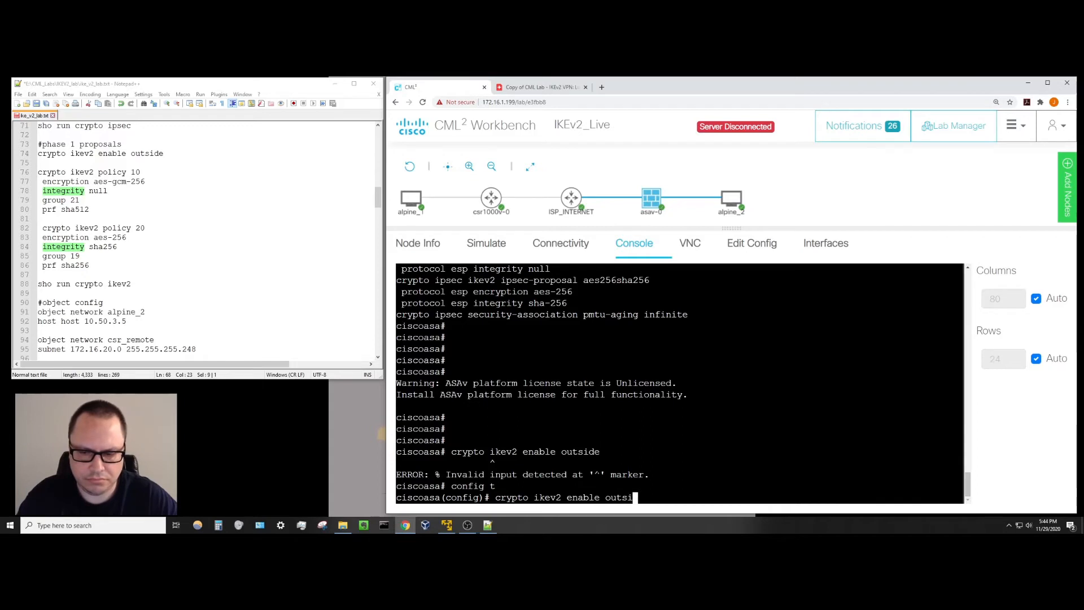
key(Return)
key(Return)
key(Return)
key(Return)
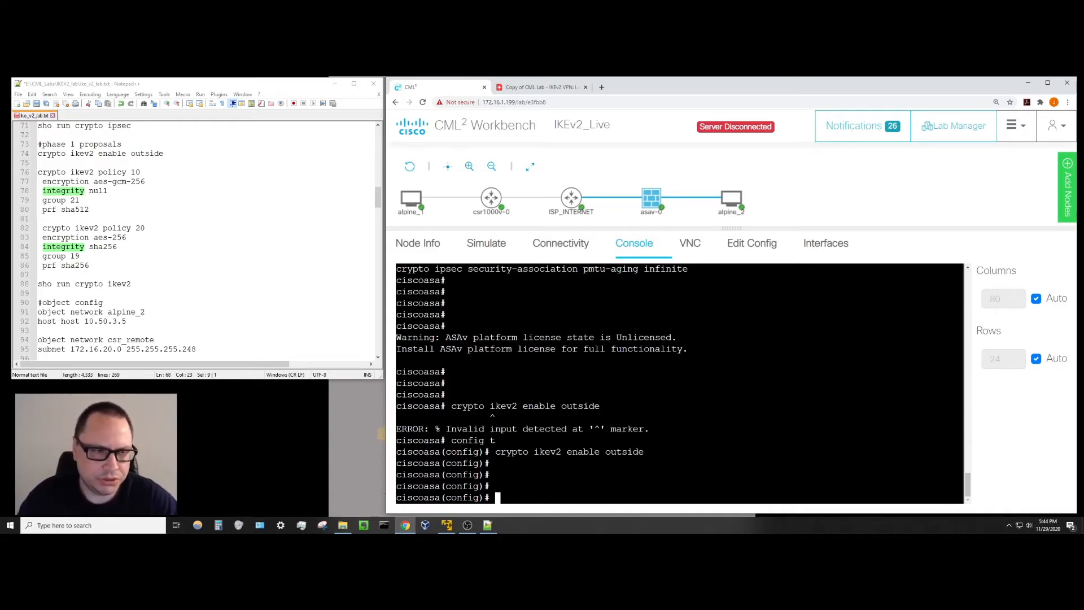
Create IKEv2 policy 10 with aes-gcm-256 encryption and null integrity.
text(cryp)
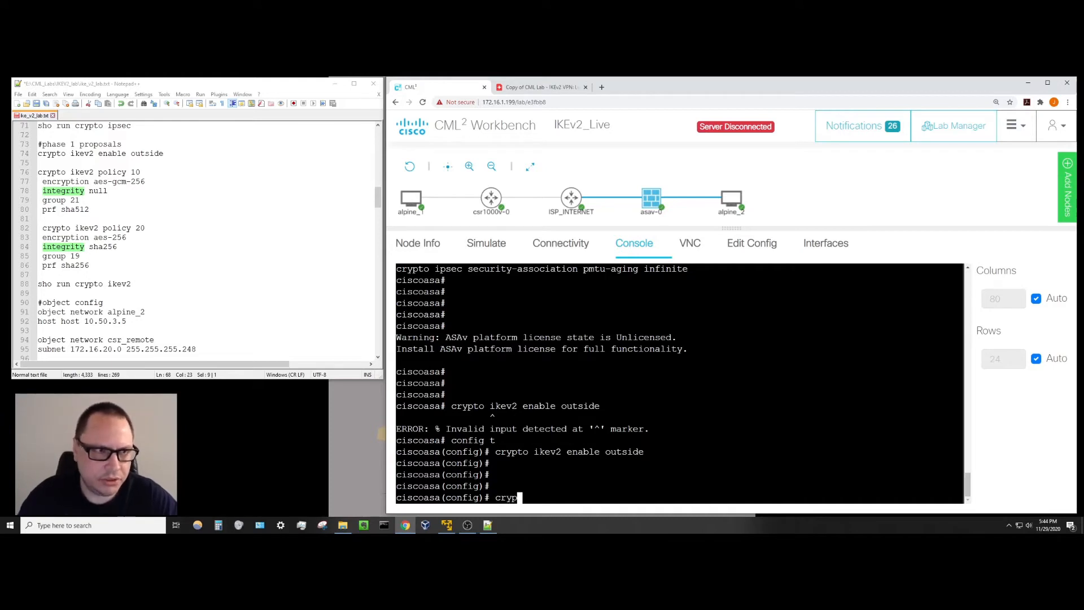
text(to ikev2)
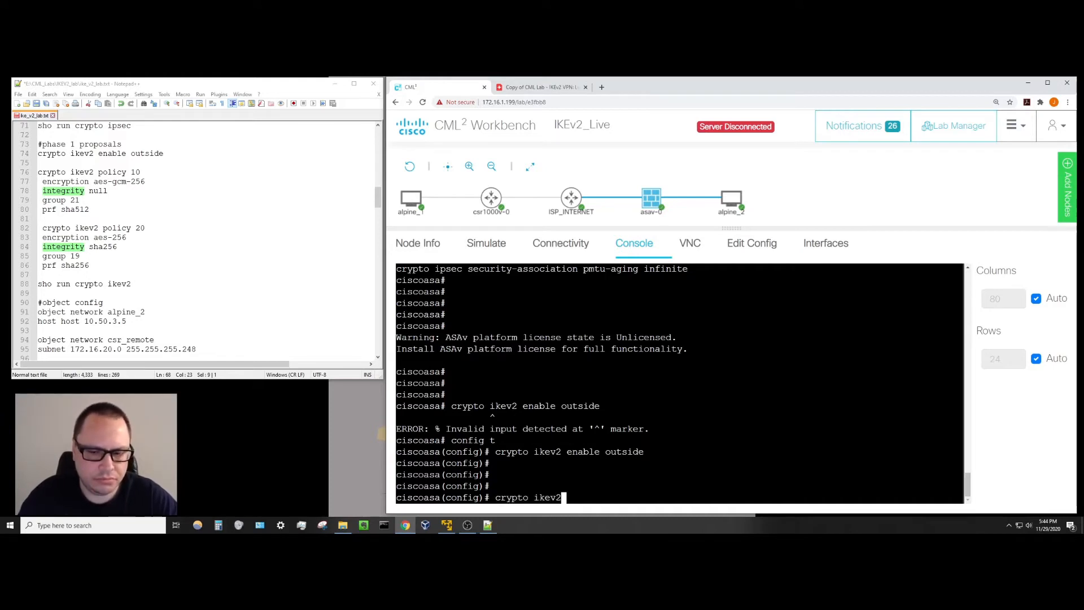
text( policy 10)
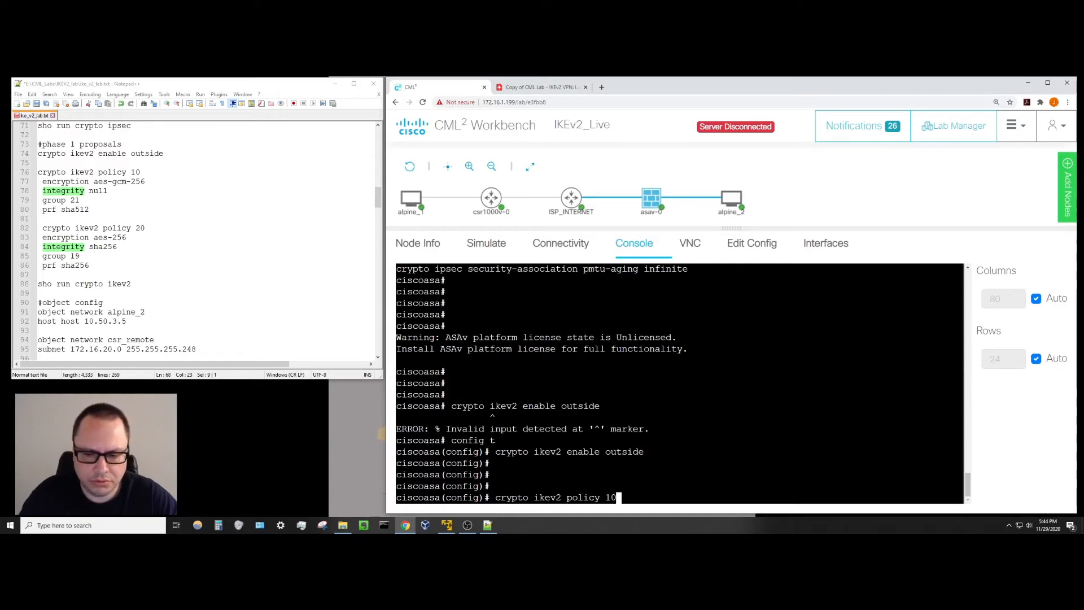
key(Return)
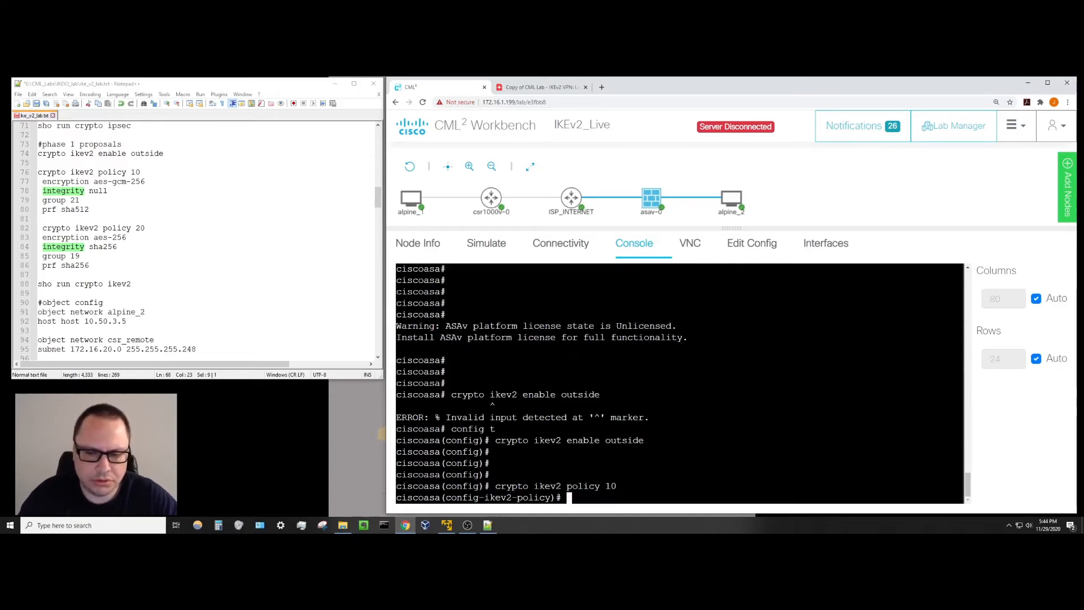
text(en)
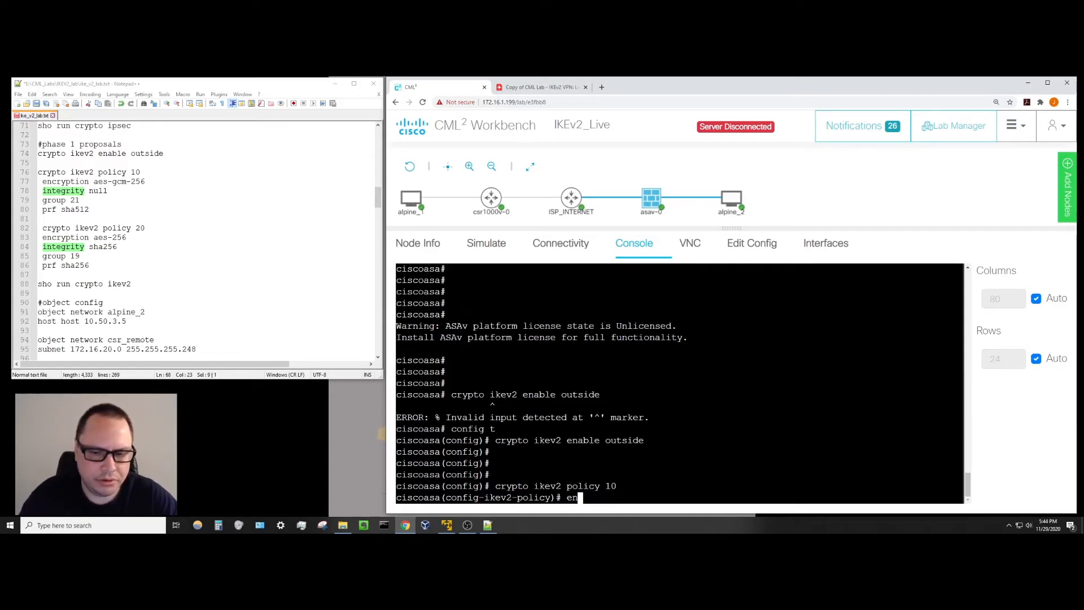
text(cryption a)
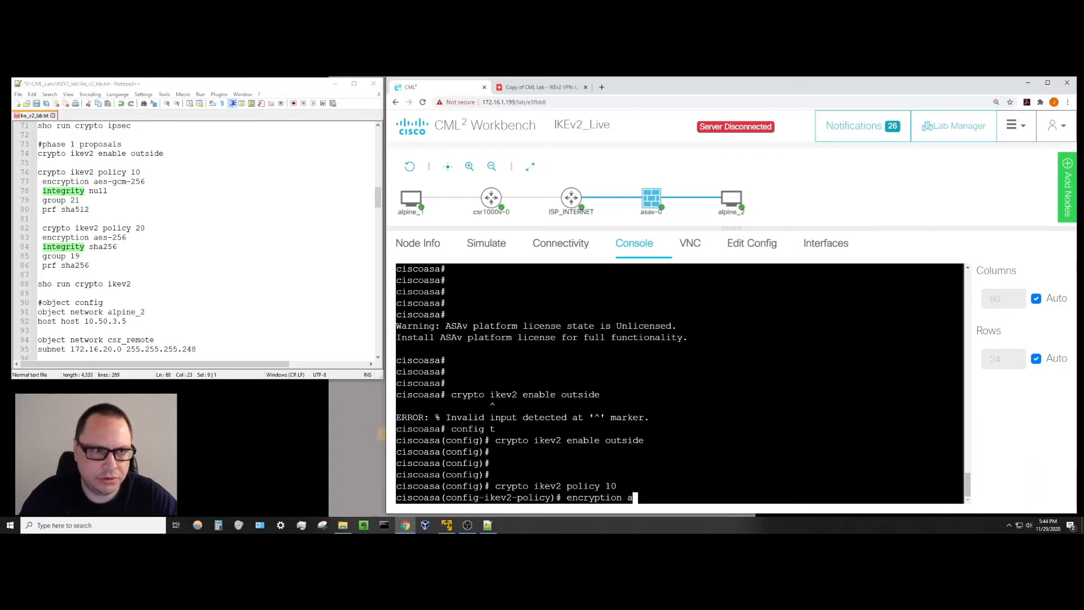
text(es-gc)
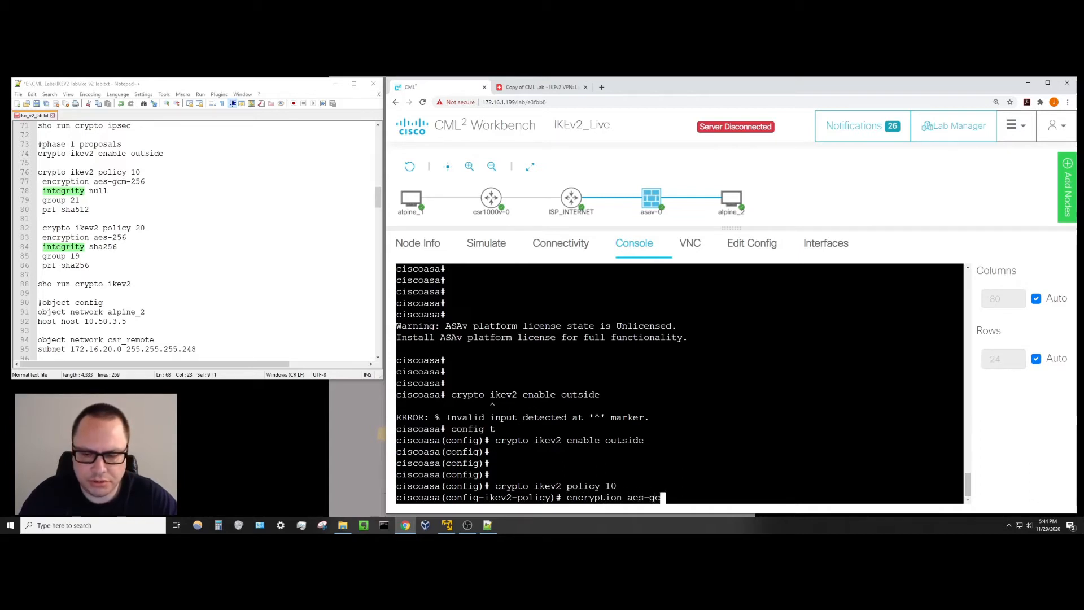
text(m-256)
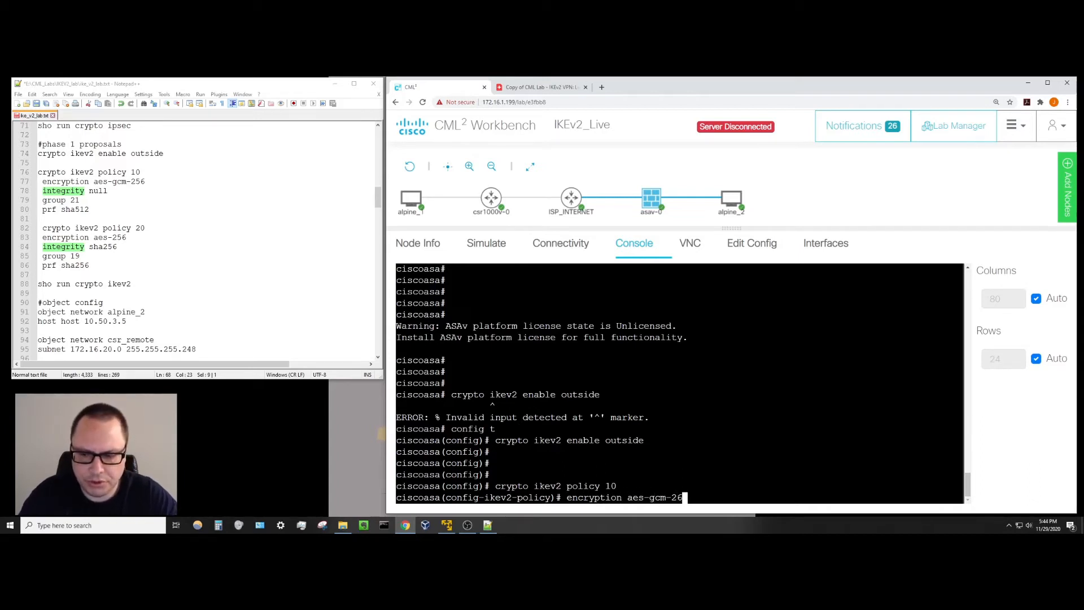
key(Return)
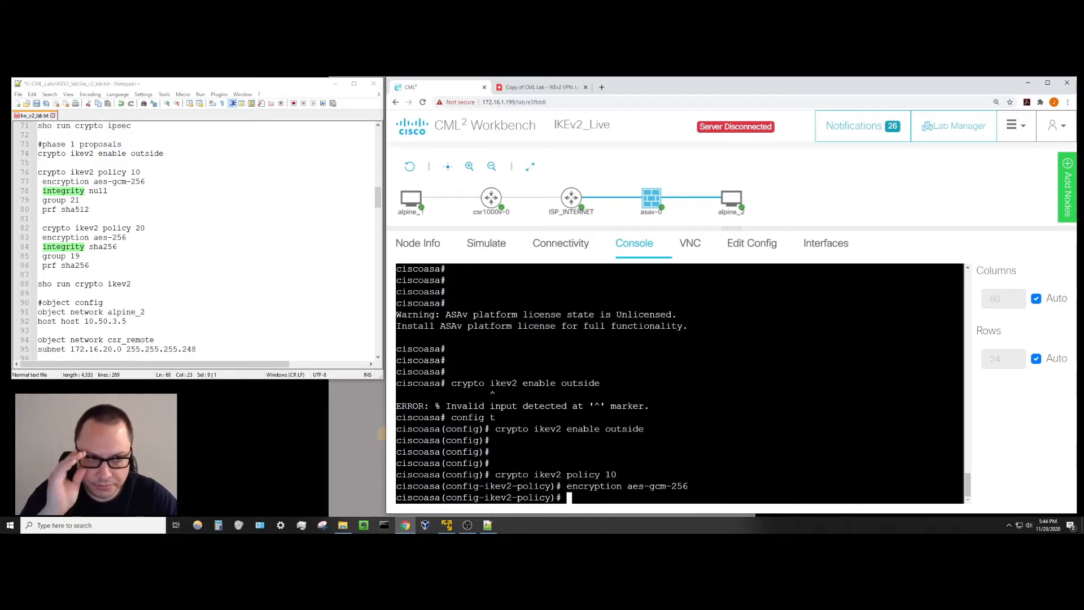
text(int)
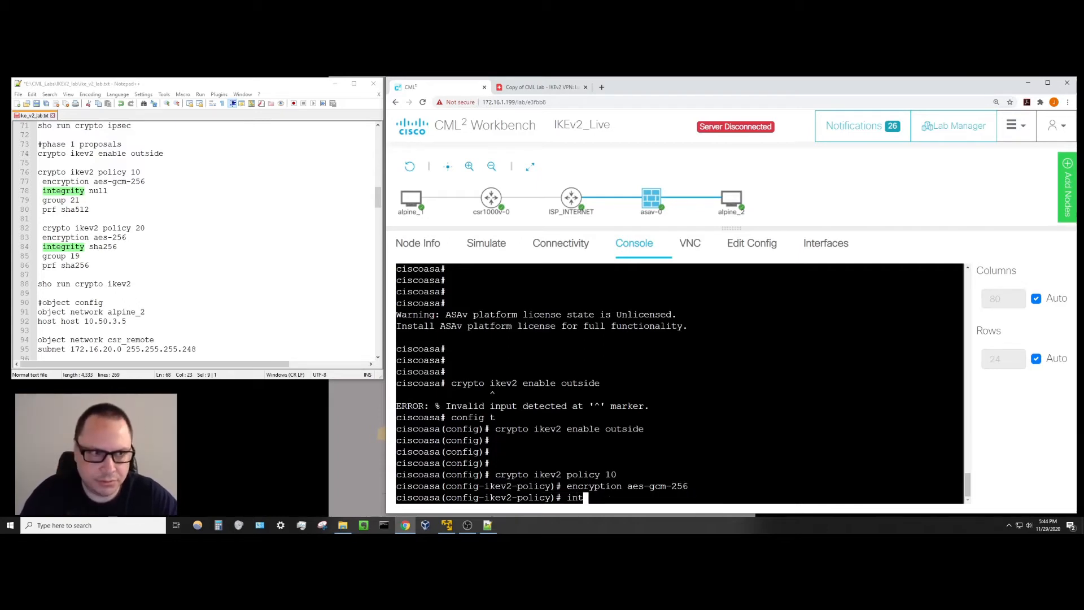
text(egrity )
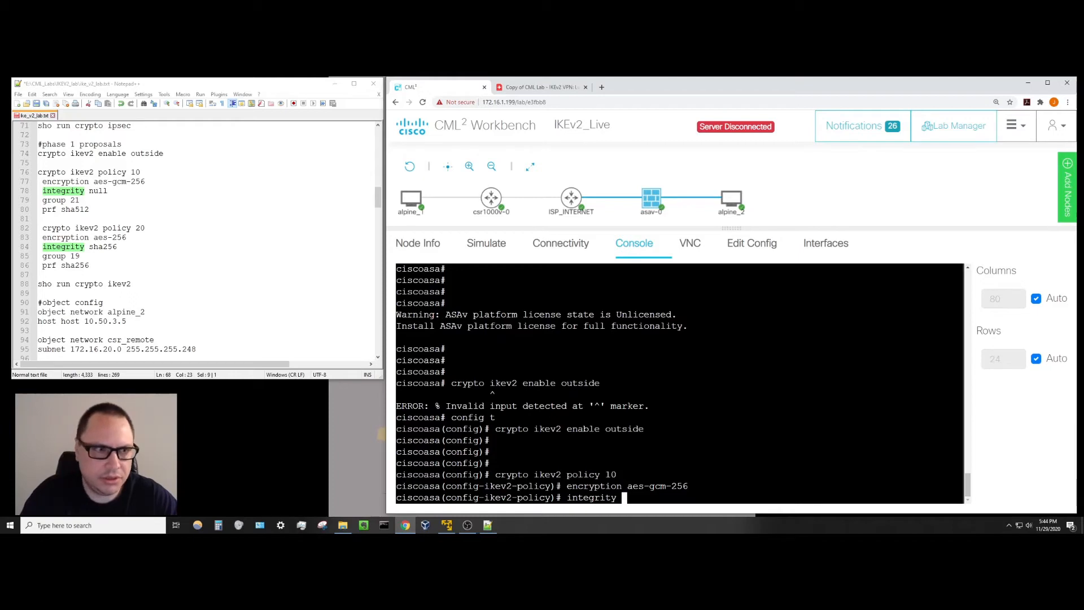
text(null)
key(Return)
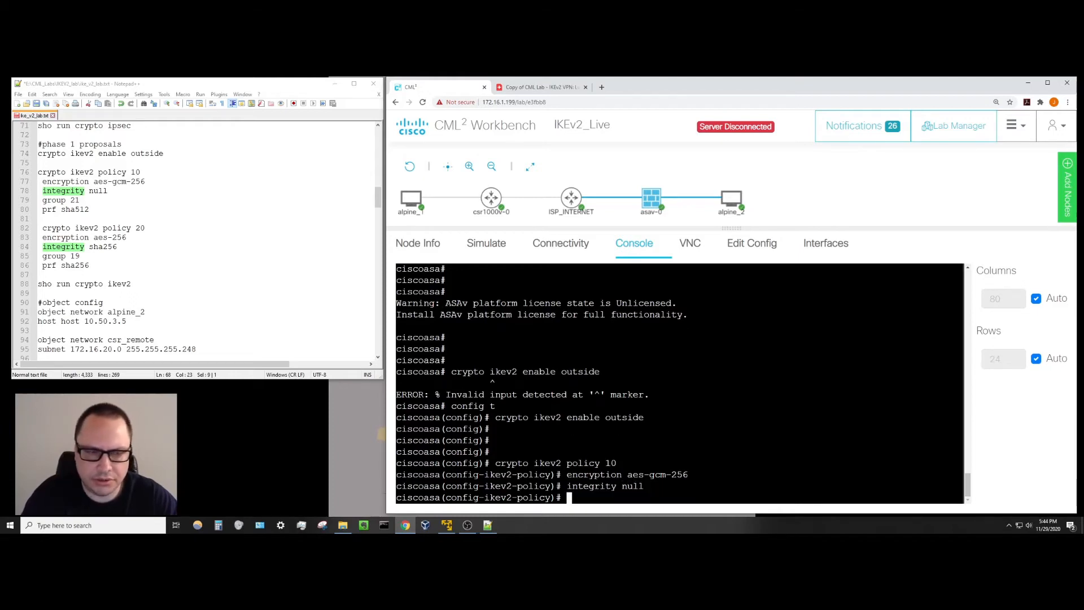
Add DH group 21 and PRF sha512 to policy 10, then exit the policy.
text(group 21)
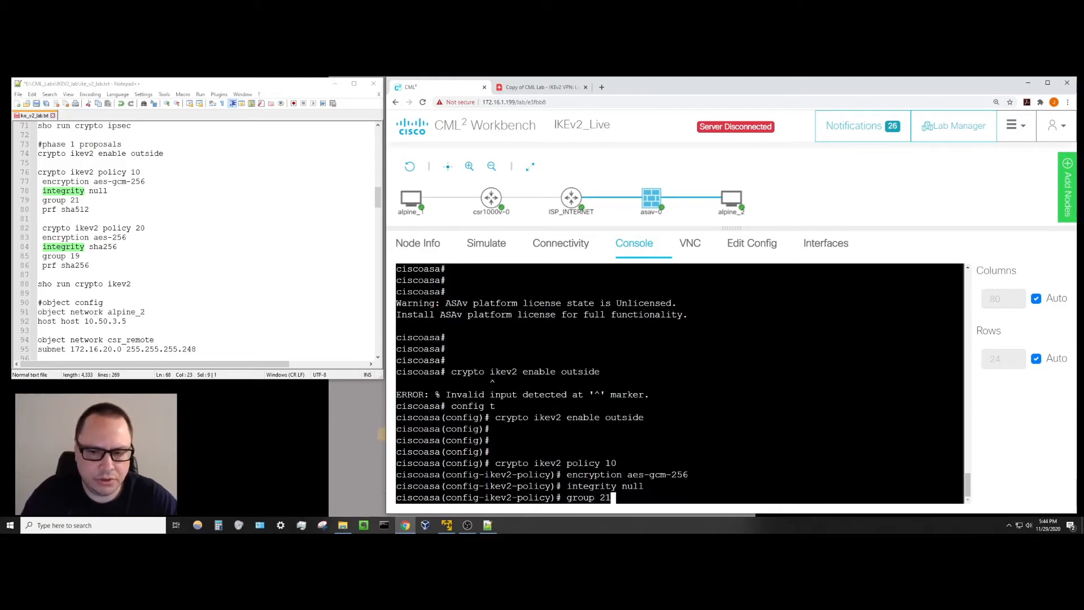
key(Return)
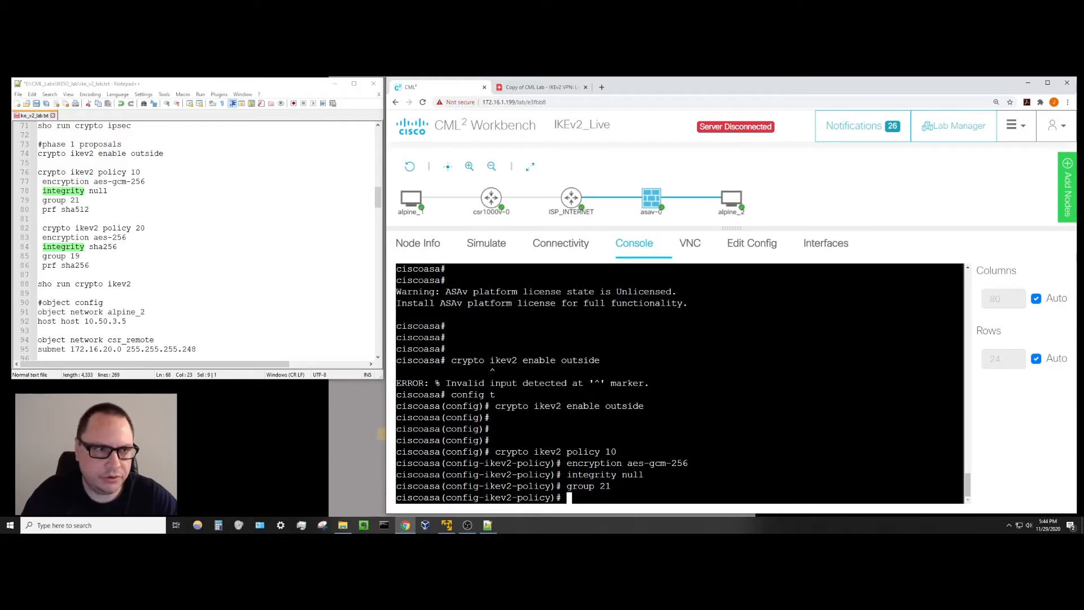
text(p)
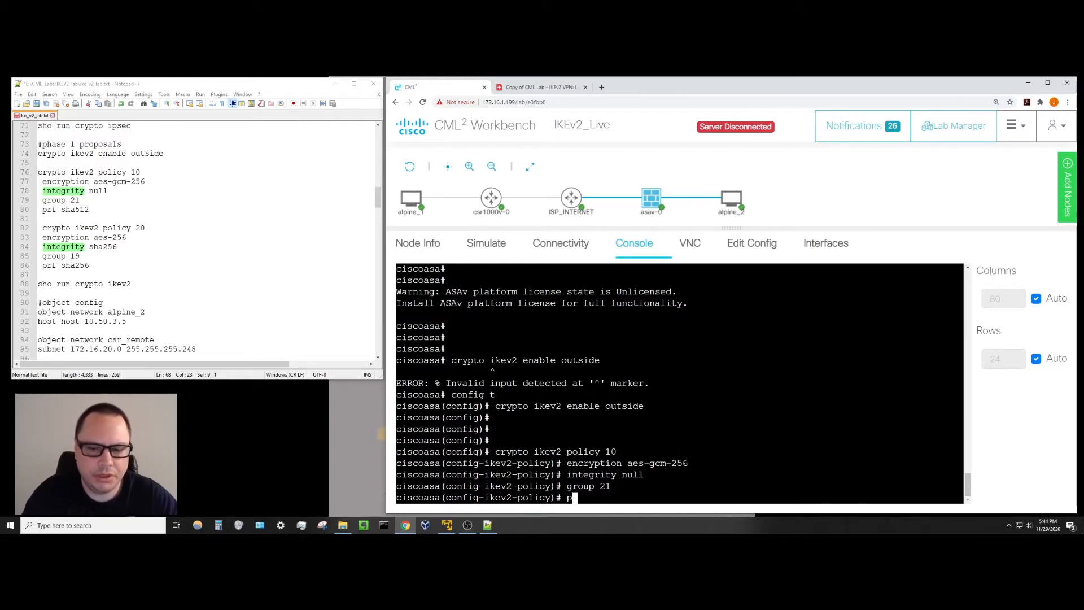
text(rf sha)
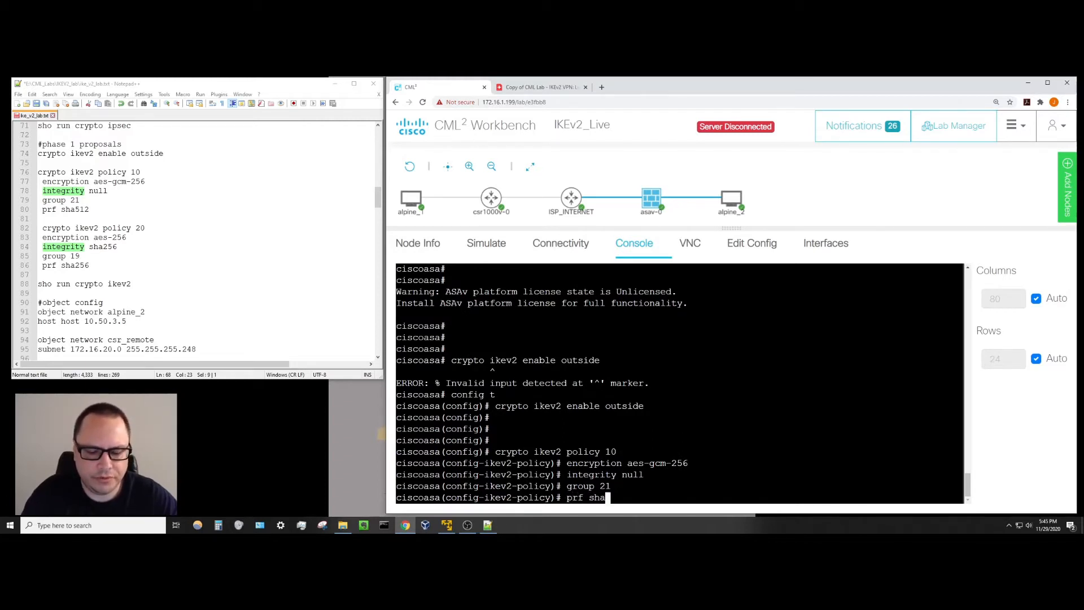
text(512)
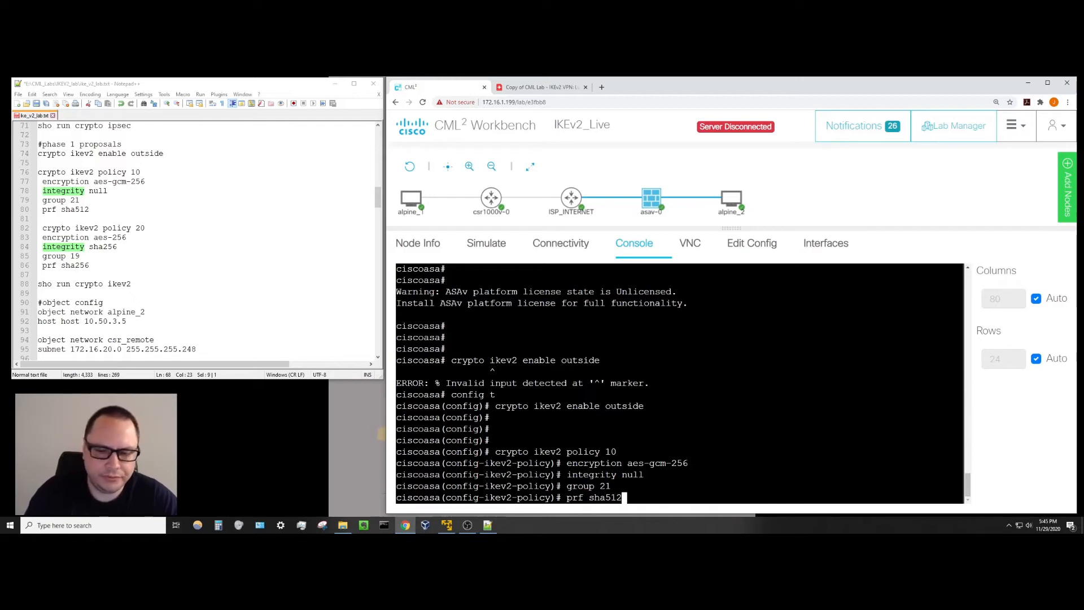
key(Return)
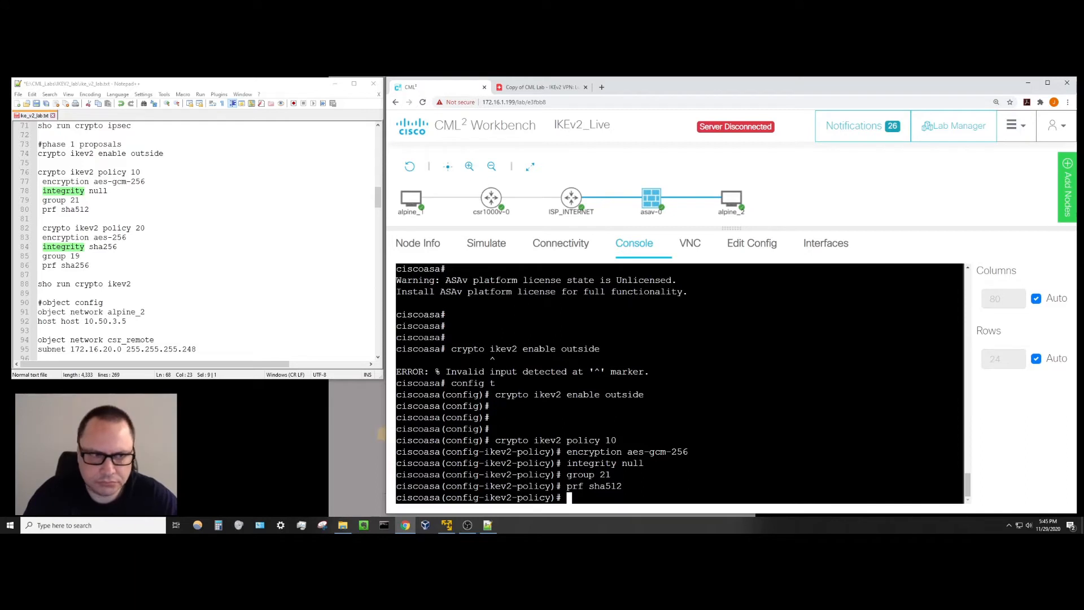
text(exit)
key(Return)
key(Return)
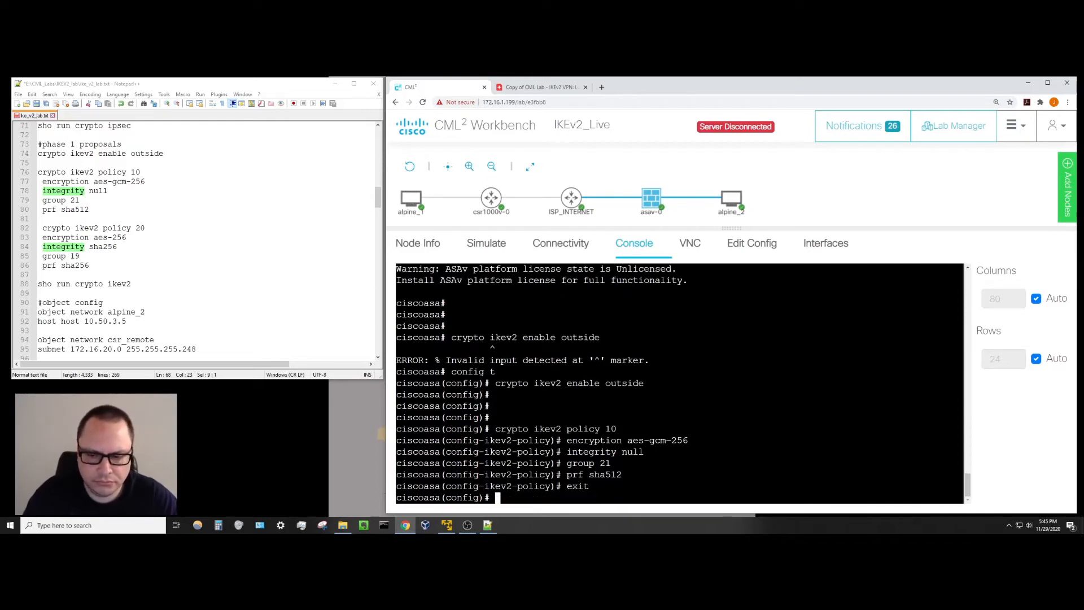
key(Return)
key(Return)
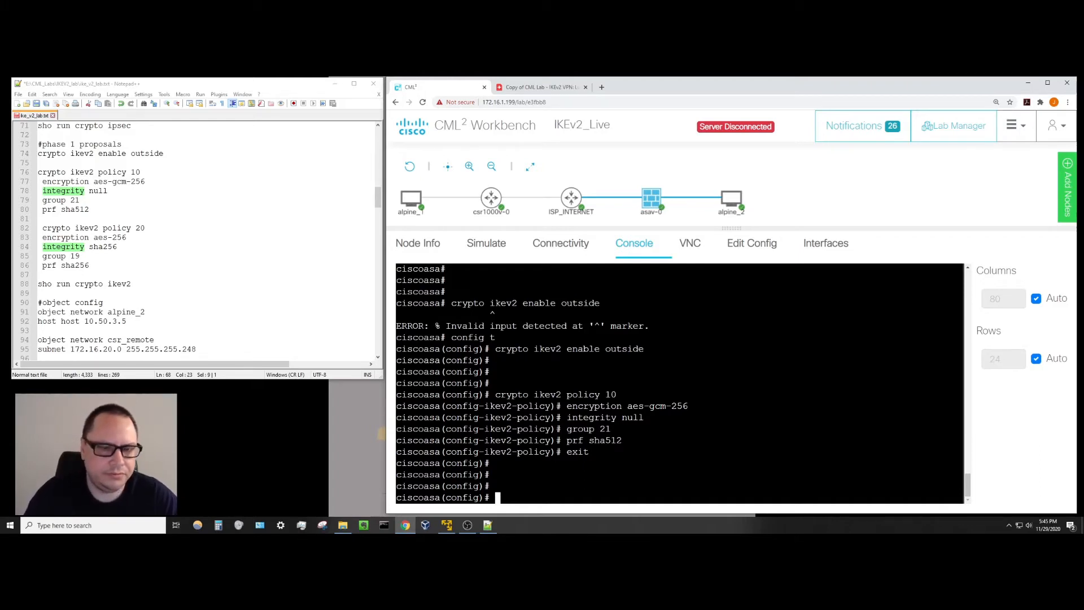
Create IKEv2 policy 20 with aes-256 encryption and sha256 integrity.
text(crypto )
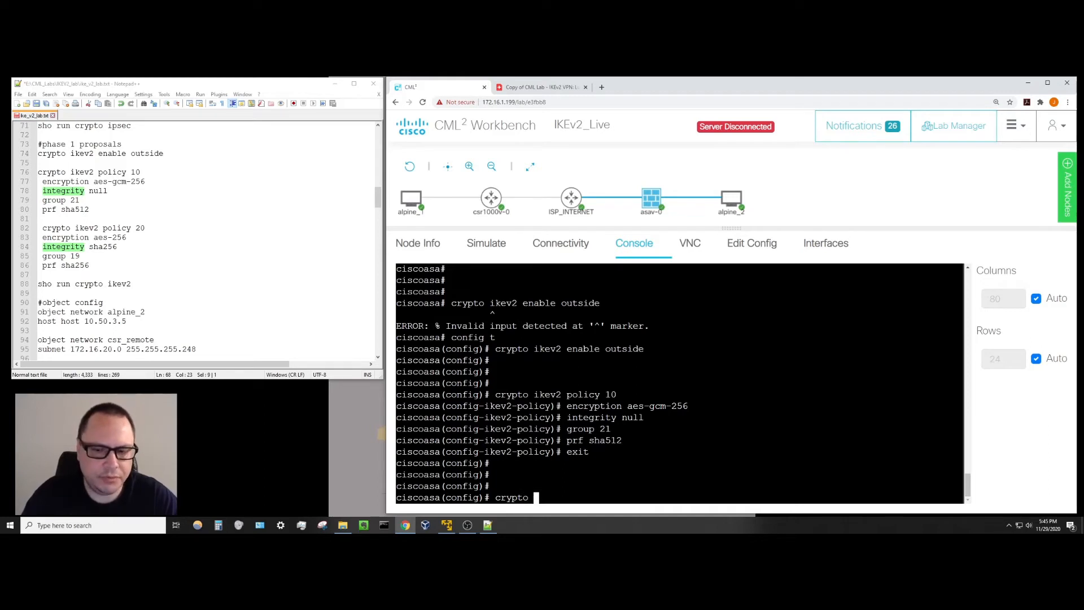
text(ikev)
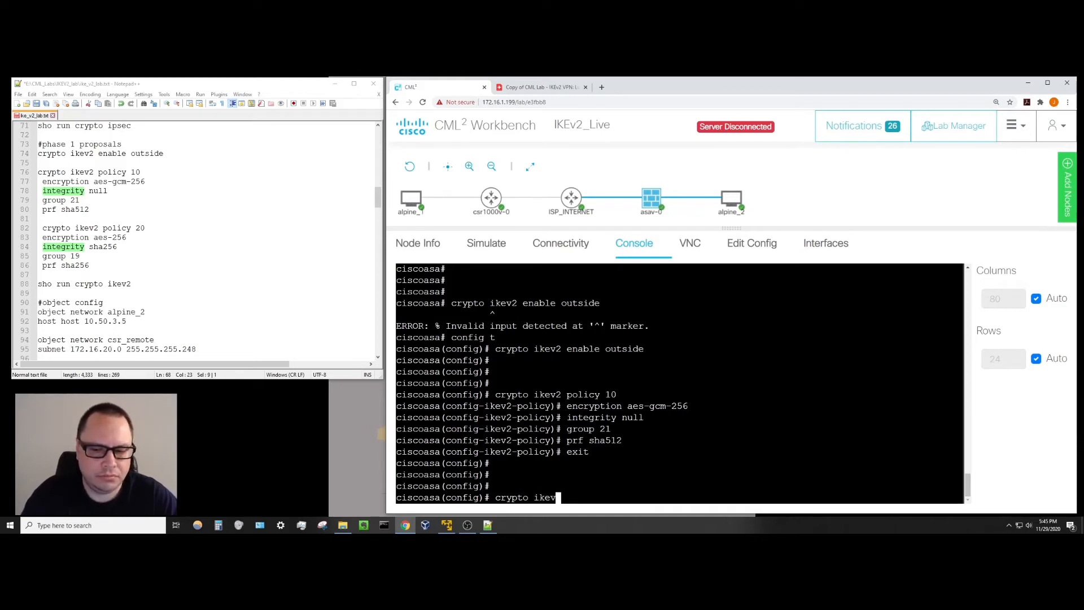
text(2 policy 20)
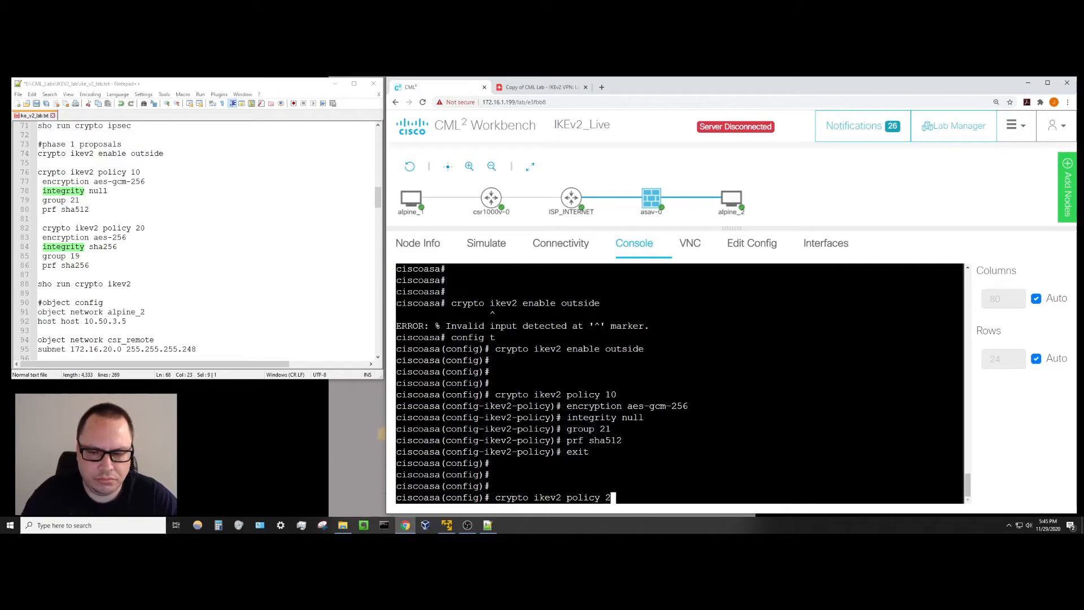
key(Return)
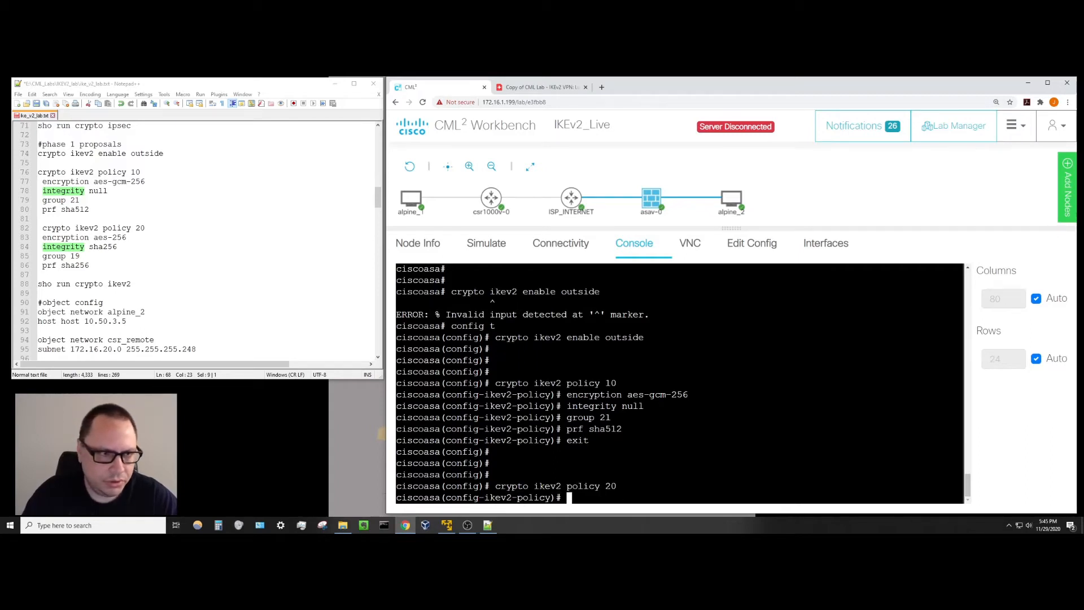
text(encryp)
key(Tab)
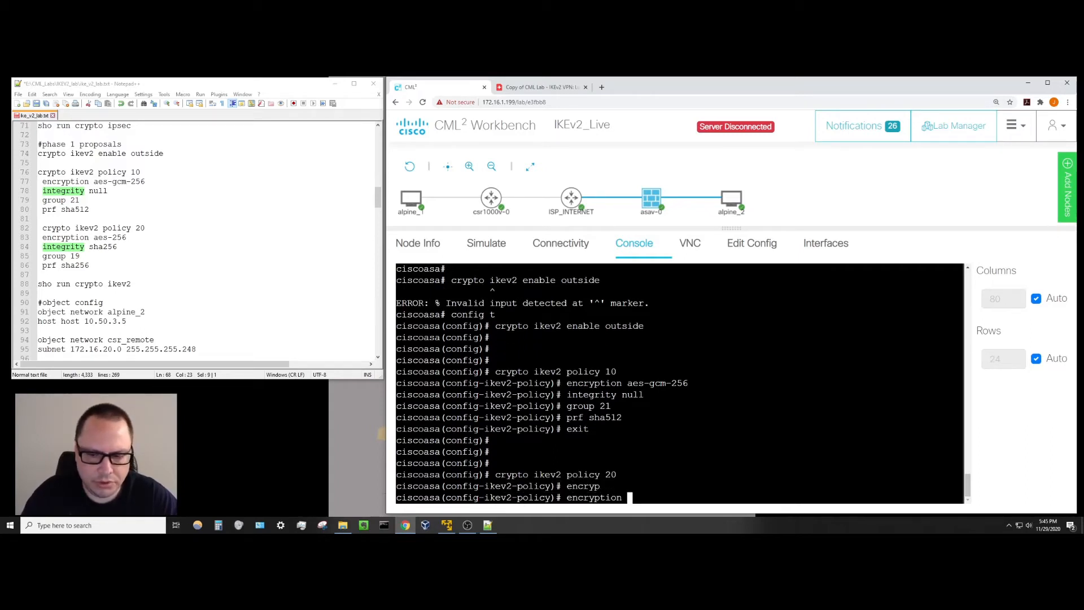
text(aes-2)
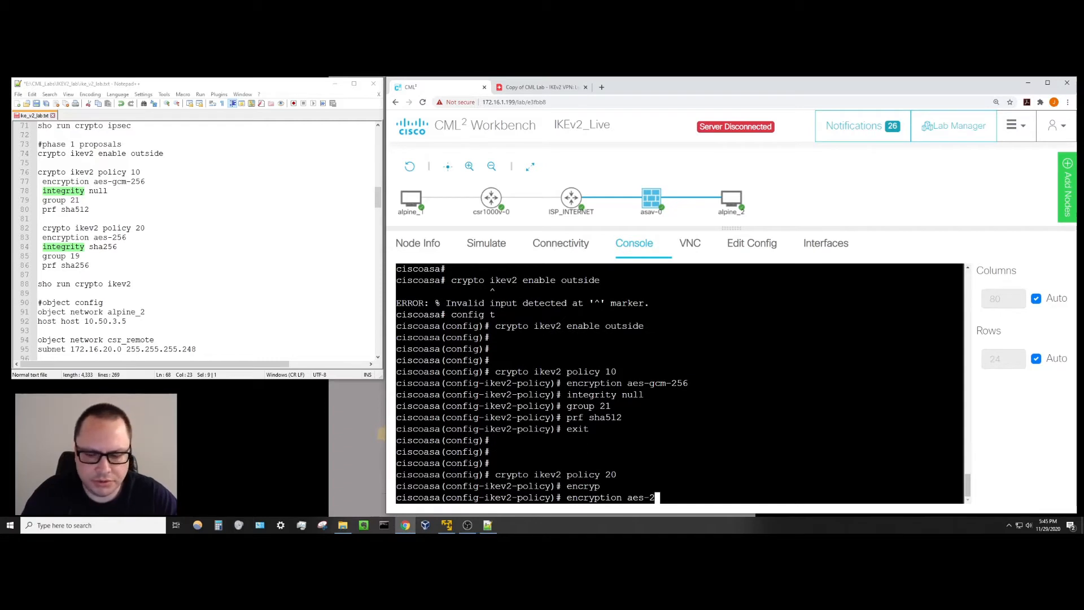
text(56)
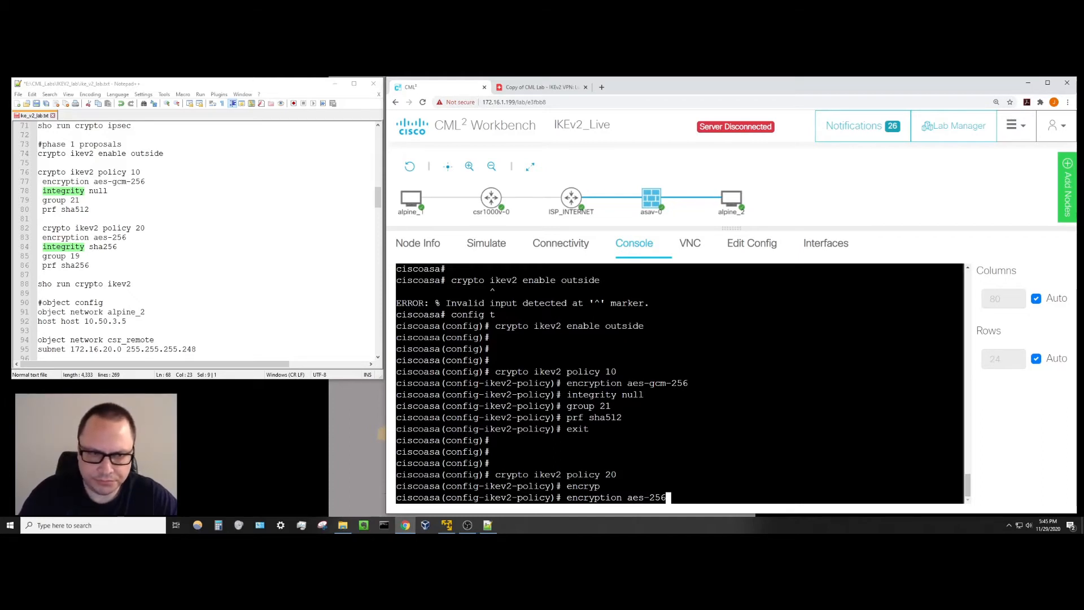
key(Return)
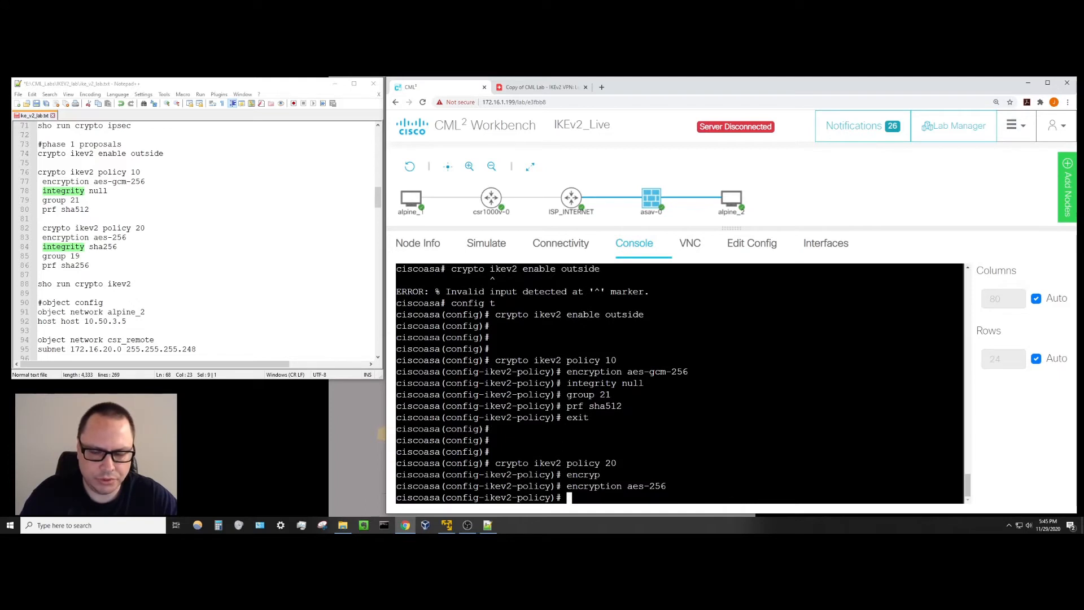
text(int)
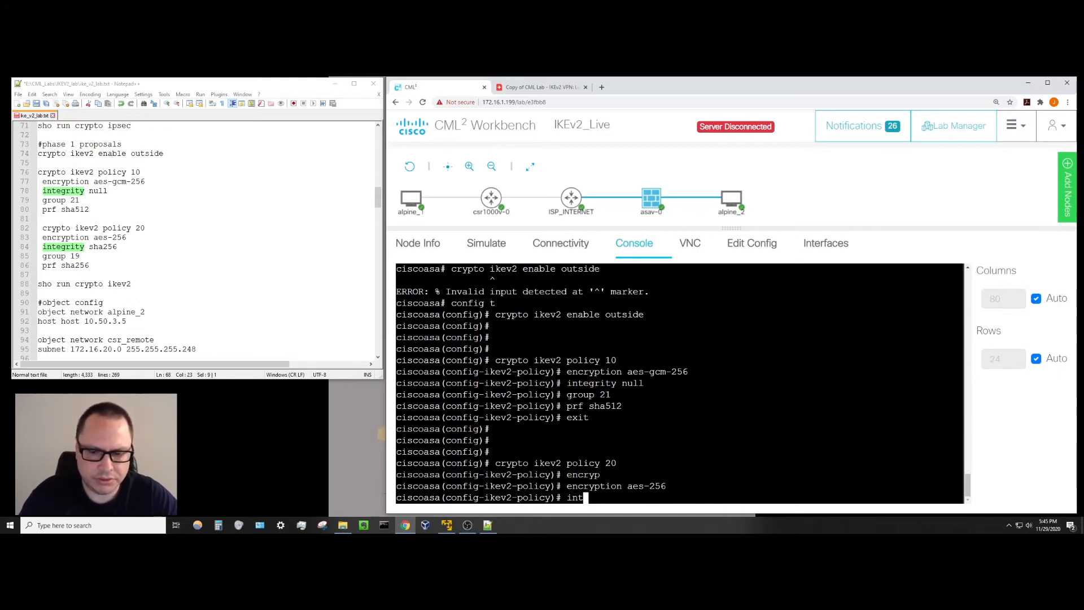
text(egrity)
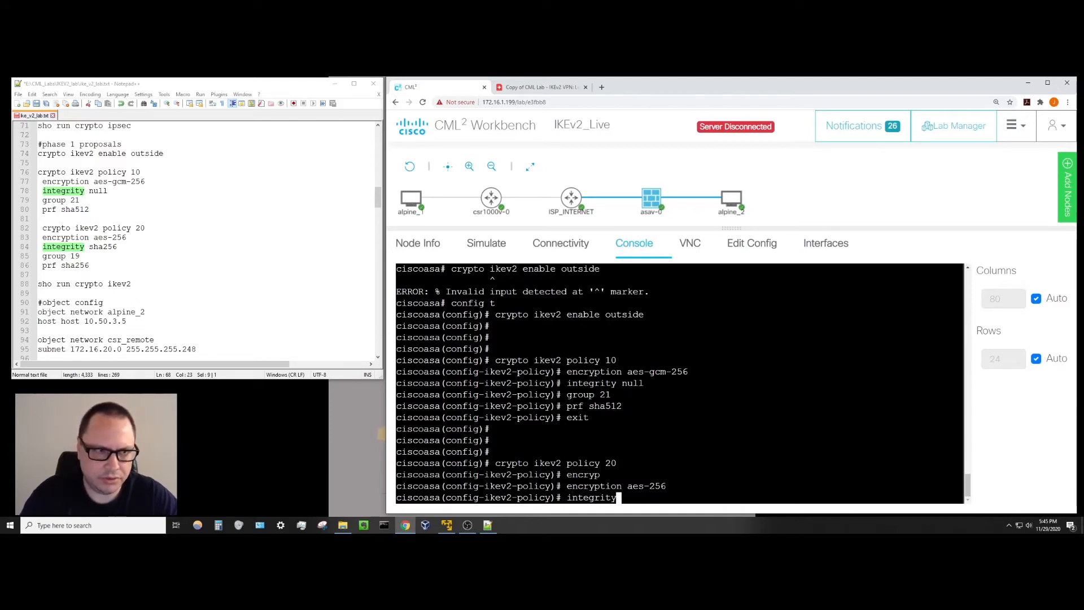
text( sha256)
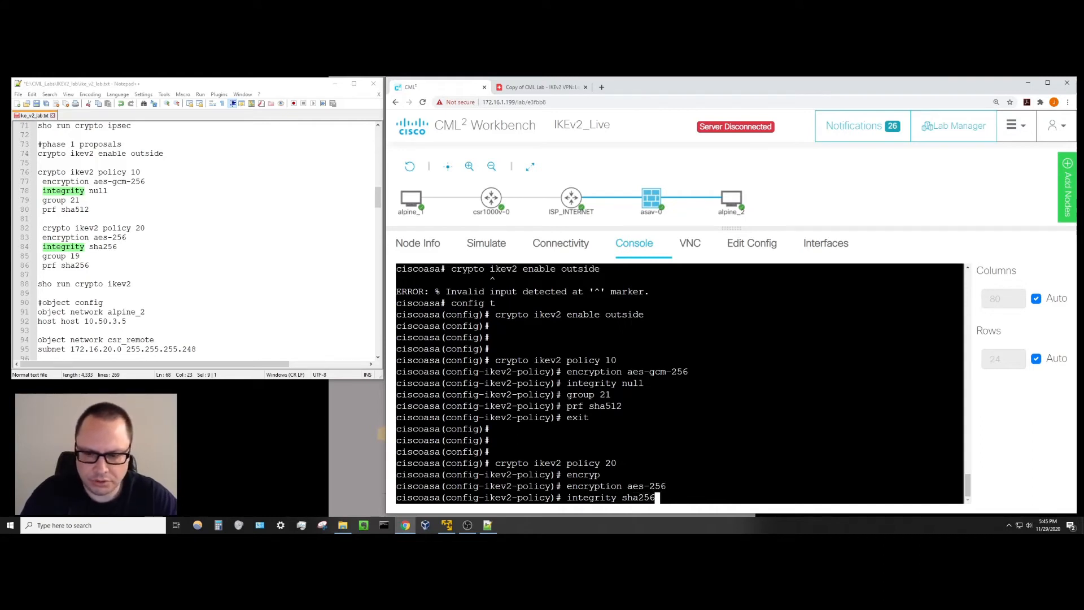
key(Return)
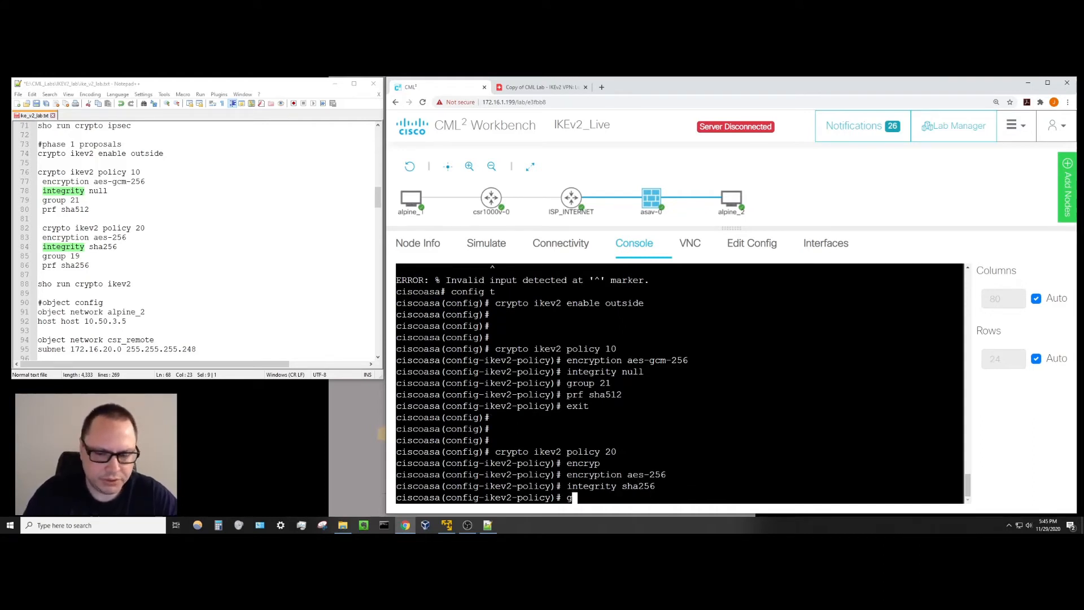
Add DH group 19 and PRF sha256 to policy 20, then exit the policy.
text(group 19)
key(Return)
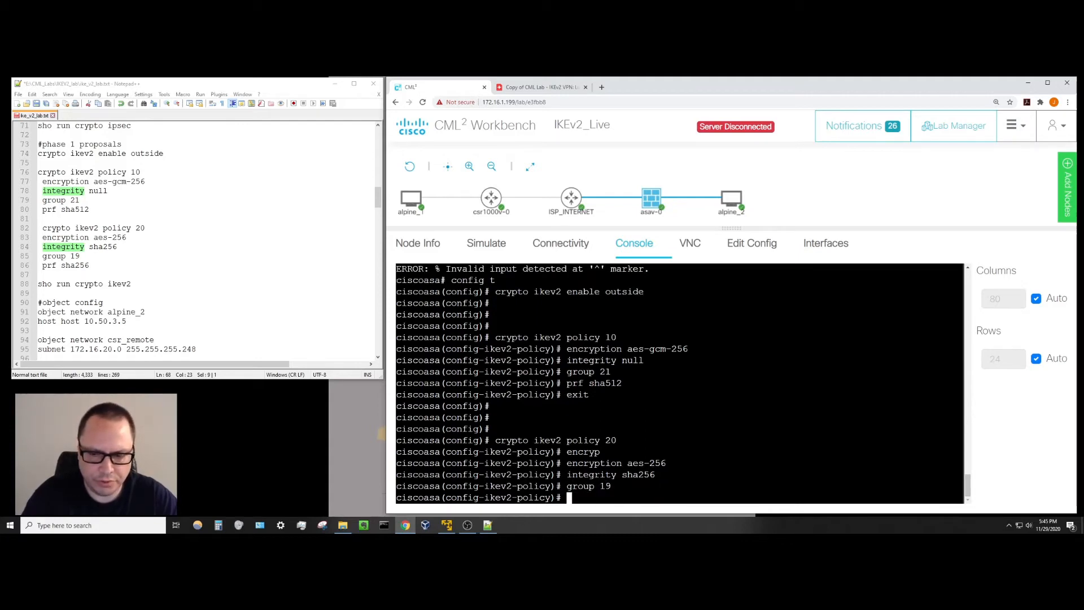
text(prf)
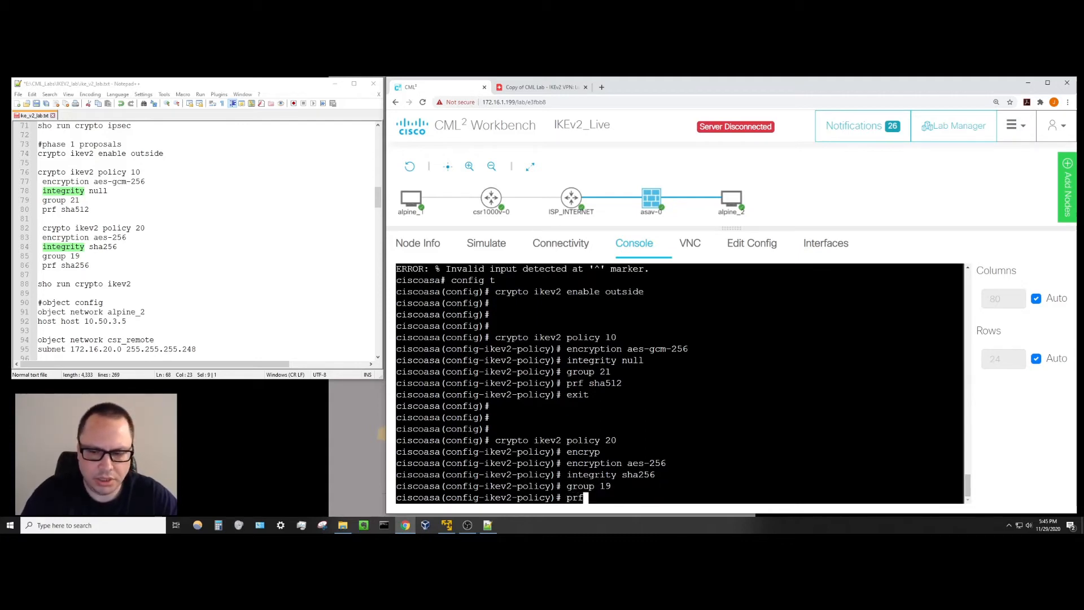
text( sha)
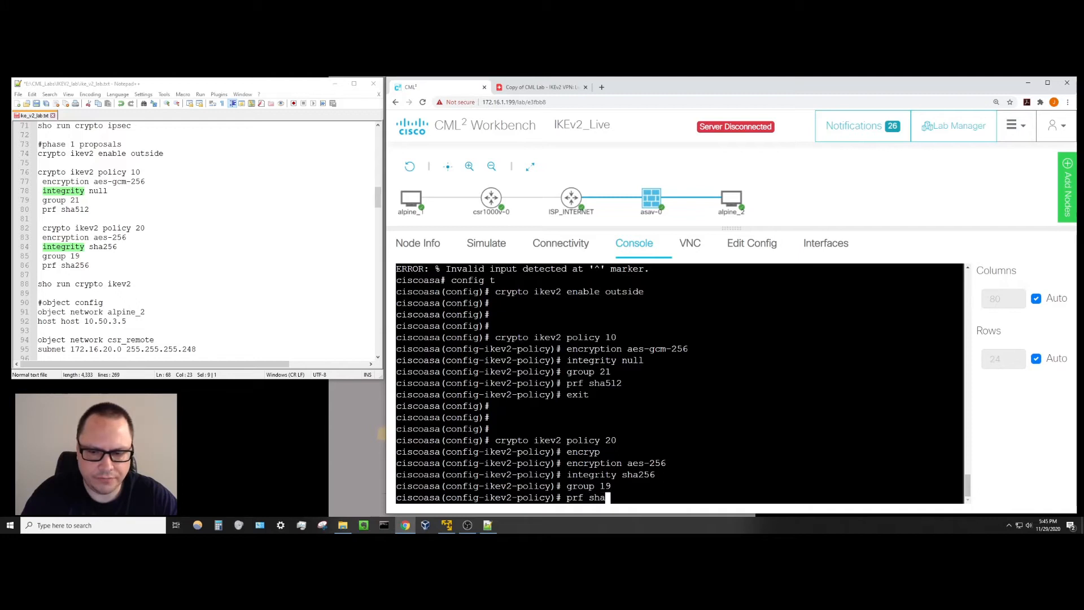
text(256)
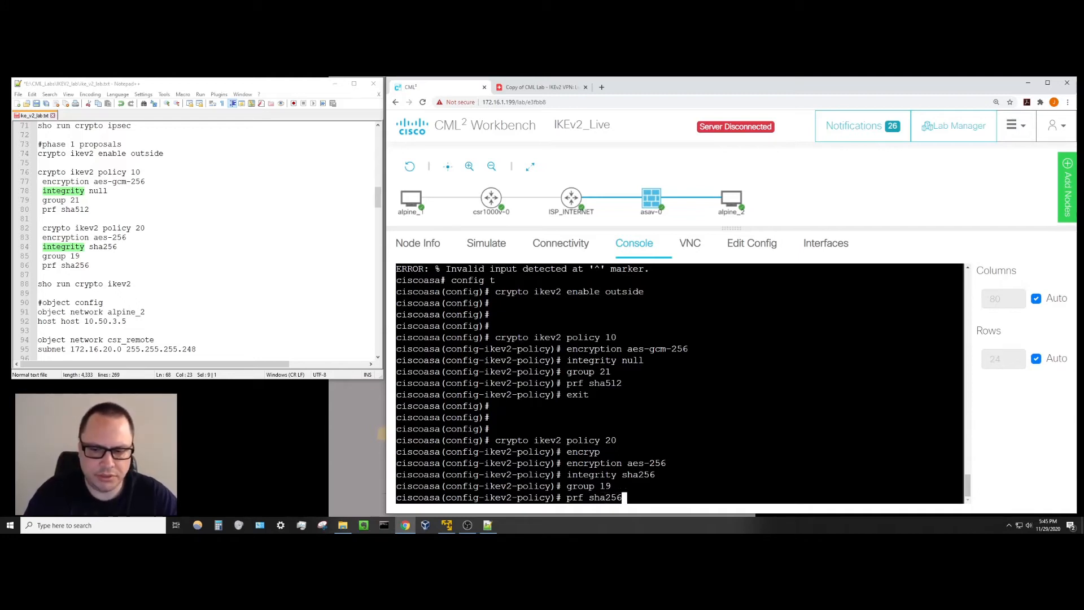
key(Return)
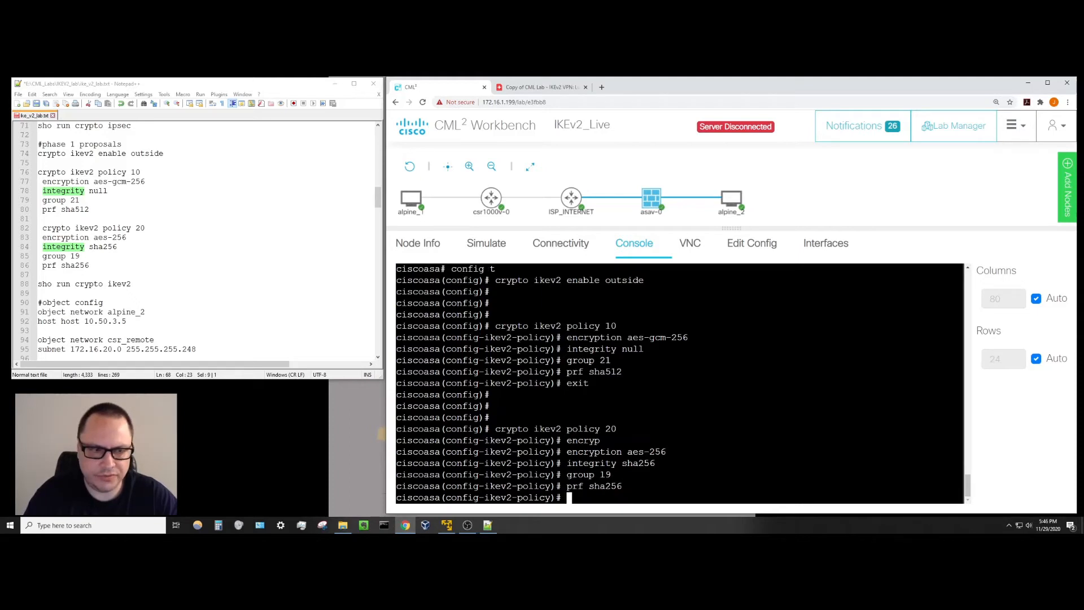
text(ei)
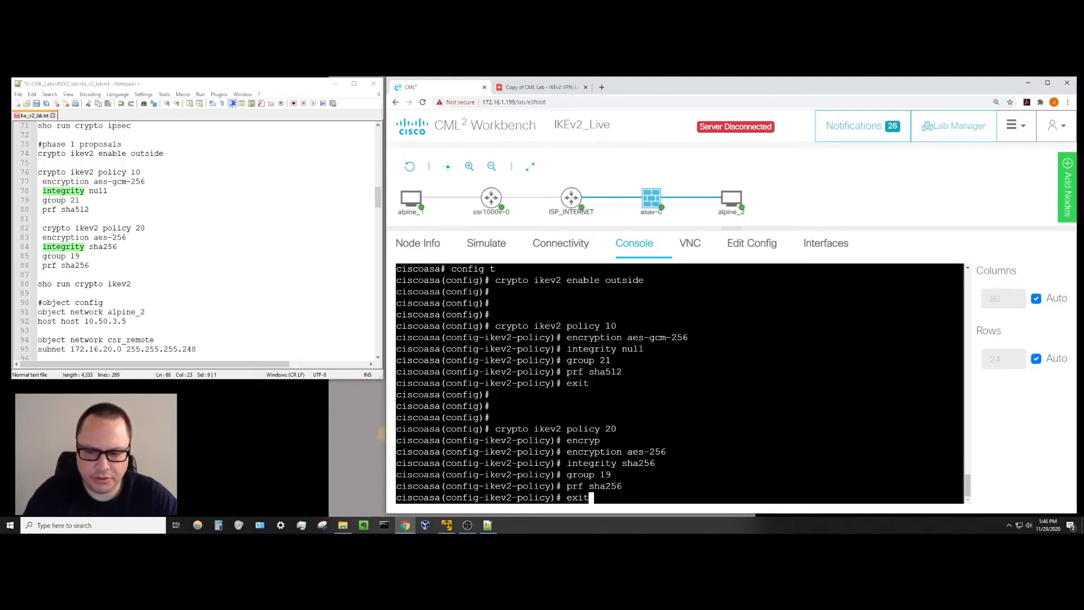
key(Return)
key(Return)
key(Return)
key(Return)
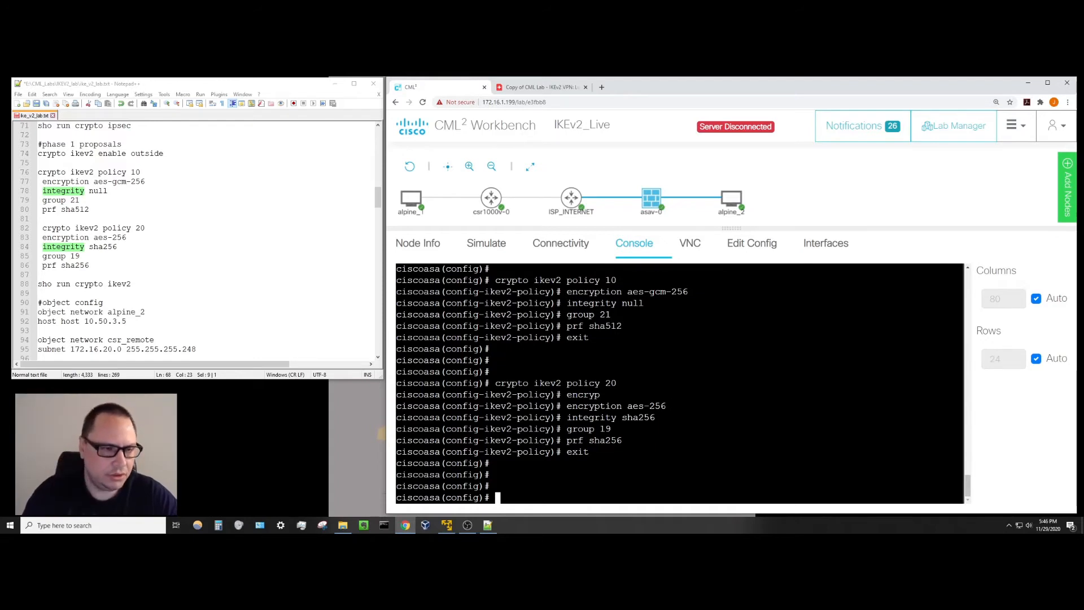
Run 'sho run crypto ikev2' from the privileged prompt, pointing out policy 10's lifetime 86400 line.
text(exit)
key(Return)
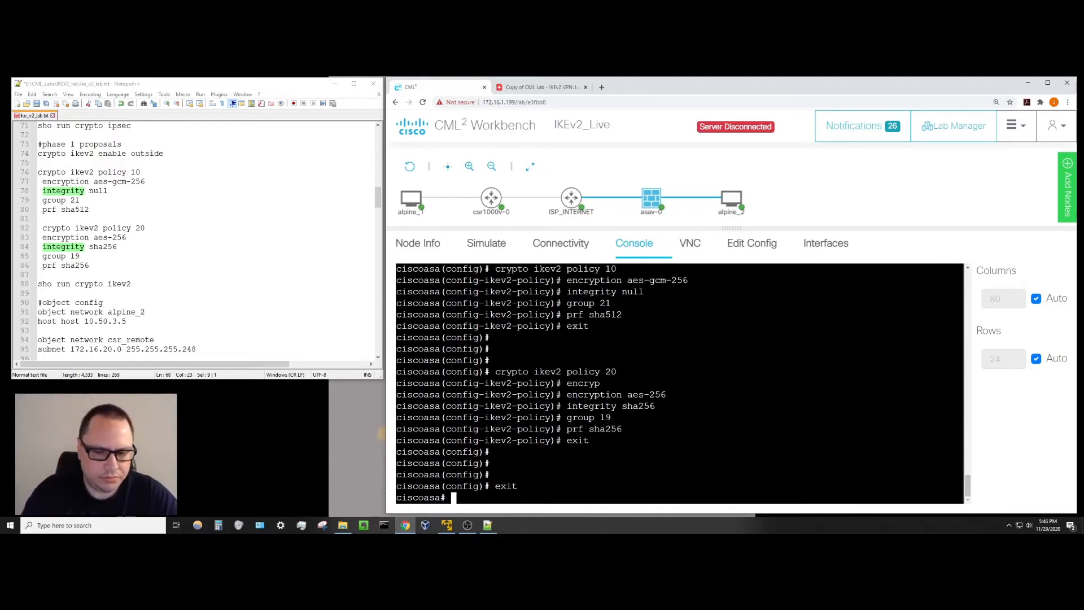
text(sho run crypto)
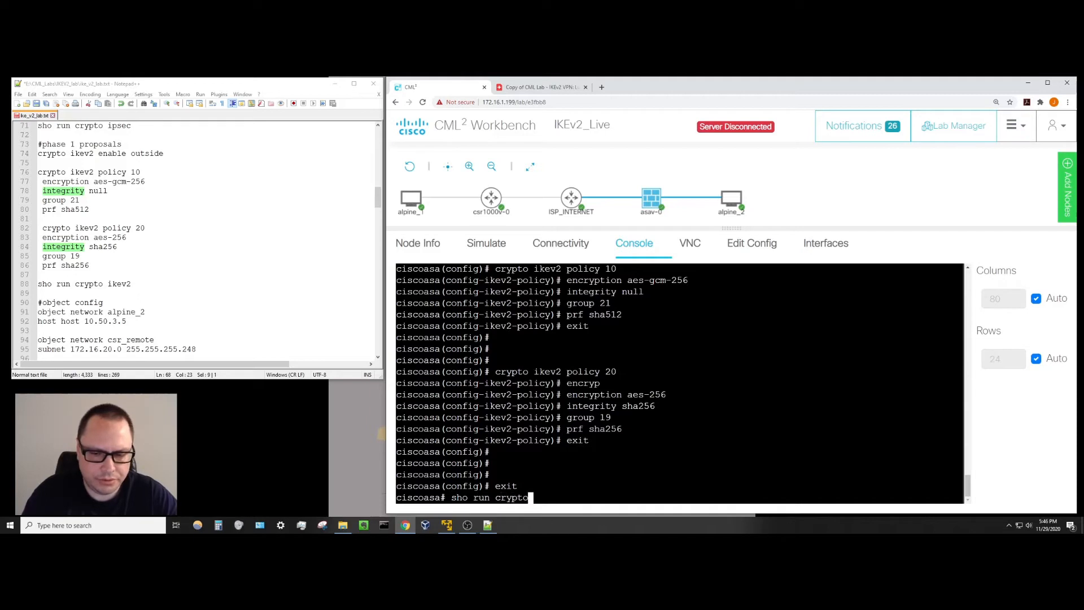
text( ikev2)
key(Return)
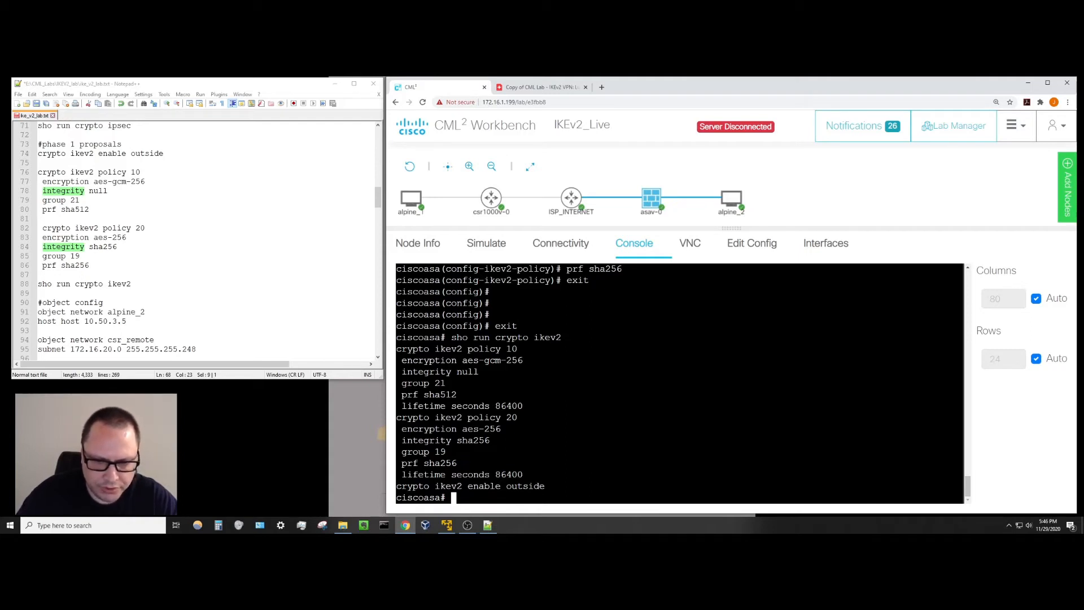
drag(402, 405, 527, 406)
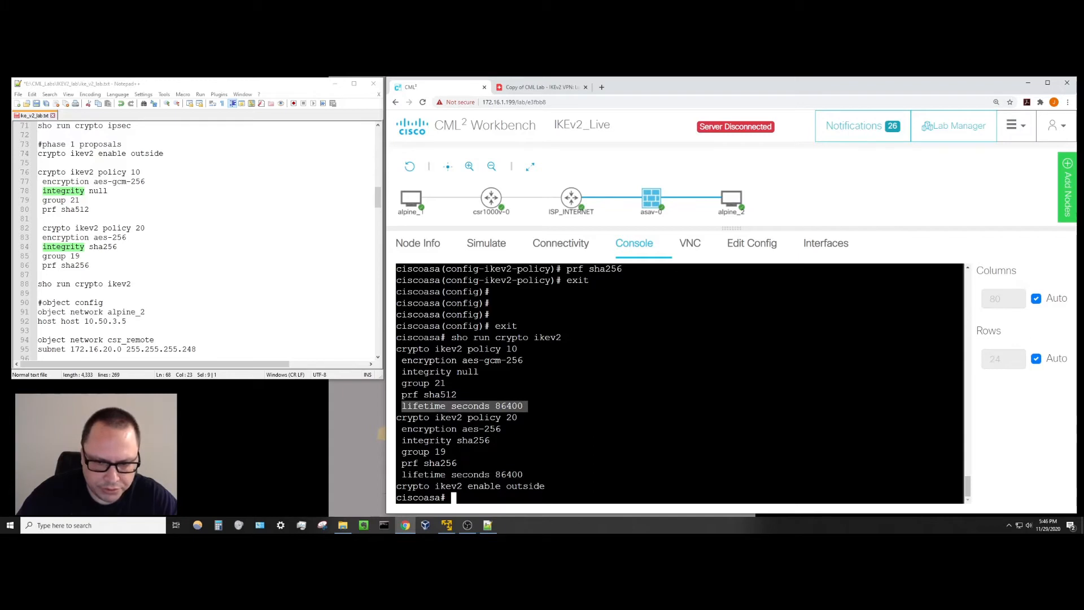
click(529, 407)
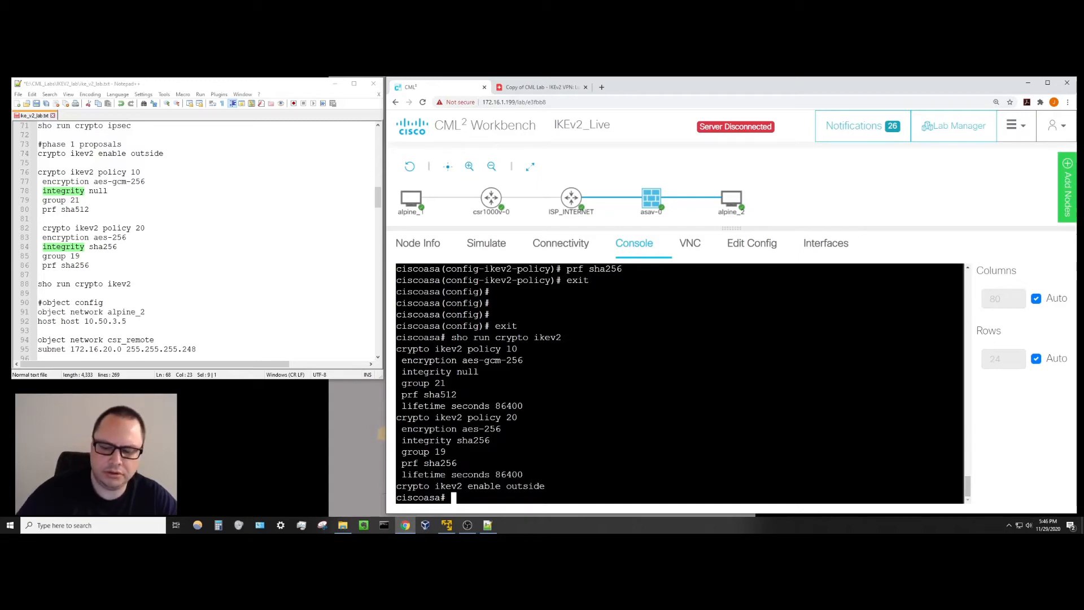
key(Return)
key(Return)
key(Return)
Scroll the Notepad++ lab notes down to the object config section, then return to the ASA console.
click(197, 265)
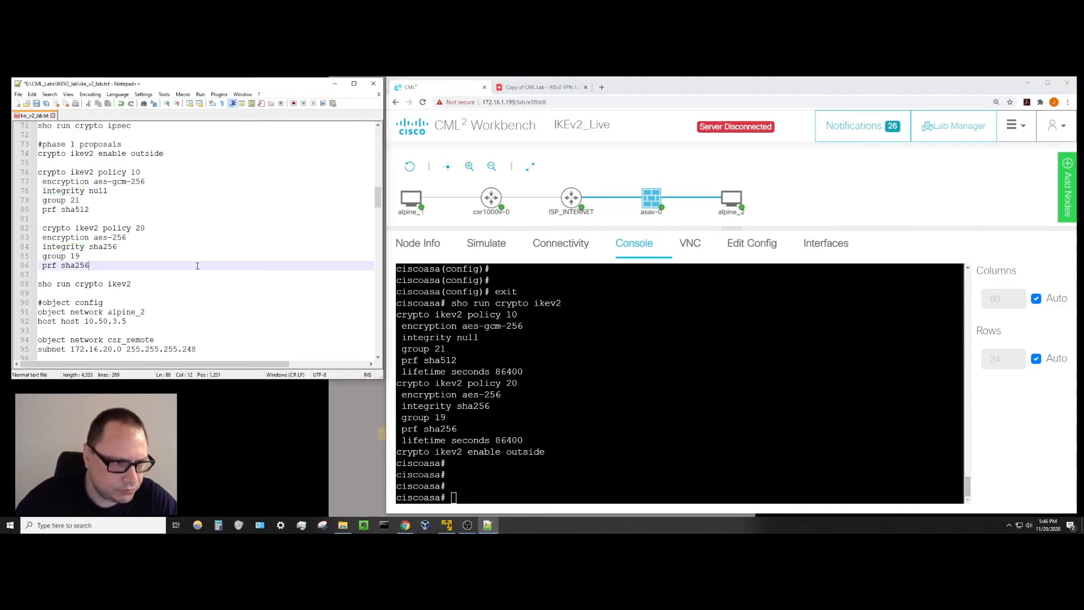
scroll(197, 265, down, 3)
scroll(198, 266, down, 1)
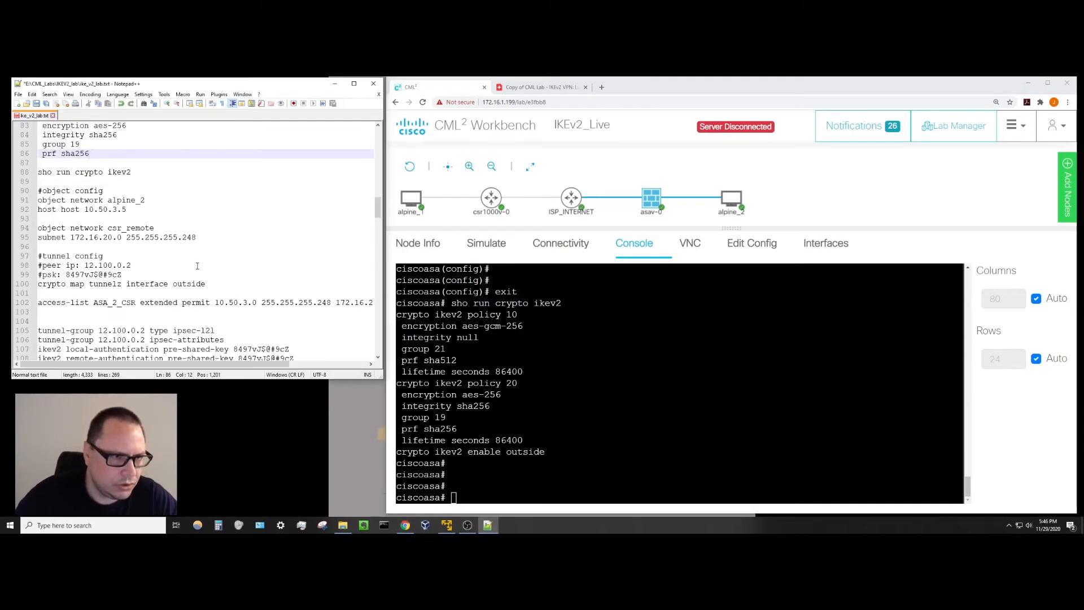
key(alt+Tab)
key(Return)
key(Return)
key(Return)
key(Return)
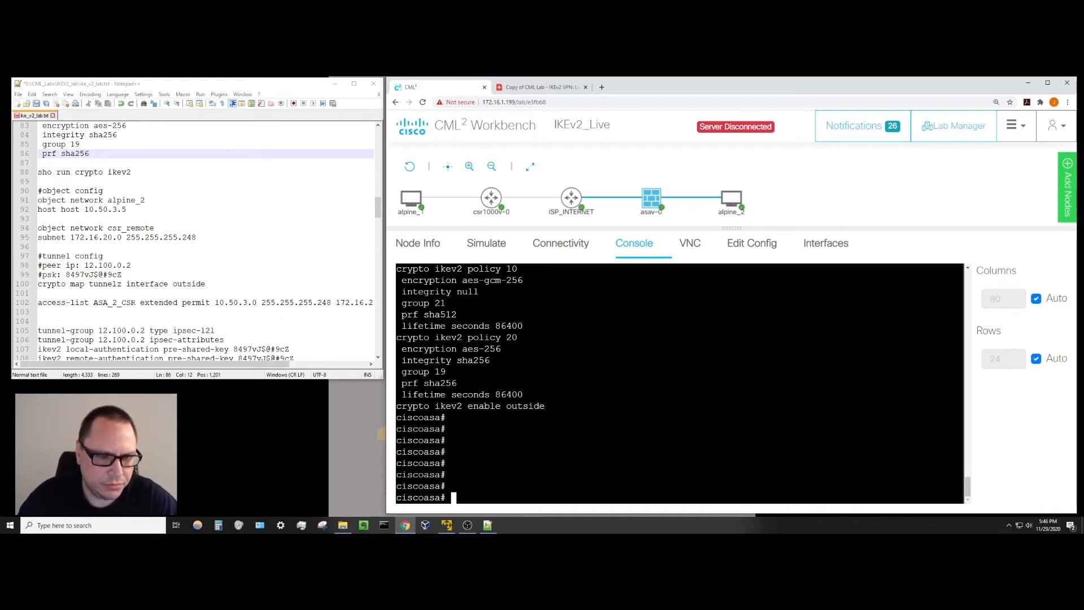
Enter global configuration and create the network object alpine_2.
text(object)
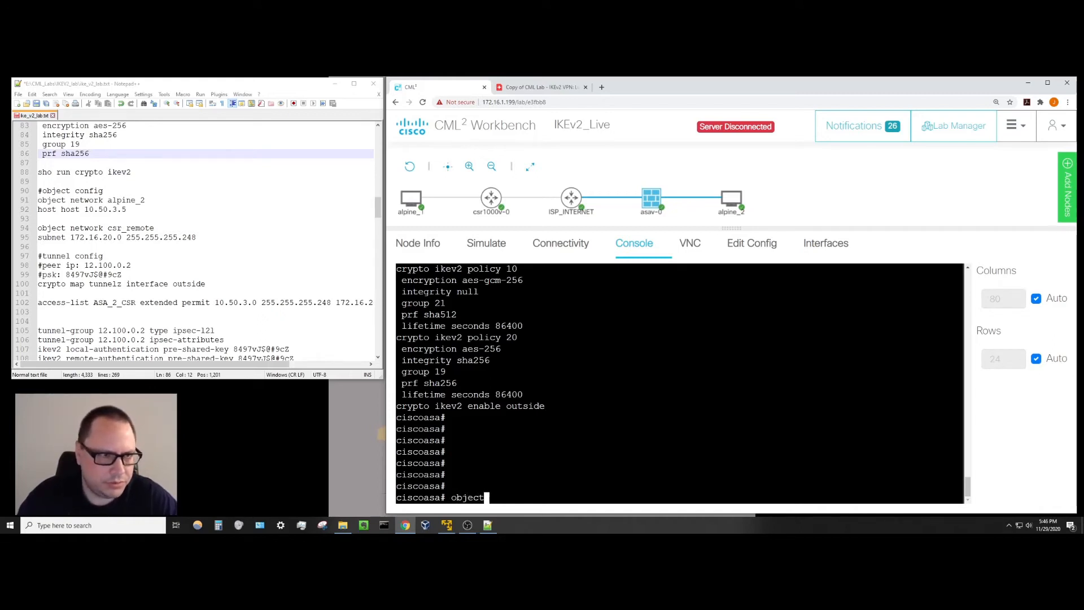
text( network)
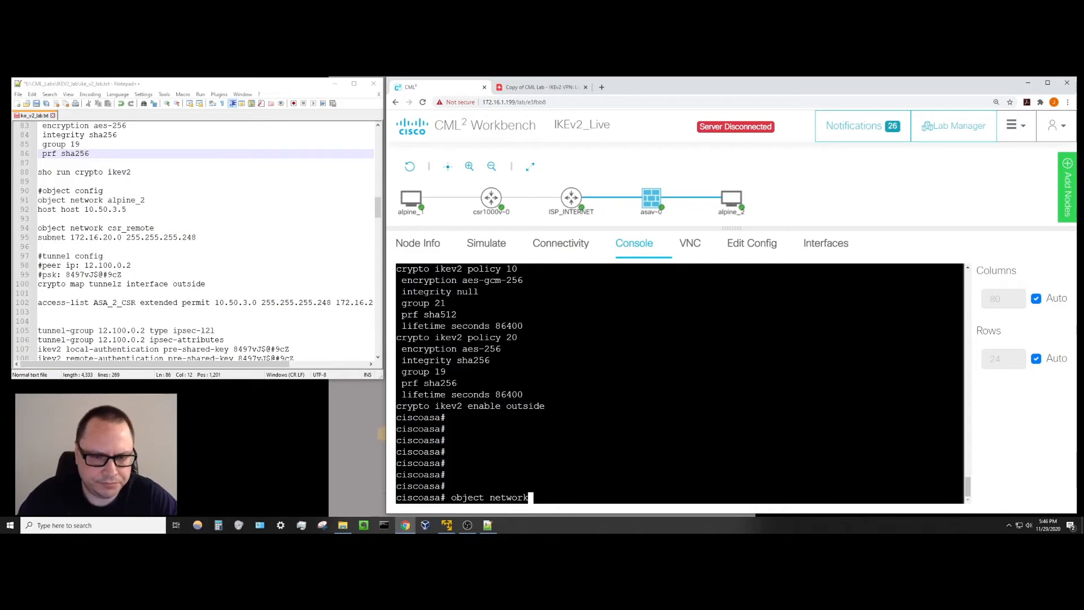
text( alpine)
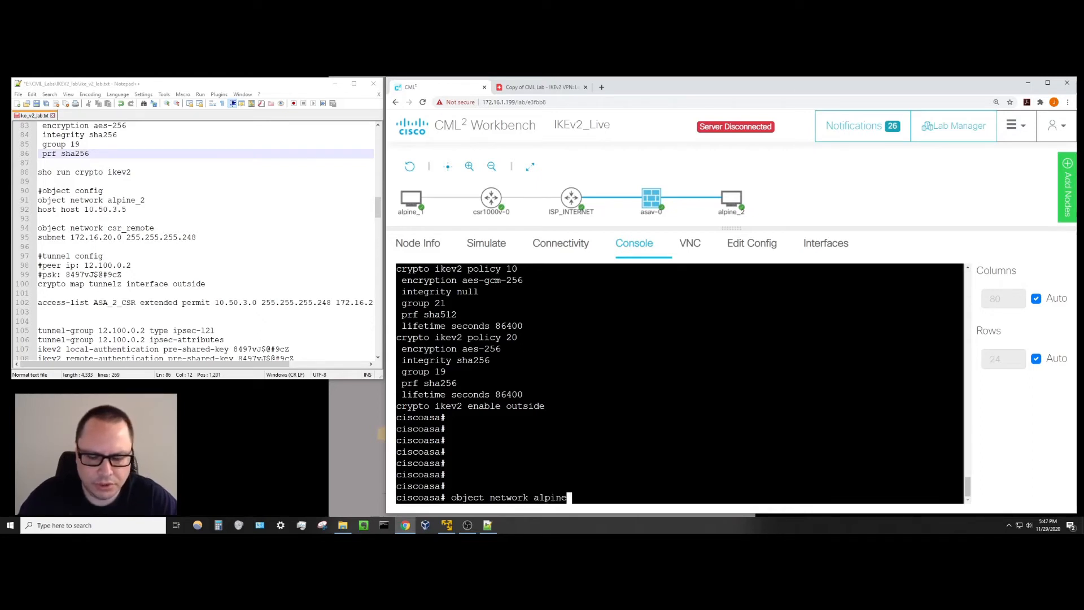
text(_2)
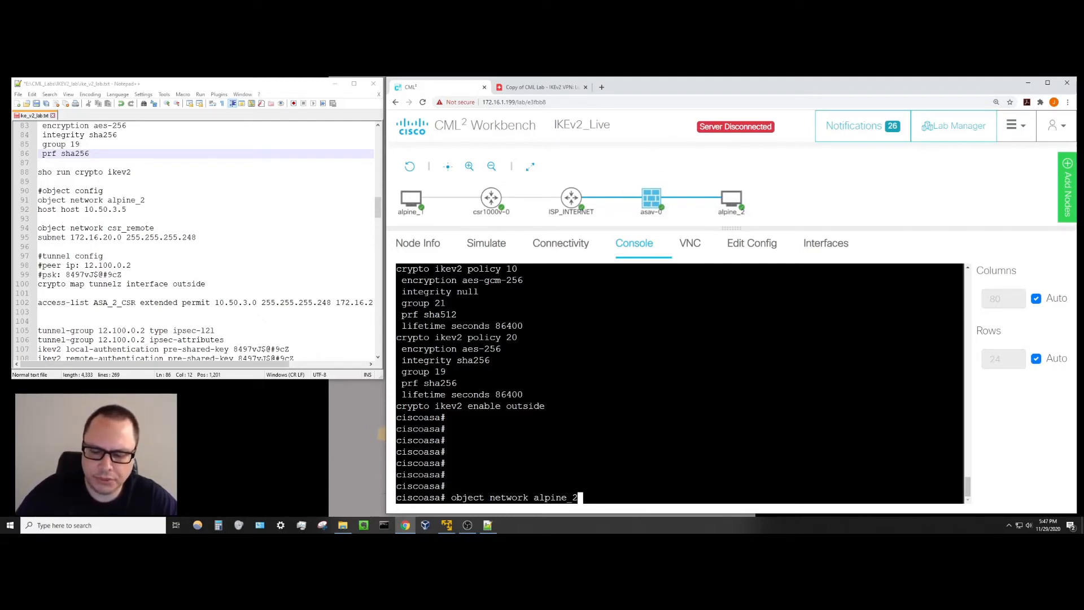
key(Return)
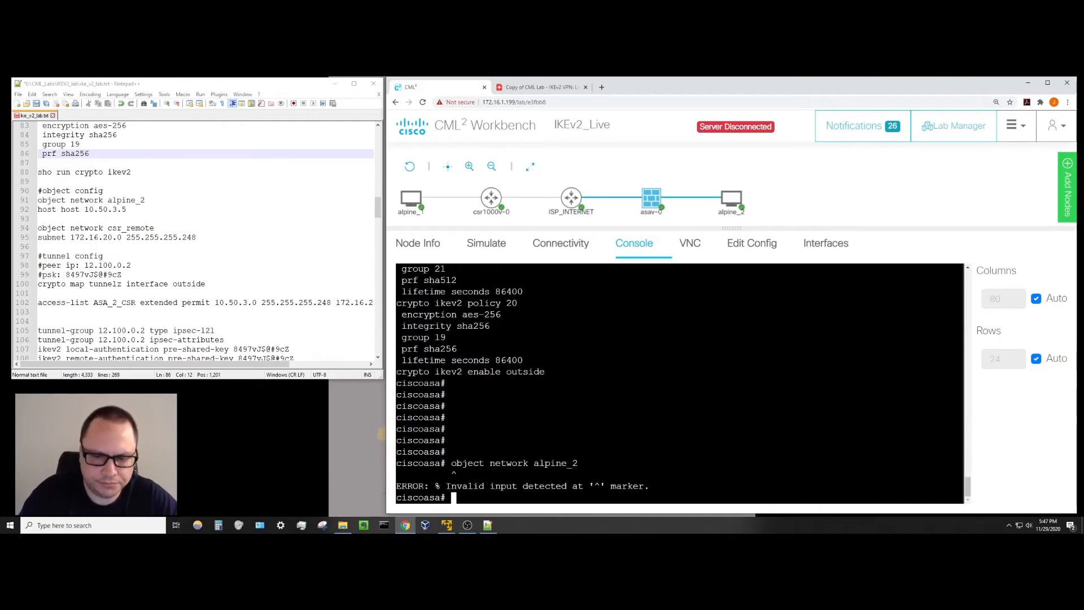
text(config t)
key(Return)
text(ob)
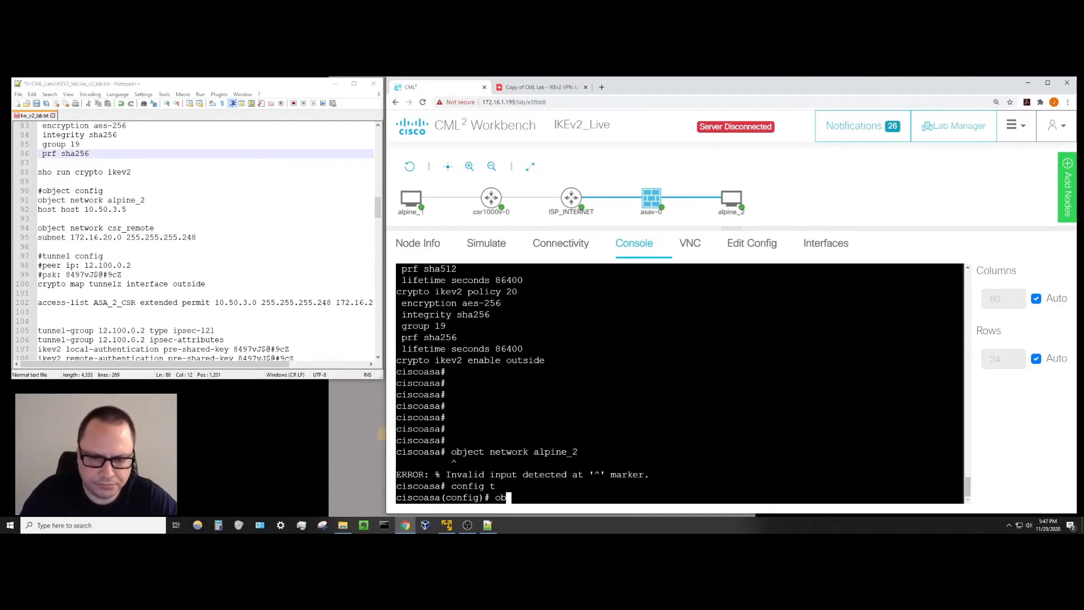
text(ject nw)
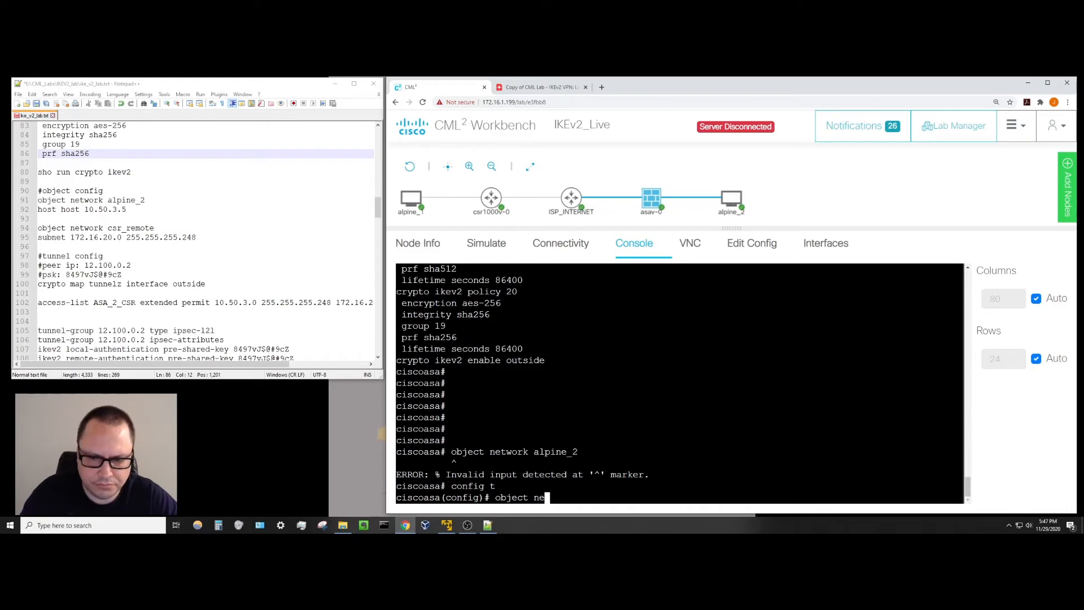
text(twork al)
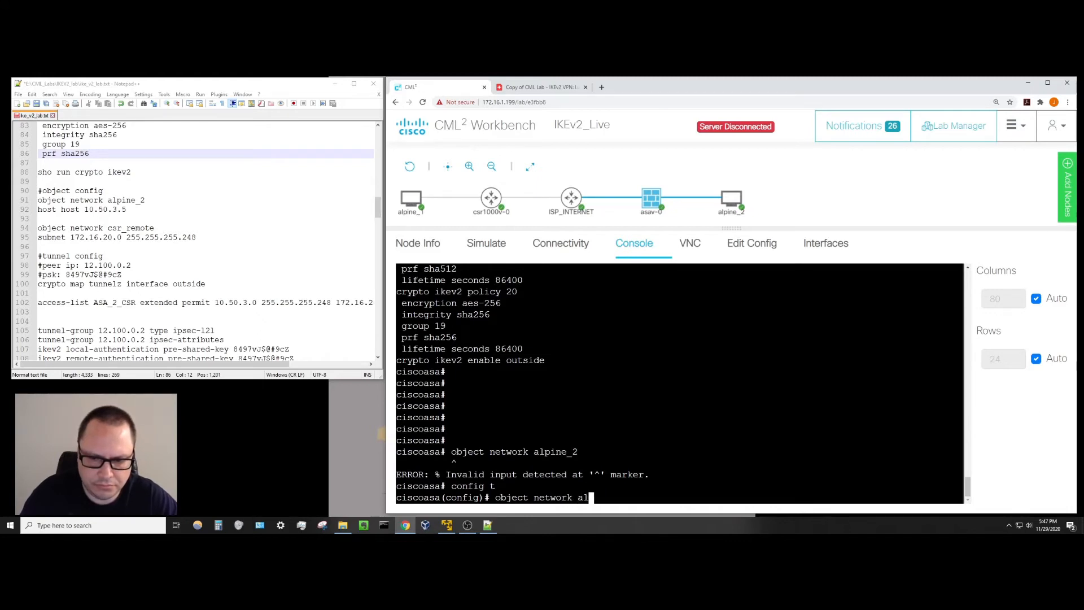
text(pine_2)
key(Return)
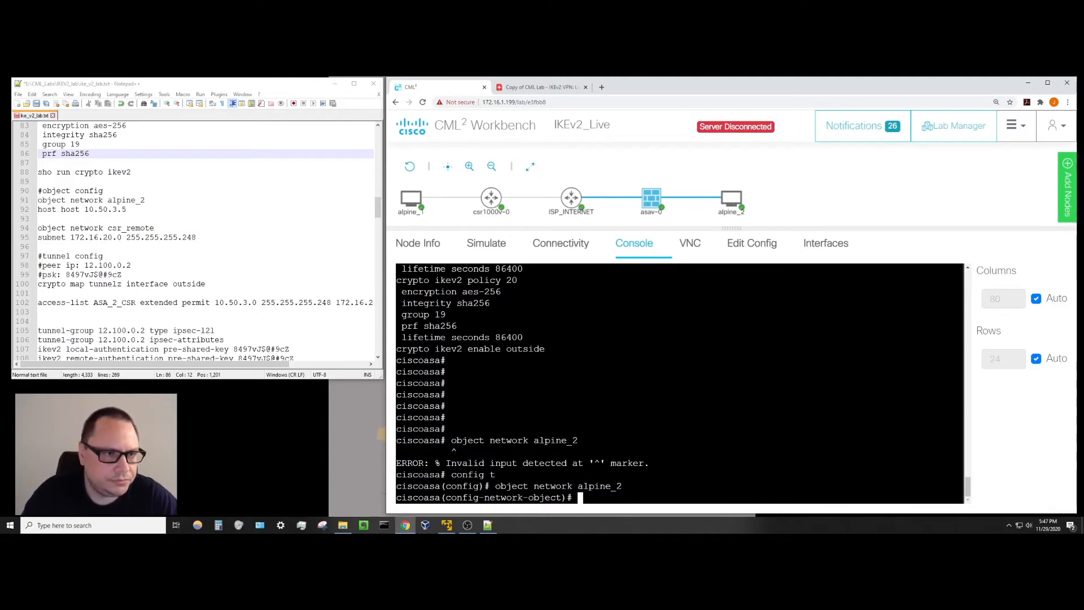
Set alpine_2's host to 10.50.3.5, fixing and saving the notes, then start 'object network csr_remote'.
text(host 10)
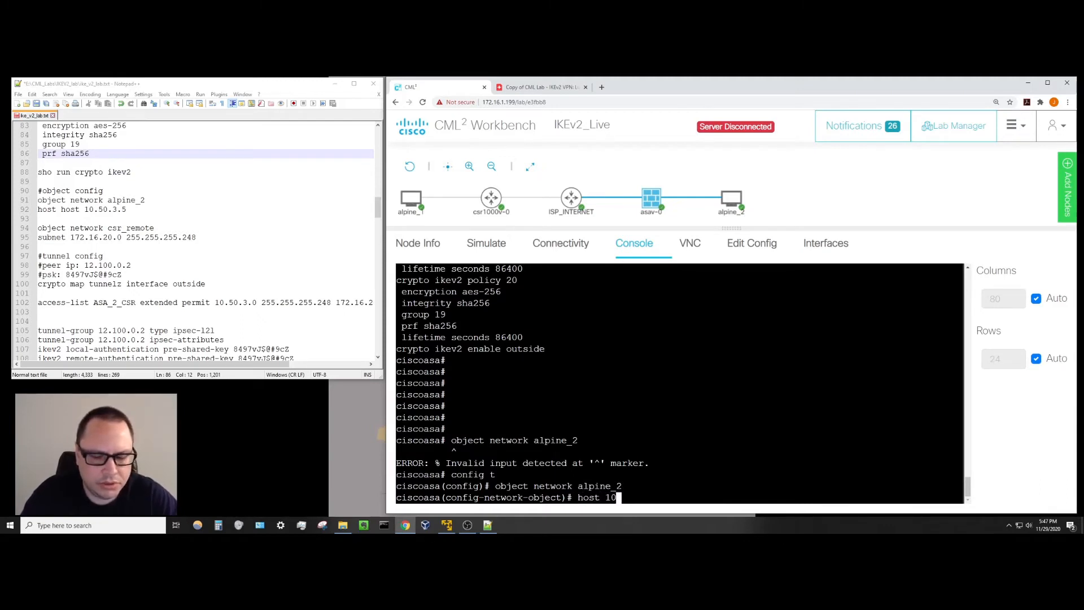
text(.50.3.5)
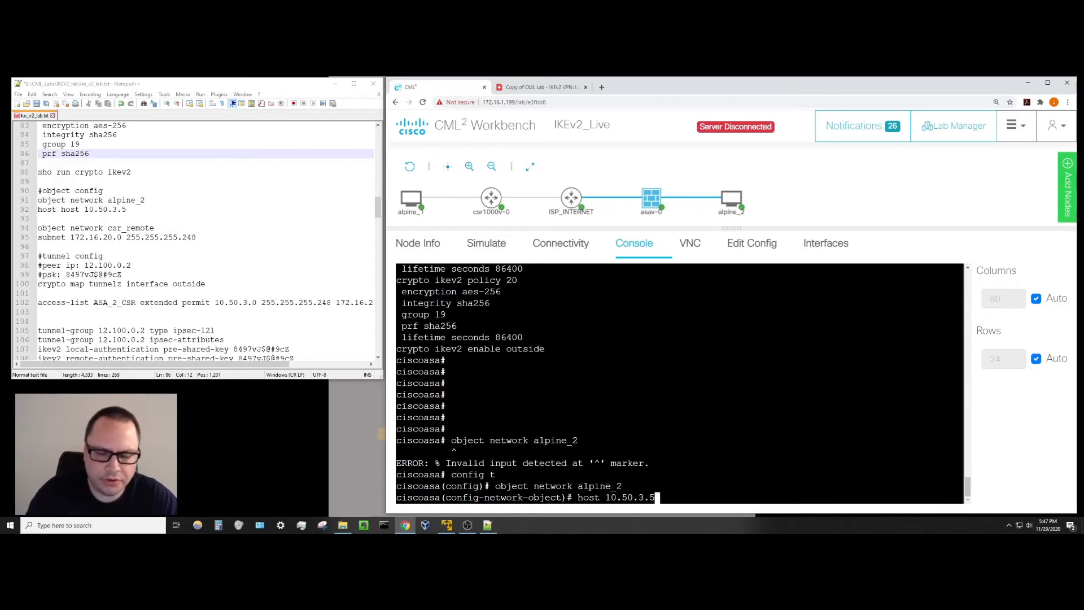
click(58, 209)
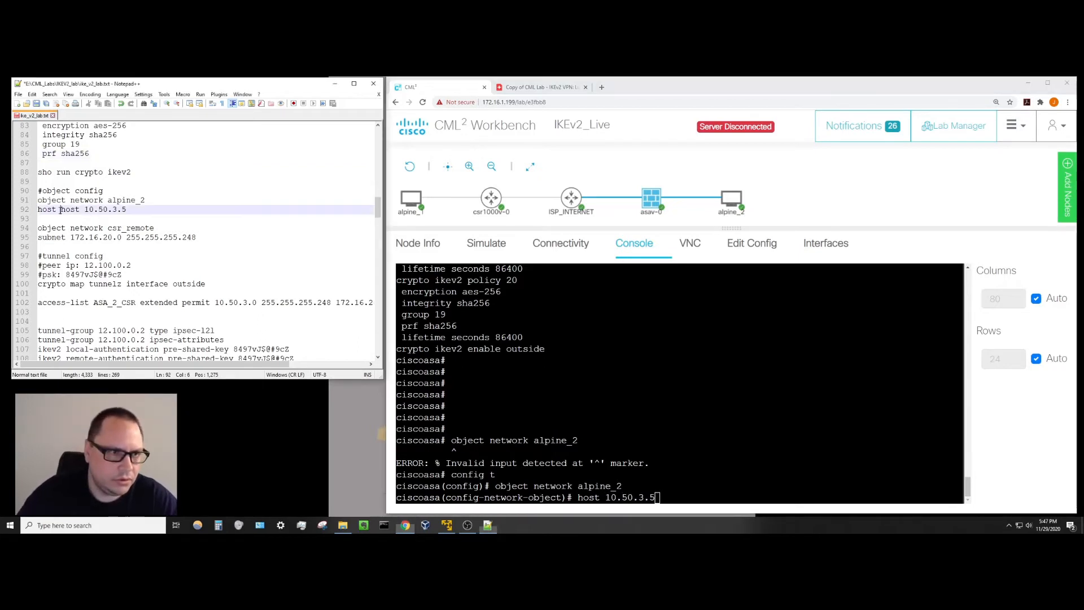
key(BackSpace)
key(BackSpace)
key(BackSpace)
key(BackSpace)
key(BackSpace)
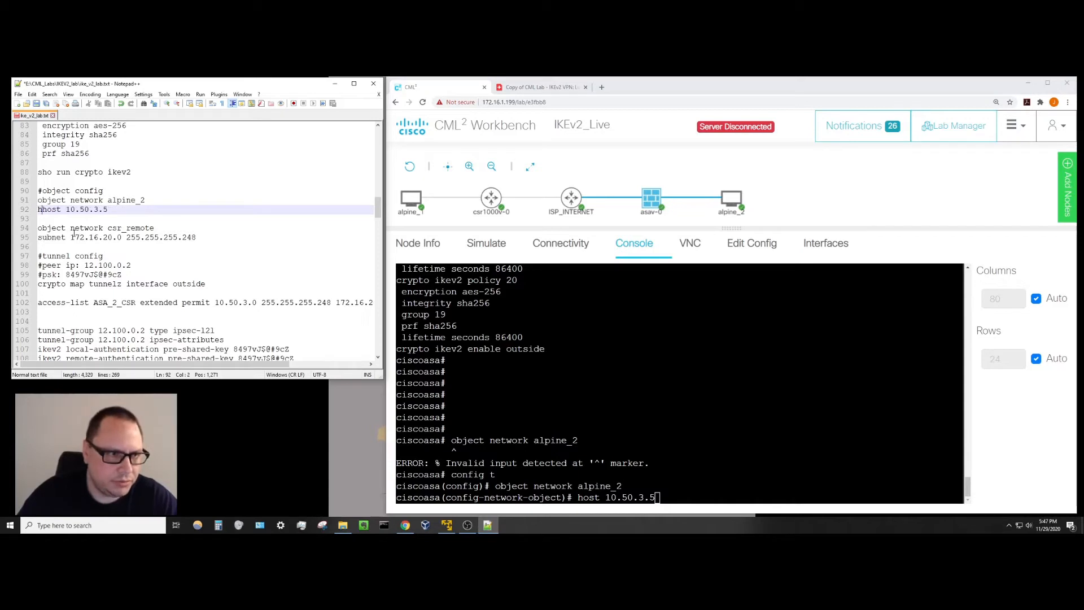
click(37, 104)
key(alt+Tab)
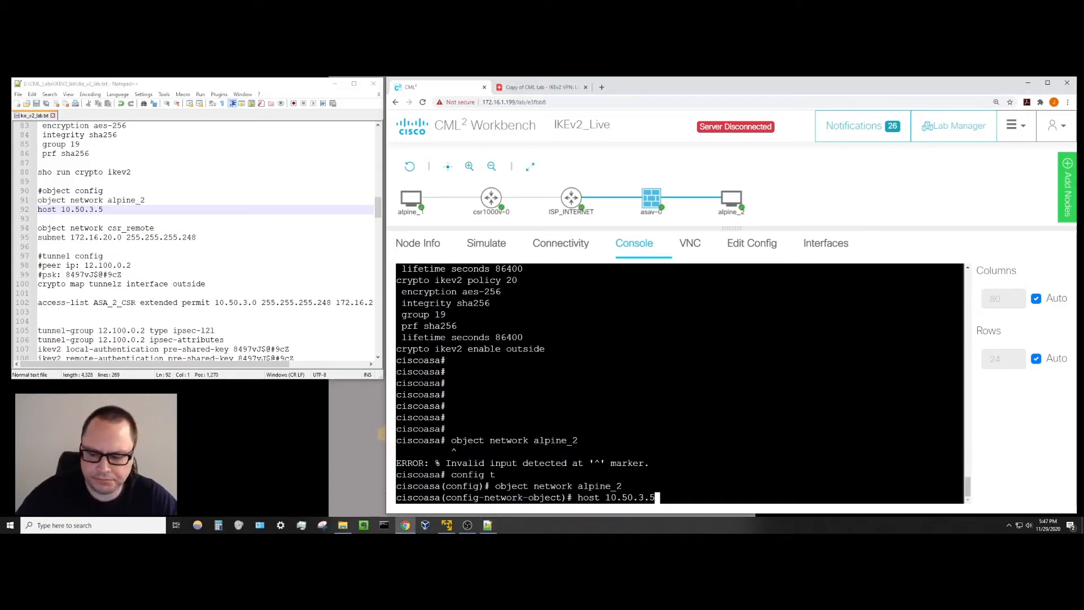
key(Return)
key(Return)
text(exit)
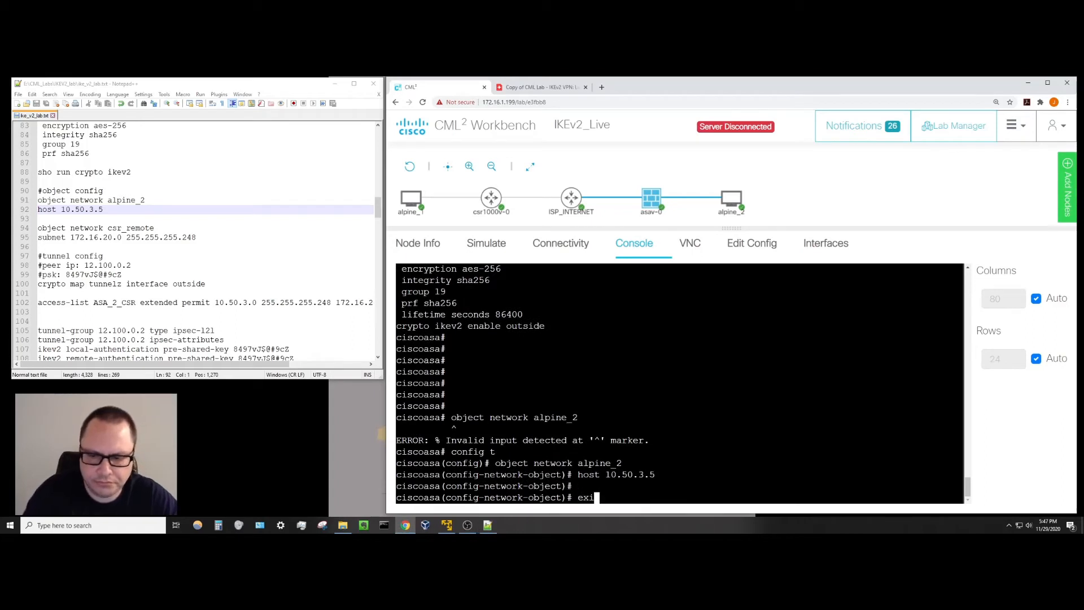
key(Return)
key(Return)
key(Return)
key(Return)
key(Return)
key(Return)
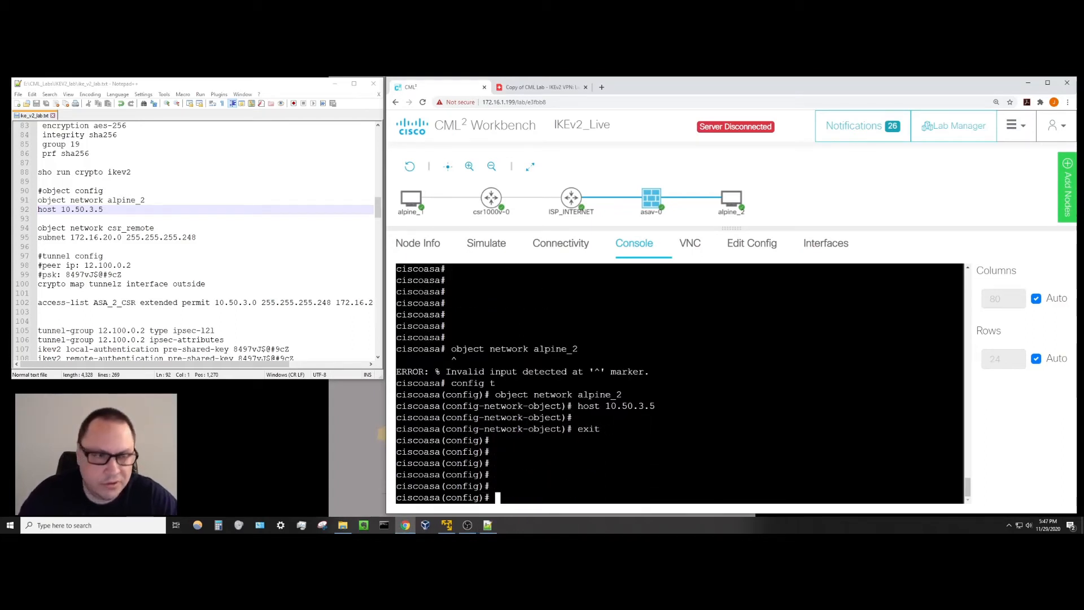
text(object )
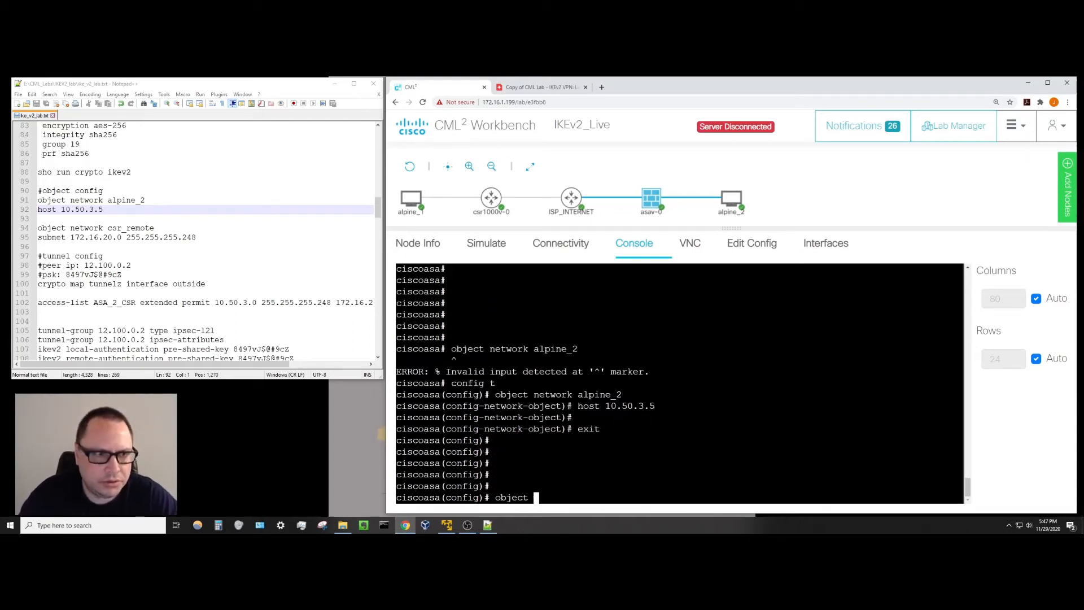
text(network )
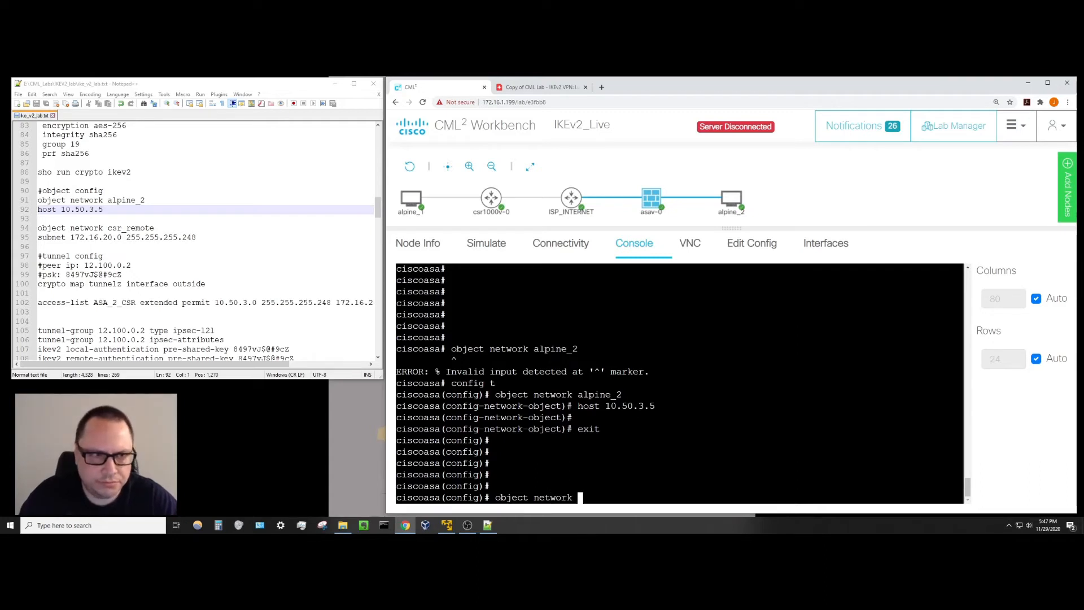
text(csr_remote)
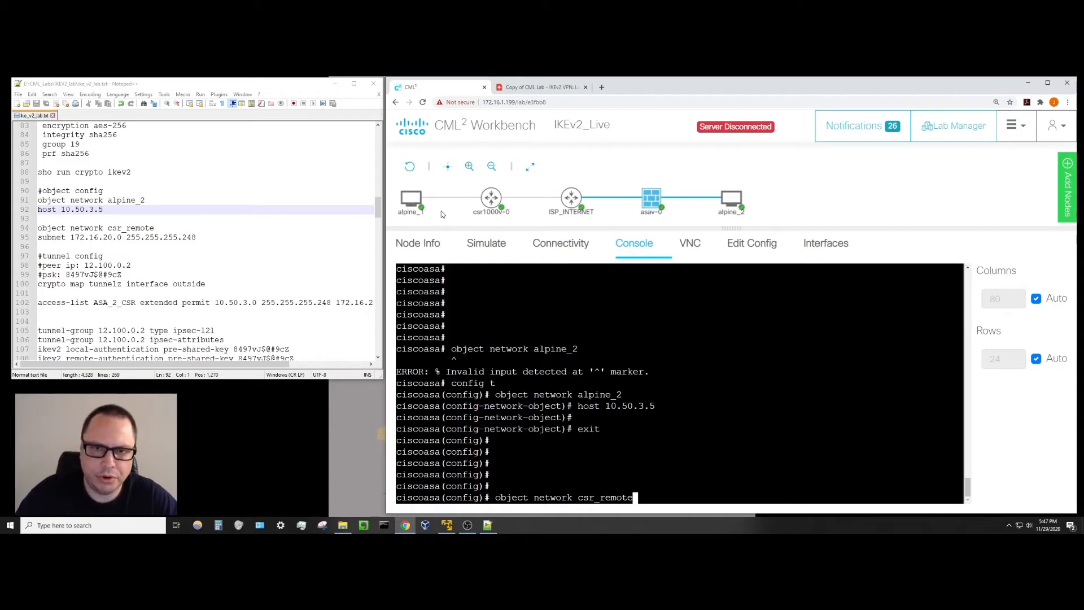
Leave 'object network csr_remote' typed but unsubmitted at the ASA config prompt.
mouse_move(422, 211)
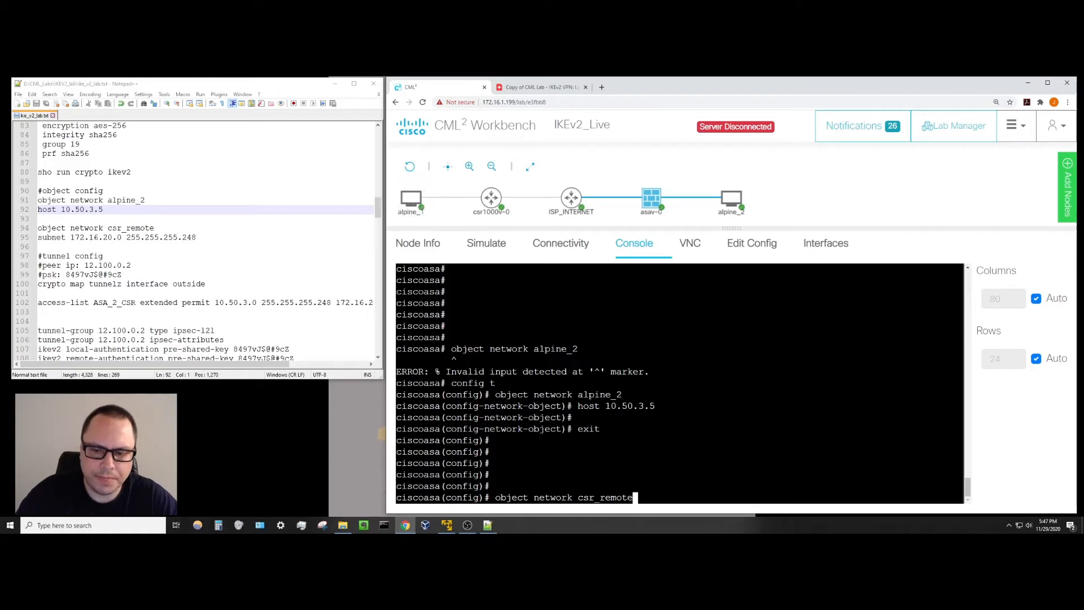
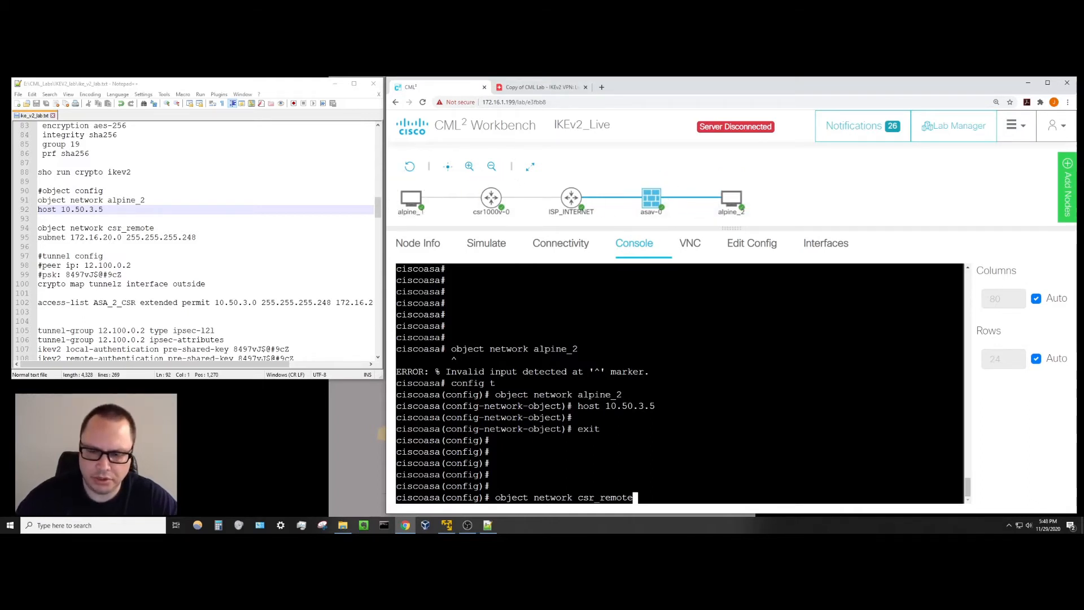
Create network object csr_remote with subnet 172.16.20.0 255.255.255.248 and exit the object.
key(Return)
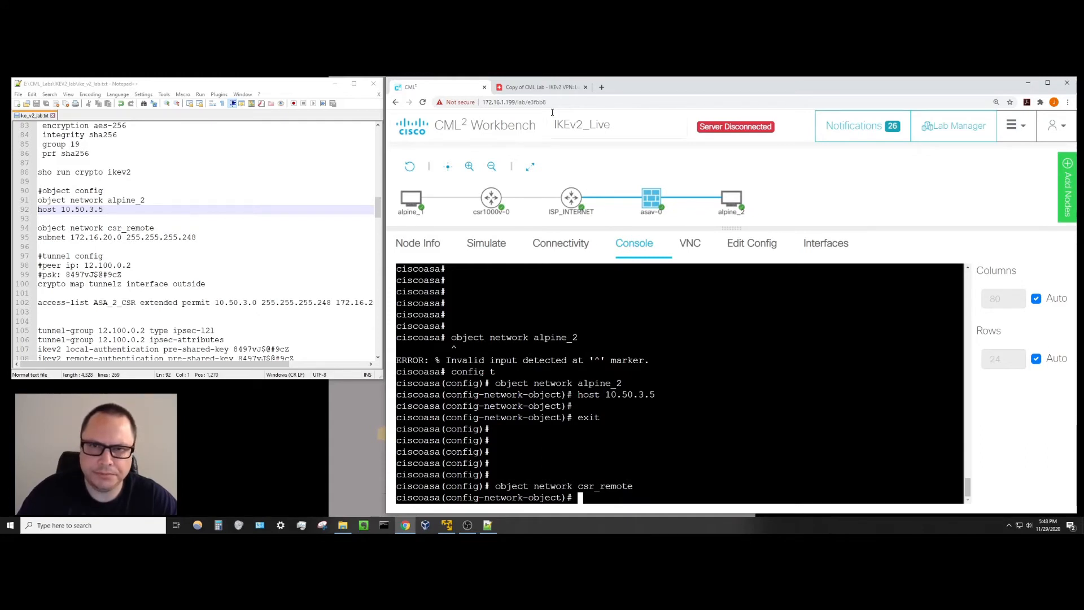
click(551, 88)
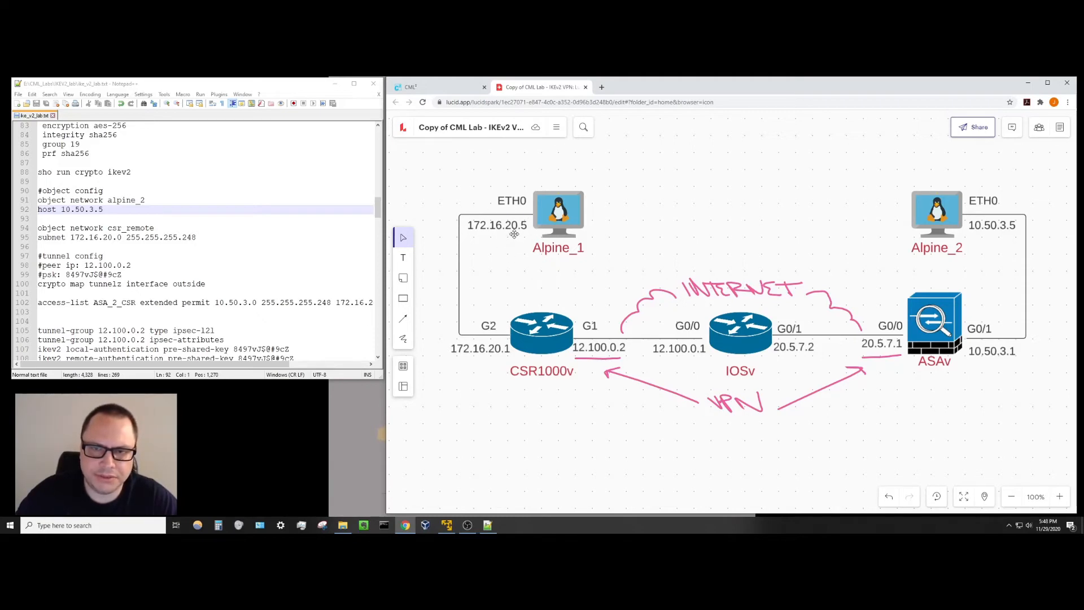
click(451, 88)
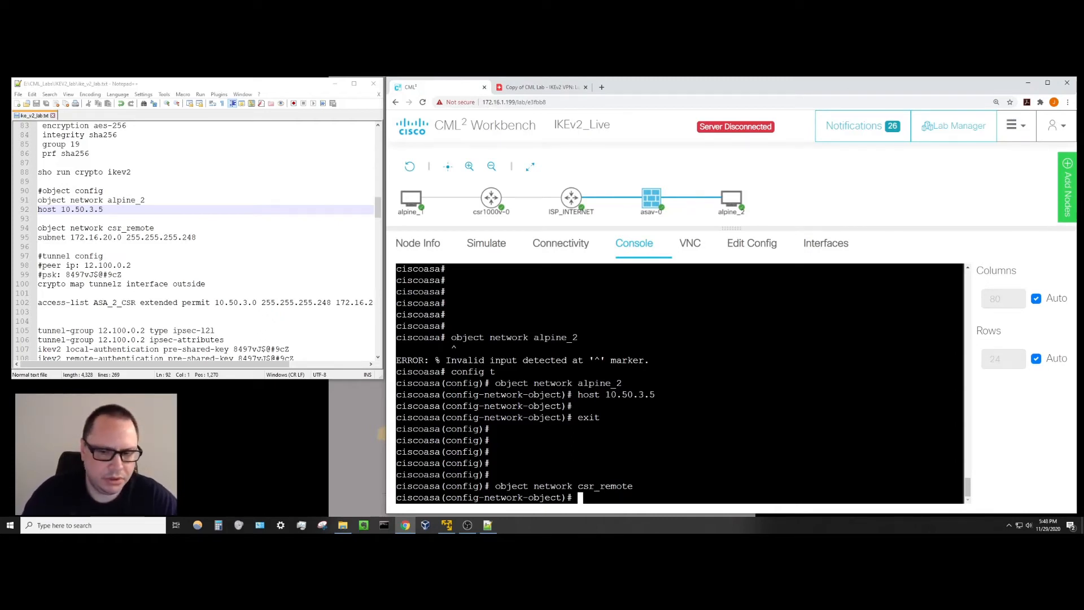
text(subnet 1)
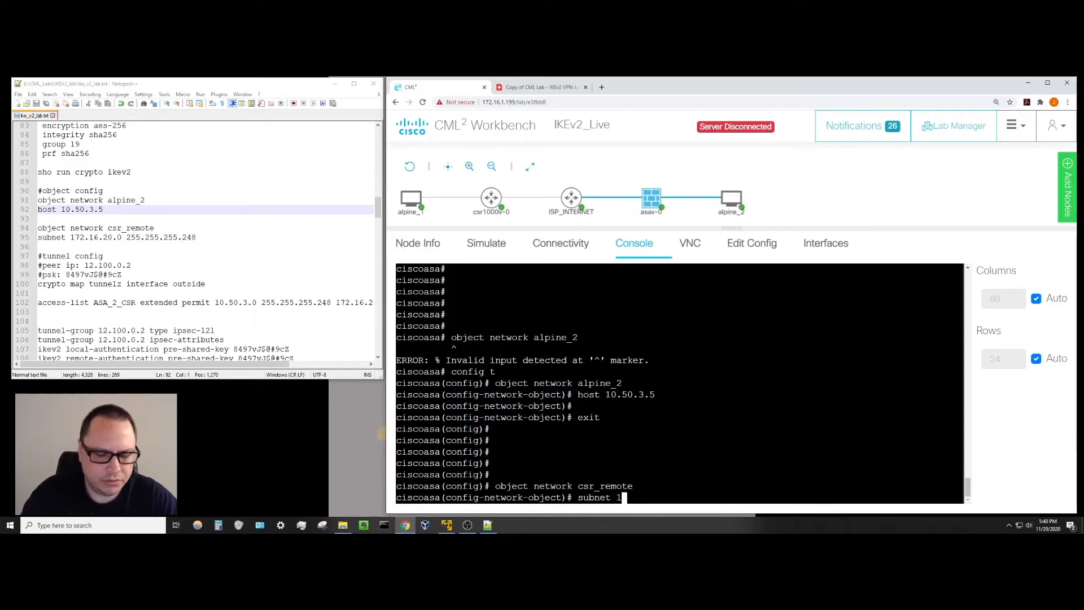
text(72.16)
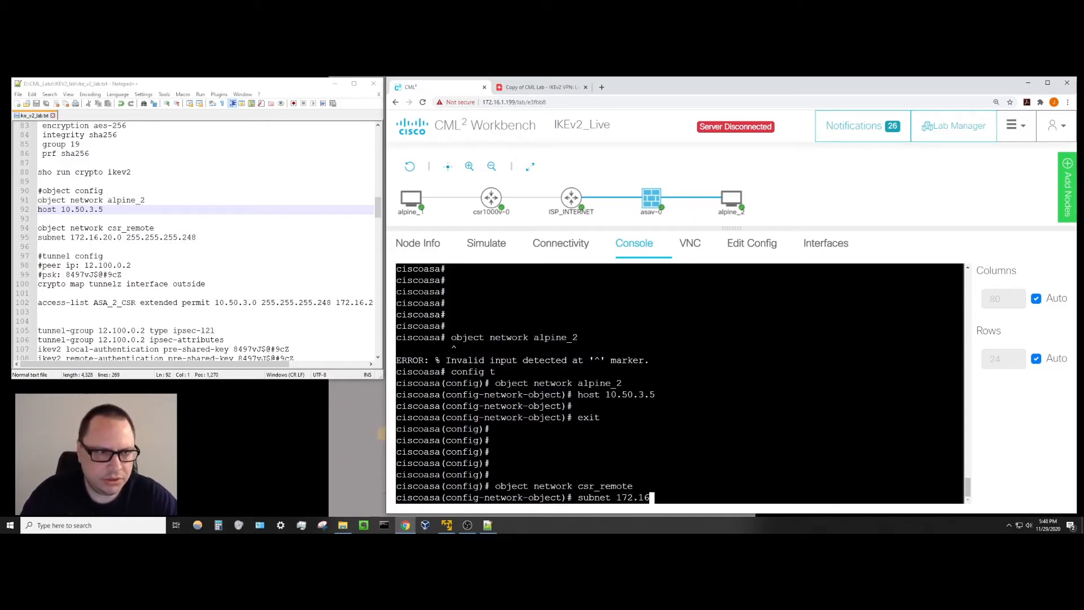
text(.20.0 25)
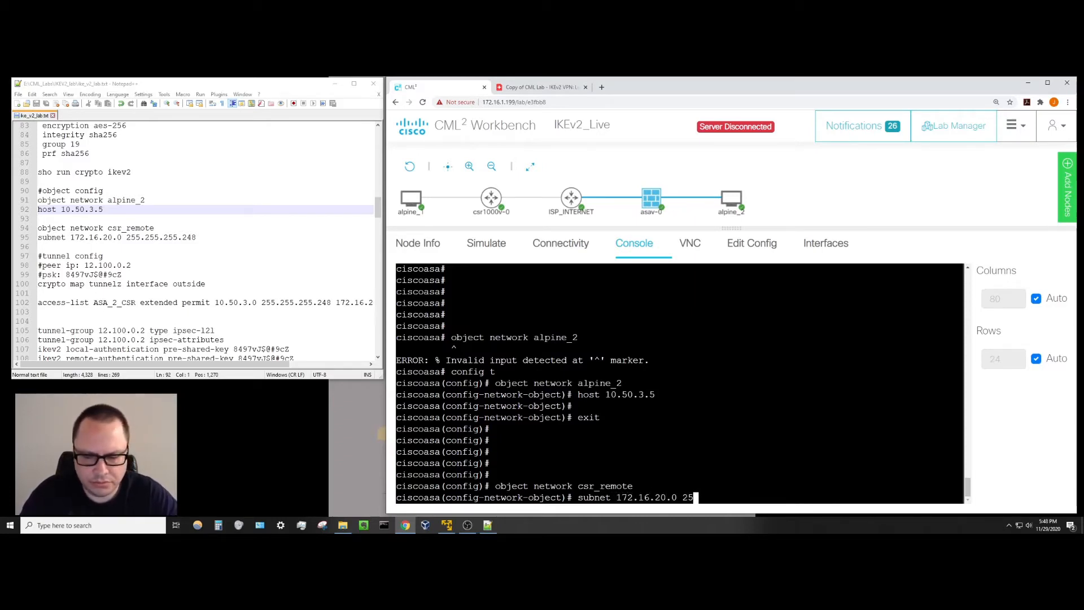
text(5.255.255.)
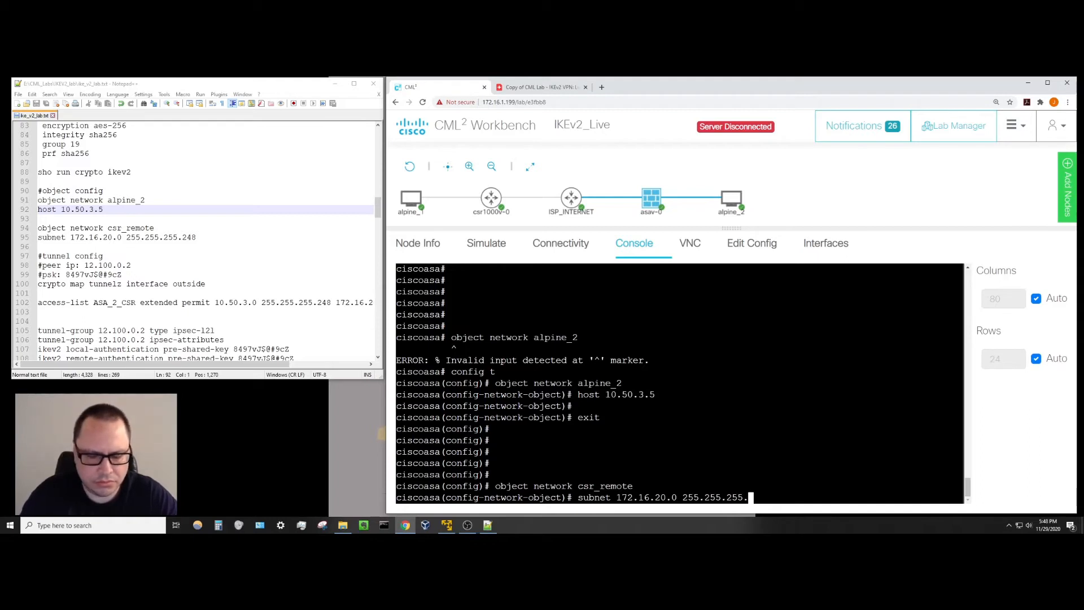
text(248)
key(Return)
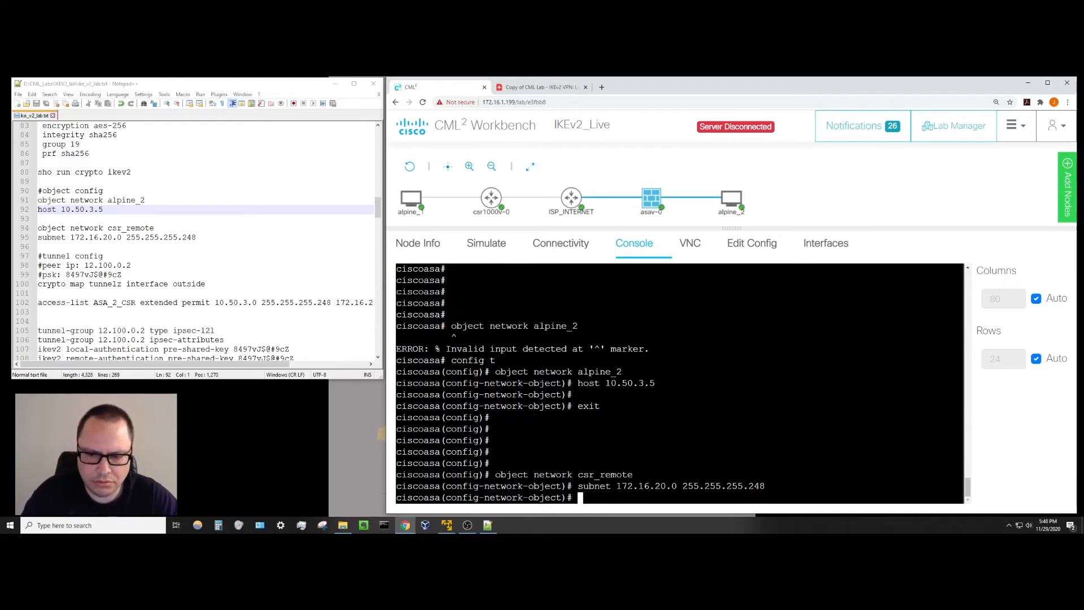
key(Return)
text(exit)
key(Return)
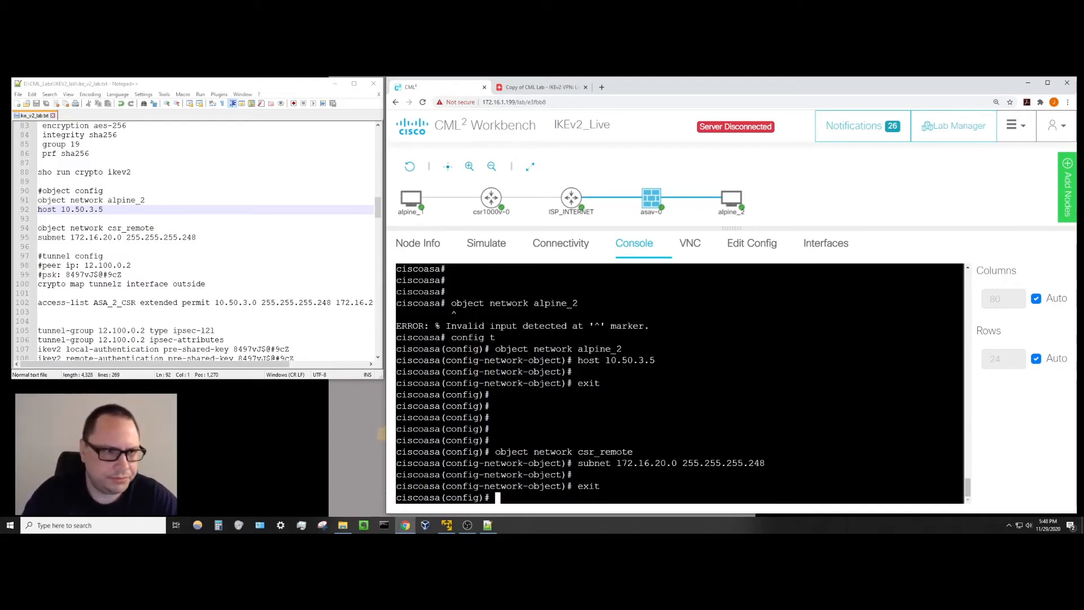
key(Return)
key(Return)
key(Return)
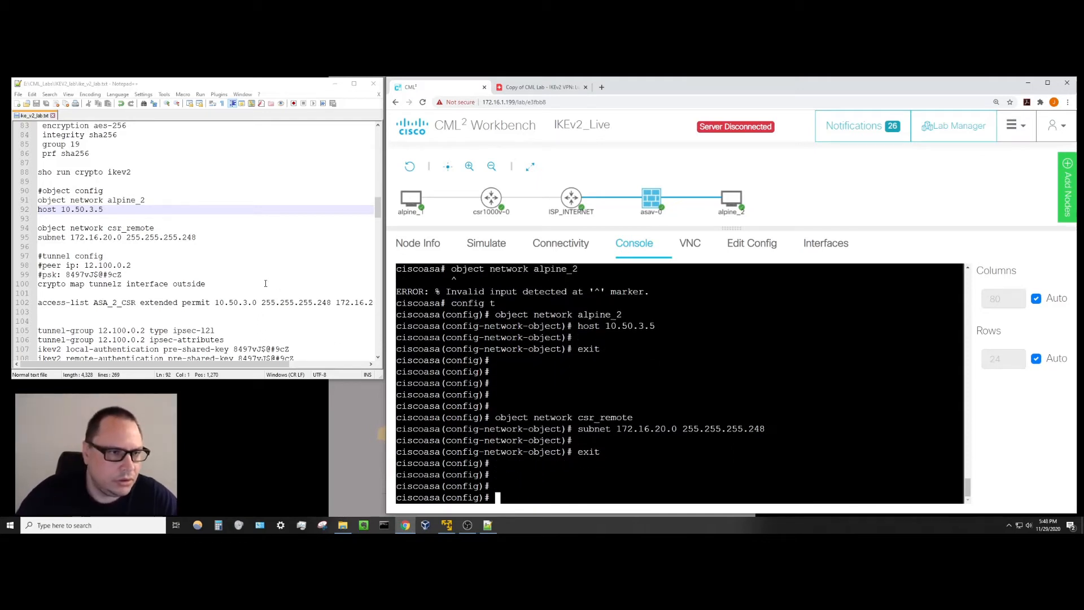
Scroll the notes to the tunnel lines, check the asav-0 and csr1000v-0 nodes, and open the Lucidspark diagram.
click(216, 259)
scroll(215, 260, down, 3)
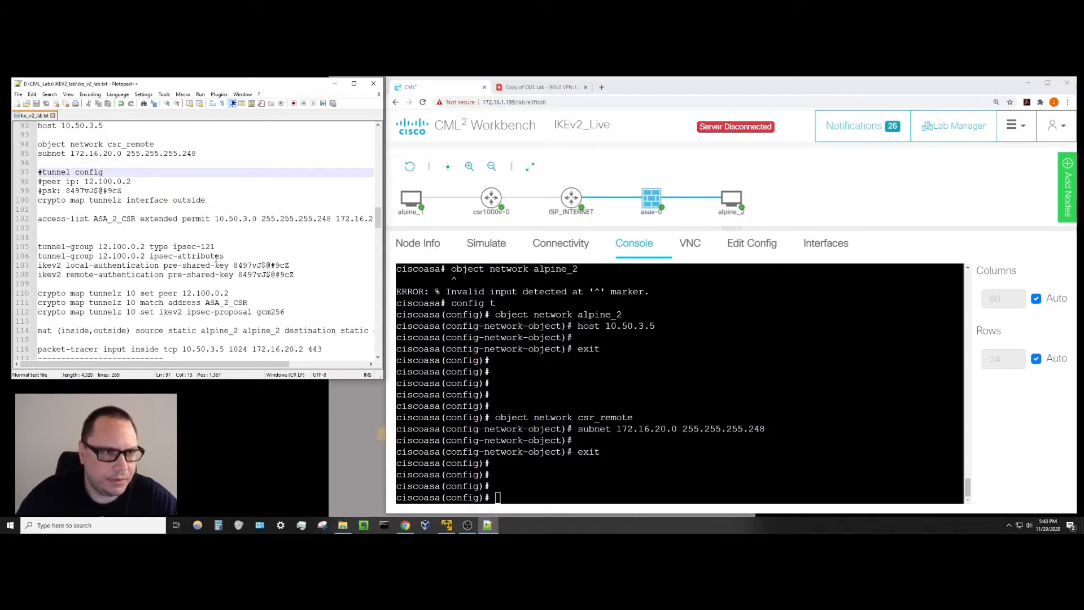
scroll(216, 259, down, 1)
click(498, 498)
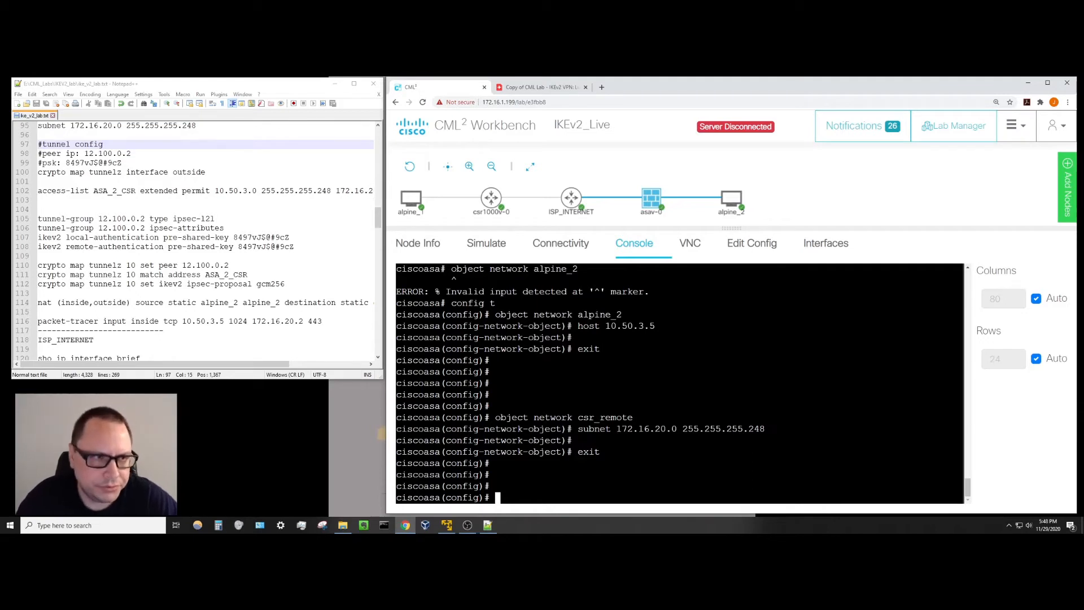
click(661, 209)
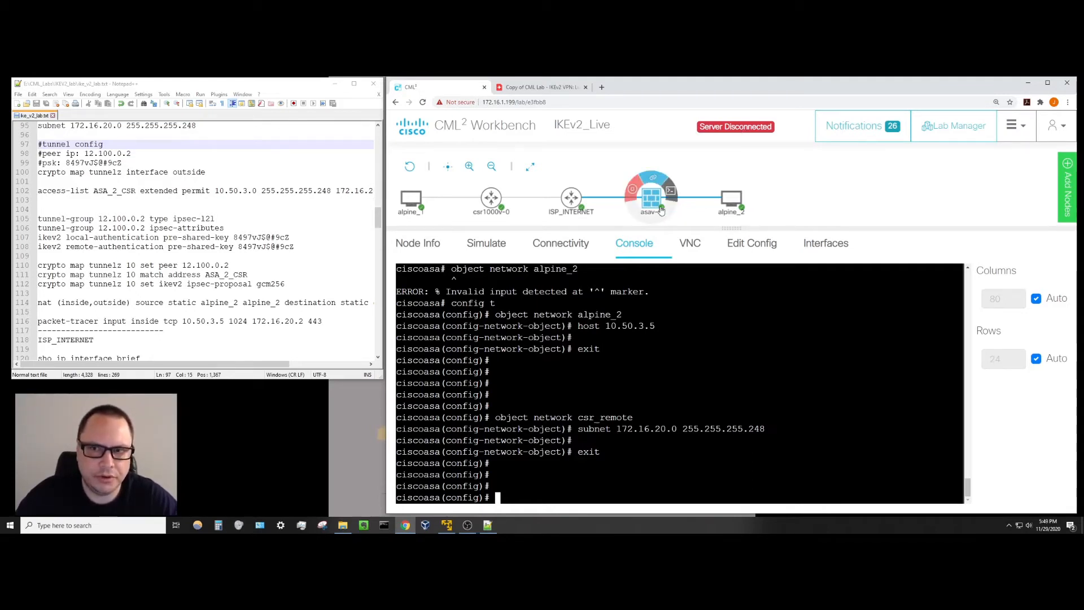
click(491, 197)
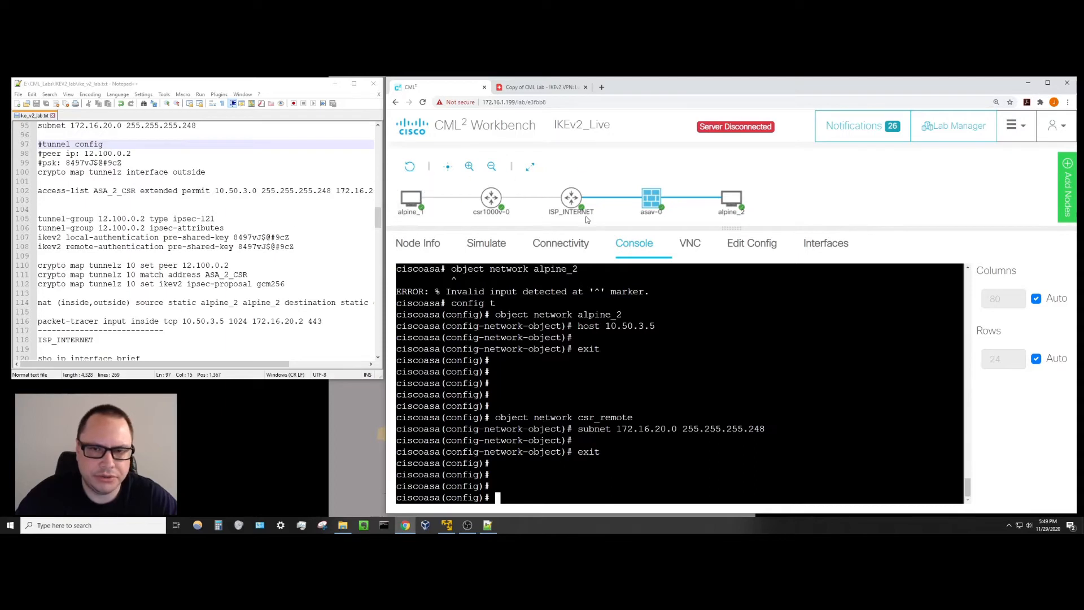
click(520, 87)
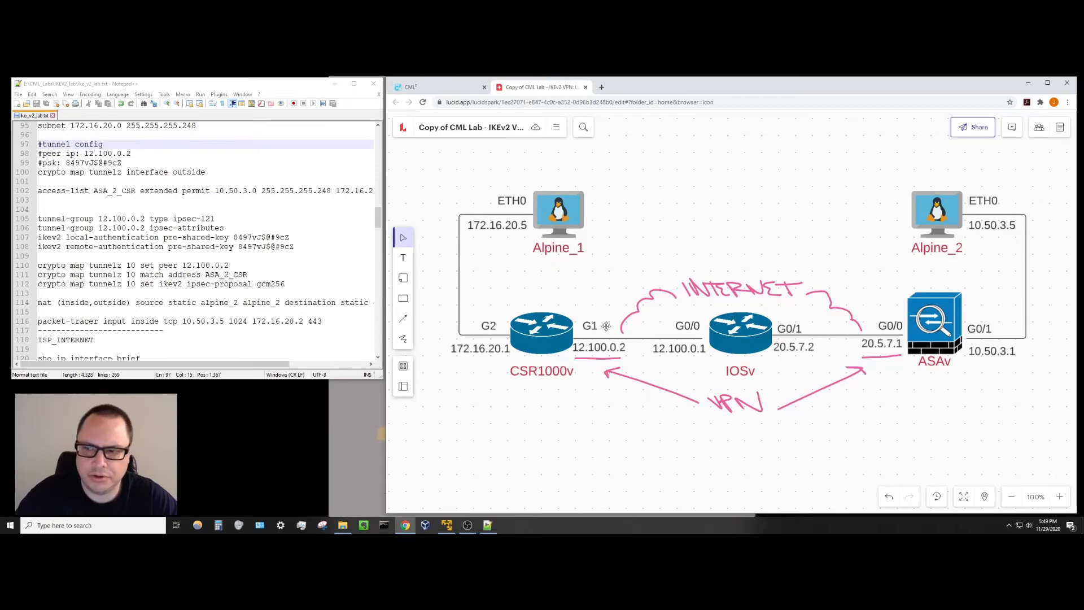
Return from the Lucidspark diagram to the asav-0 console.
click(446, 93)
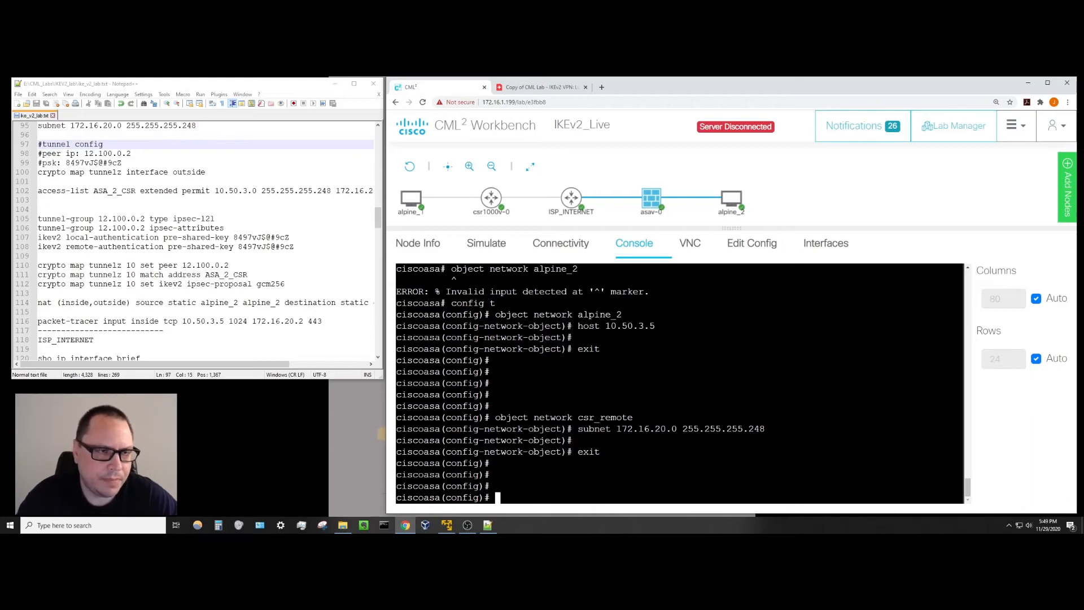
Apply crypto map tunnelz to the ASAv's outside interface.
text(cyypto)
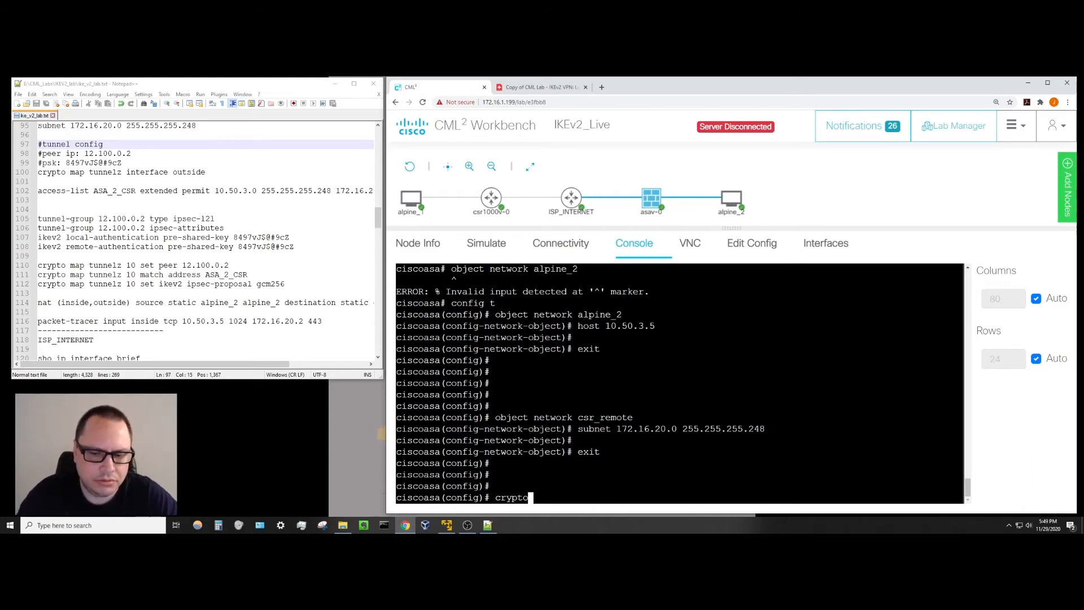
text( map tunne)
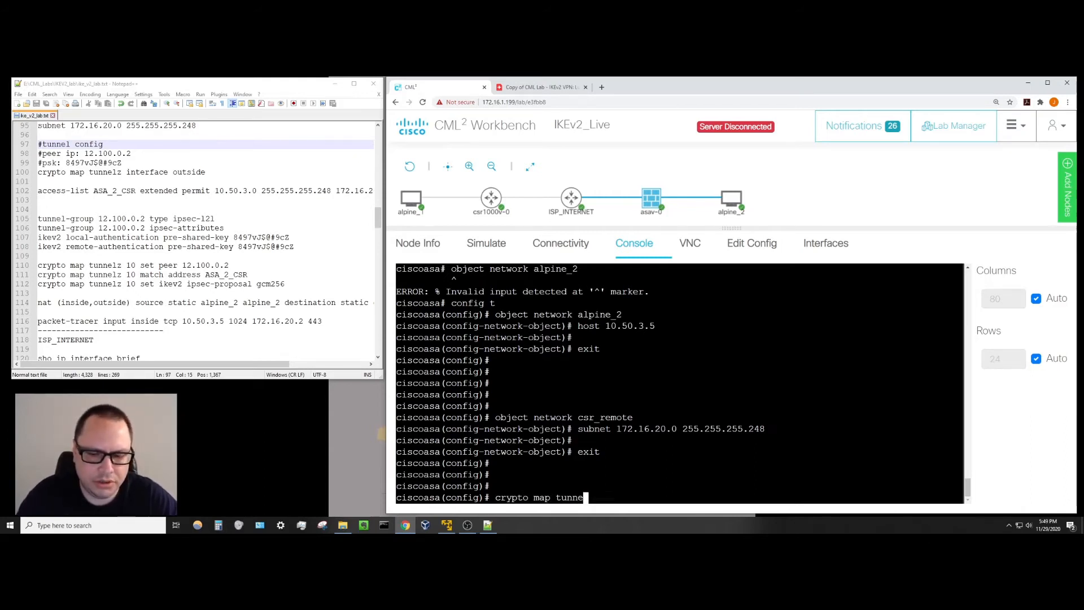
text(lz in)
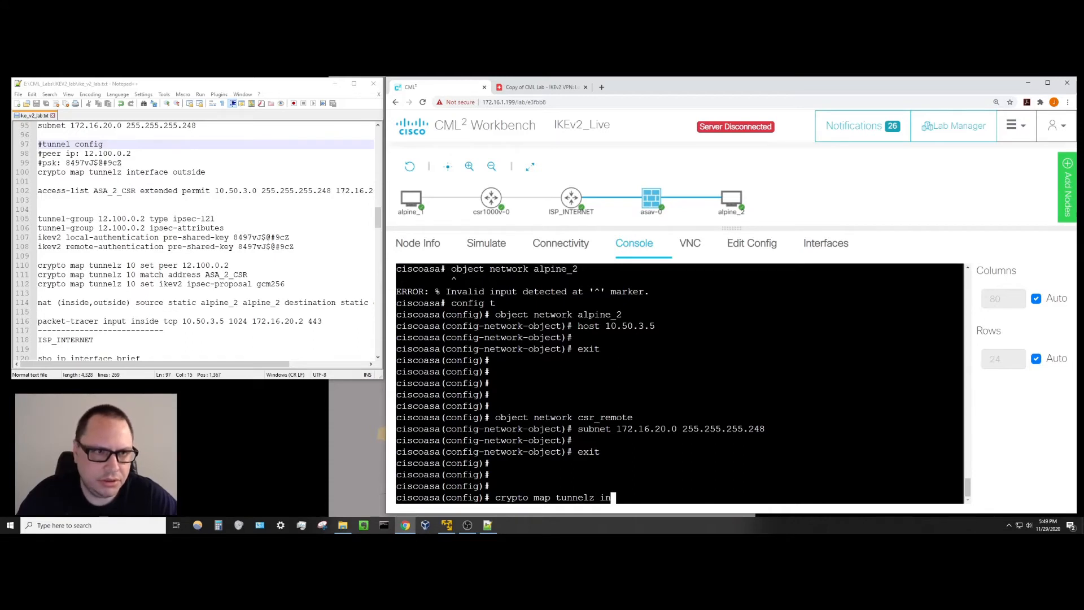
text(terface outside)
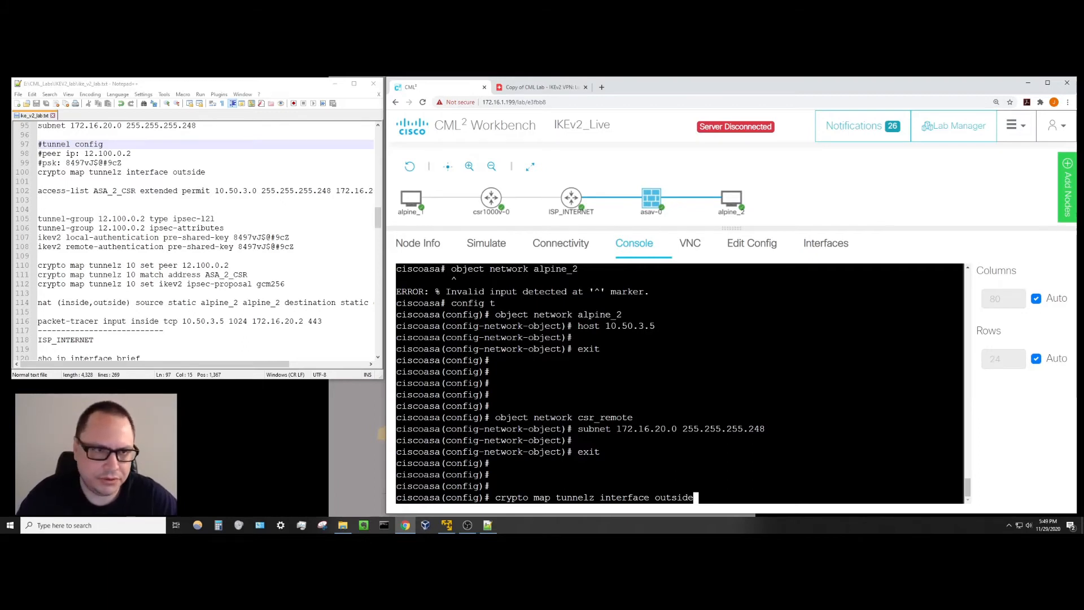
key(Return)
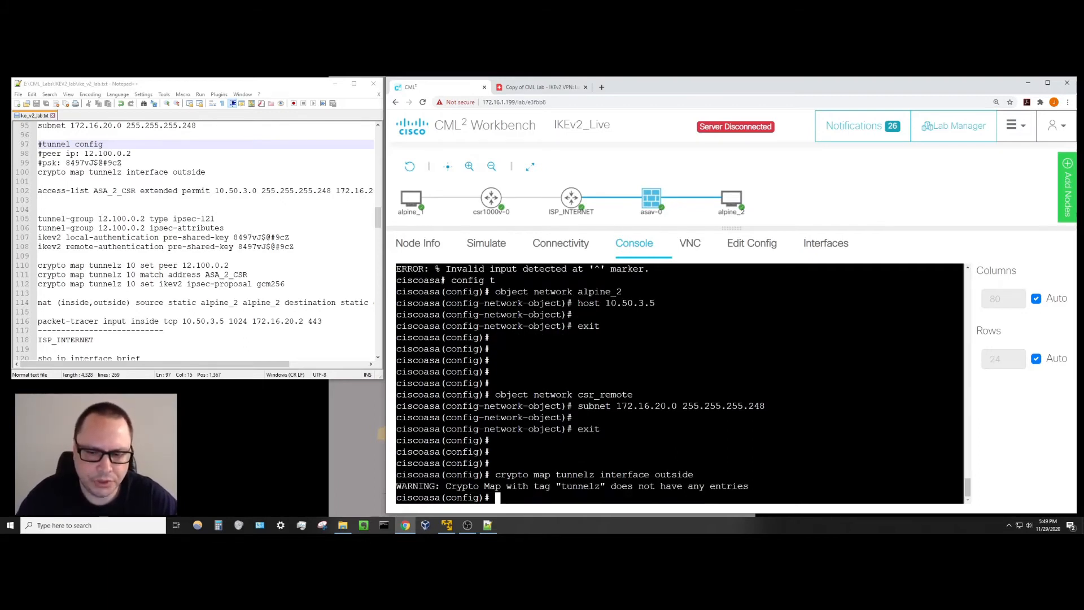
key(Return)
key(Return)
key(Return)
key(Return)
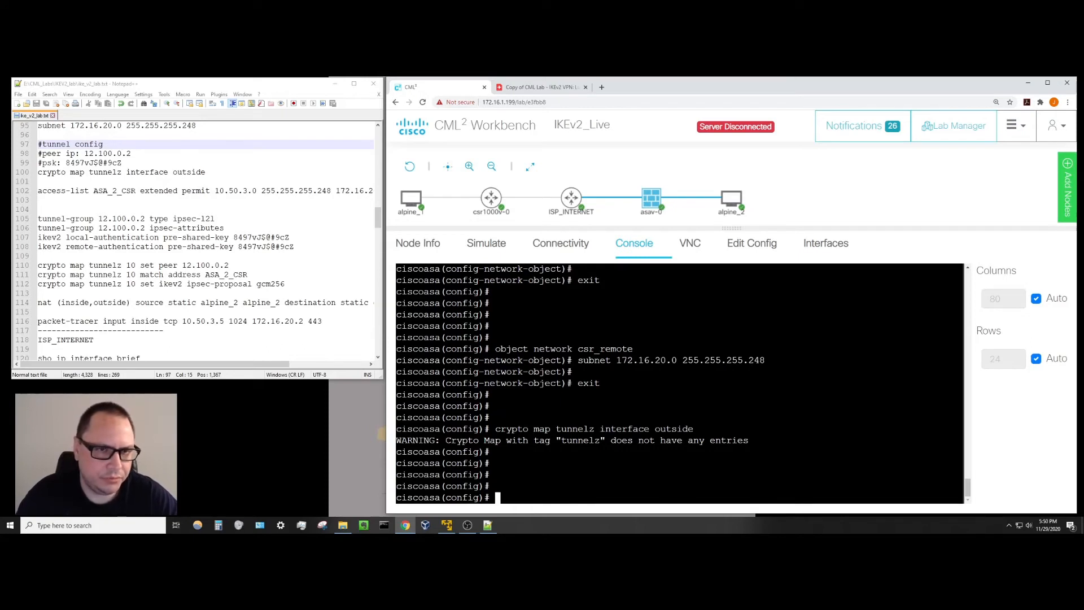
Type the ASA_2_CSR extended permit access list from 10.50.3.0 to 172.16.20.0 /29; it's rejected.
text(access-)
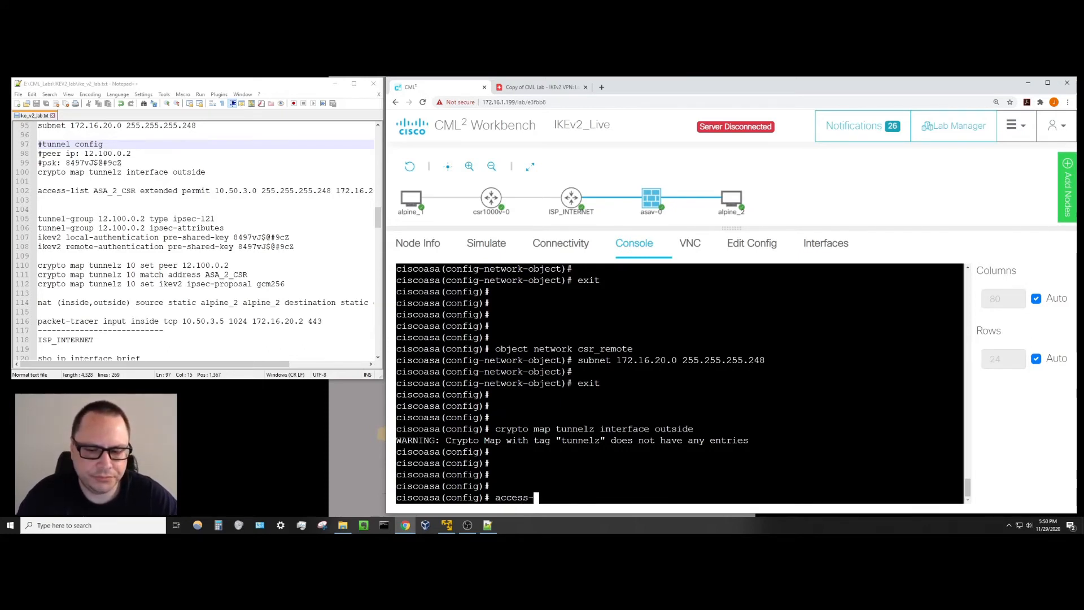
text(list )
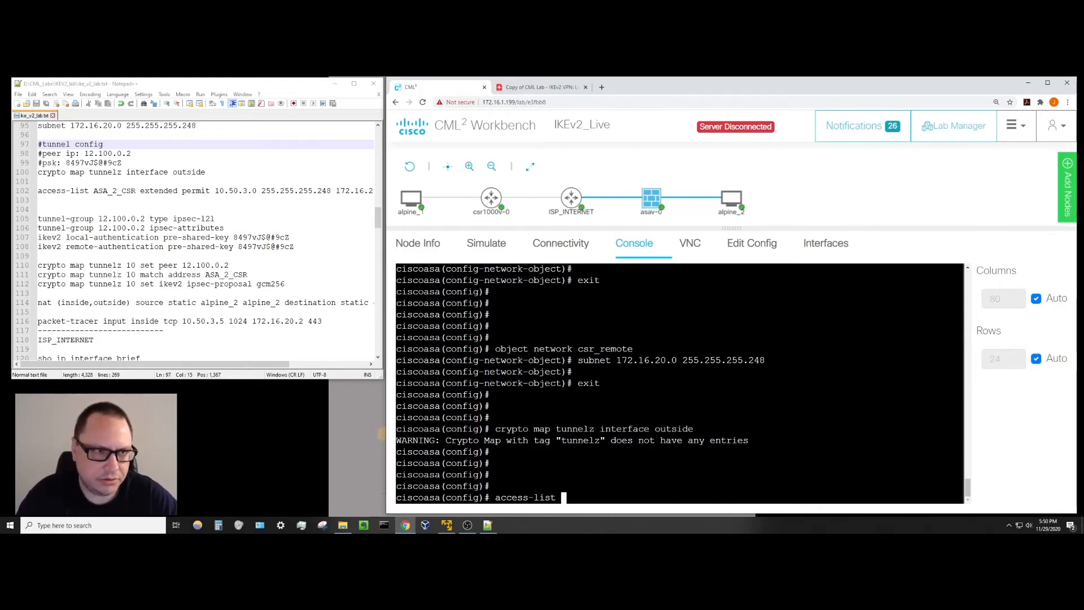
text(ASA_)
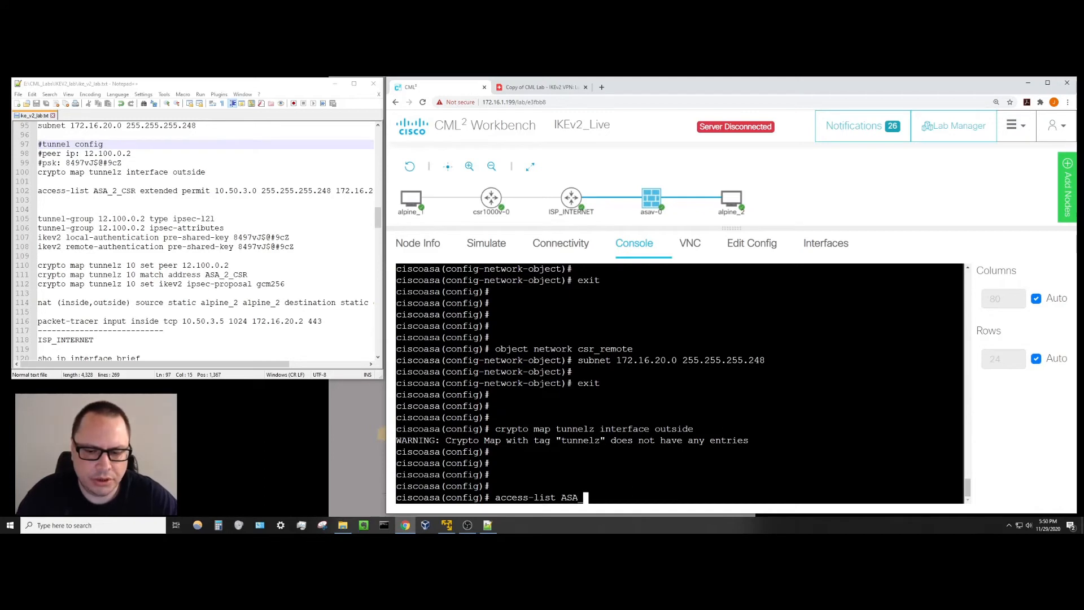
text(2_C)
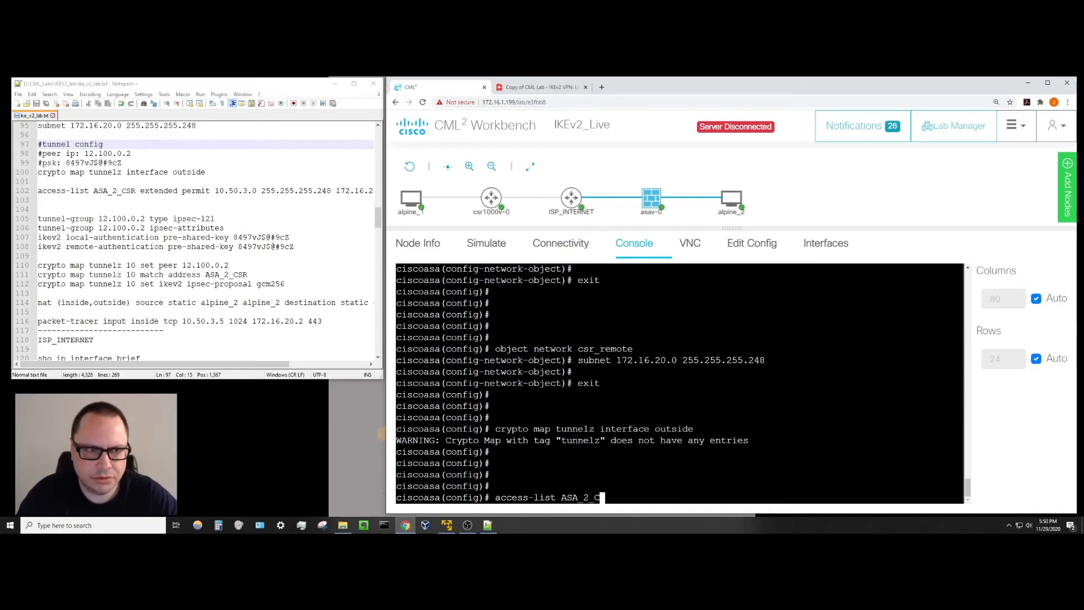
text(SR exte)
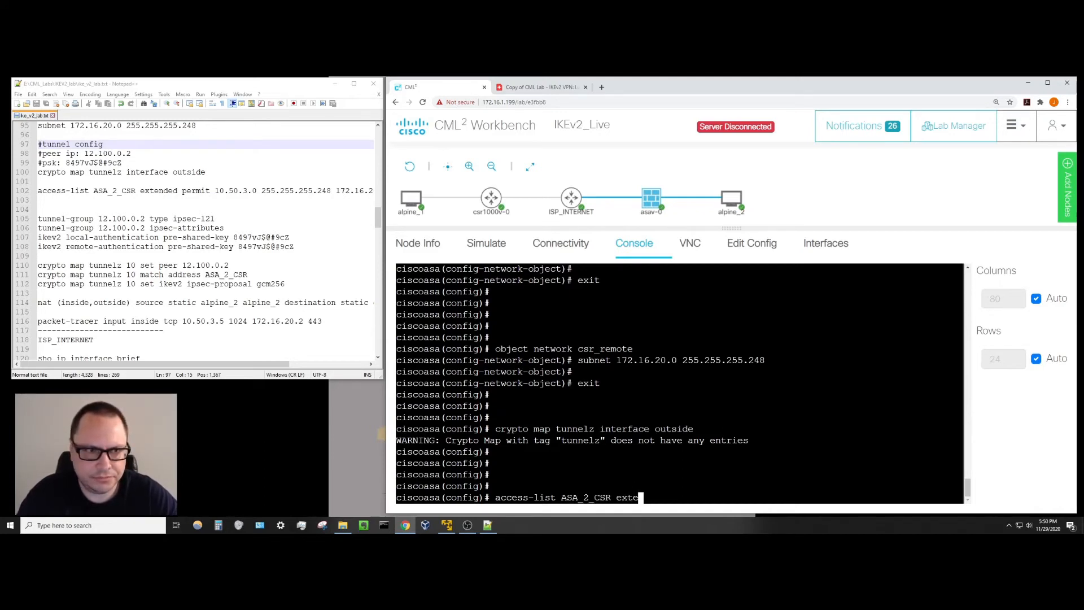
text(nded permit)
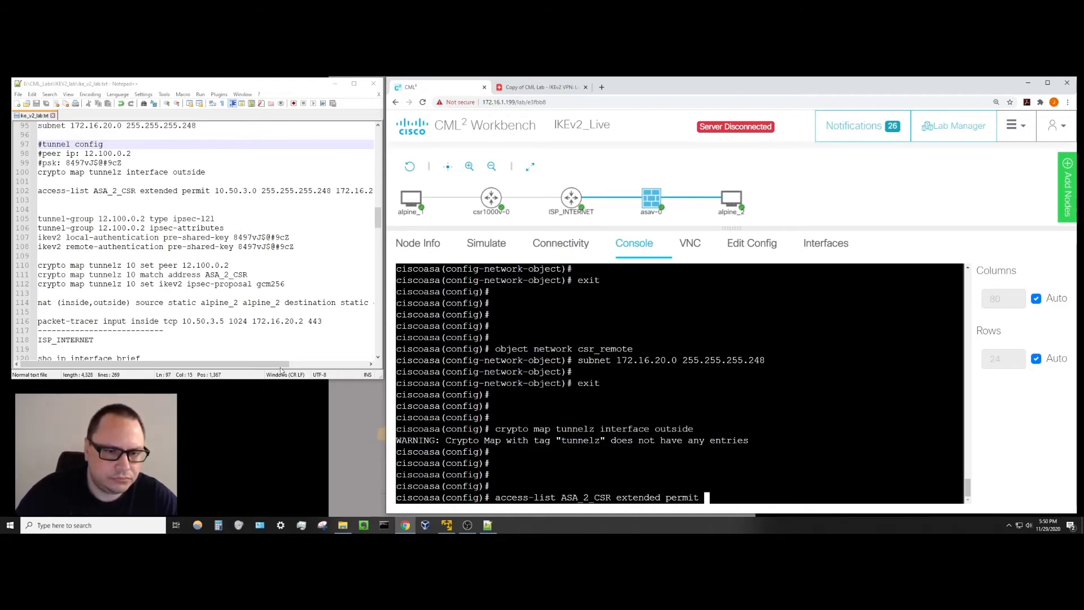
drag(280, 366, 359, 362)
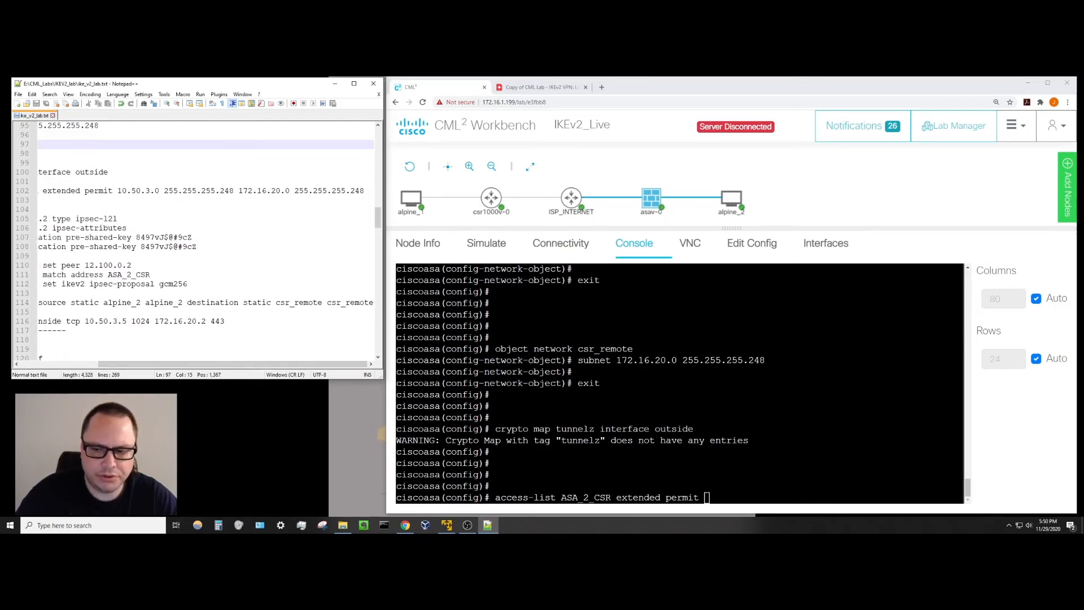
click(708, 497)
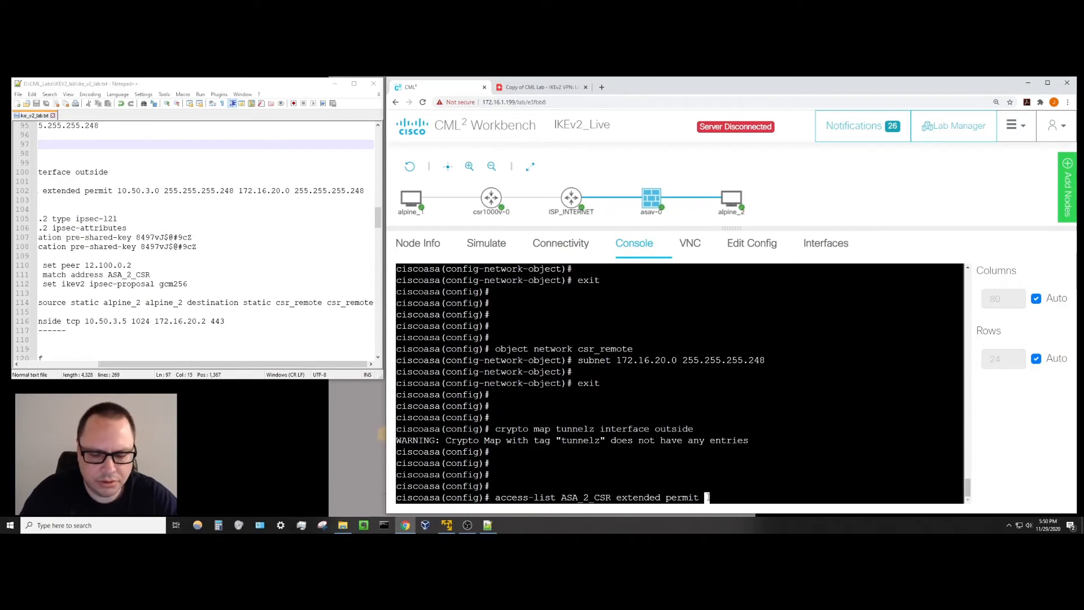
text(10.)
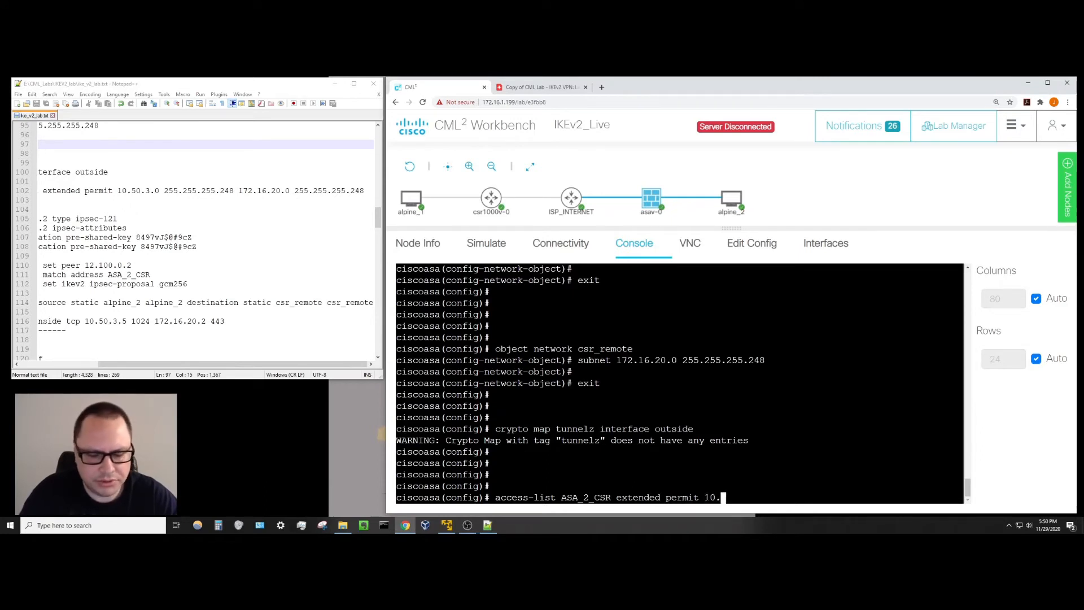
text(50)
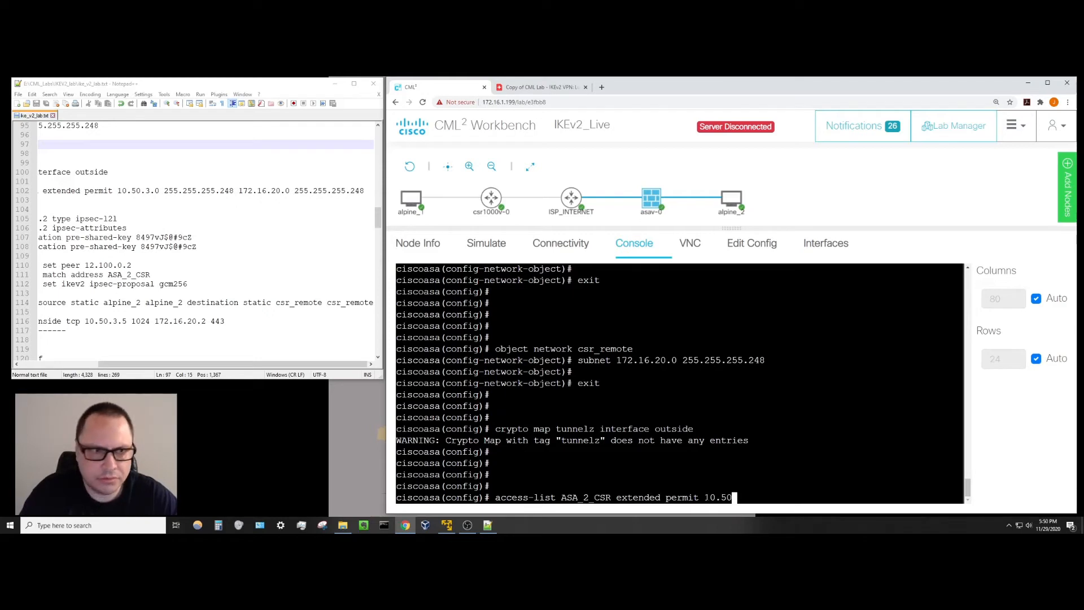
text(.3.0 )
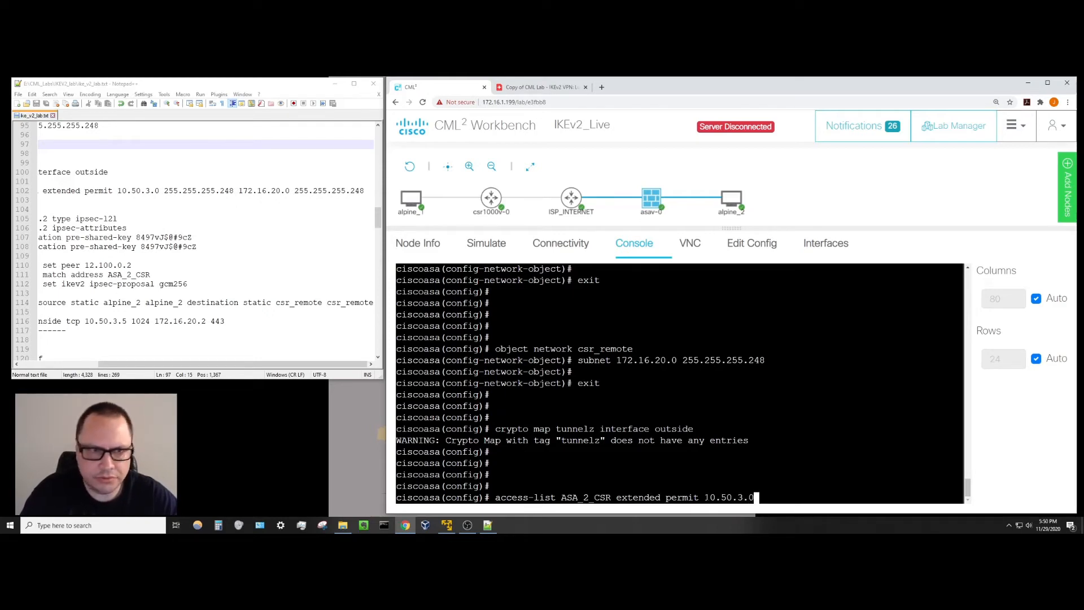
text(255.2)
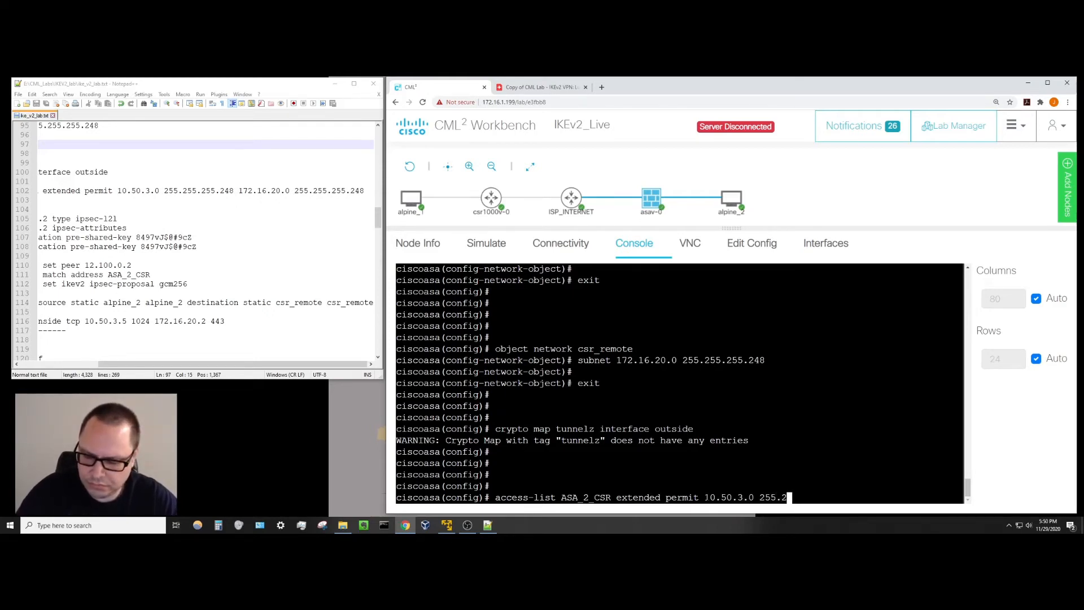
text(55.255.255.248)
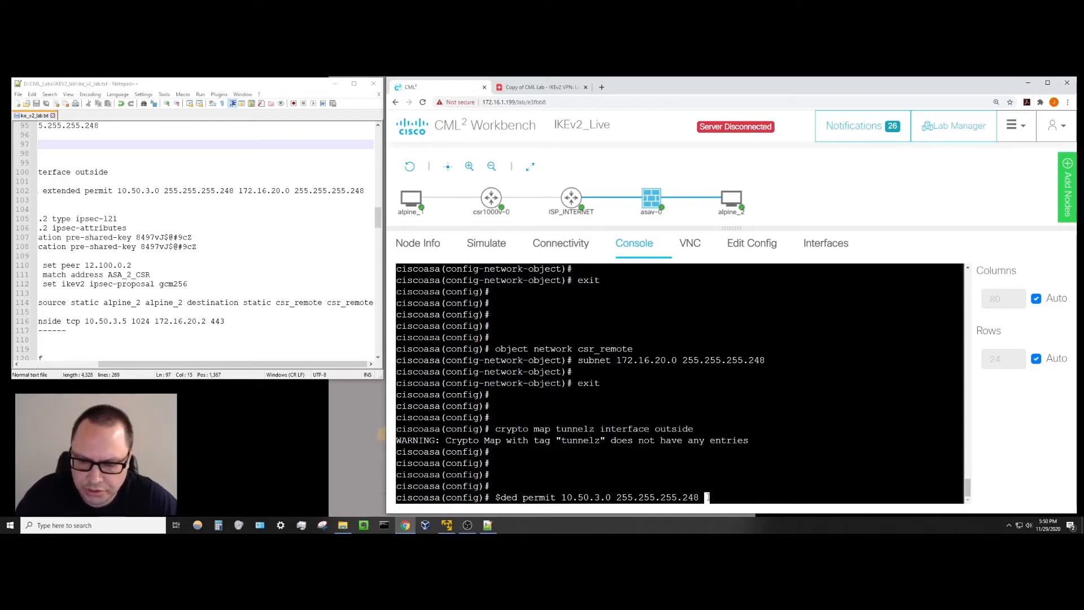
text(17)
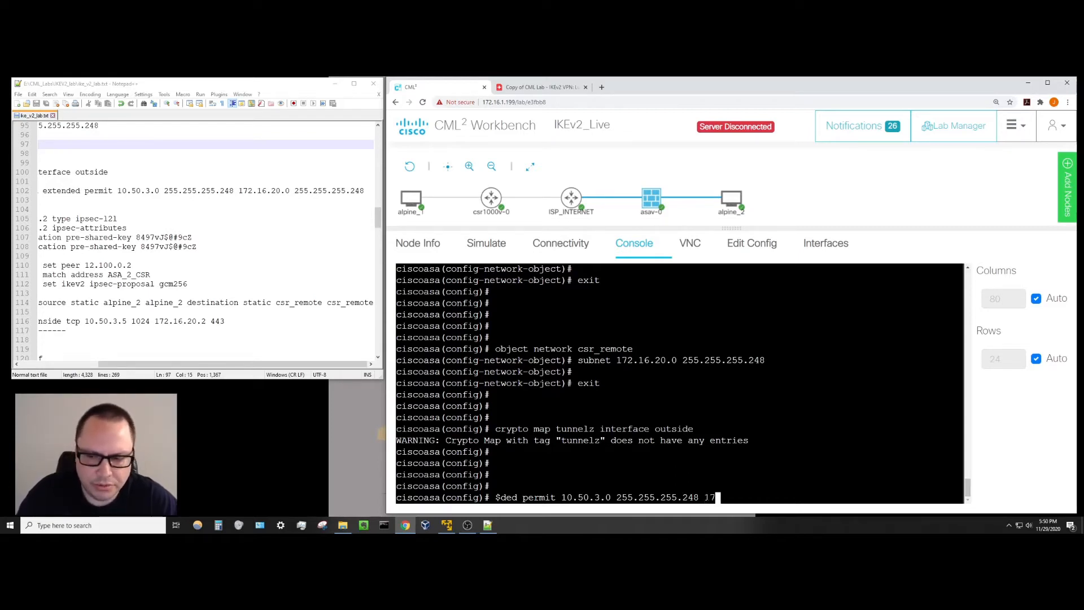
text(2.16)
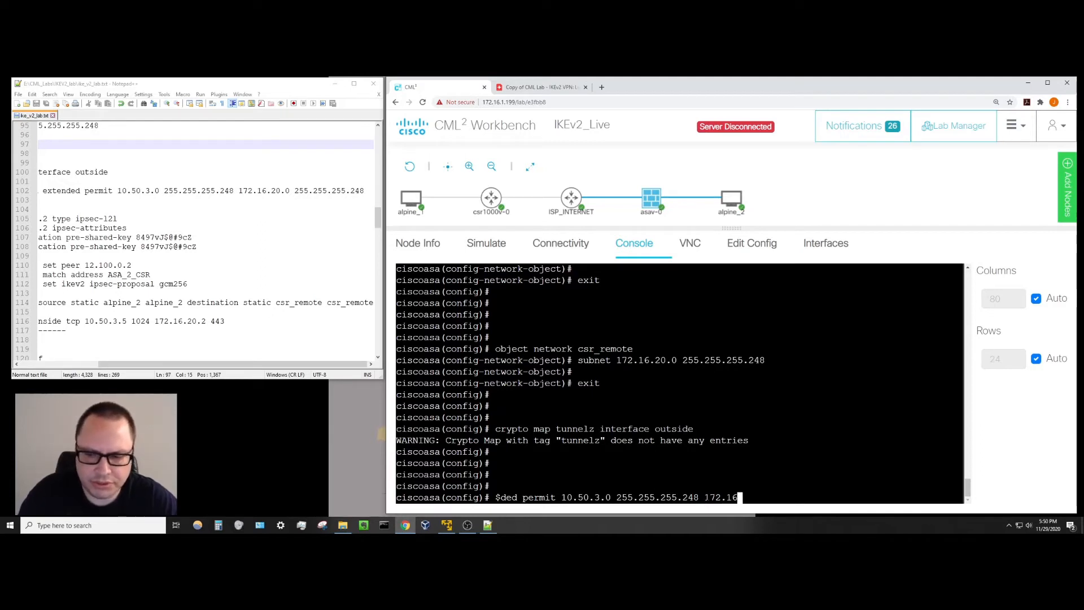
text(.20.0 )
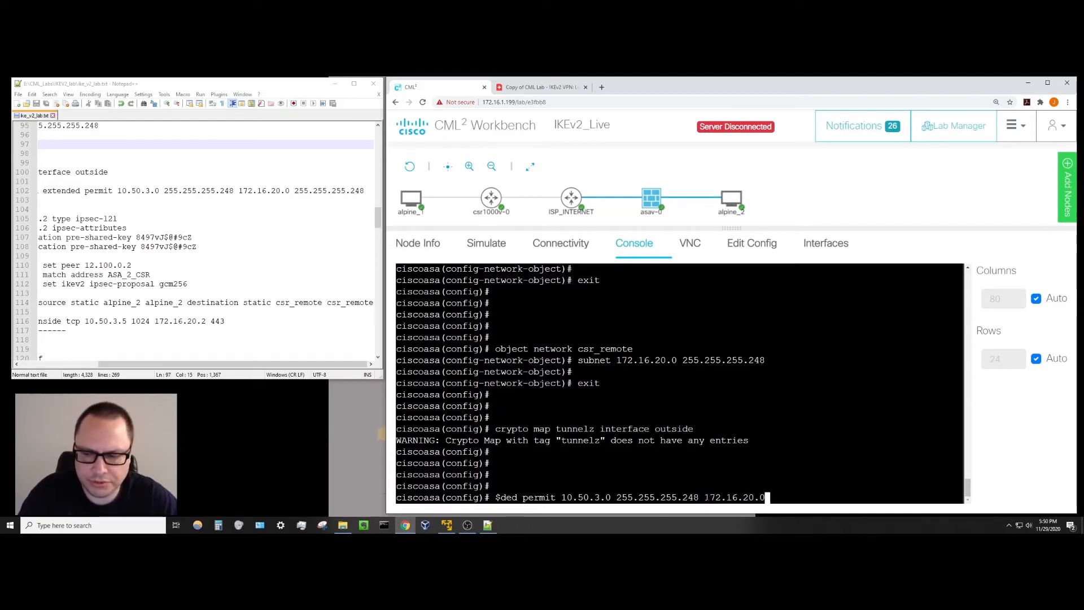
text(255.255)
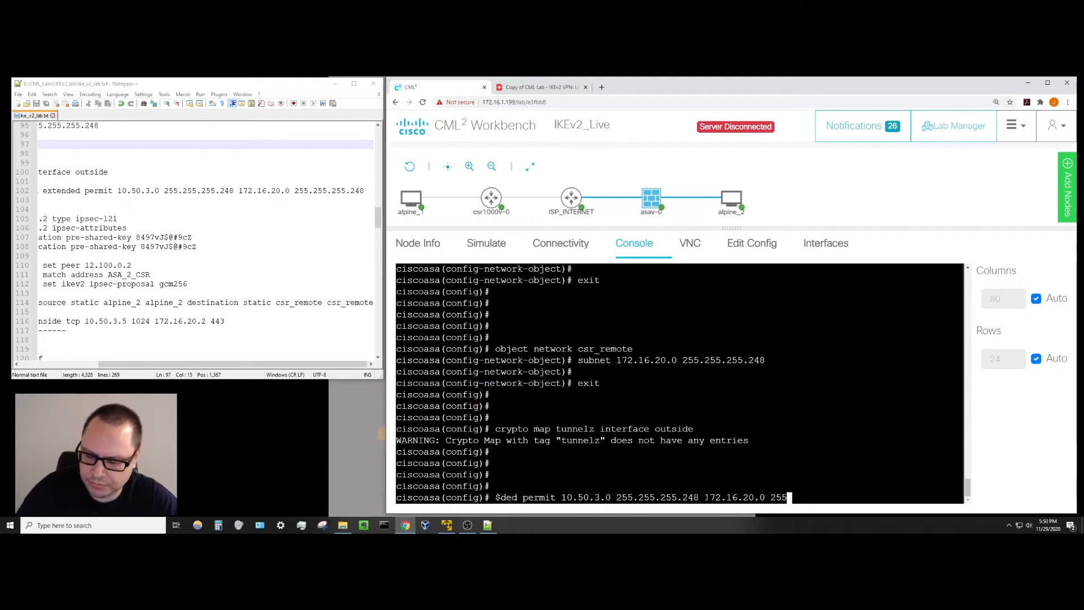
text(.255.248)
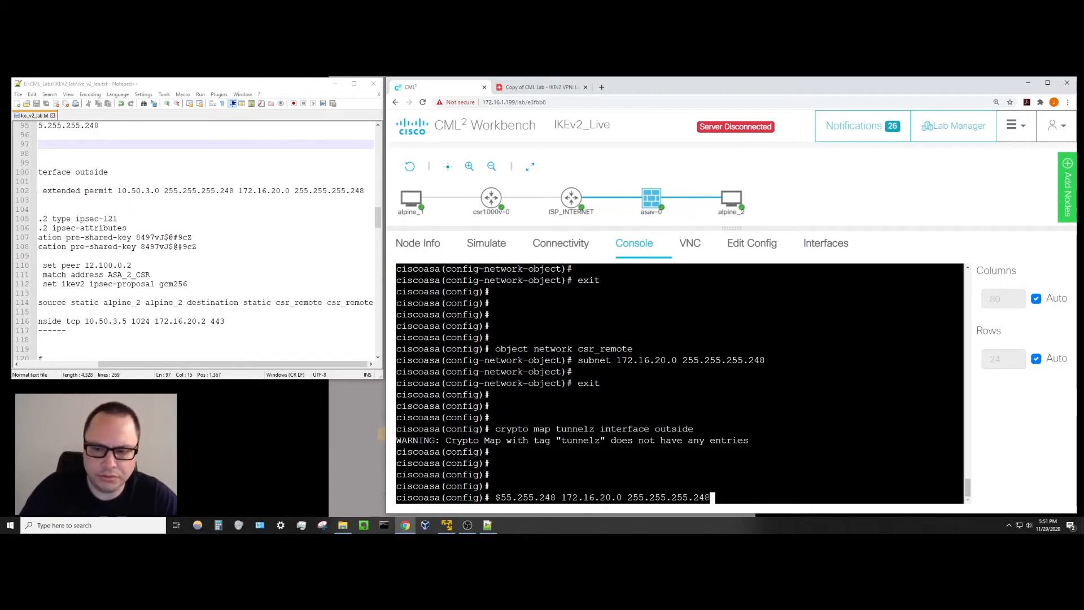
key(Return)
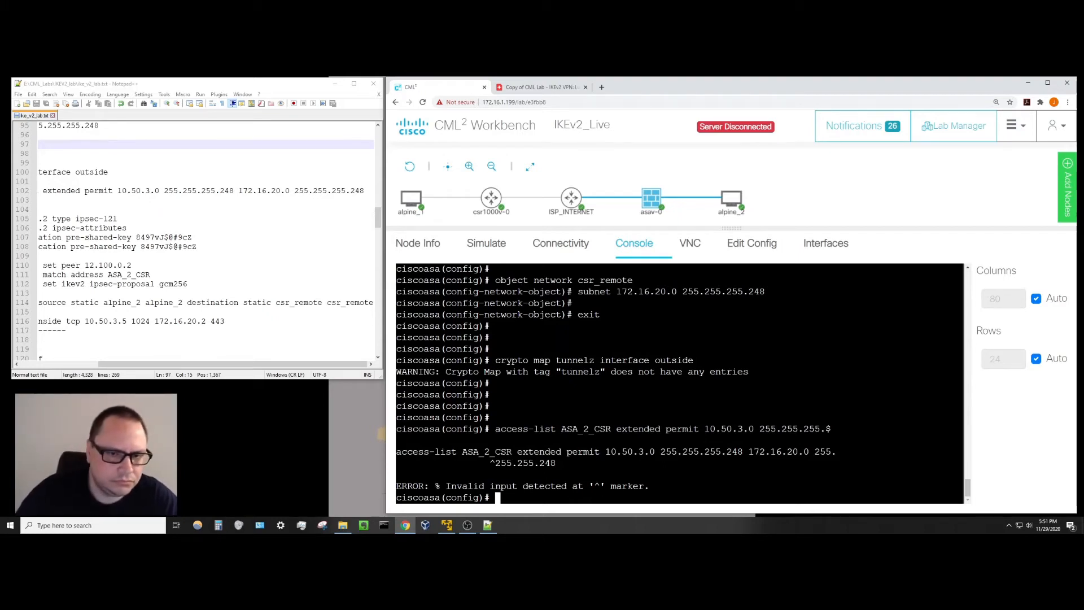
Widen the notes, copy the ASA_2_CSR access-list line, and paste it into the ASA console; rejected again.
mouse_move(383, 331)
mouse_down()
mouse_move(451, 343)
mouse_move(398, 342)
mouse_up()
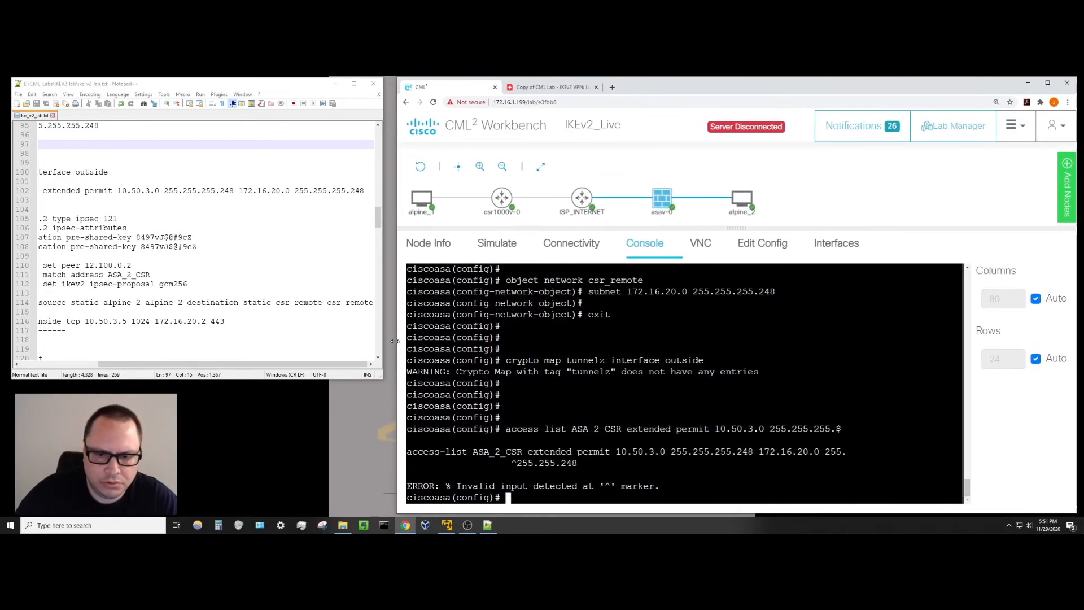
click(373, 341)
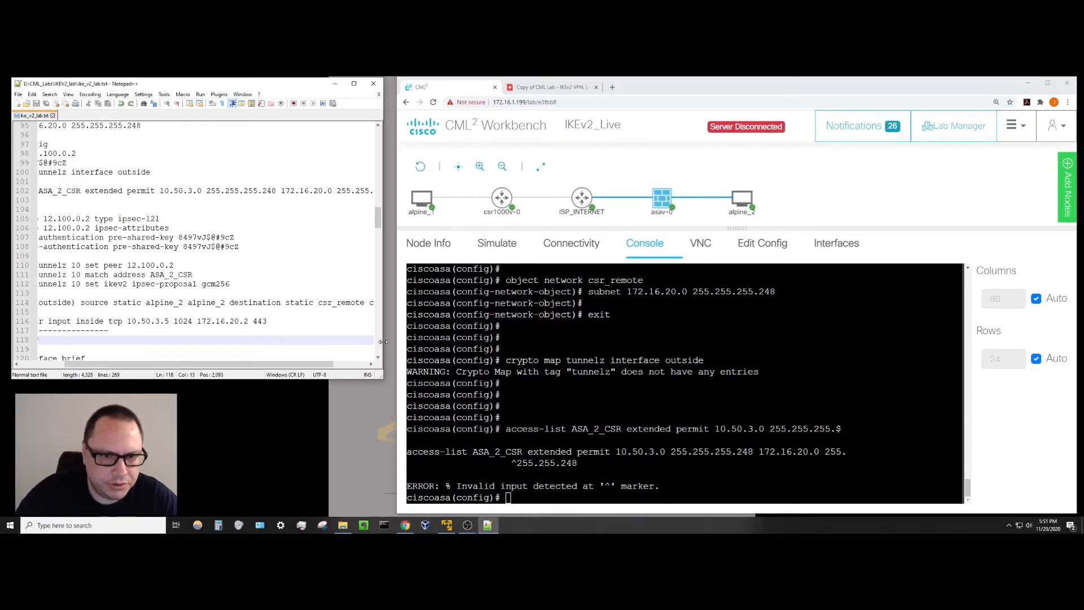
drag(383, 341, 483, 341)
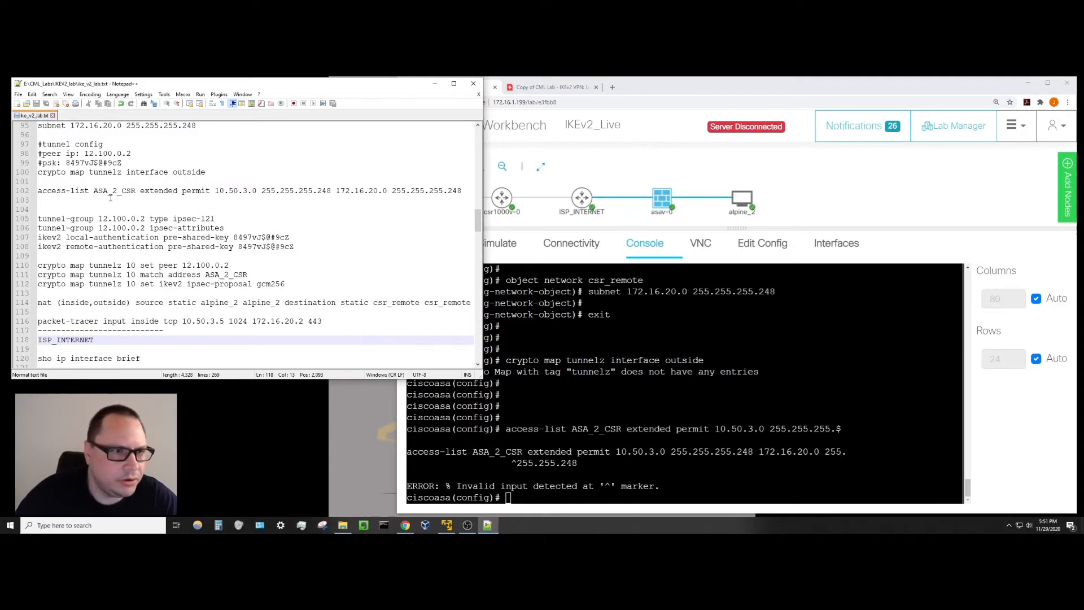
drag(38, 190, 453, 194)
right_click(453, 195)
click(458, 209)
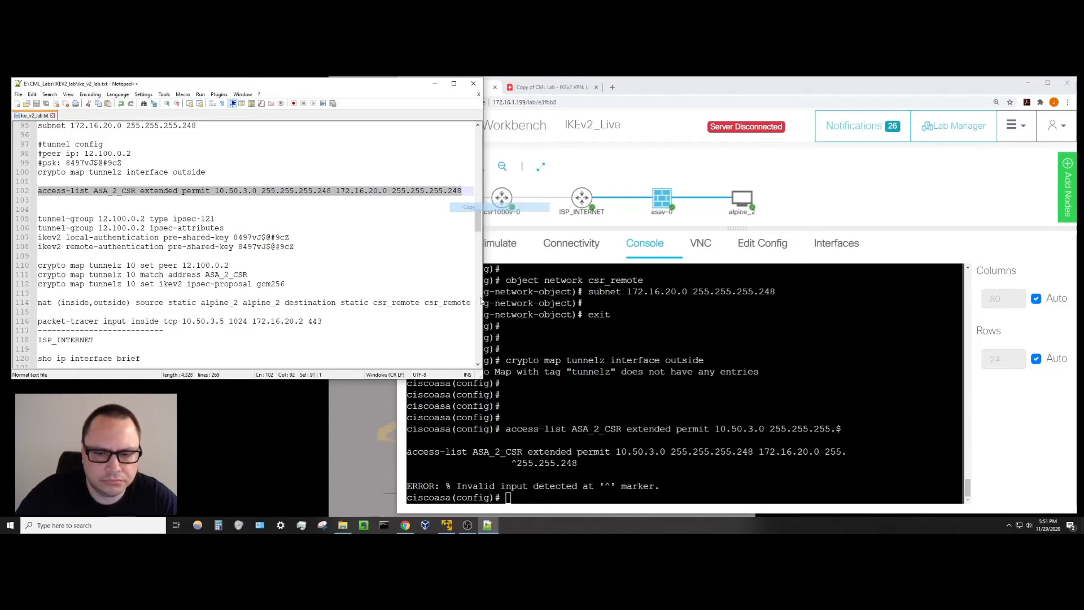
click(513, 366)
right_click(512, 366)
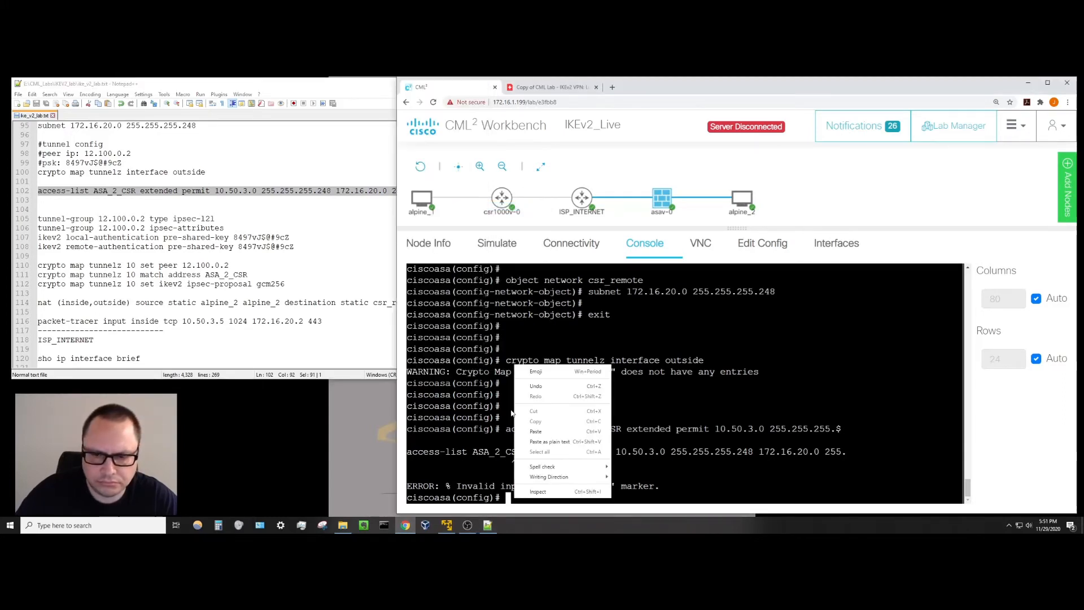
click(546, 433)
key(Return)
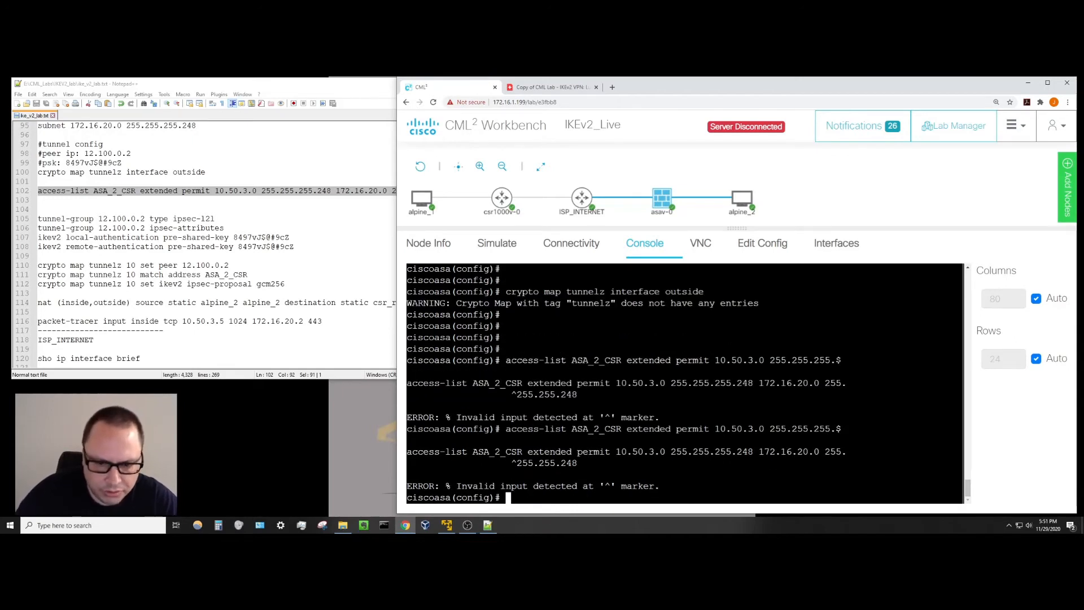
Put the caret at the end of the access-list line in the notes.
click(218, 360)
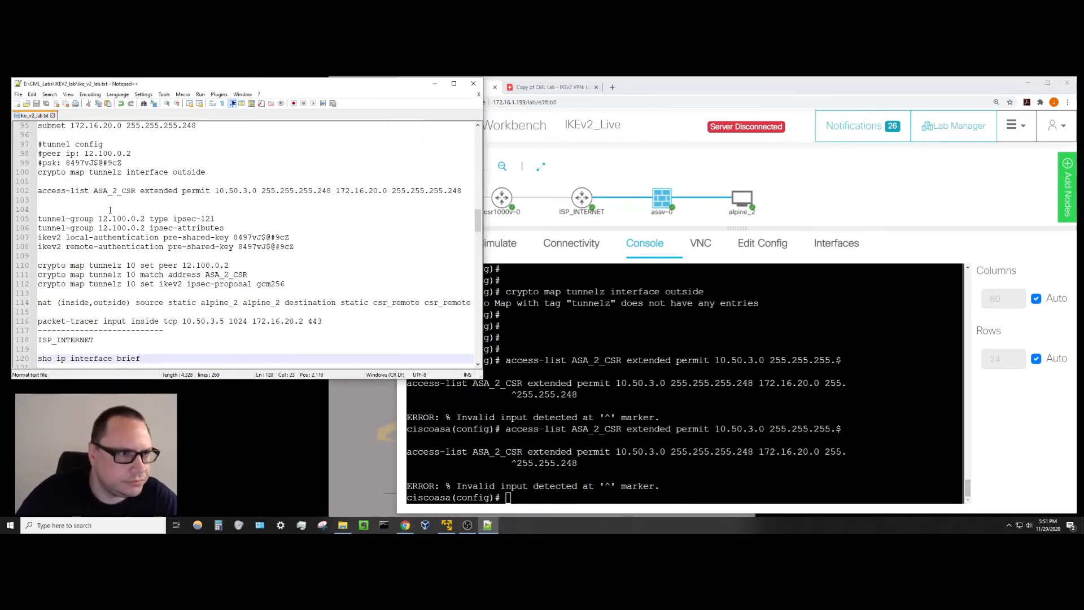
click(91, 210)
key(Up)
key(Up)
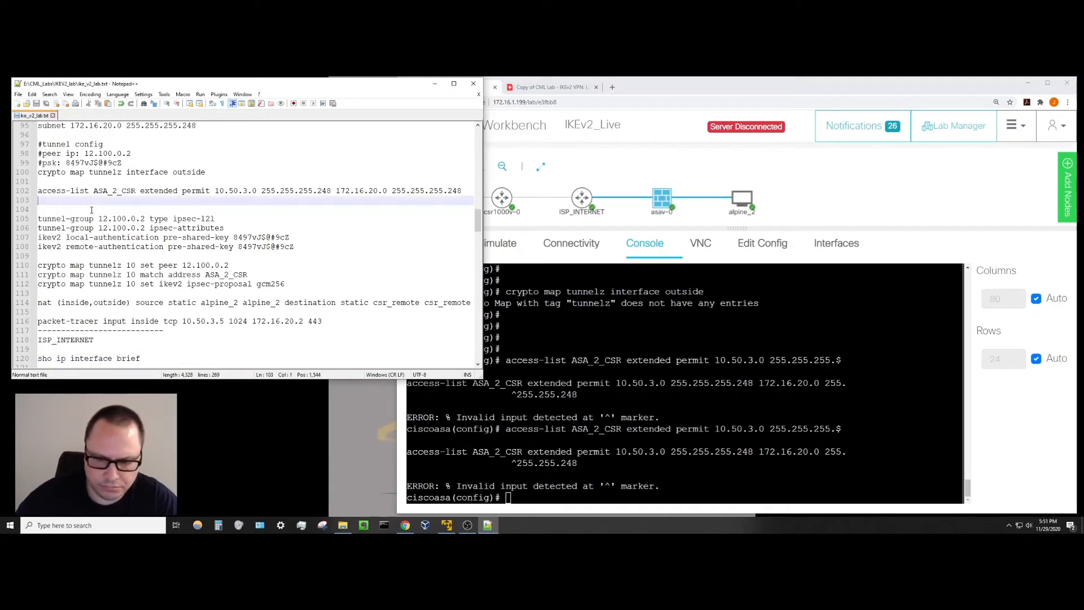
key(End)
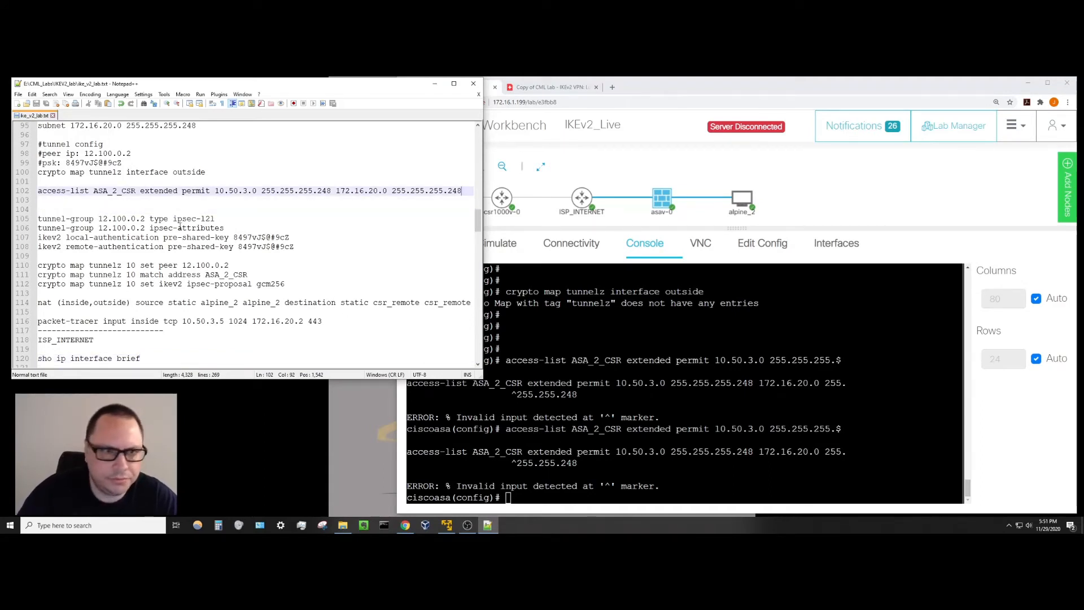
Add 'ip' to the notes' access-list line, then paste and run the corrected ASA_2_CSR command.
text(ip)
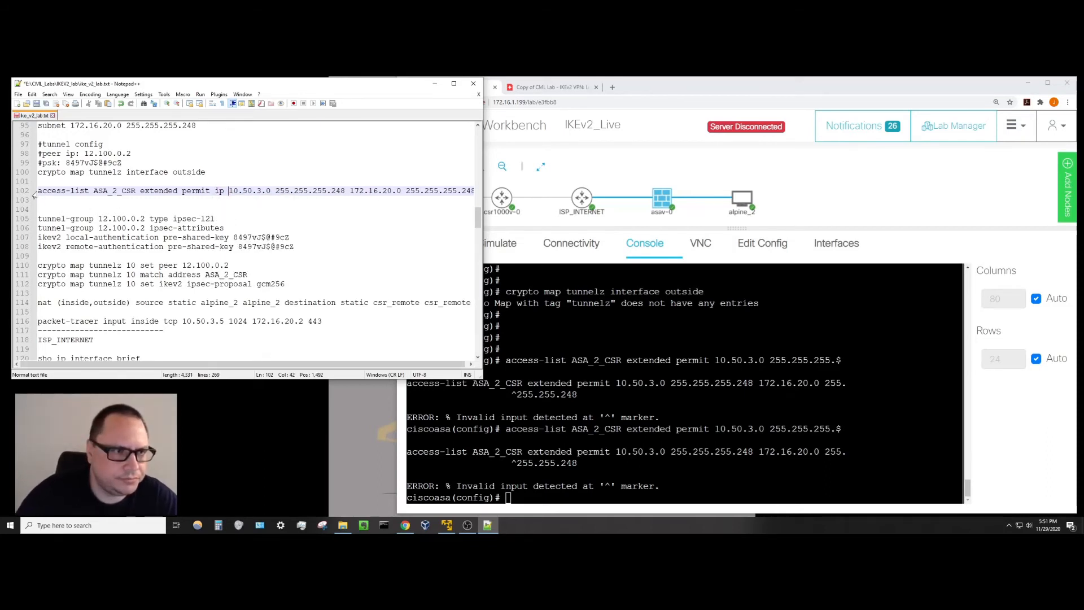
drag(34, 194, 472, 192)
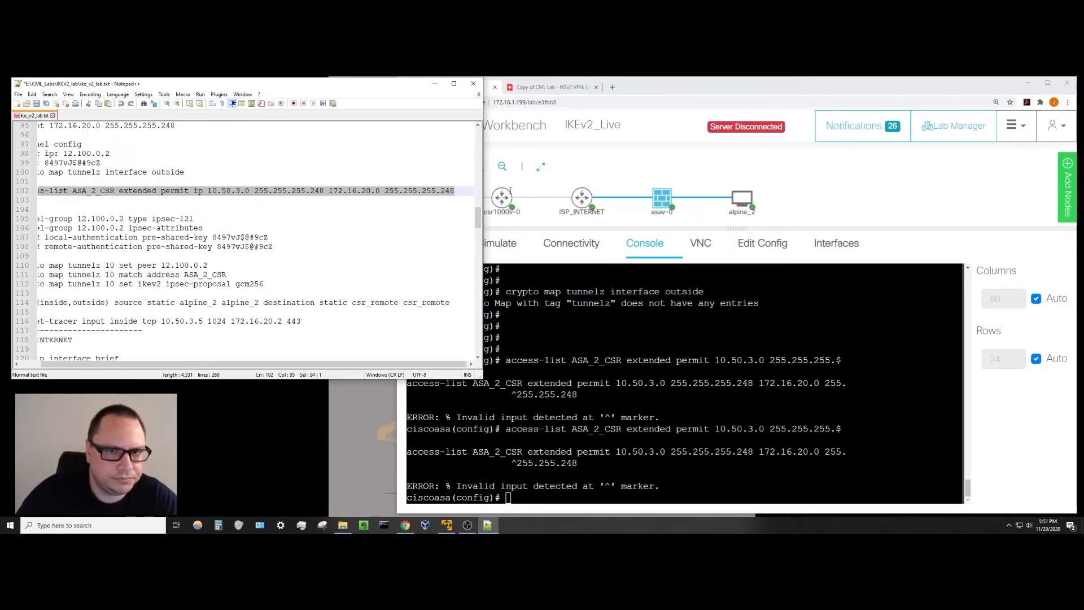
right_click(436, 192)
click(452, 214)
key(alt+Tab)
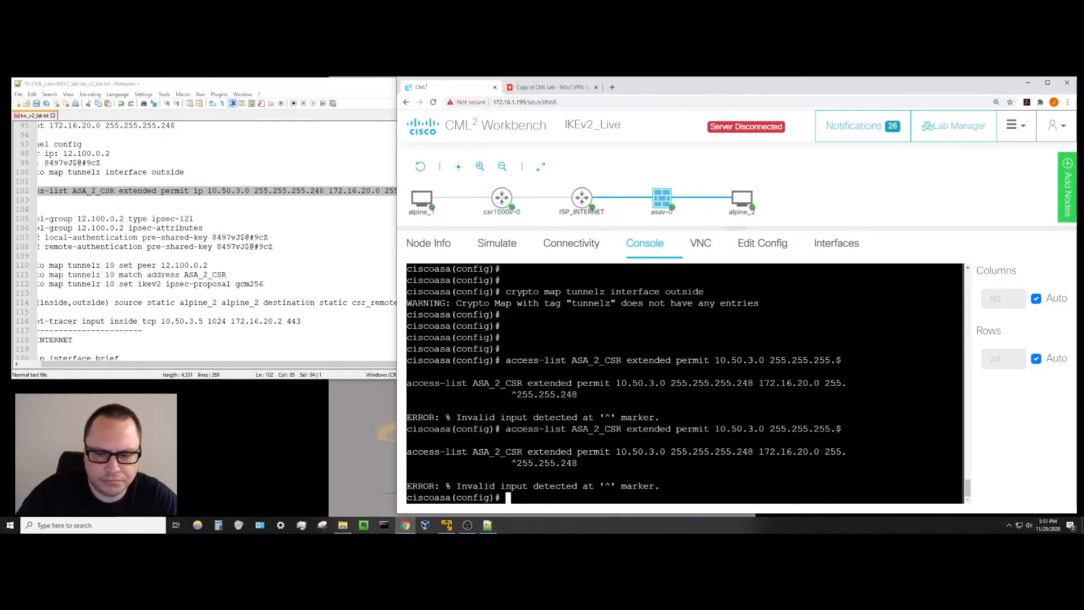
right_click(522, 499)
click(543, 429)
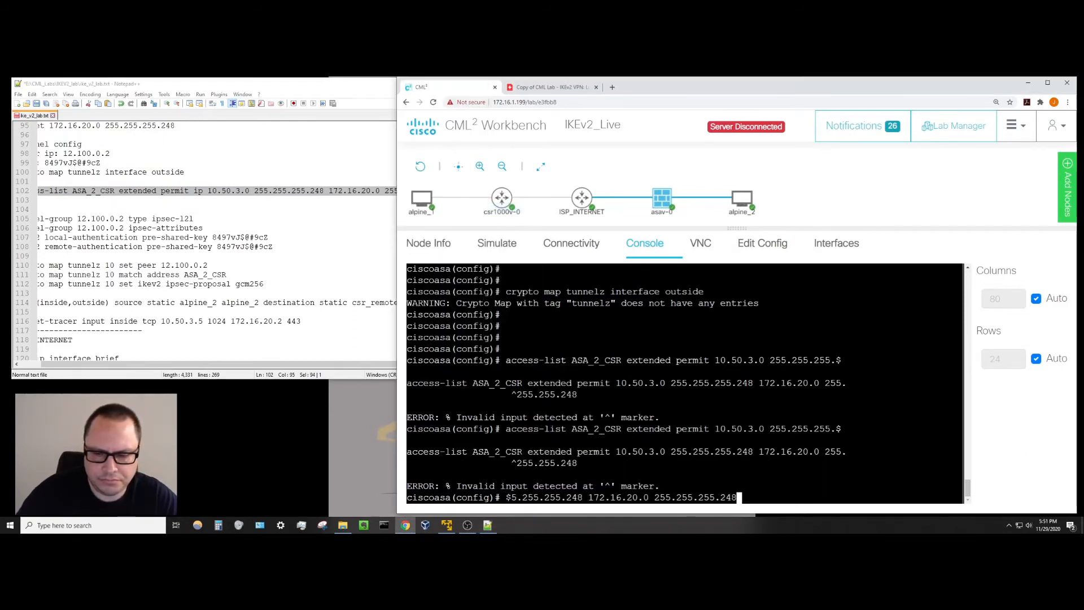
key(Return)
key(Return)
key(Return)
key(Return)
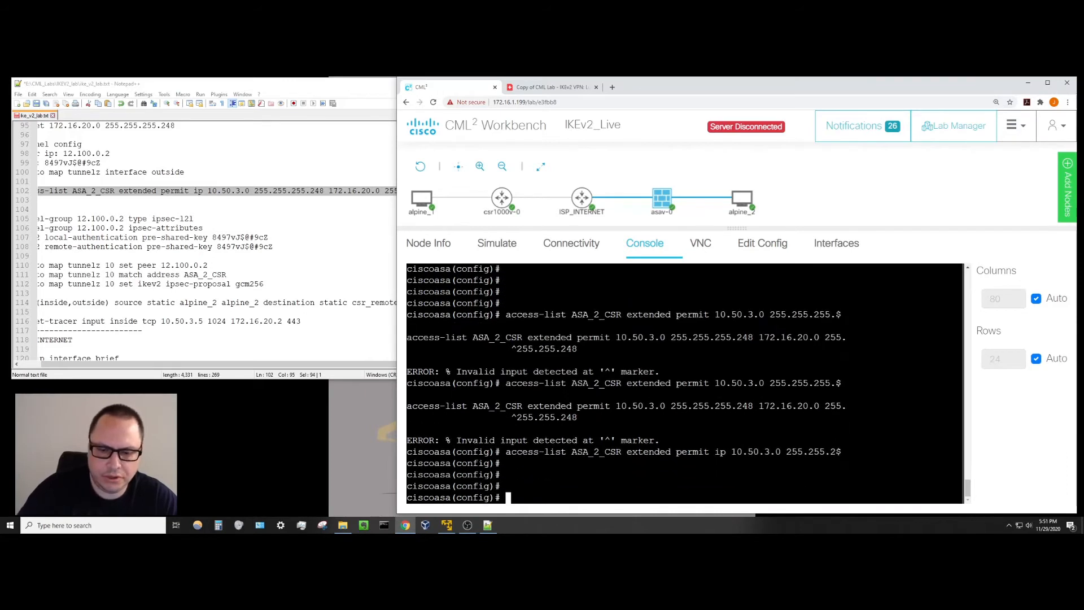
Review the ACL name and source subnet in the notes' access-list line, then return to the console.
key(alt+Tab)
click(259, 321)
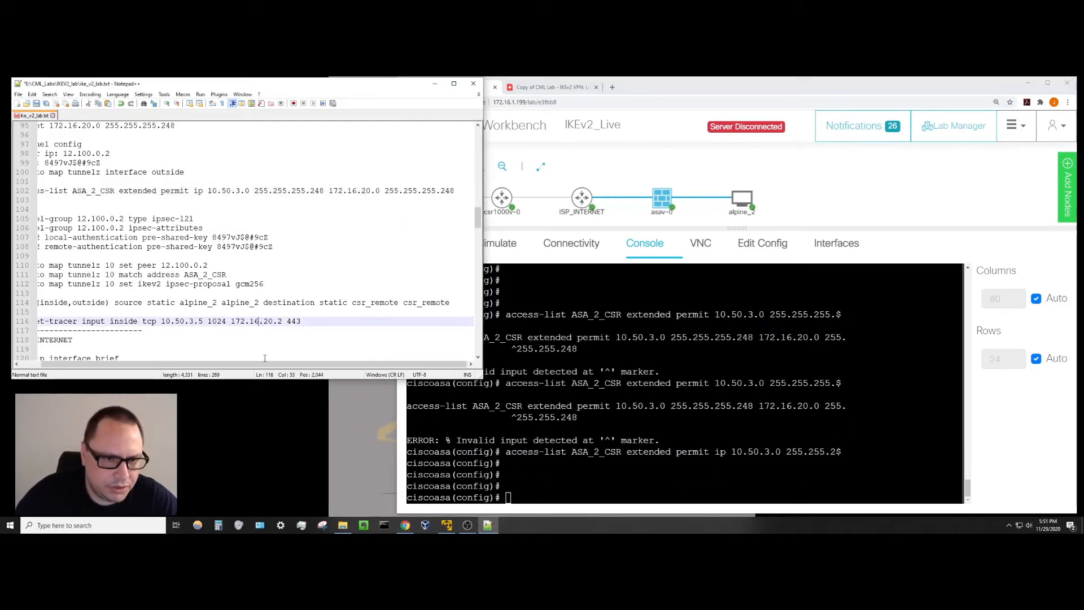
drag(265, 364, 244, 364)
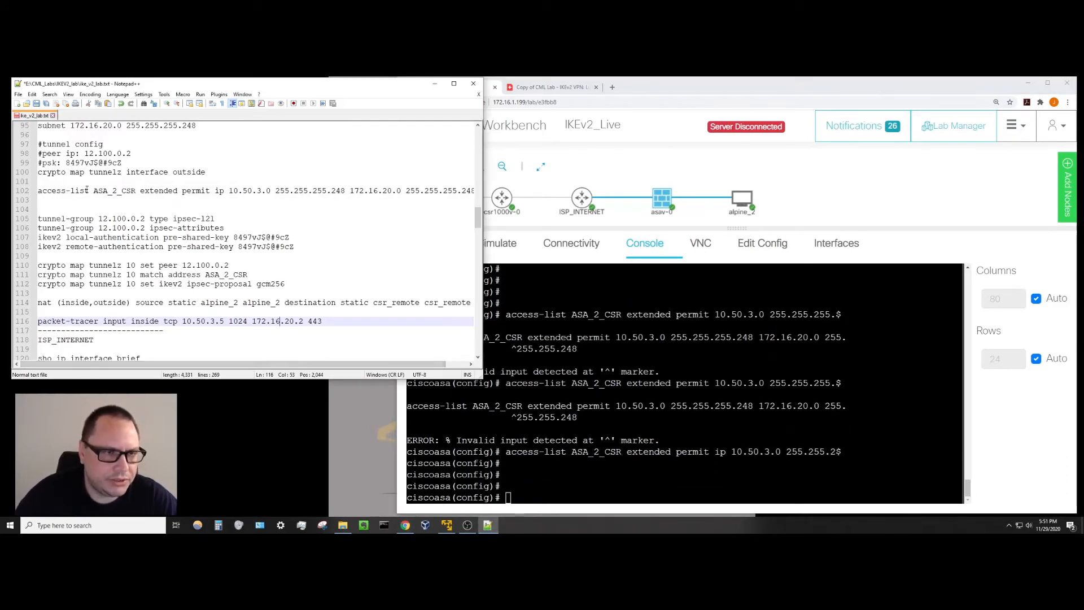
drag(94, 190, 137, 192)
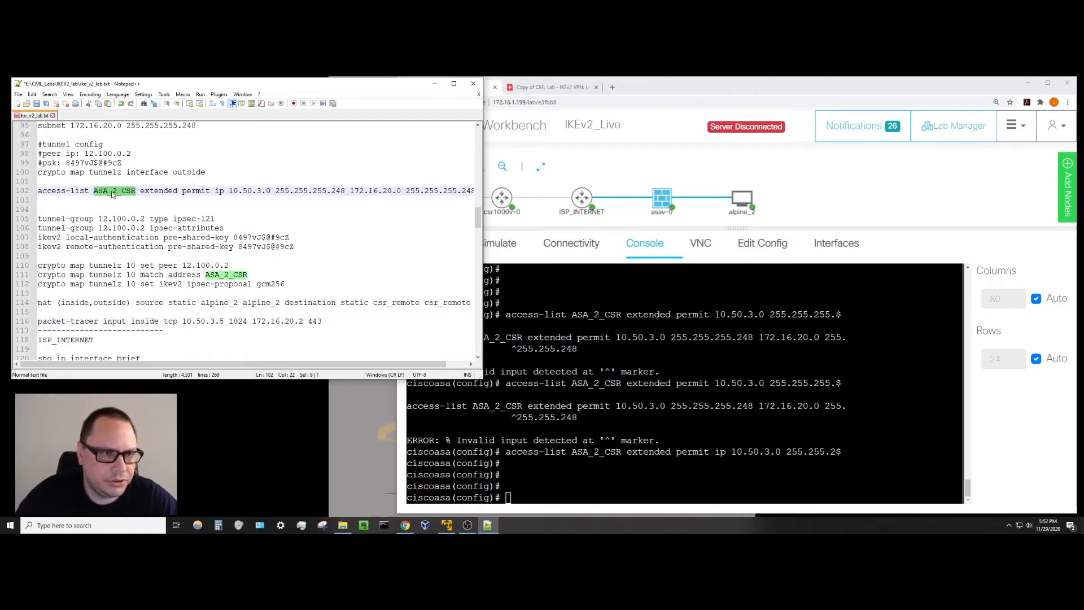
click(134, 201)
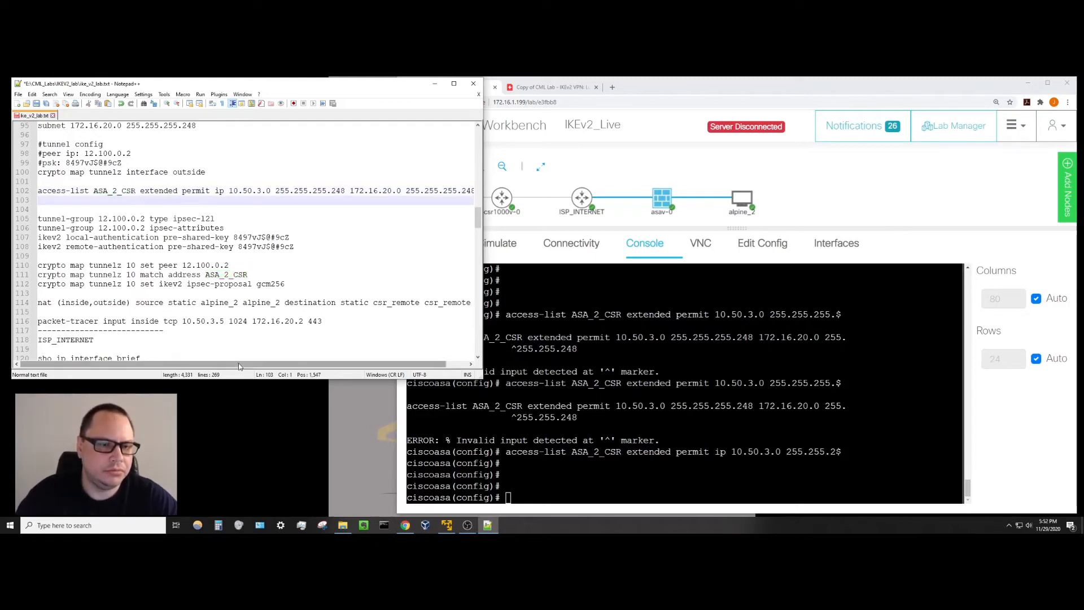
drag(268, 364, 303, 366)
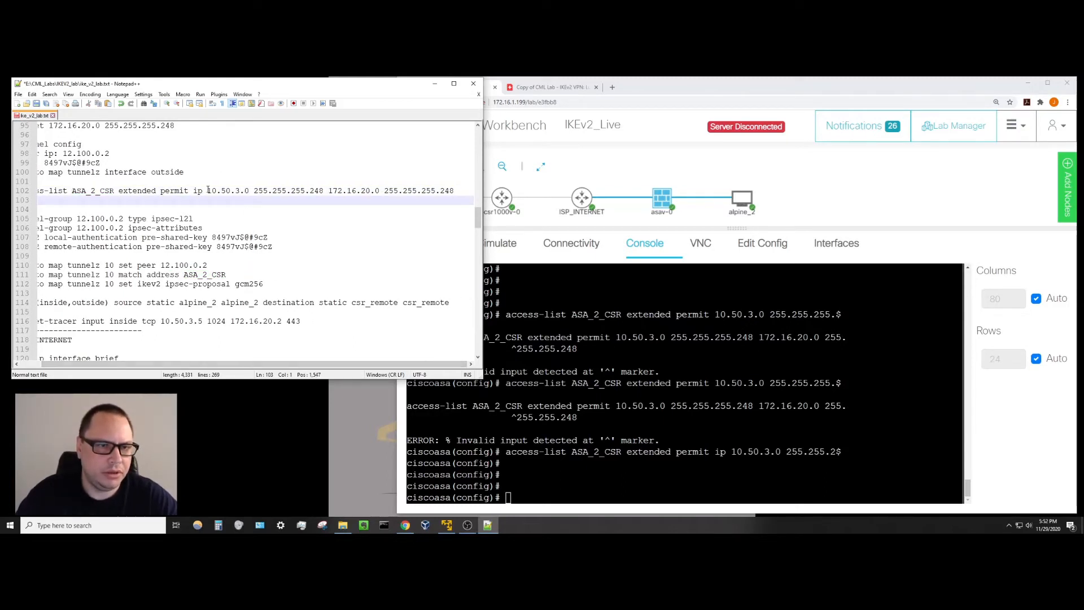
drag(208, 191, 480, 186)
click(330, 213)
click(433, 228)
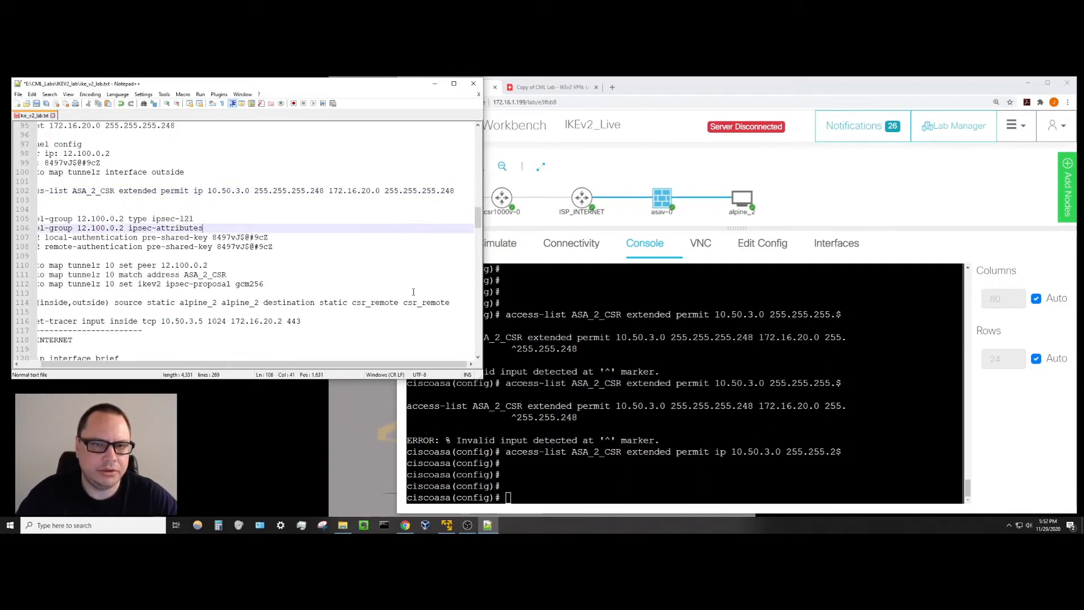
drag(419, 364, 350, 370)
key(alt+Tab)
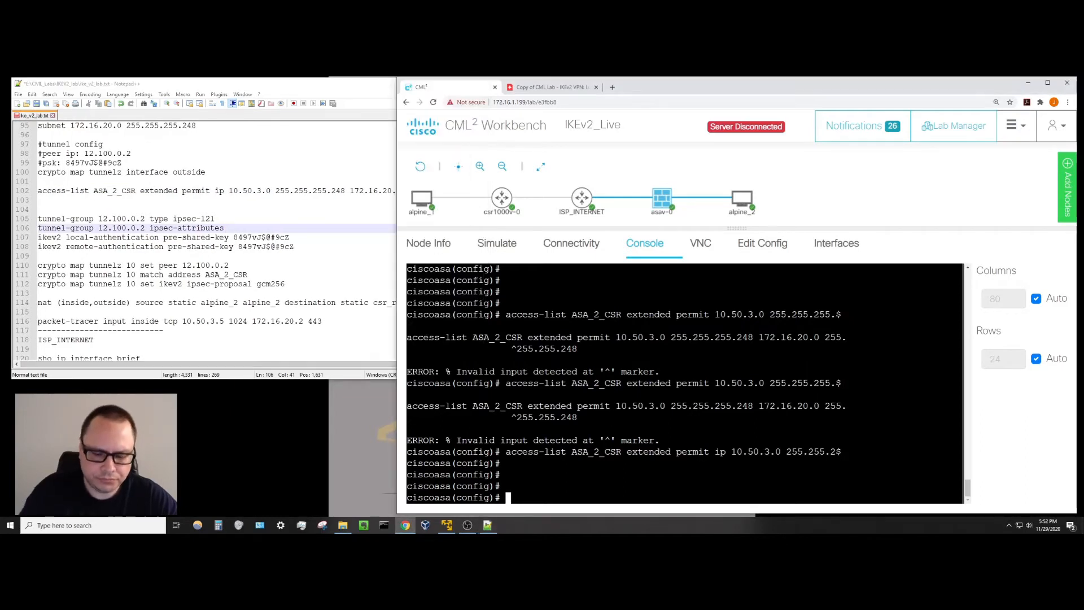
Exit configuration mode and run 'sho run | incl ASA' to confirm the ASA_2_CSR access list.
text(exit)
key(Return)
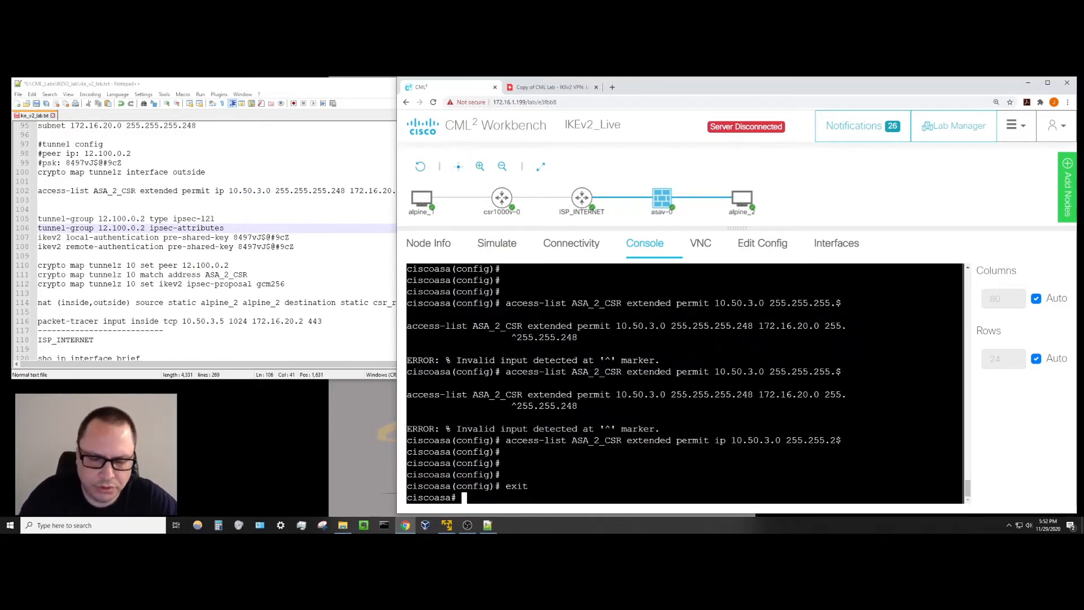
text(sho )
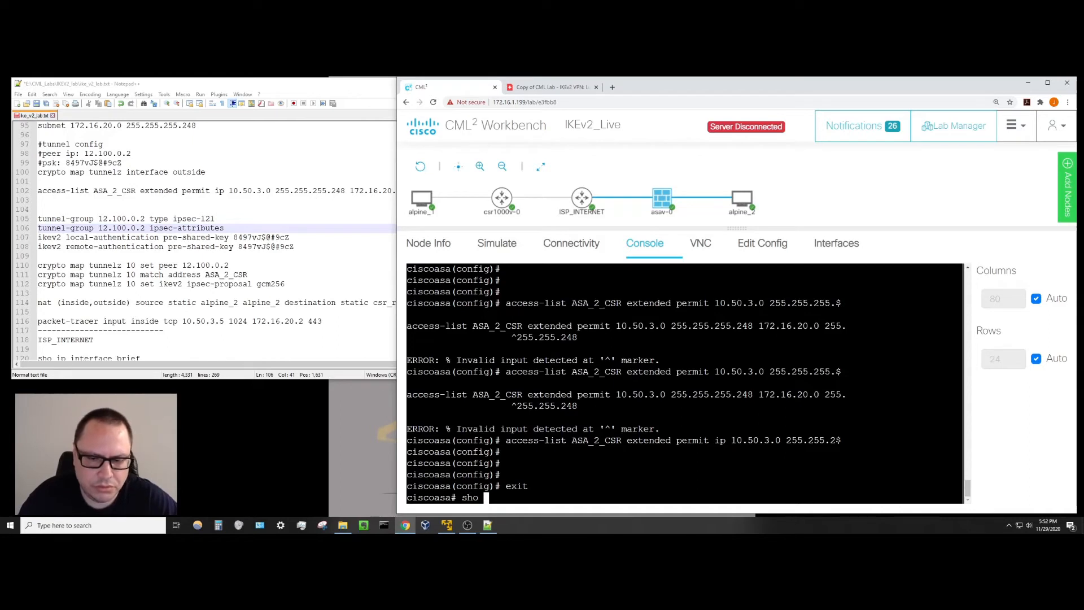
text(run | )
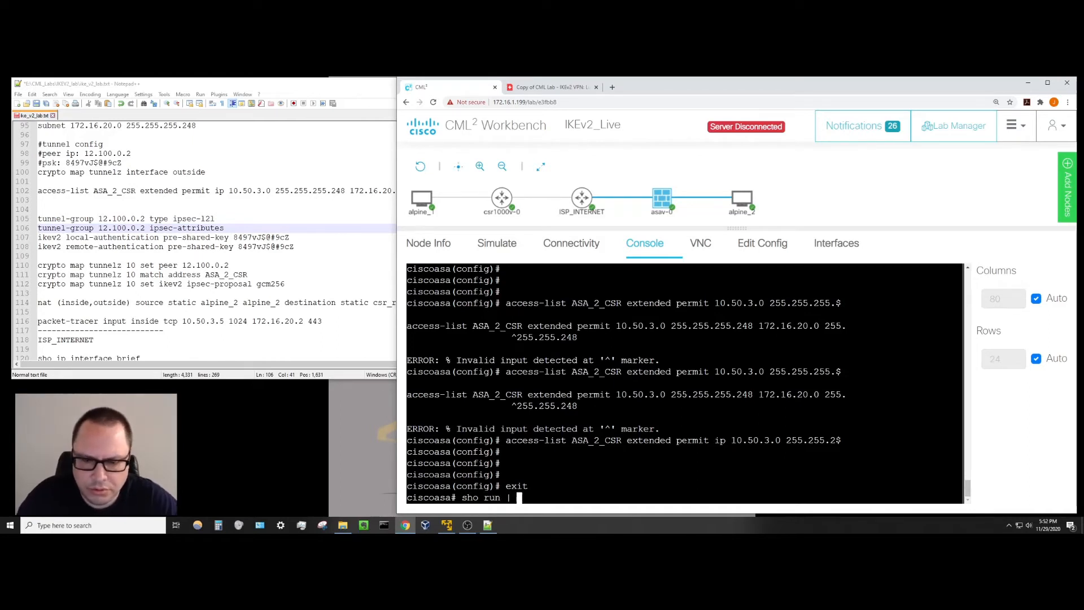
text(incl ASA)
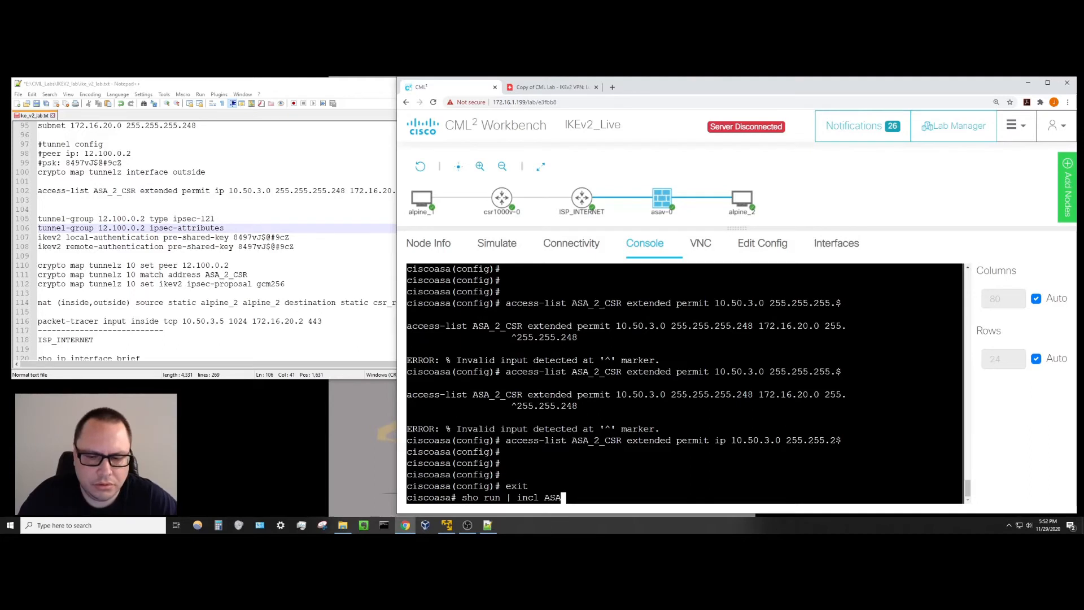
key(Return)
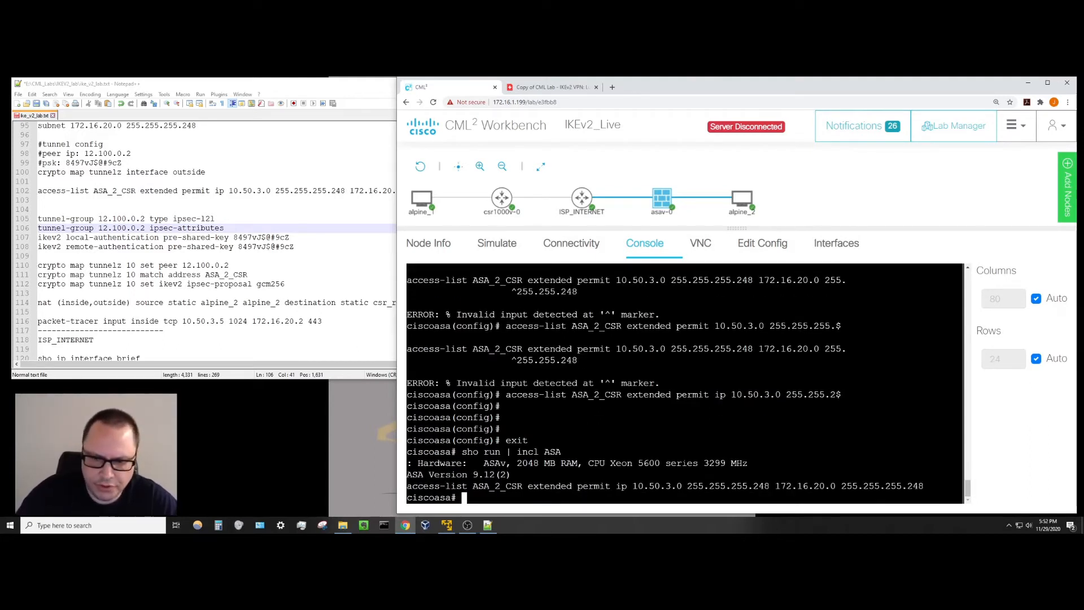
key(Return)
key(Return)
key(Return)
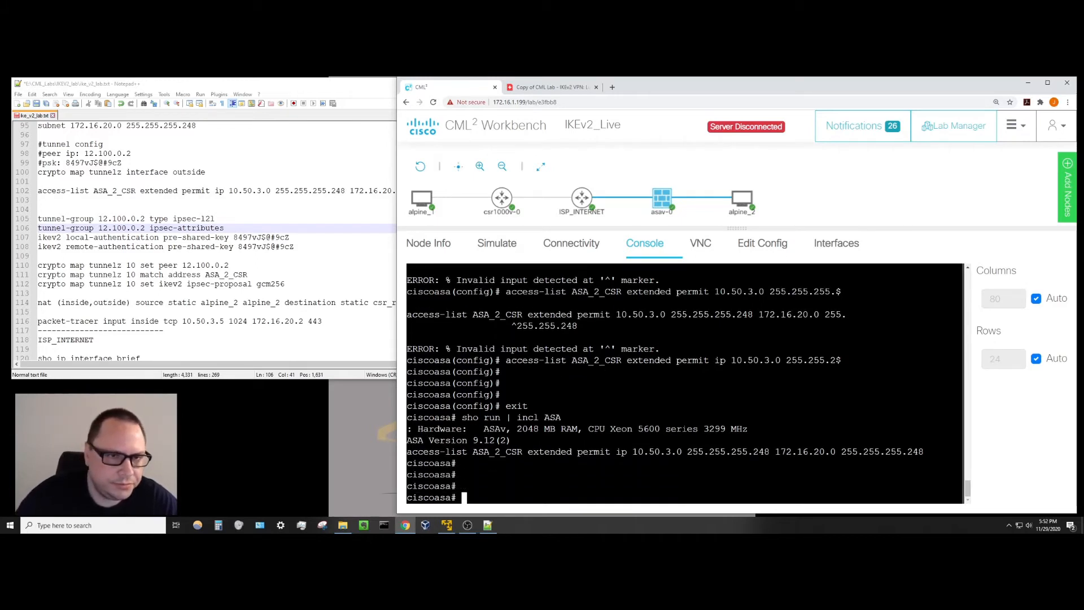
Make the Notepad++ notes window narrower and place the caret on empty line 109.
click(317, 341)
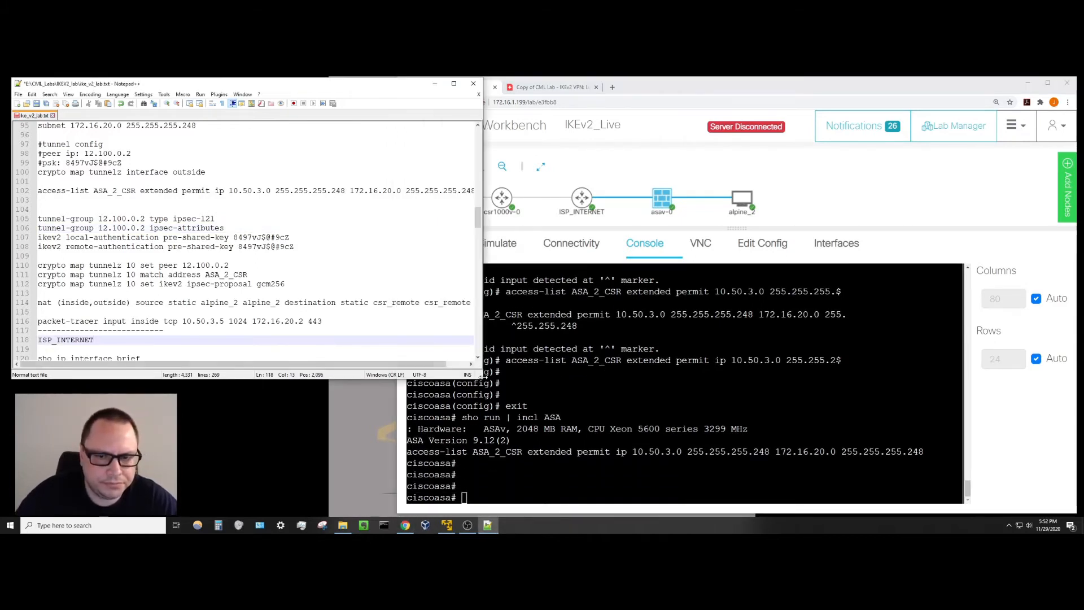
drag(480, 377, 407, 383)
drag(423, 389, 425, 391)
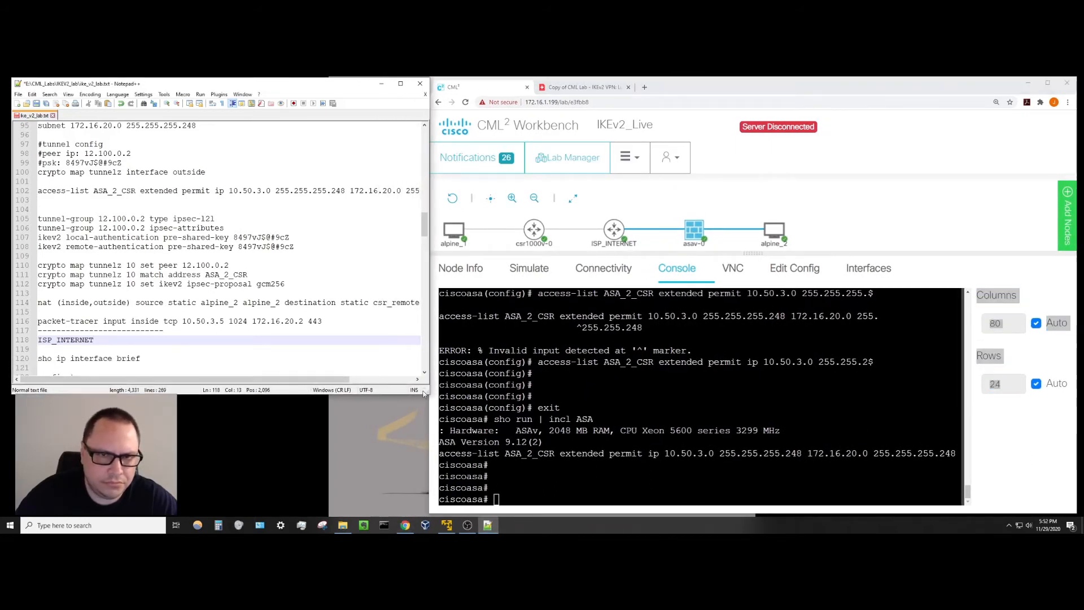
click(282, 256)
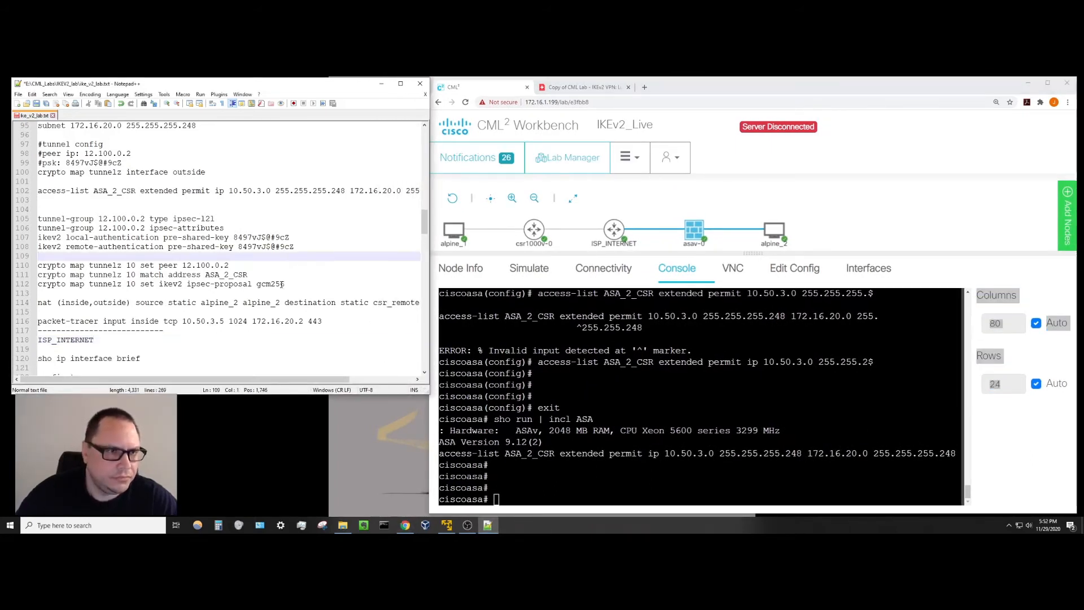
Enter configuration mode on the ASA with 'config t'.
scroll(293, 285, up, 1)
click(598, 398)
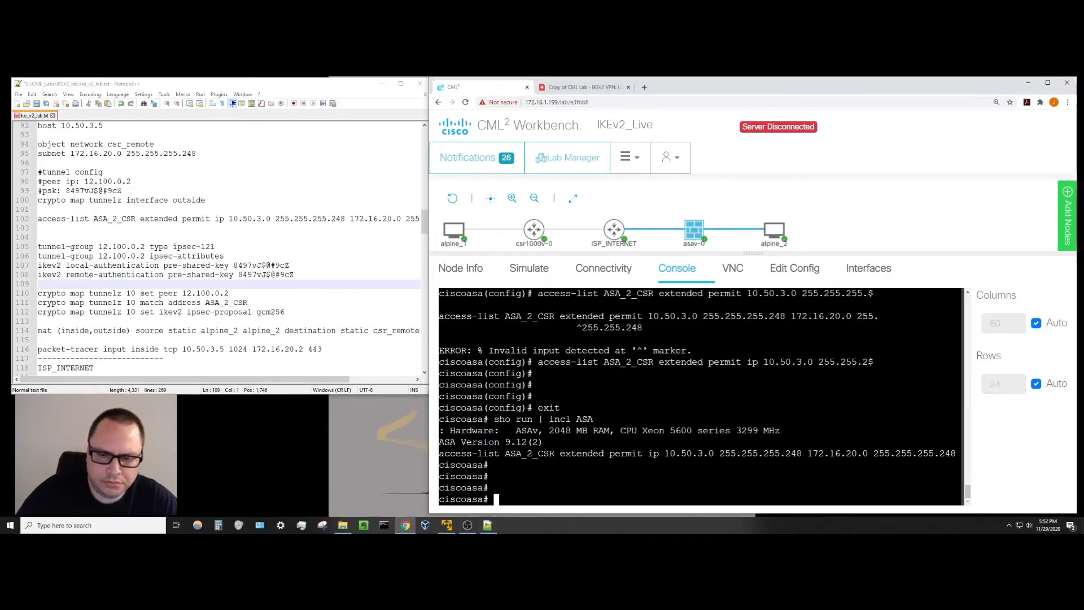
key(Return)
key(Return)
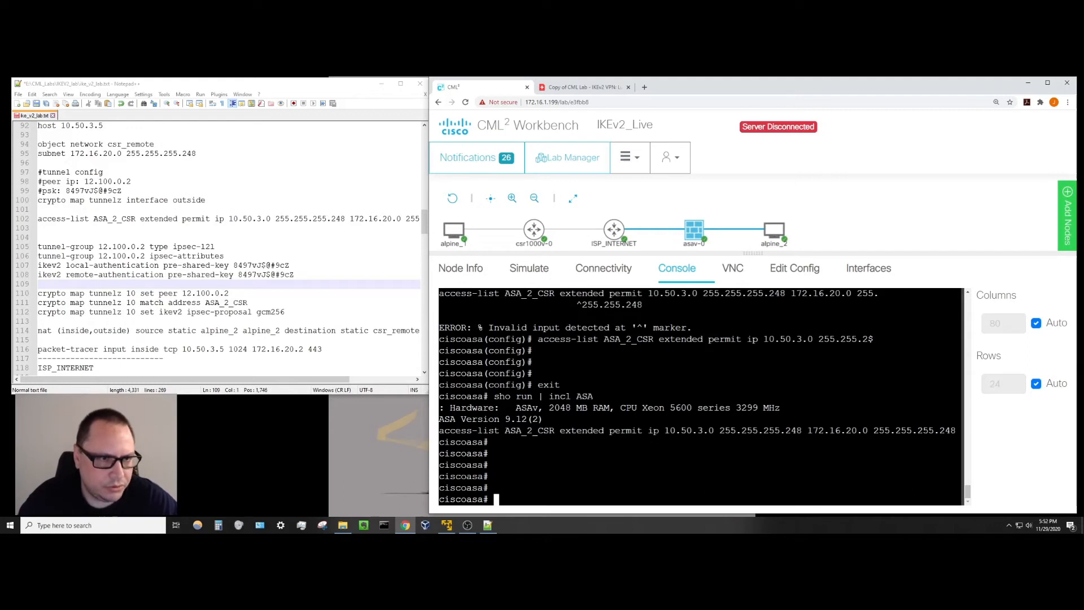
text(tunne)
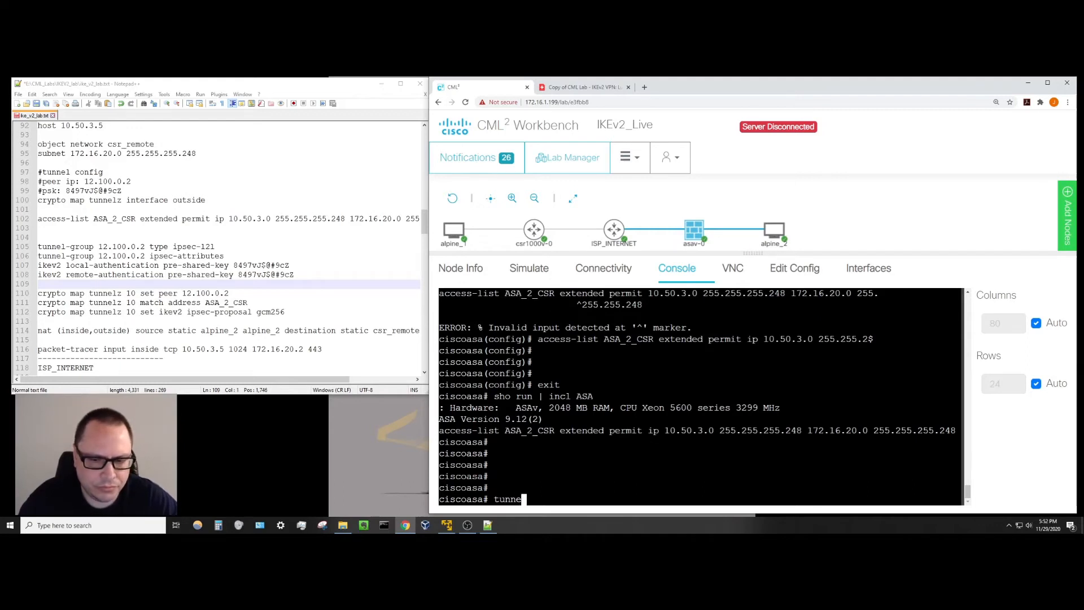
key(BackSpace)
key(BackSpace)
key(BackSpace)
key(BackSpace)
key(BackSpace)
text(config t)
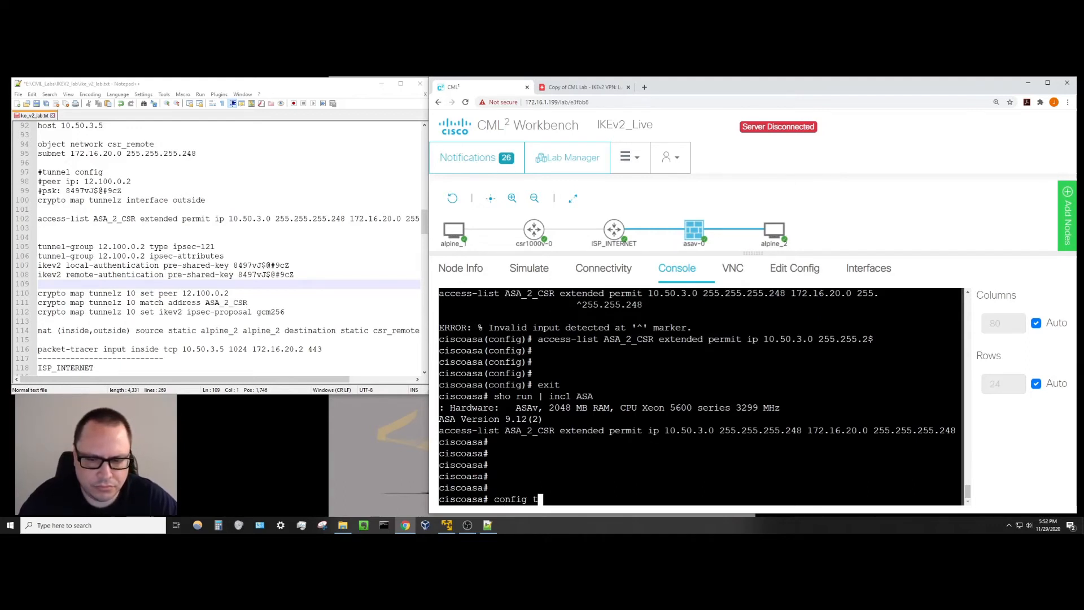
key(Return)
Create tunnel-group 12.100.0.2 as type ipsec-l2l and enter its ipsec-attributes mode.
text(tunn)
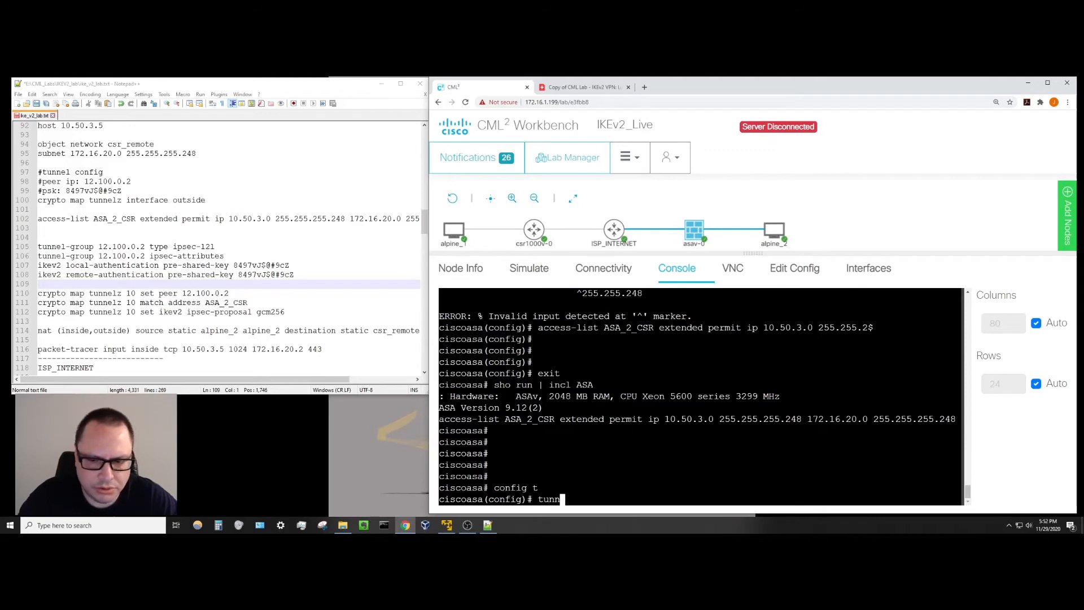
key(Tab)
text(12.)
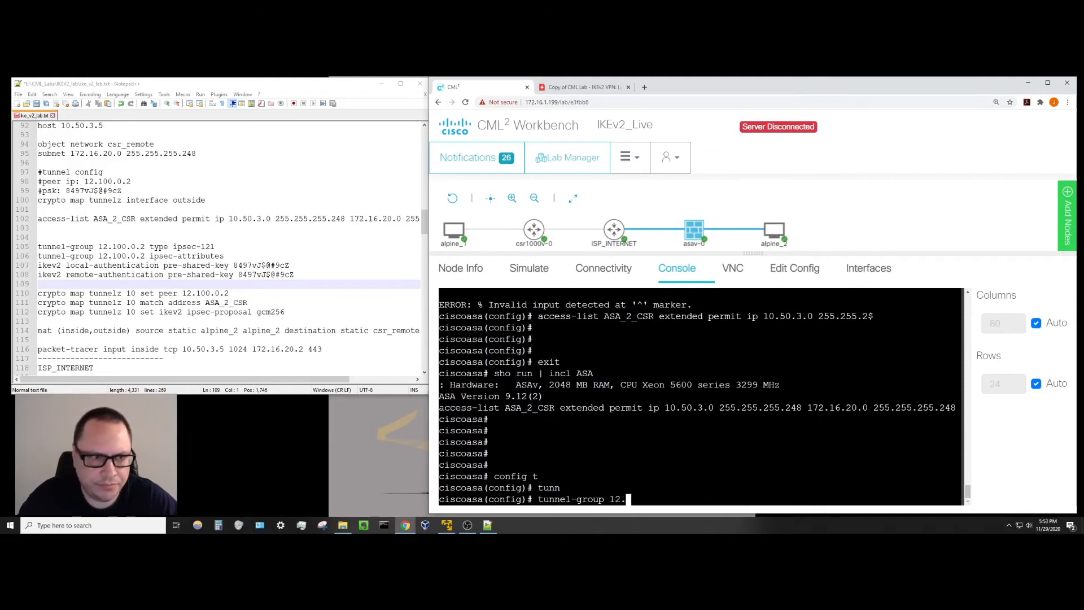
text(100.02)
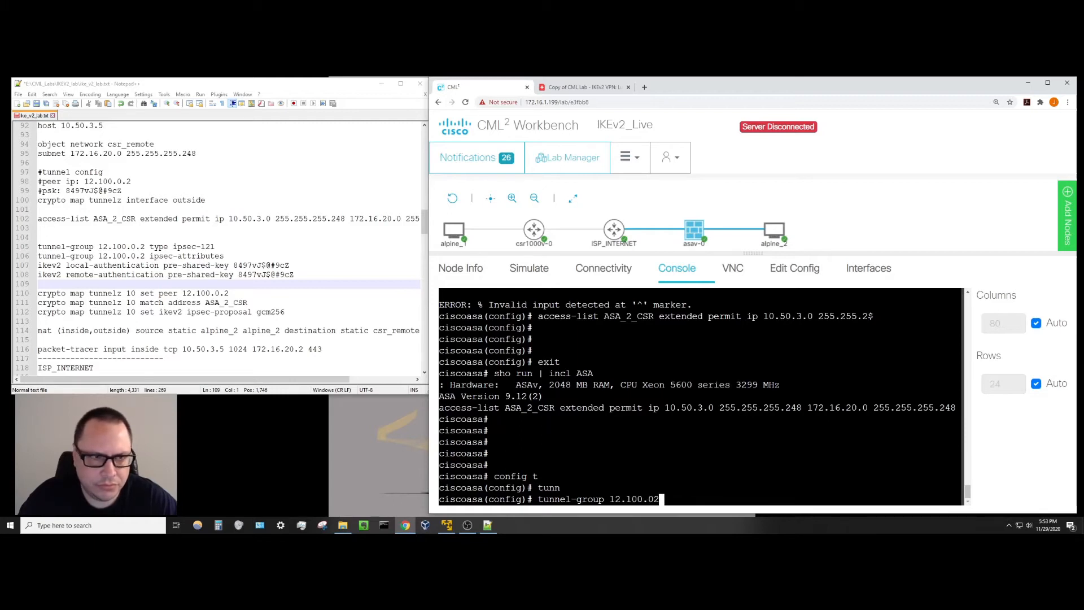
key(BackSpace)
key(BackSpace)
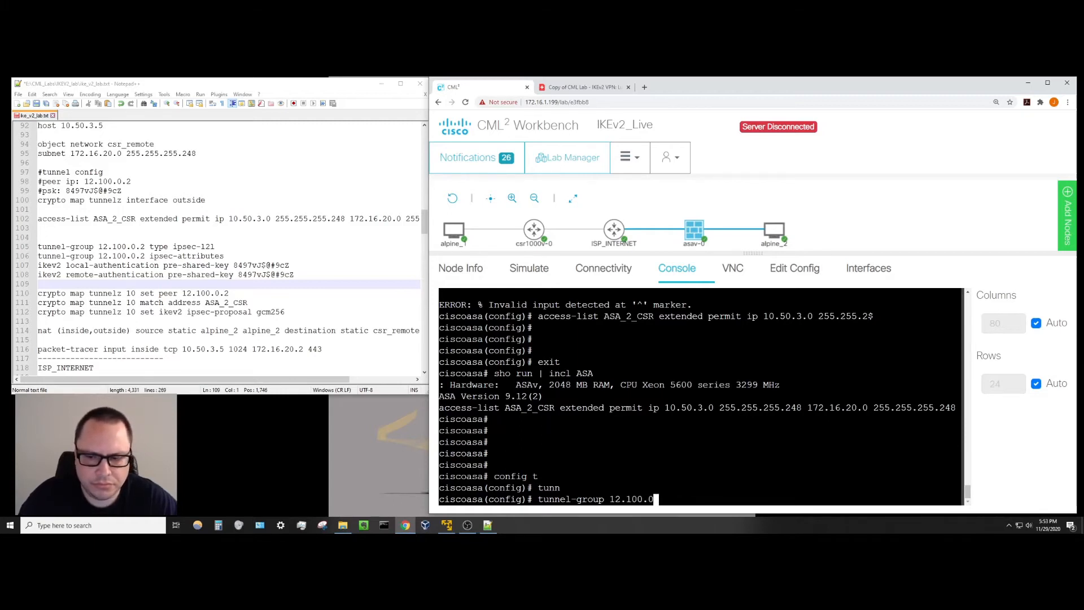
text(.2)
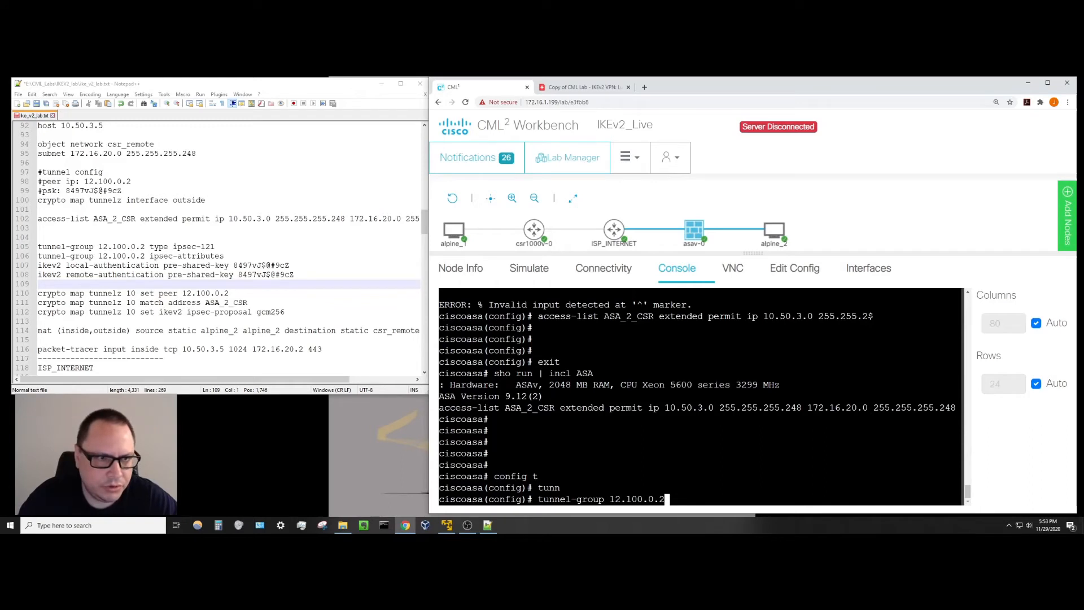
click(582, 87)
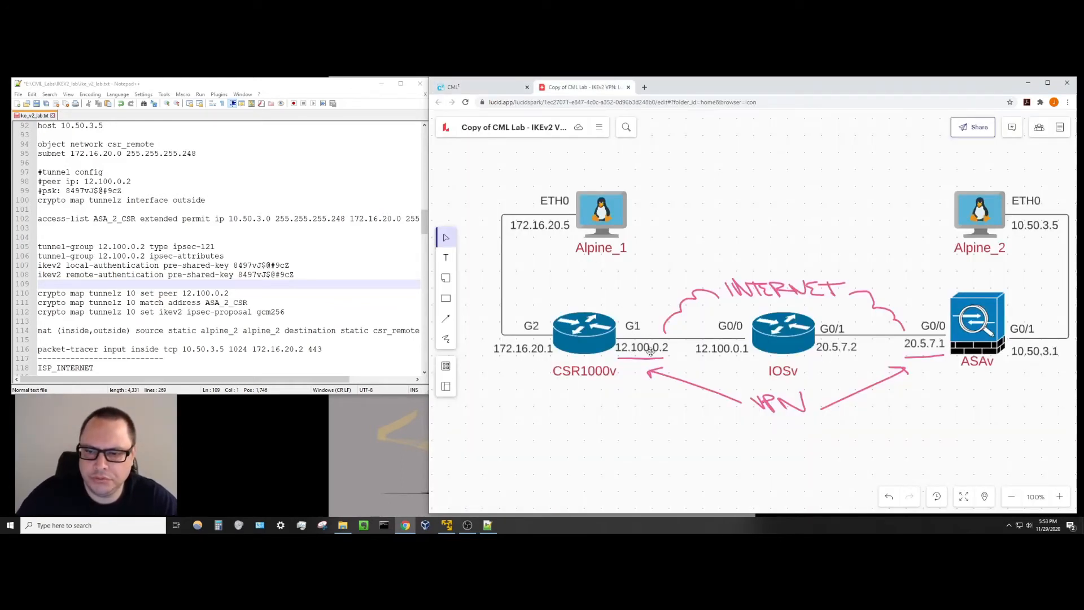
click(499, 89)
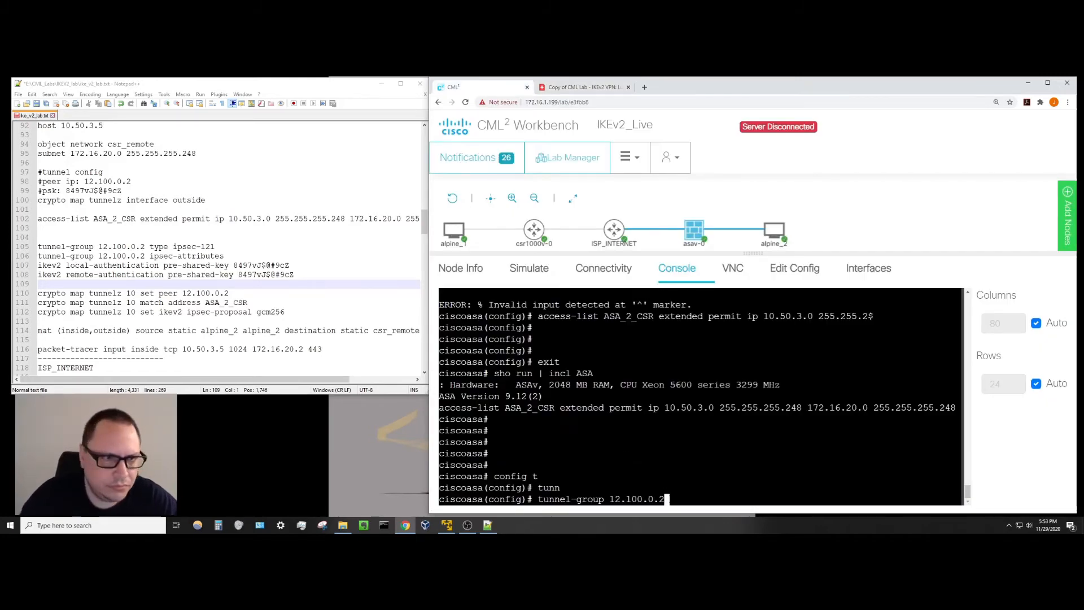
text(type )
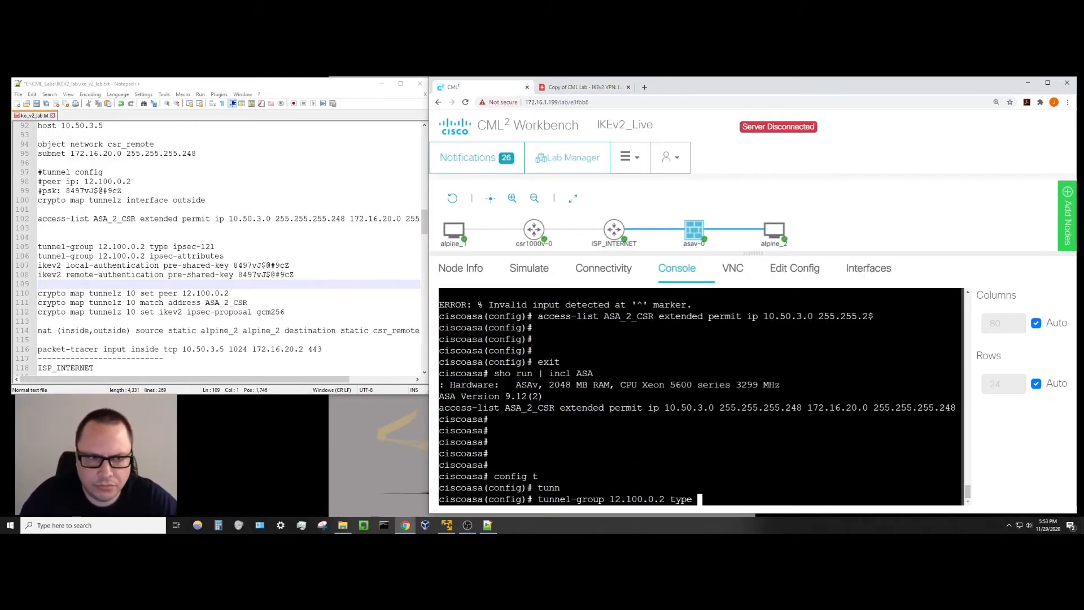
text(ipsec-)
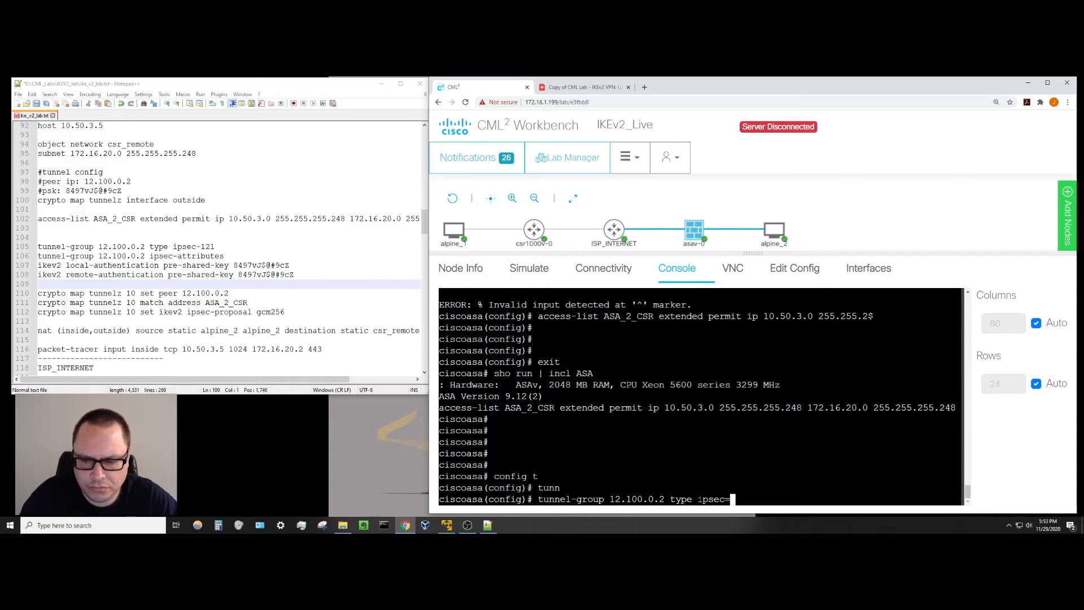
text(l21)
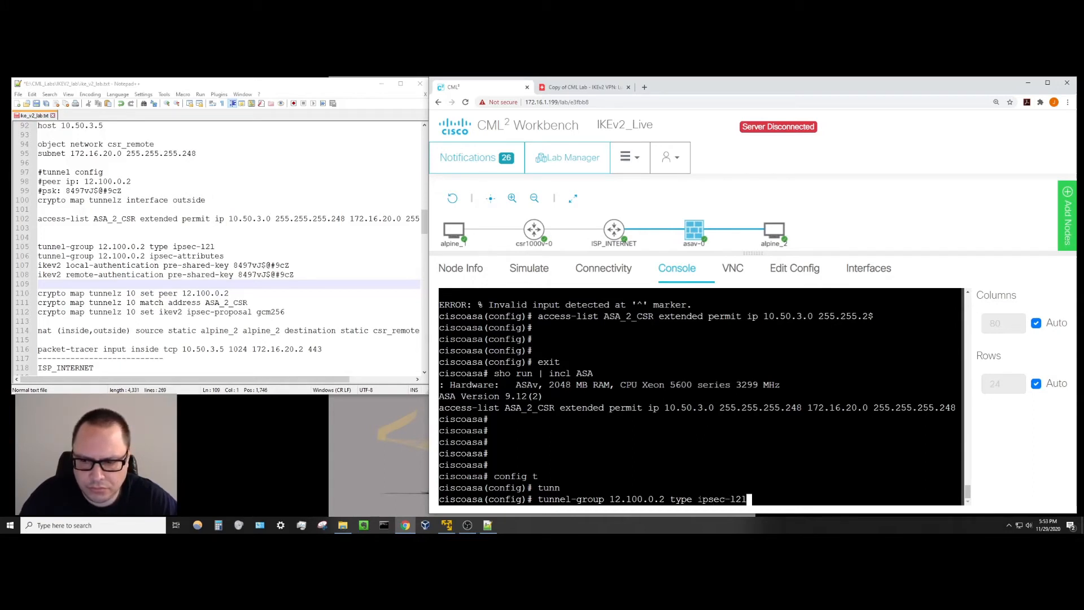
key(Return)
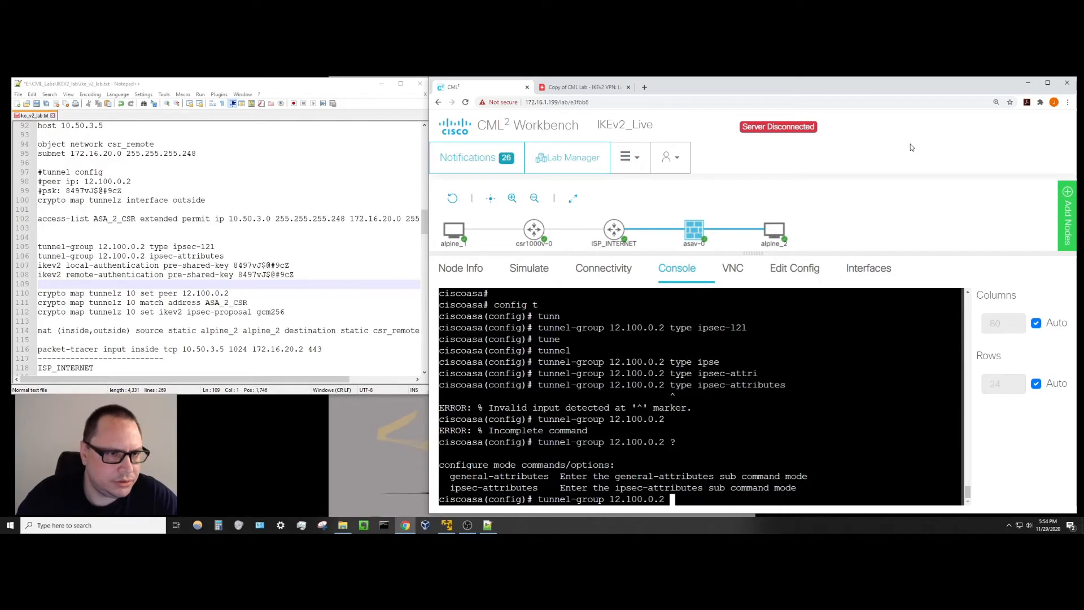
text(ipsec)
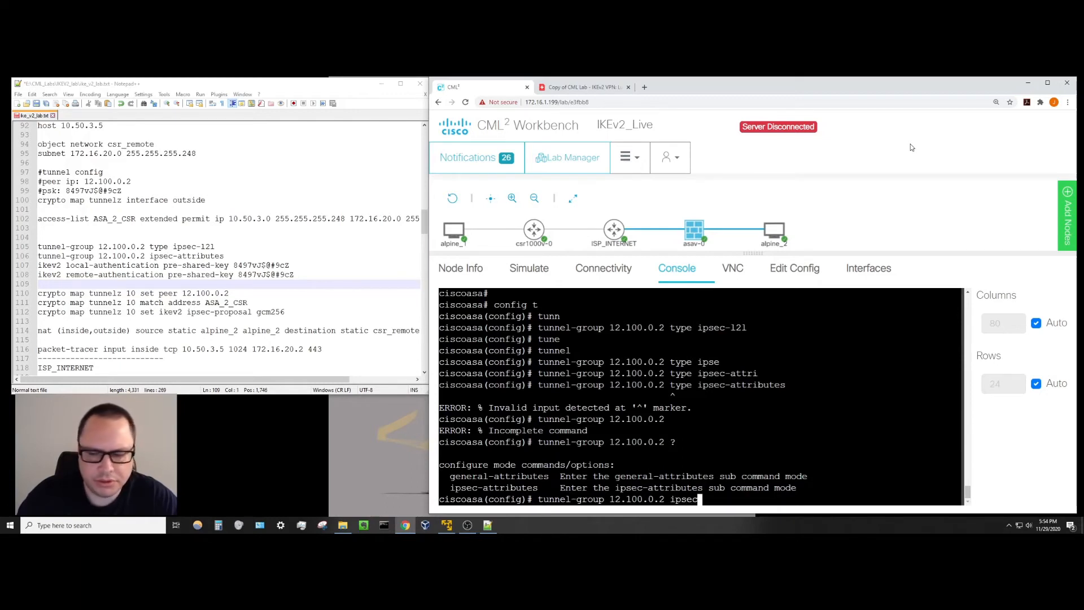
key(Tab)
key(Return)
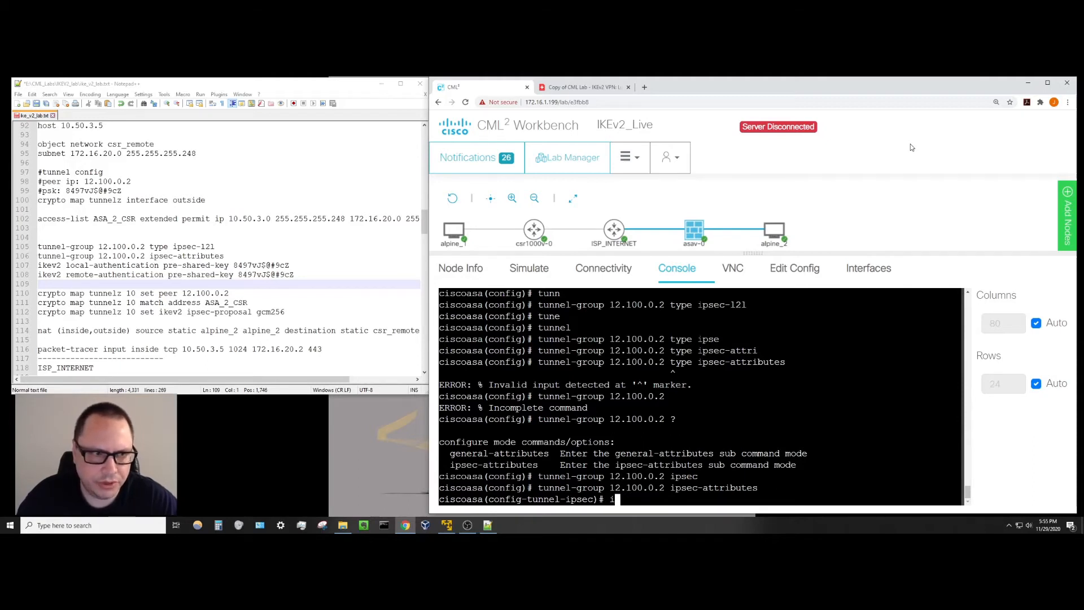
Set the IKEv2 local-authentication pre-shared key, pasting the key from the notes.
text(ikev2)
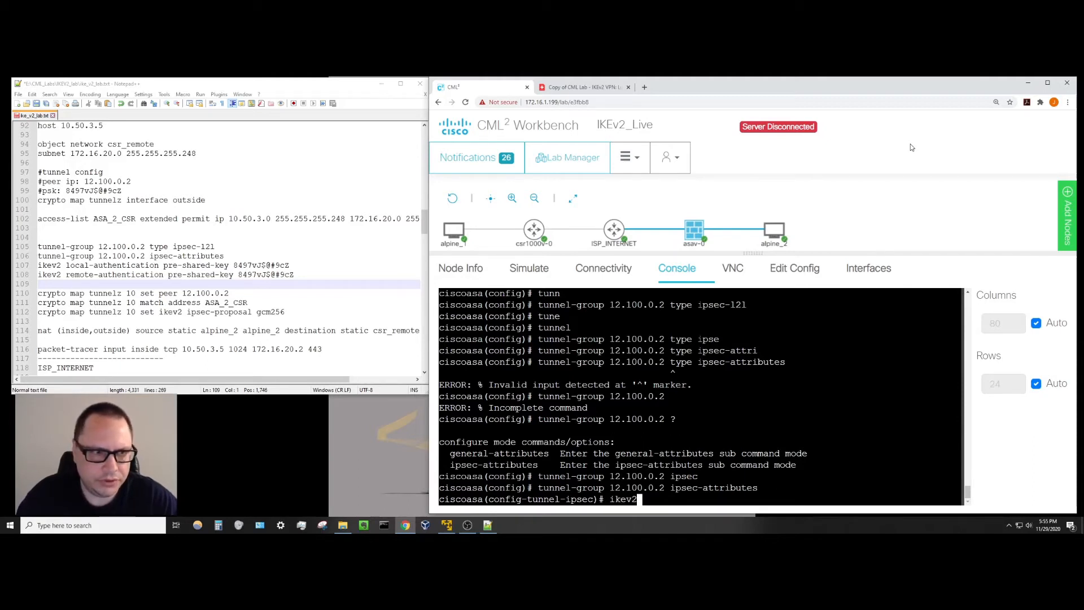
text( loc)
key(Tab)
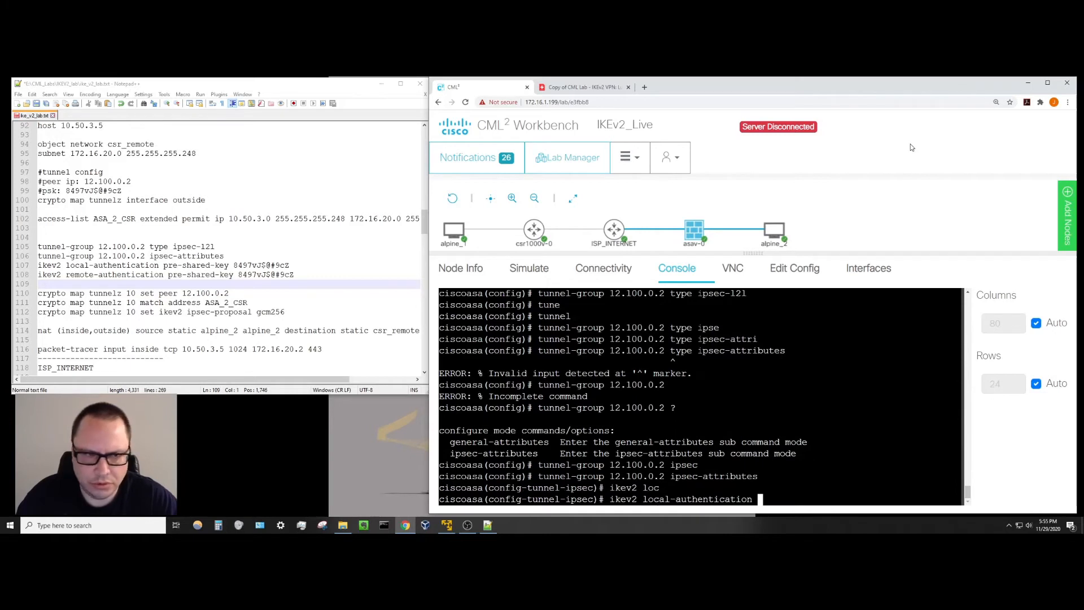
text(pre)
key(Tab)
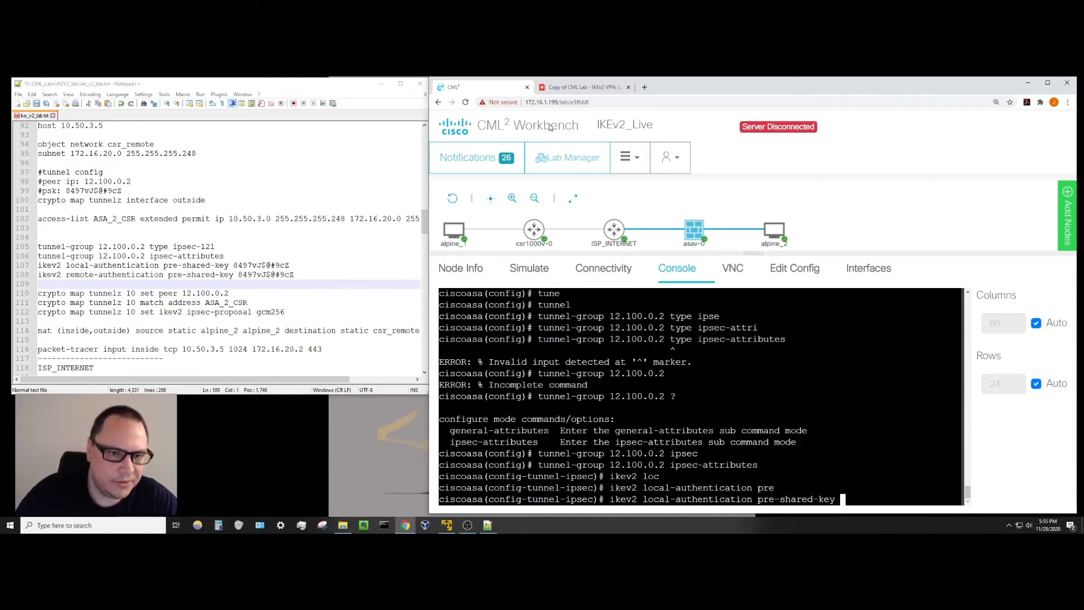
click(296, 275)
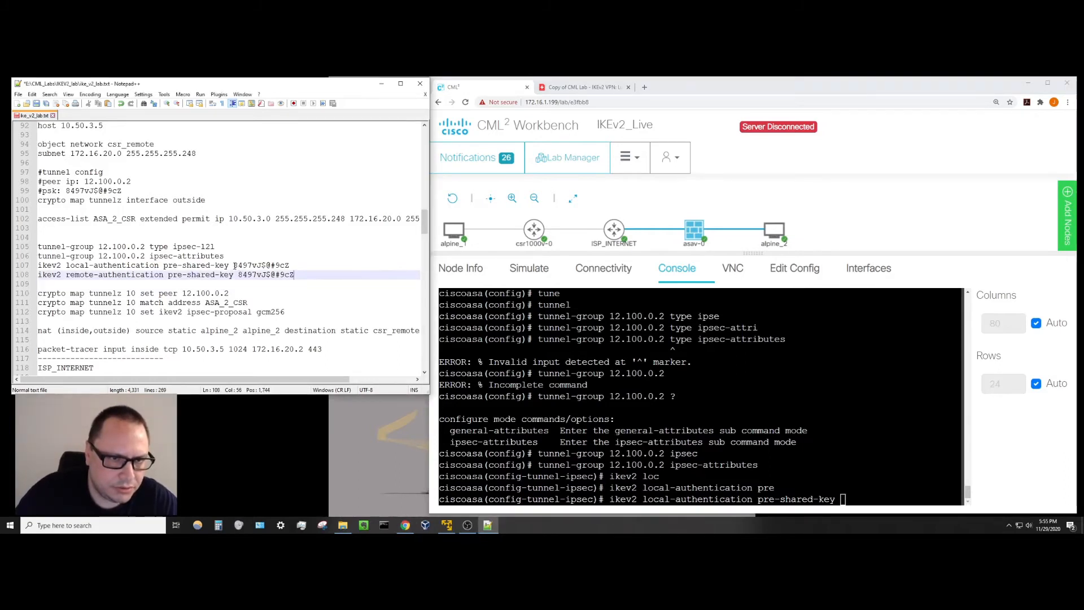
drag(233, 265, 289, 266)
right_click(286, 269)
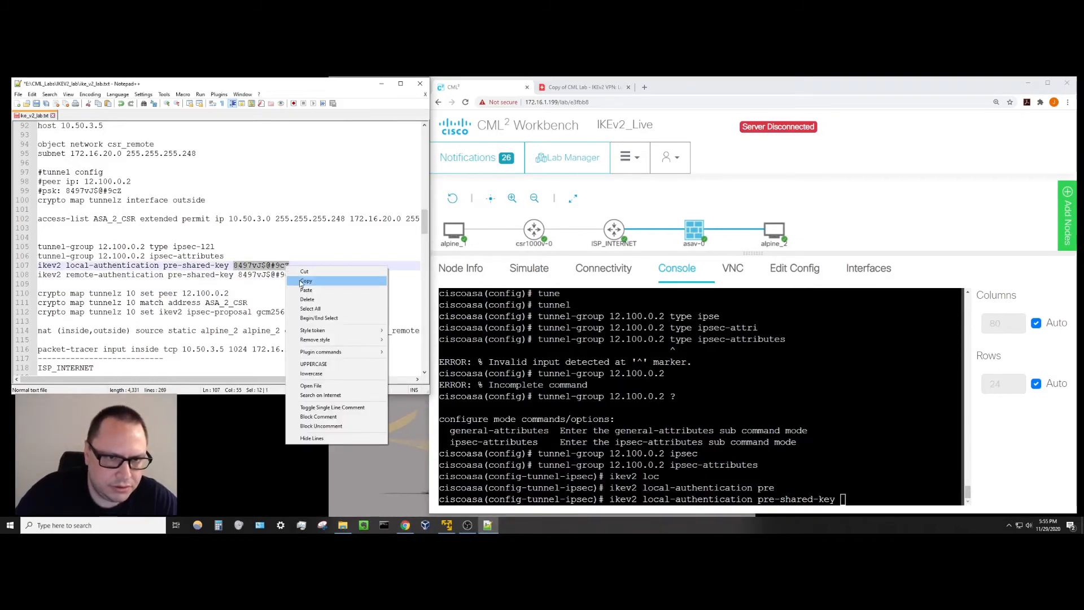
click(306, 282)
click(841, 497)
right_click(847, 497)
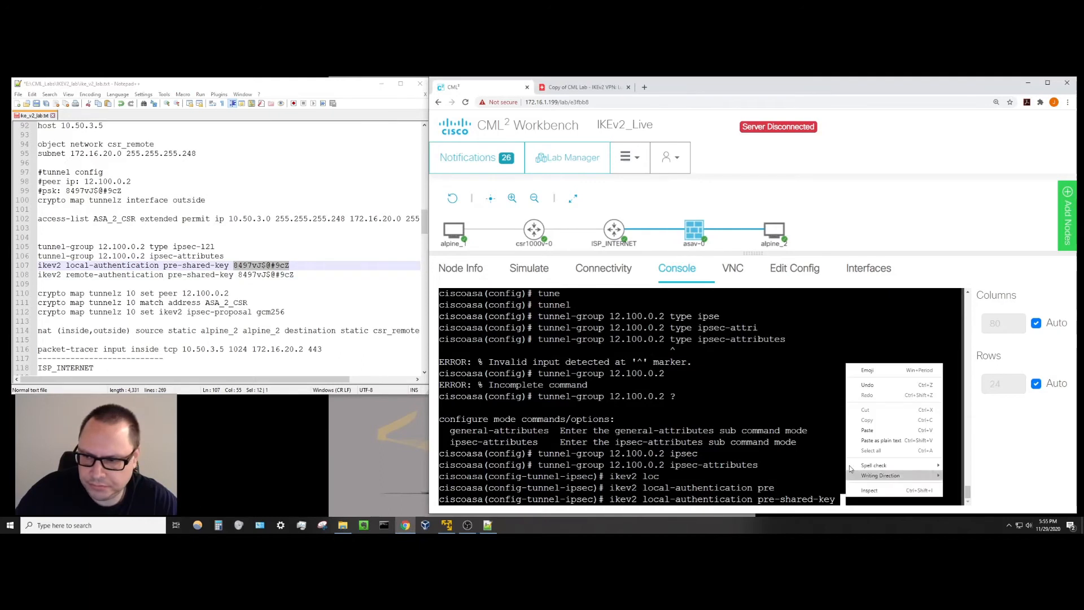
click(868, 431)
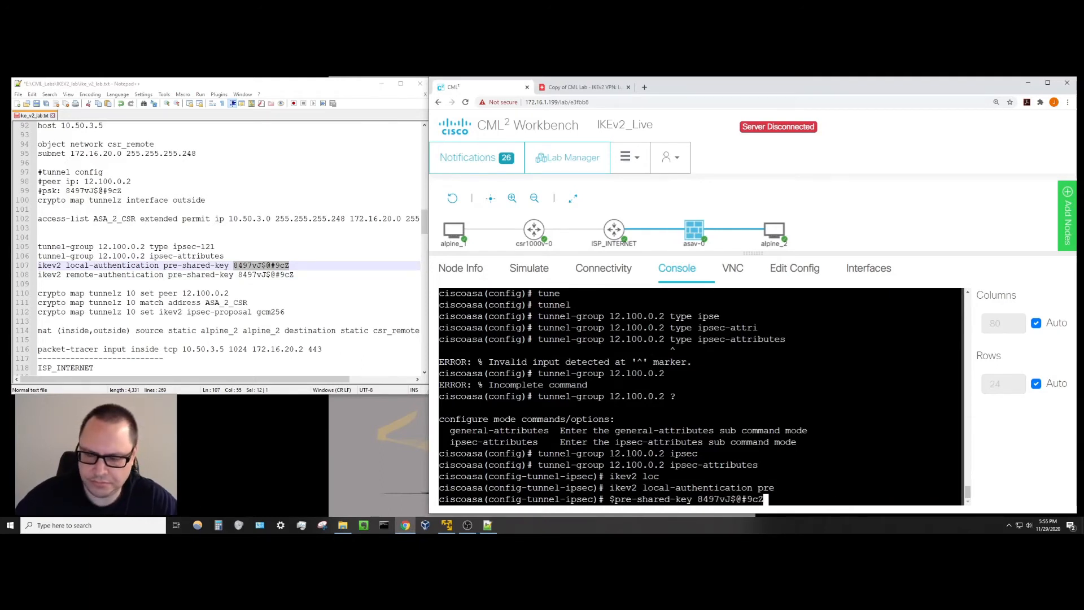
key(Return)
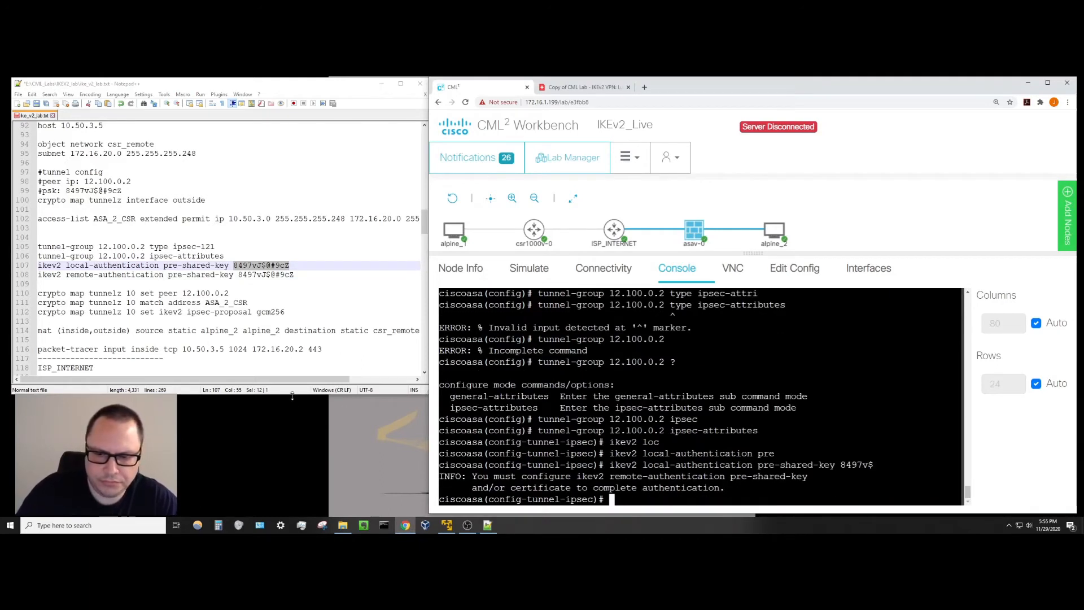
Paste the IKEv2 remote-authentication pre-shared-key line from the notes, then exit IPsec attributes mode.
drag(296, 274, 40, 275)
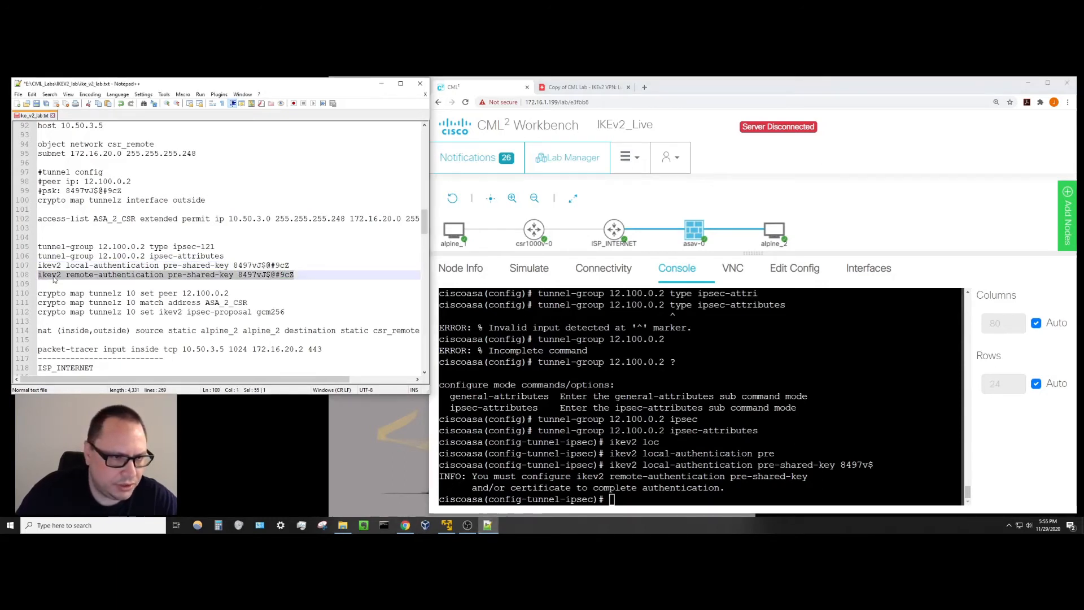
right_click(54, 276)
click(69, 291)
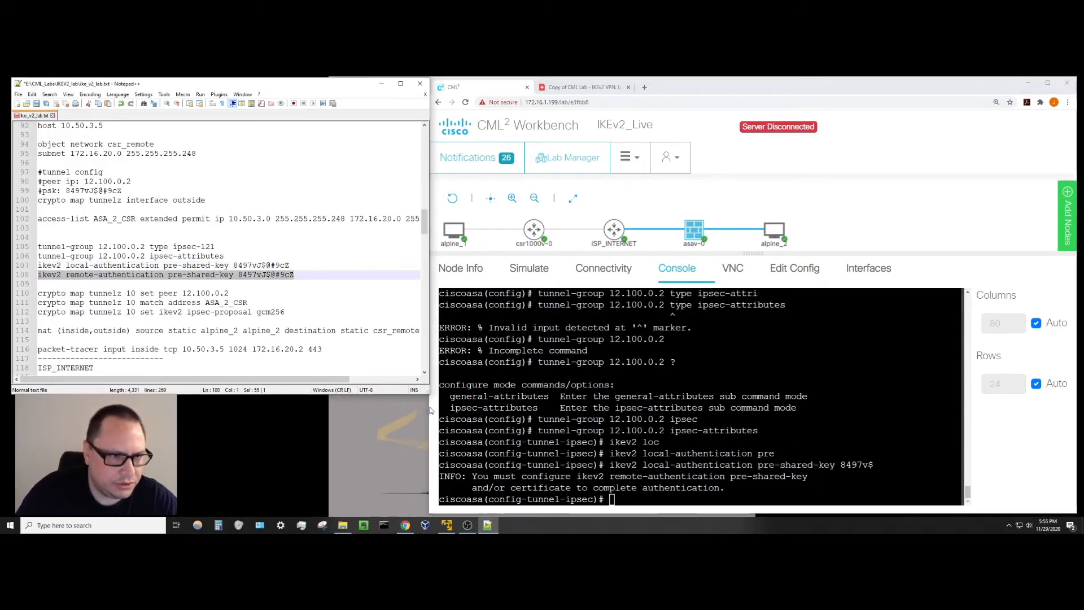
click(611, 500)
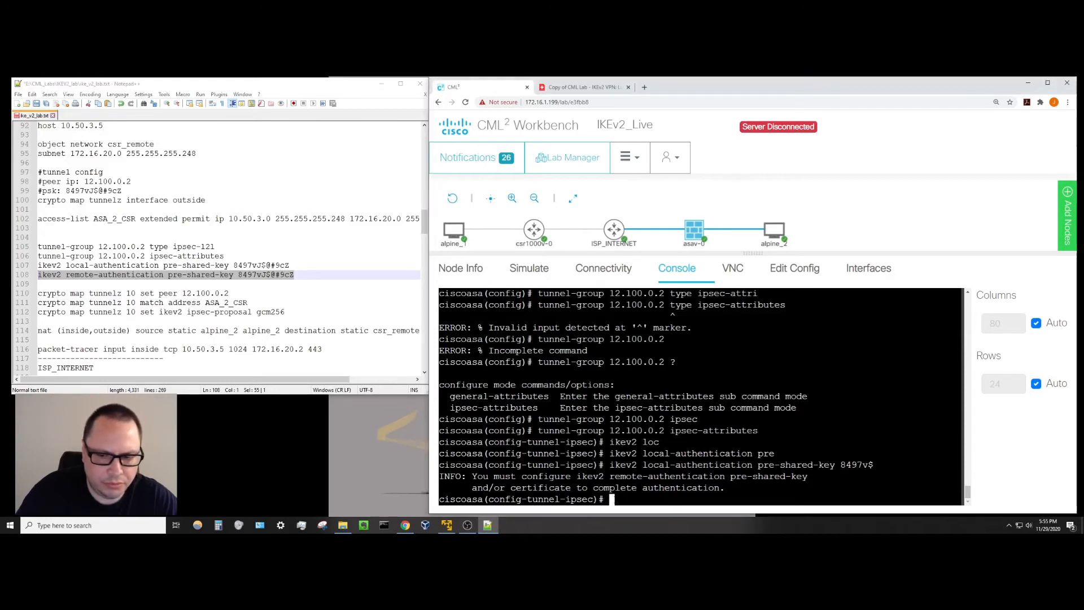
right_click(610, 500)
click(649, 431)
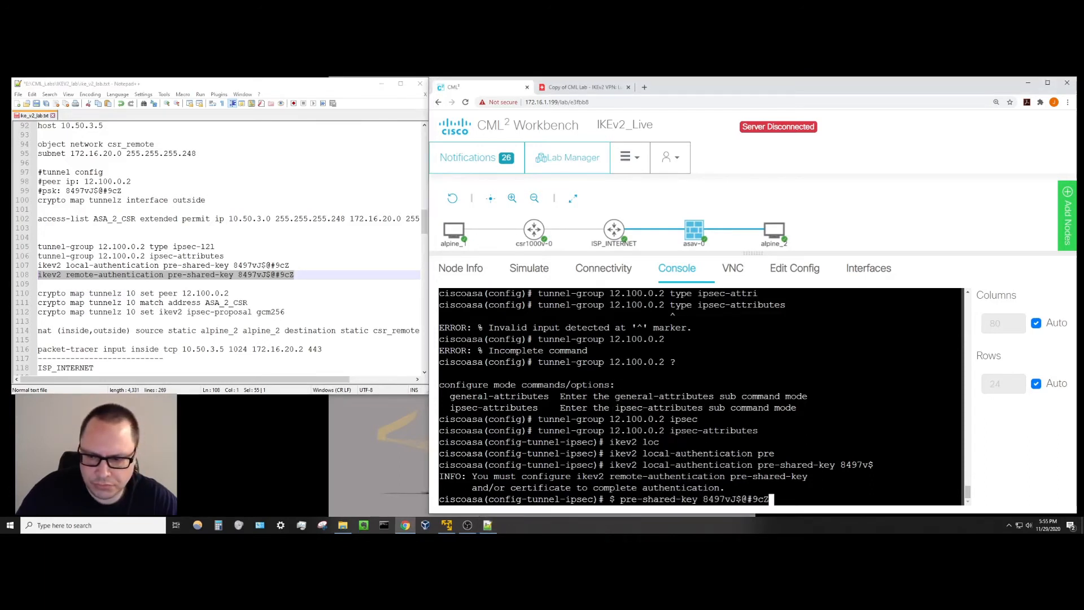
key(Return)
key(Return)
key(Return)
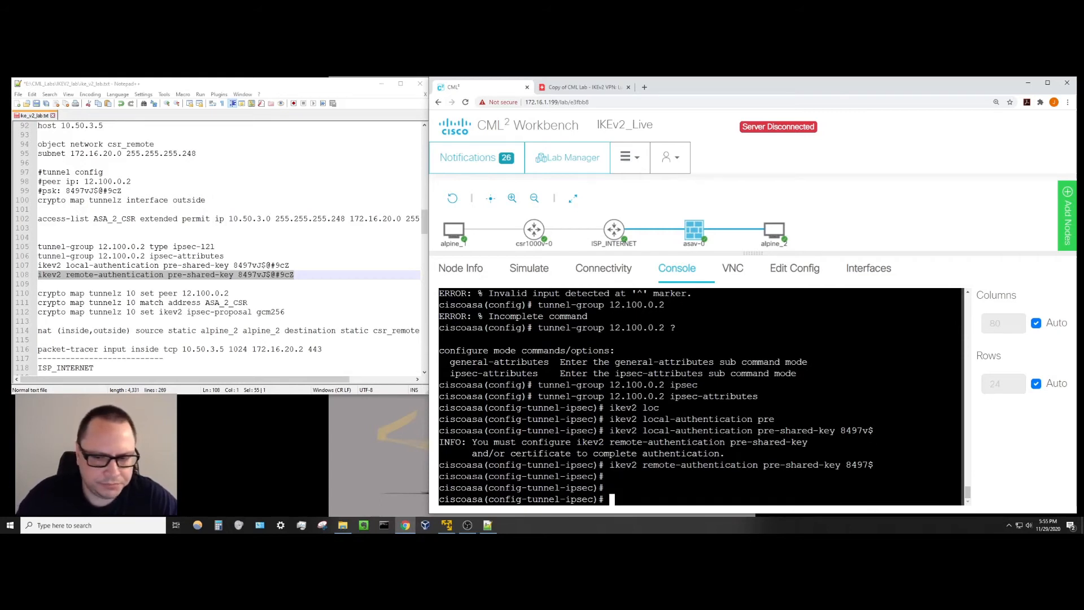
text(exit)
key(Return)
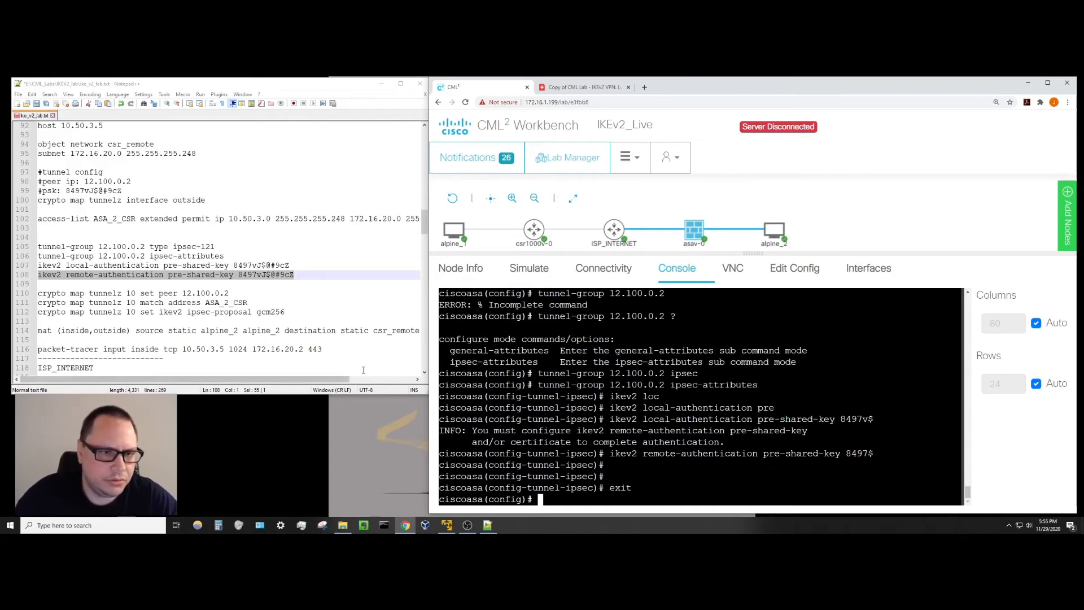
click(359, 275)
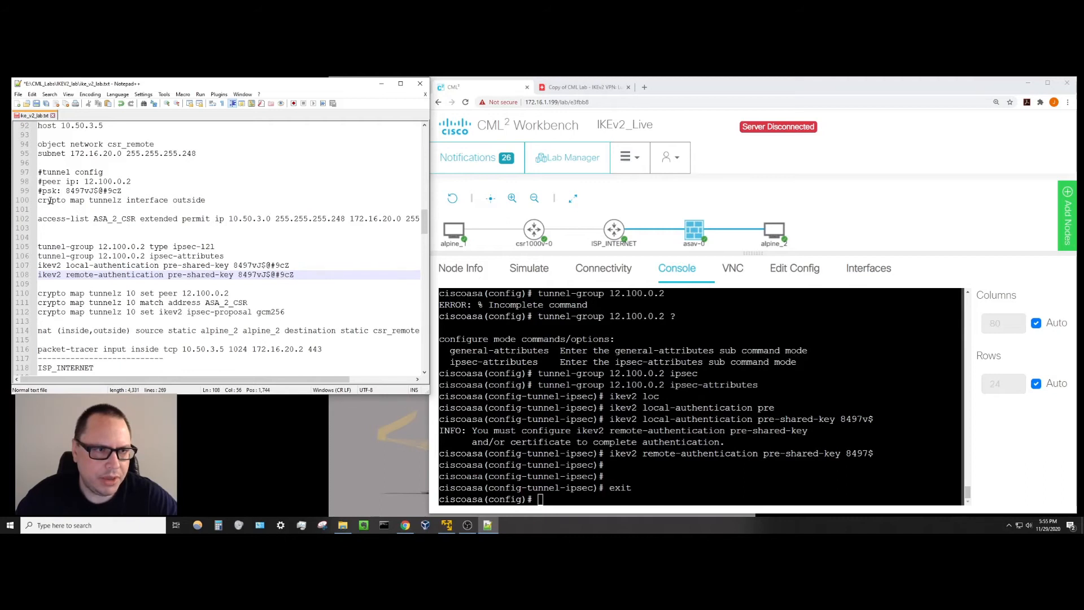
drag(88, 199, 205, 197)
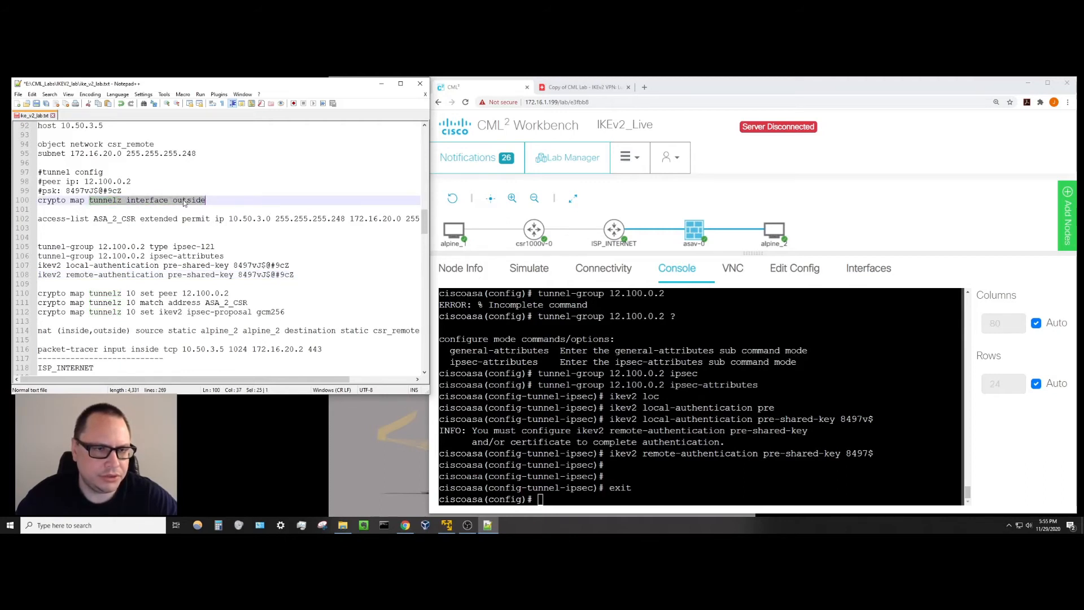
click(178, 218)
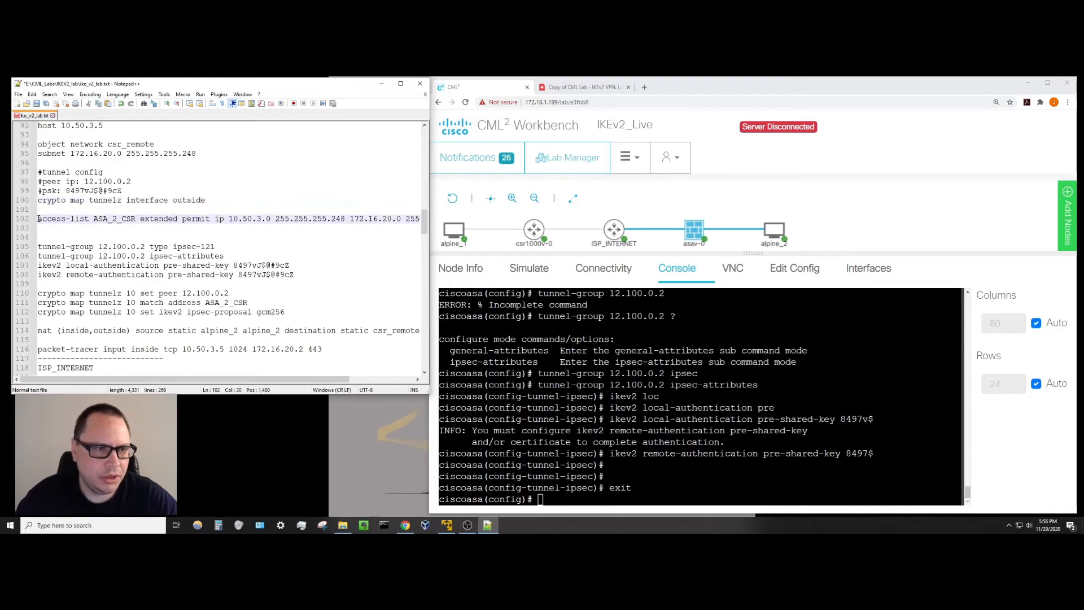
drag(39, 218, 230, 217)
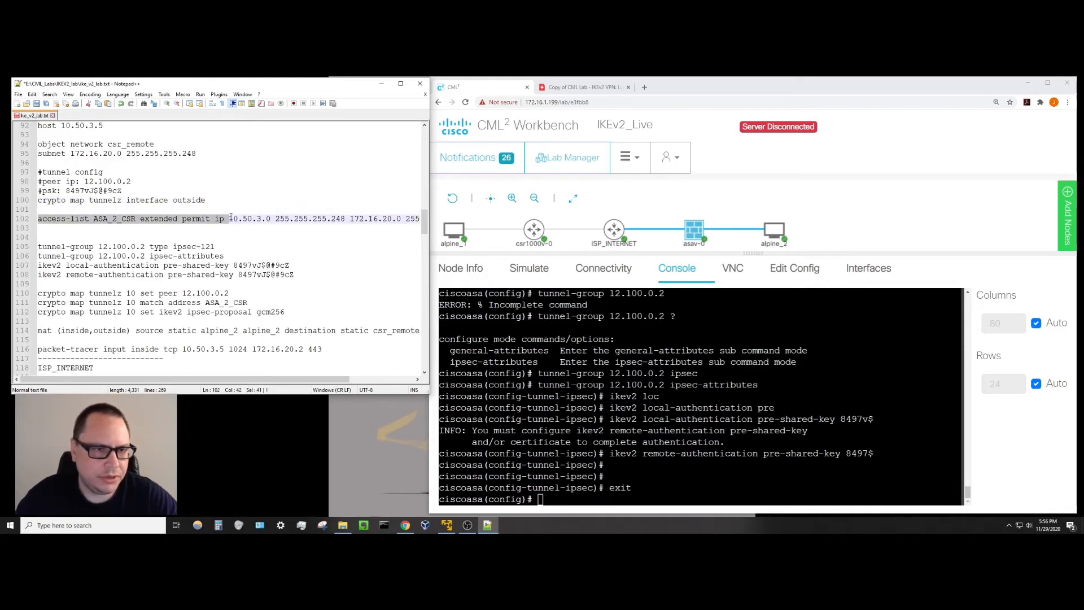
click(160, 218)
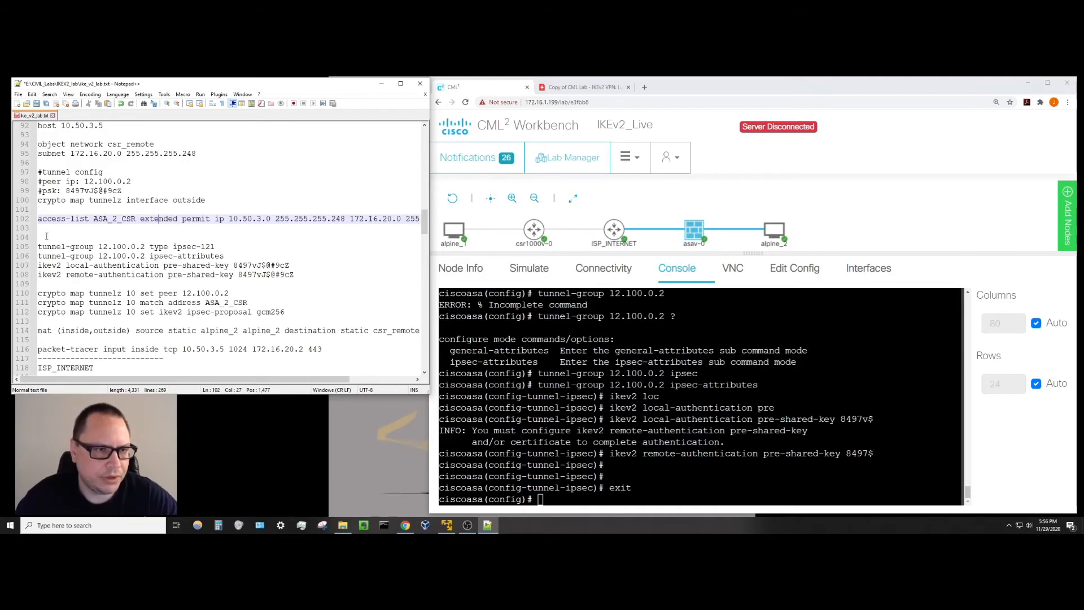
drag(38, 247, 307, 272)
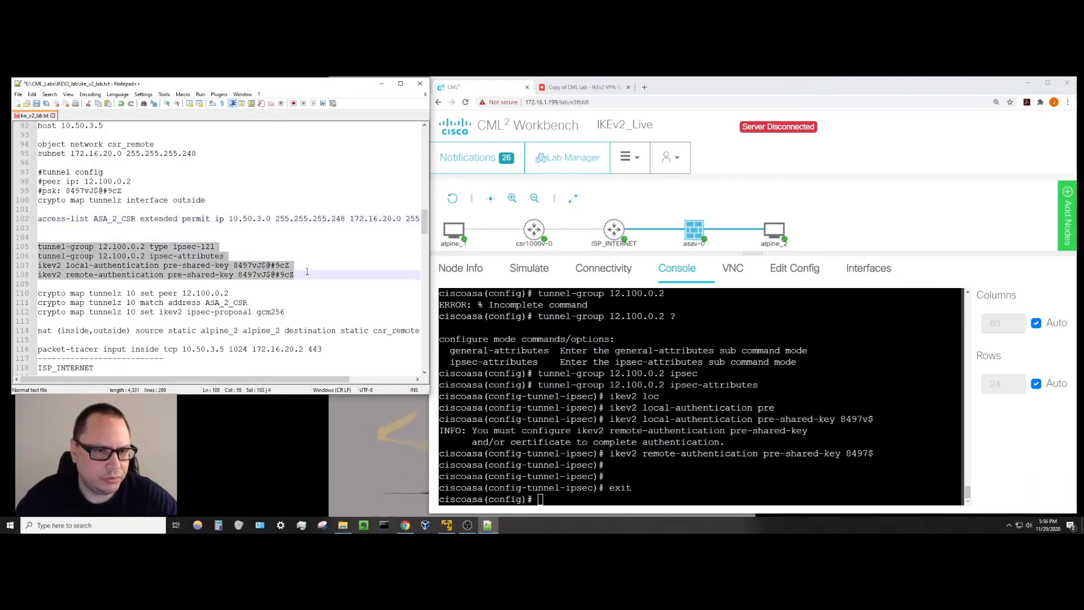
click(178, 265)
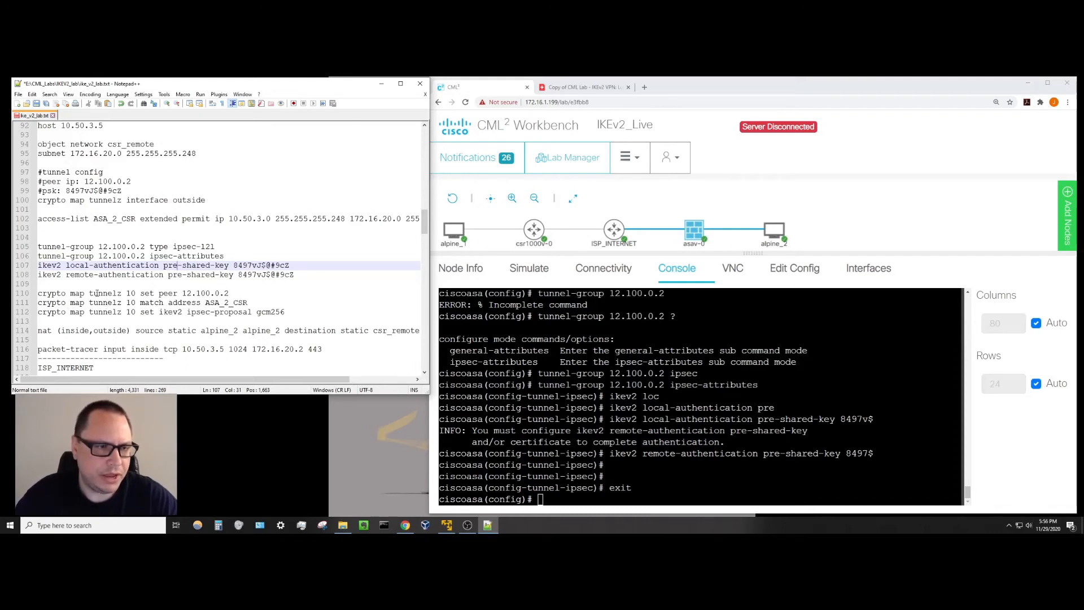
Check crypto map tunnelz 10's entries in the notes: ASA_2_CSR match and peer 12.100.0.2.
drag(89, 302, 120, 304)
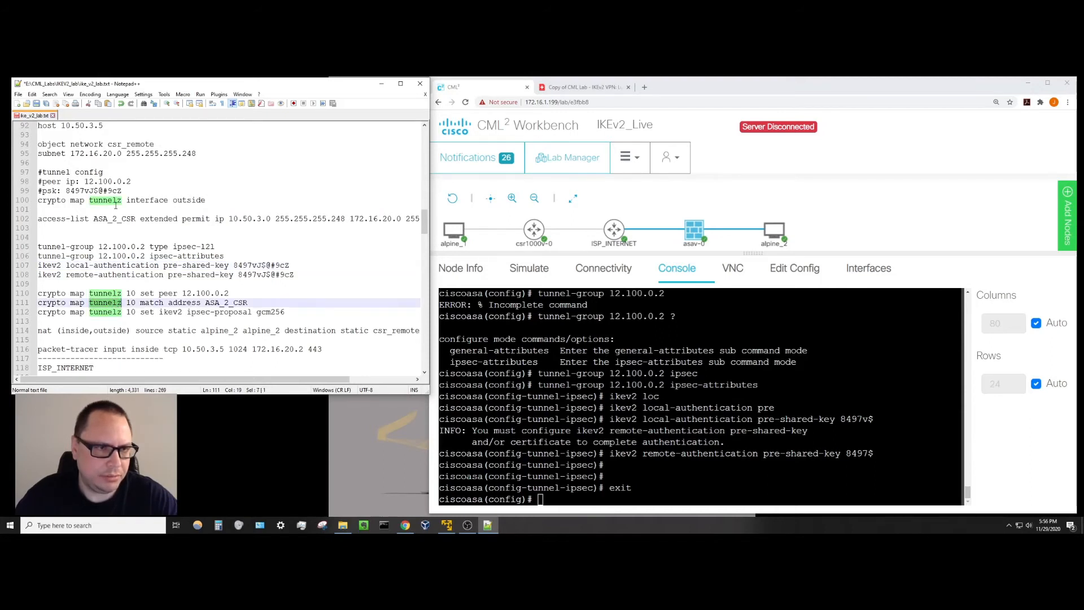
double_click(134, 293)
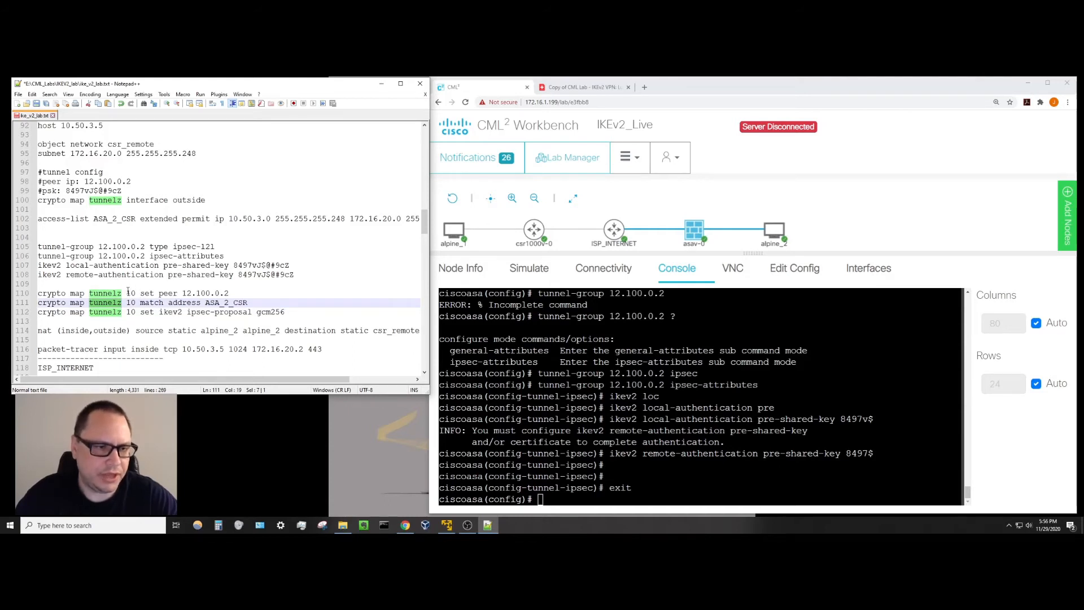
click(138, 303)
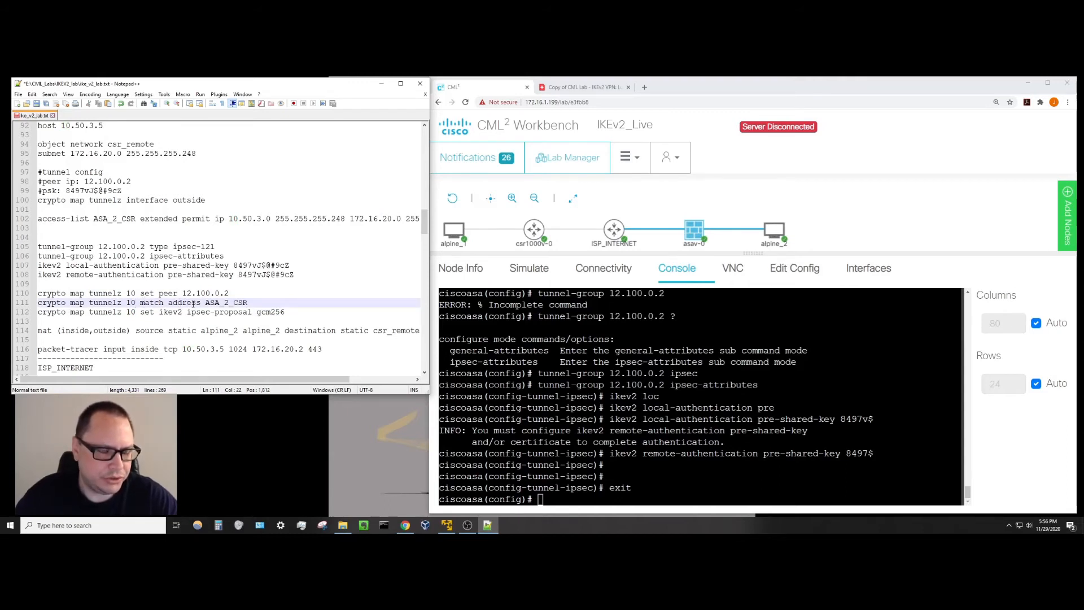
drag(204, 303, 249, 303)
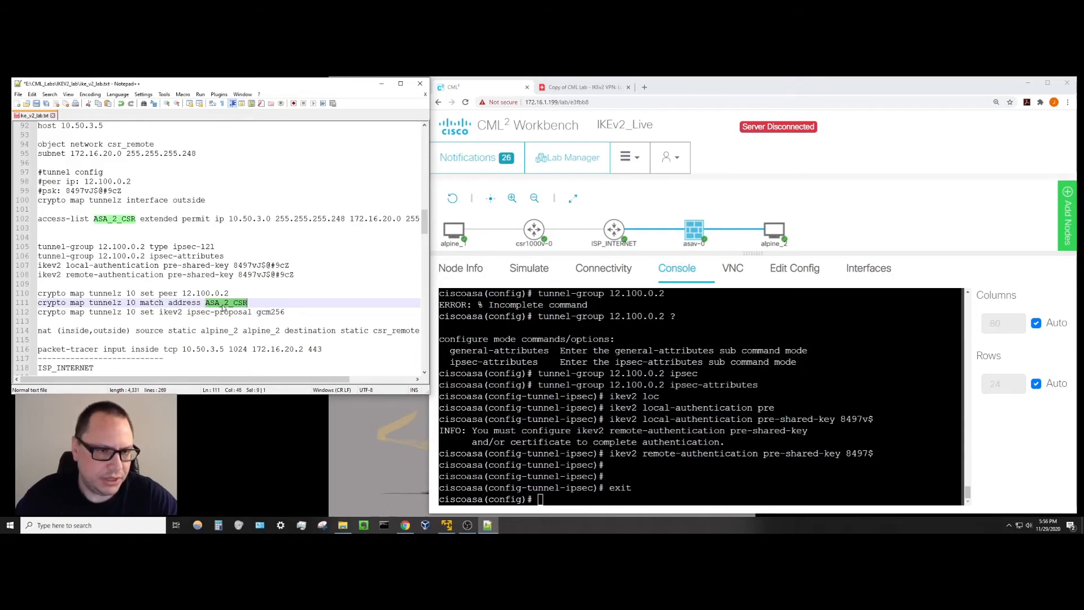
click(225, 304)
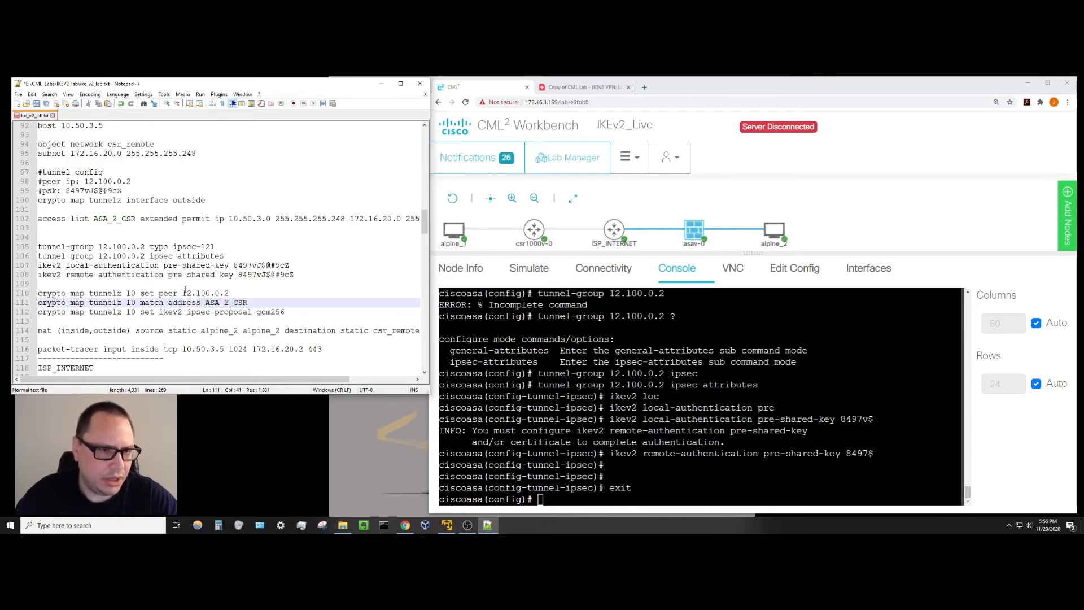
drag(183, 293, 228, 293)
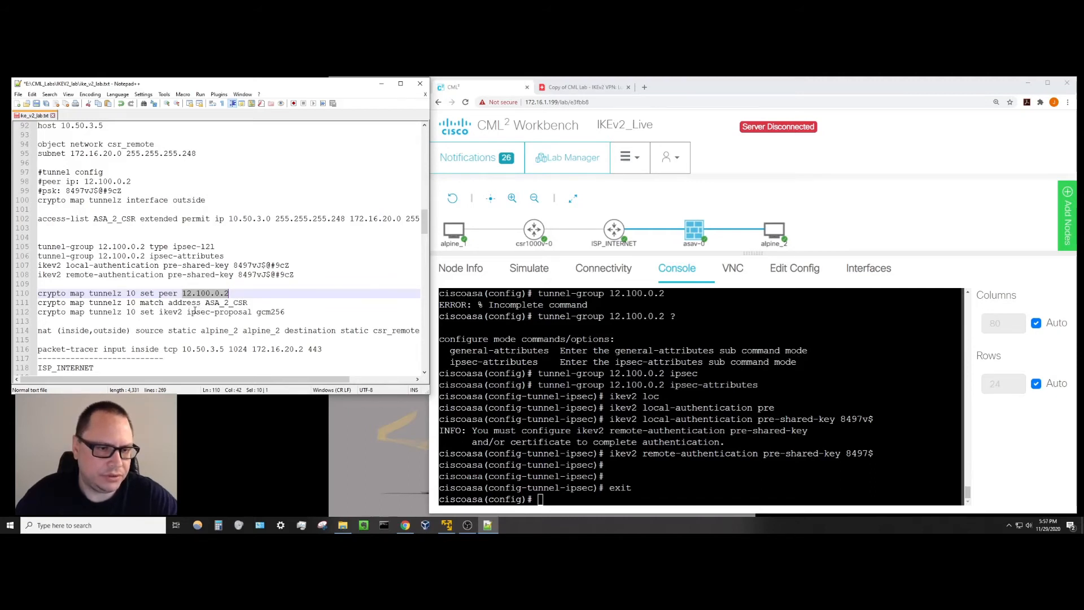
Verify the ikev2 ipsec-proposal gcm256 line, then give the ASAv console a fresh prompt.
drag(188, 311, 285, 311)
click(238, 315)
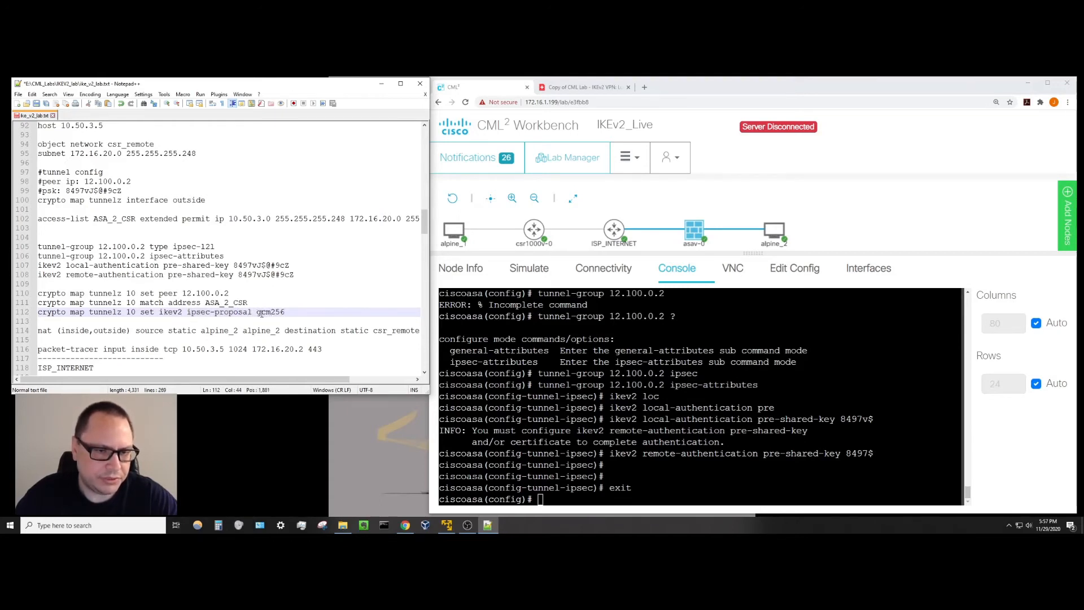
drag(257, 312, 285, 314)
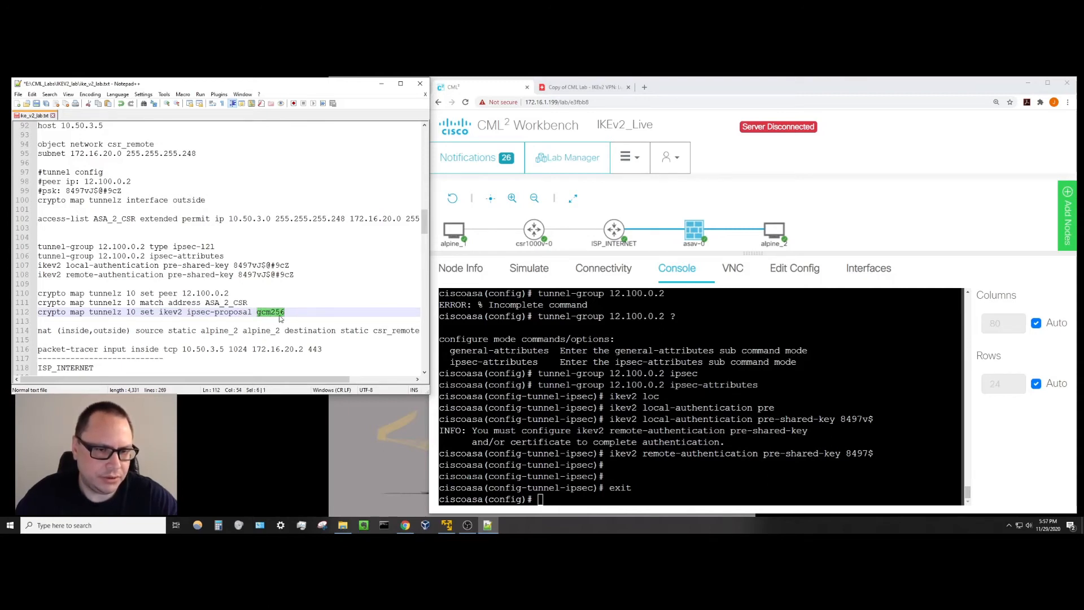
click(287, 312)
key(alt+Tab)
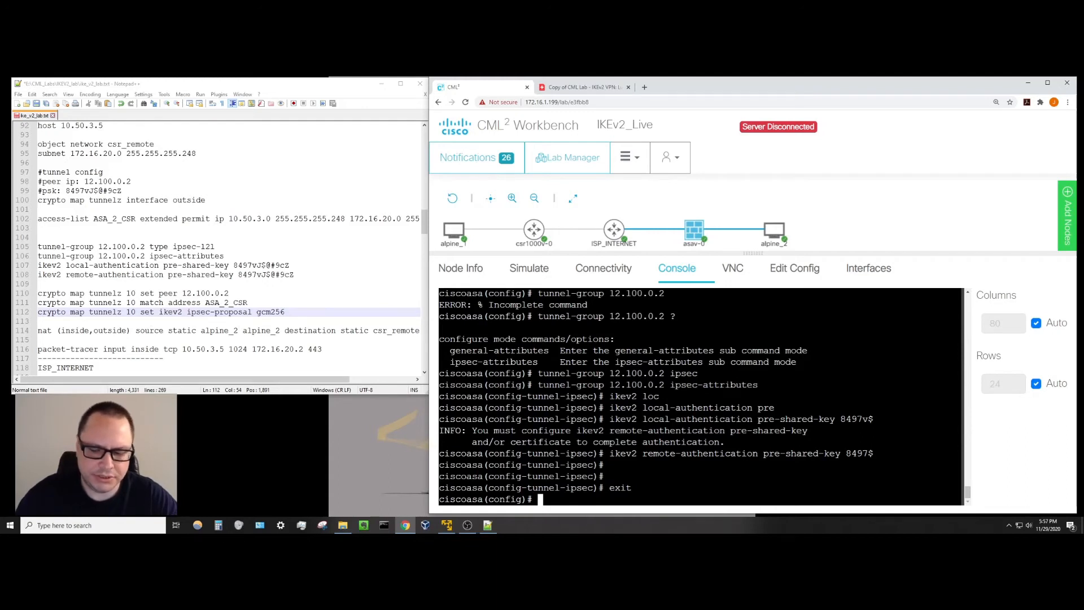
key(Return)
key(Return)
key(Return)
key(Return)
key(Return)
key(Return)
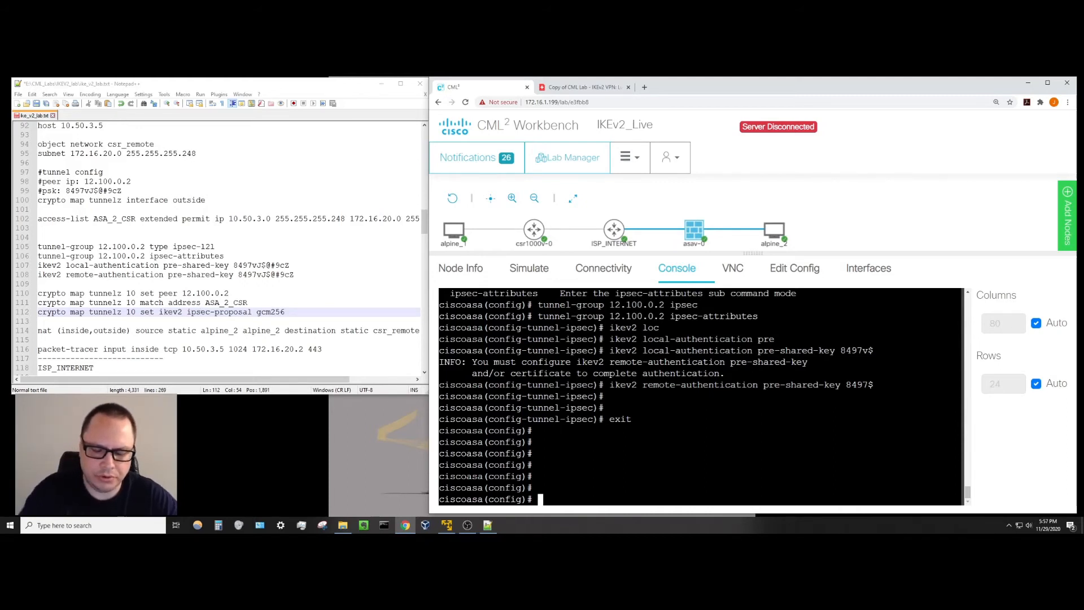
On the ASAv, enter three crypto map tunnelz 10 lines: peer 12.100.0.2, ACL ASA_2_CSR, ipsec-proposal gcm256.
text(c)
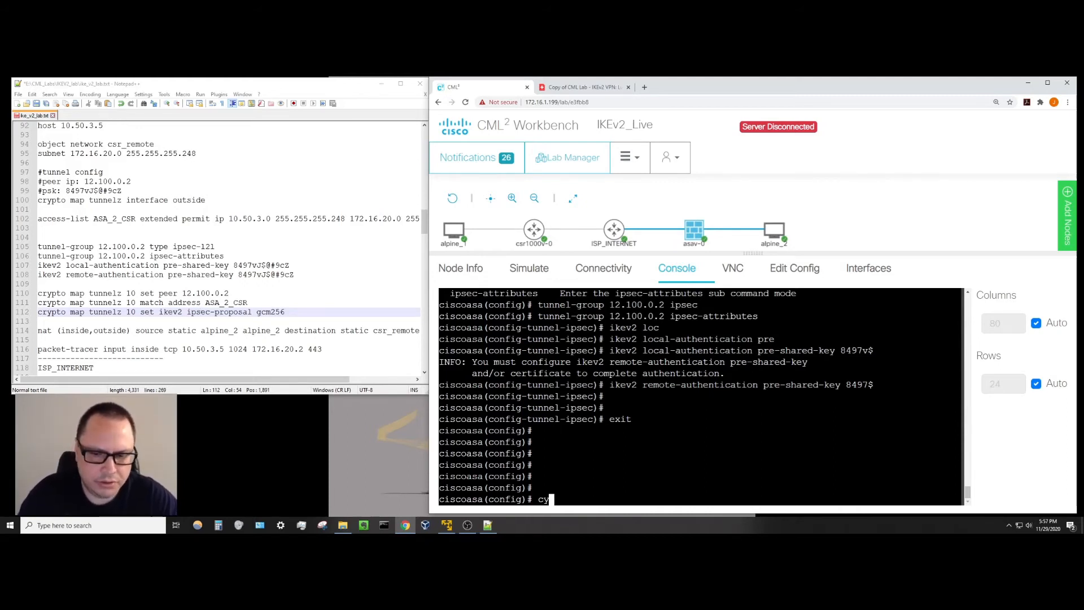
text(rypto )
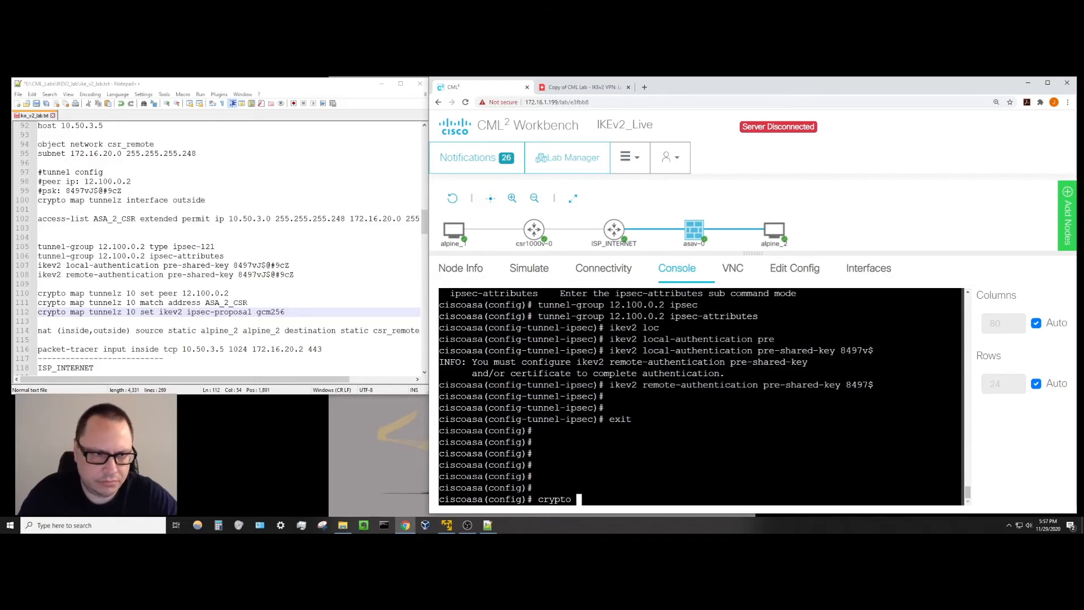
text(map tunnelz )
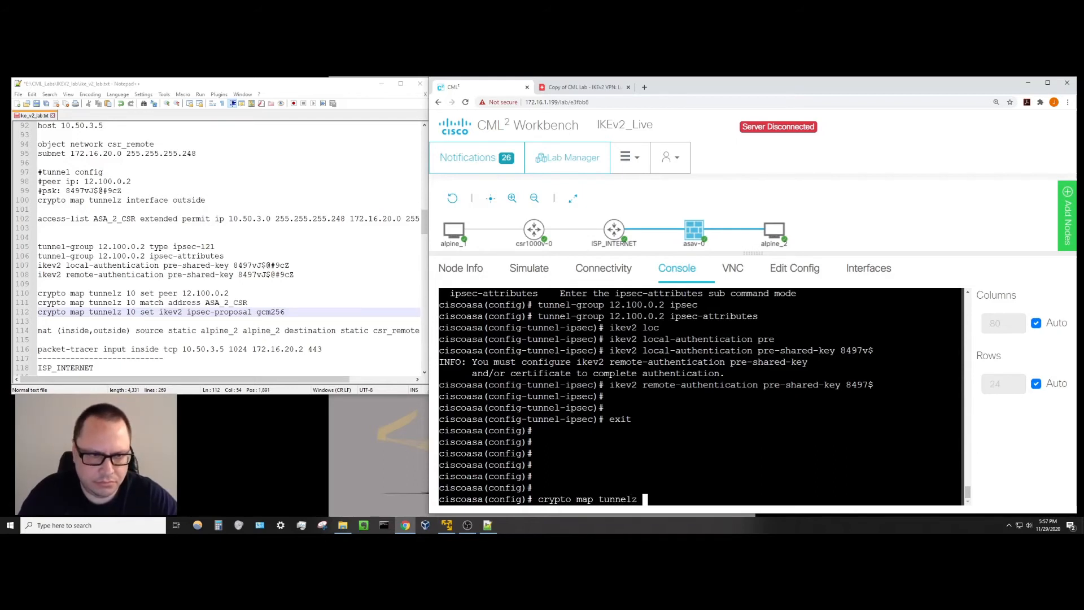
text(10 )
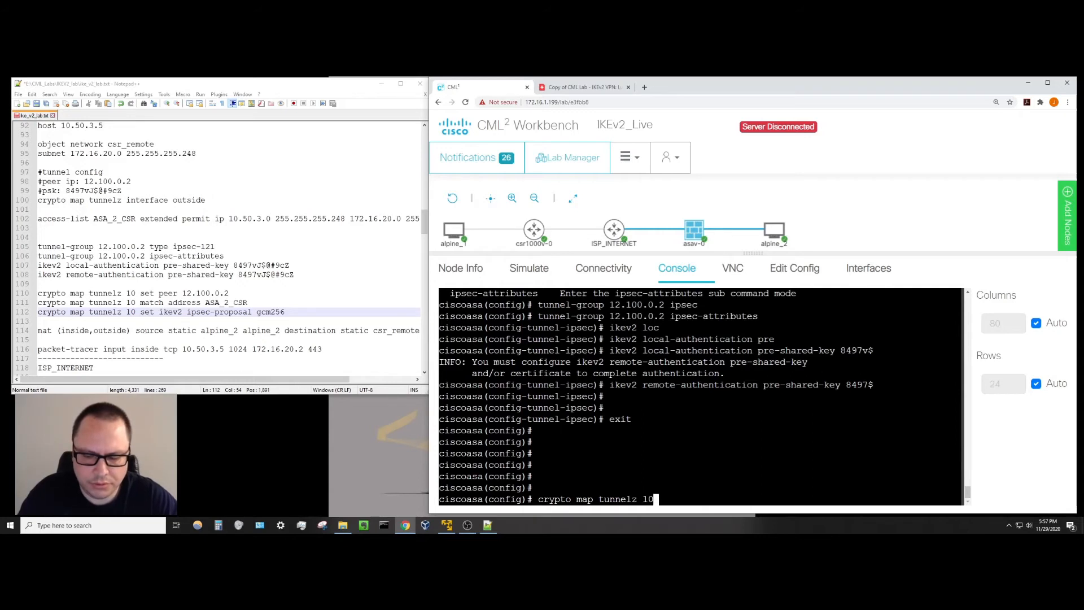
text(set peer )
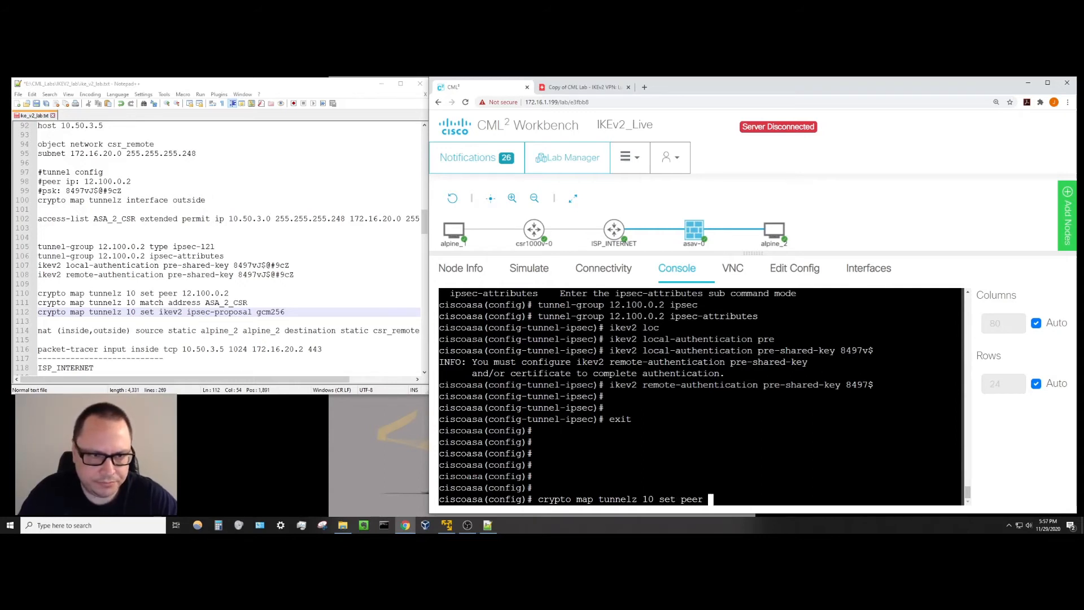
text(12.100.0.2)
key(Return)
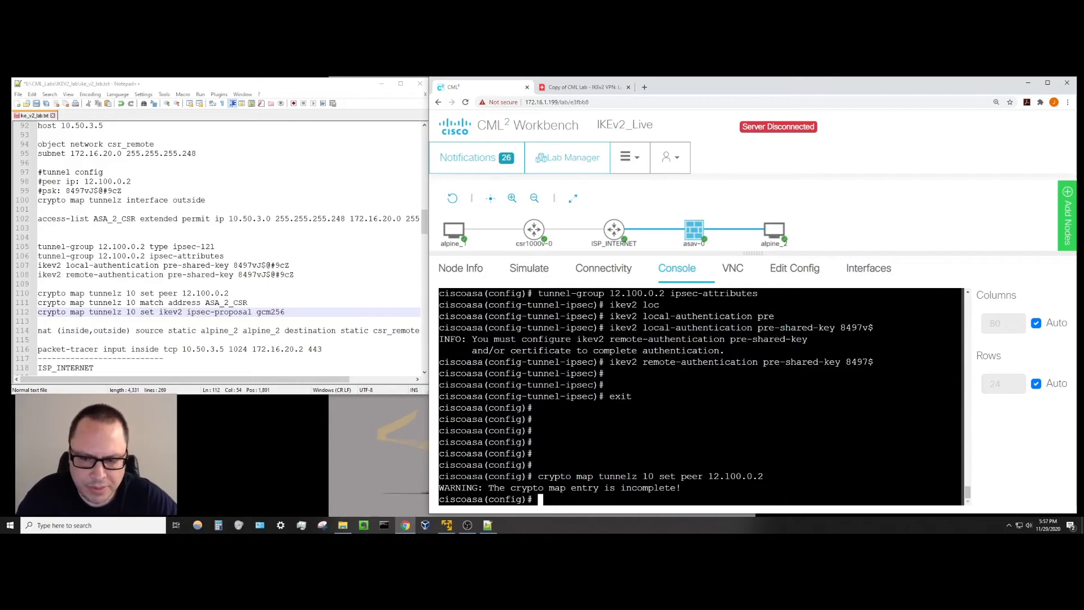
text(cryp)
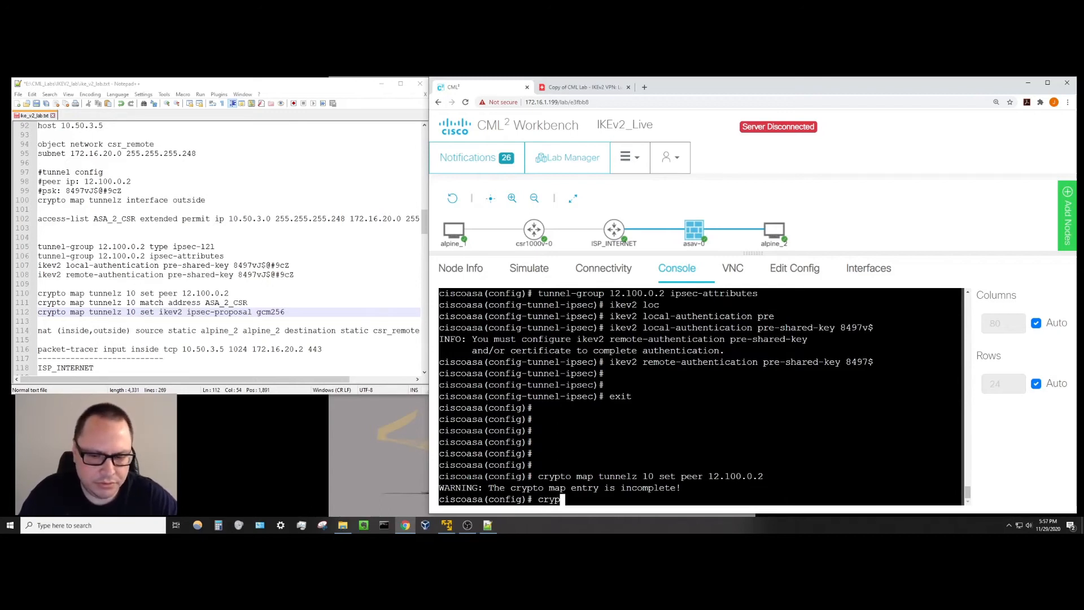
text(to map tunnel)
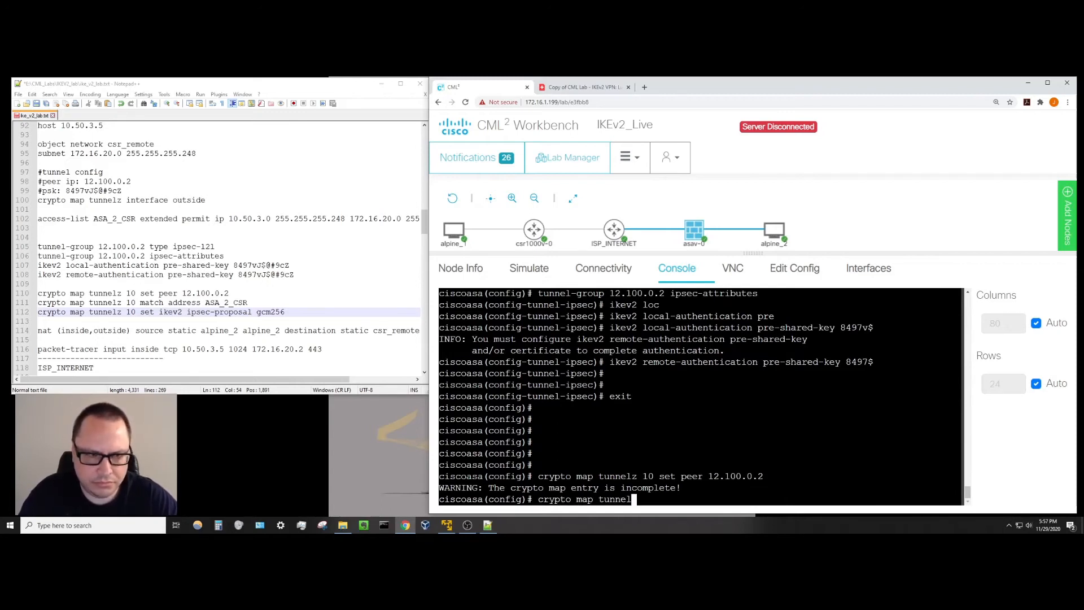
text(z 10 mat)
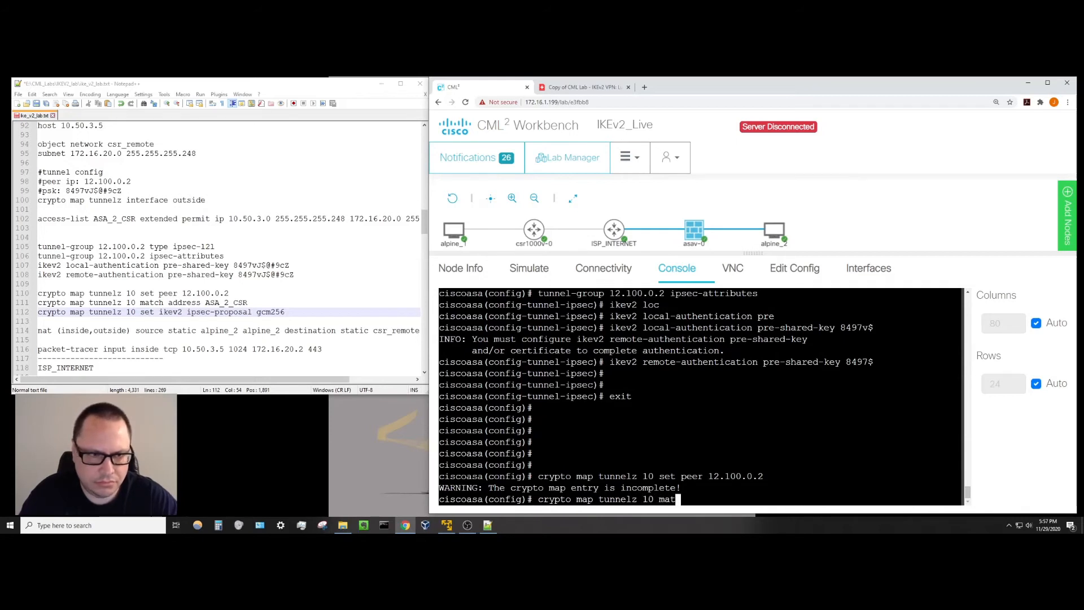
text(ch address A)
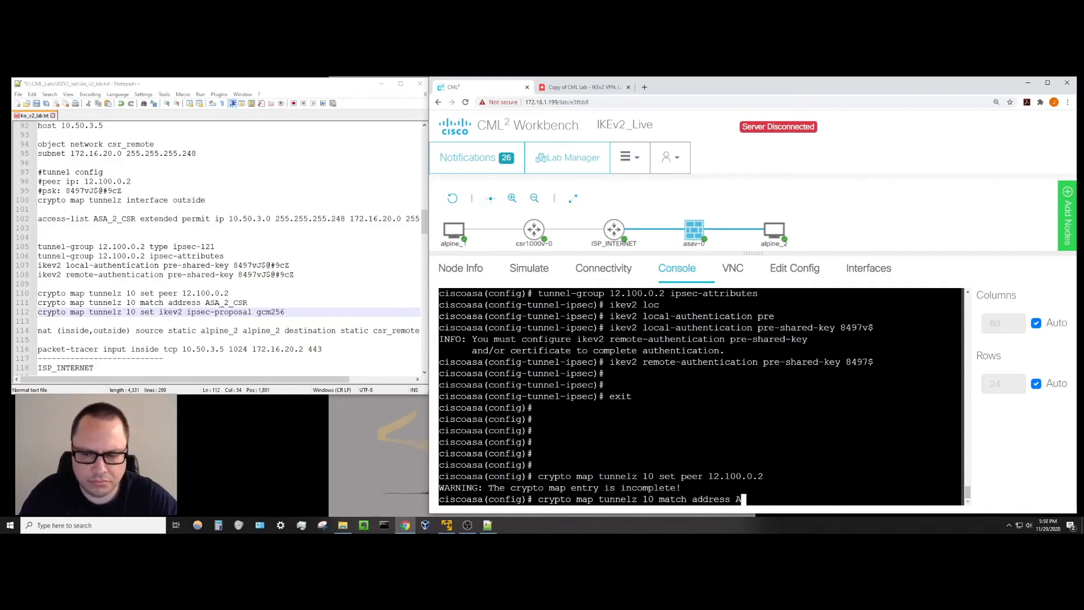
text(SA_2_CSR)
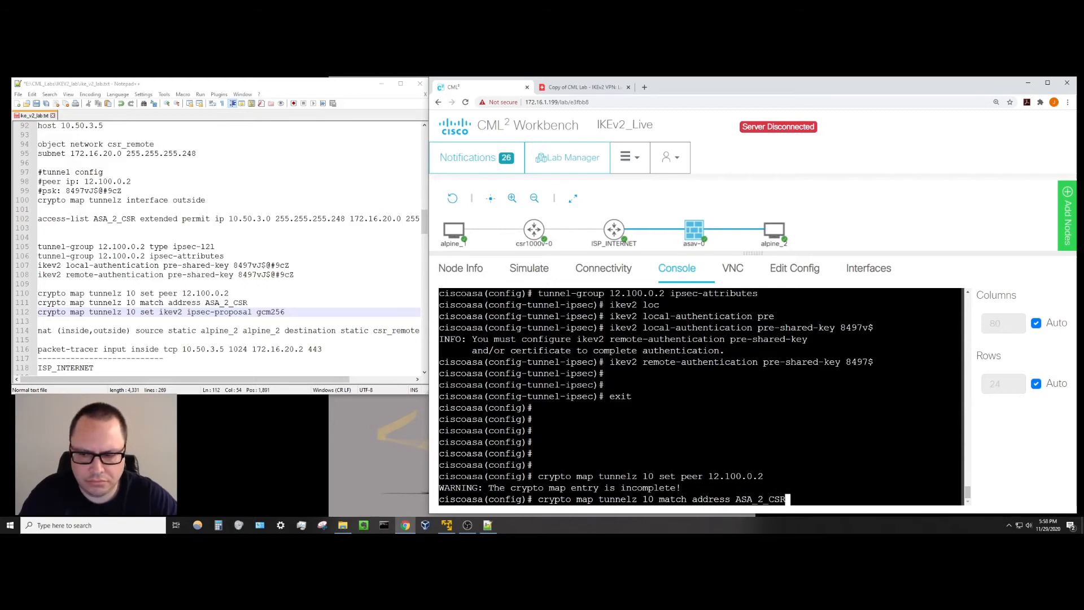
key(Return)
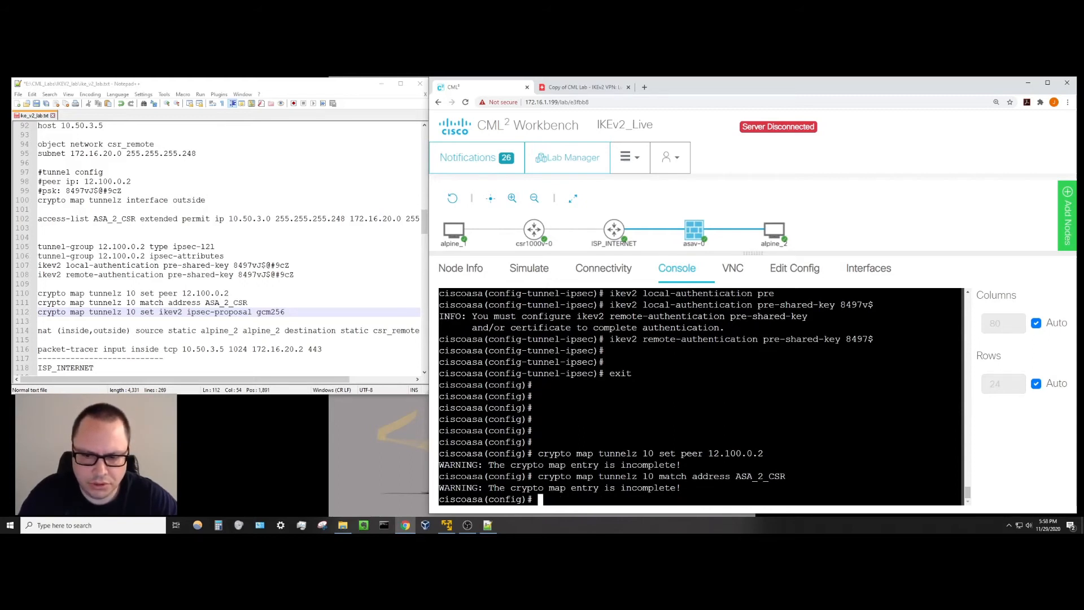
text(cryp)
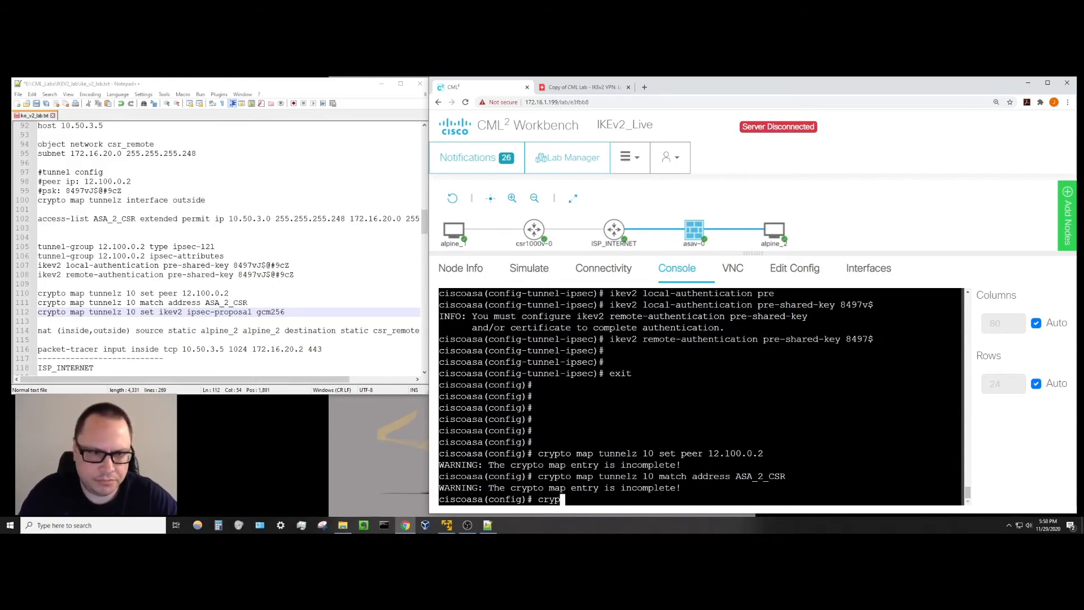
text(to map tunnelz)
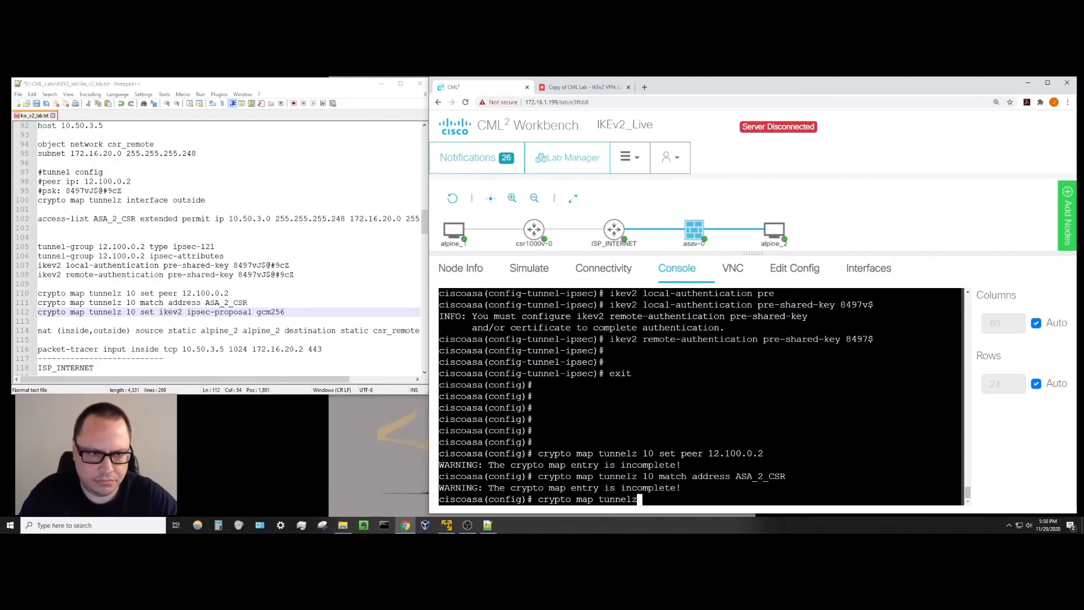
text( 10 )
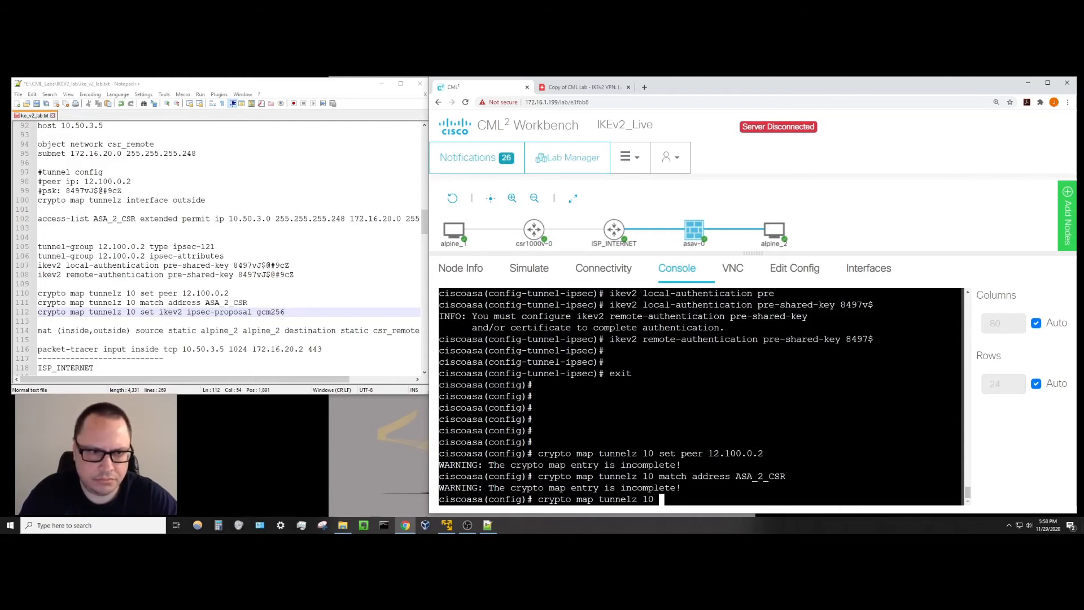
text(set ikev2 )
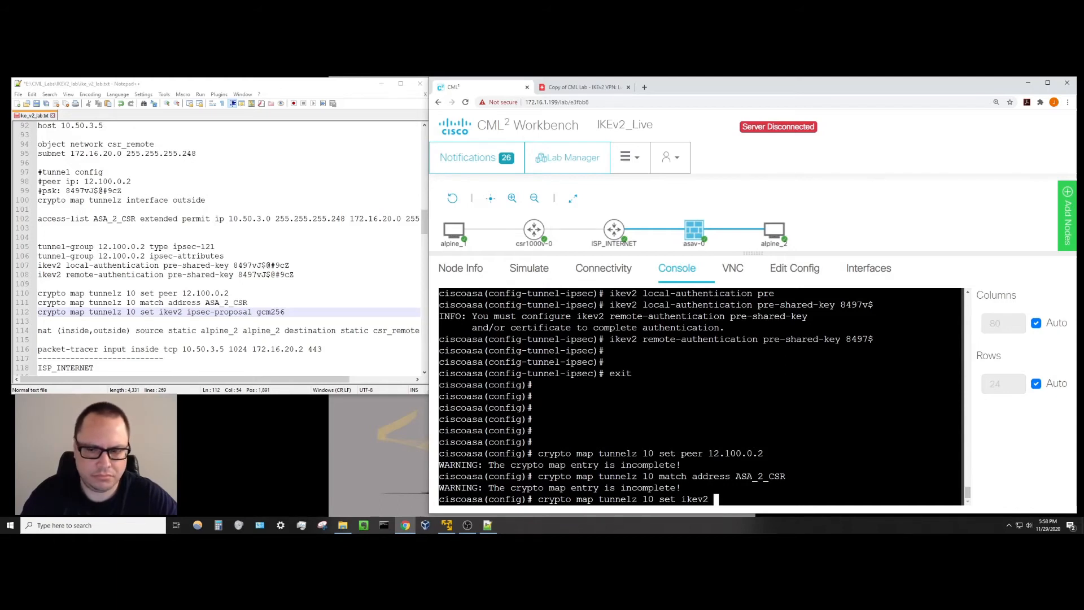
text(ip)
key(Tab)
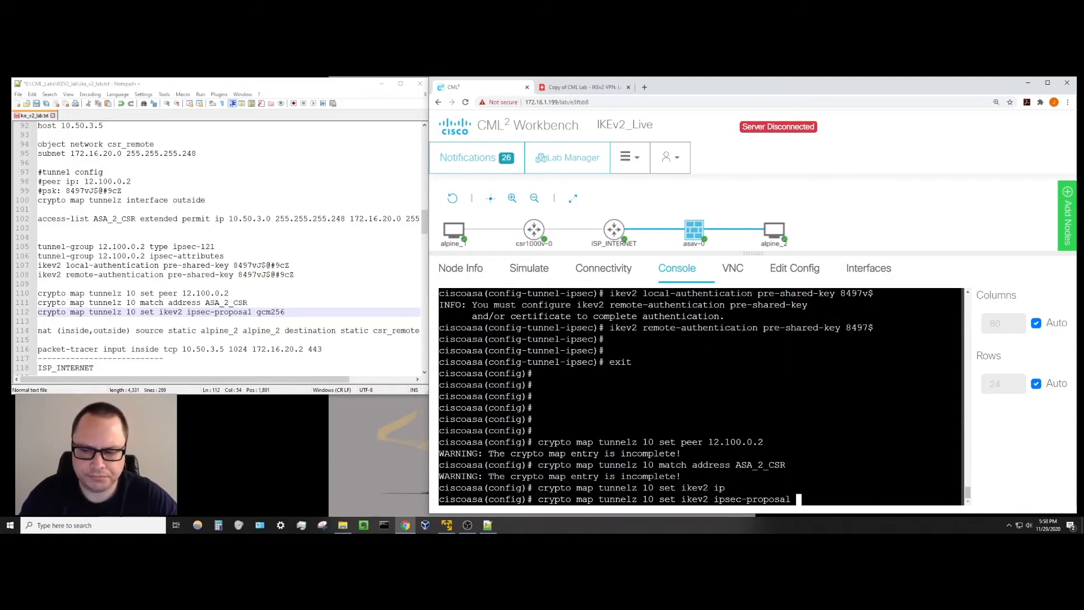
text(gcm256)
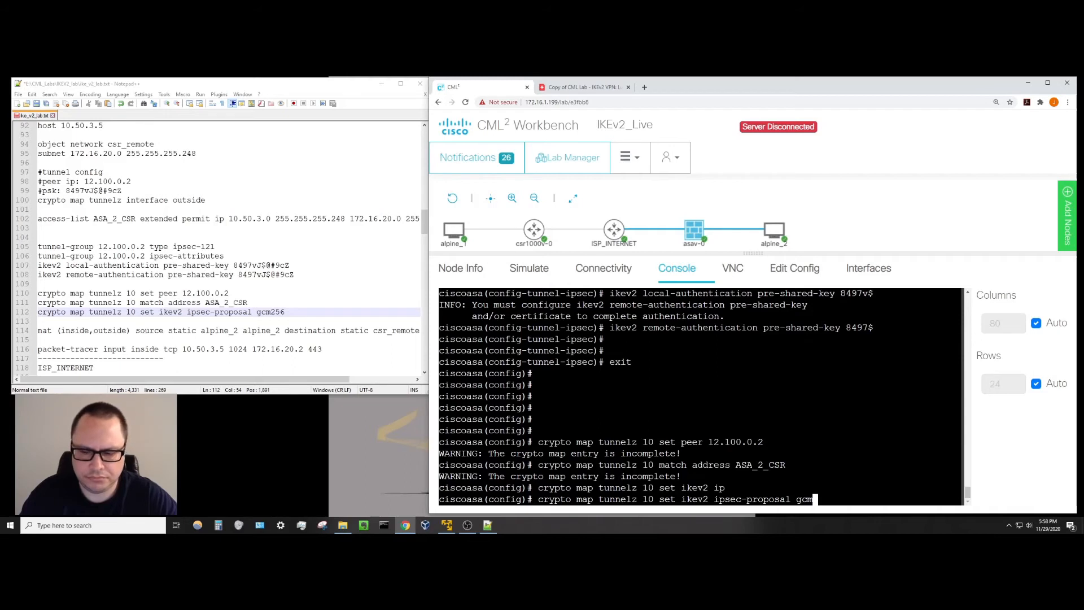
key(Return)
key(Return)
key(Return)
key(Return)
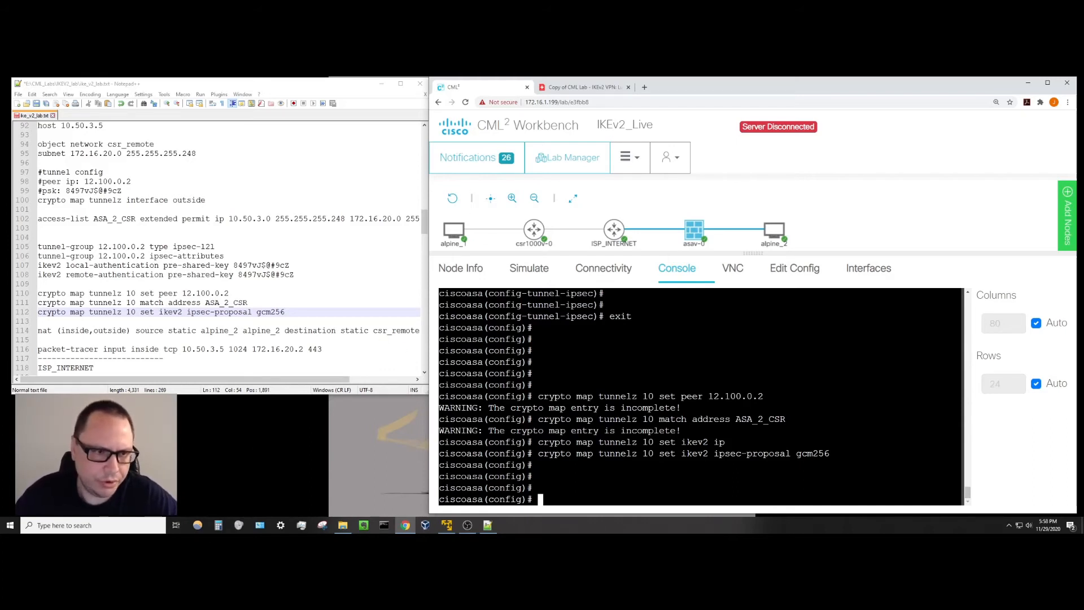
click(382, 357)
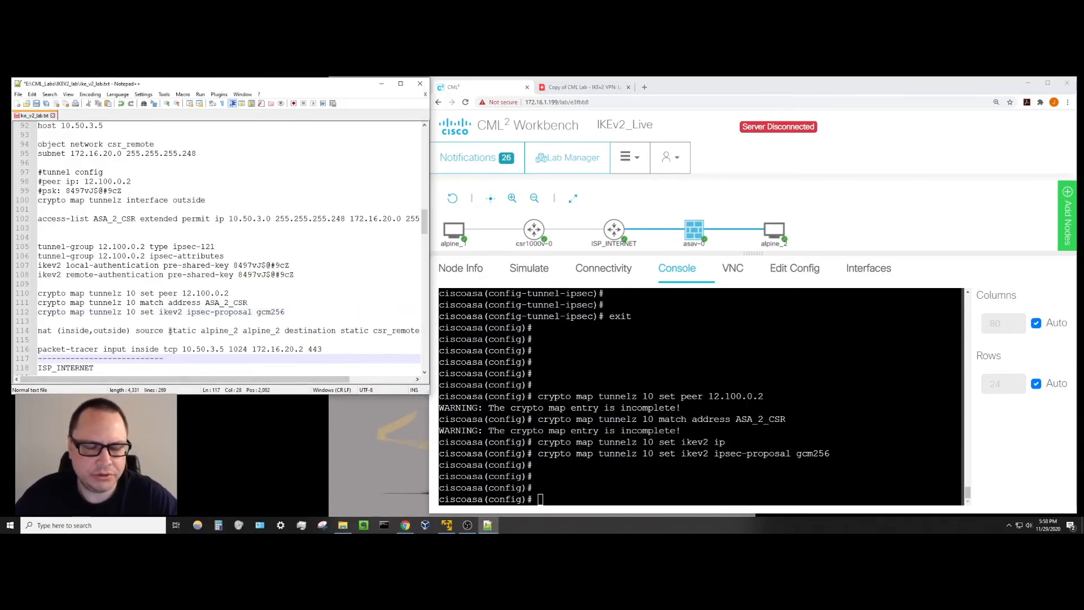
mouse_move(772, 233)
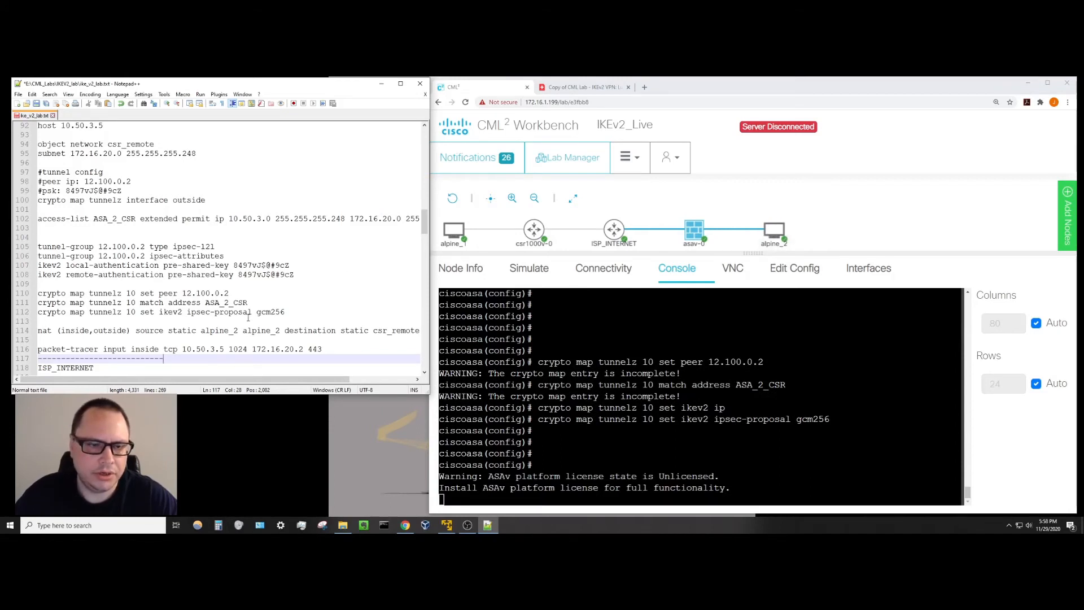
scroll(159, 181, up, 1)
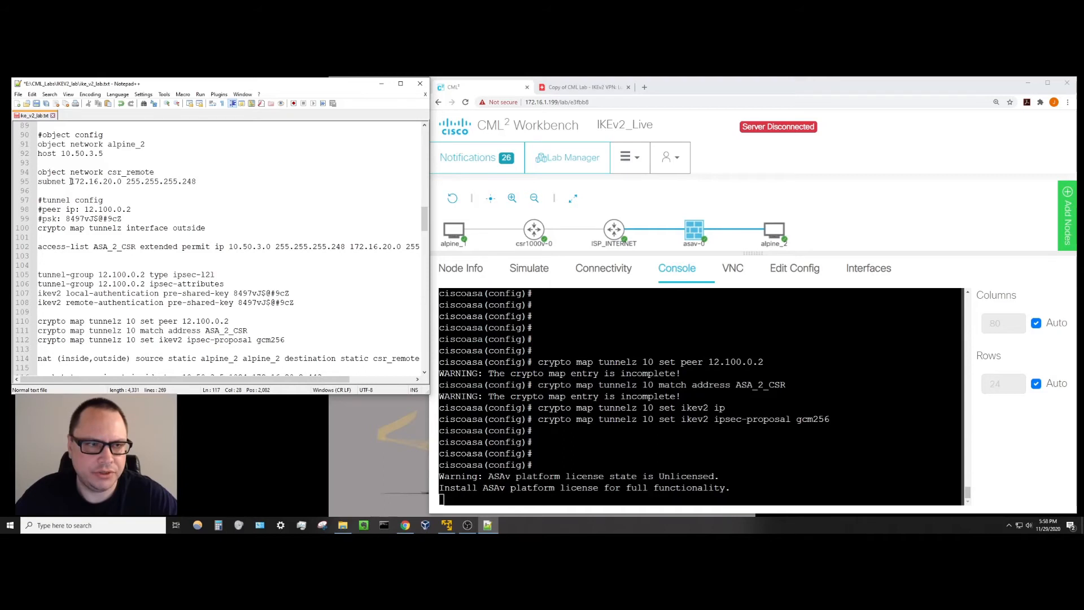
drag(70, 181, 195, 179)
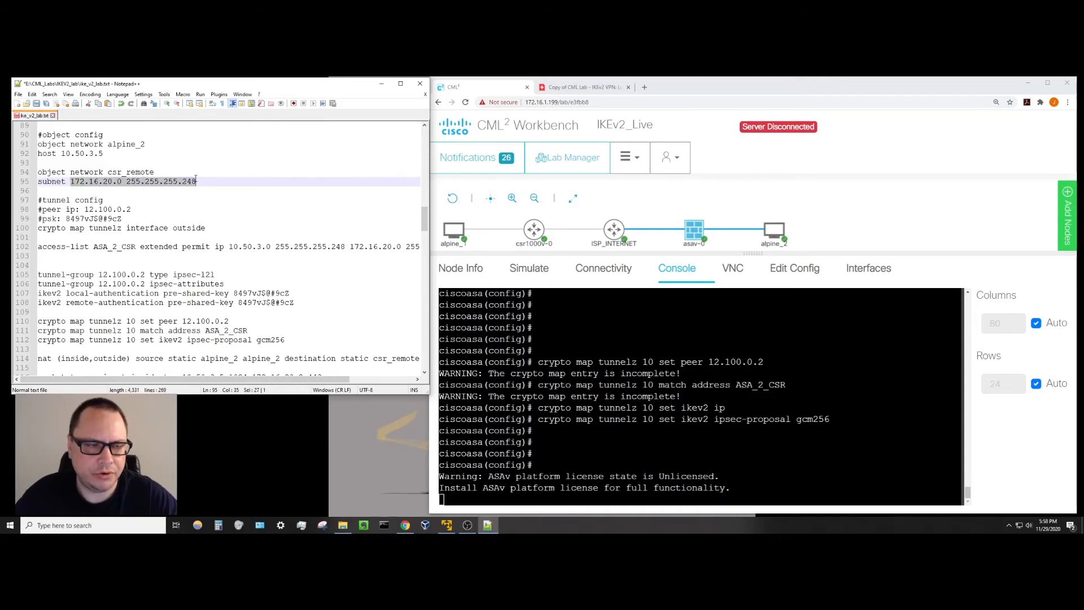
click(150, 181)
double_click(154, 172)
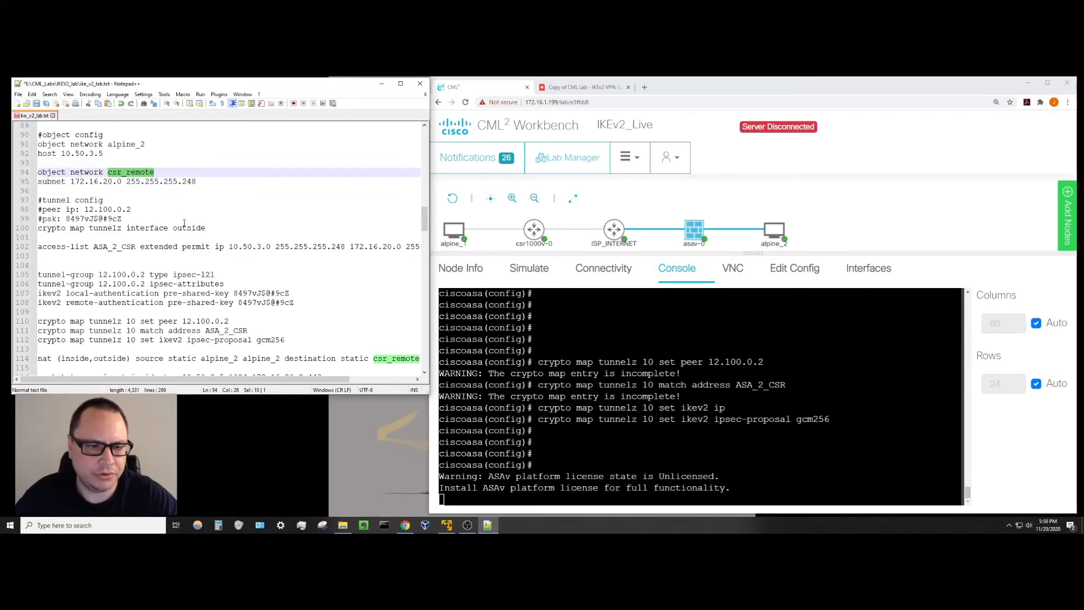
scroll(185, 223, down, 1)
click(171, 341)
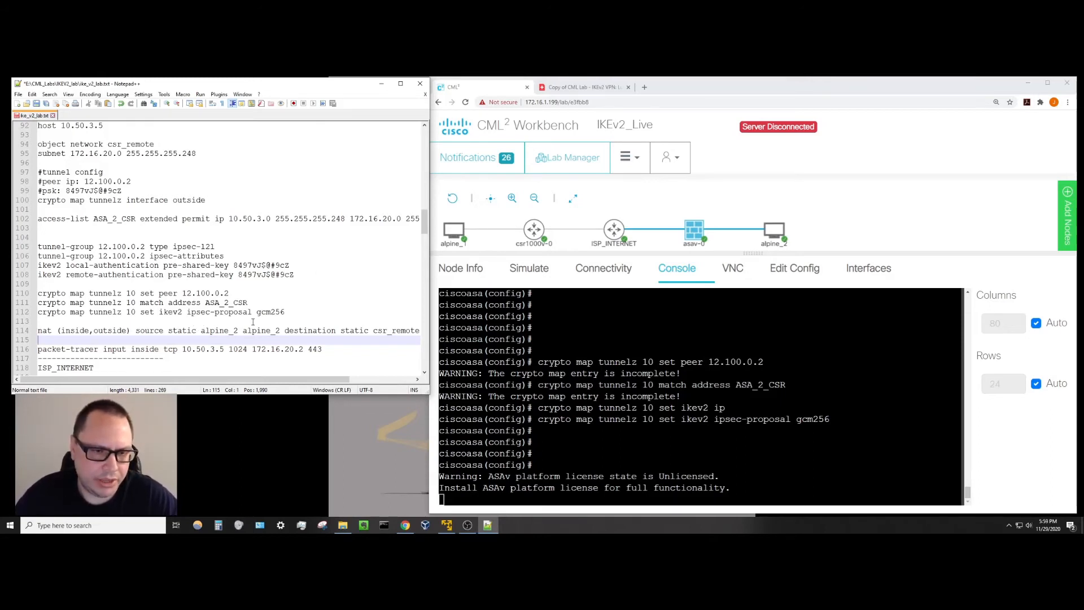
click(693, 236)
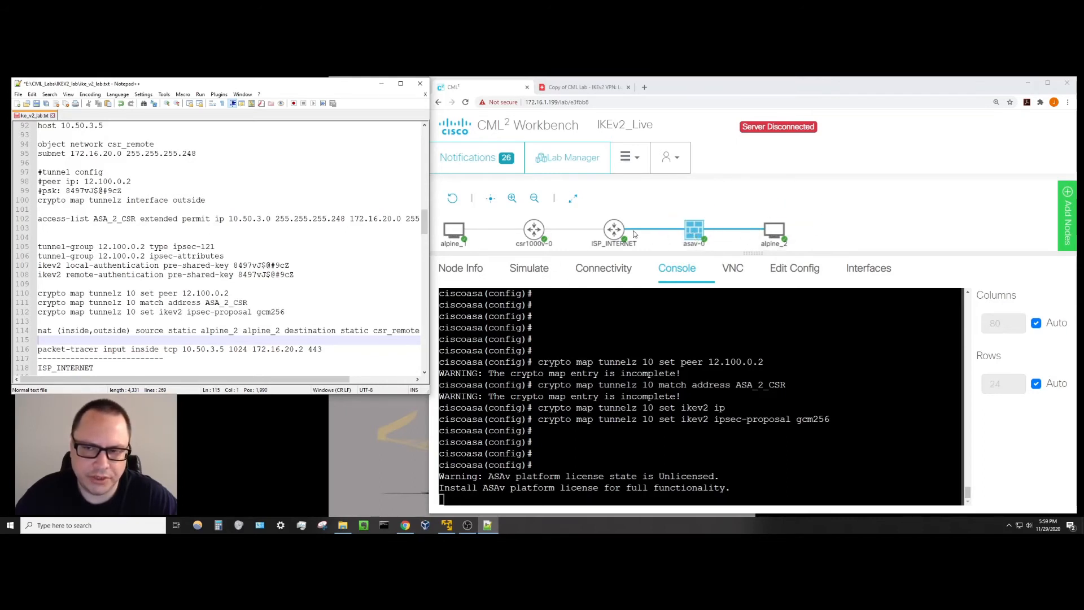
mouse_move(682, 234)
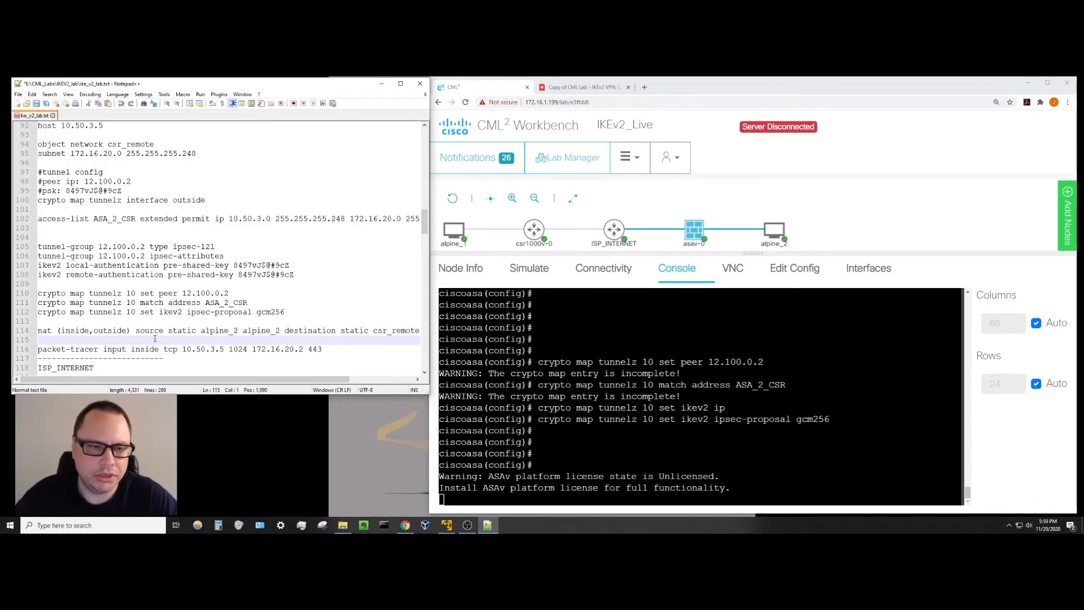
In the ASA console, enter 'nat (inside,outside) source static alpine_2 alpine_2 destination static csr_remote csr_remote'.
click(443, 500)
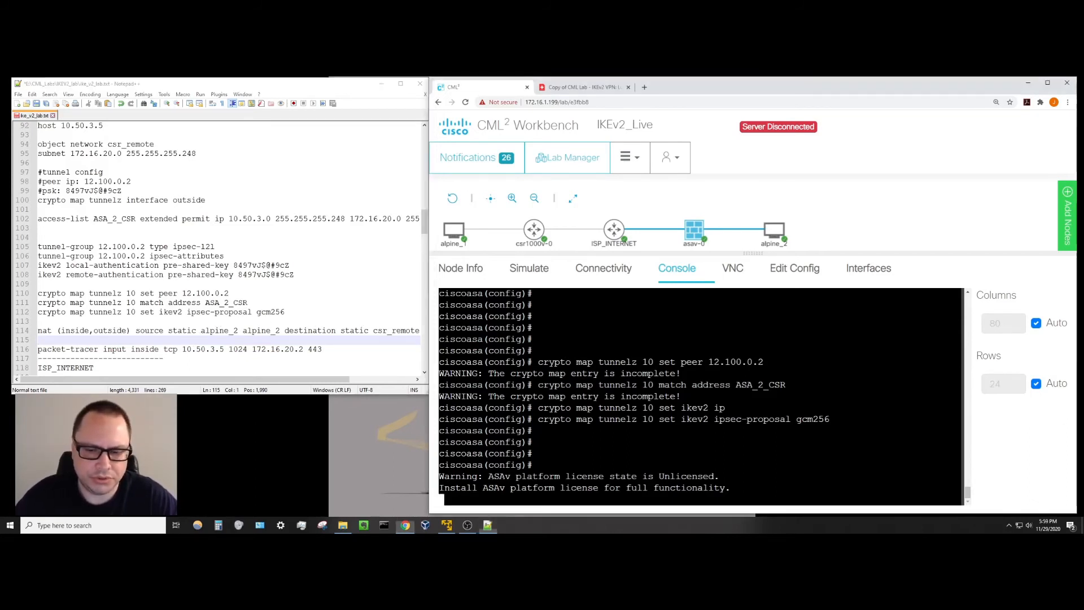
key(Return)
key(Return)
key(Return)
key(Return)
key(Return)
key(Return)
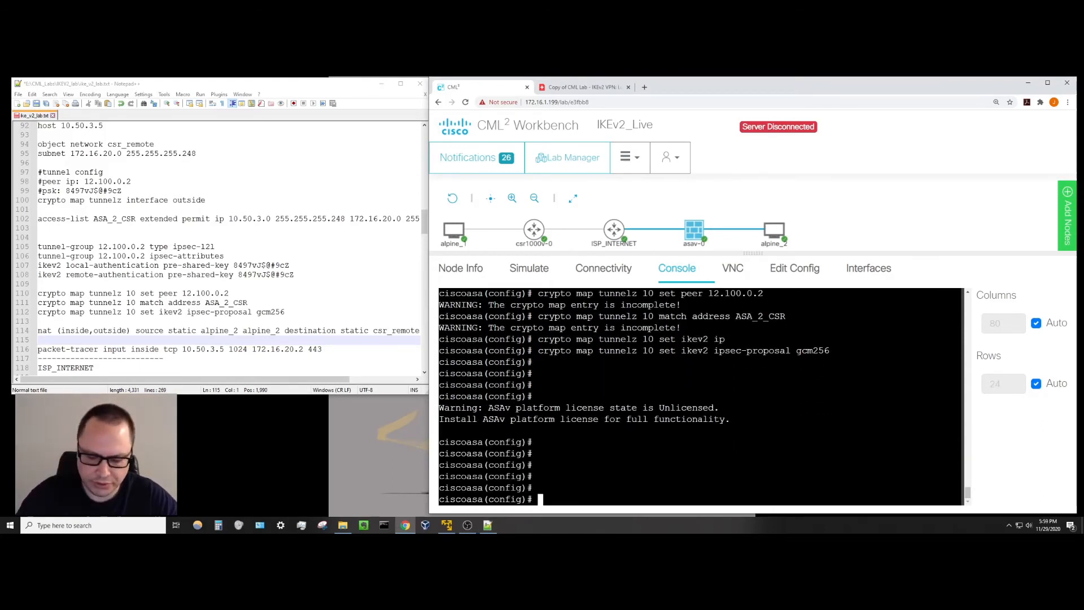
key(Return)
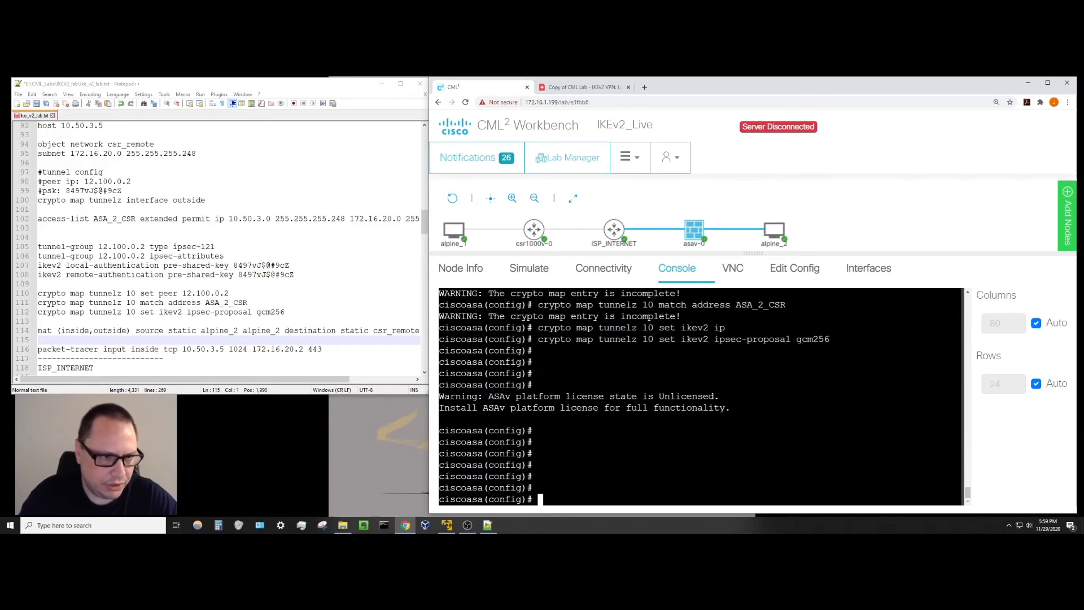
text(n)
text(at)
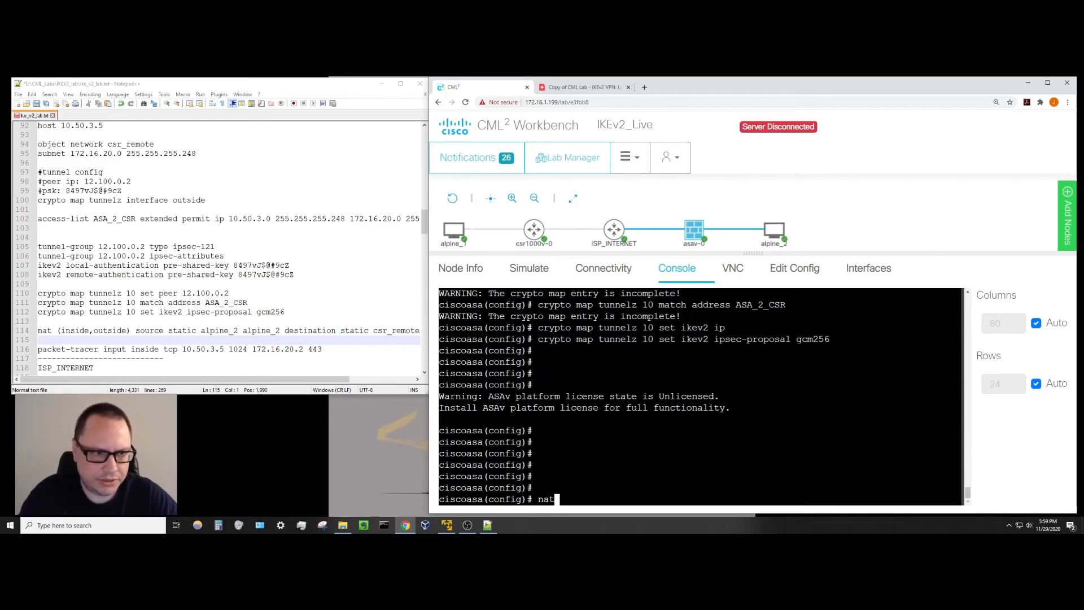
text( (inside)
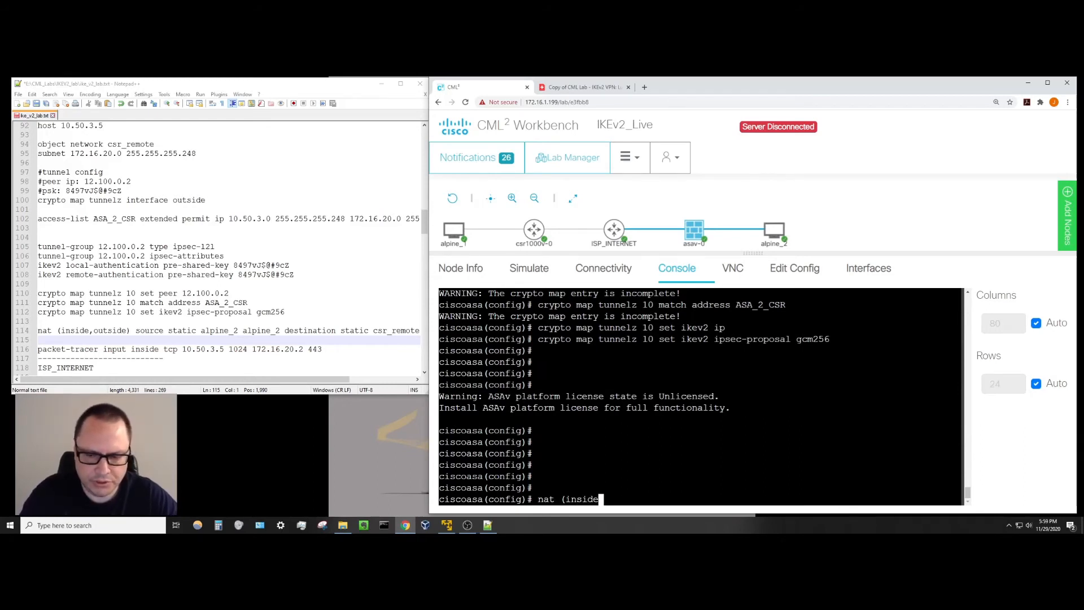
text(,outside))
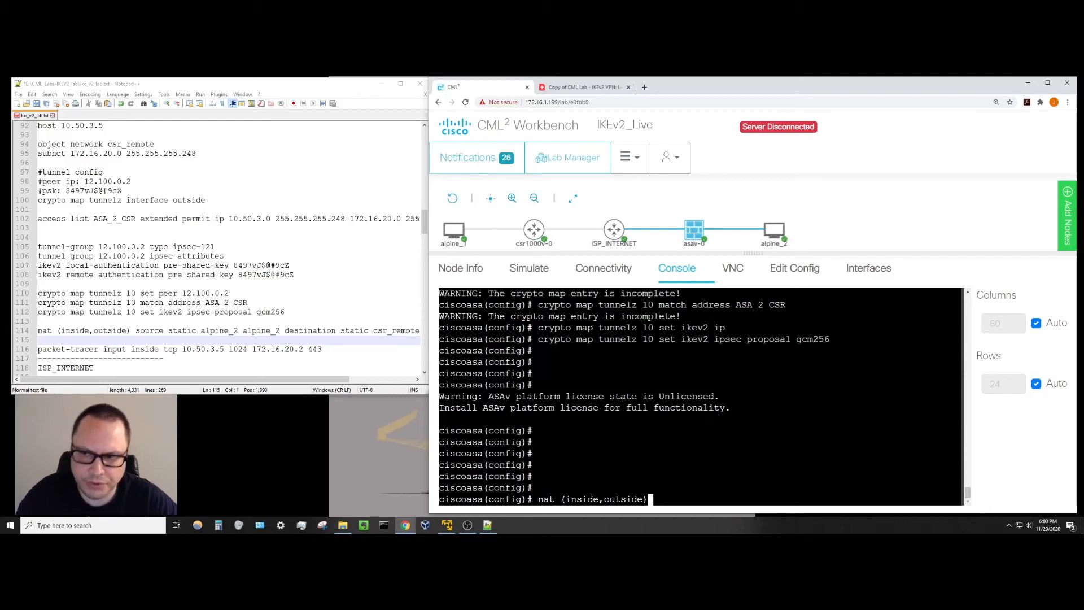
mouse_move(771, 240)
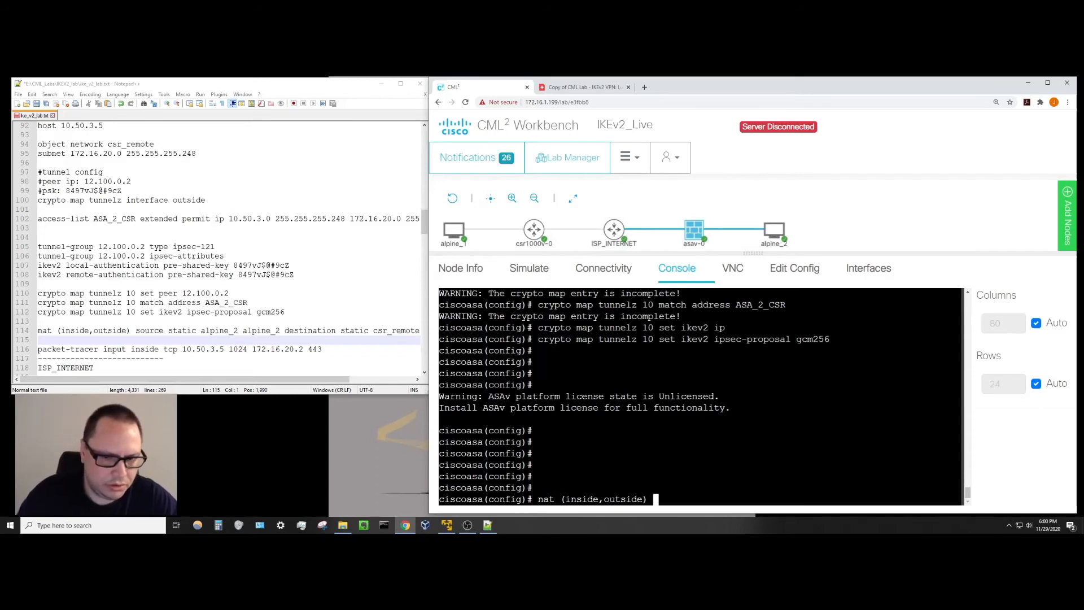
text(source)
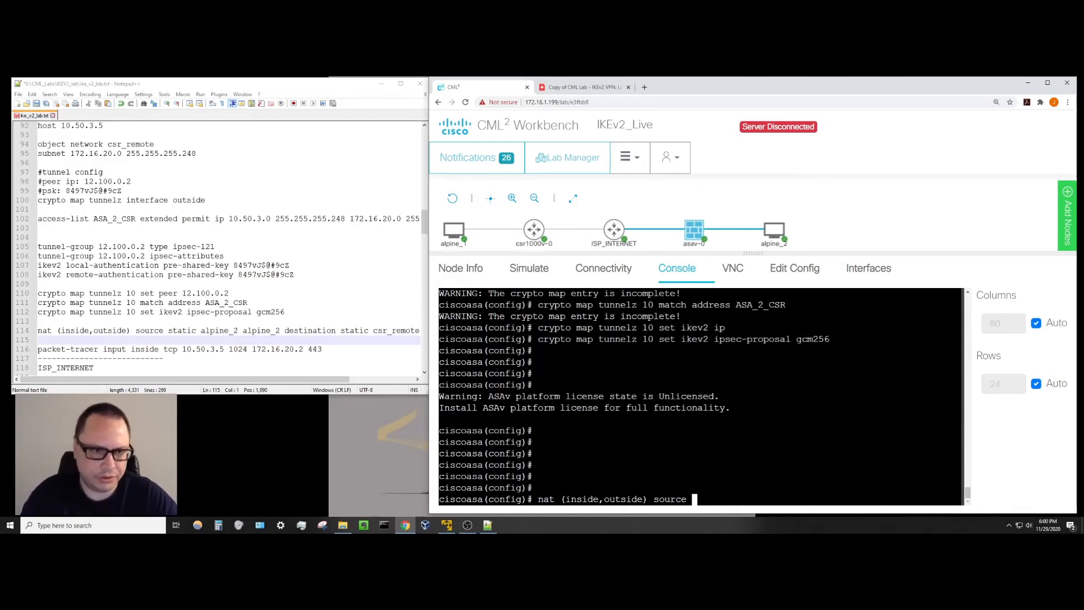
text( static ap)
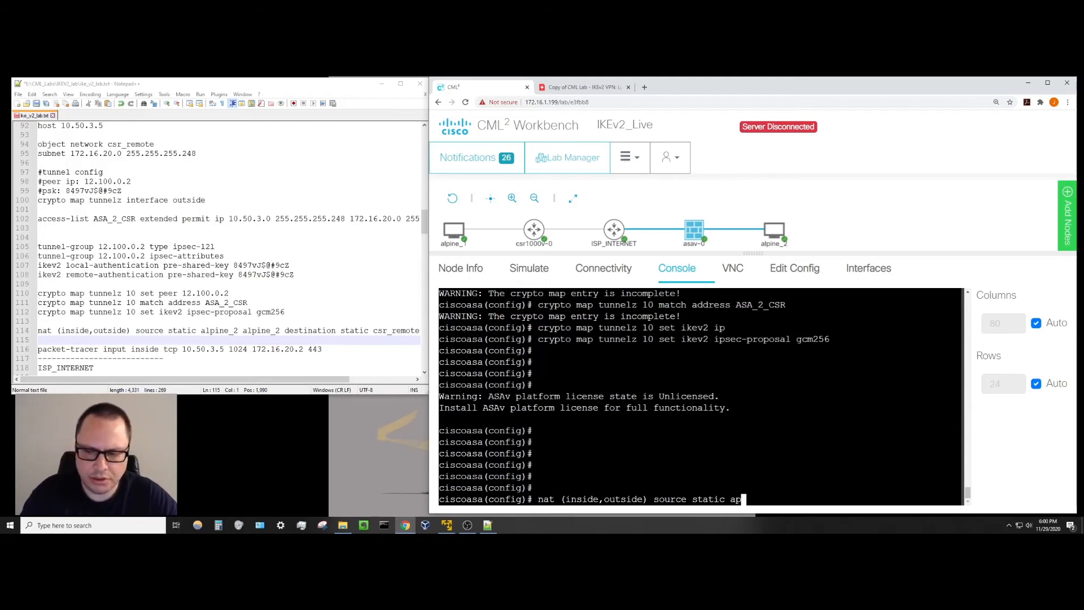
key(BackSpace)
text(lpine_2 )
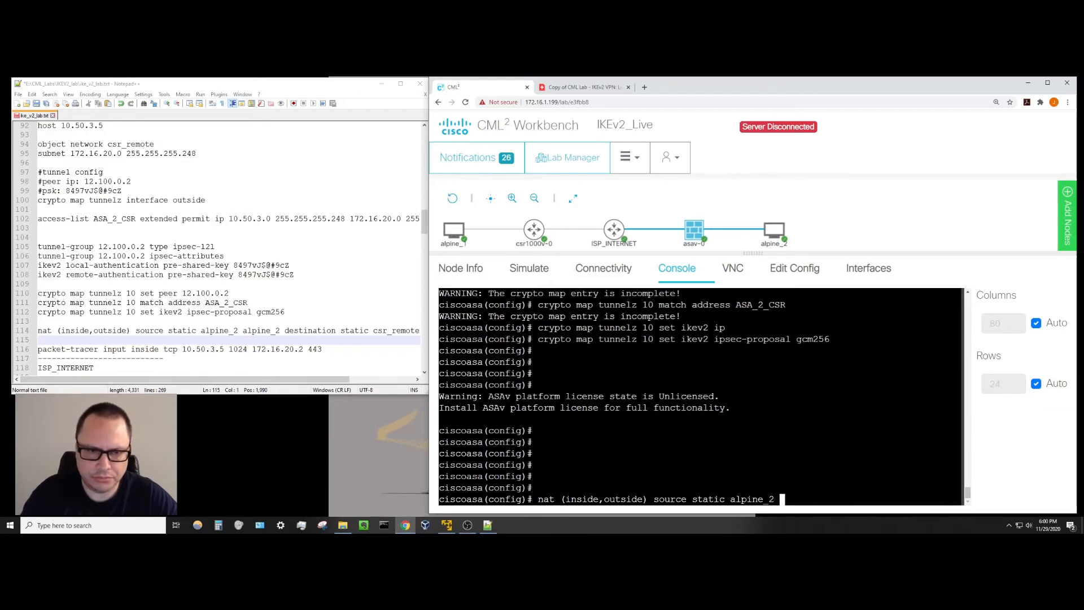
text(alpine)
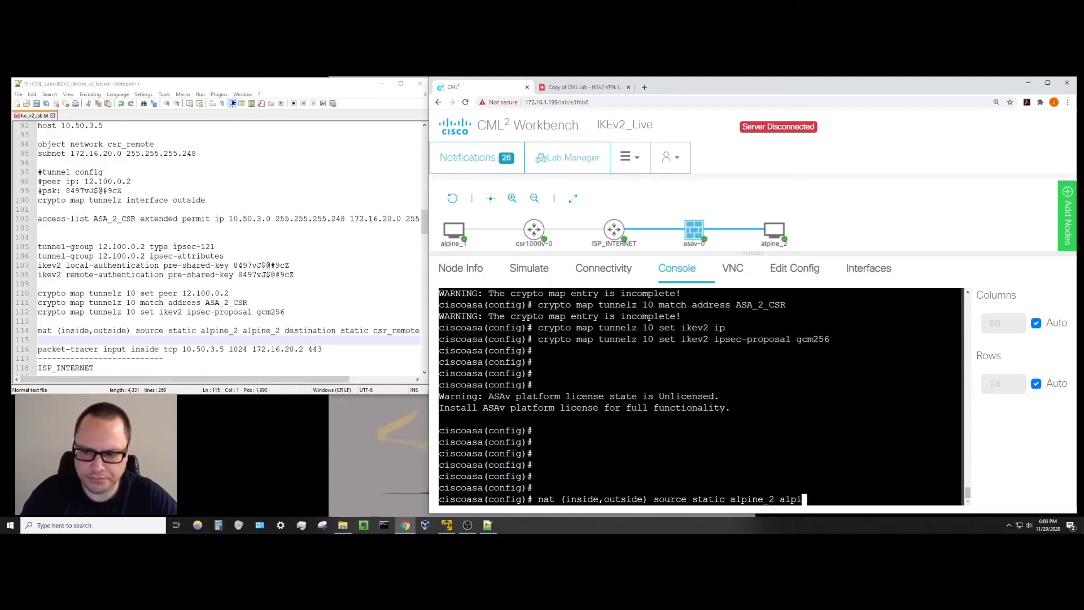
text(_2)
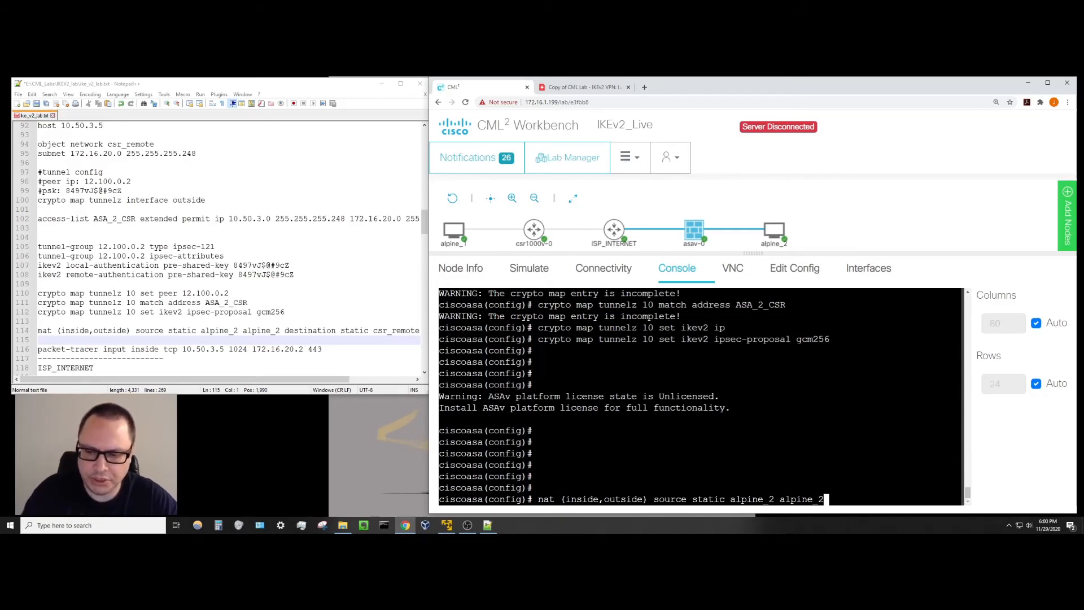
text($desti)
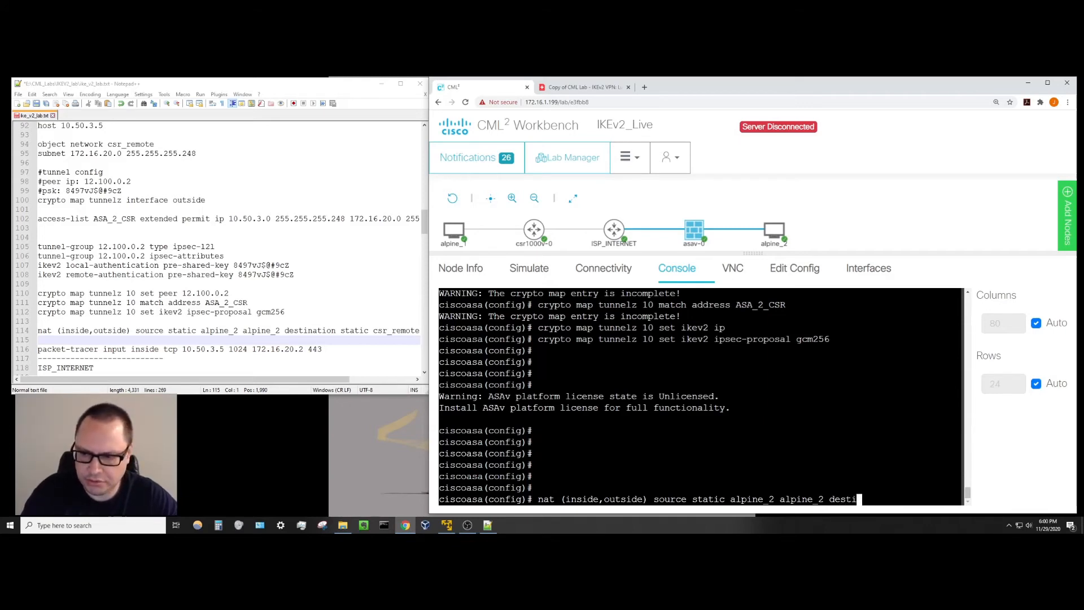
text(nation static)
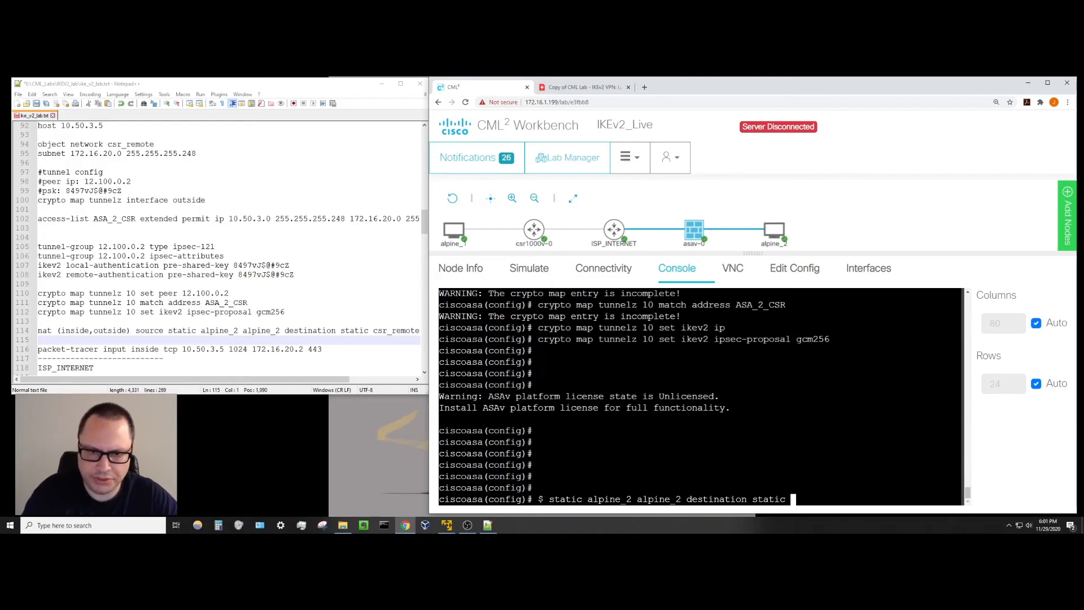
text( csr)
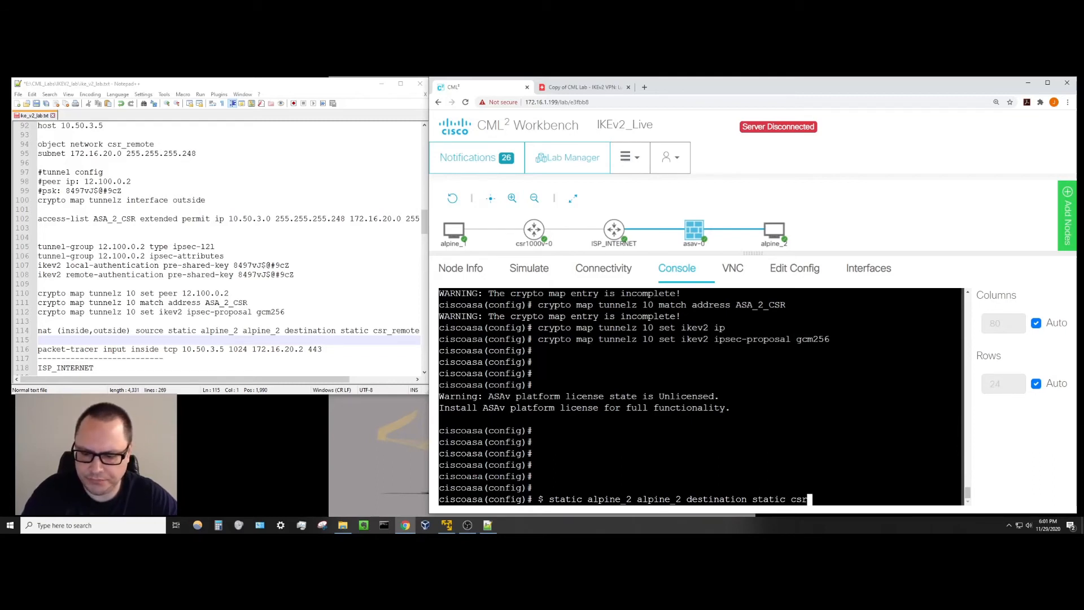
text(_remote)
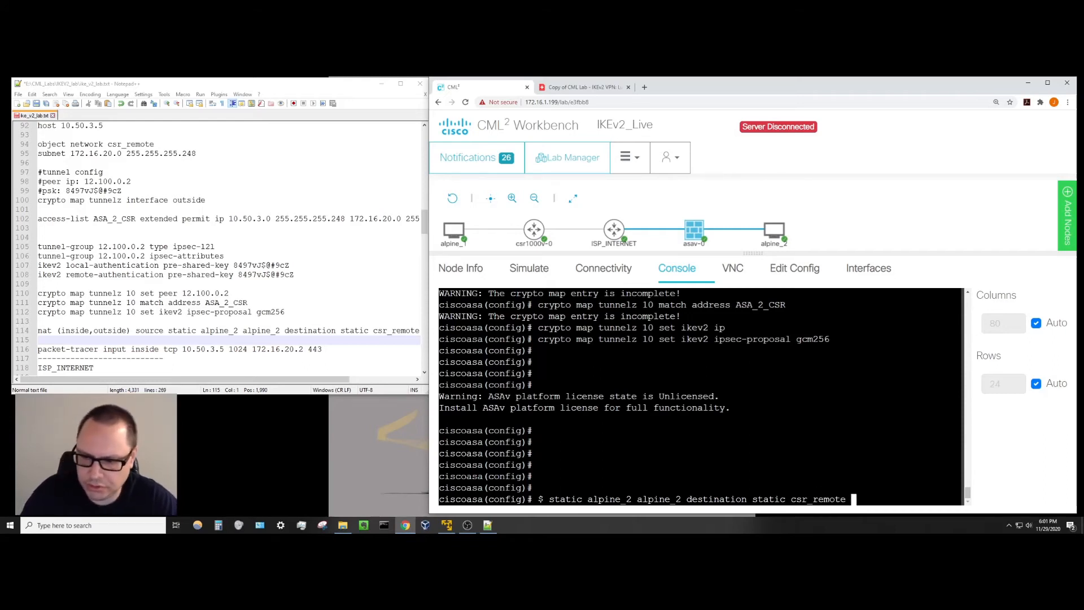
text( csr)
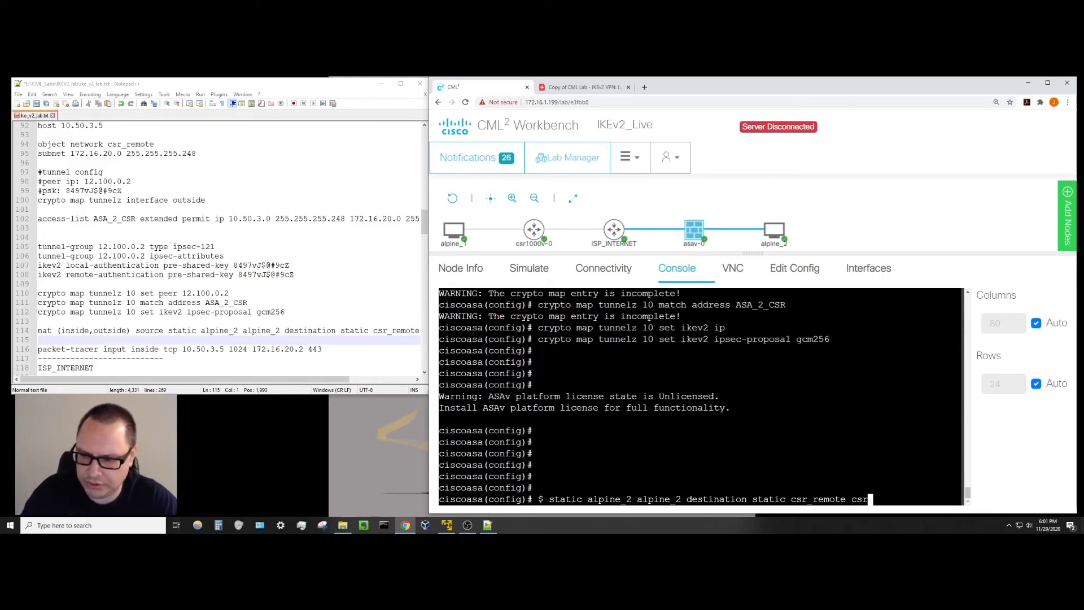
text(_rem)
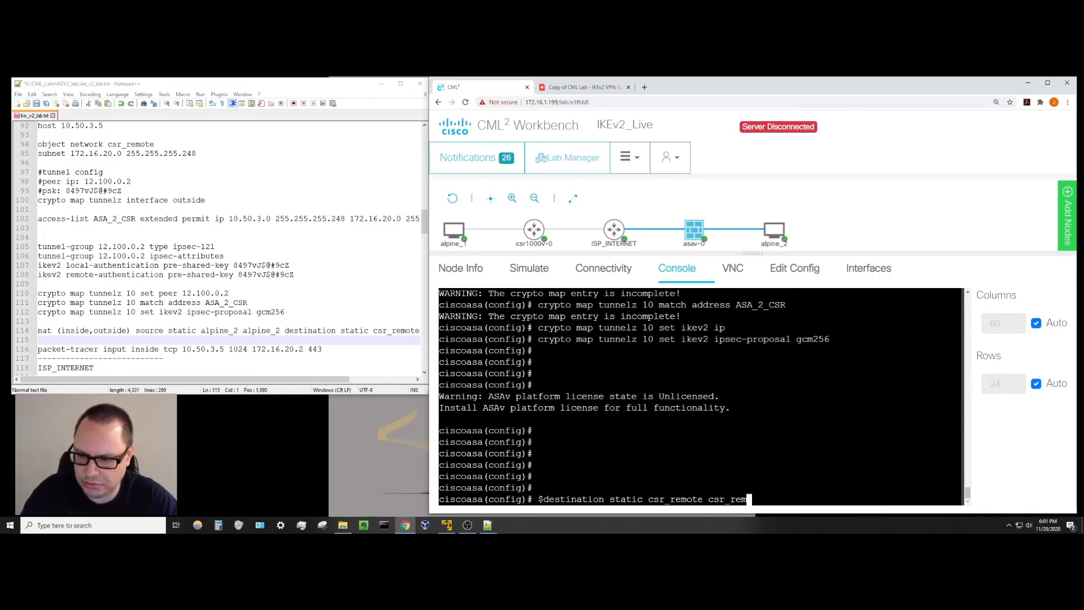
text(ote)
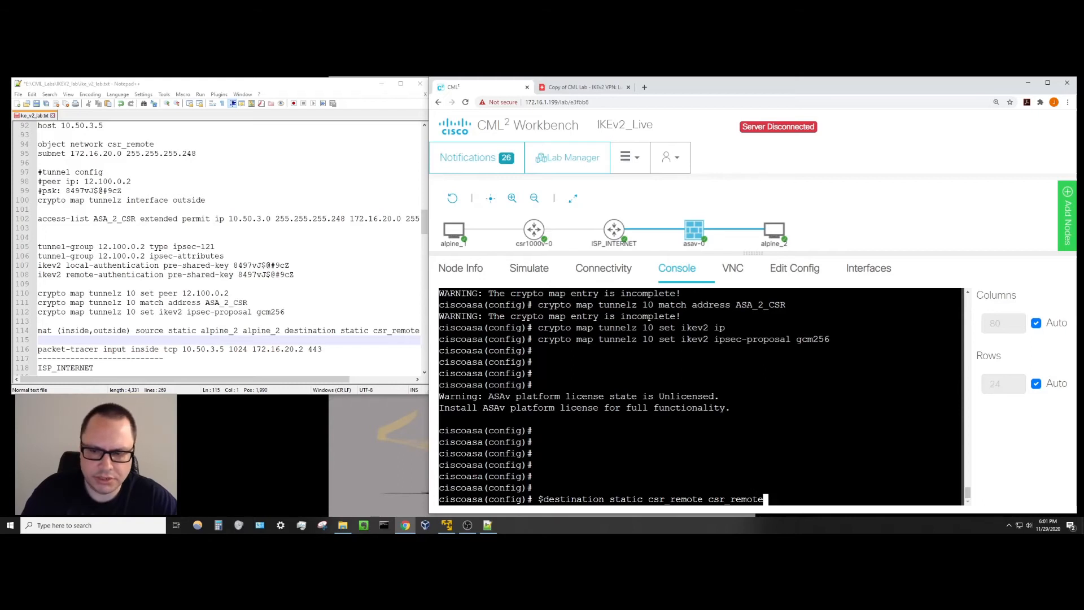
key(Return)
key(Return)
key(Return)
key(Return)
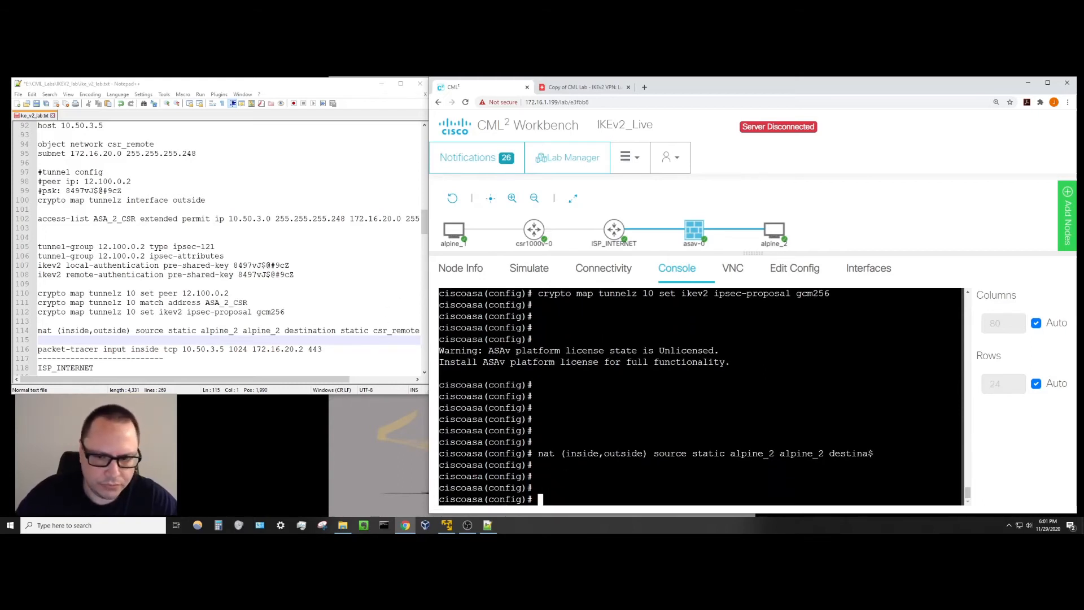
click(337, 310)
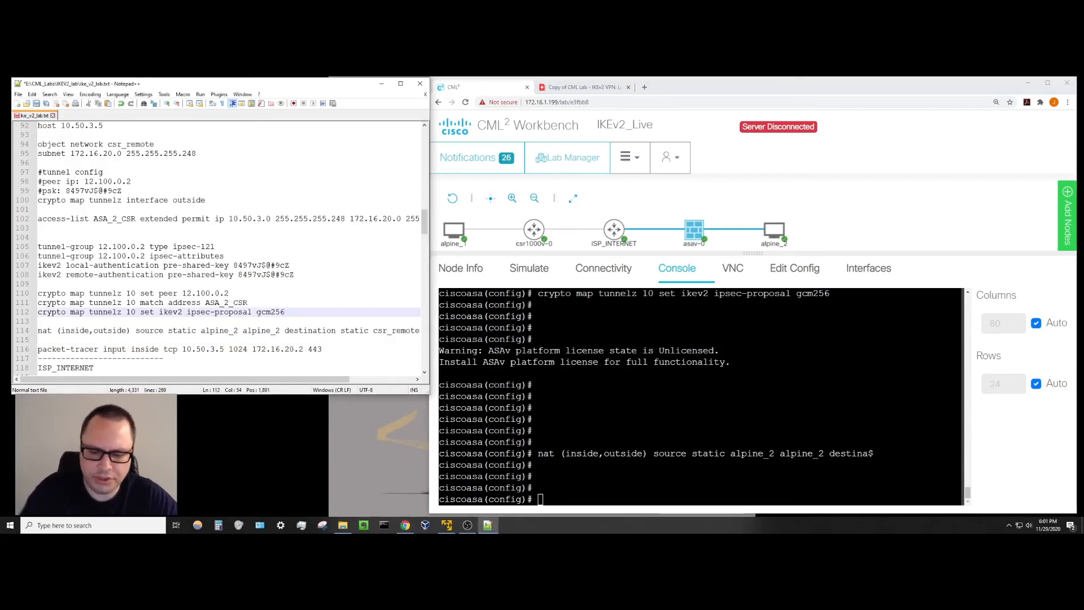
Remove the stray characters accidentally added to line 112 of the notes.
text(exi)
key(BackSpace)
key(BackSpace)
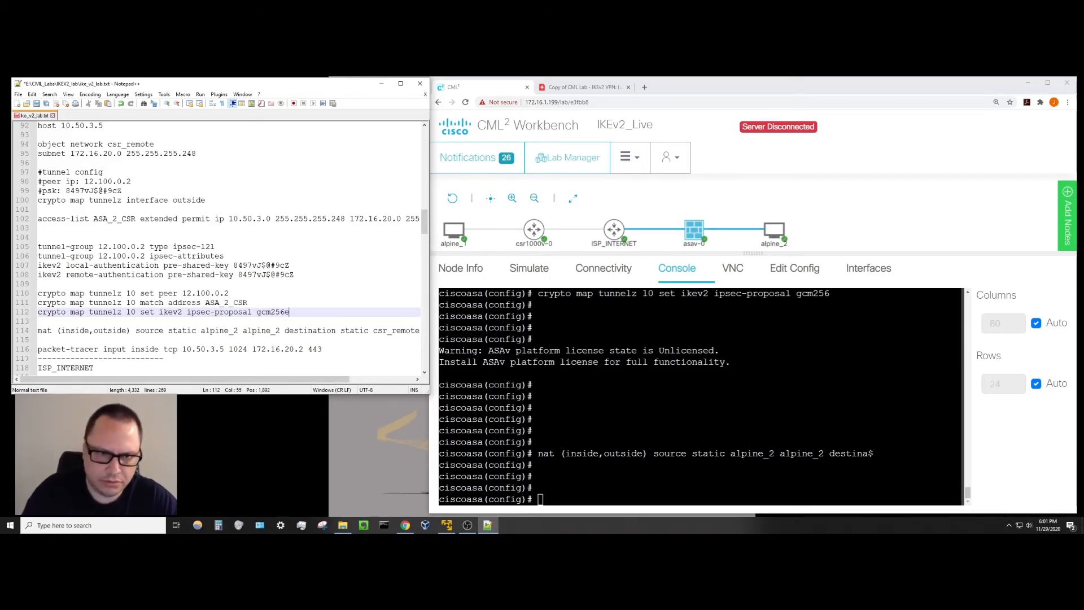
key(BackSpace)
Exit config mode, save the ASA configuration with wr mem, and bring up the csr1000v-0 console.
key(alt+Tab)
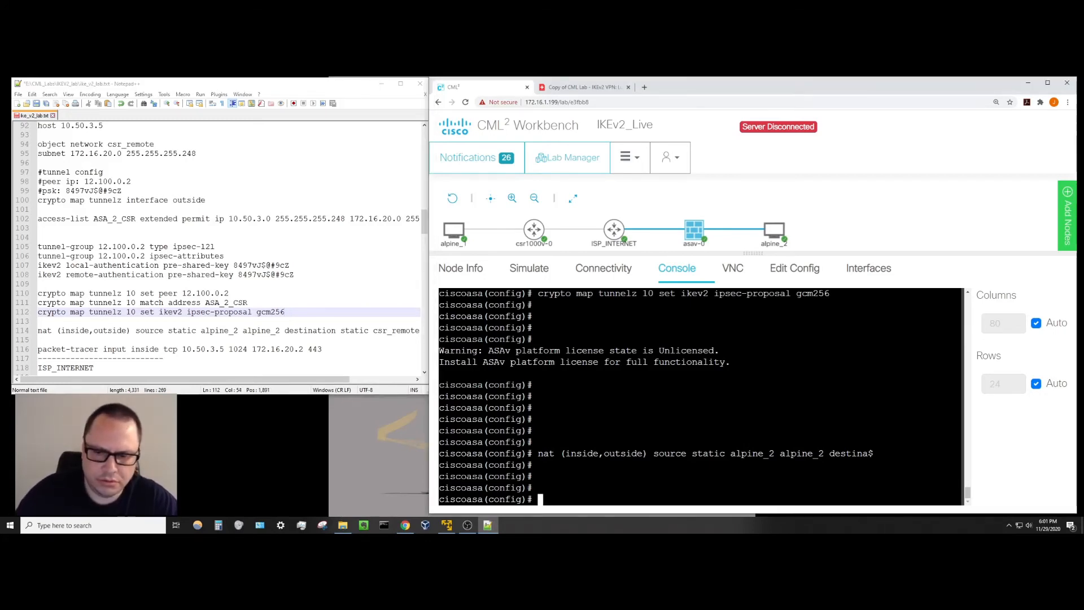
text(exit)
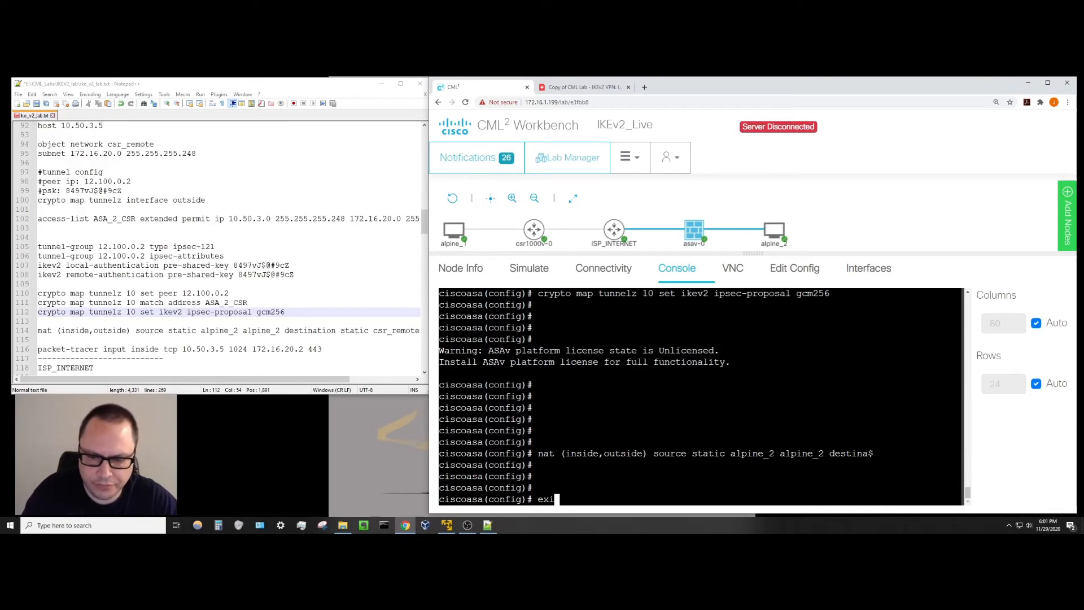
key(Return)
text(wr mem)
key(Return)
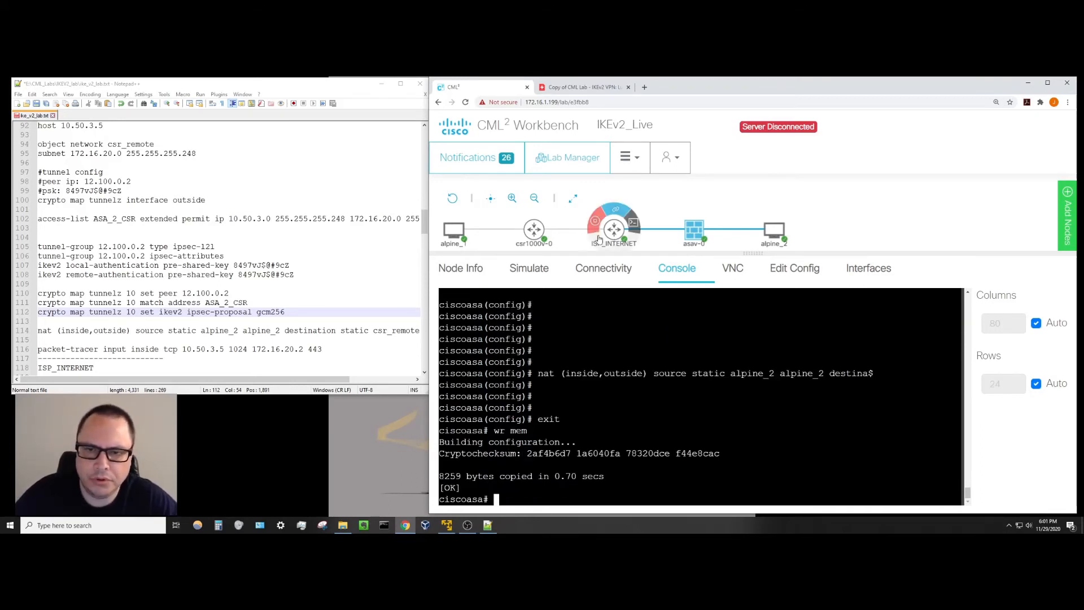
click(535, 230)
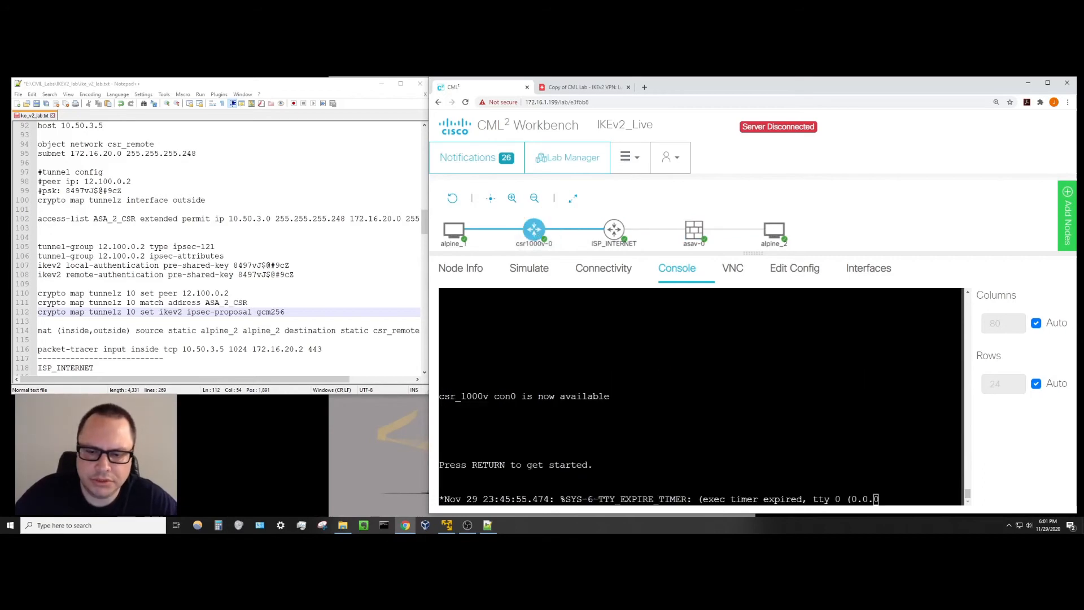
On the CSR, enter config t and define transform set gcm256 as esp-gcm 256 in tunnel mode.
key(Return)
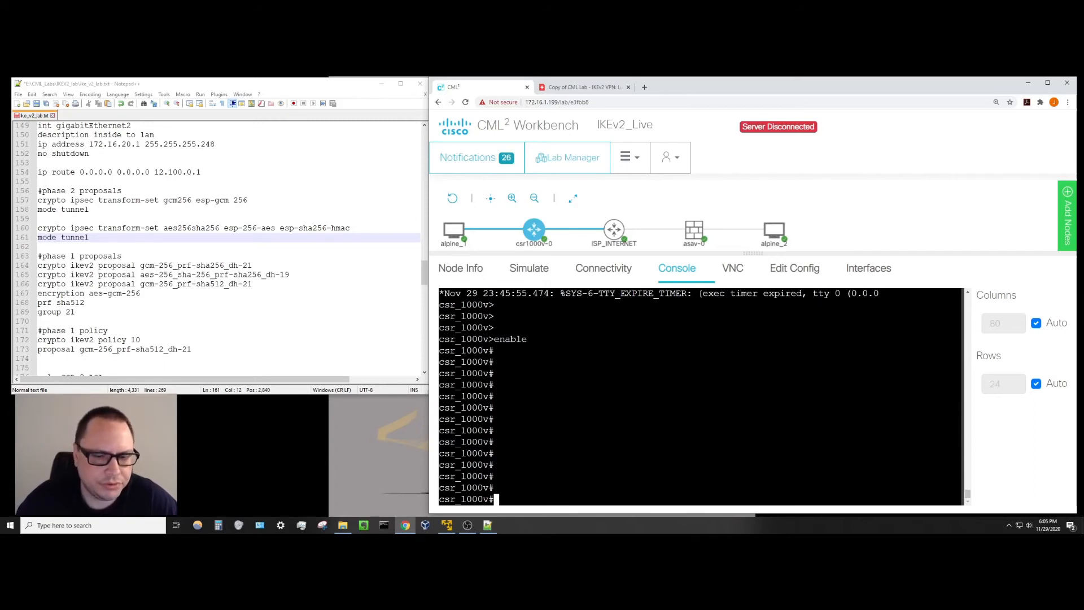
text(config t)
key(Return)
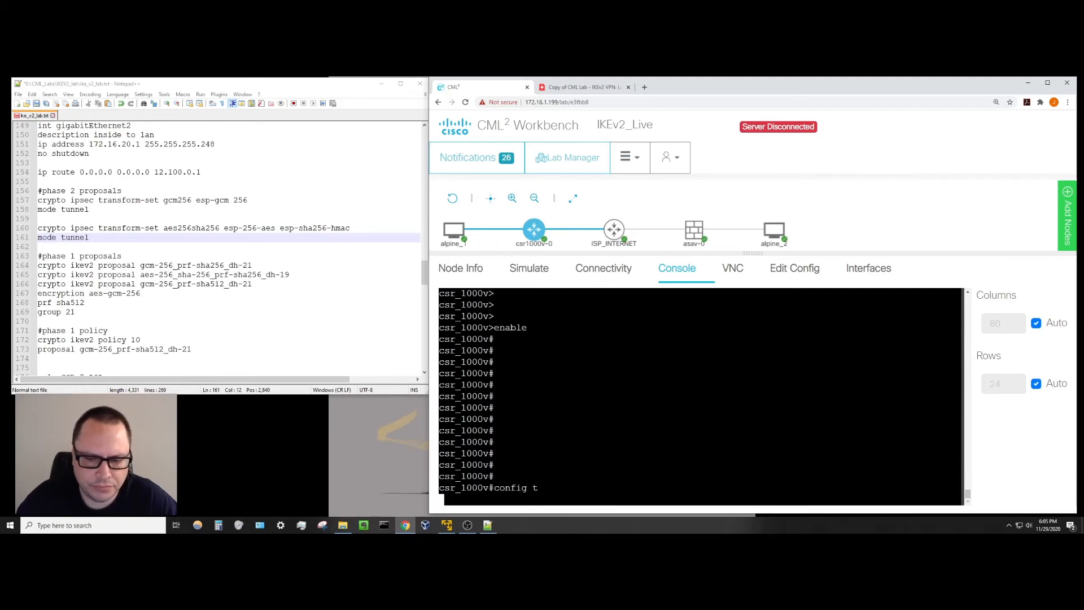
text(c)
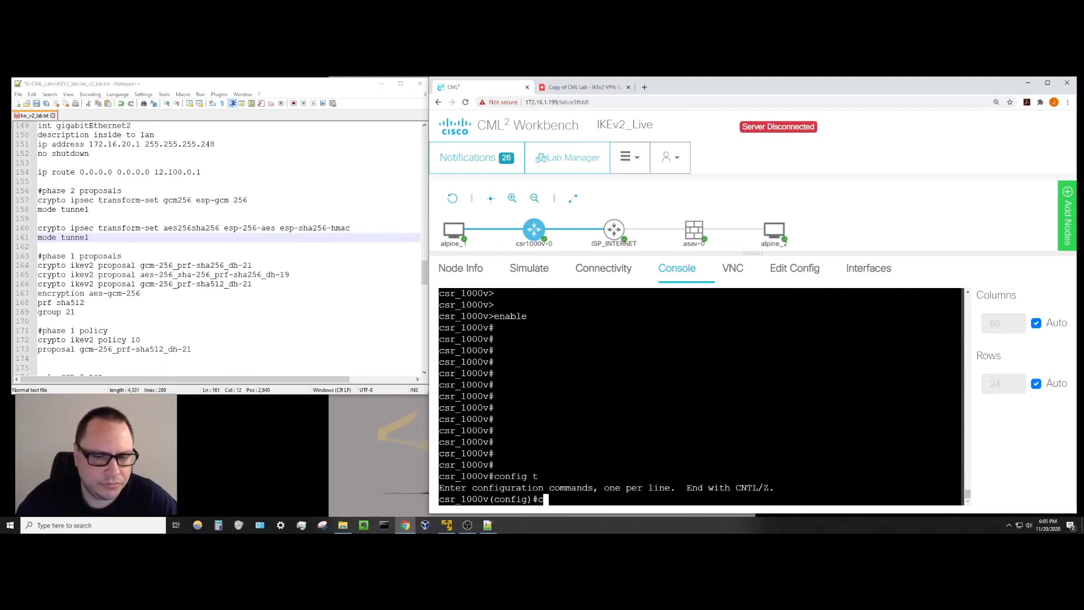
text(rypto ipsec trans)
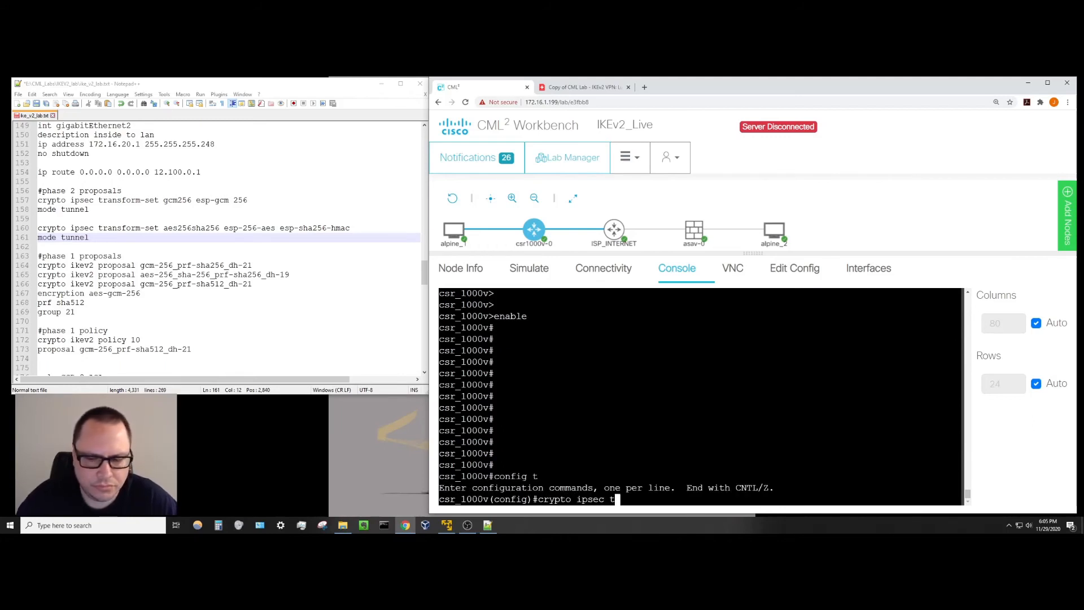
key(Tab)
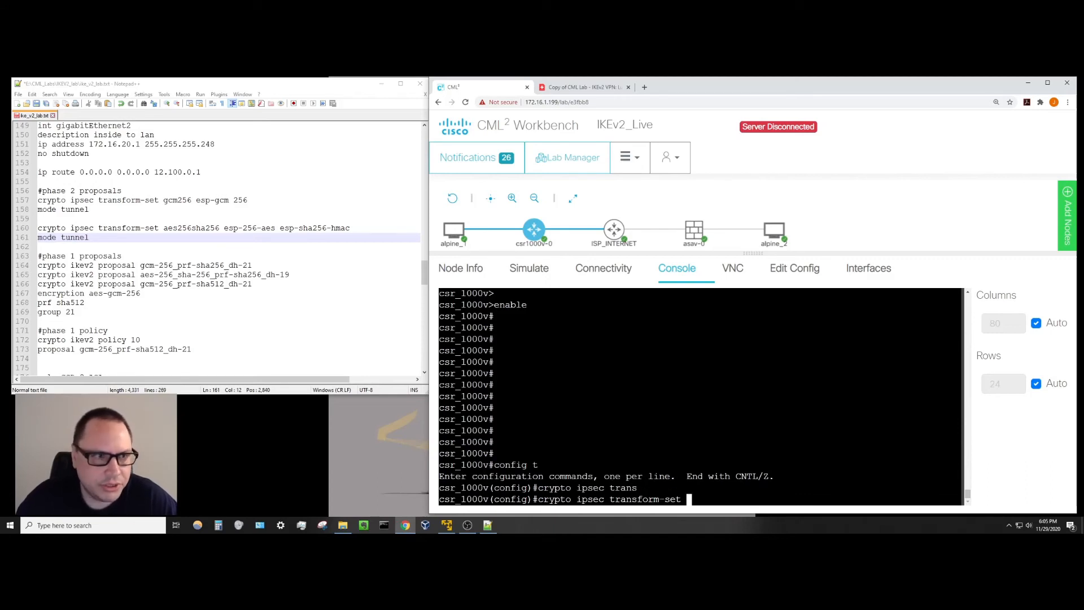
text(gcm256)
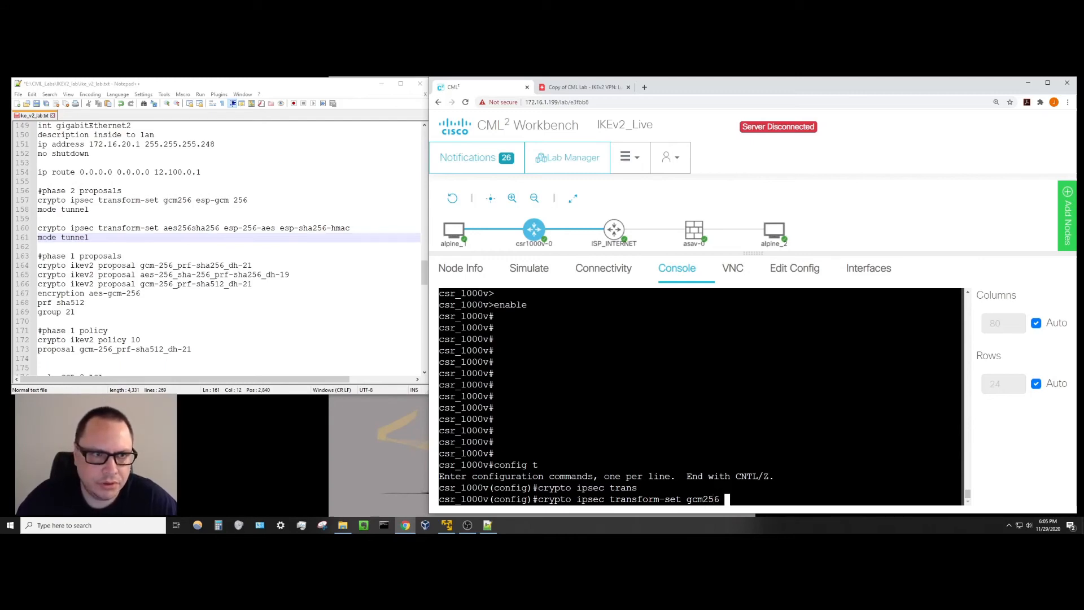
text( esp)
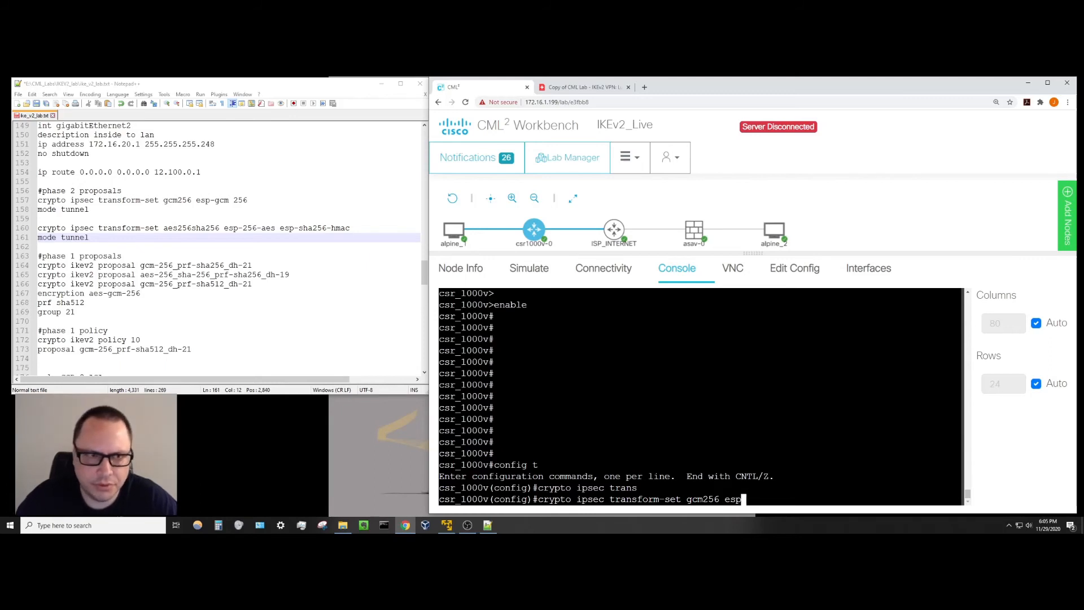
text(-gcm 256)
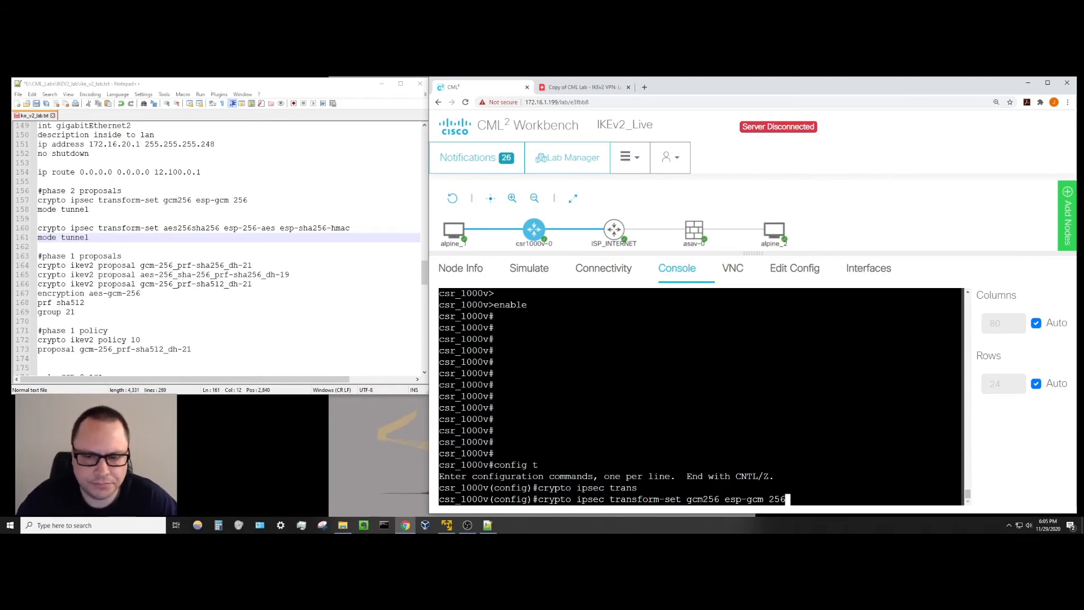
key(Return)
text(mod)
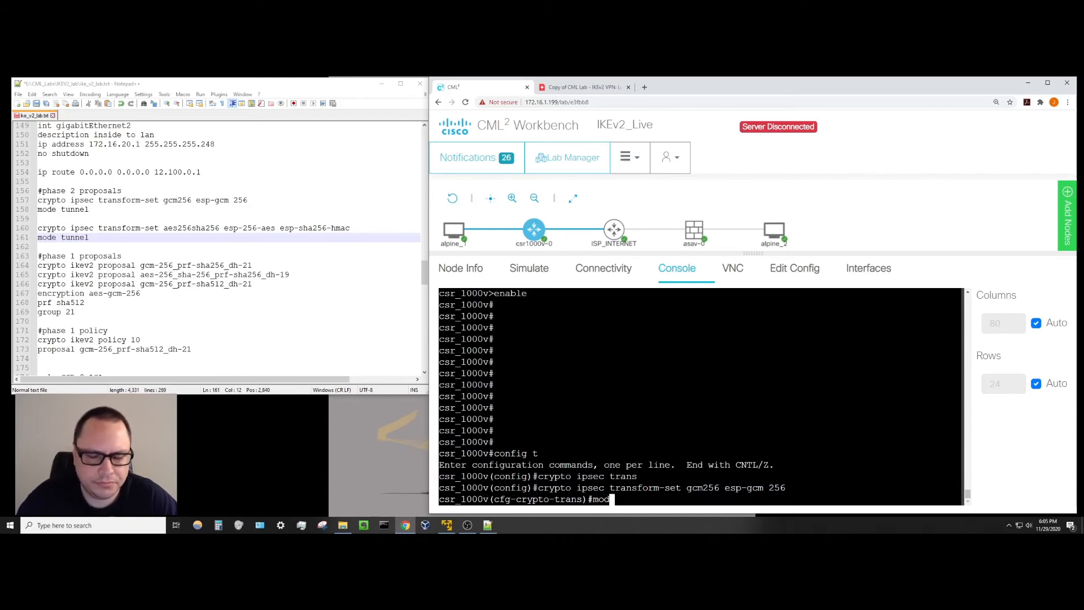
text(e tunnel)
key(Return)
key(Return)
key(Return)
key(Return)
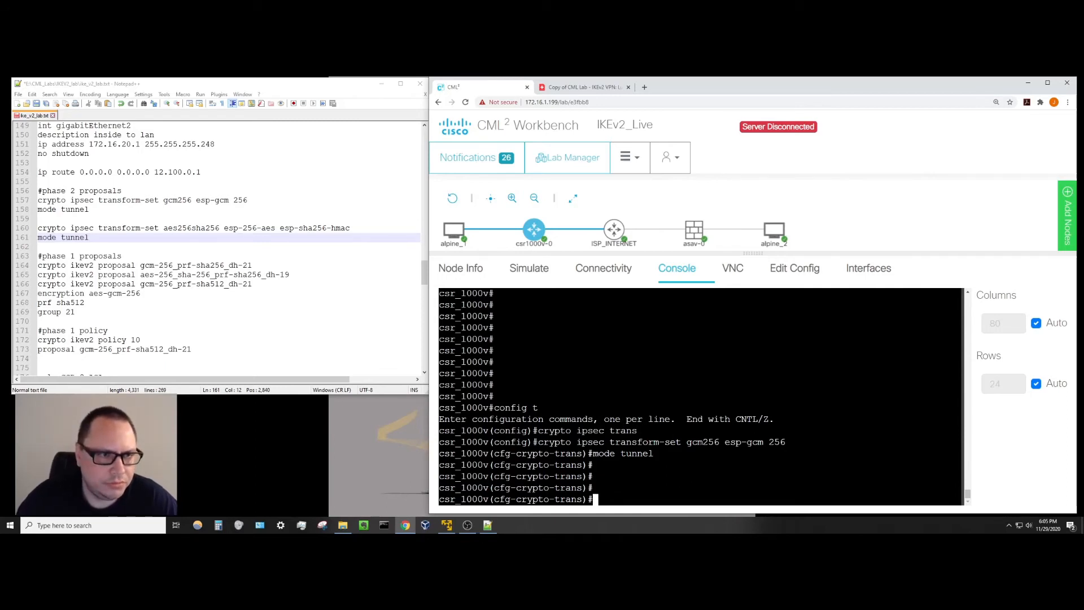
text(crytp)
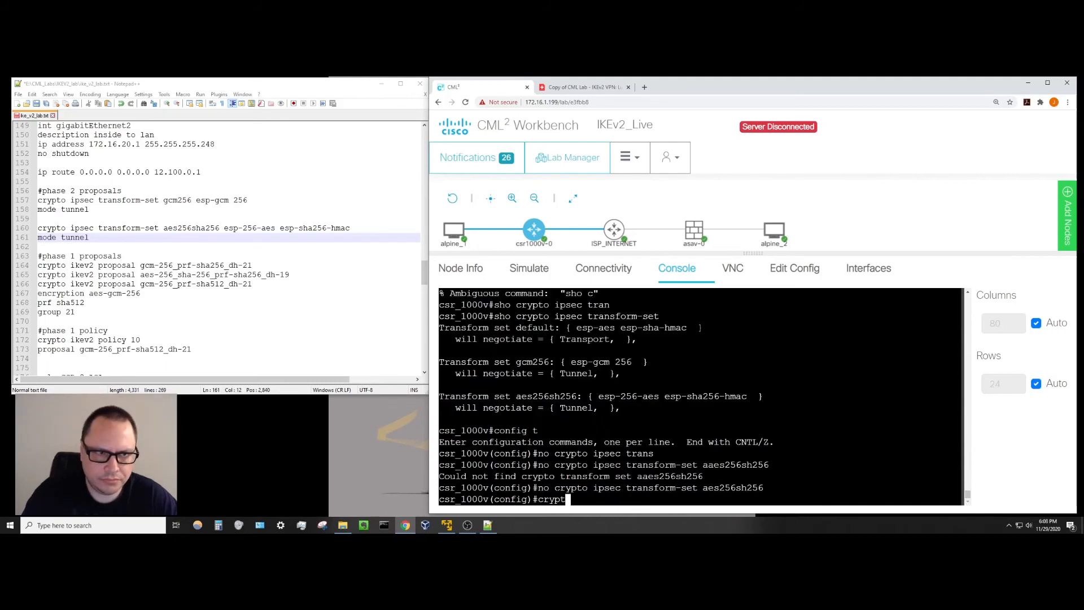
Paste the aes256sha256 transform-set line from the notes into the CSR and set it to tunnel mode.
text(o)
key(BackSpace)
key(BackSpace)
key(BackSpace)
key(BackSpace)
key(BackSpace)
key(BackSpace)
key(BackSpace)
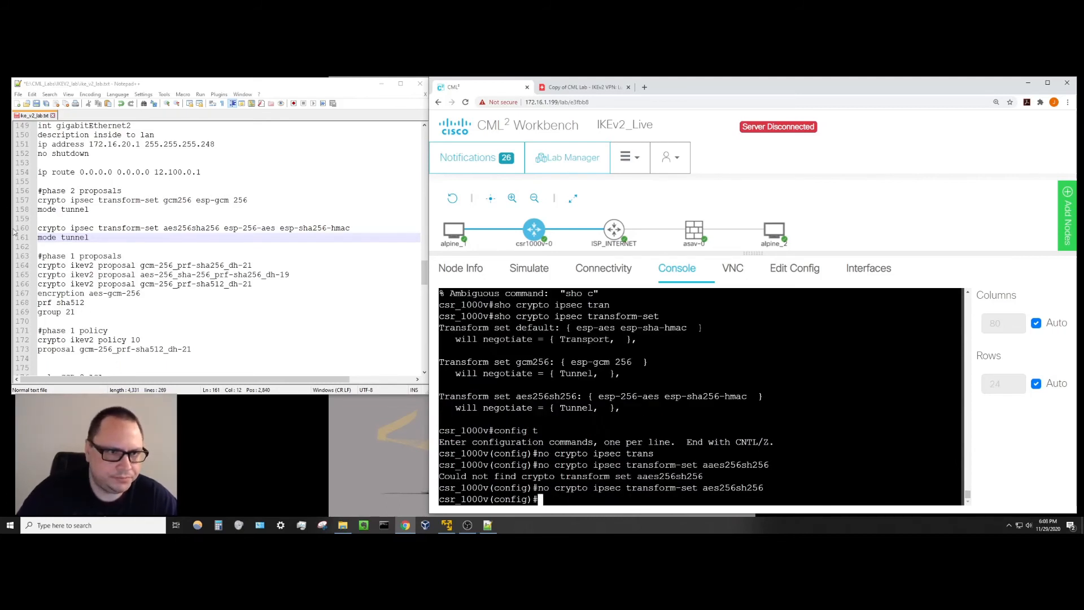
drag(38, 228, 350, 229)
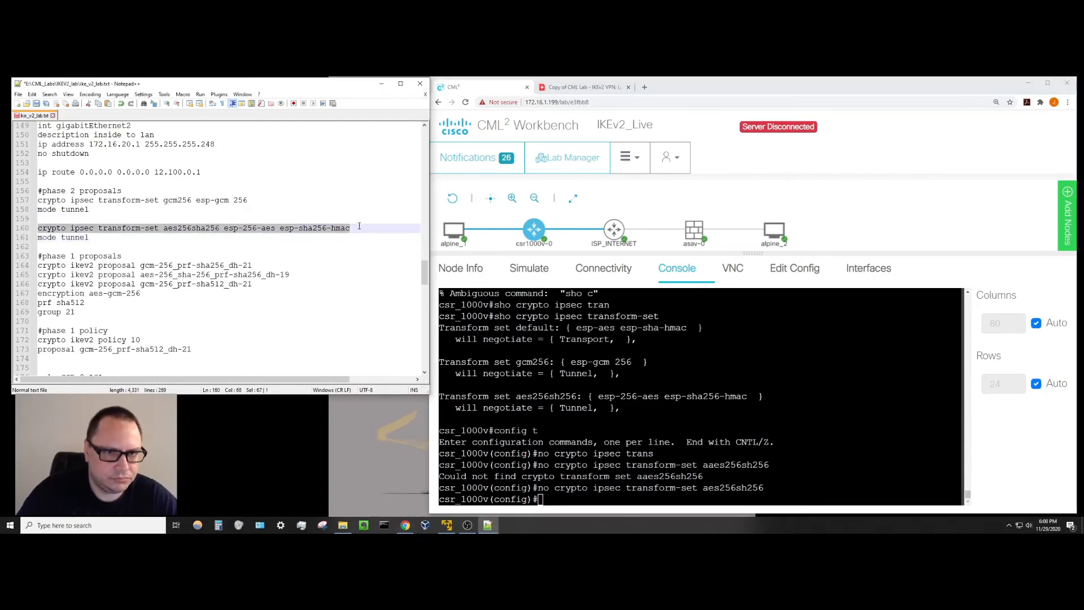
right_click(336, 229)
click(354, 243)
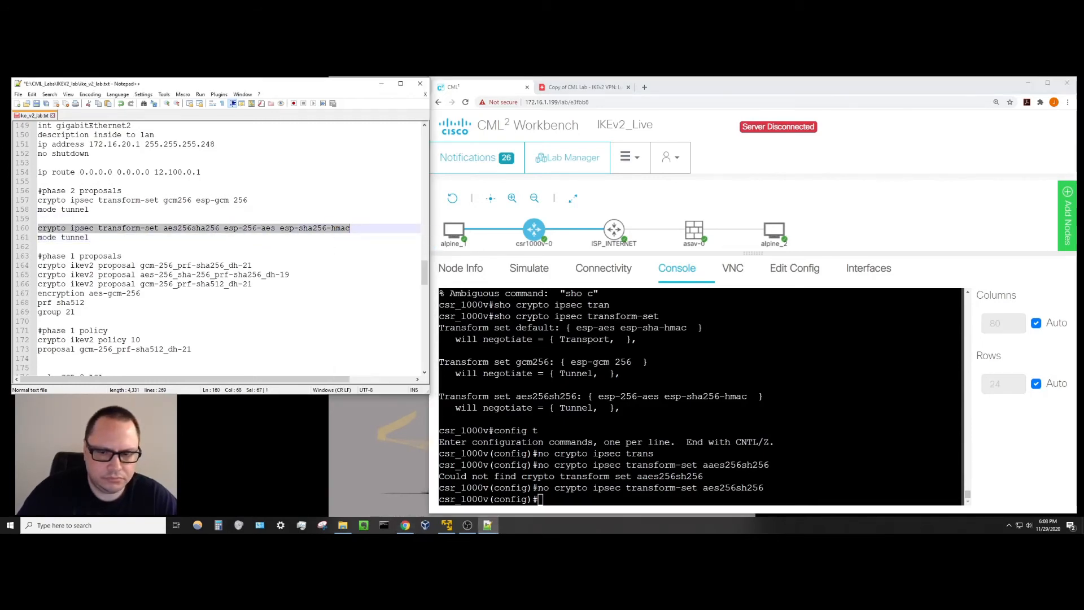
right_click(547, 501)
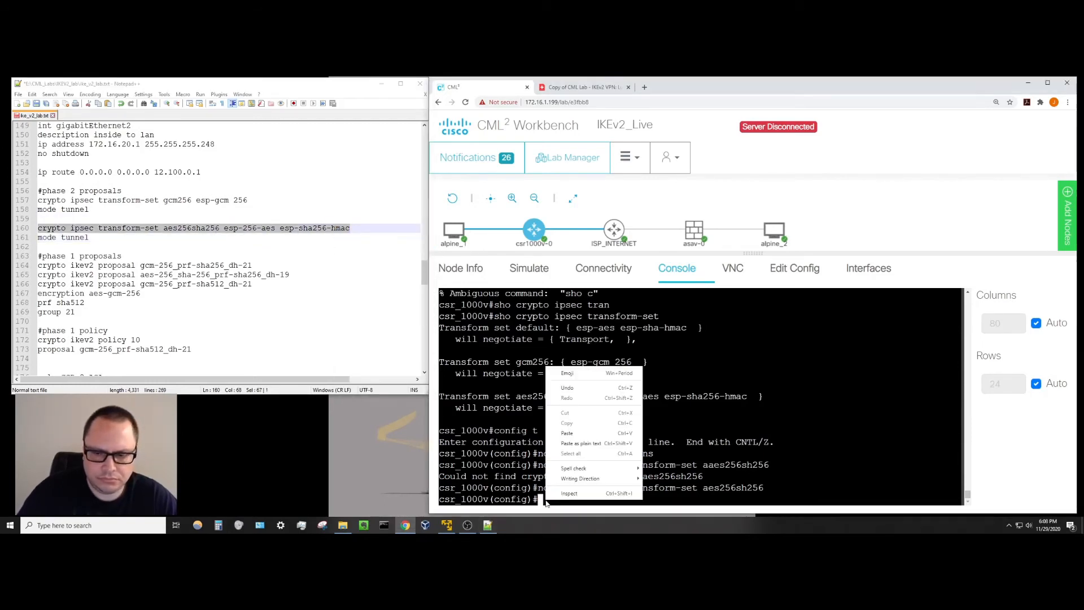
click(568, 433)
key(Return)
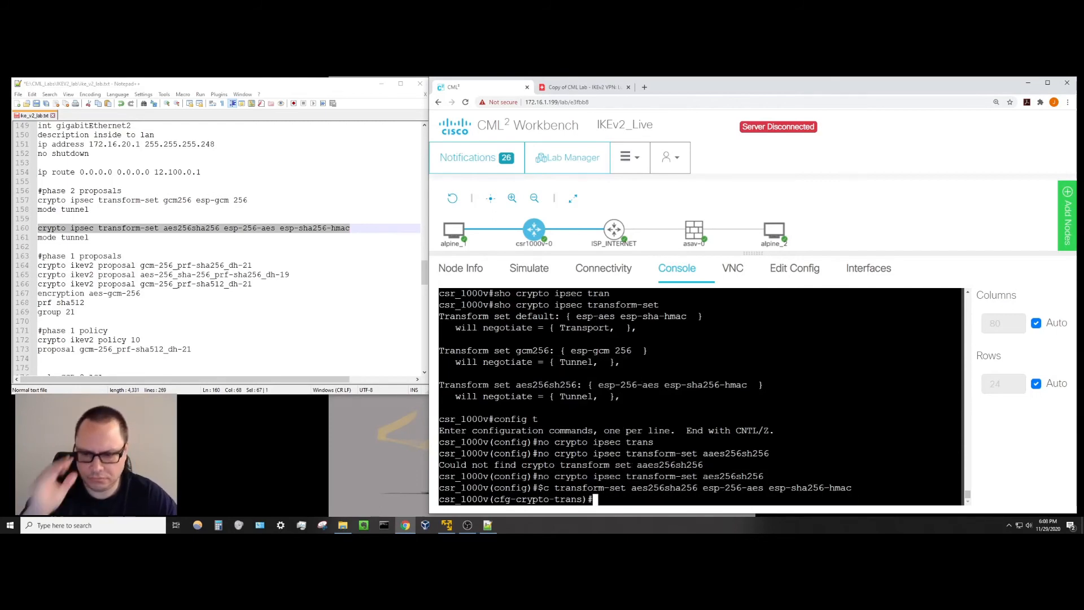
text(m)
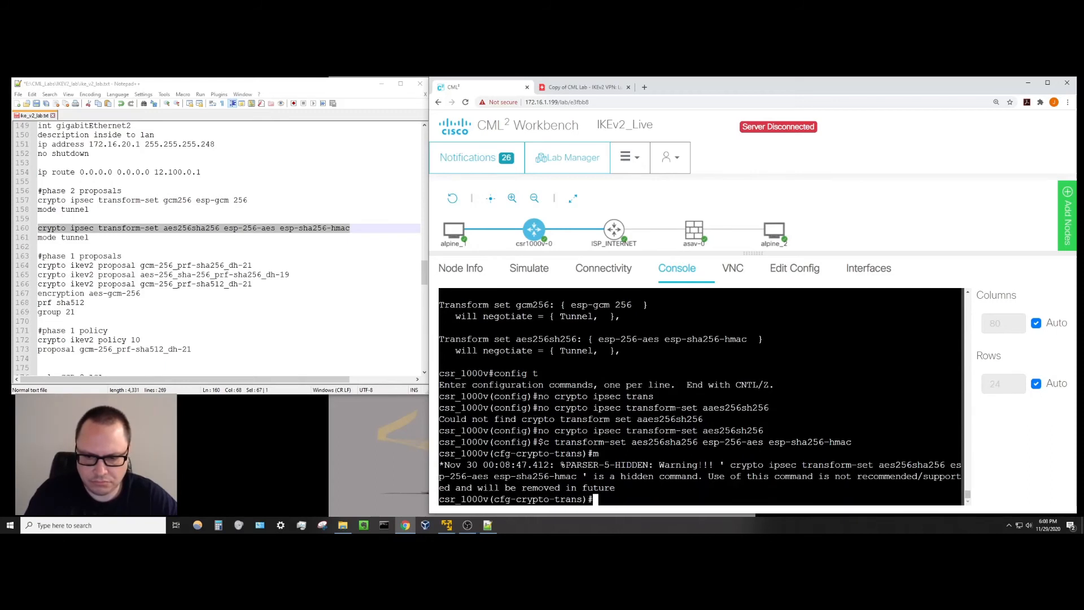
text(ode tunnel)
key(Return)
key(Return)
key(Return)
key(Return)
key(Return)
key(Return)
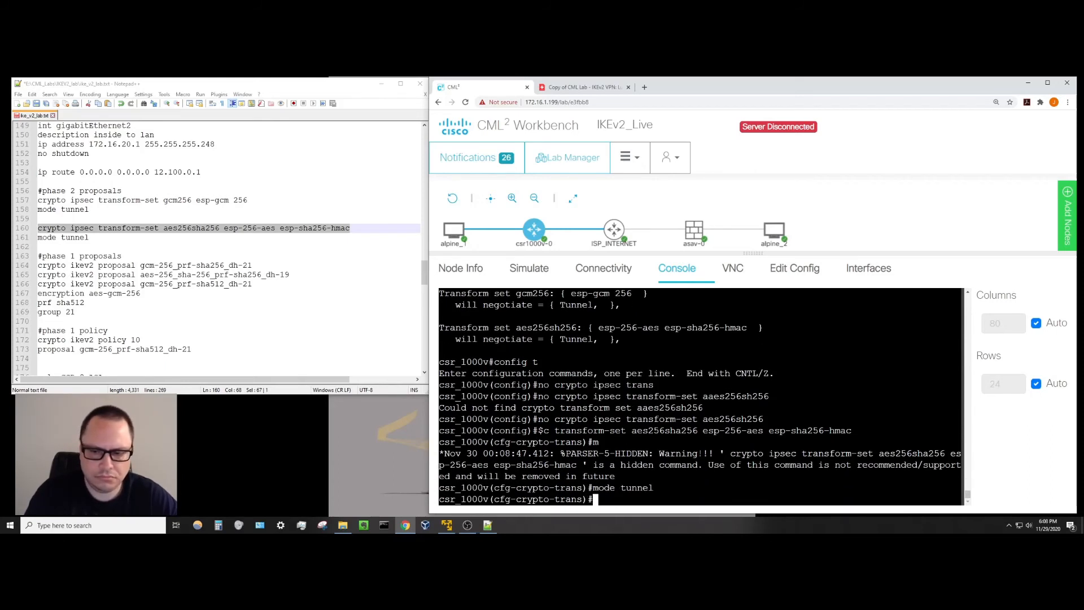
Exit configuration mode and list all transform sets with sho crypto ipsec transform-set.
text(exit)
key(Return)
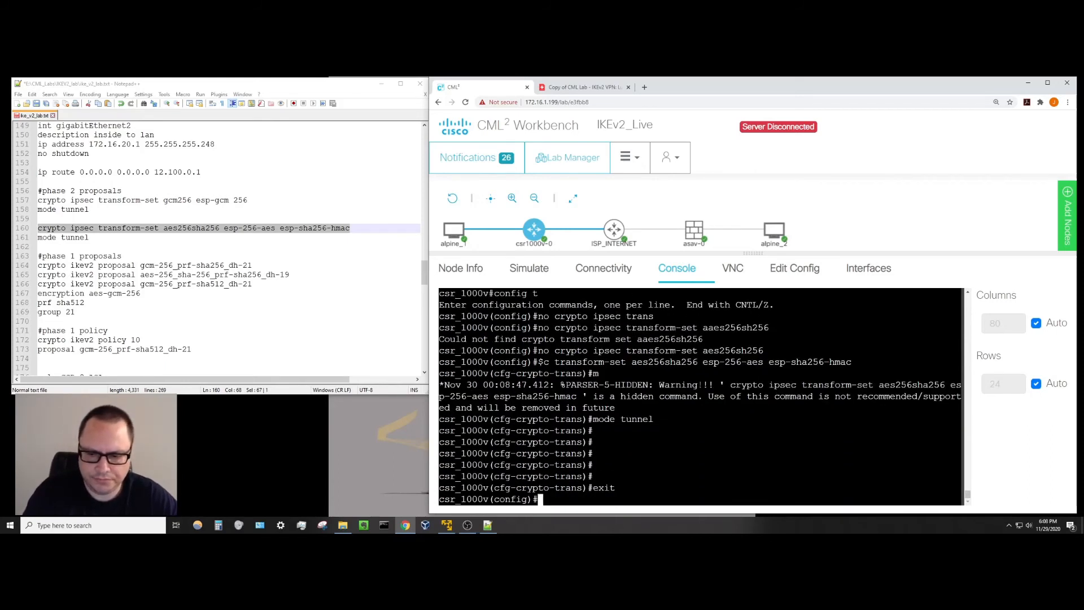
text(exit)
key(Return)
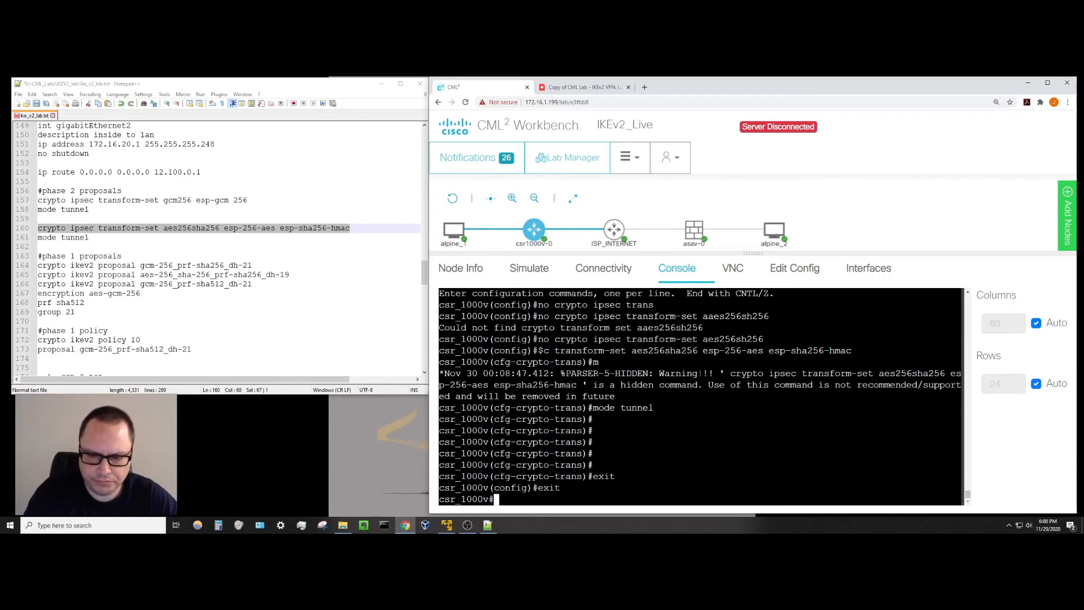
text(sho crypto)
text( ip)
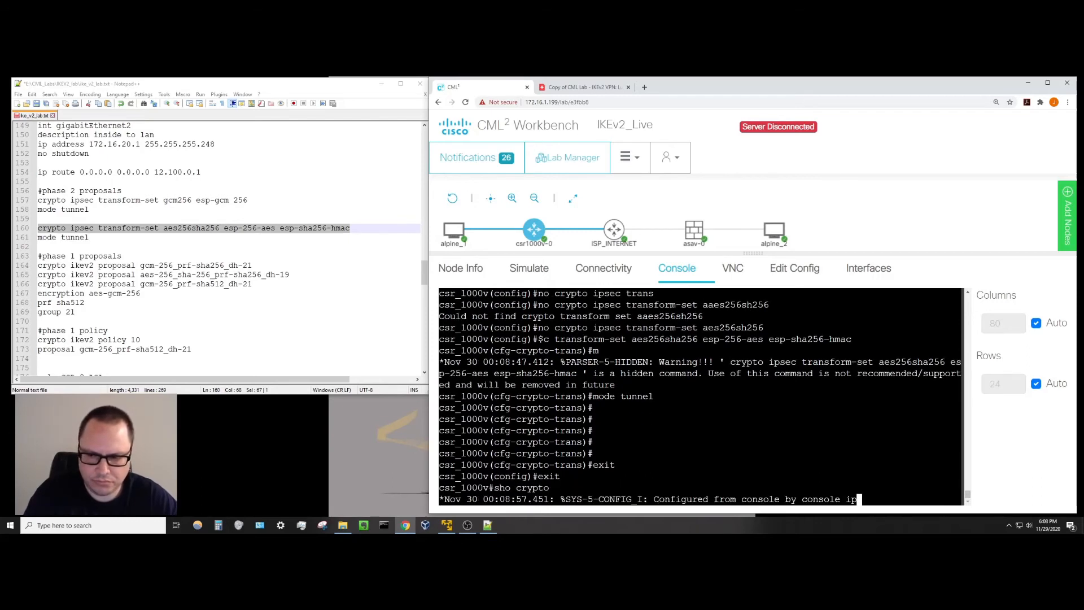
text(sec tr)
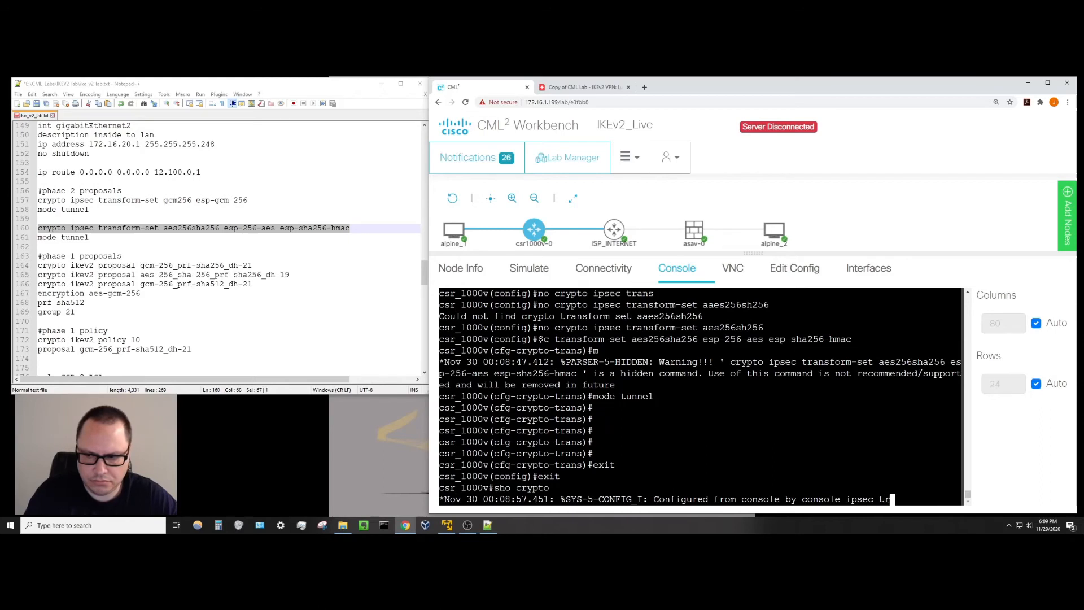
key(Tab)
key(Return)
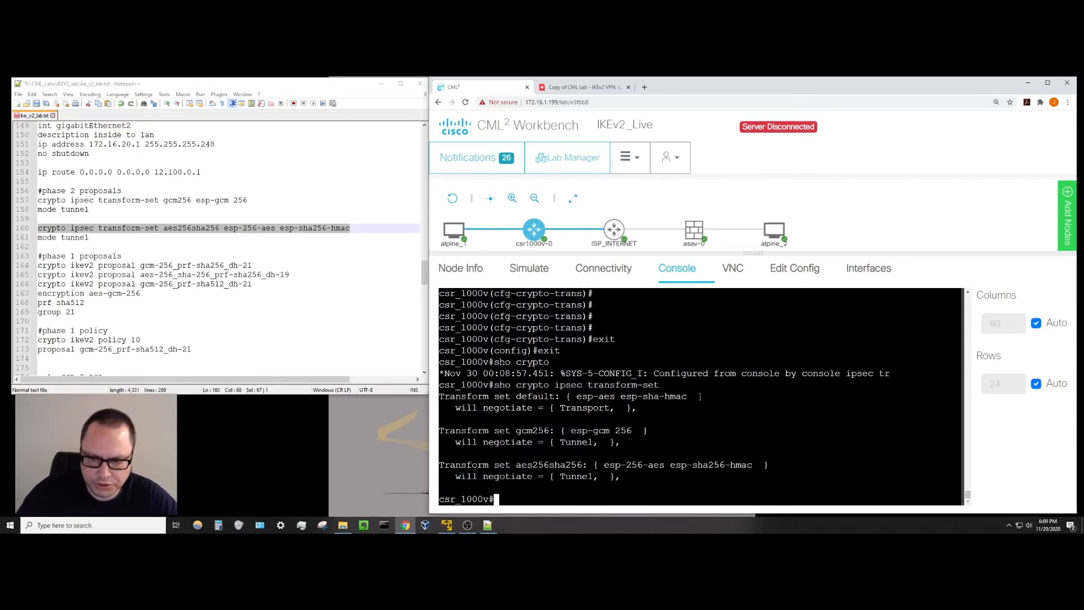
drag(511, 430, 544, 431)
click(518, 476)
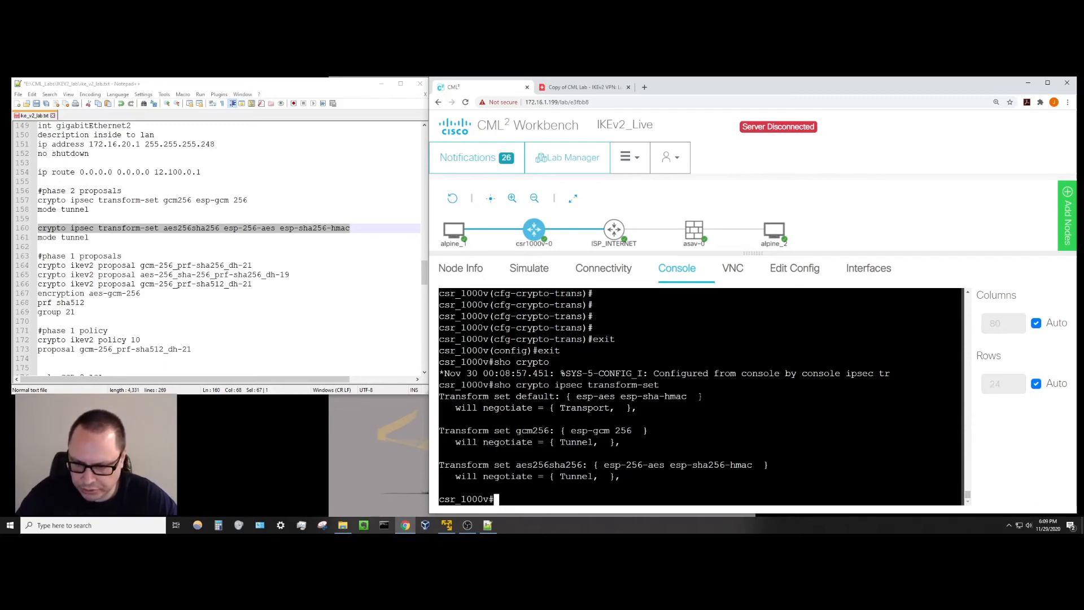
key(Return)
key(Return)
key(Return)
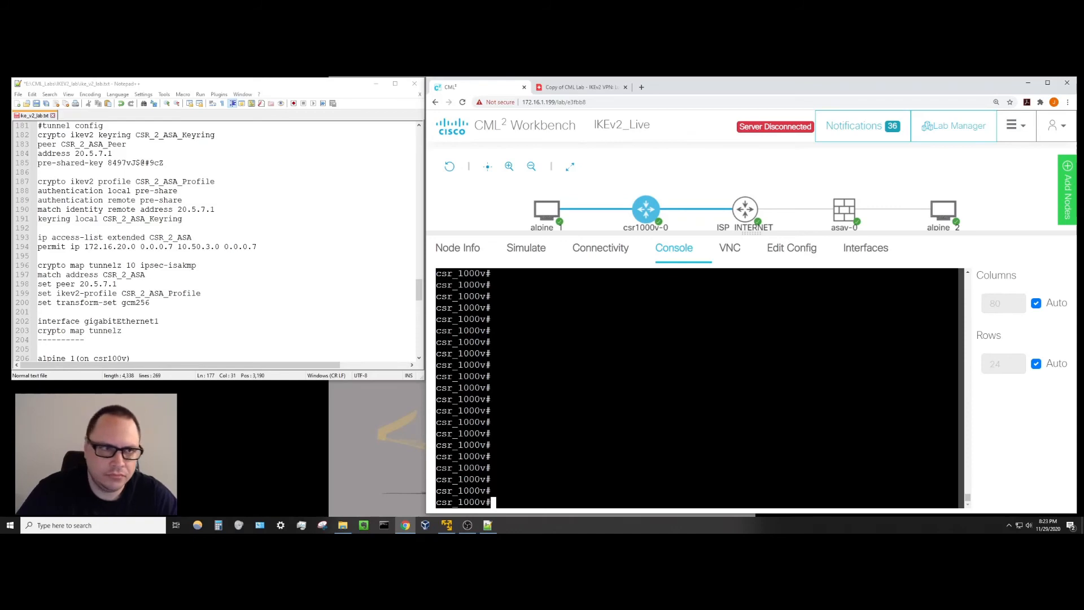
click(161, 284)
scroll(170, 283, up, 2)
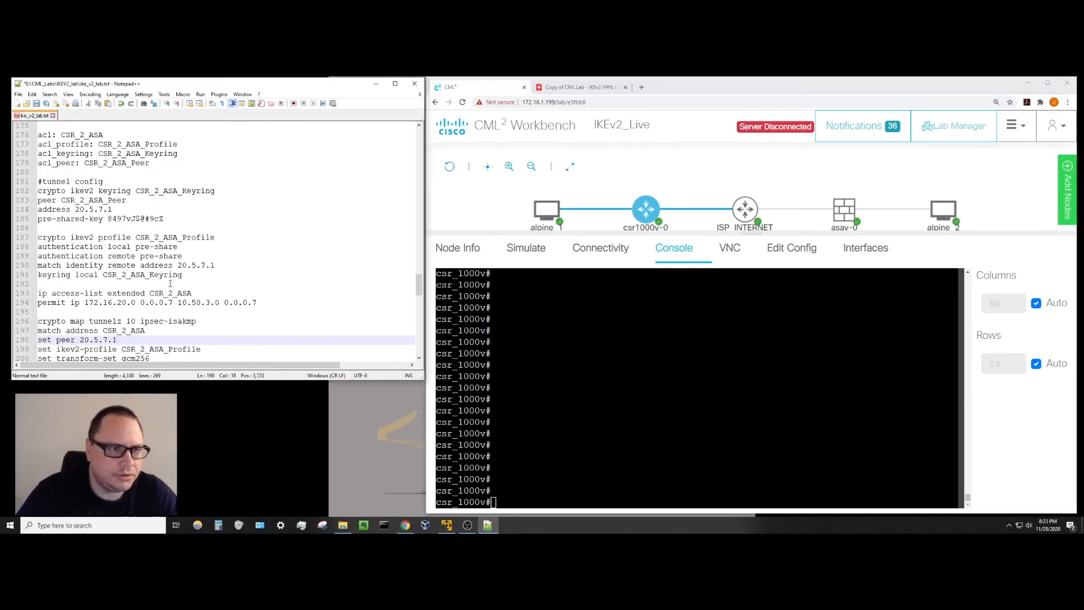
scroll(169, 288, up, 3)
scroll(167, 290, up, 1)
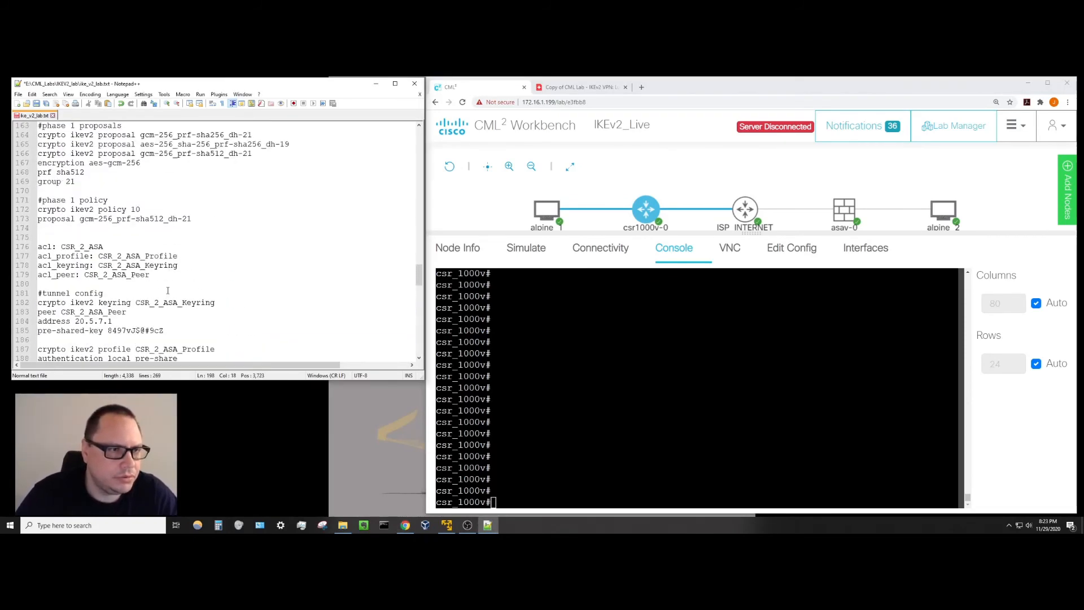
scroll(168, 291, up, 1)
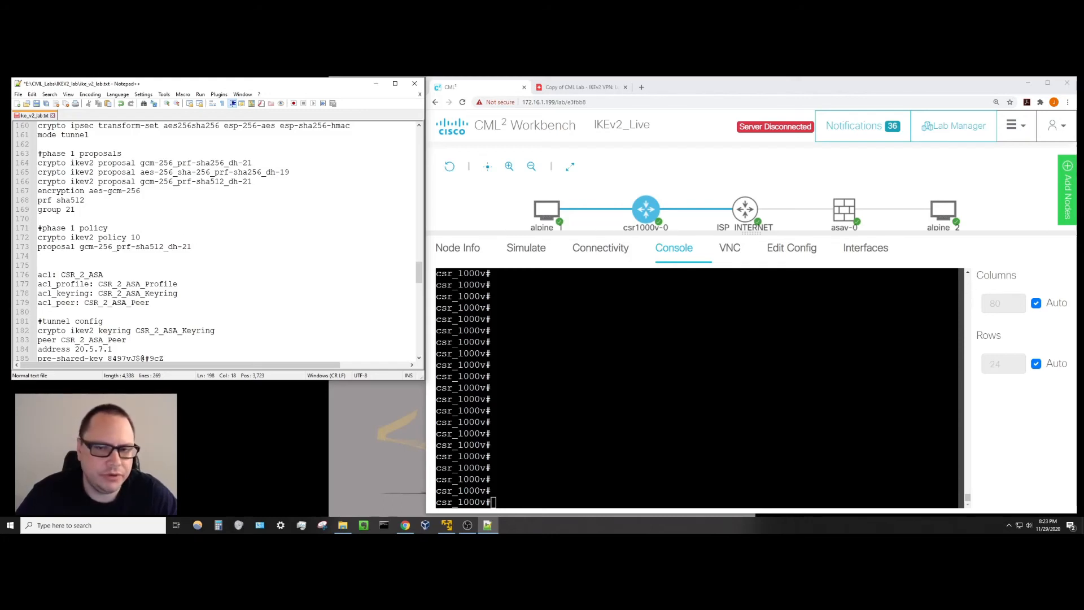
click(609, 407)
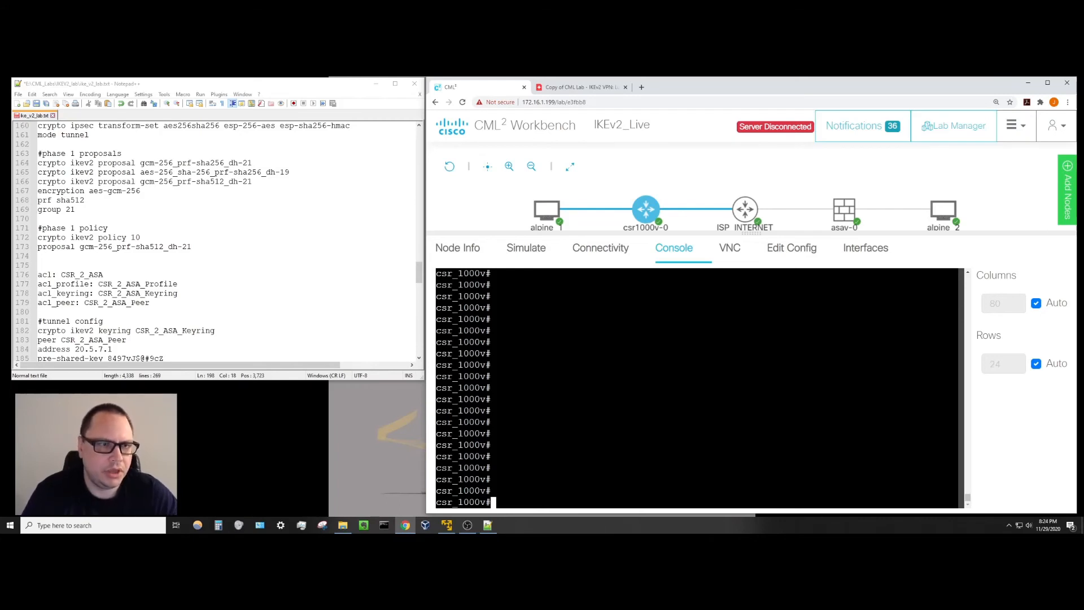
text(sho c)
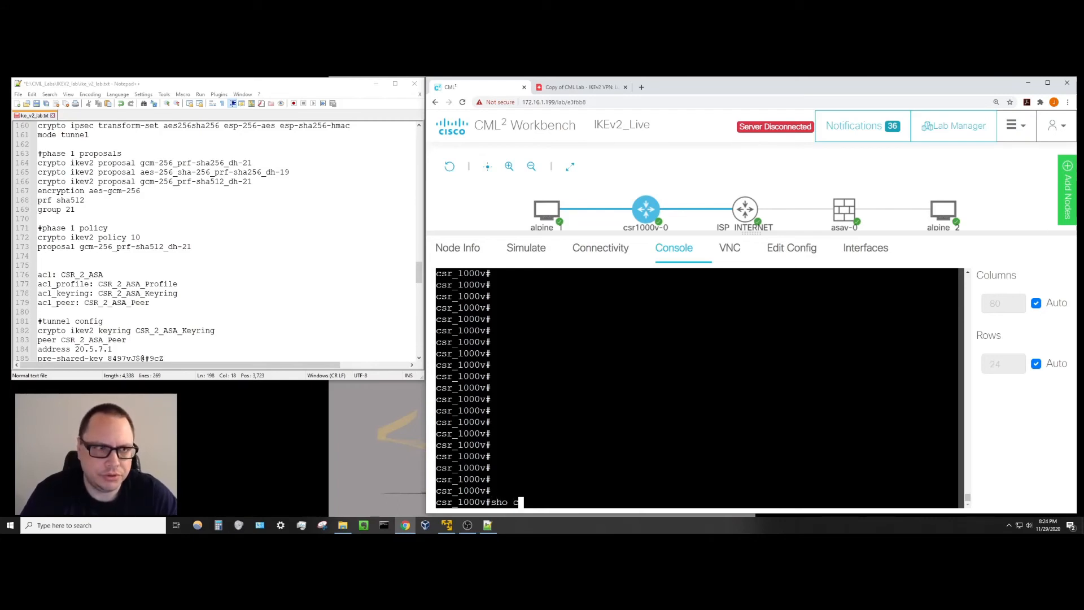
text(rypto ikev2)
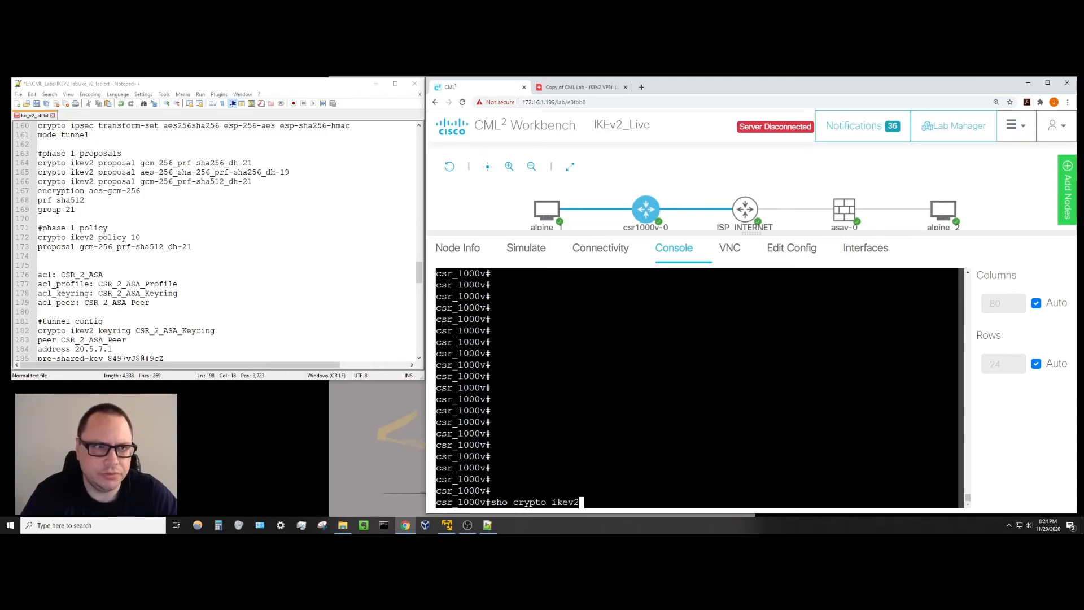
text( prop)
Run sho crypto ikev2 proposal and mark the first planned gcm-256 proposal in the script.
key(Tab)
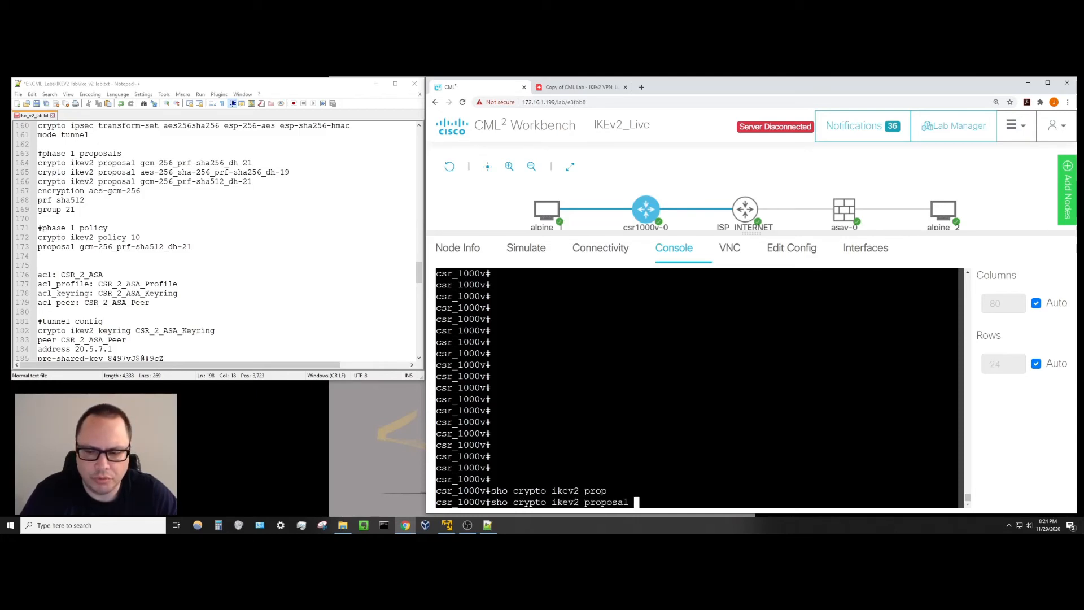
key(Return)
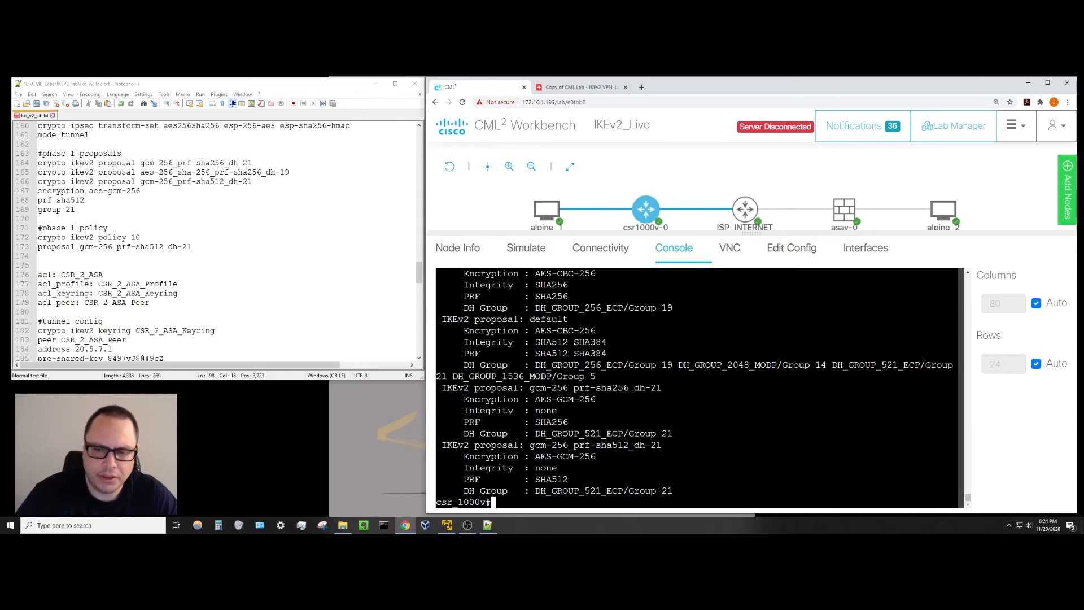
scroll(698, 388, up, 1)
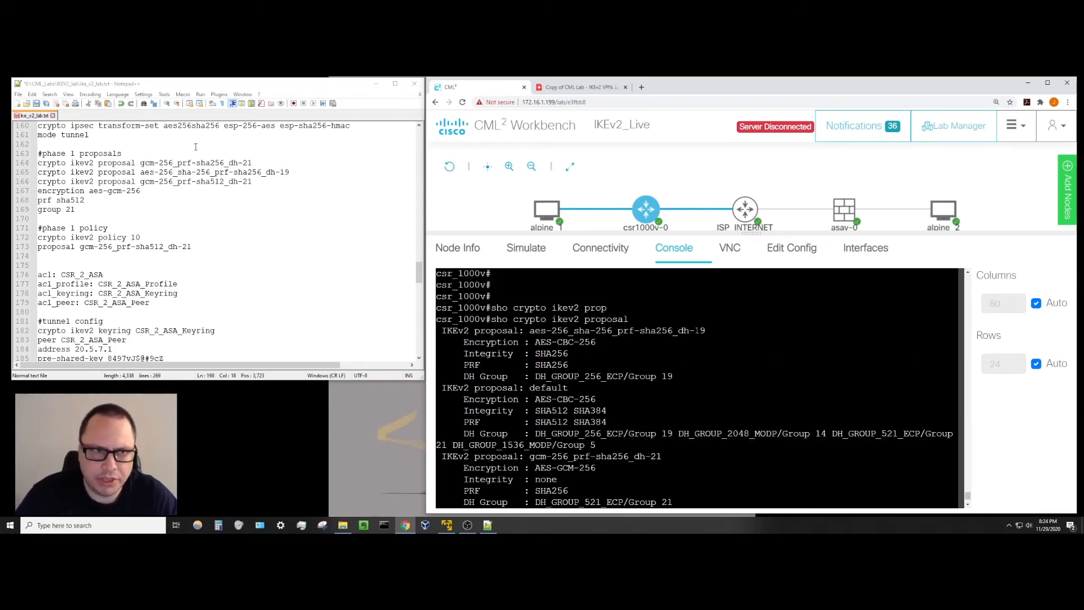
drag(141, 162, 252, 163)
click(179, 163)
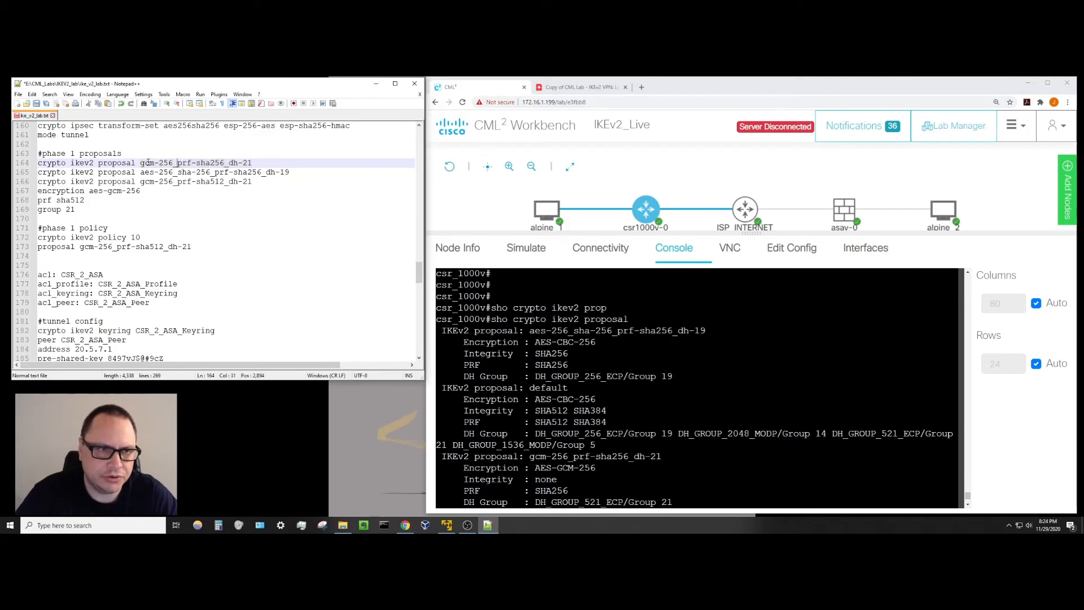
drag(141, 162, 257, 163)
click(226, 192)
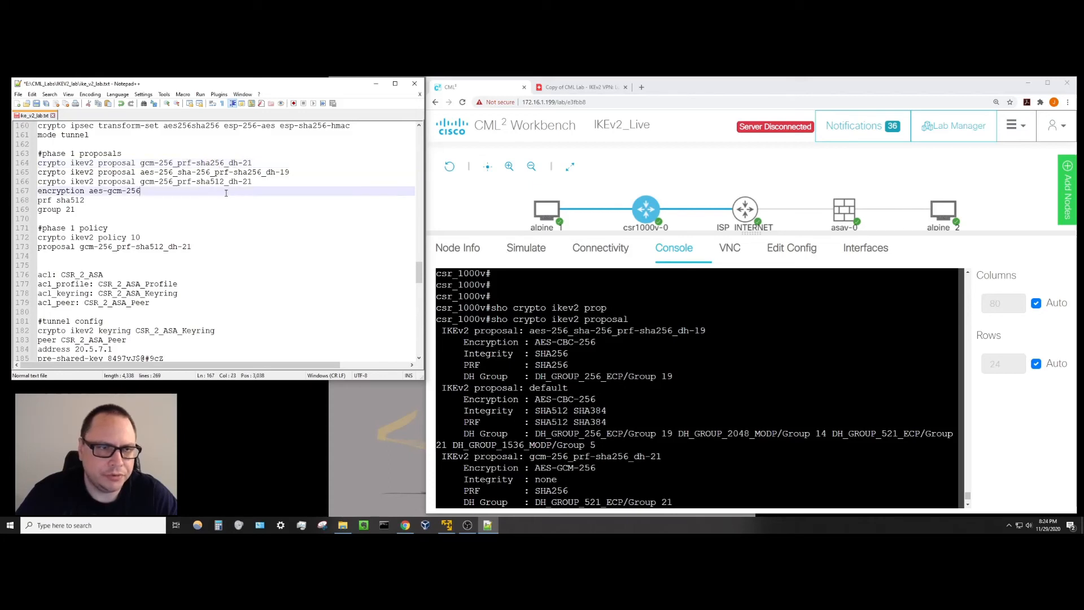
Review the aes-256/sha-256/prf-sha256 and gcm-256/prf-sha512 proposals on script lines 165–166.
click(141, 172)
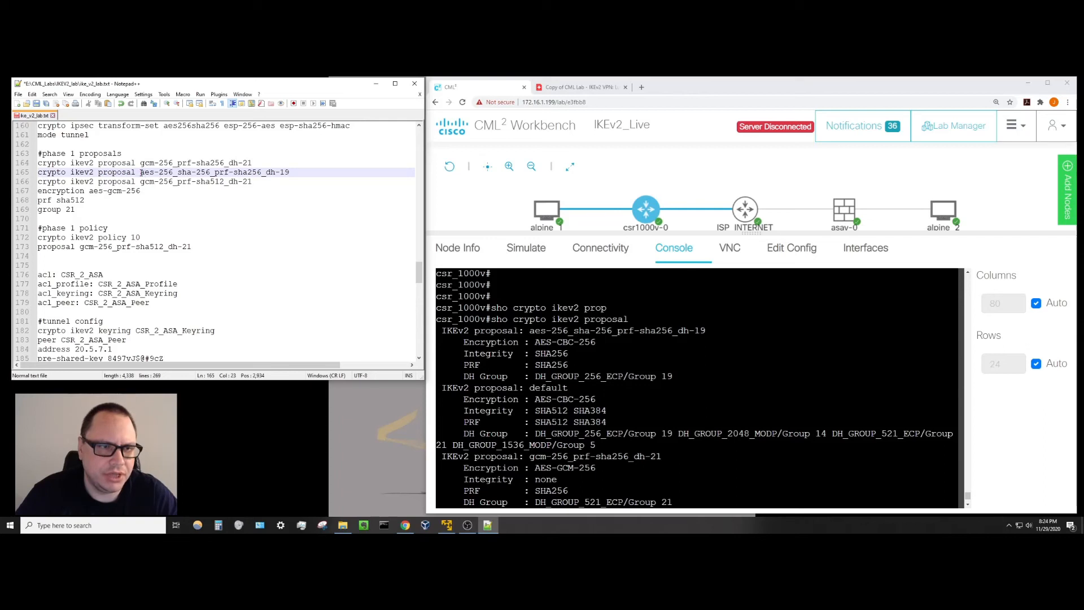
shift+click(177, 172)
click(177, 173)
drag(178, 173, 204, 173)
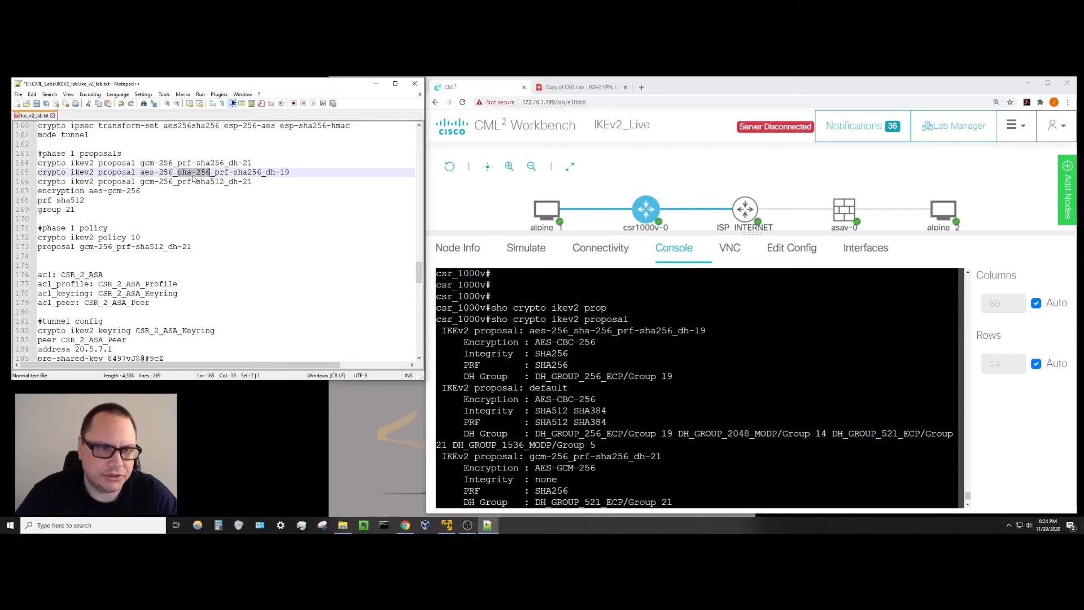
click(220, 163)
drag(215, 172, 262, 173)
click(265, 192)
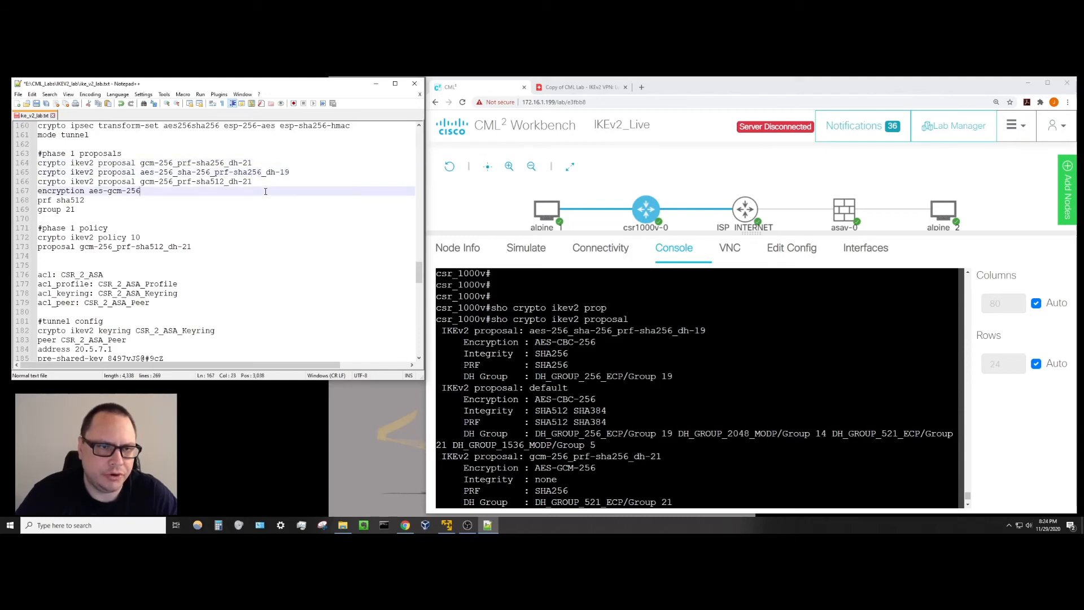
drag(141, 183, 193, 184)
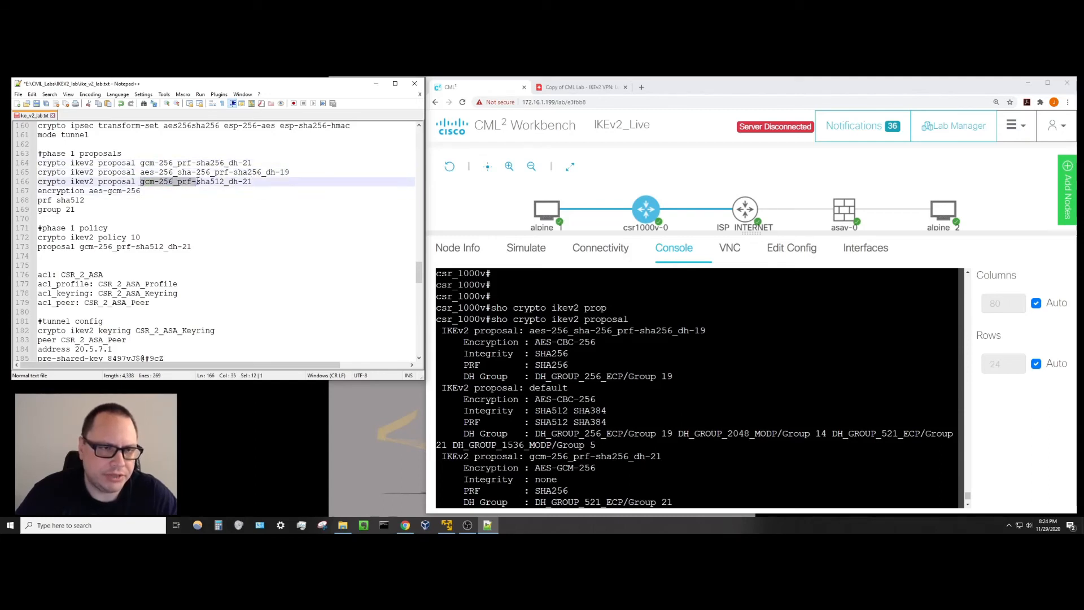
click(193, 185)
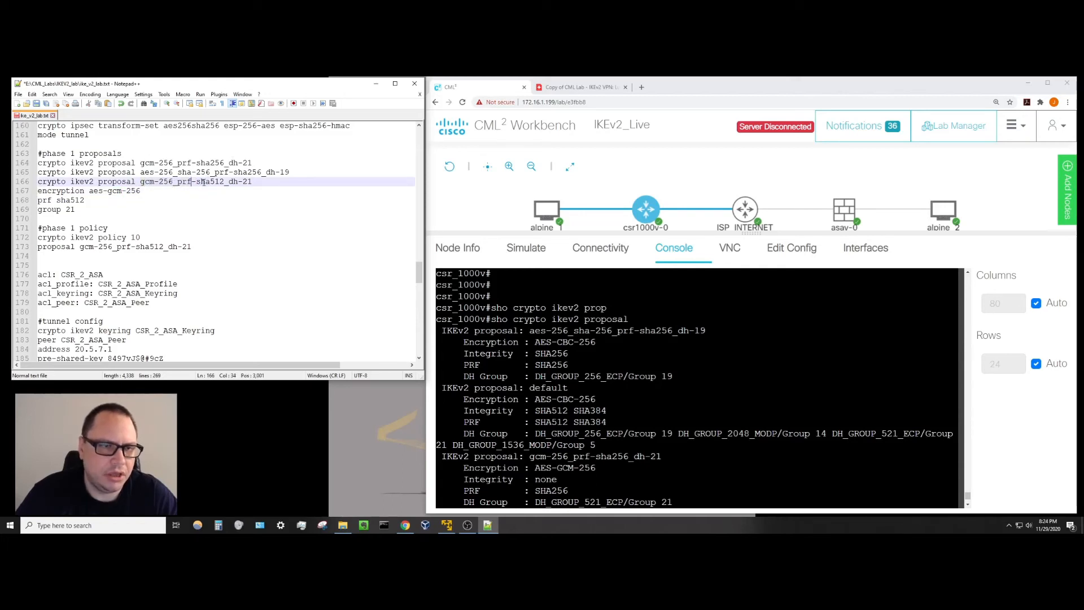
drag(196, 182, 225, 182)
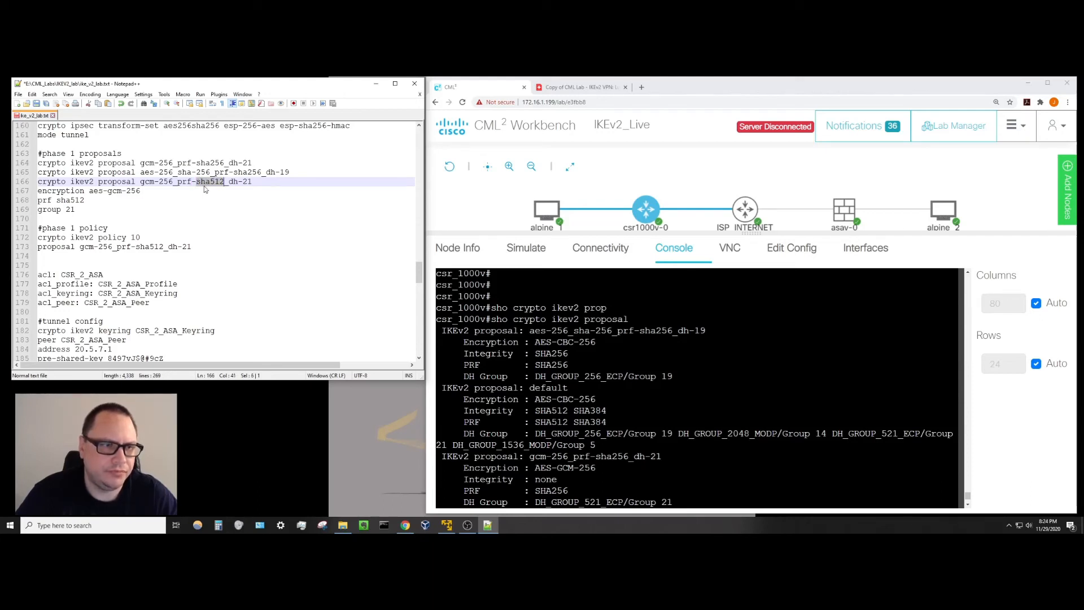
click(204, 182)
Check aes-256_sha-256_prf-sha256_dh-19 and Integrity none for both gcm proposals in the router output.
key(alt+Tab)
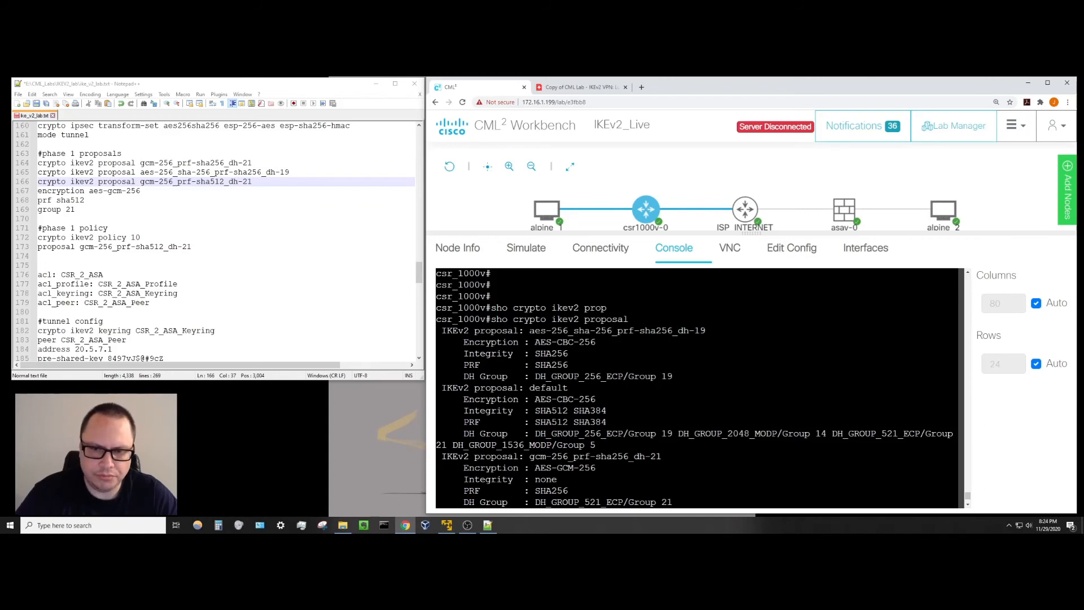
drag(529, 330, 706, 330)
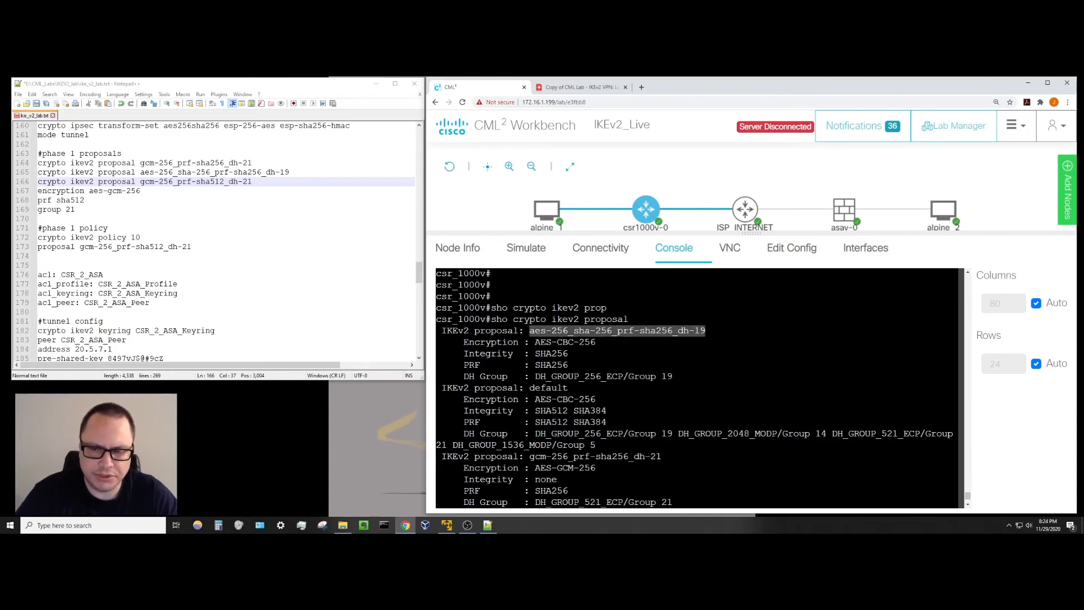
click(706, 331)
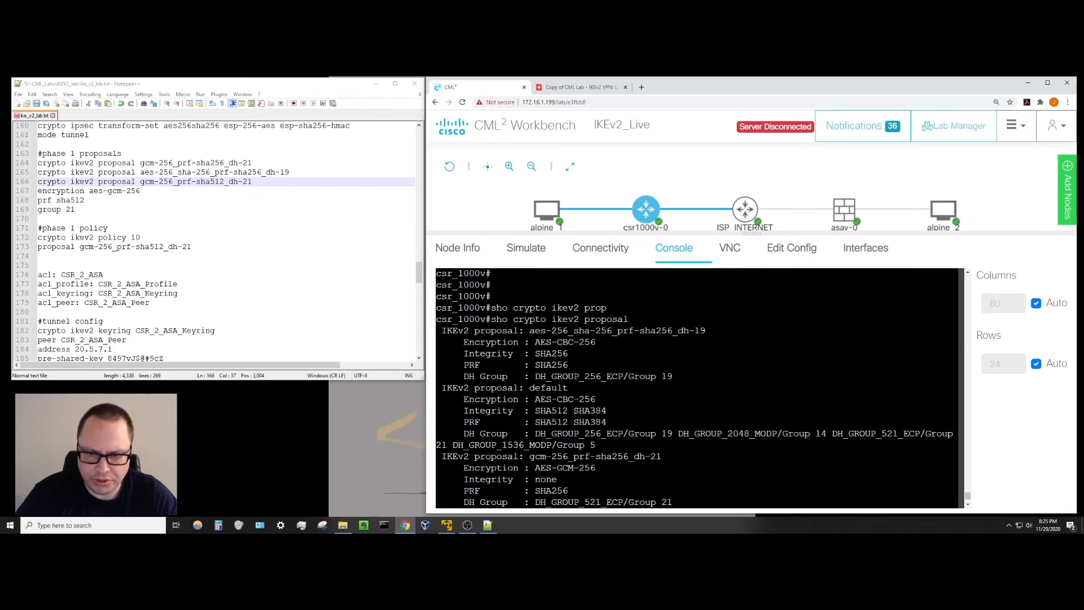
scroll(697, 388, down, 2)
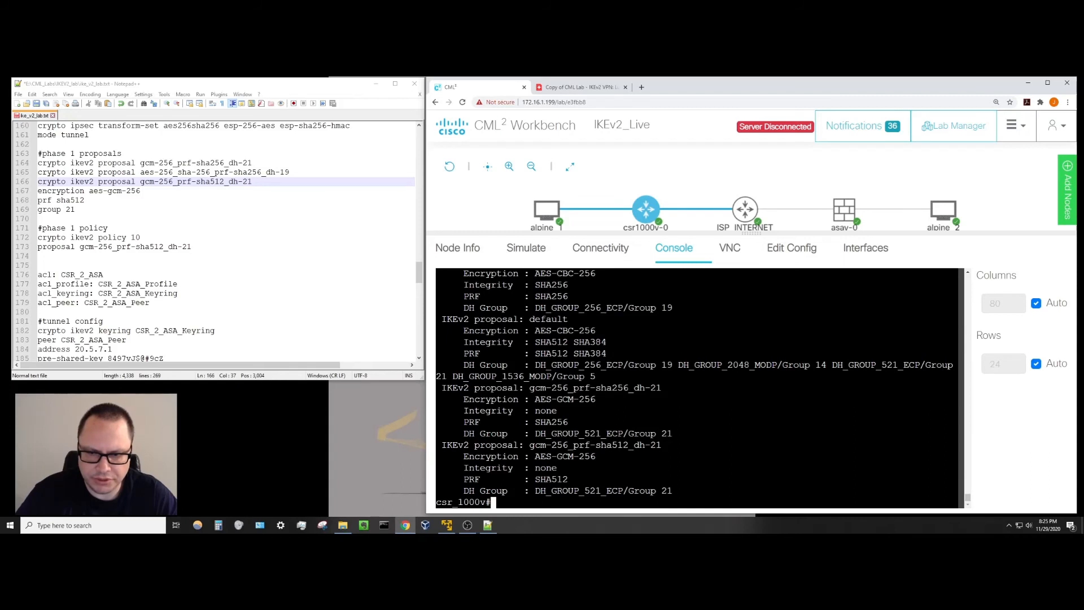
drag(464, 411, 566, 411)
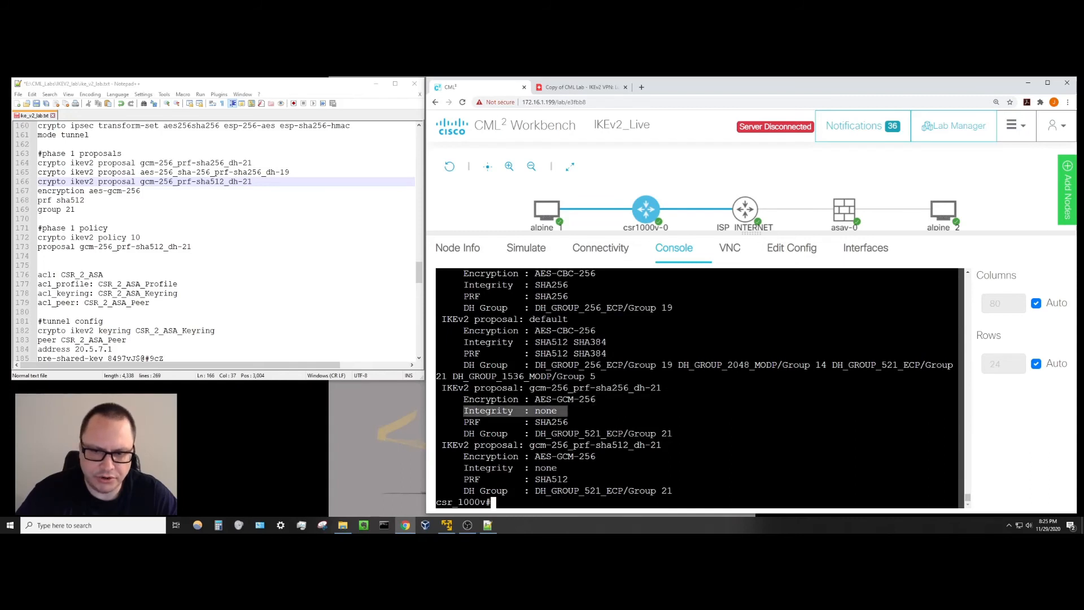
drag(463, 468, 567, 468)
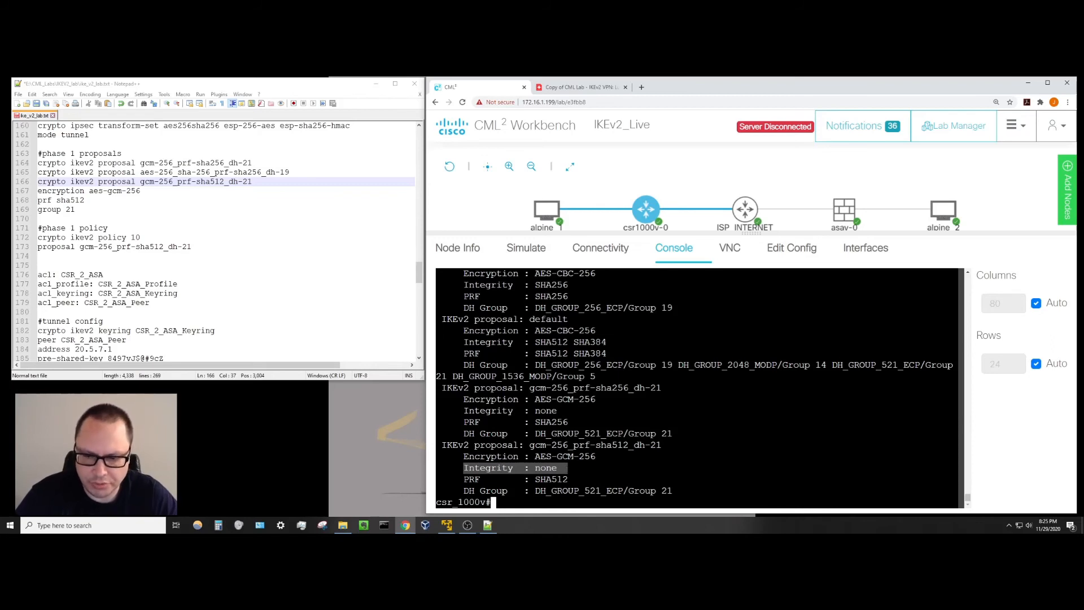
click(567, 469)
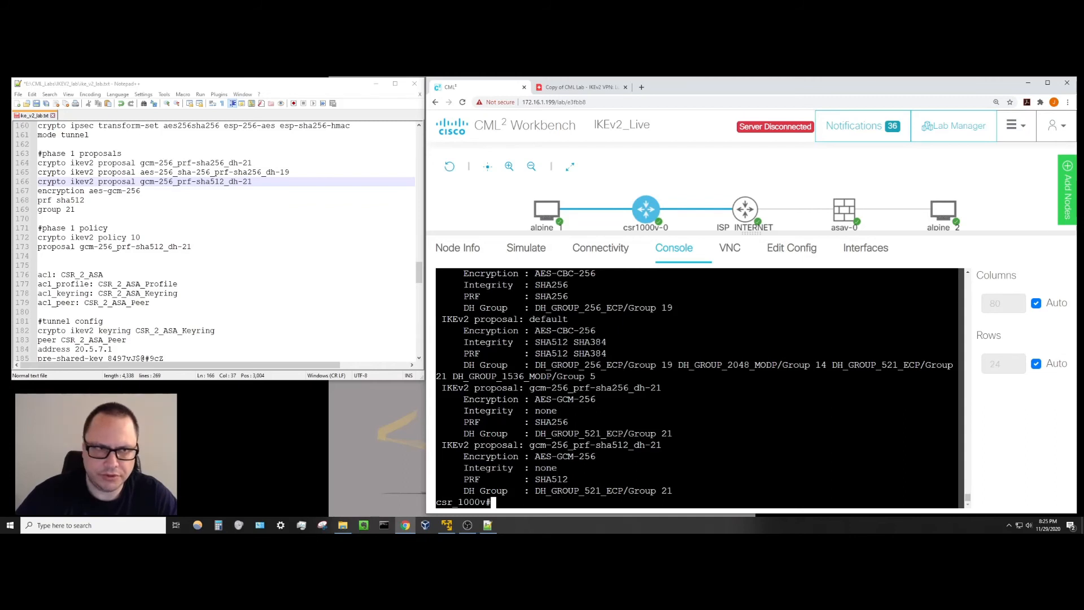
key(Return)
key(Return)
key(Return)
key(Return)
key(Return)
key(Return)
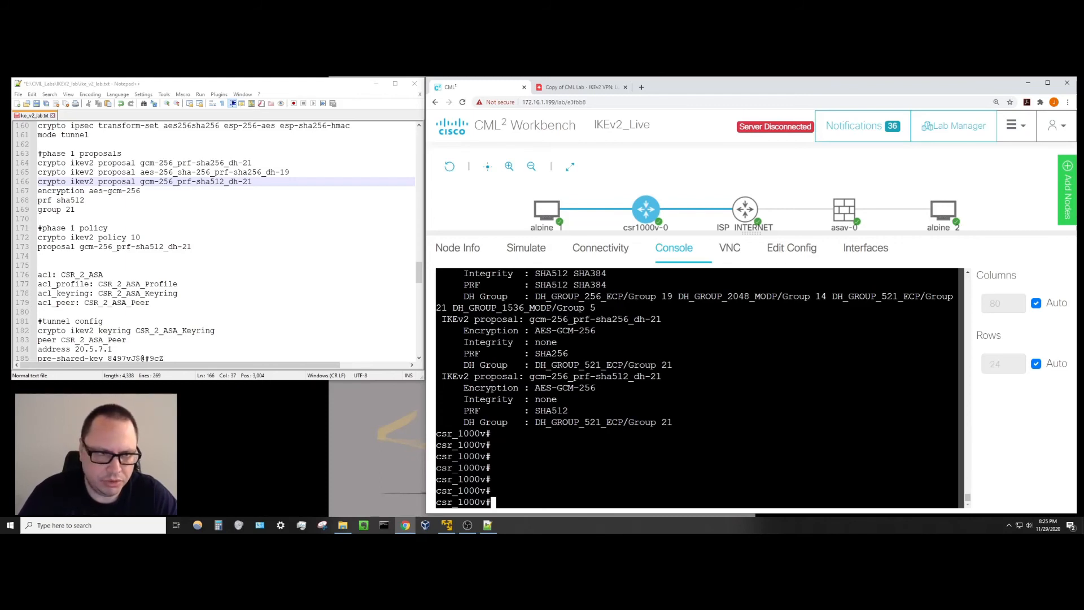
Run sho crypto ikev2 policy, fixing the 'ikve2' typo and rerunning it.
text(sho crypto )
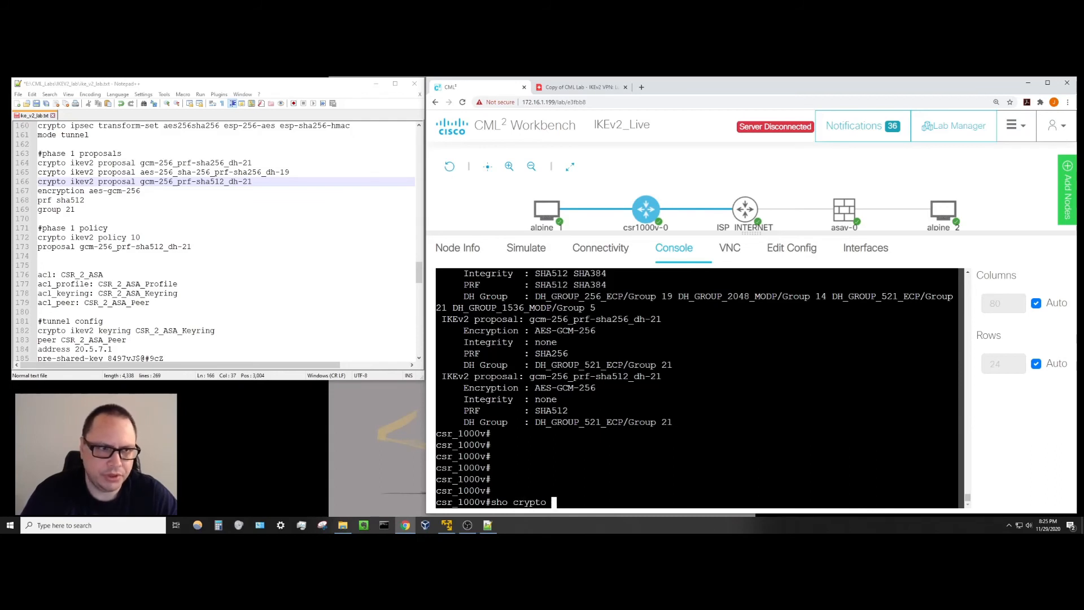
text(ikve)
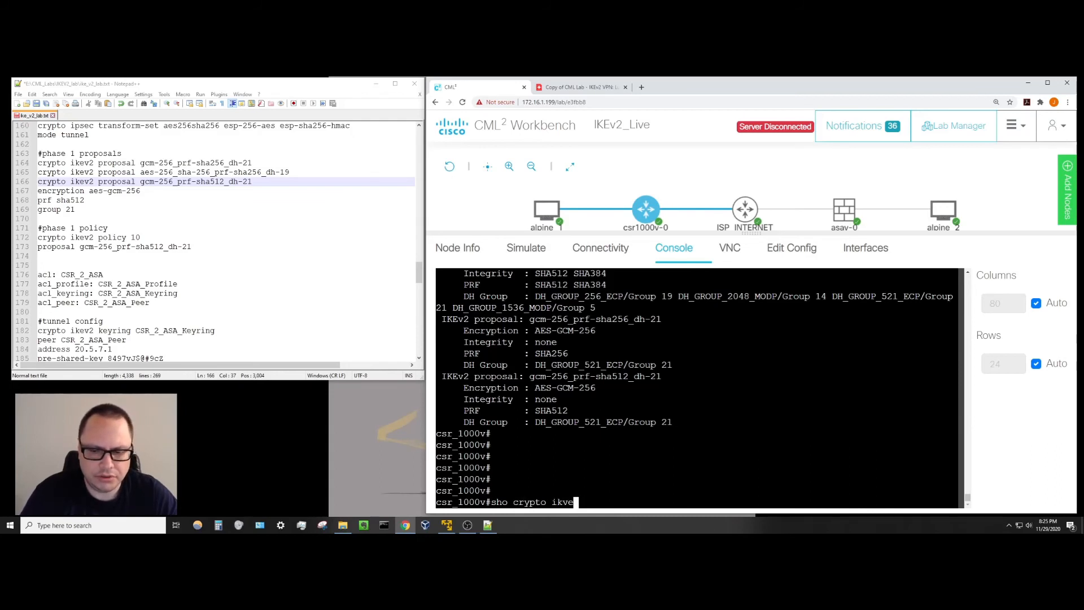
text(2 policy)
key(Return)
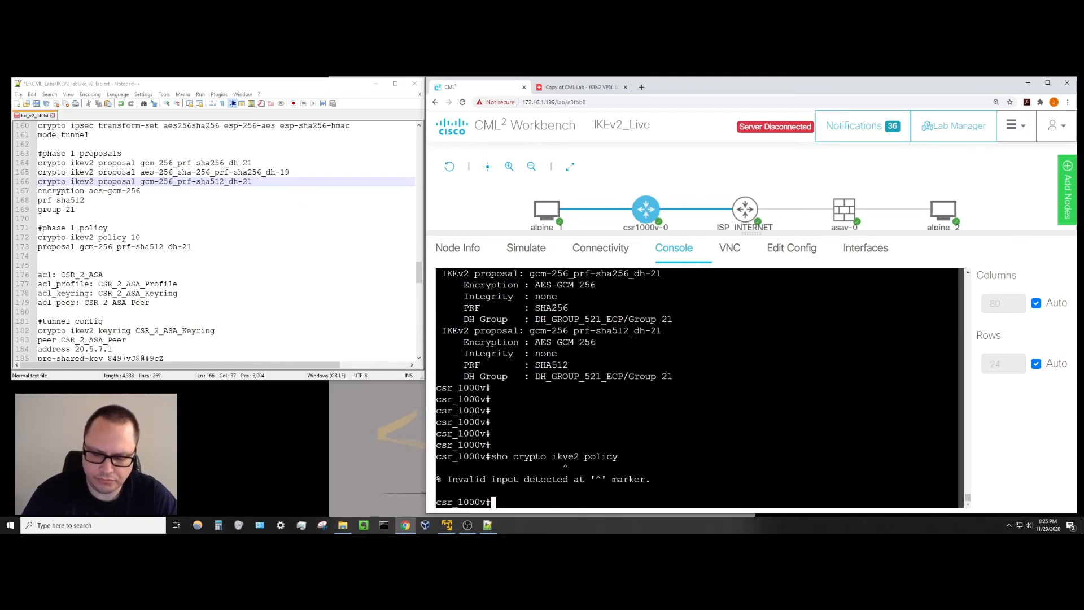
key(Up)
key(Left)
key(Left)
key(Left)
key(Left)
key(Left)
key(Left)
key(Left)
key(Left)
key(Left)
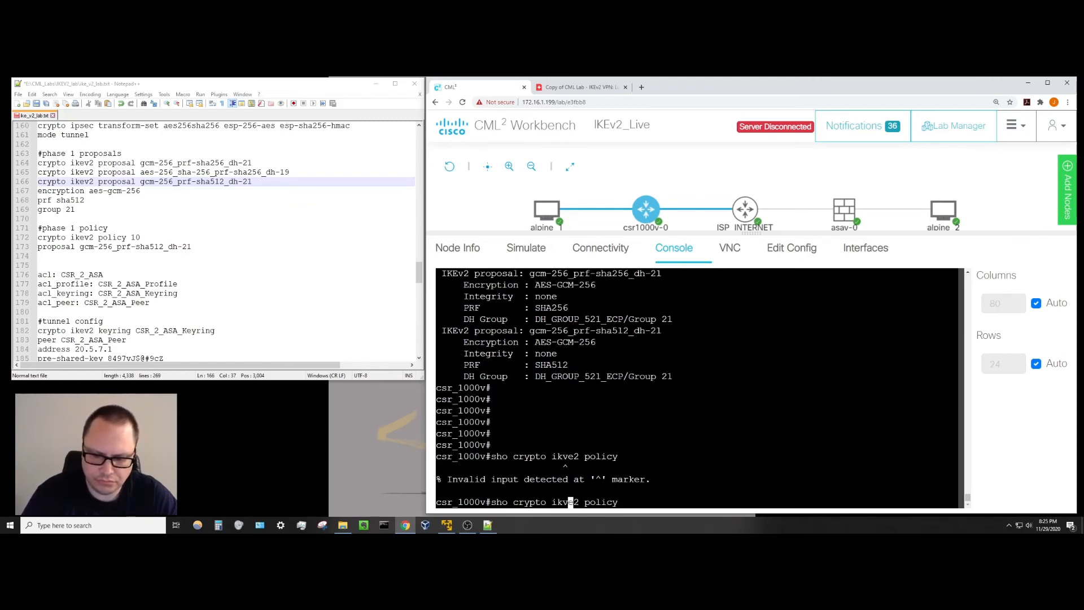
key(BackSpace)
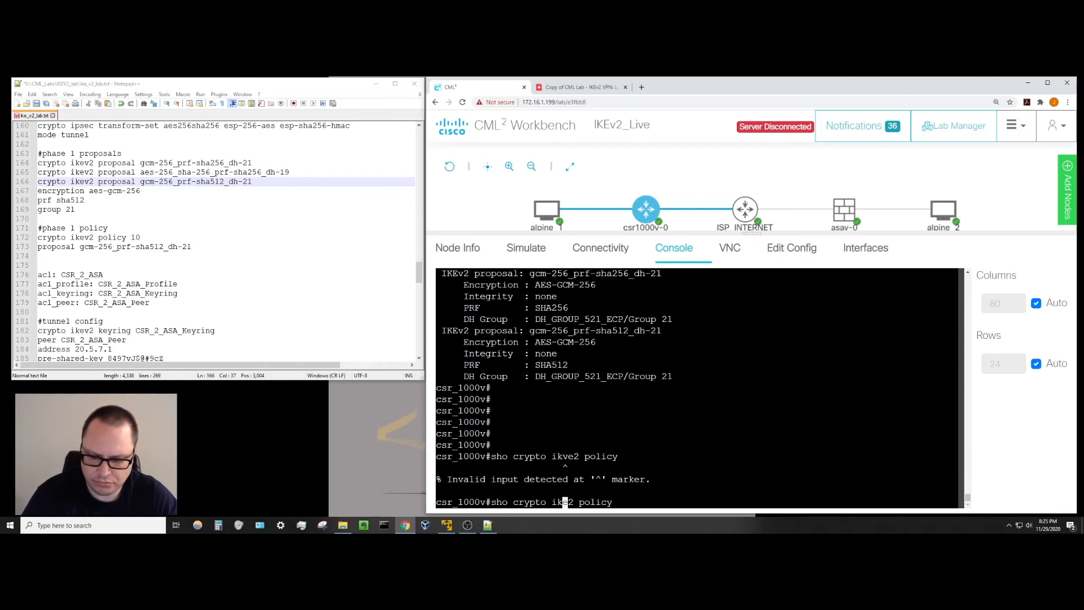
key(Right)
text(v)
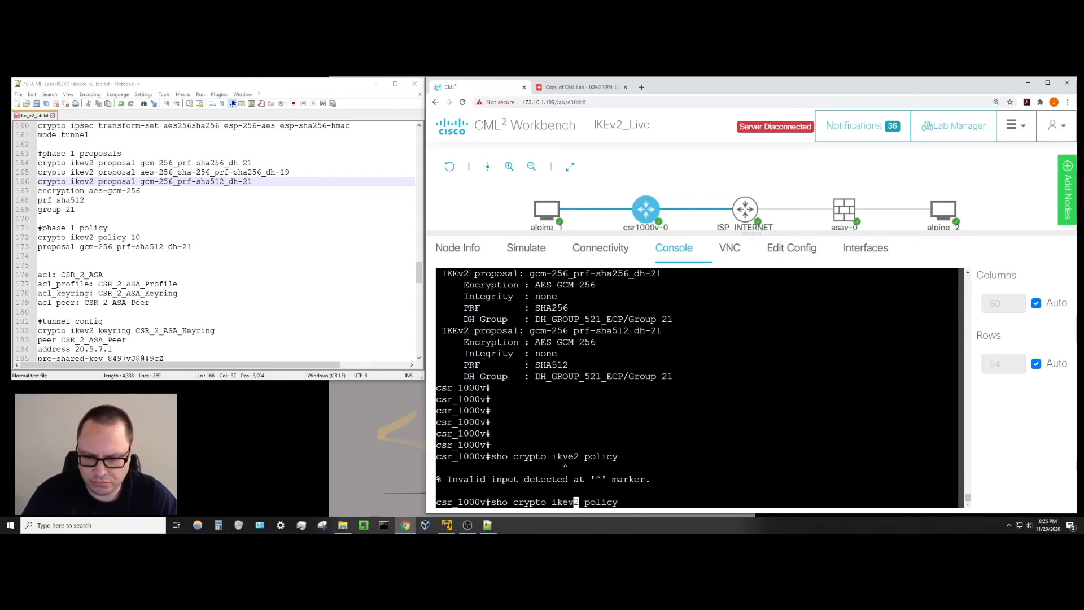
key(Return)
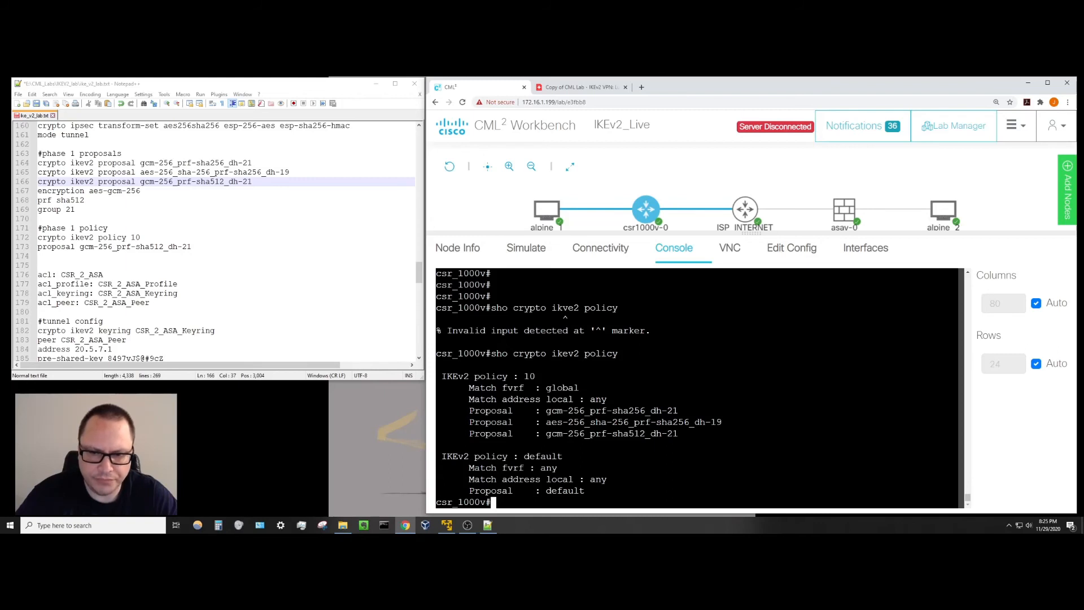
Highlight policy 10's three proposals, focusing on gcm-256_prf-sha512_dh-21.
drag(545, 411, 688, 434)
click(670, 433)
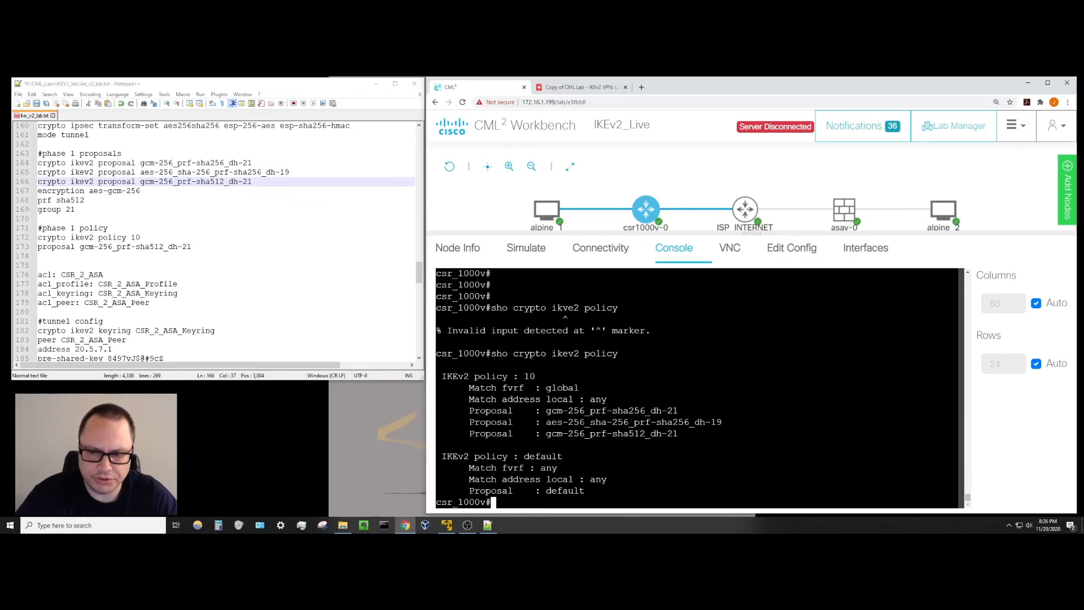
drag(545, 434, 677, 433)
click(603, 435)
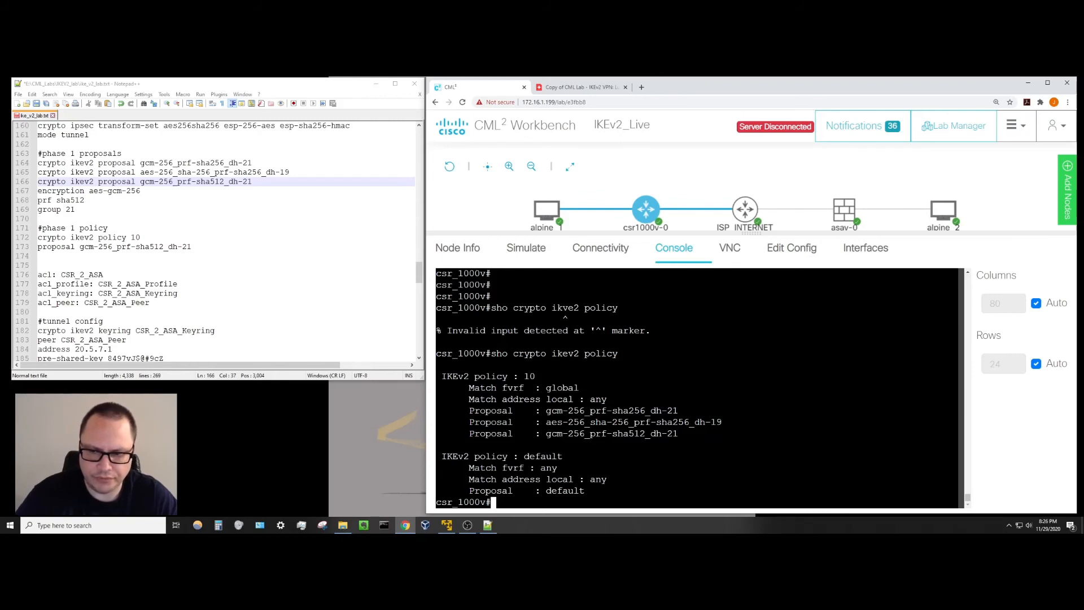
drag(541, 434, 682, 434)
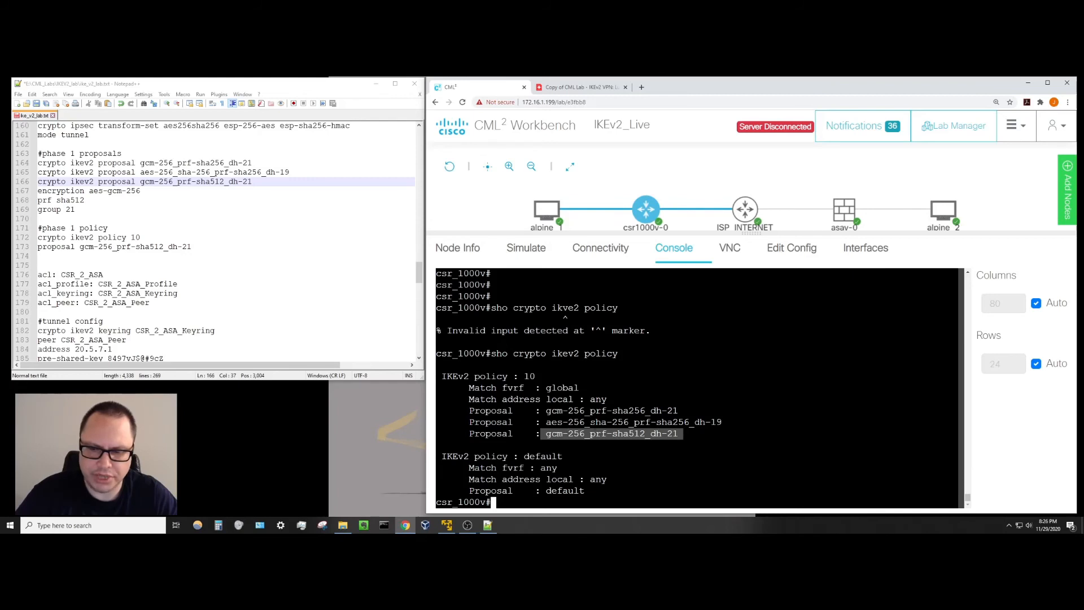
click(643, 434)
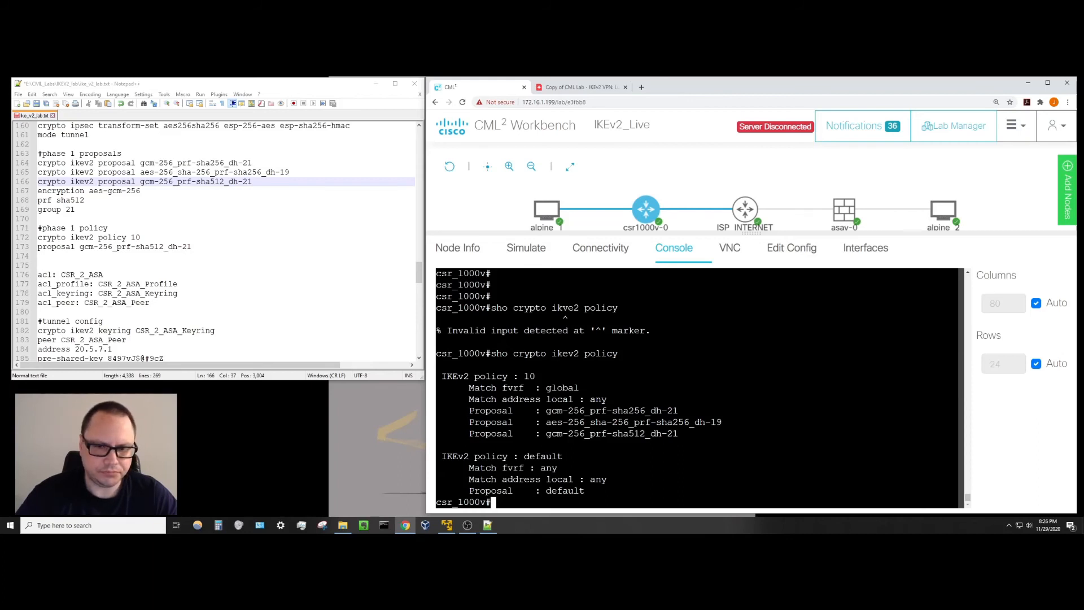
Rerun sho crypto ikev2 proposal and the policy command to recheck policy 10's three Proposal lines.
text(sho crypto ikev2 prop)
key(Tab)
key(Return)
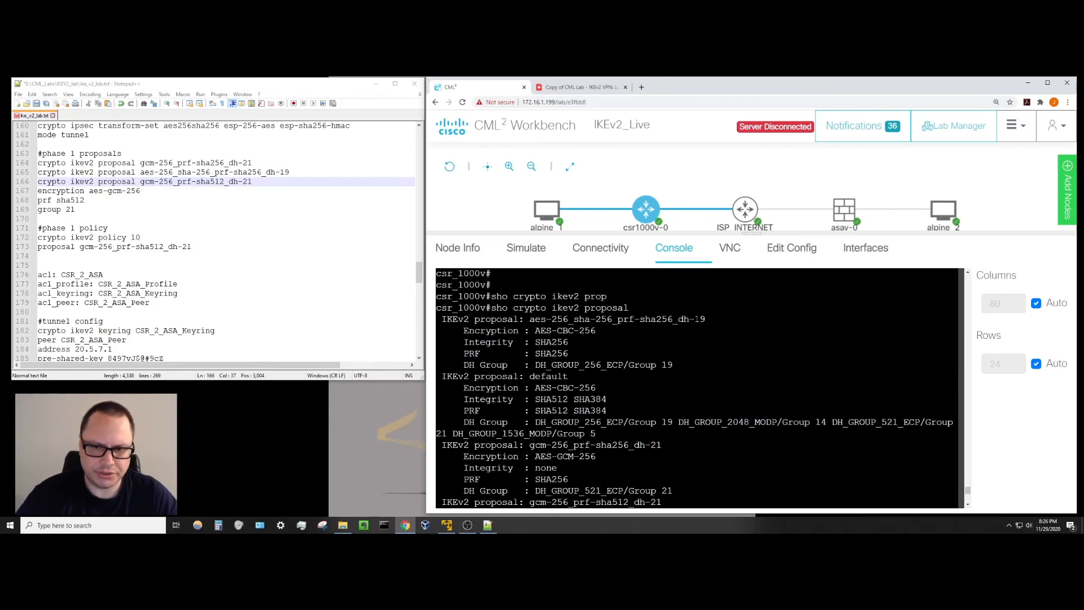
drag(442, 319, 686, 365)
click(686, 365)
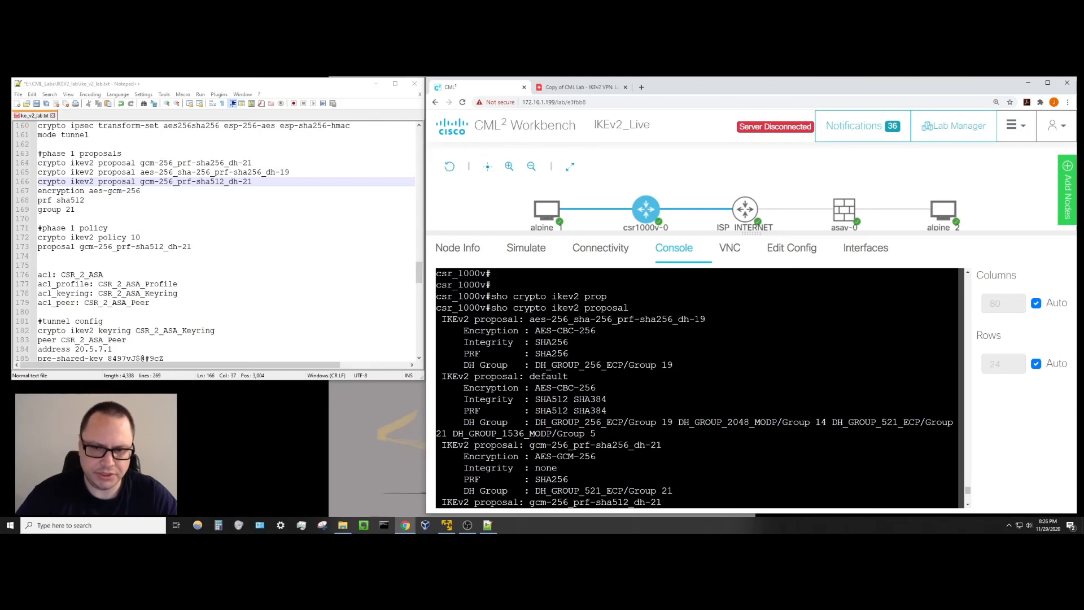
scroll(697, 388, down, 3)
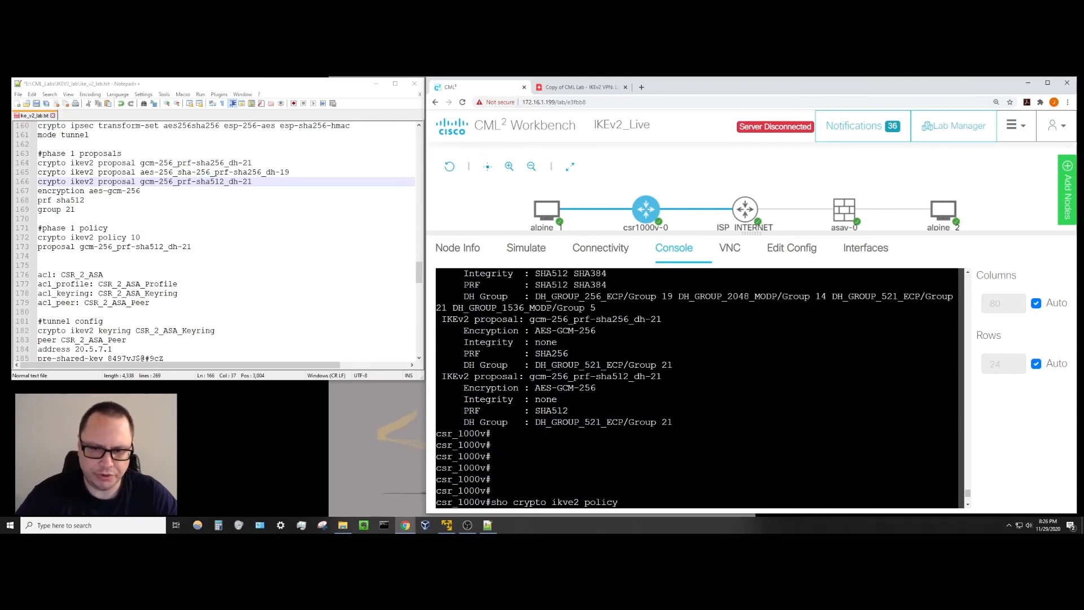
scroll(697, 388, up, 3)
key(Return)
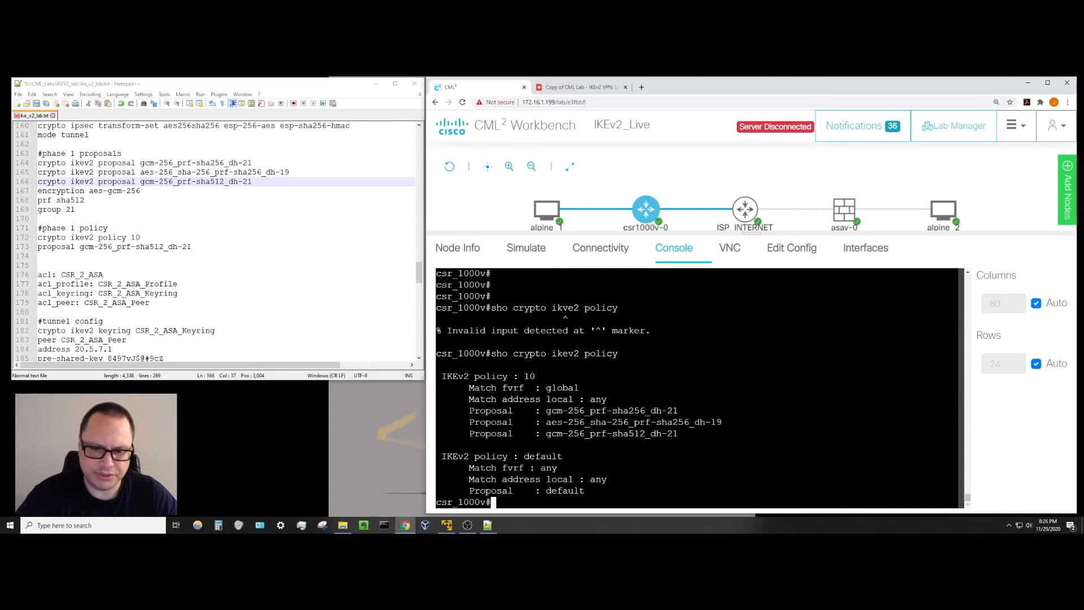
drag(469, 411, 694, 434)
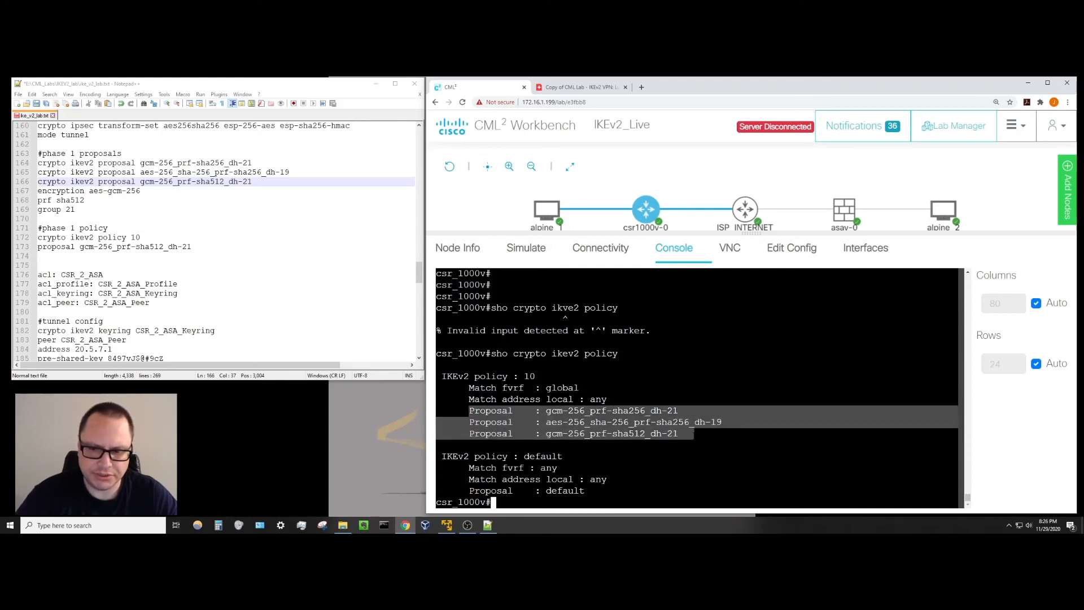
click(591, 419)
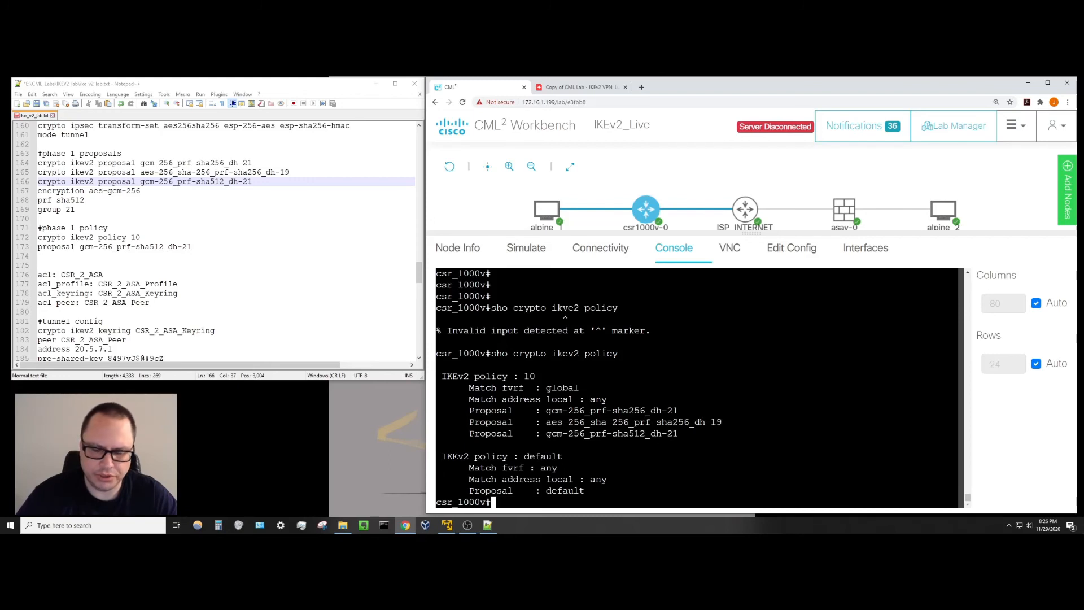
key(Return)
key(Return)
click(330, 311)
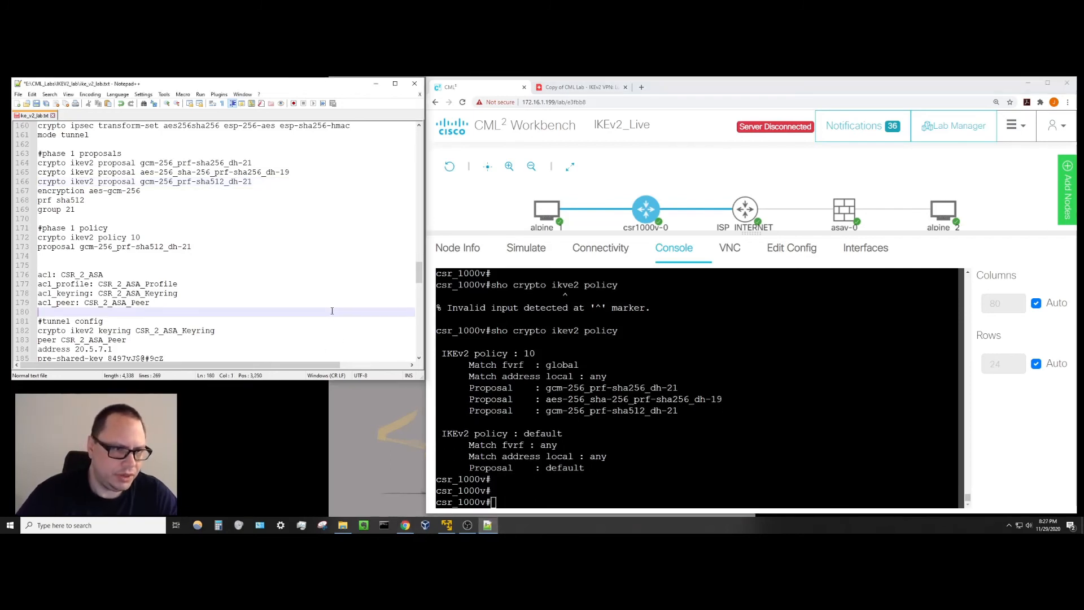
Scroll the notes to the tunnel config, marking ACL CSR_2_ASA, the keyring command and peer CSR_2_ASA_Peer.
scroll(331, 310, down, 3)
scroll(331, 310, down, 1)
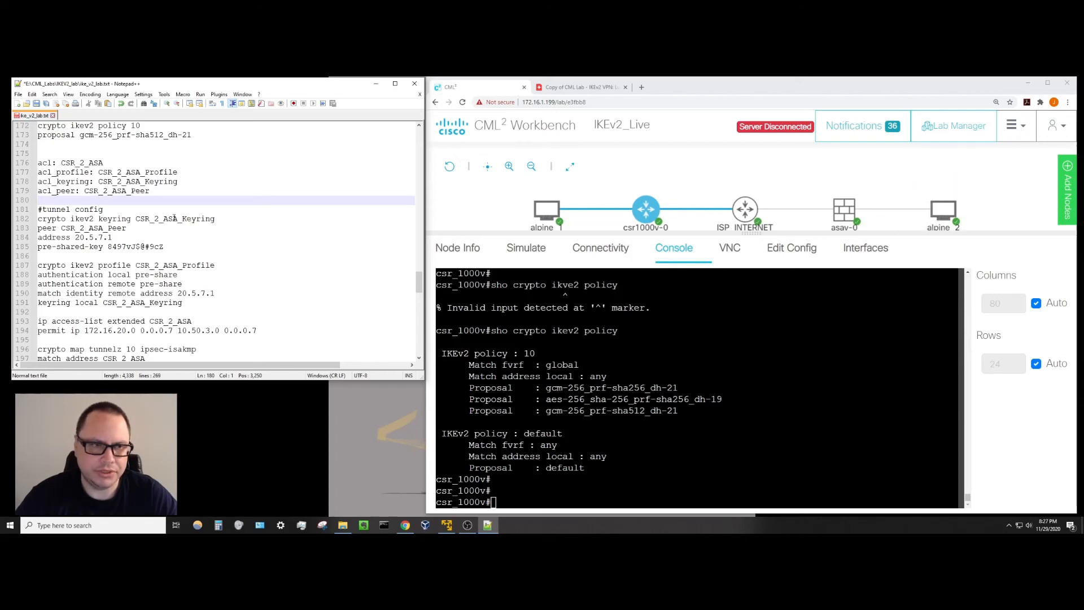
drag(61, 162, 104, 162)
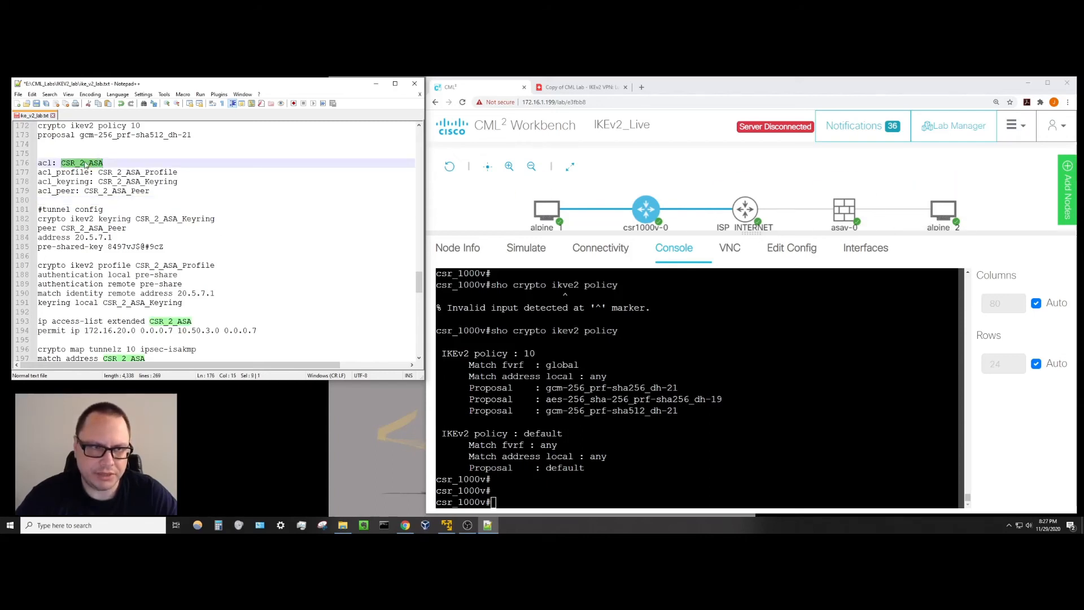
click(81, 173)
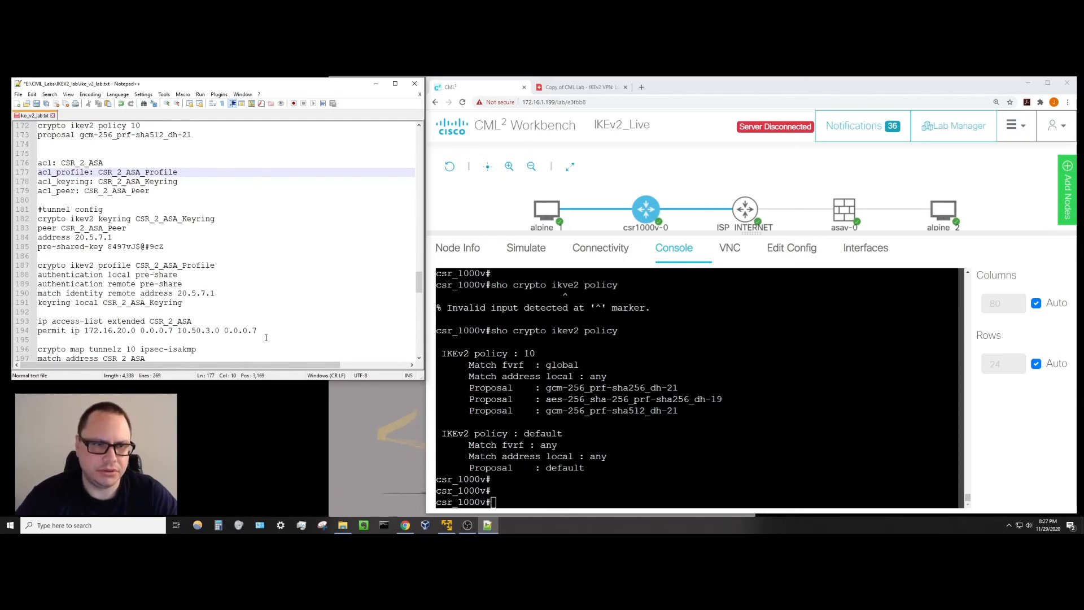
scroll(270, 323, down, 1)
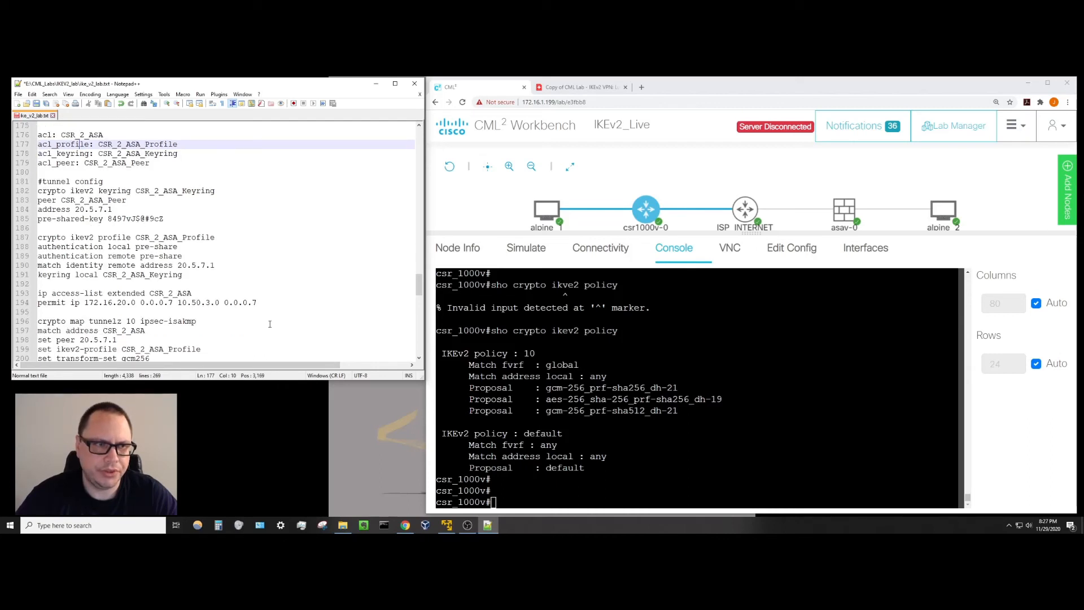
scroll(270, 323, down, 1)
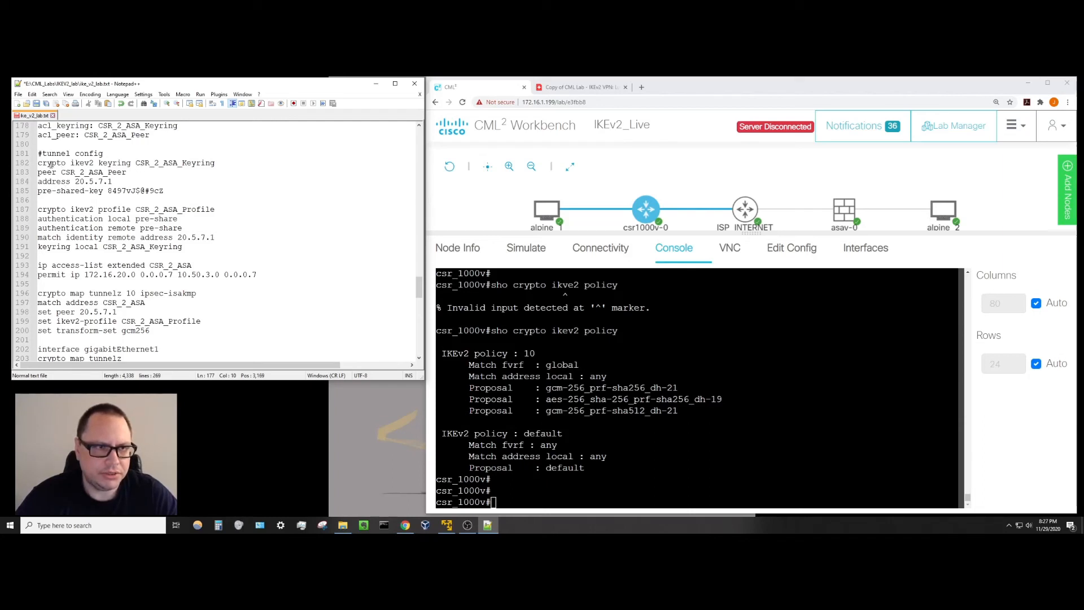
drag(43, 163, 191, 161)
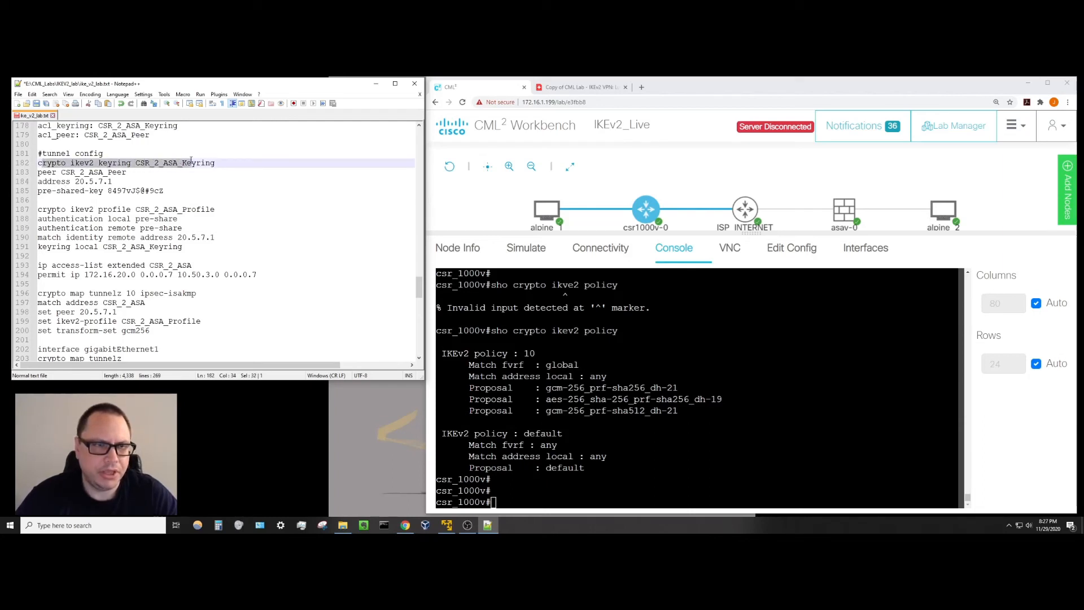
click(125, 171)
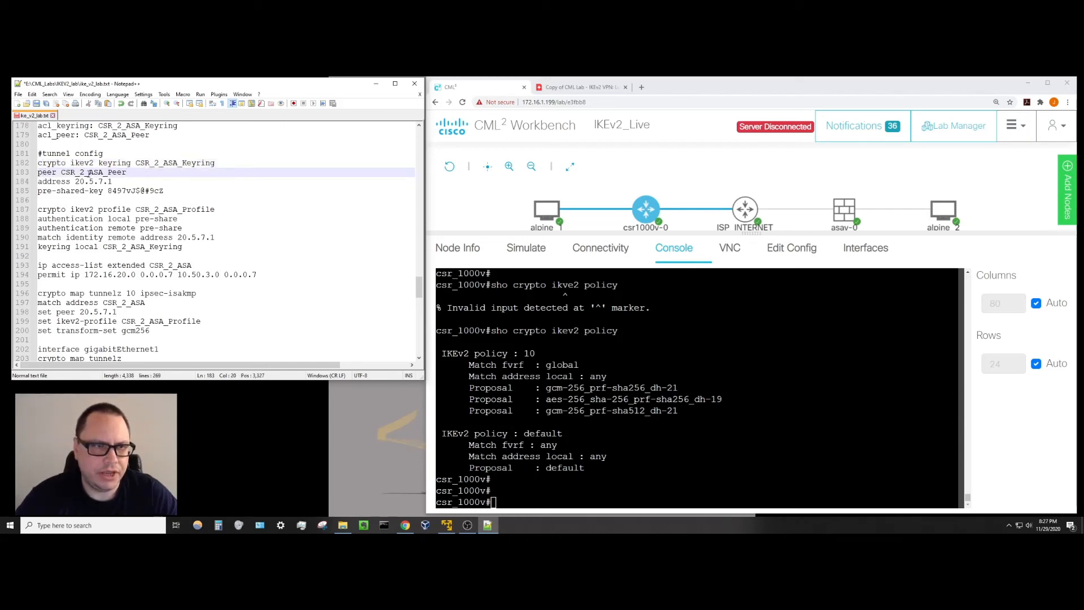
drag(38, 173, 164, 190)
key(alt+Tab)
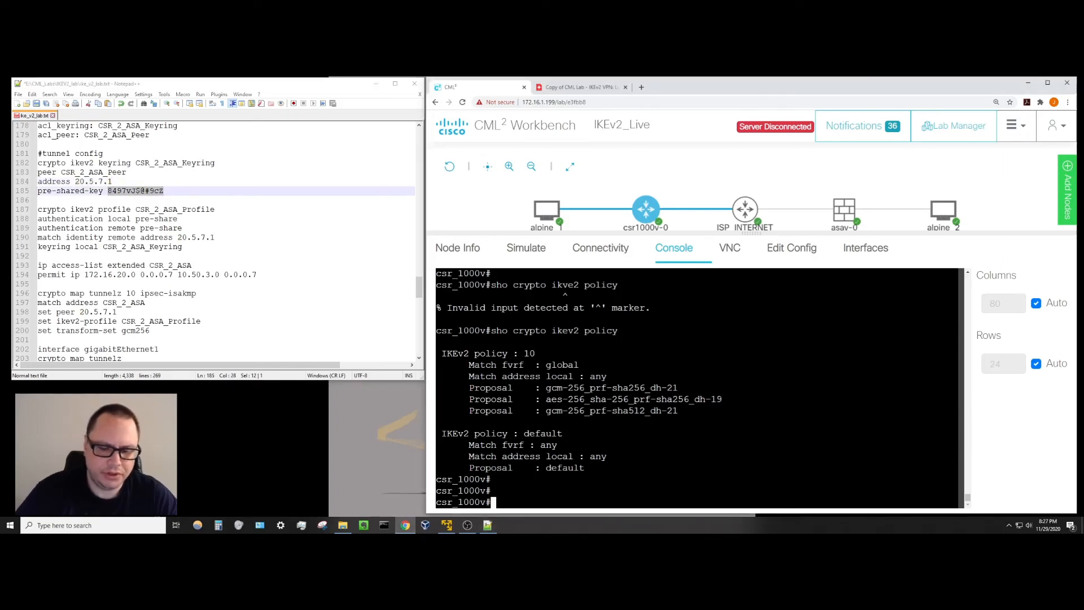
Show the CSR running config from the keyring section with 'sho run | beg keyring'.
text(sho run )
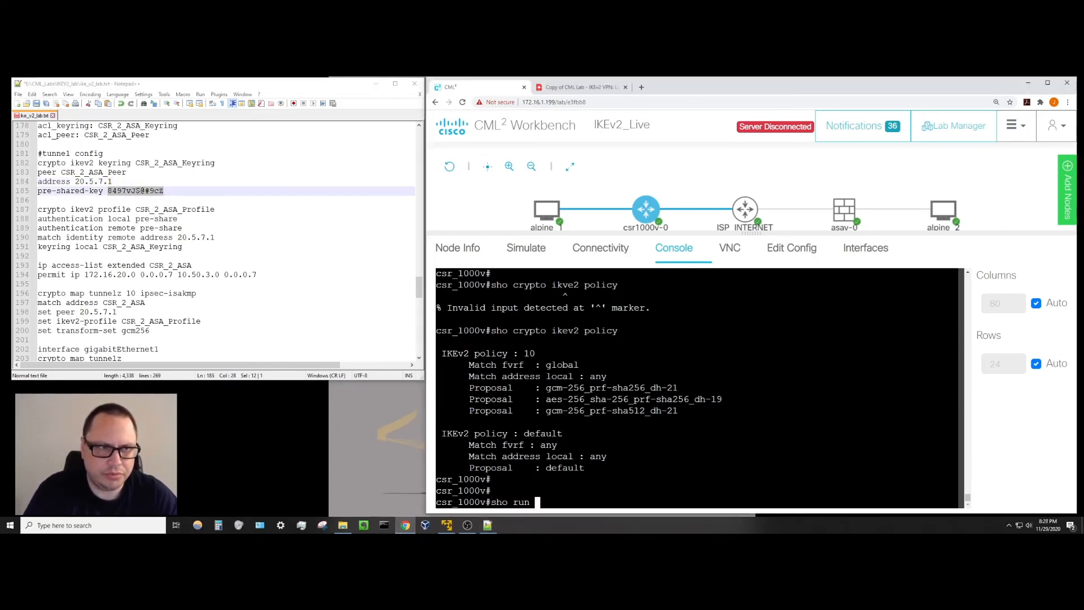
text(| beg krygin)
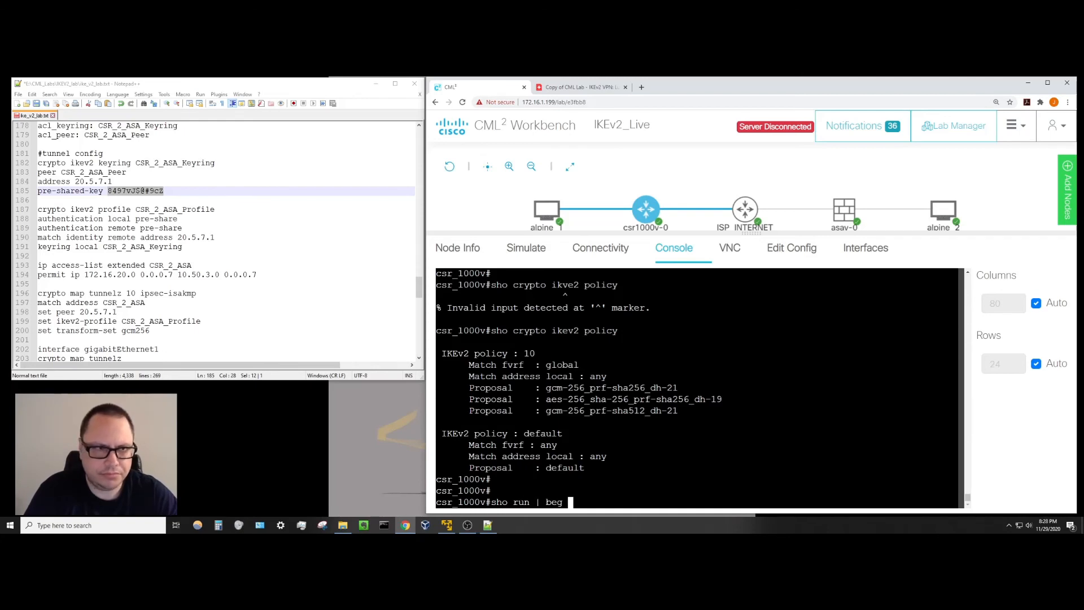
key(BackSpace)
key(BackSpace)
key(BackSpace)
key(BackSpace)
key(BackSpace)
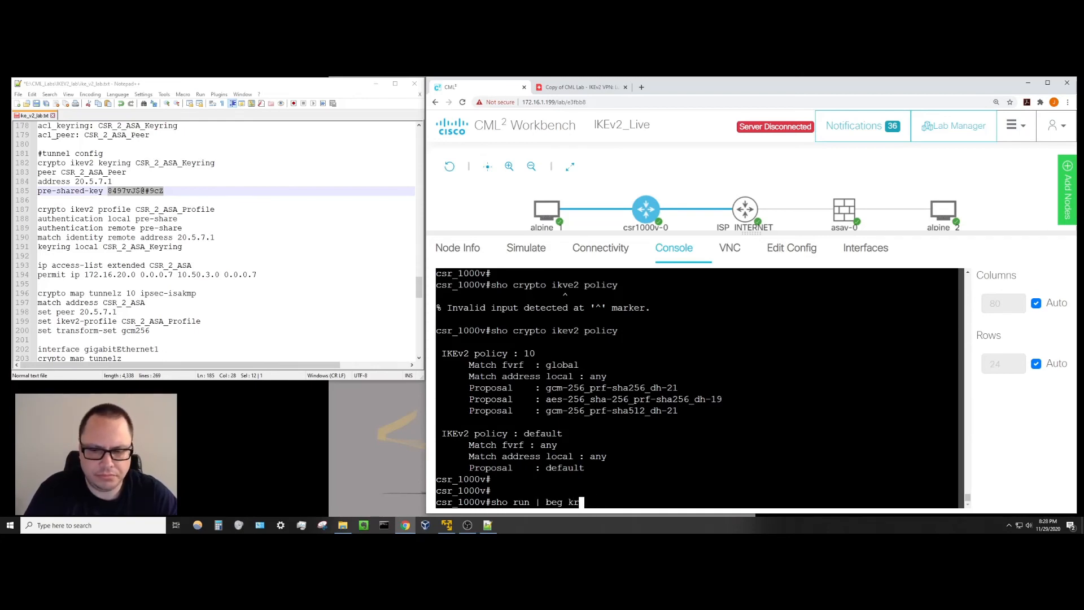
text(eyring)
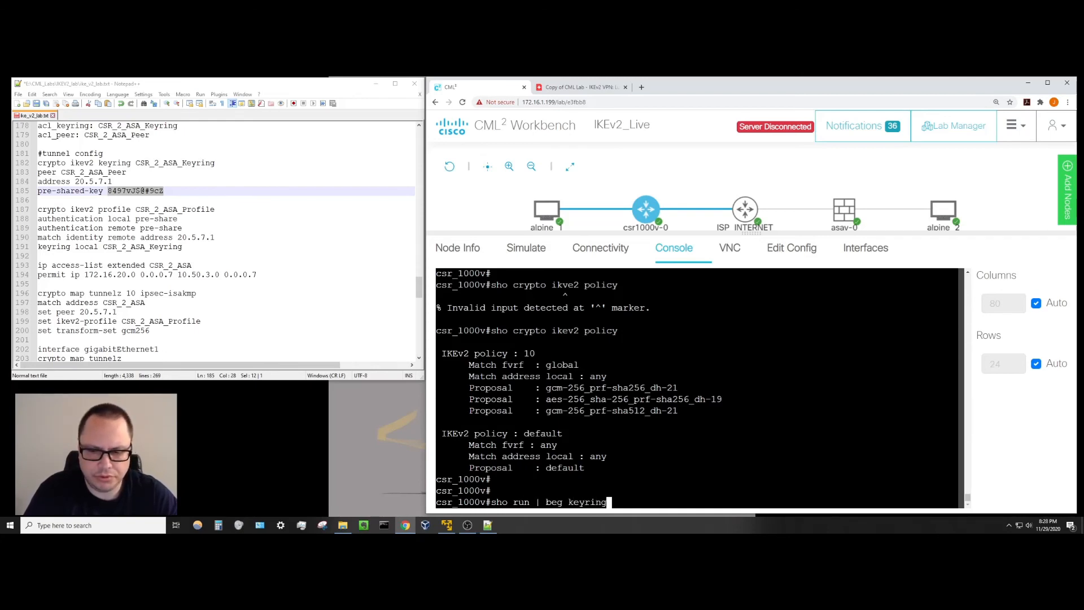
key(Return)
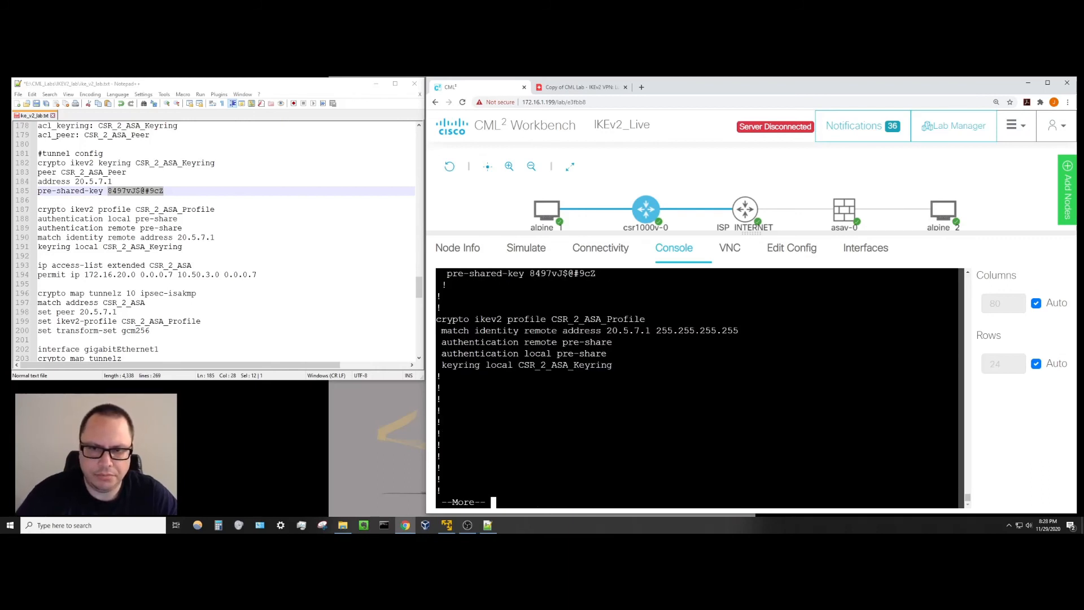
scroll(698, 388, up, 2)
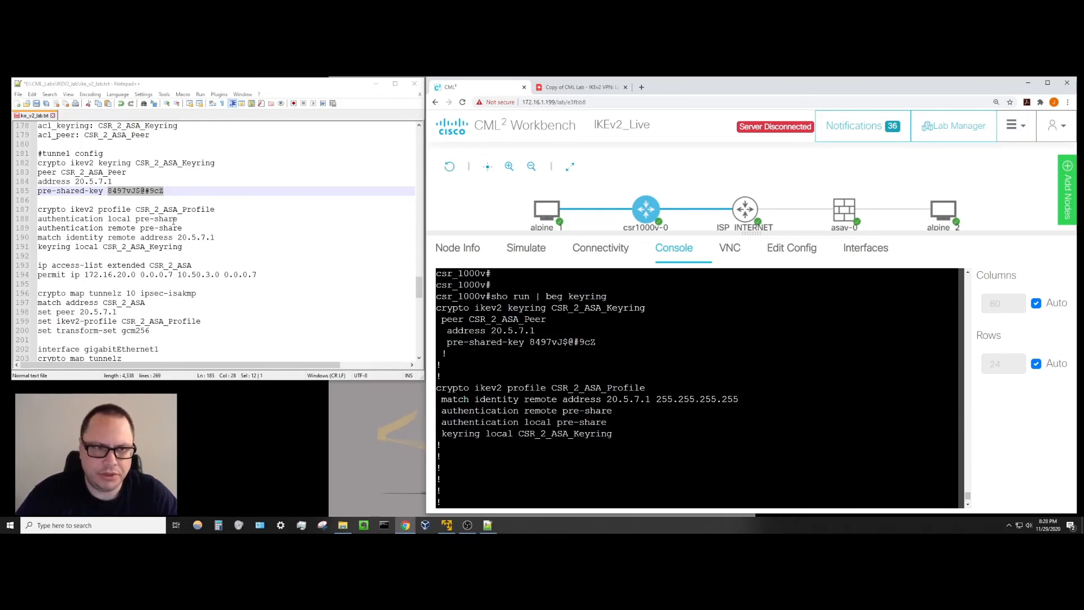
click(176, 191)
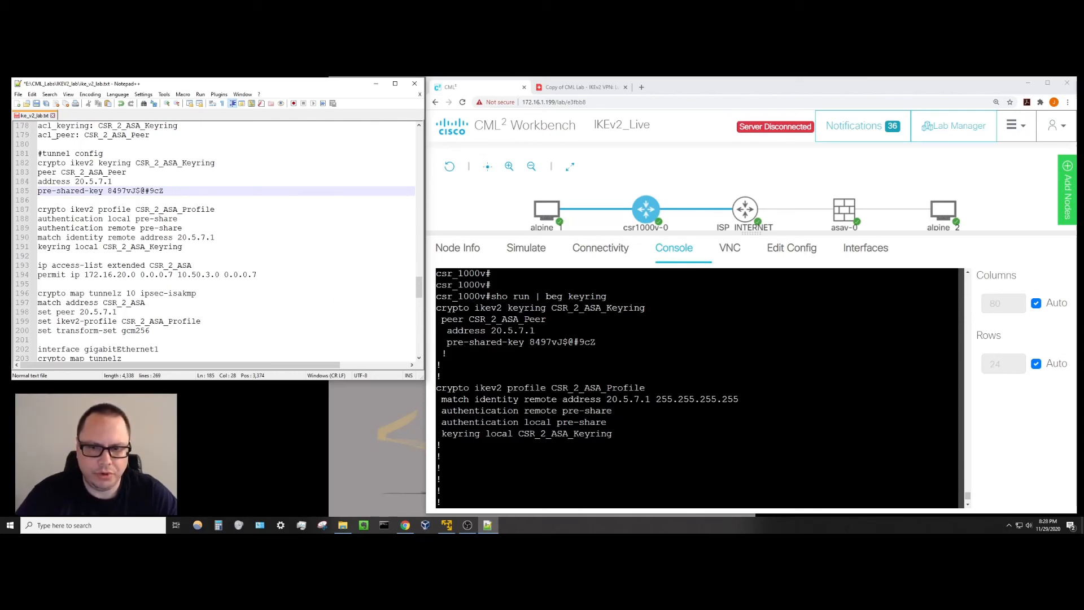
Compare the profile's match identity 20.5.7.1, remote/local pre-share and keyring name with the notes.
drag(453, 399, 640, 399)
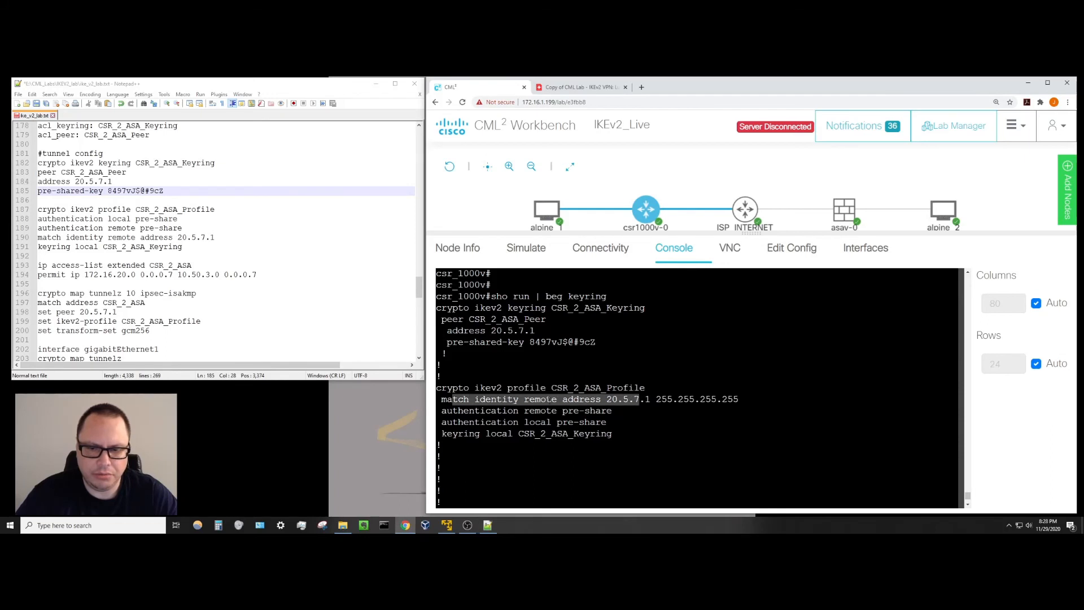
click(604, 400)
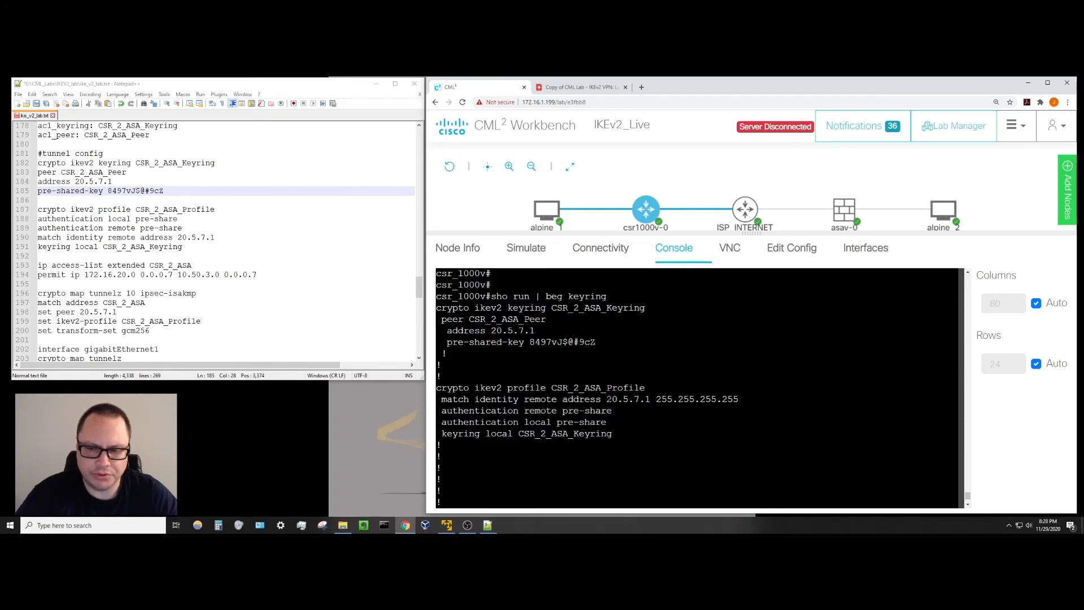
drag(606, 399, 651, 399)
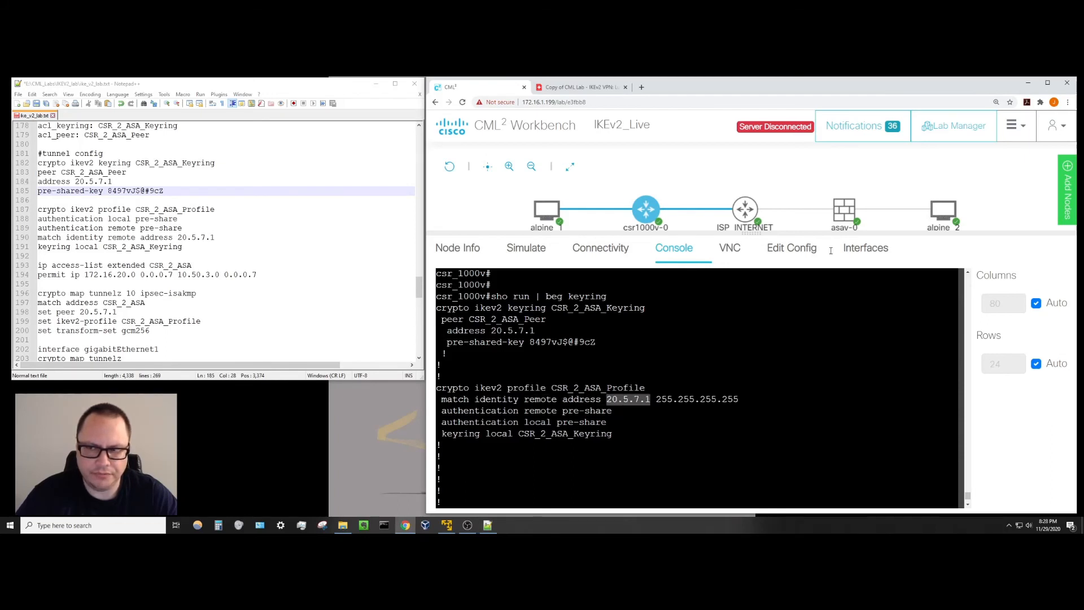
click(651, 400)
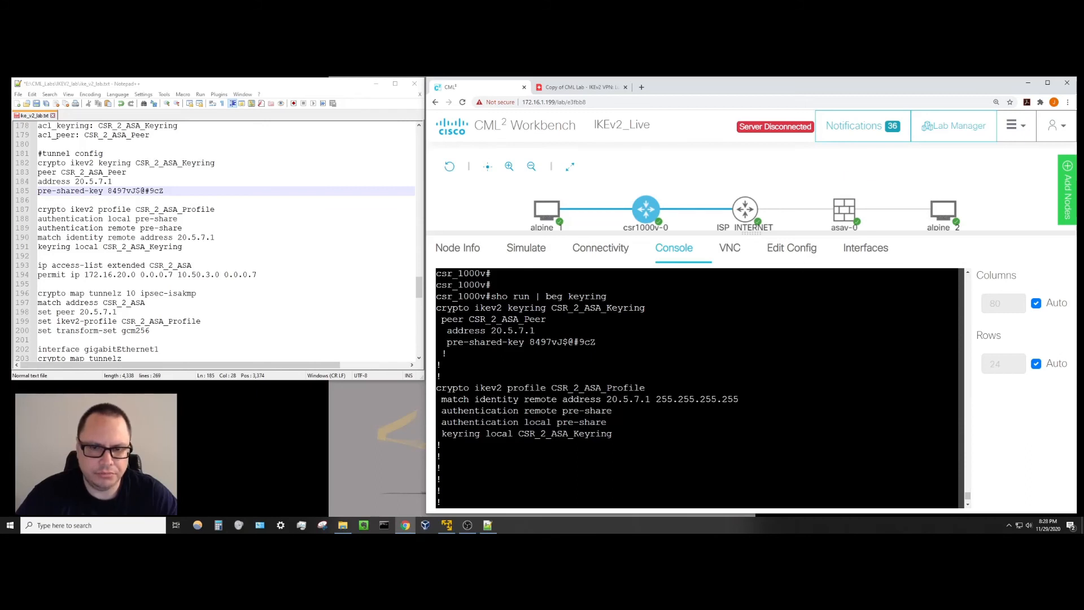
drag(441, 411, 618, 411)
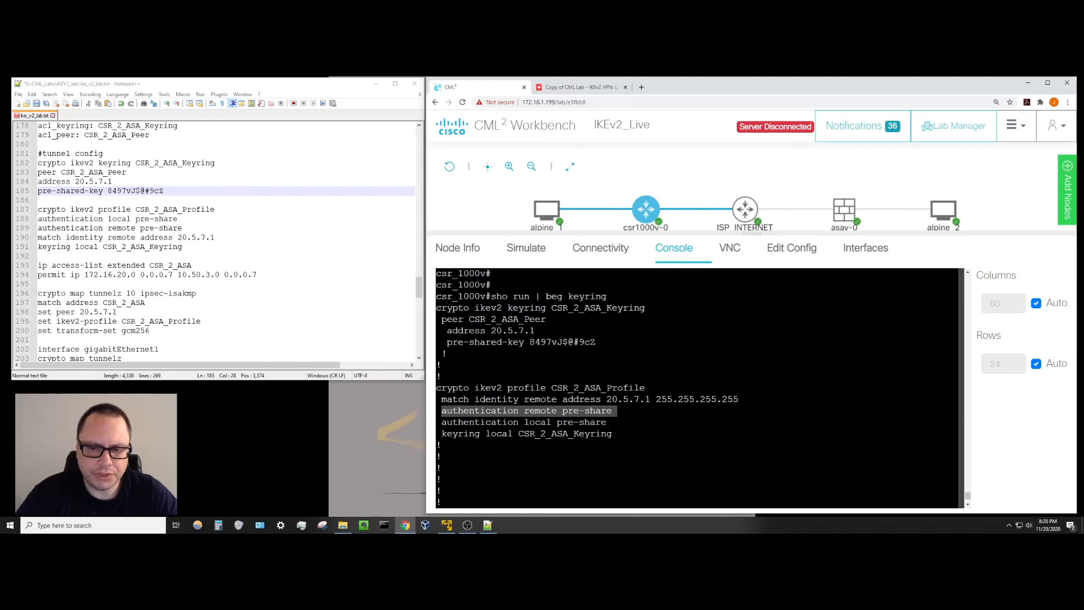
click(529, 413)
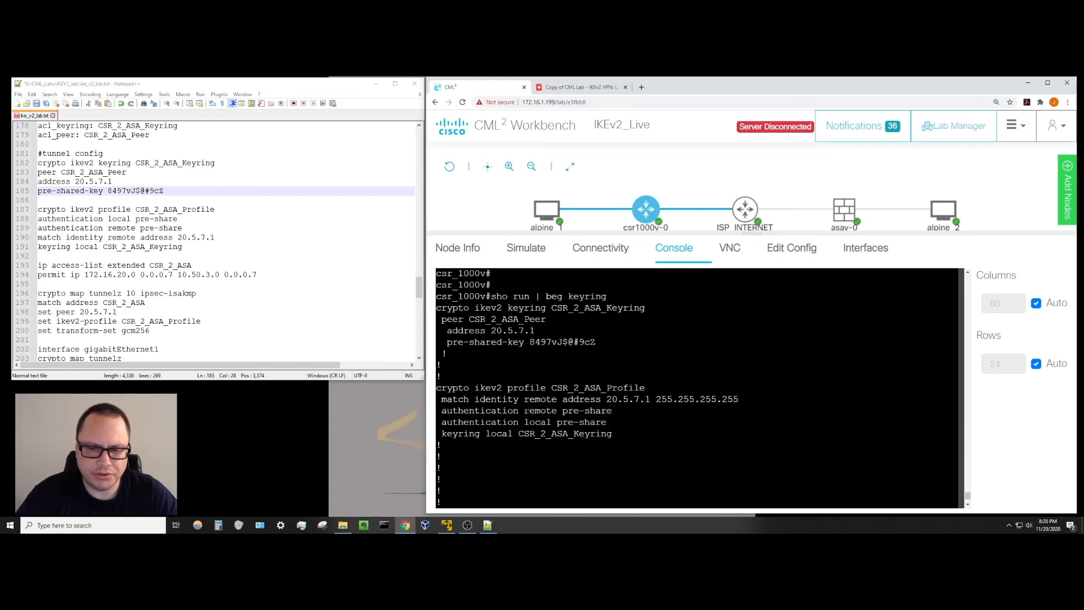
drag(524, 411, 547, 422)
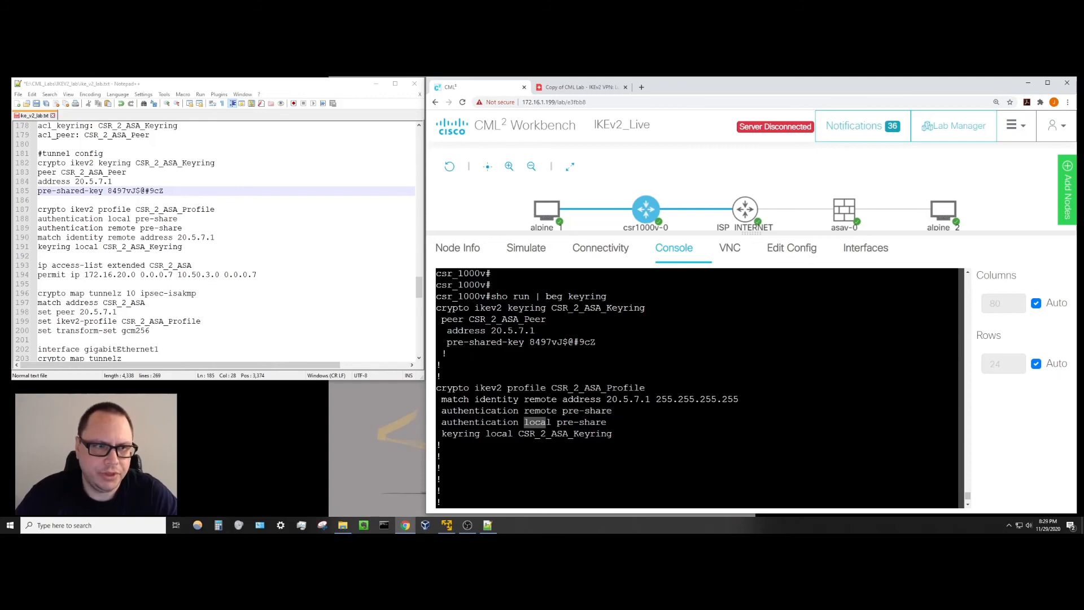
click(497, 452)
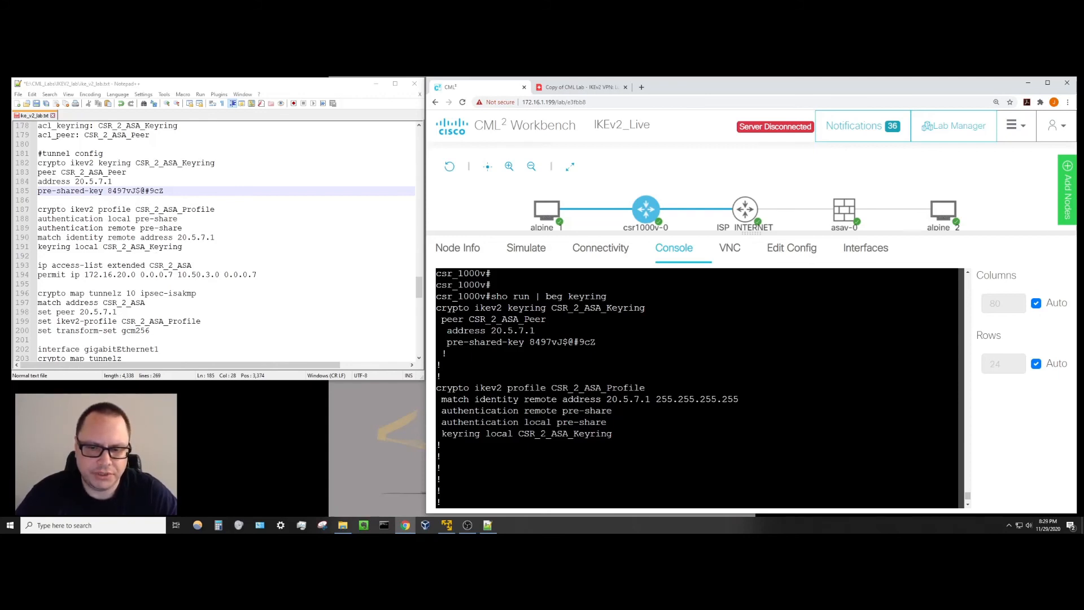
drag(540, 434, 612, 434)
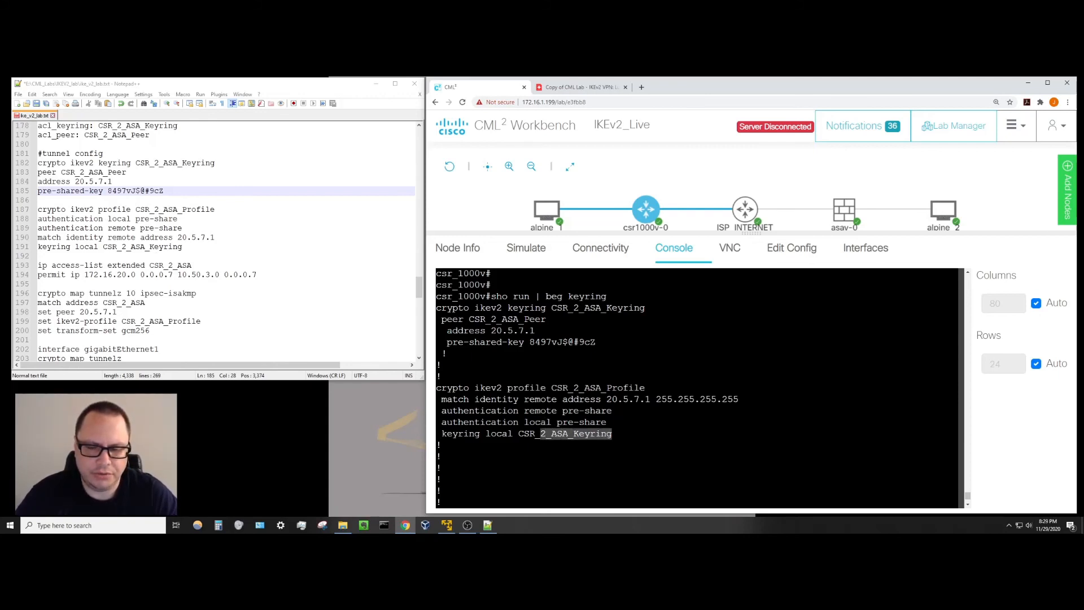
click(613, 436)
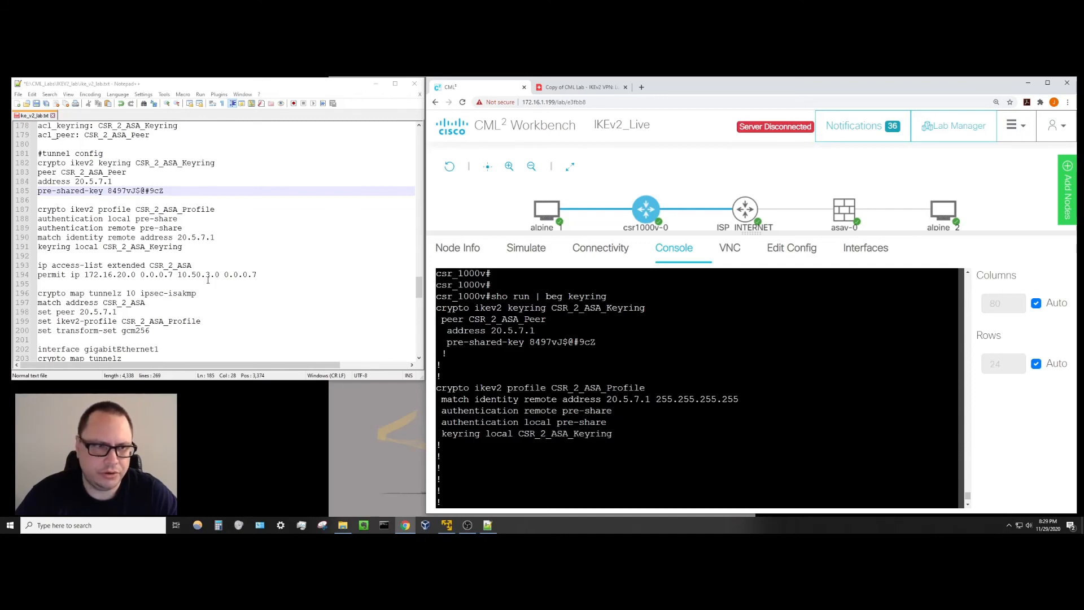
Quit the paged config output, run show ip access-lists, and mark the 172.16.20.0 source network.
key(Return)
key(Return)
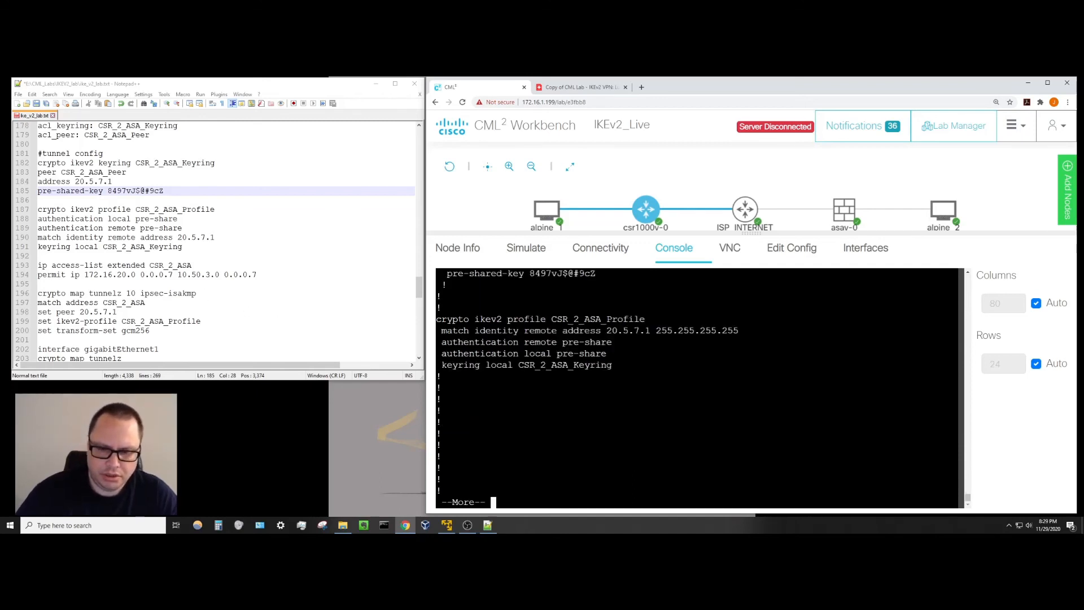
key(q)
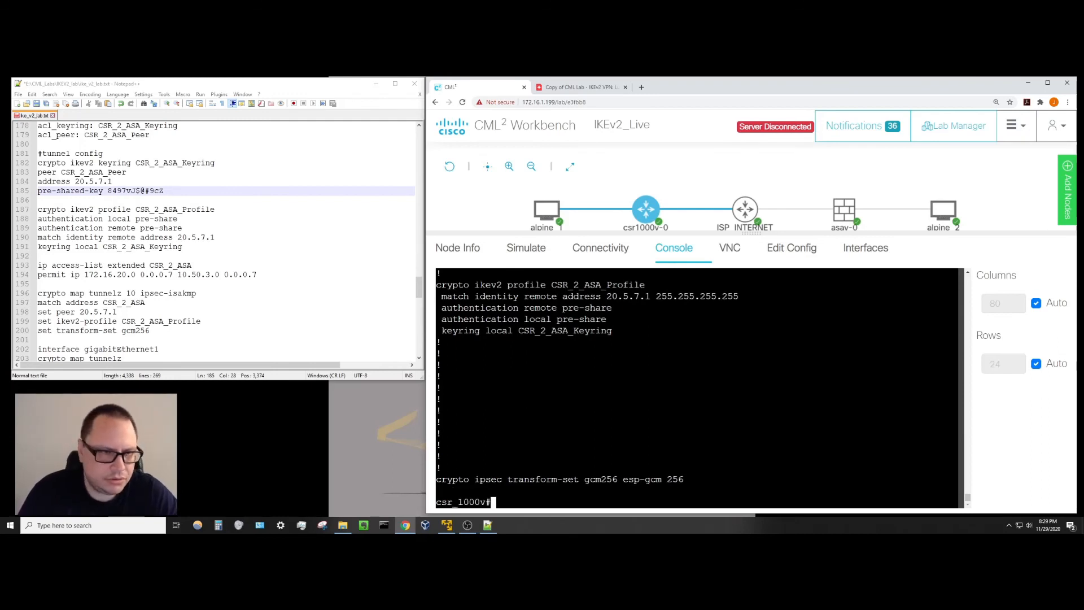
key(Return)
key(Return)
key(Return)
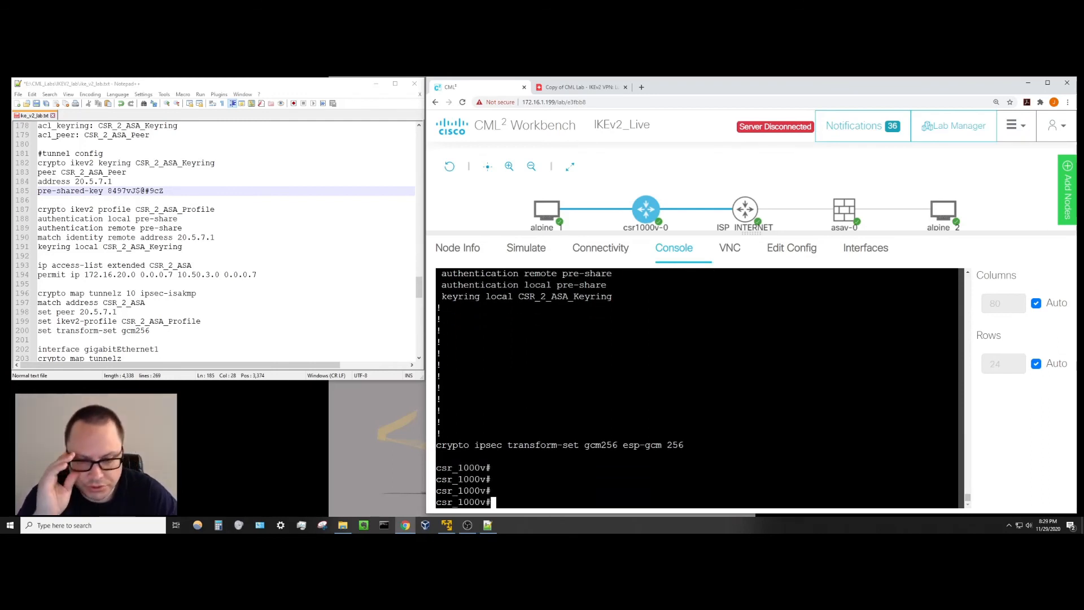
text(s)
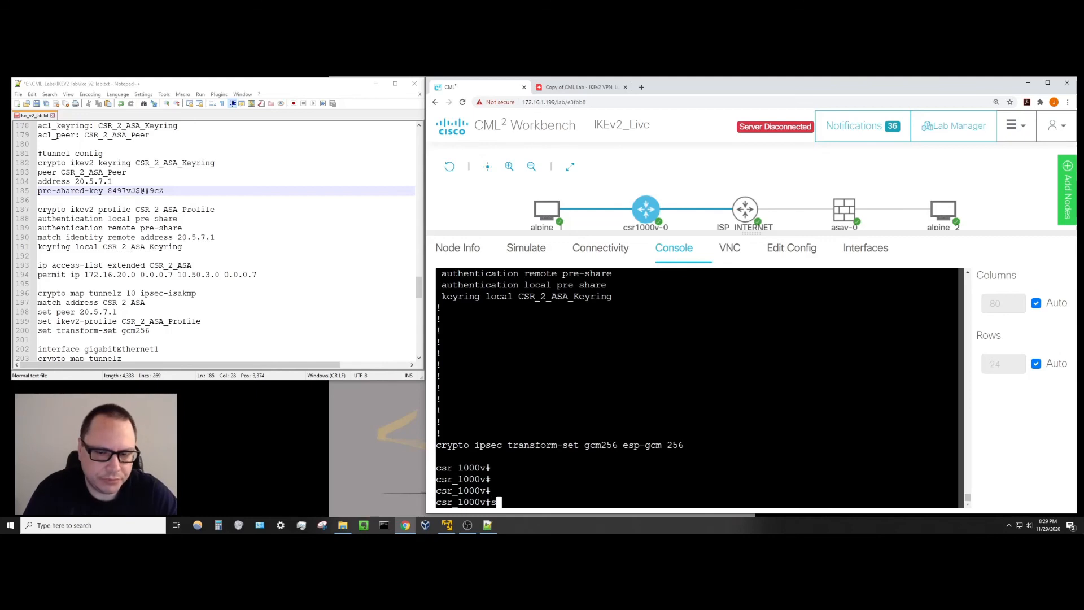
text(ho ip acce)
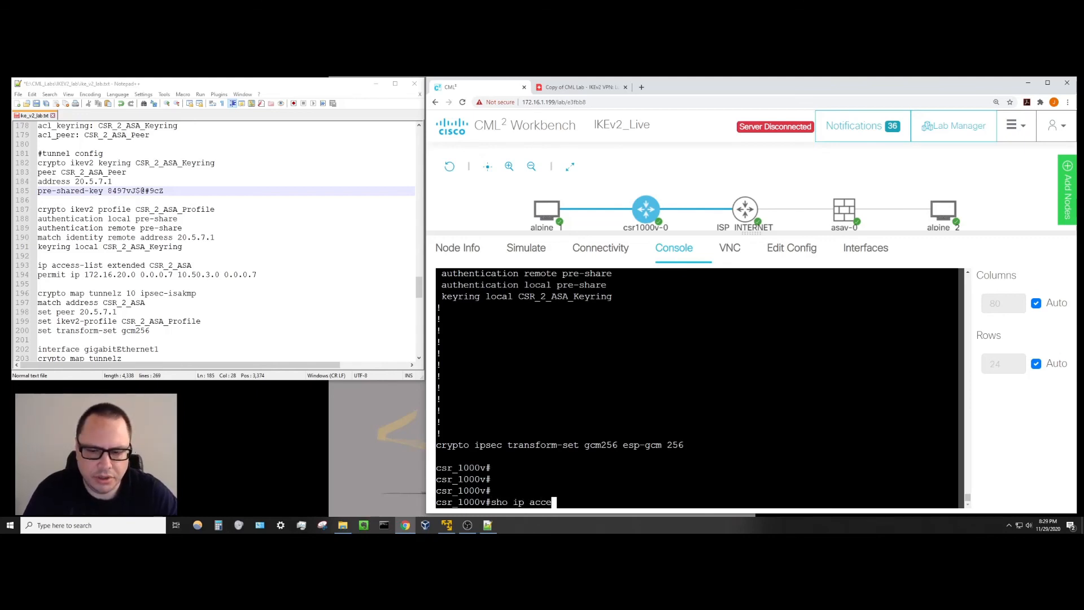
key(Tab)
key(Return)
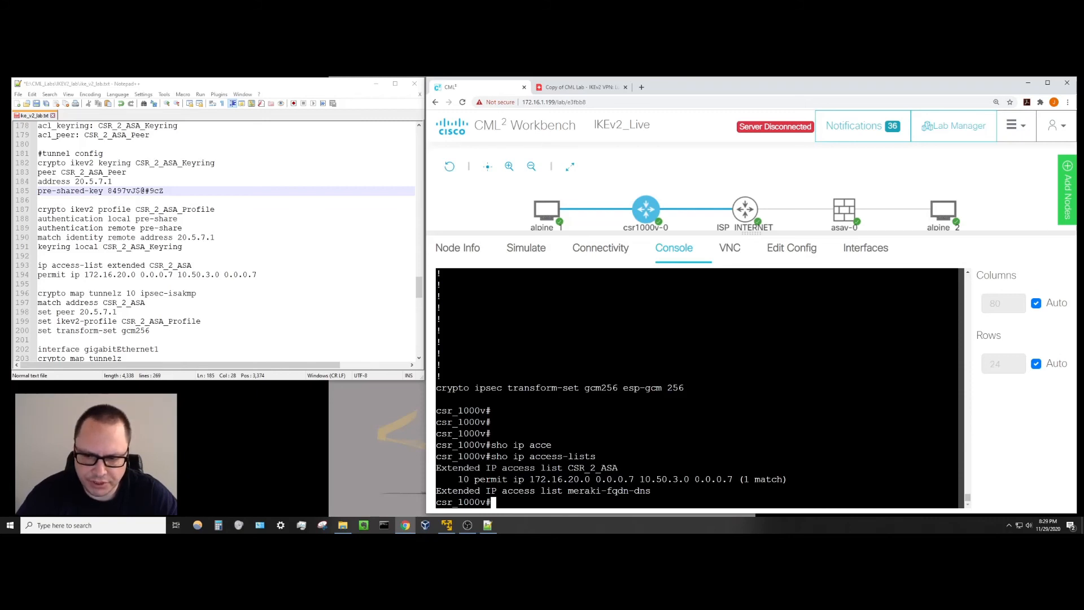
drag(529, 479, 591, 479)
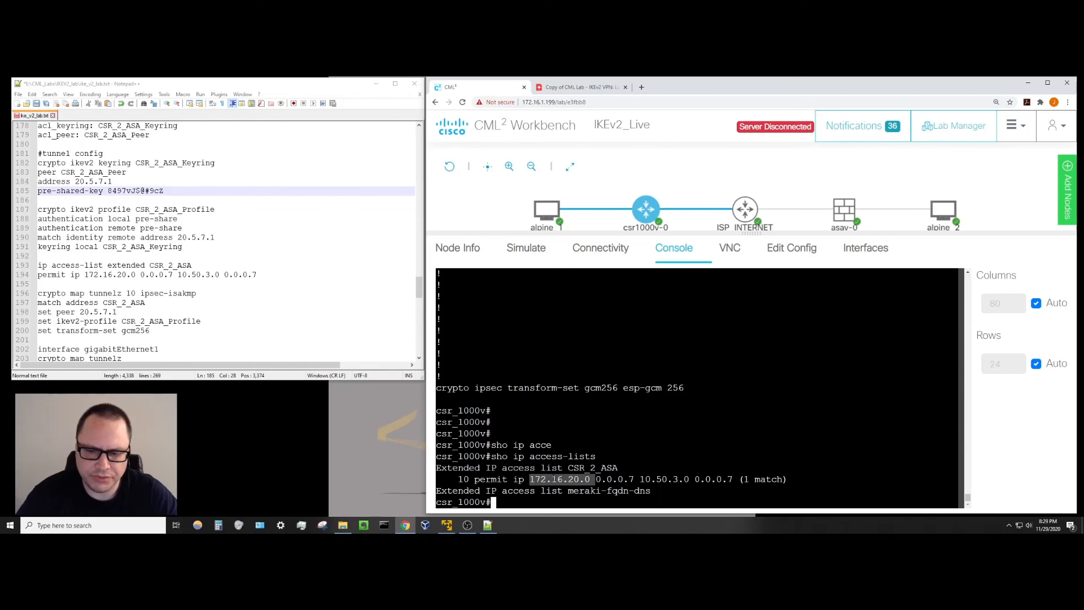
click(579, 87)
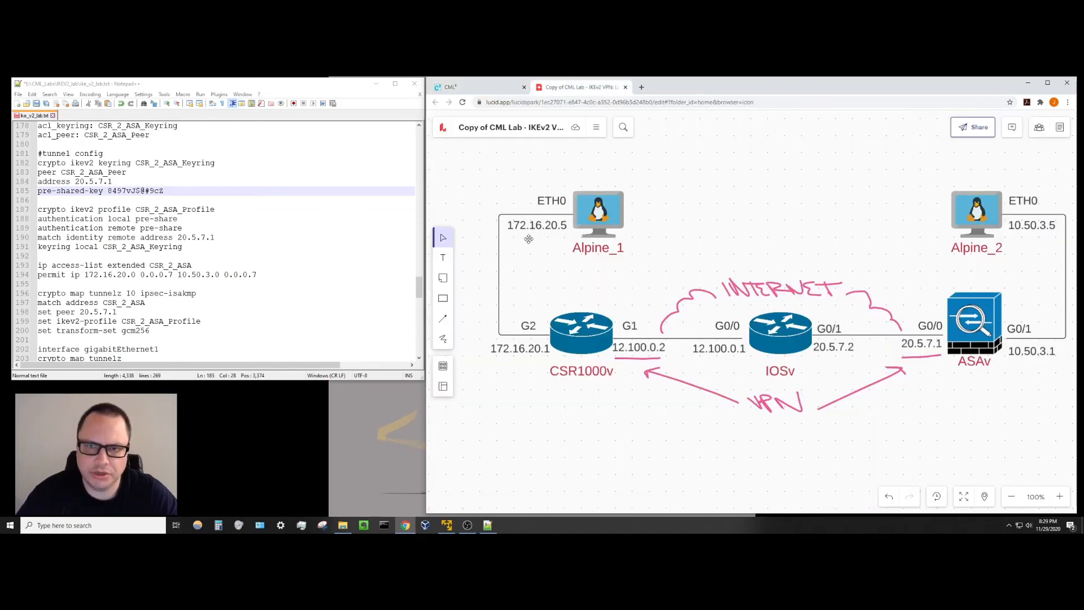
click(502, 91)
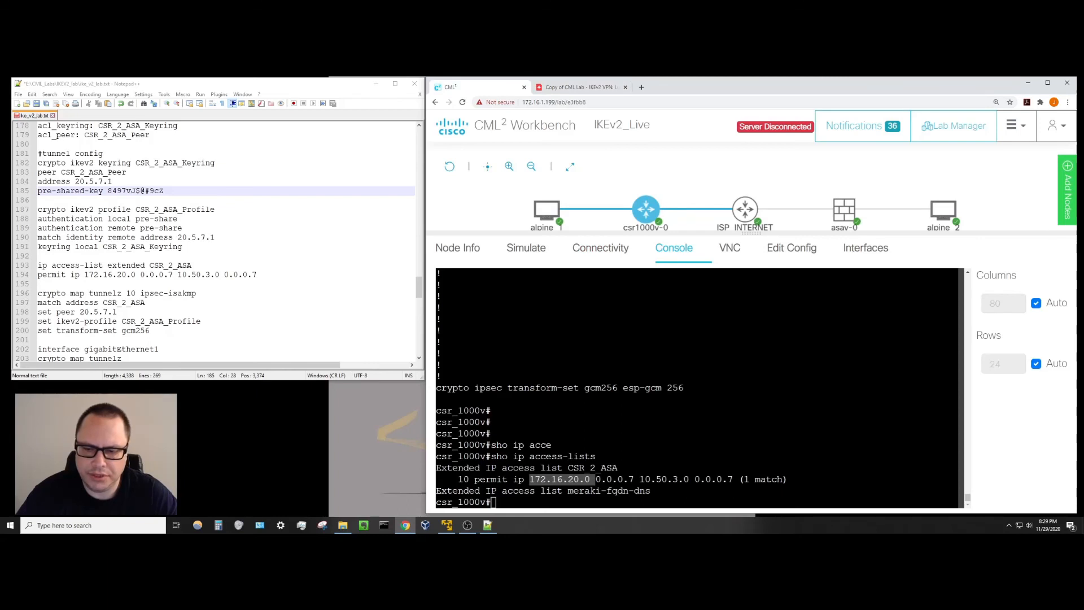
click(573, 91)
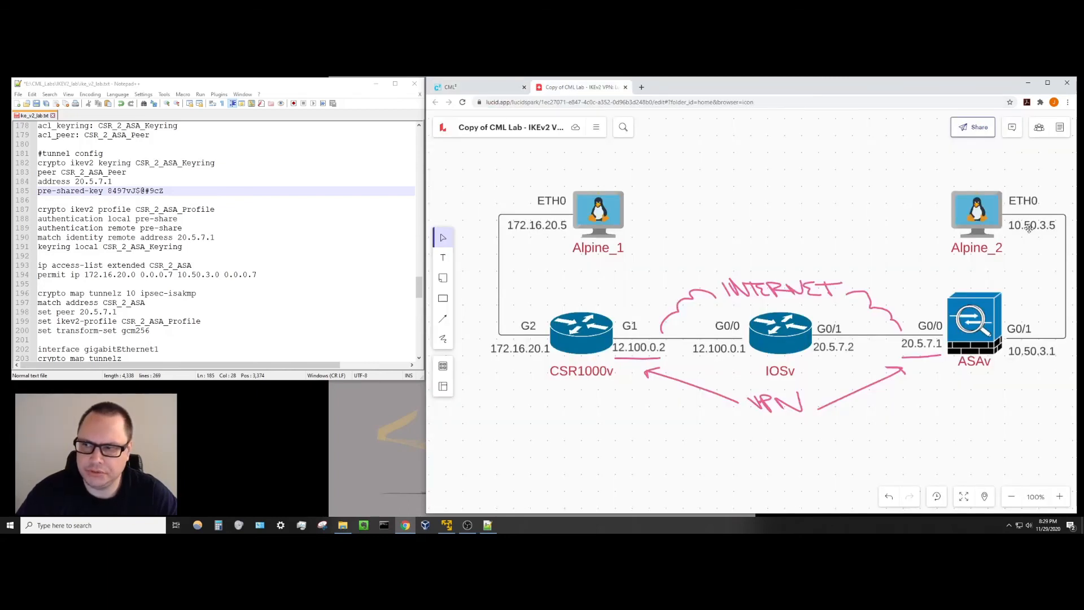
click(456, 85)
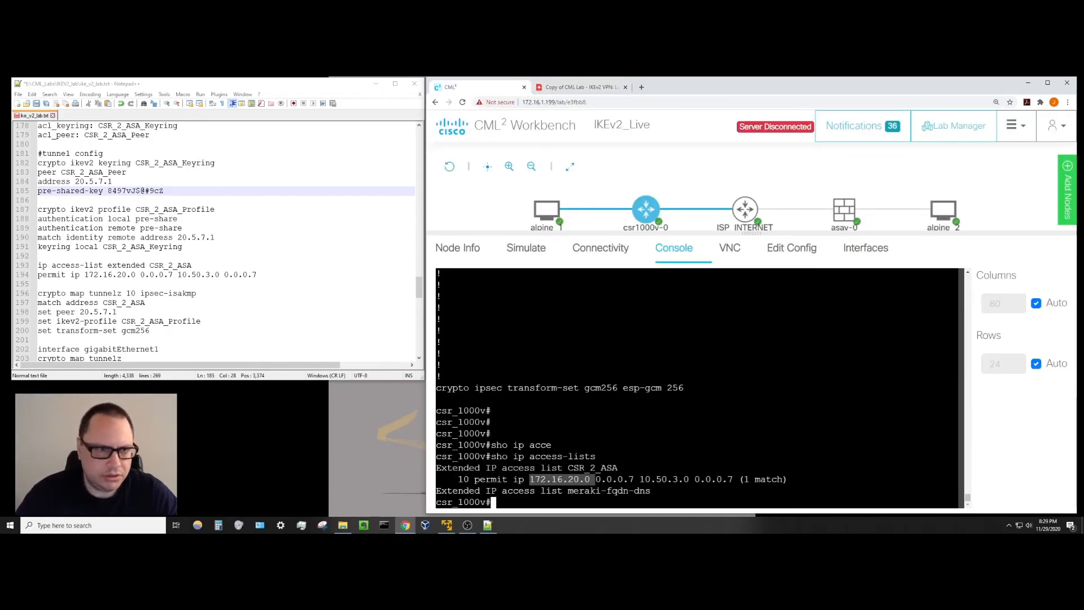
click(639, 473)
Run 'sho run | beg crypto map' on the CSR console to display crypto map tunnelz.
key(Return)
key(Return)
key(Return)
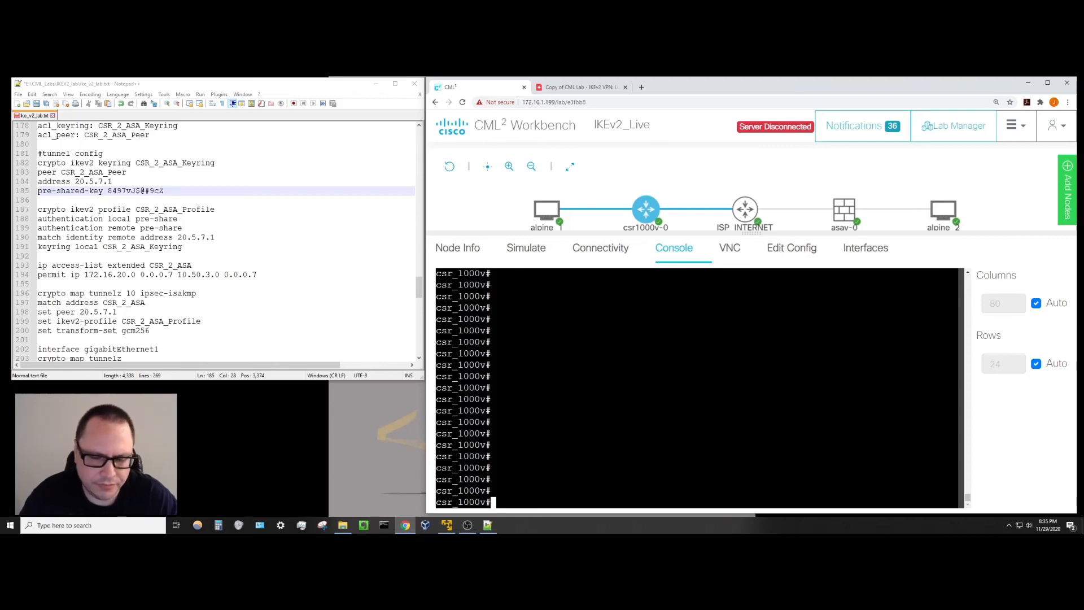
text(sho run \ b)
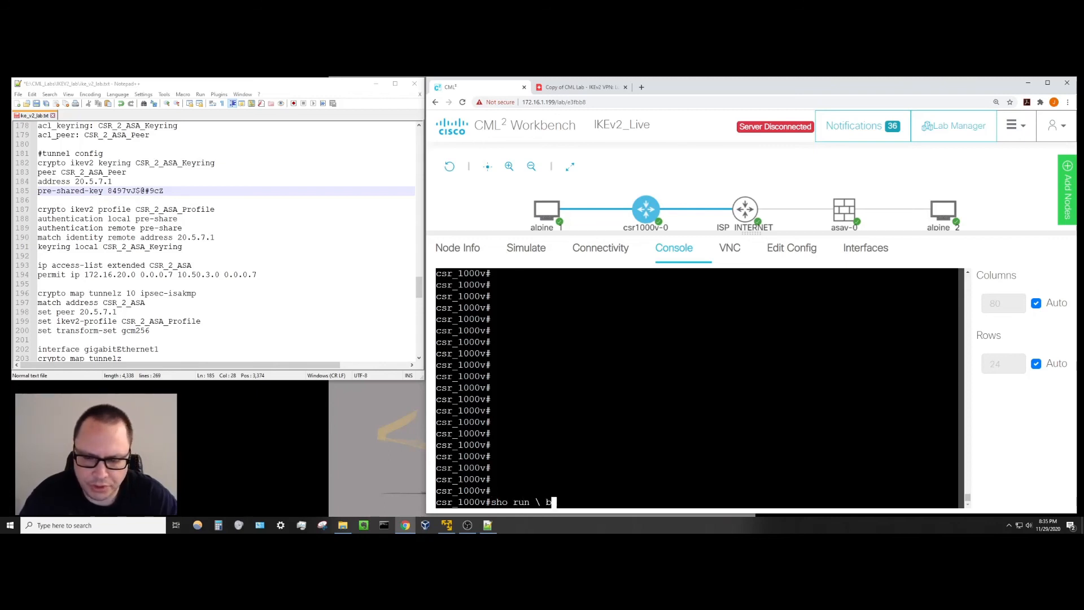
key(BackSpace)
key(BackSpace)
key(BackSpace)
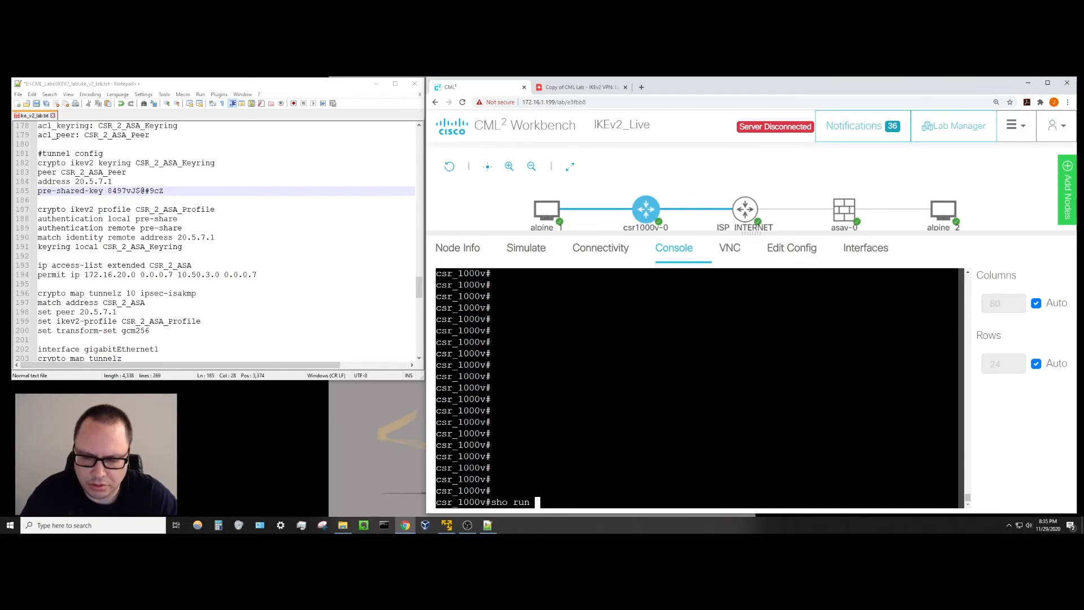
text(|)
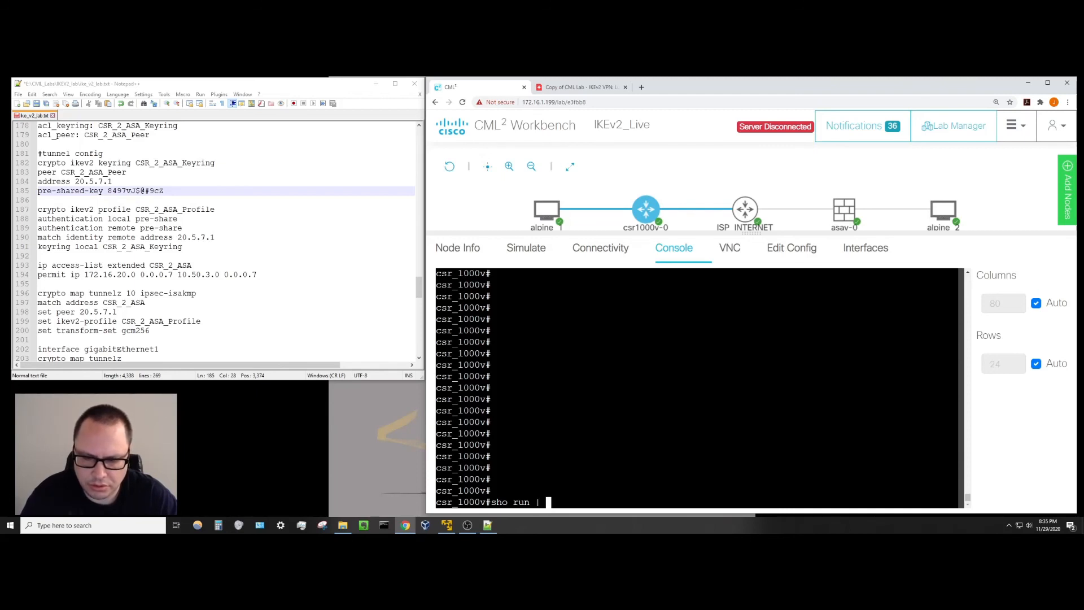
text( beg)
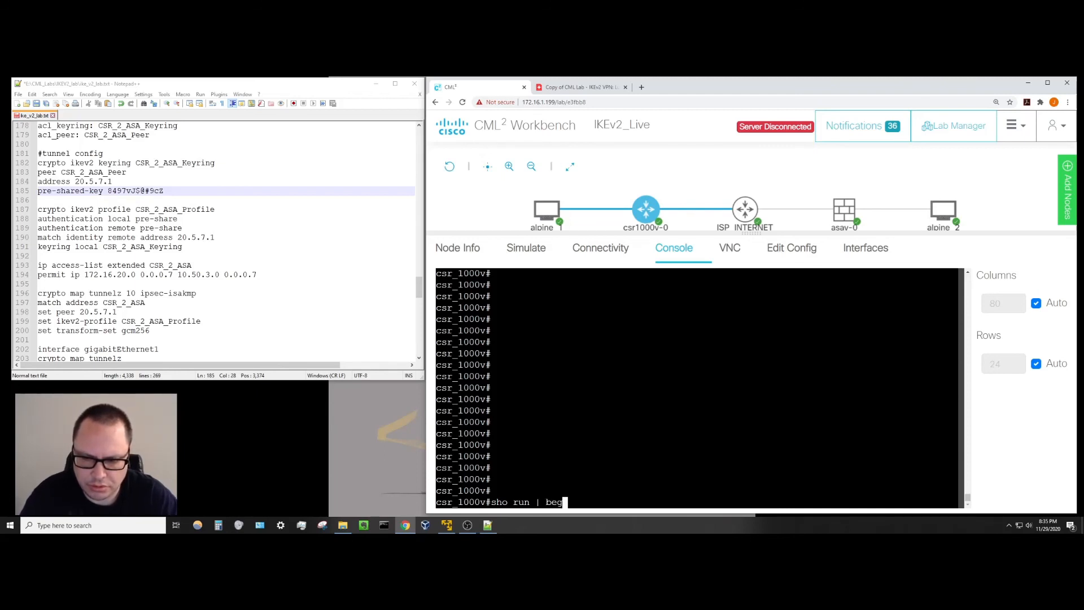
text( crypto map)
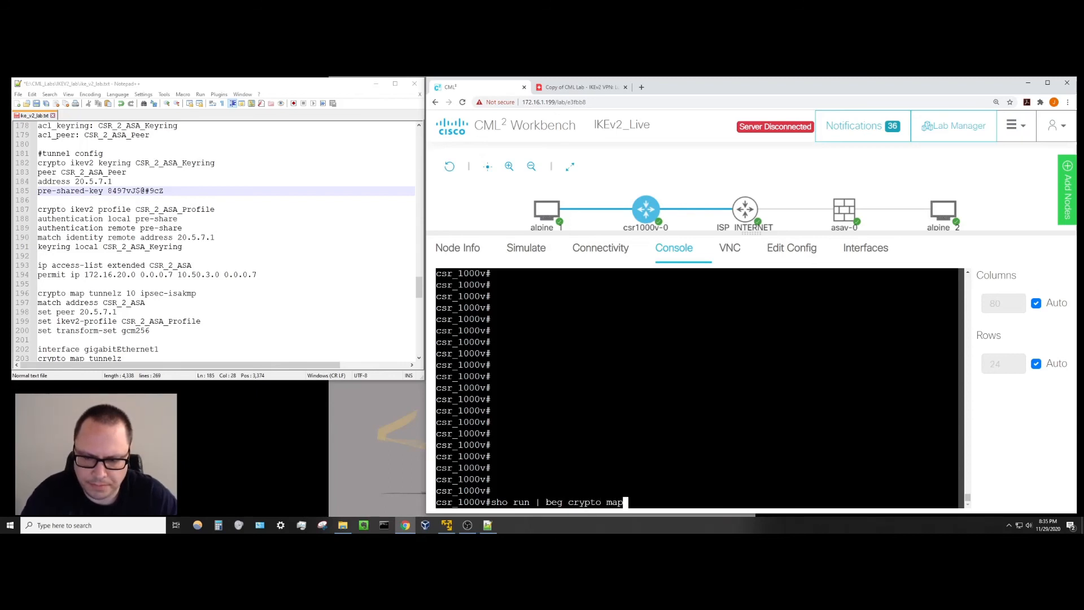
key(Return)
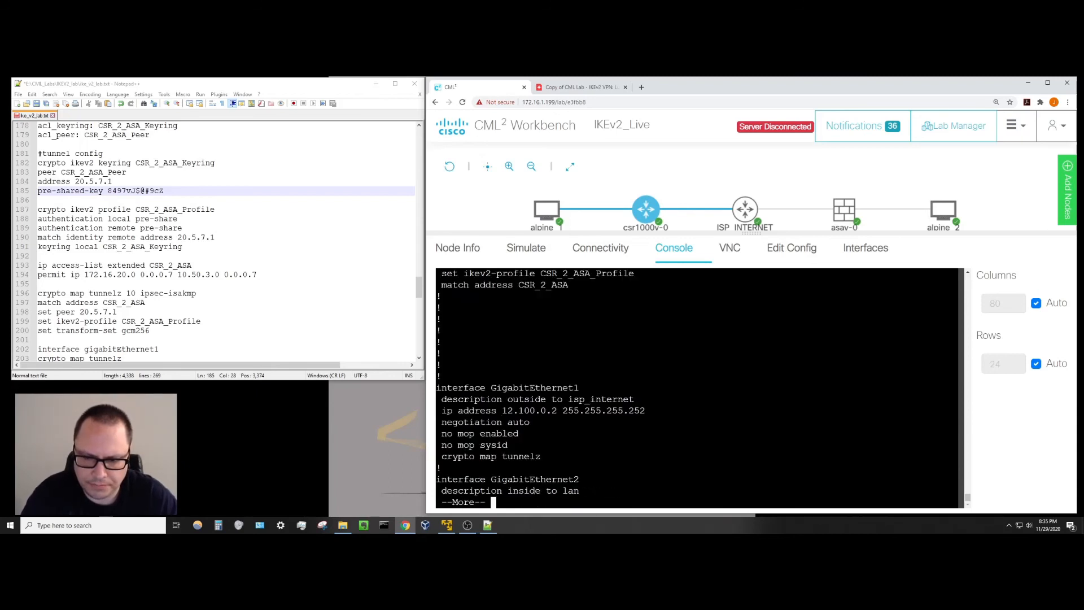
Highlight sequence number 10, set peer 20.5.7.1 and transform-set gcm256 in the crypto map output.
scroll(697, 388, up, 4)
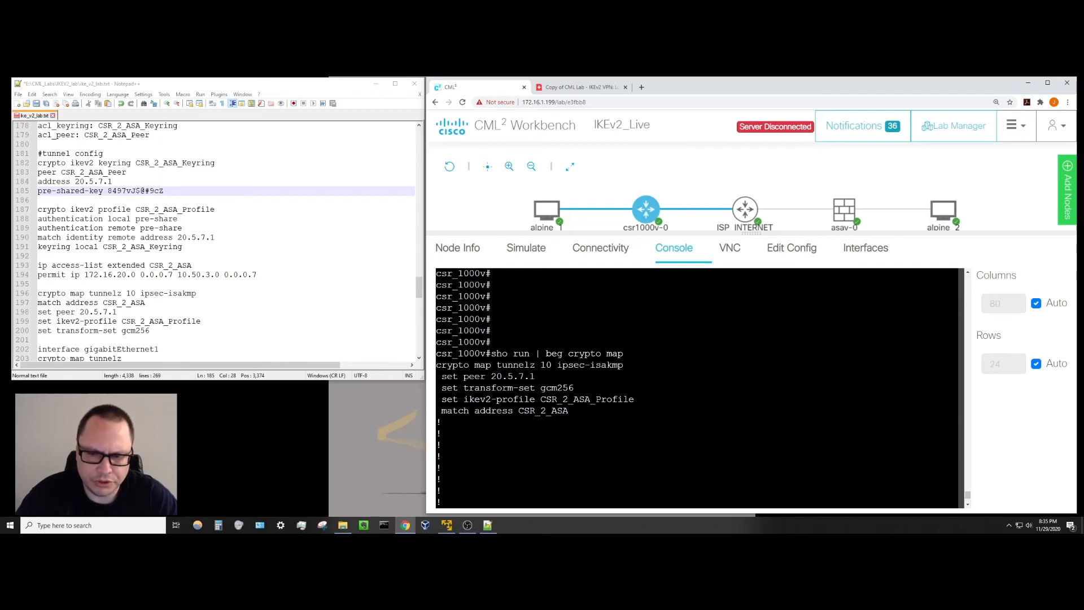
drag(541, 365, 556, 365)
click(557, 366)
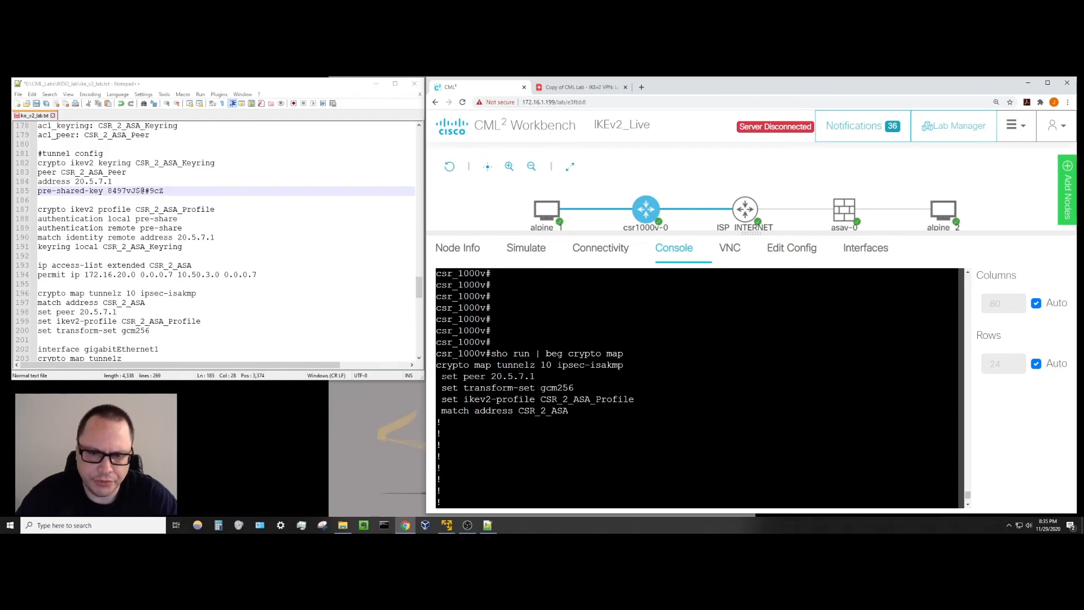
drag(442, 376, 532, 376)
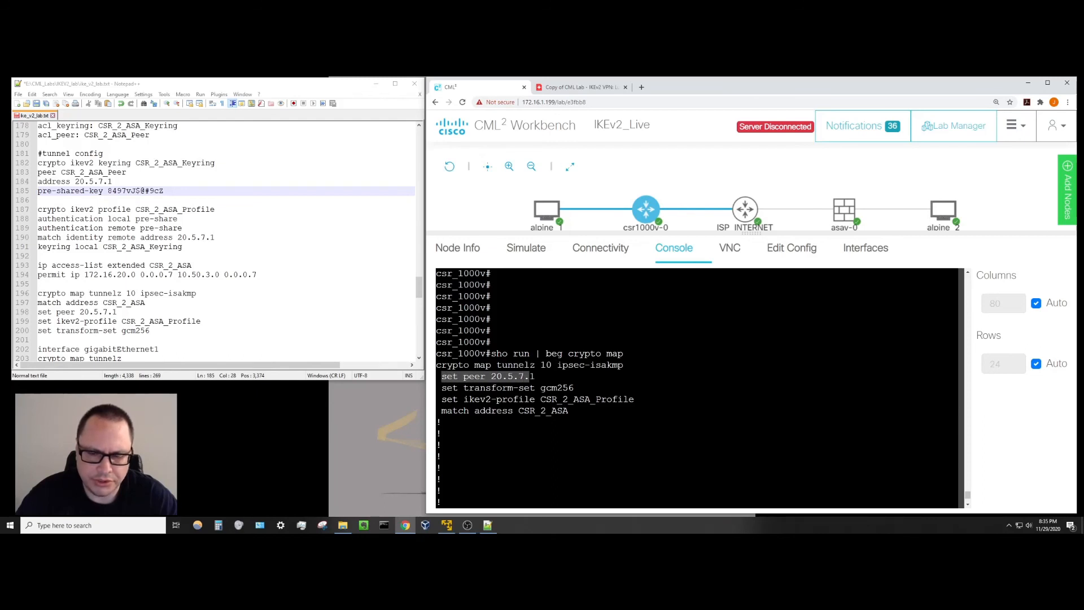
click(531, 376)
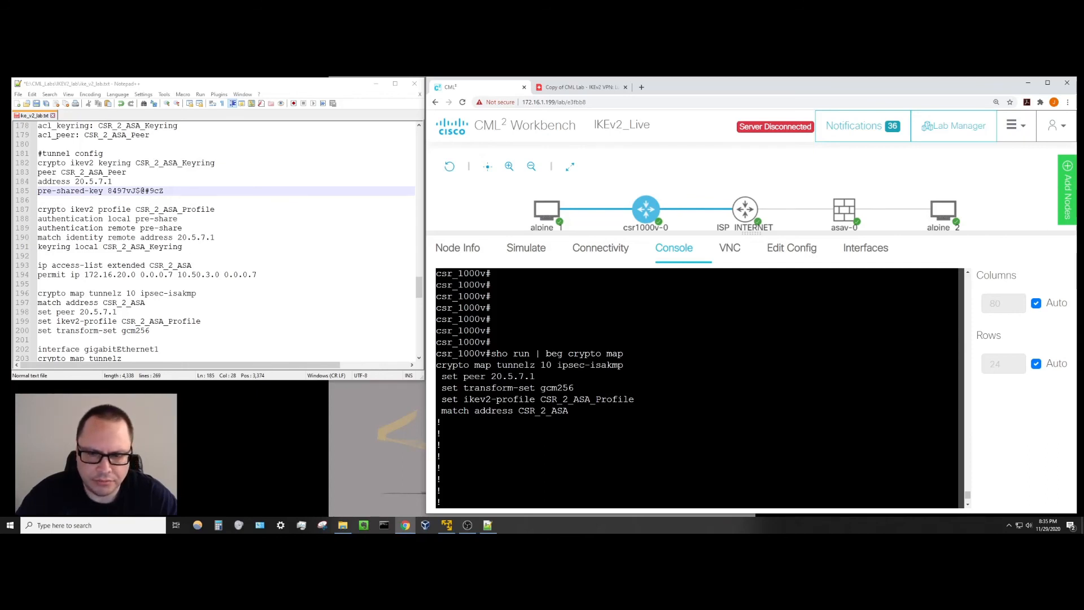
drag(541, 388, 573, 388)
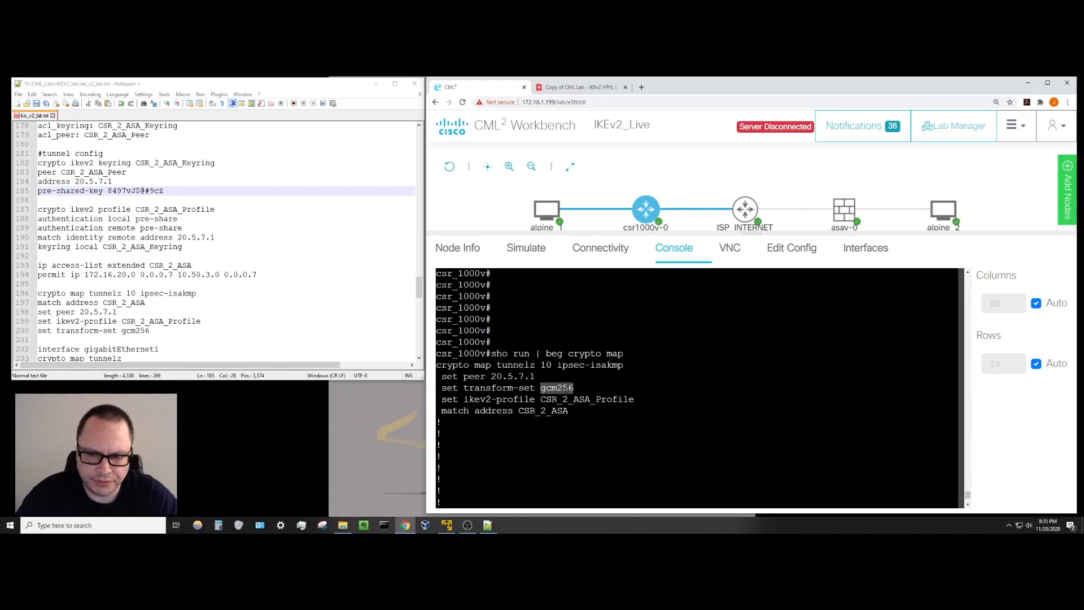
click(551, 389)
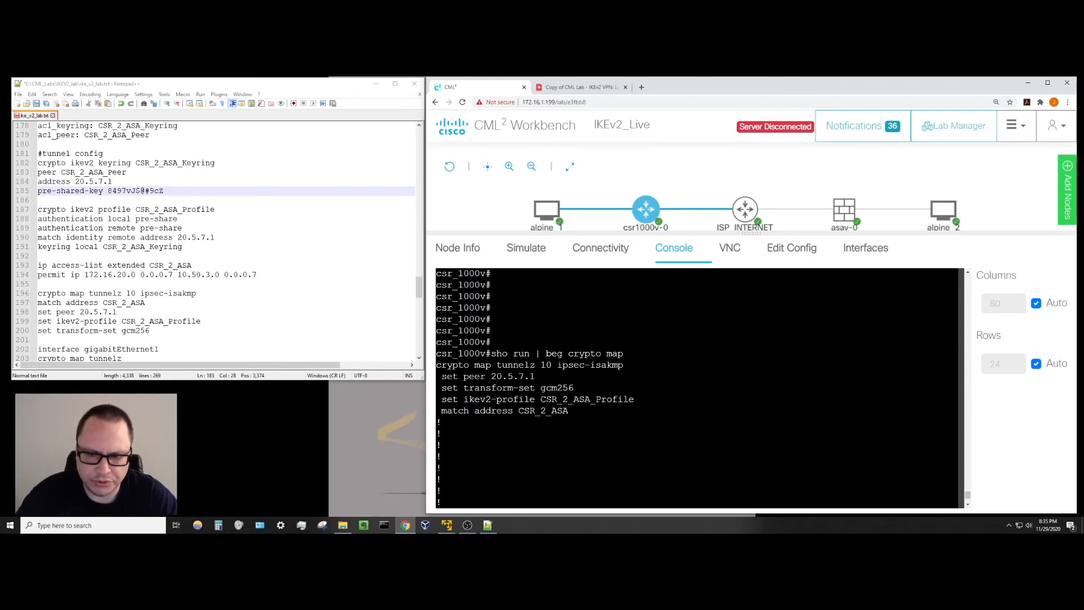
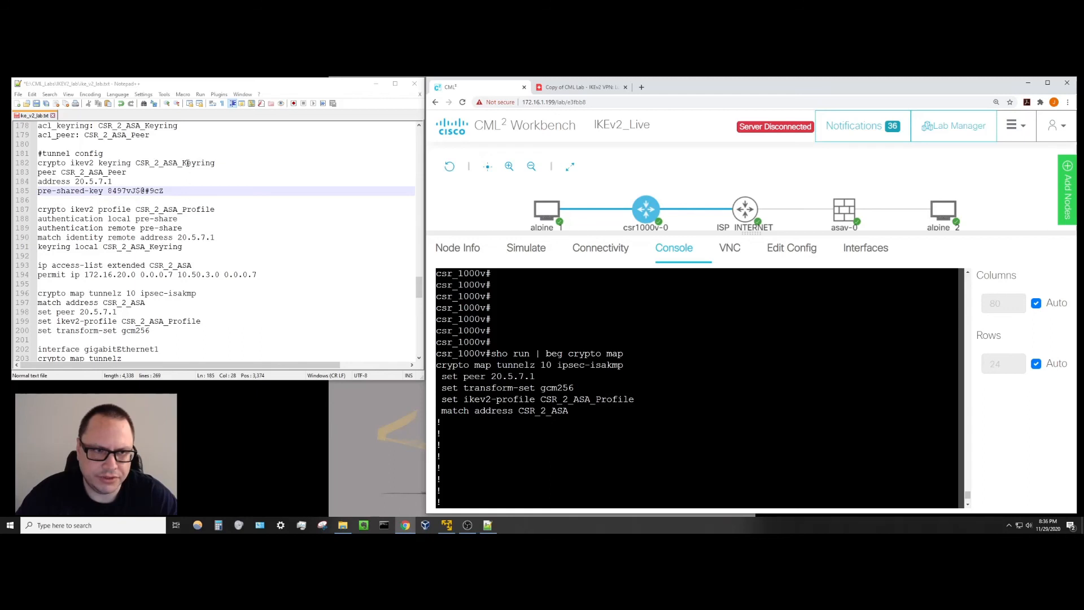
Highlight the CSR_2_ASA_Keyring and CSR_2_ASA access-list references in the crypto config notes.
drag(85, 293, 201, 321)
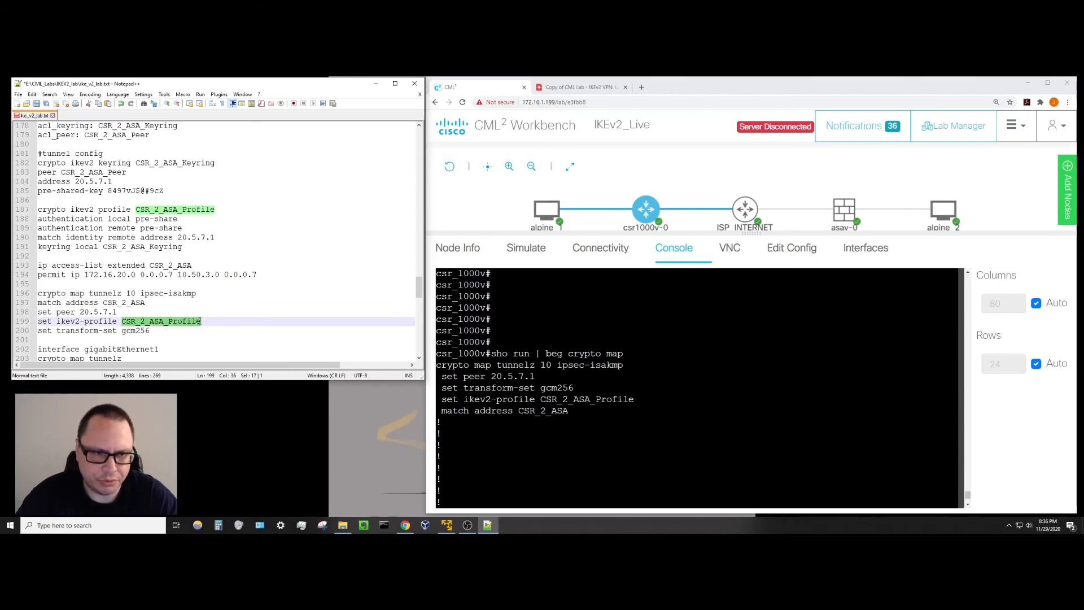
click(167, 228)
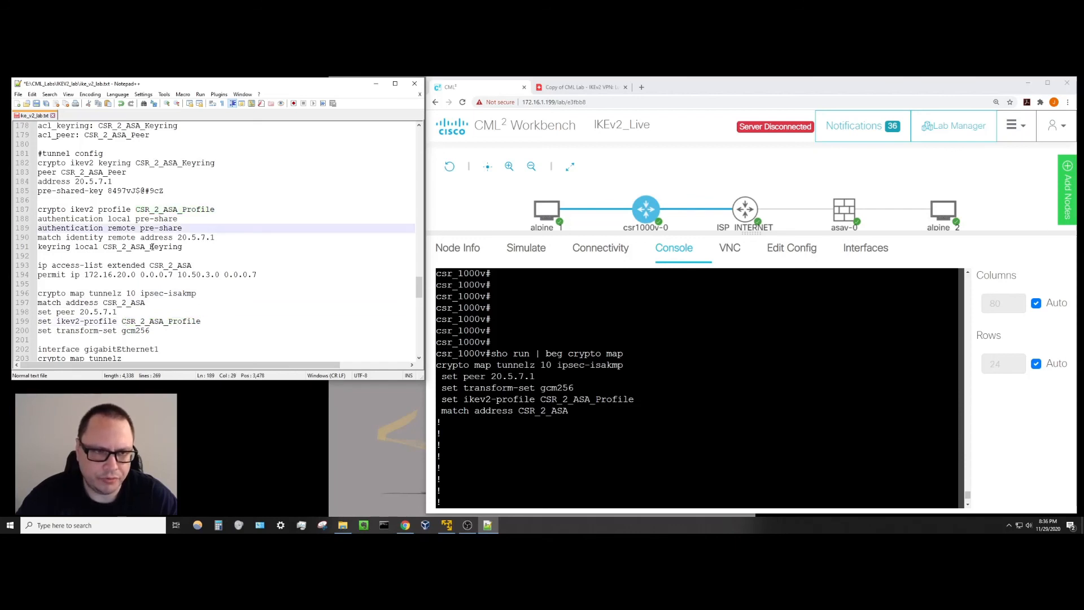
drag(104, 246, 185, 247)
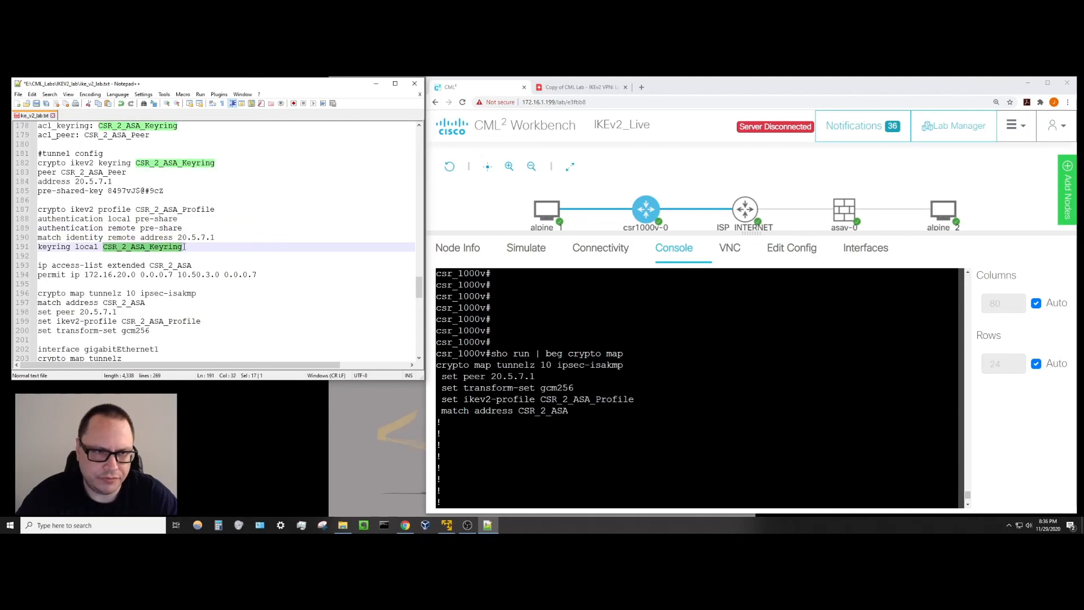
click(122, 322)
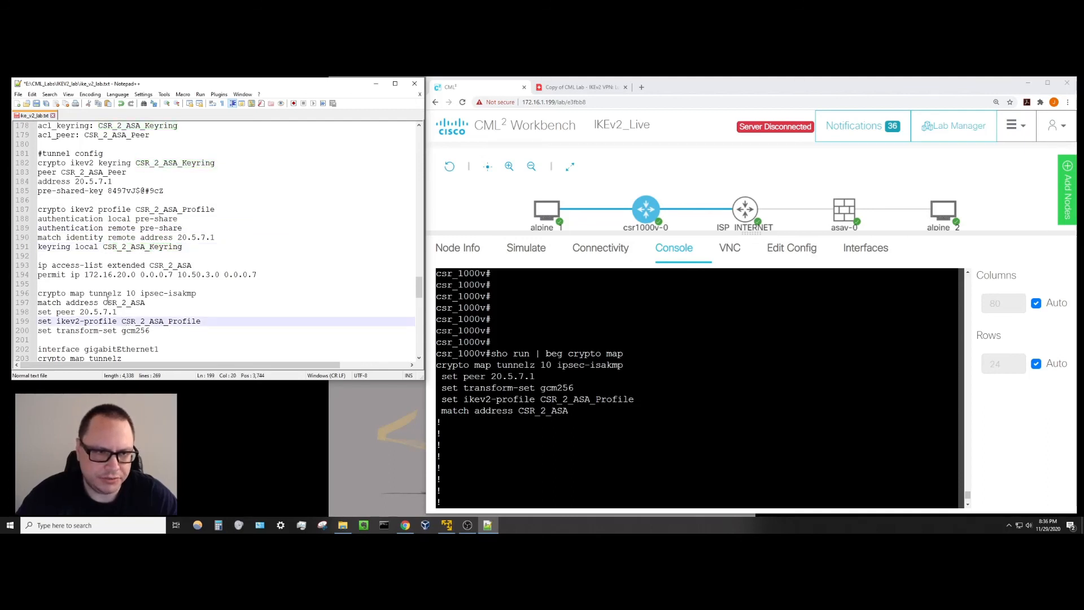
drag(104, 303, 146, 304)
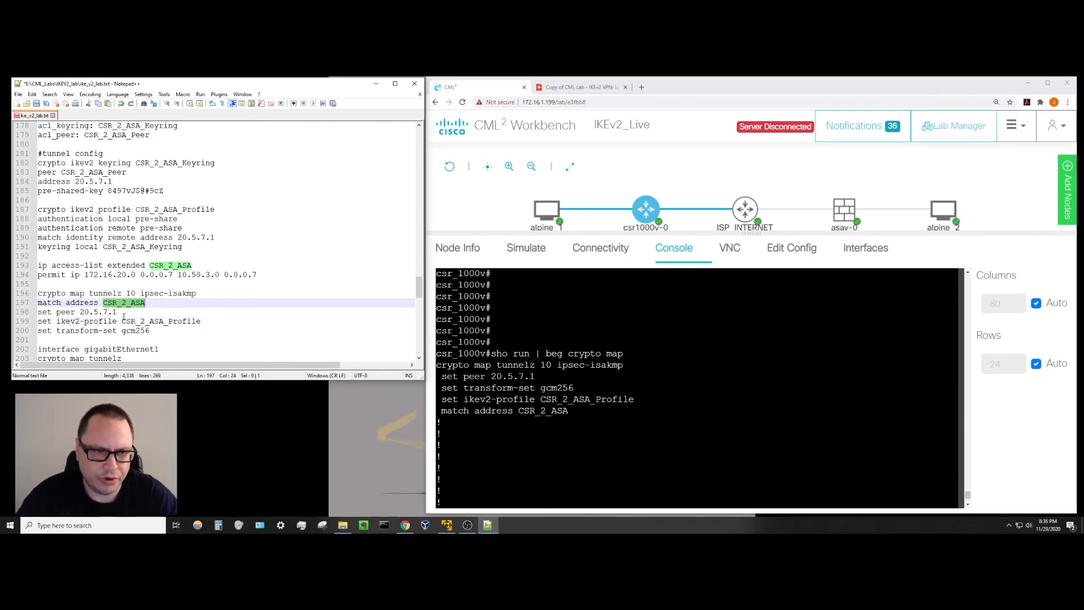
click(131, 305)
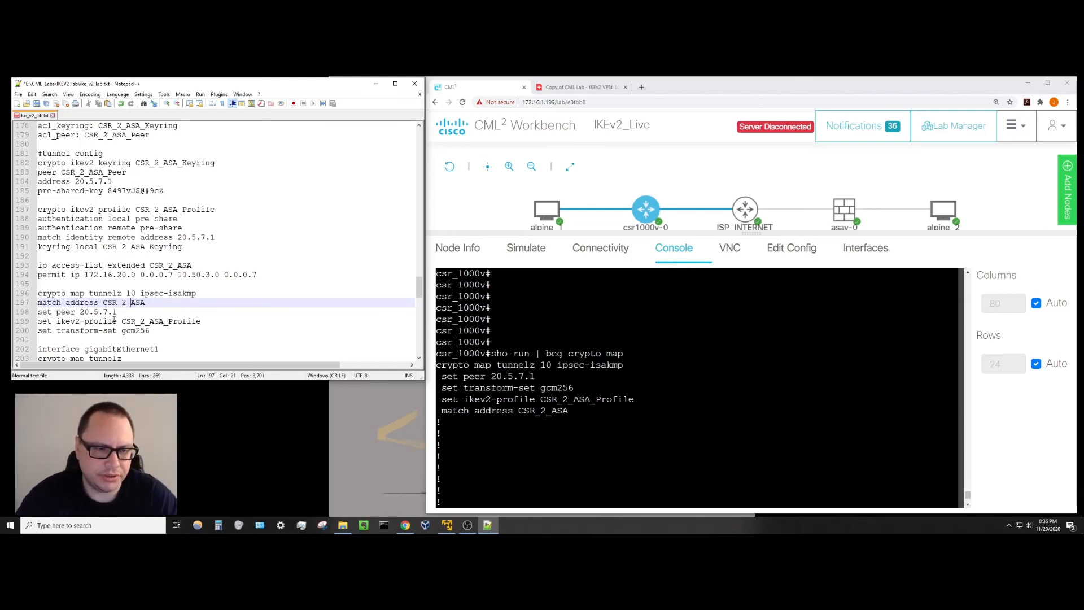
Highlight the tunnelz crypto map name, sequence number 10 and the set peer line in the notes.
scroll(115, 321, down, 1)
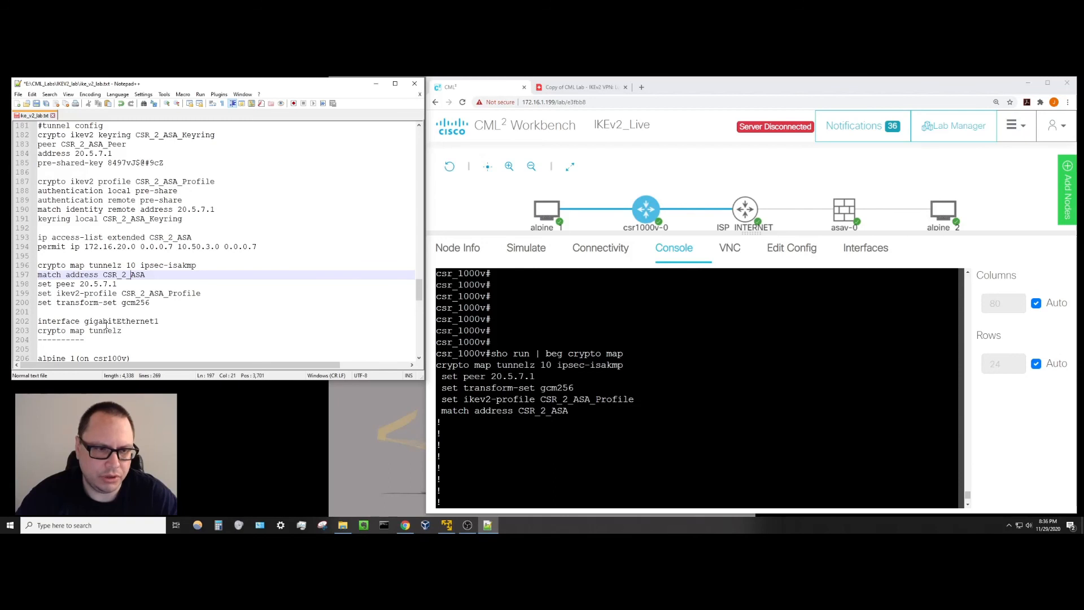
double_click(91, 332)
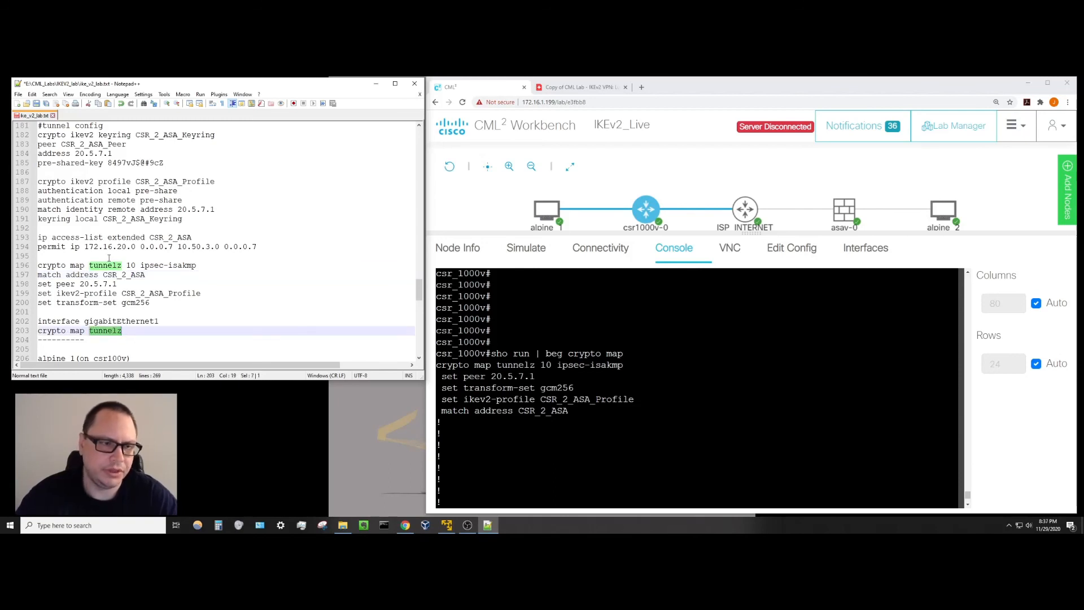
click(113, 275)
drag(126, 265, 140, 265)
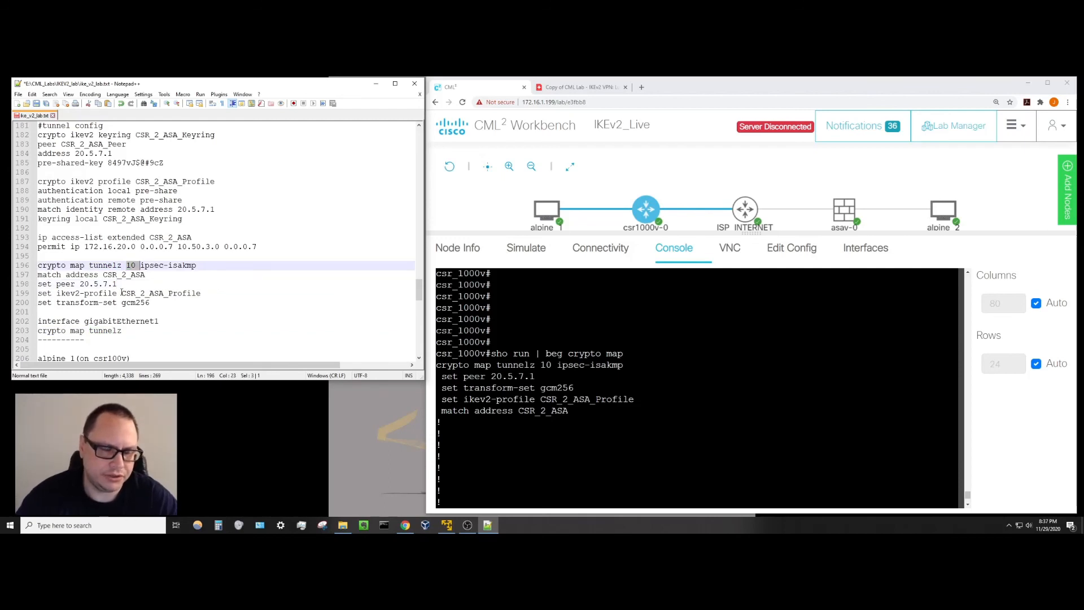
click(121, 285)
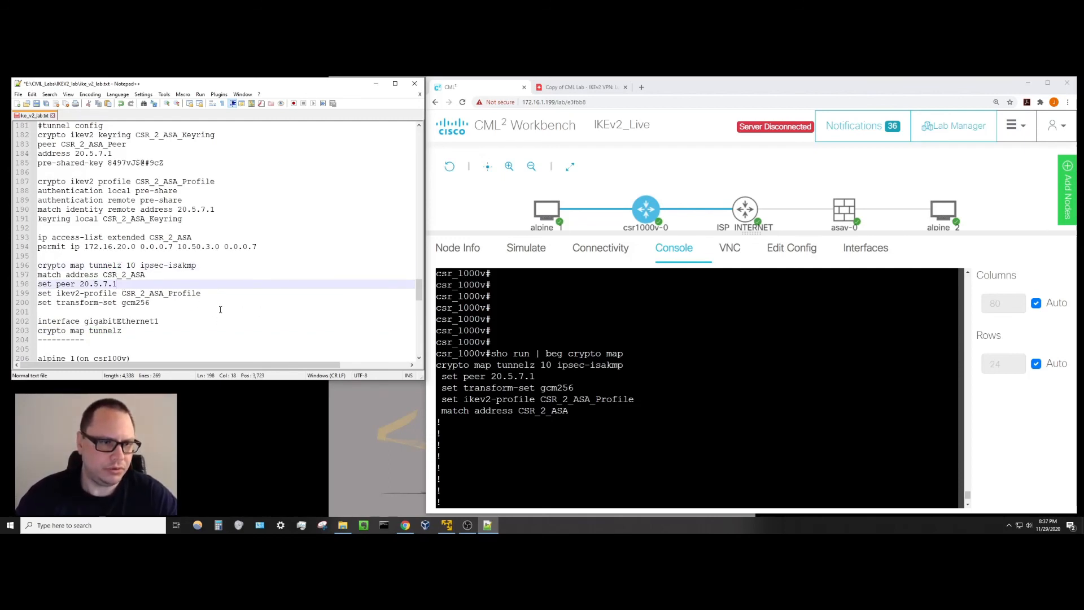
Page to the end of the csr1000v running config, then check the Lucid lab diagram.
click(570, 444)
key(space)
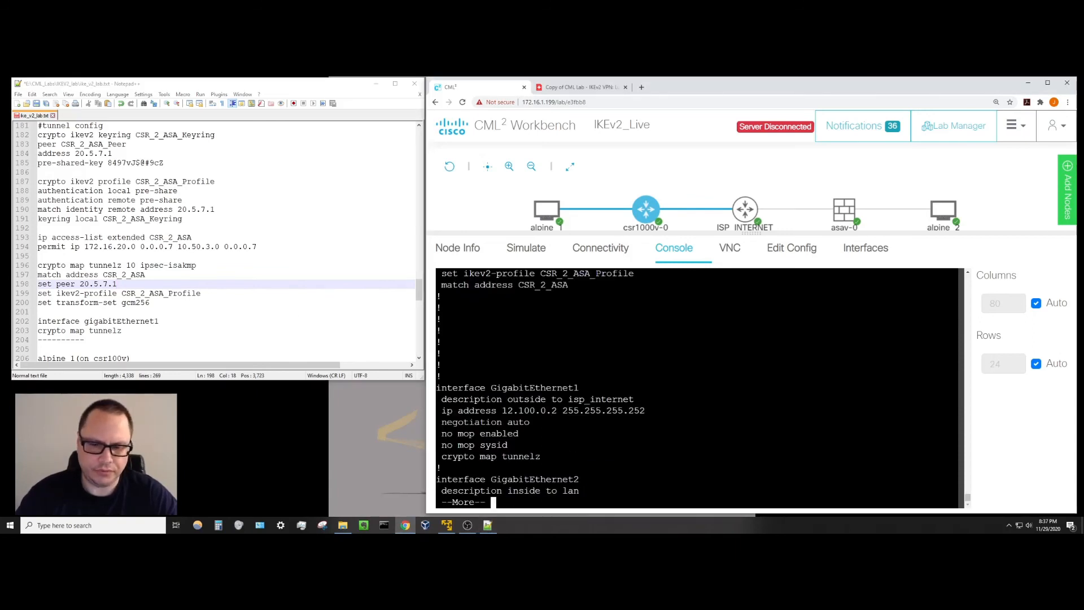
key(q)
key(Return)
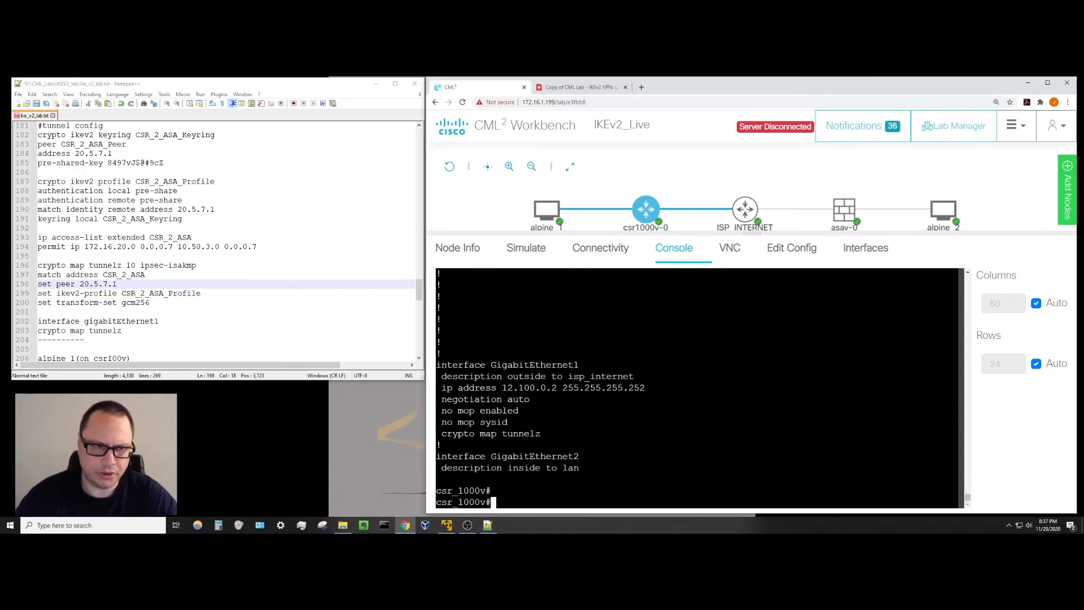
key(Return)
key(Return)
key(Return)
key(Return)
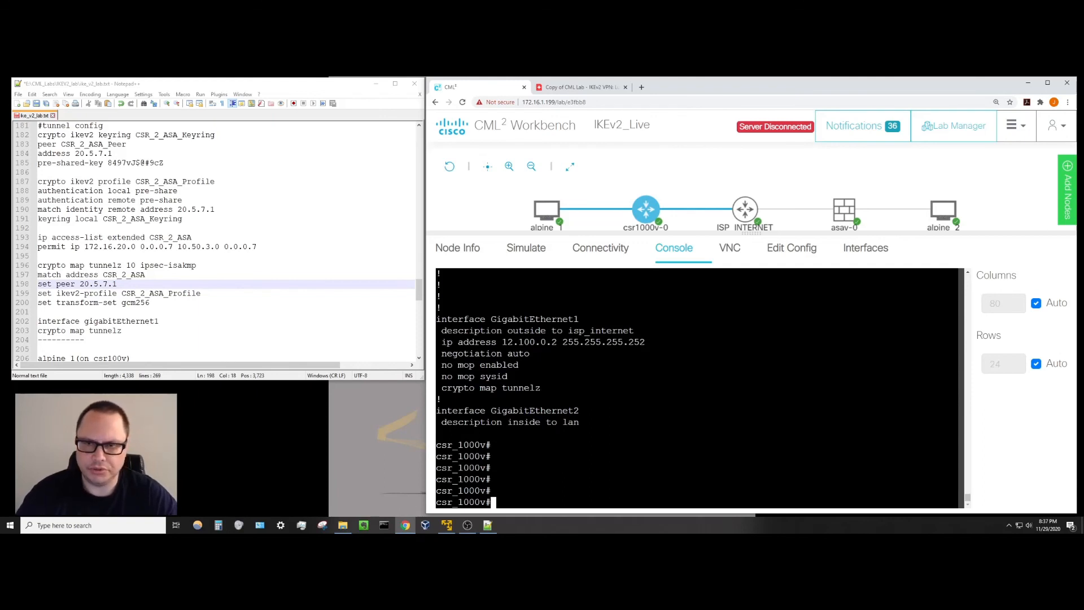
mouse_move(547, 211)
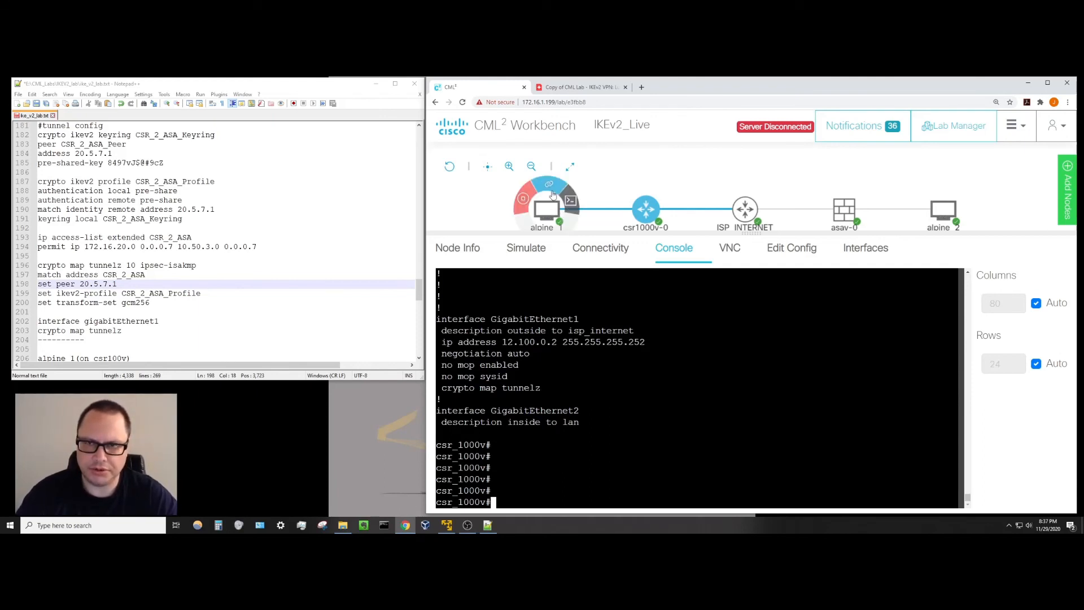
click(563, 89)
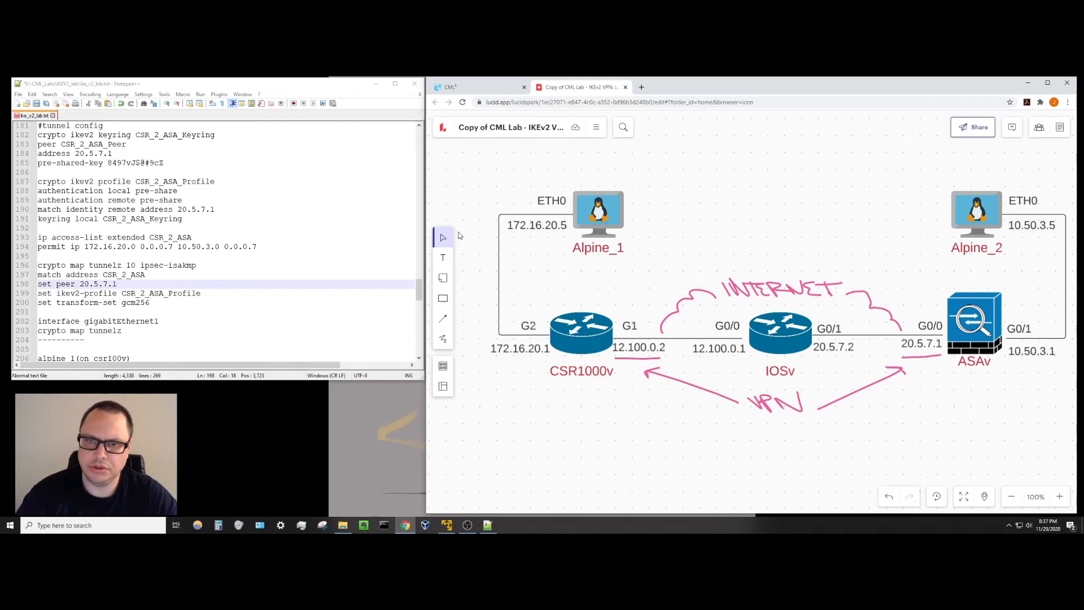
click(497, 87)
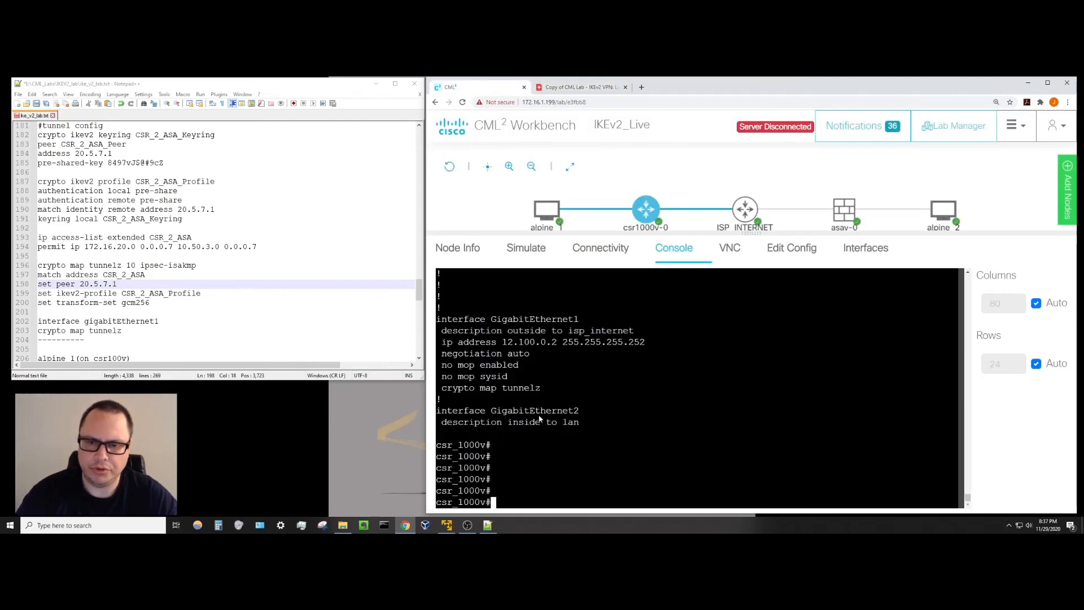
Rerun the ping from alpine_1 to 10.50.3.5 after checking the lab diagram.
click(550, 215)
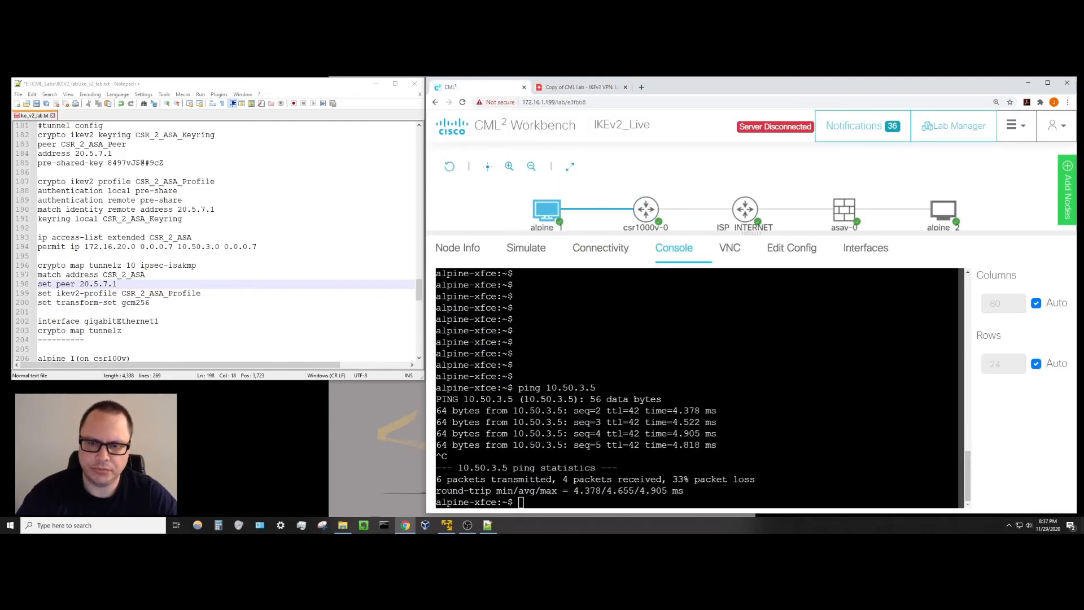
click(522, 502)
key(Up)
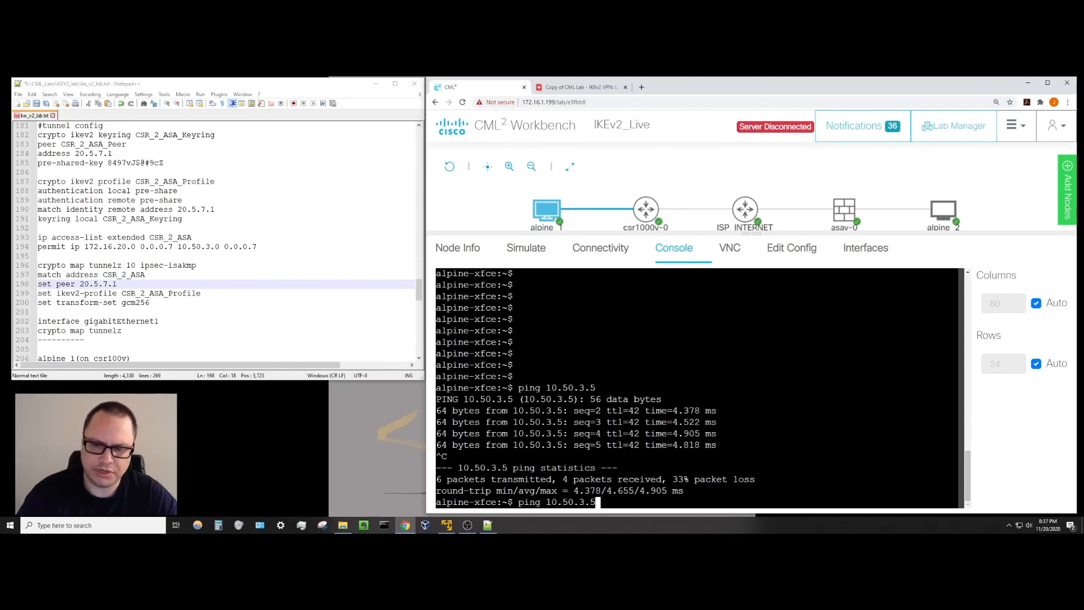
click(579, 87)
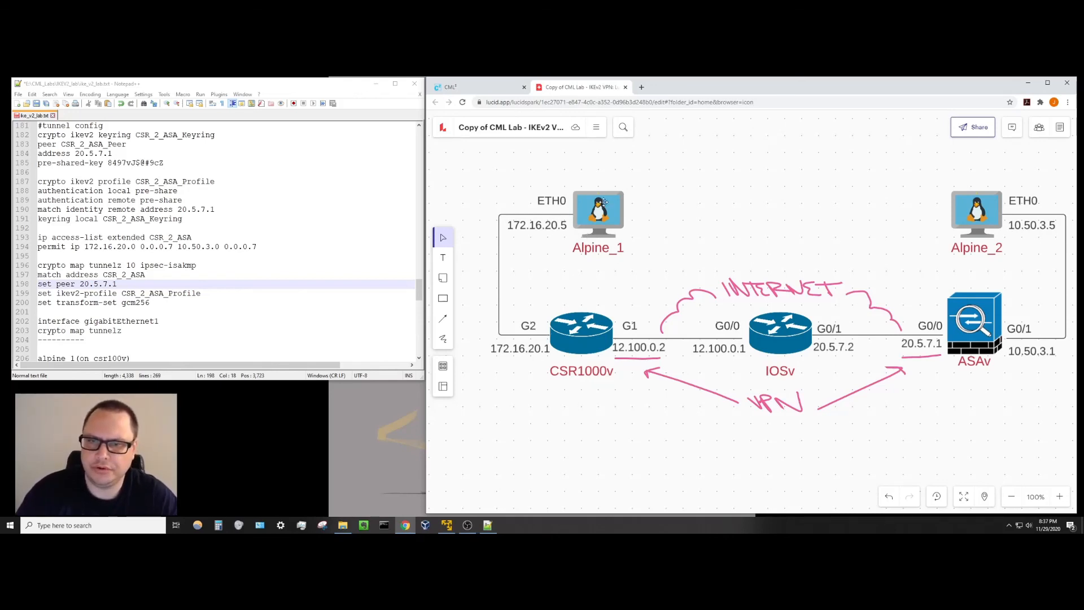
click(504, 87)
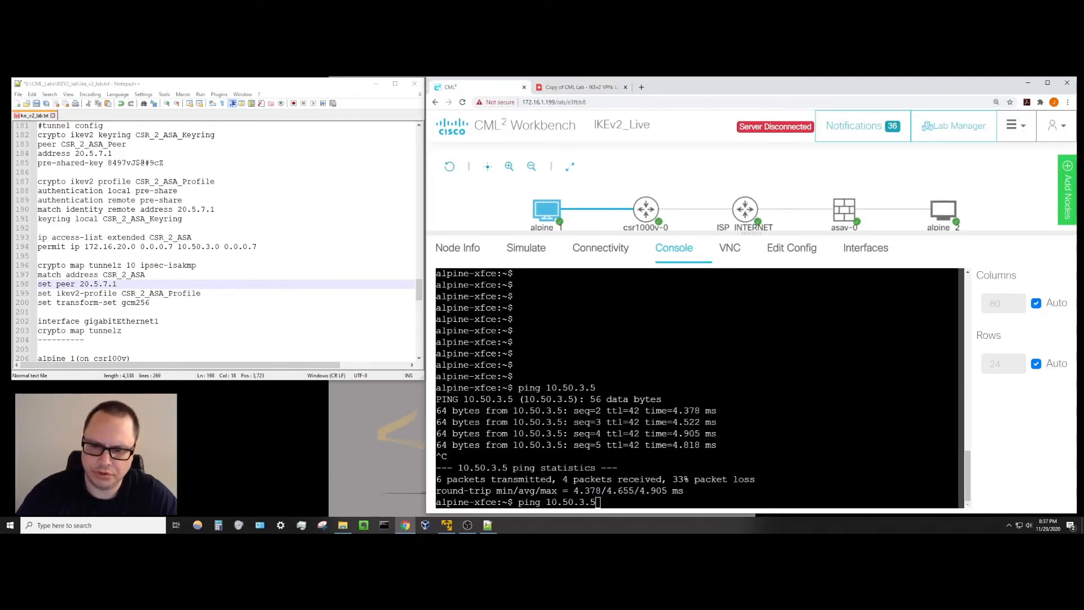
key(Return)
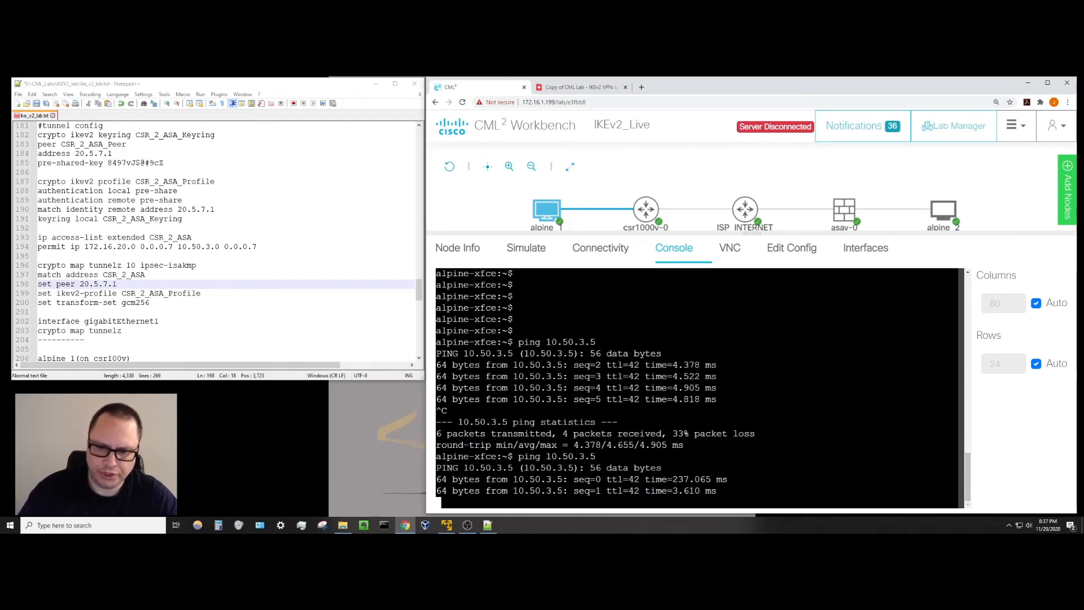
Ping 172.16.20.5 from the alpine_2 console.
click(939, 215)
text(ping 172.16.20.5)
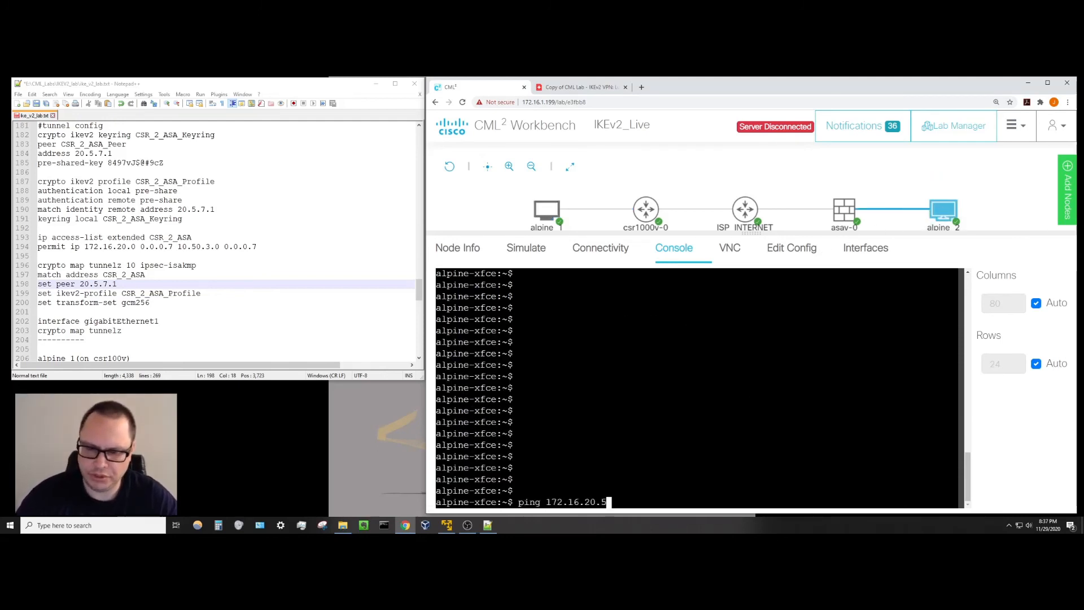
key(Return)
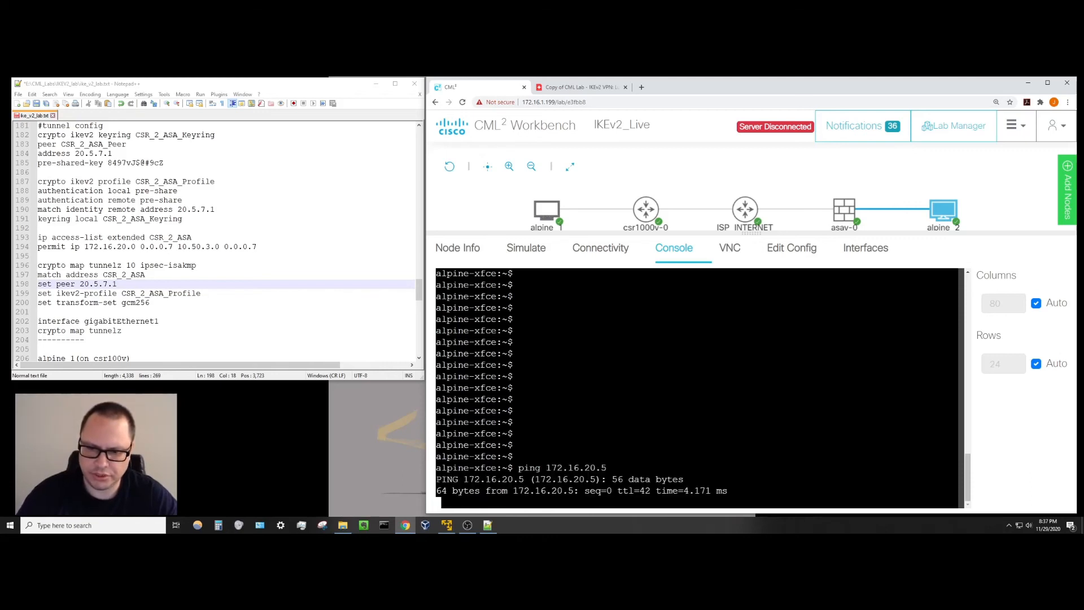
click(645, 210)
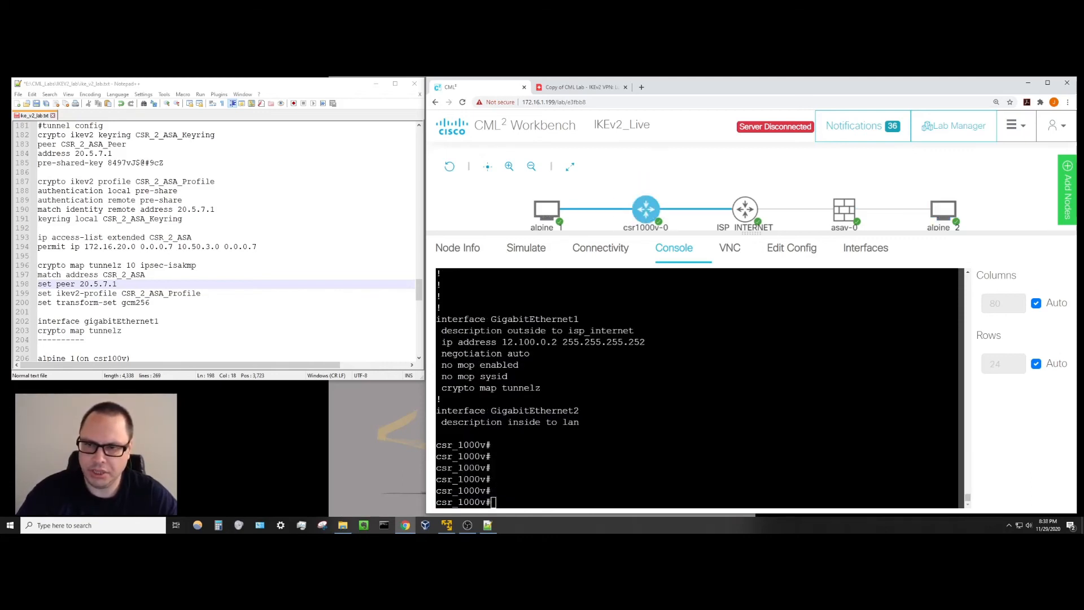
Run 'sho crypto ikev2 sa' on the csr1000v-0 console.
click(644, 373)
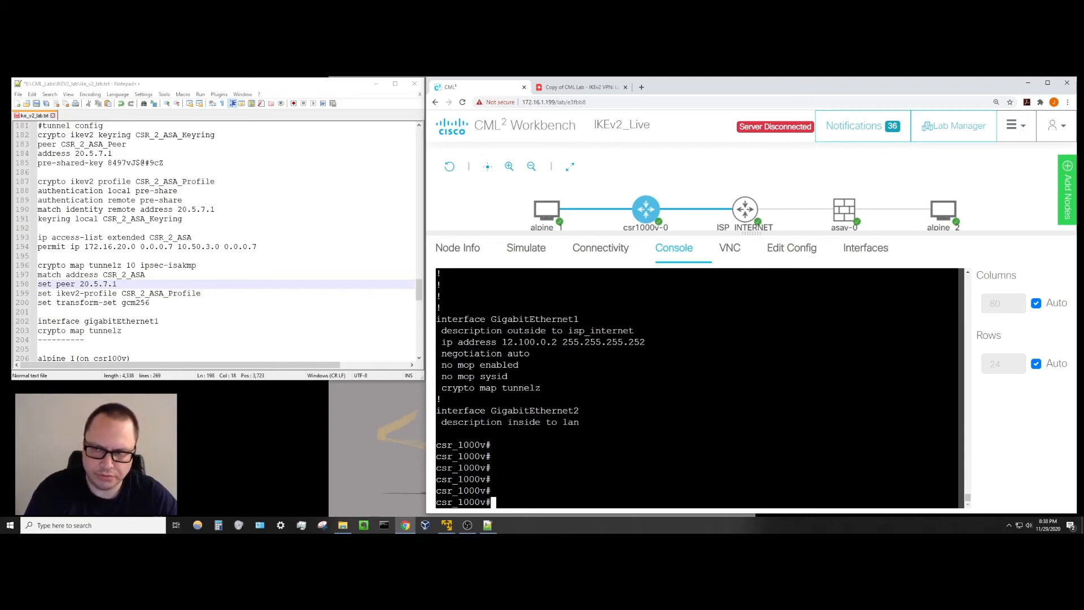
text(sho )
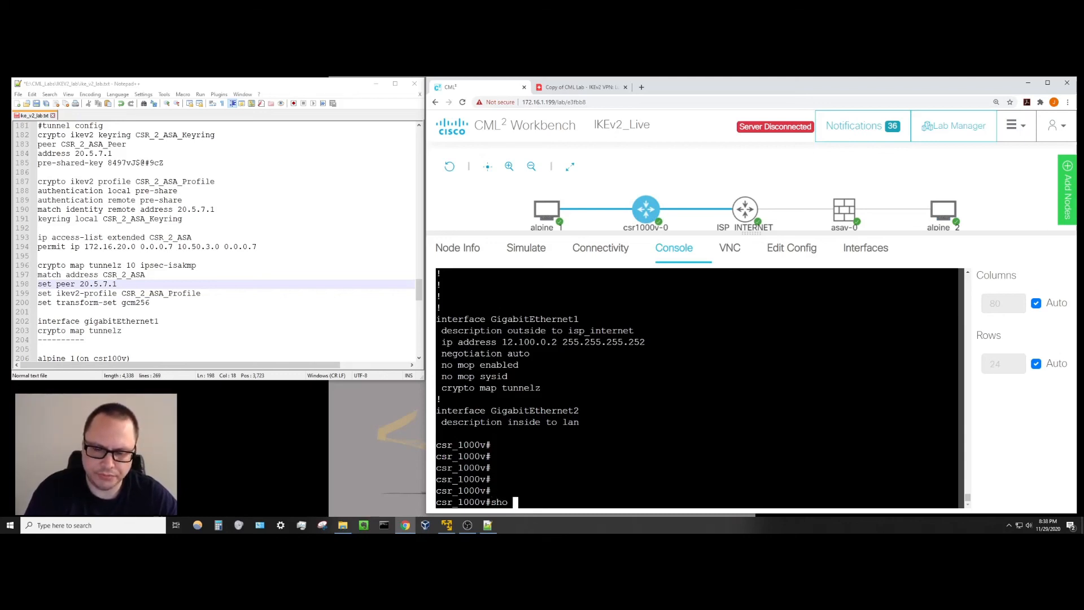
text(cryp)
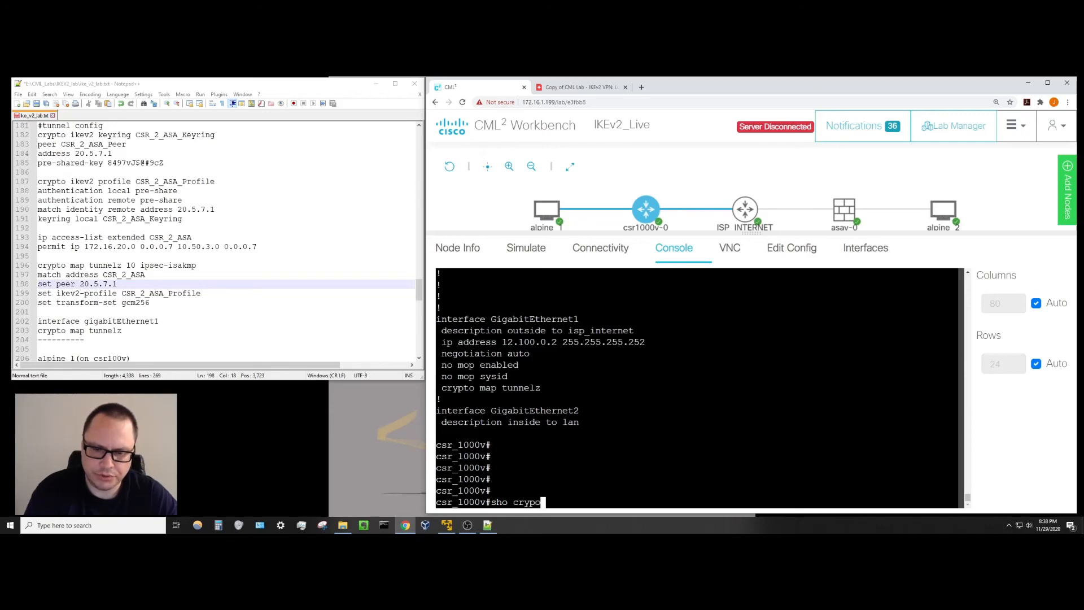
text(to )
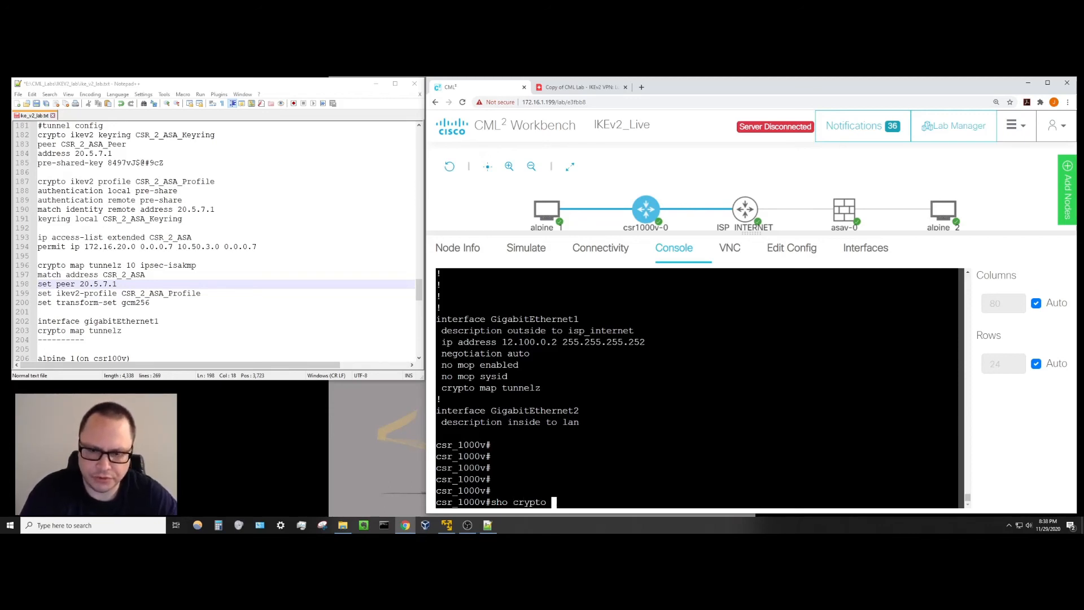
text(ik)
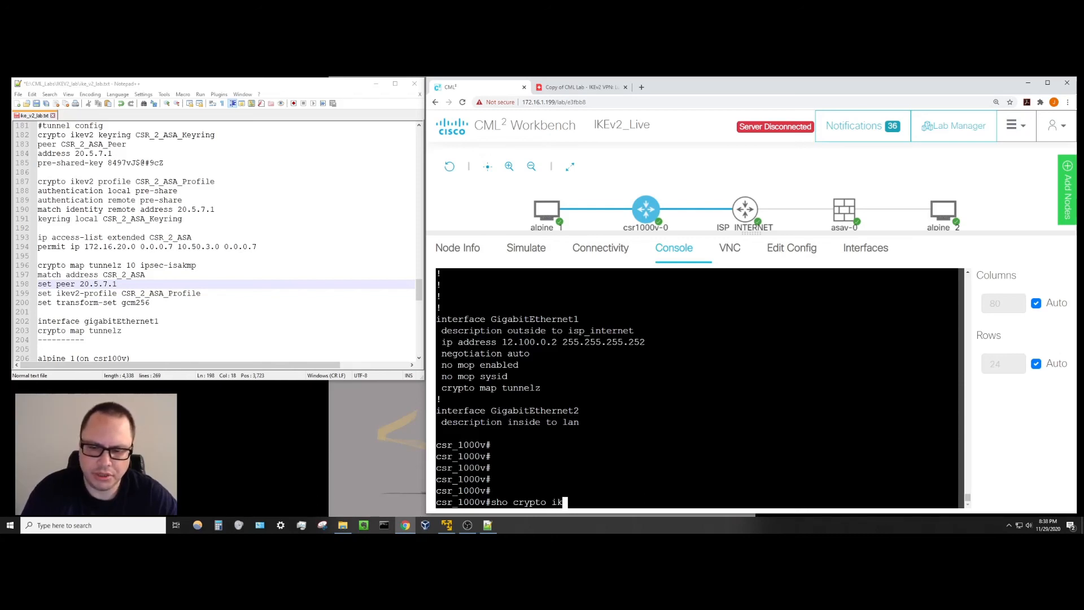
text(ev2 sa)
key(Return)
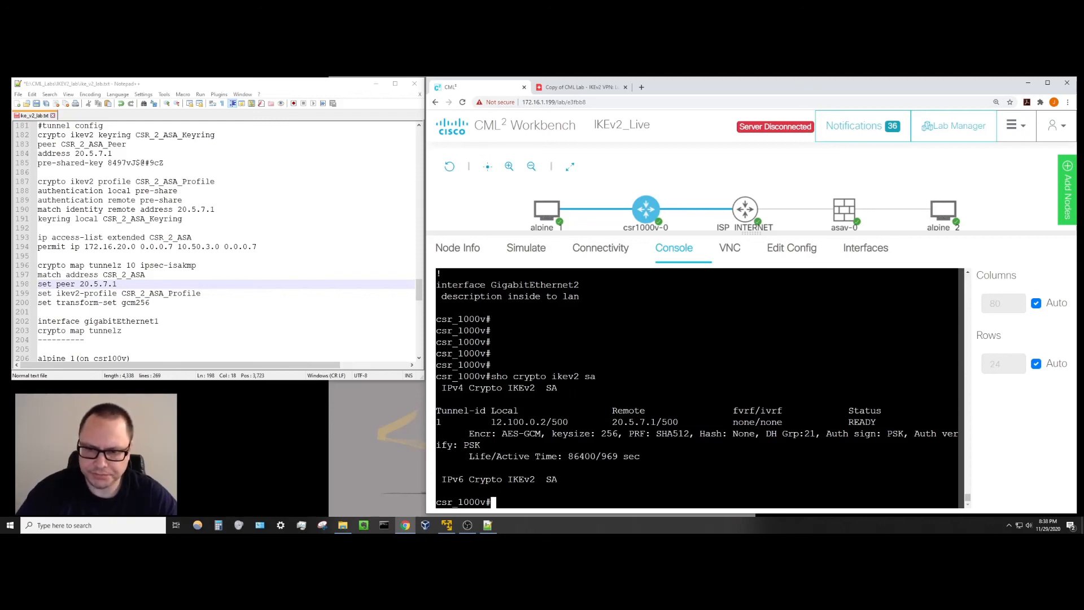
Highlight local address 12.100.0.2, the AES-GCM 256 encryption and the SHA512 PRF in the SA output.
drag(490, 422, 656, 422)
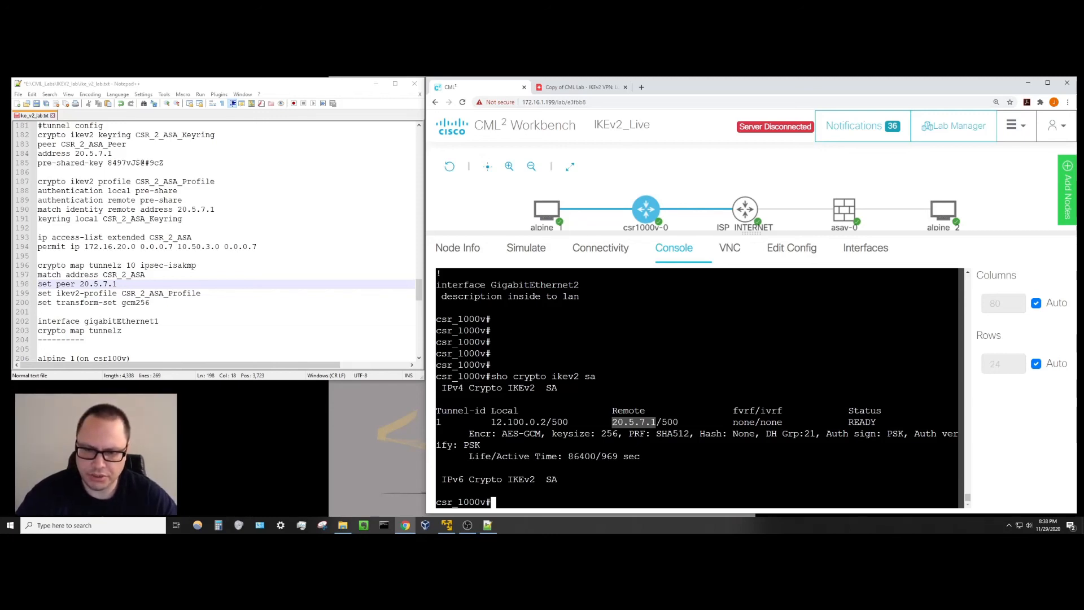
drag(506, 434, 744, 434)
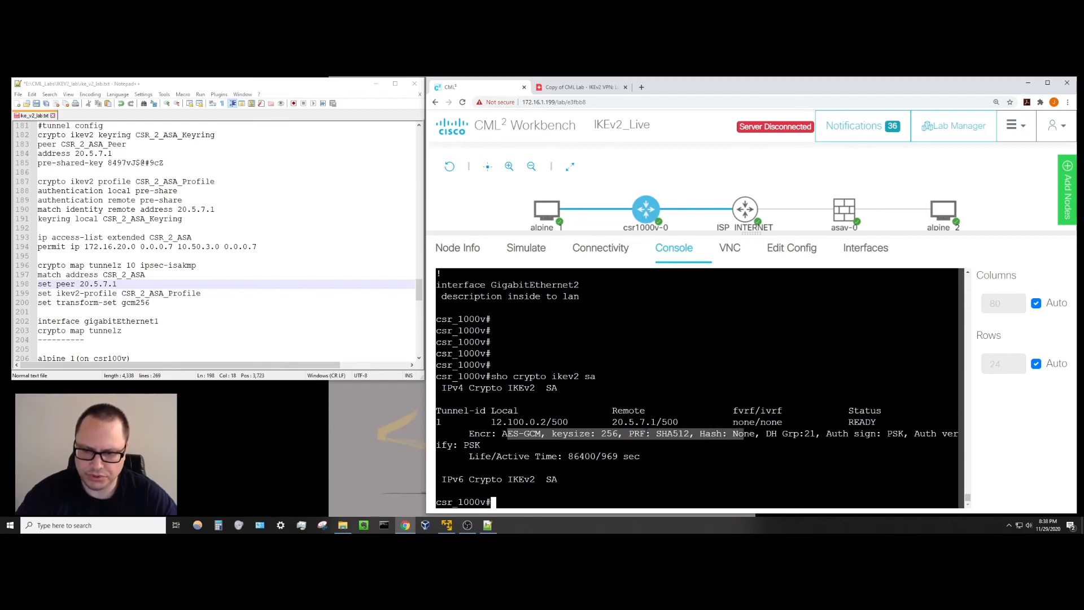
click(646, 434)
mouse_move(630, 434)
mouse_down()
mouse_move(694, 434)
mouse_move(628, 434)
mouse_up()
double_click(672, 434)
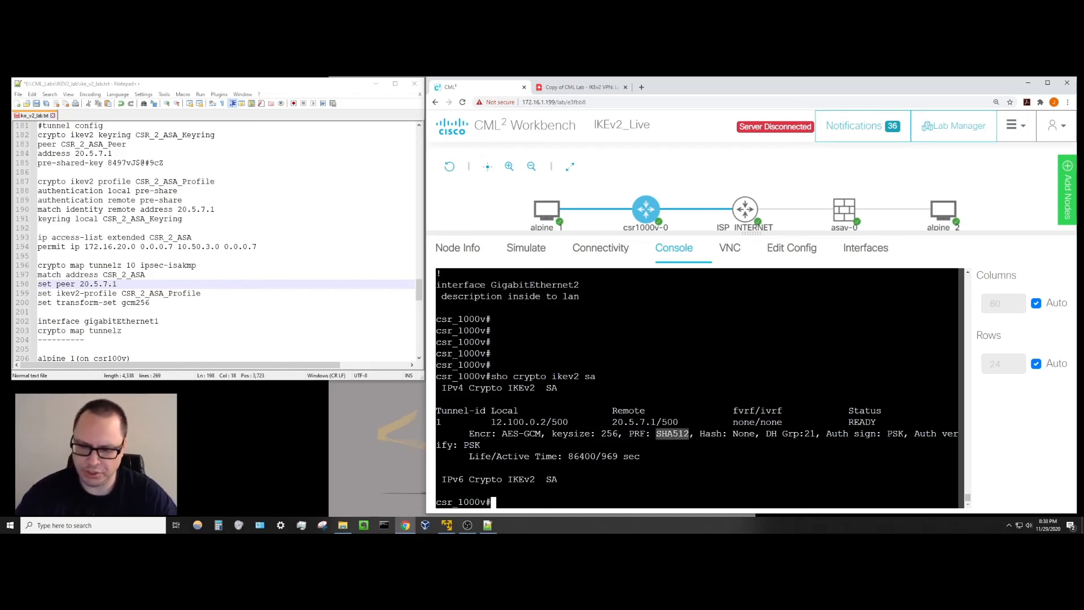
click(672, 433)
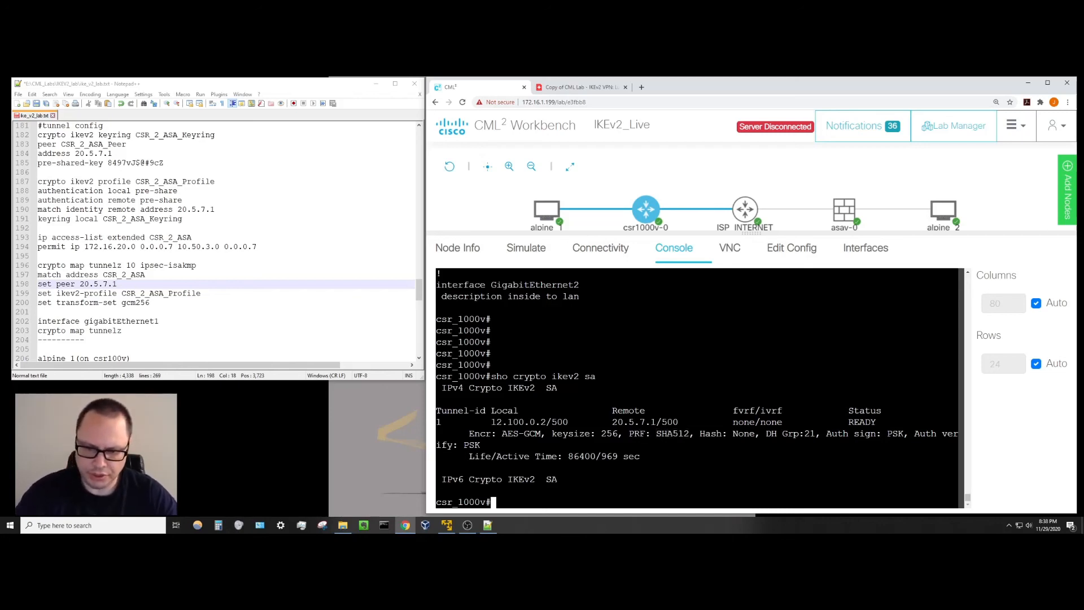
Open the asav-0 console, then select the saved packet-tracer command line in the lab notes.
click(845, 212)
key(Return)
key(Return)
key(Return)
key(Return)
key(Return)
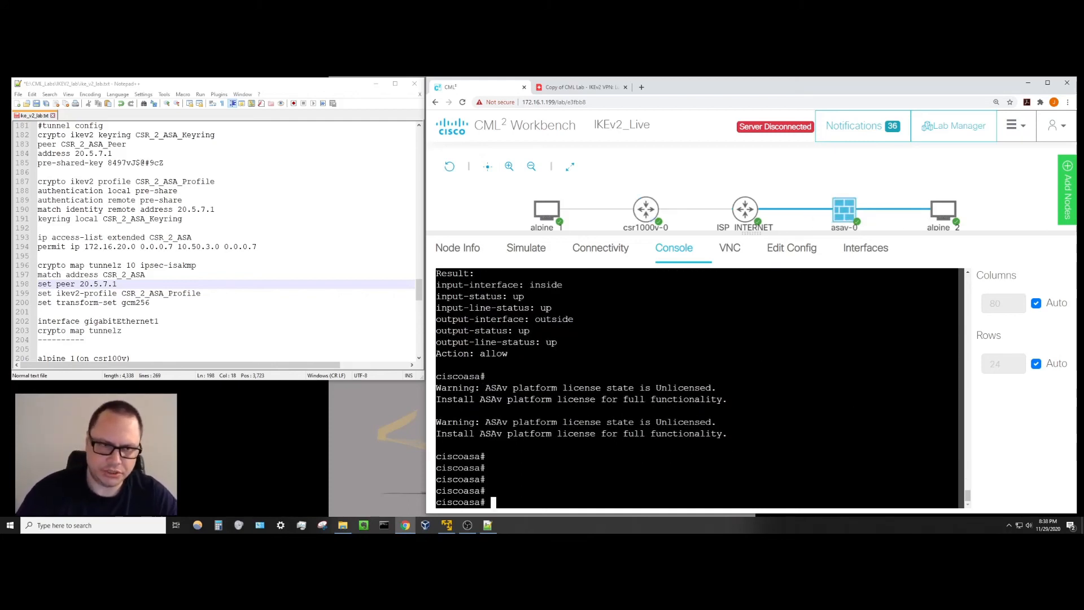
click(243, 303)
scroll(203, 300, up, 9)
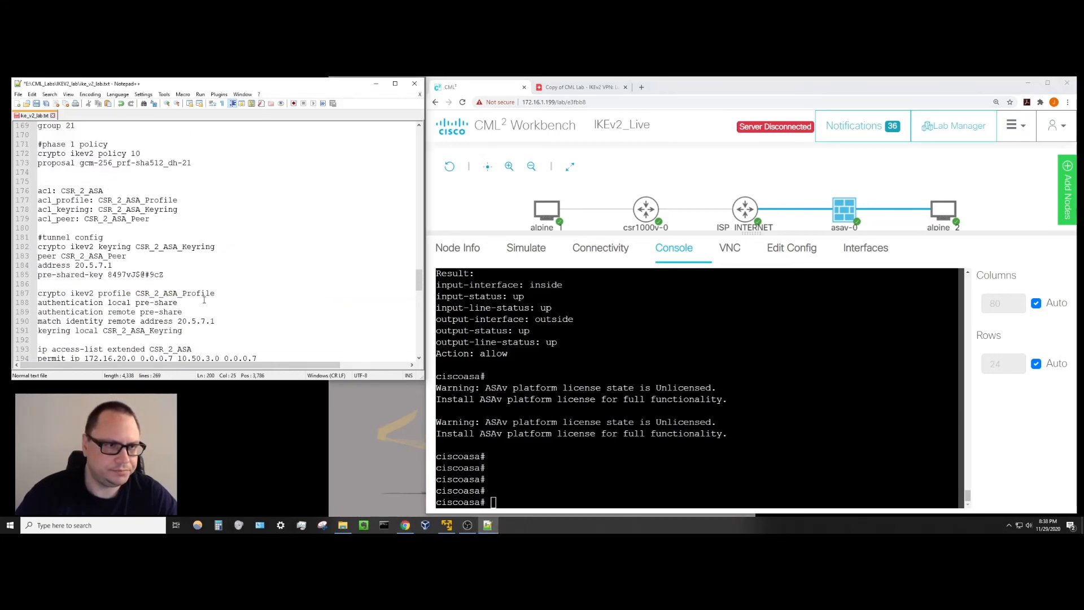
scroll(204, 300, up, 15)
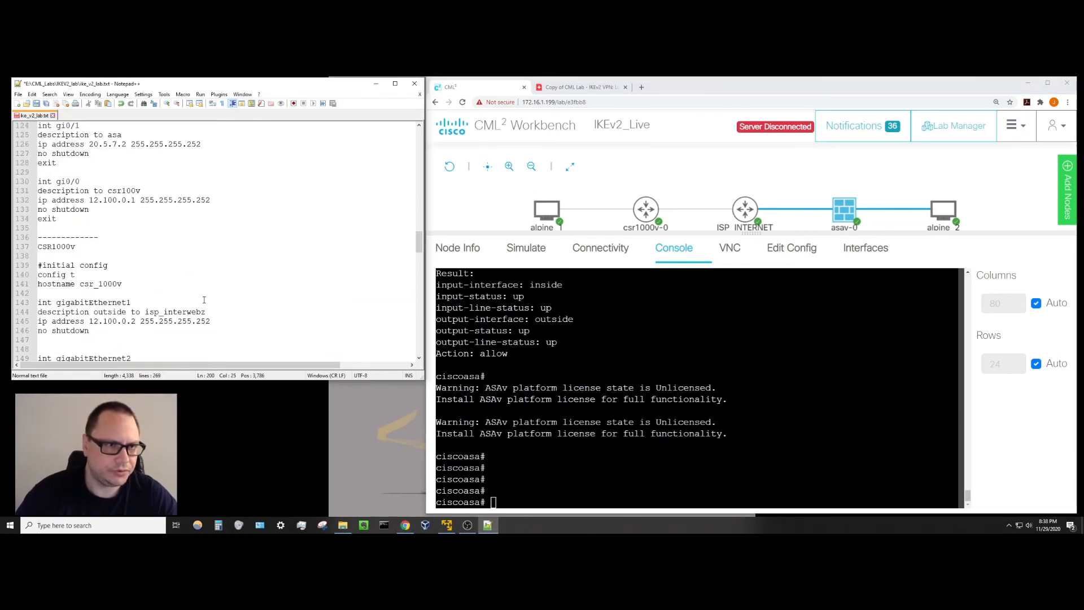
scroll(204, 300, up, 3)
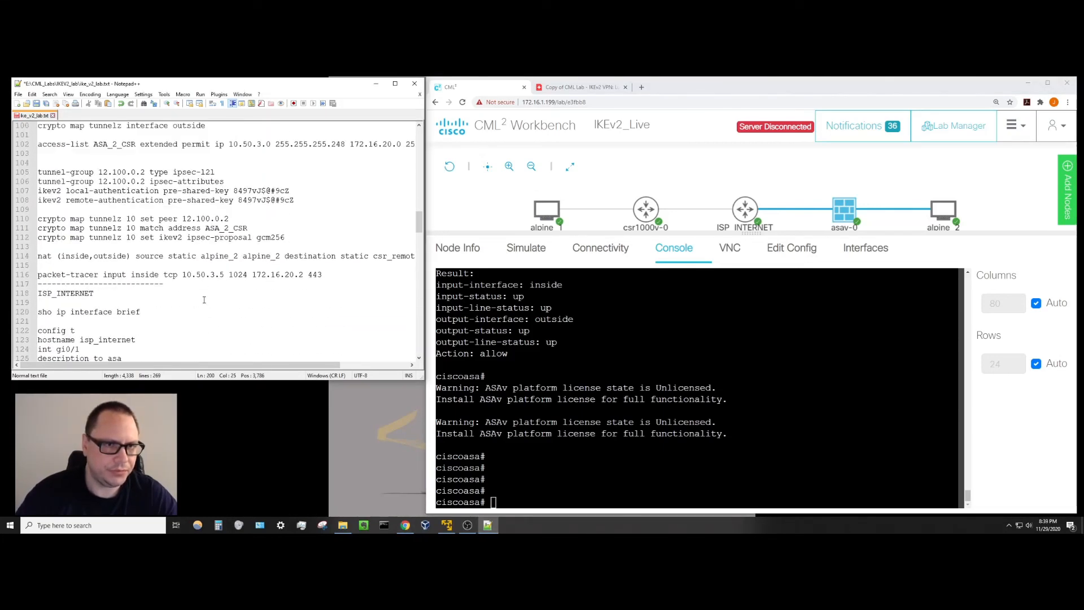
drag(323, 275, 38, 275)
right_click(88, 276)
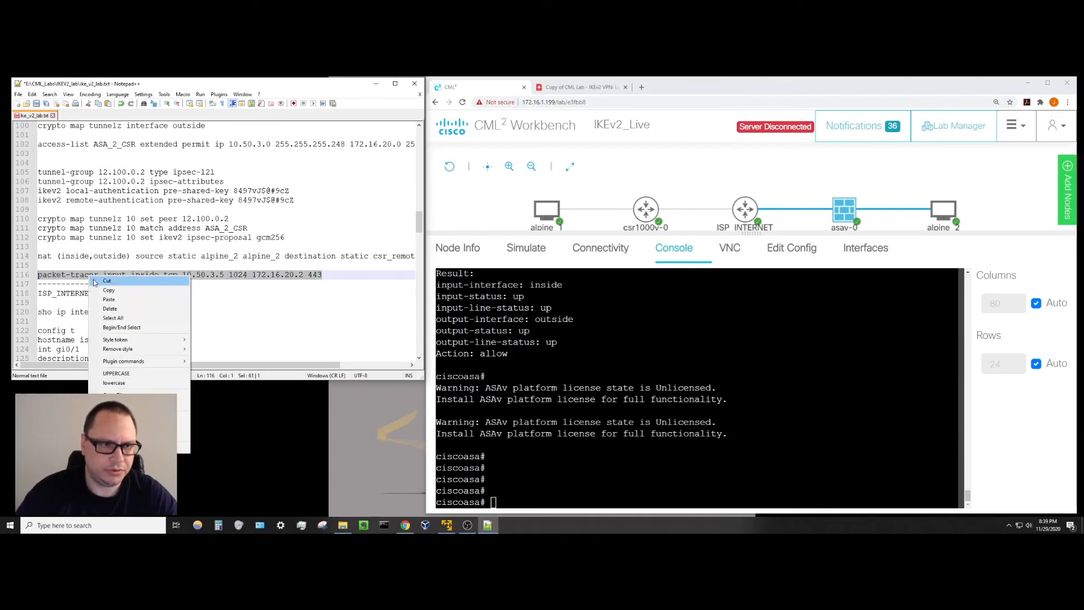
Paste 'packet-tracer input inside tcp 10.50.3.5 1024 172.16.20.2 443' at the asav-0 prompt.
click(108, 291)
key(alt+Tab)
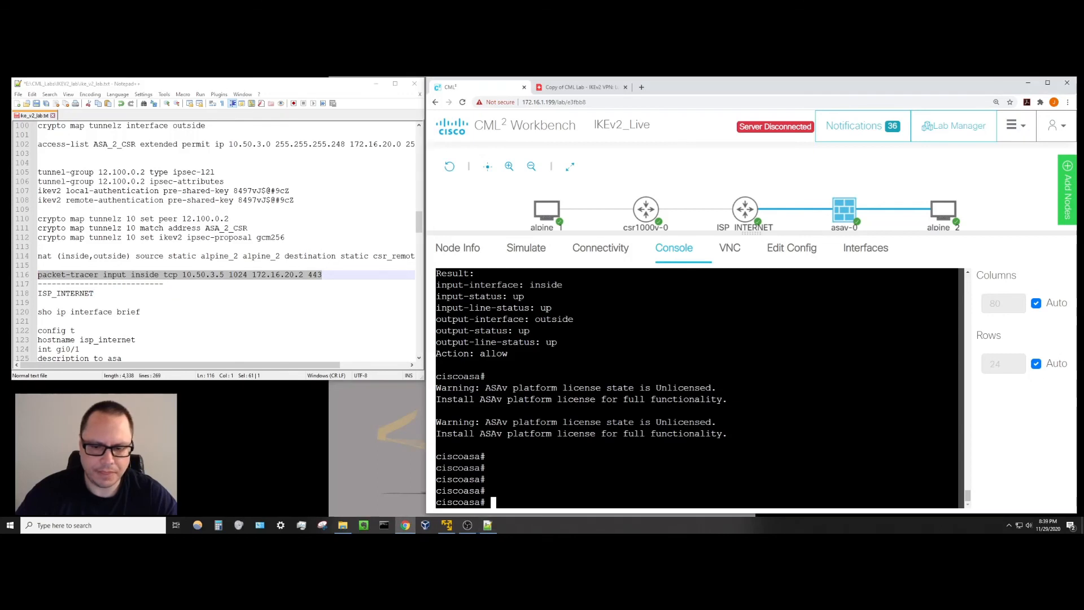
right_click(508, 499)
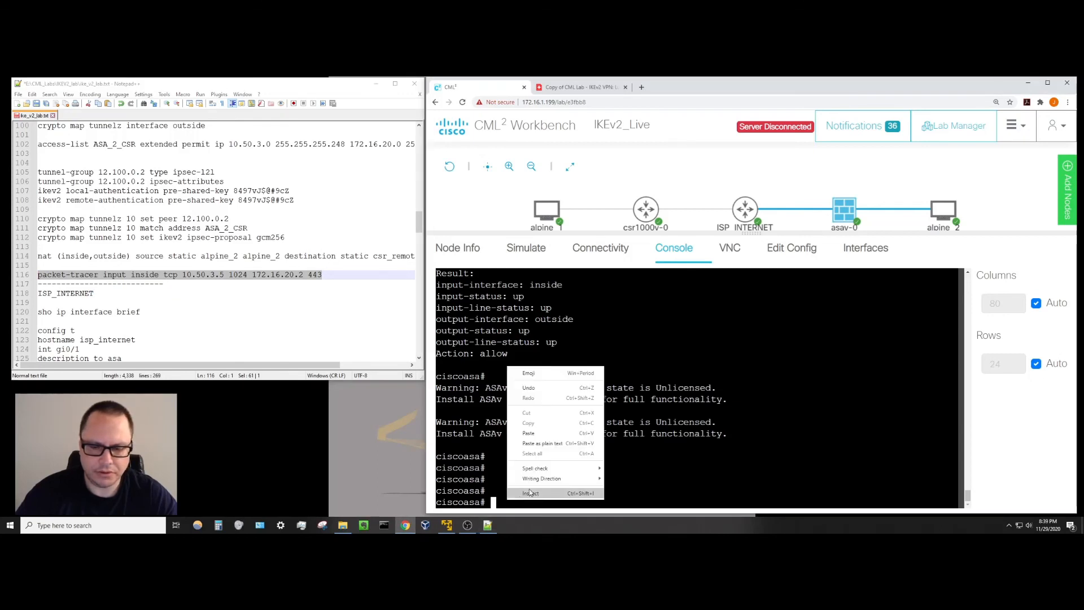
click(540, 433)
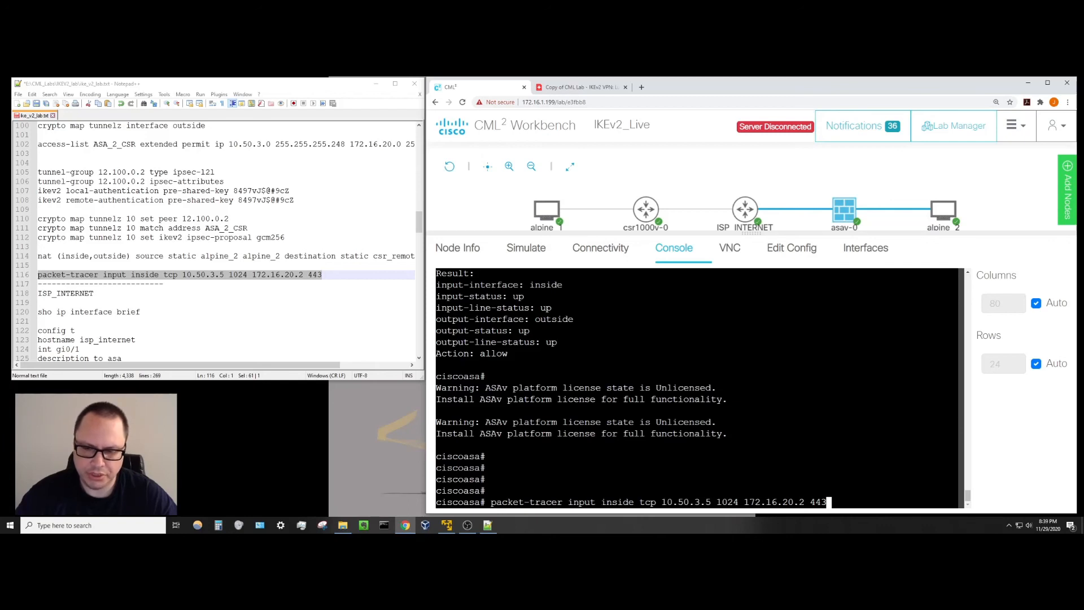
Verify source 10.50.3.5 and destination 172.16.20.2 against the lab diagram, then run the packet-tracer.
mouse_move(943, 211)
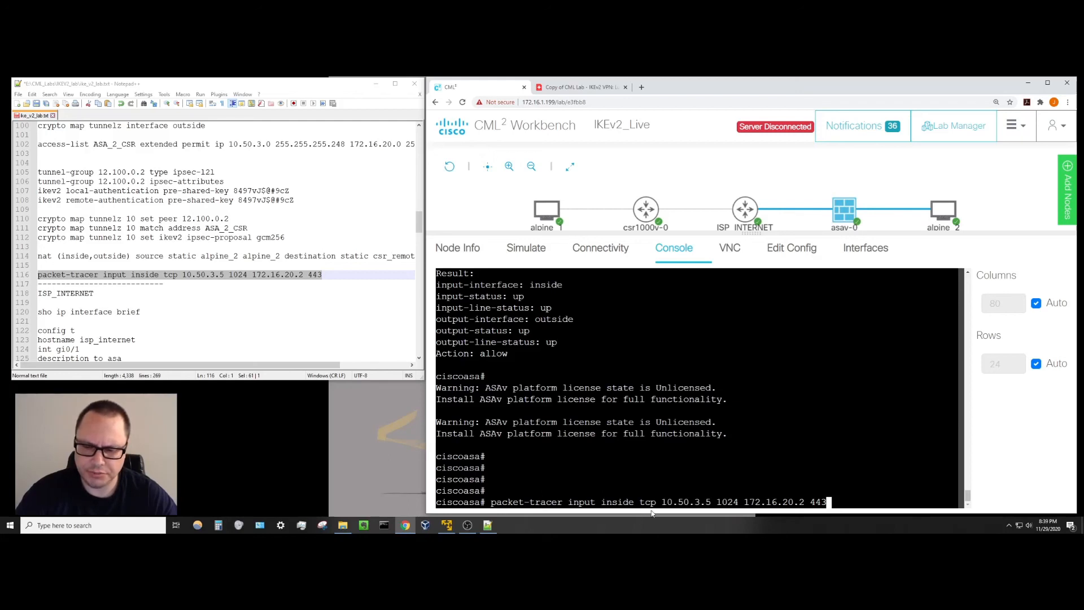
drag(672, 502, 711, 502)
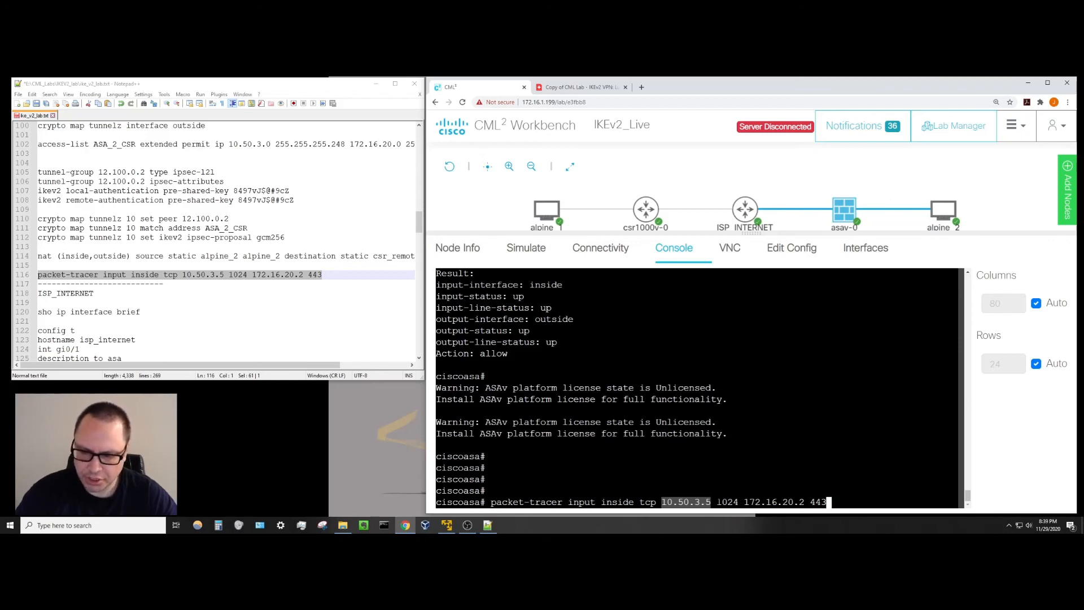
drag(717, 502, 804, 502)
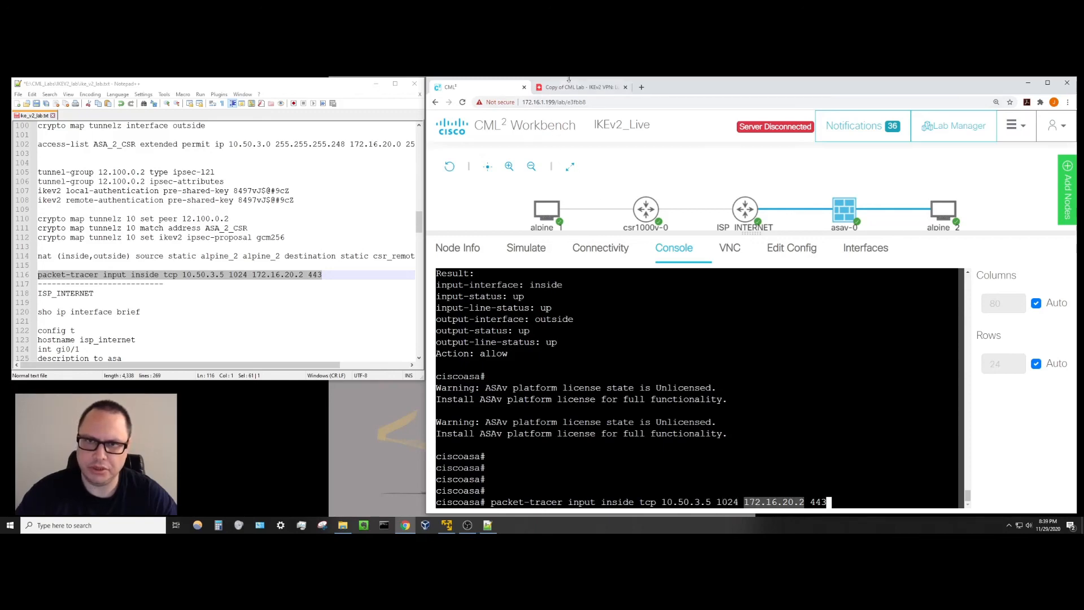
click(569, 89)
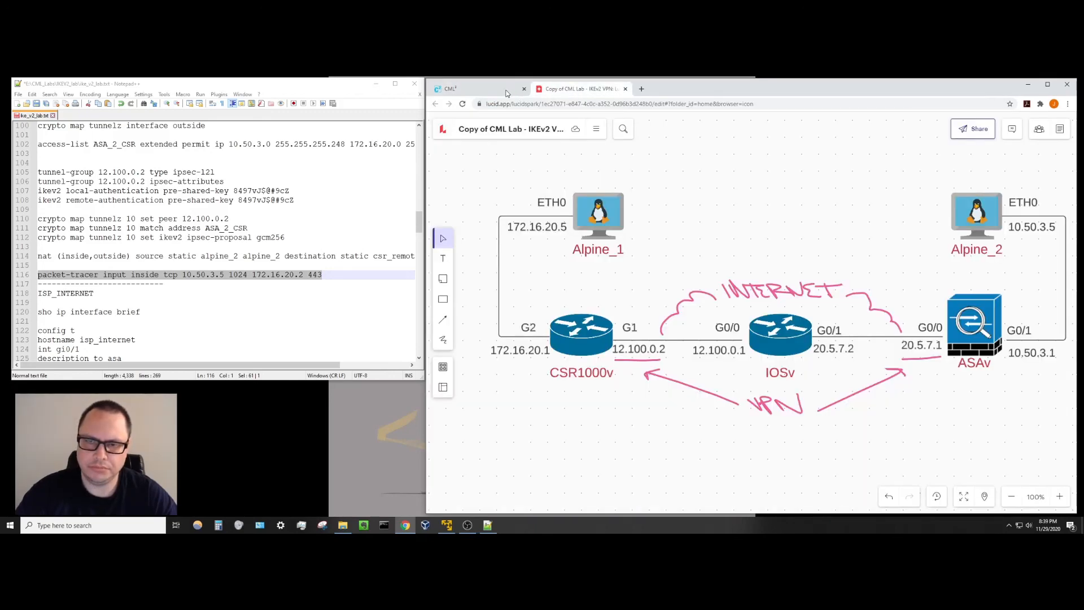
click(507, 93)
click(789, 499)
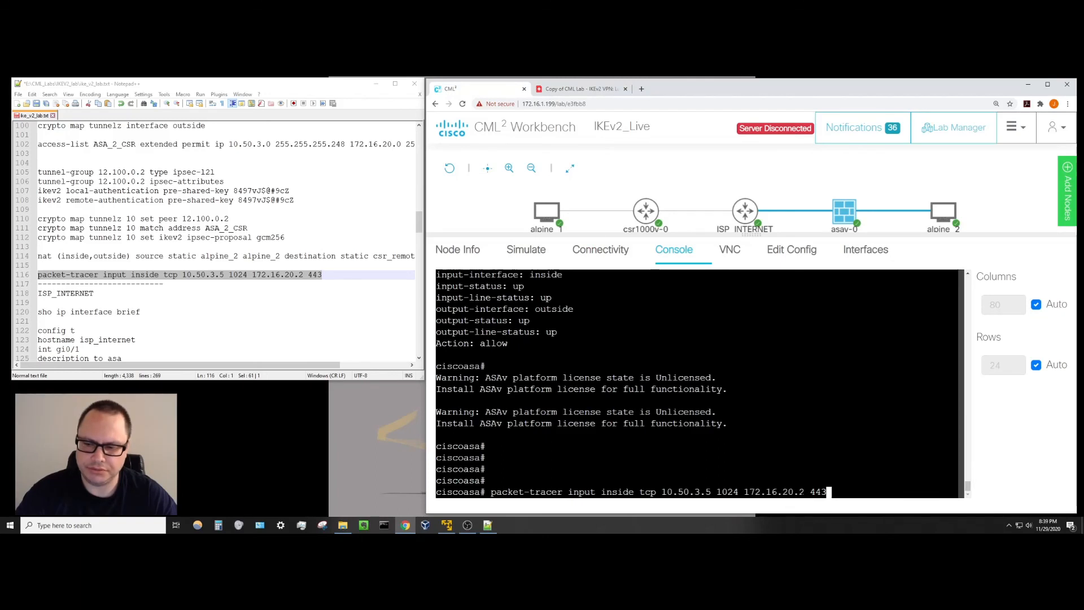
drag(805, 492, 744, 492)
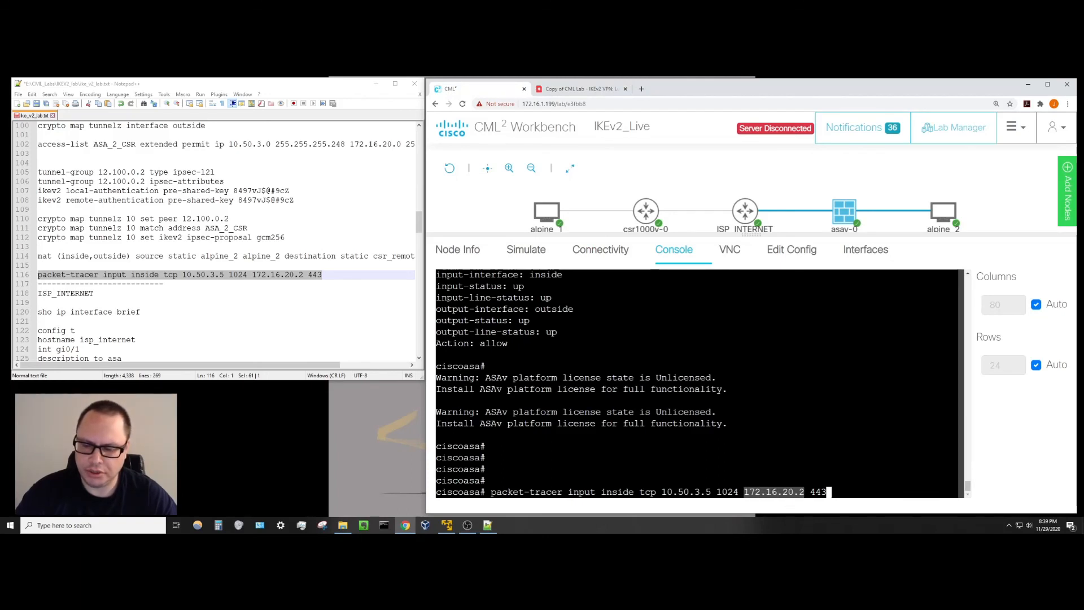
click(829, 492)
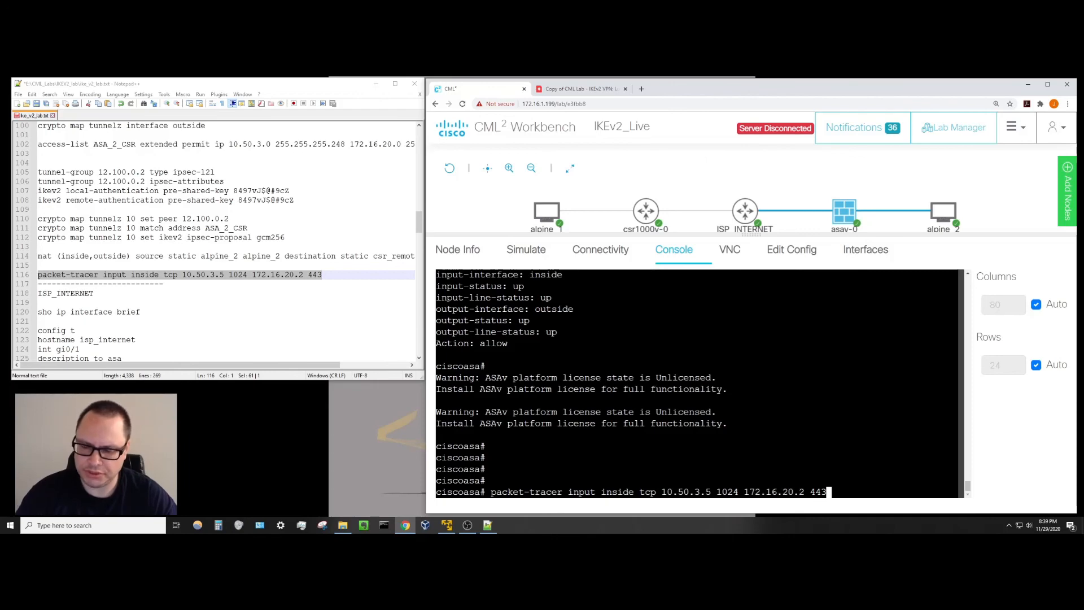
key(Return)
Page through packet-tracer Phases 1–12, noting the Phase 6 VPN encrypt ALLOW and final Action: allow.
scroll(699, 384, up, 4)
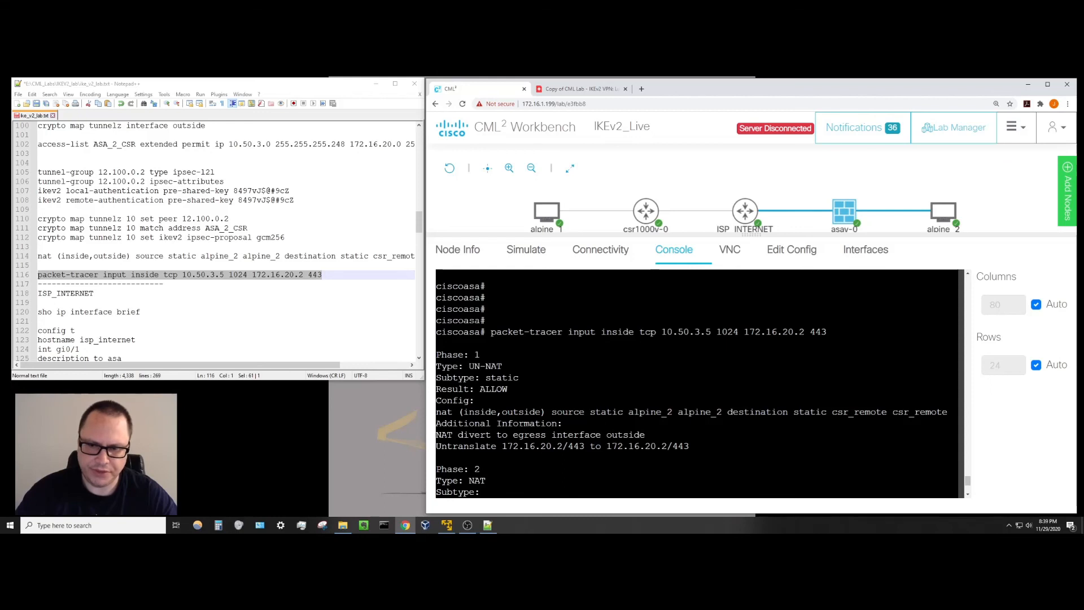
scroll(699, 384, down, 1)
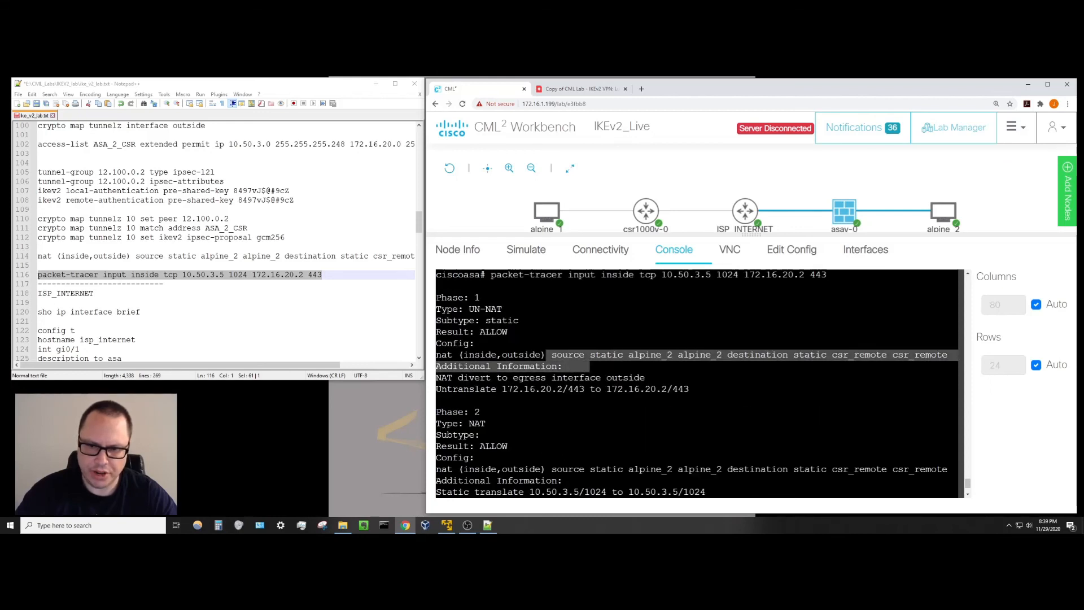
scroll(699, 384, down, 2)
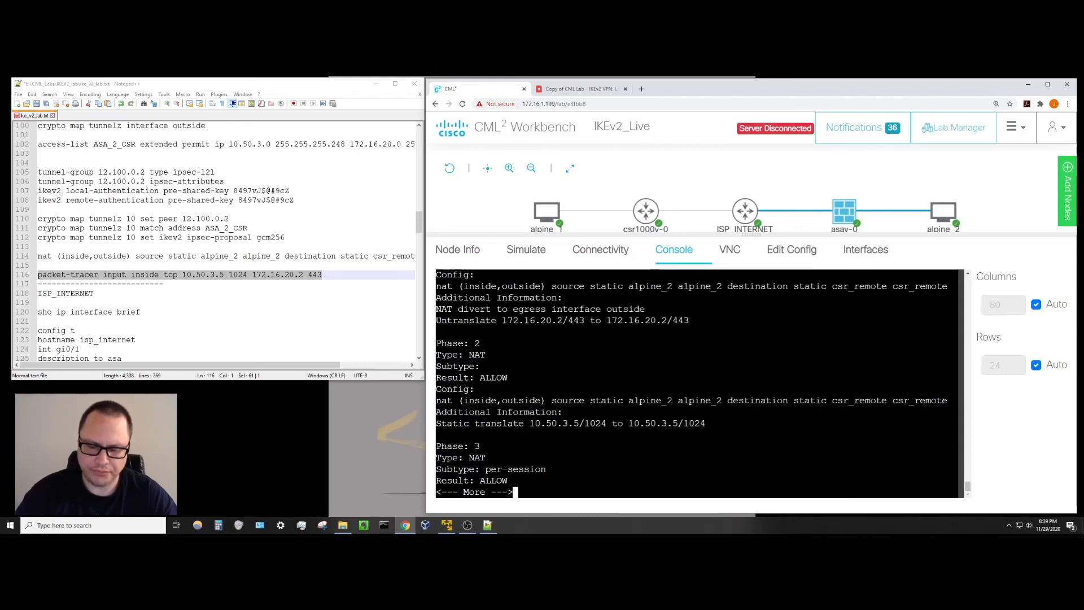
key(space)
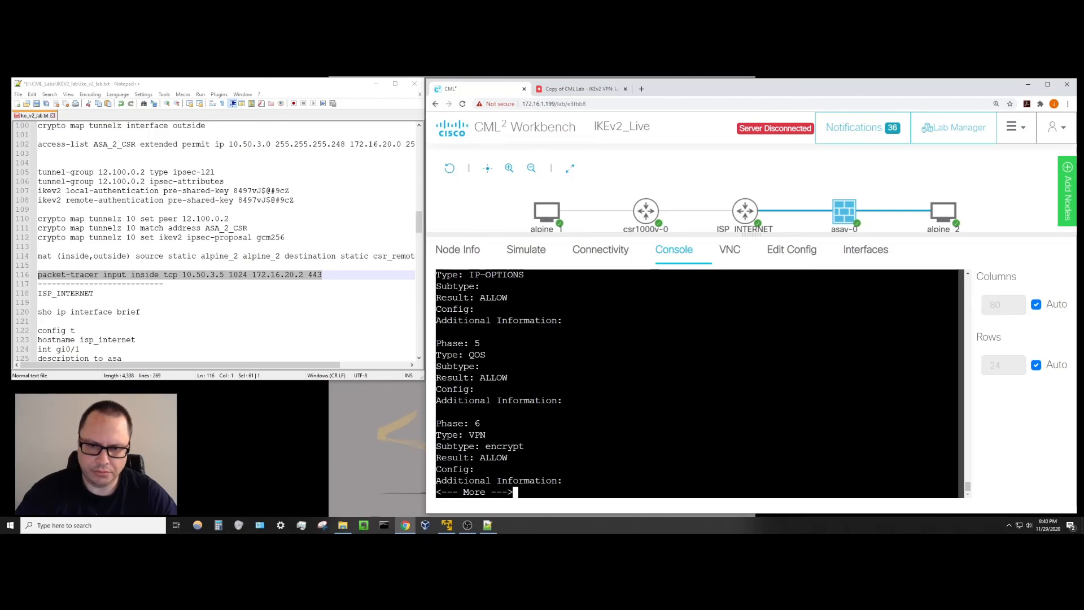
drag(446, 424, 509, 458)
key(space)
key(space)
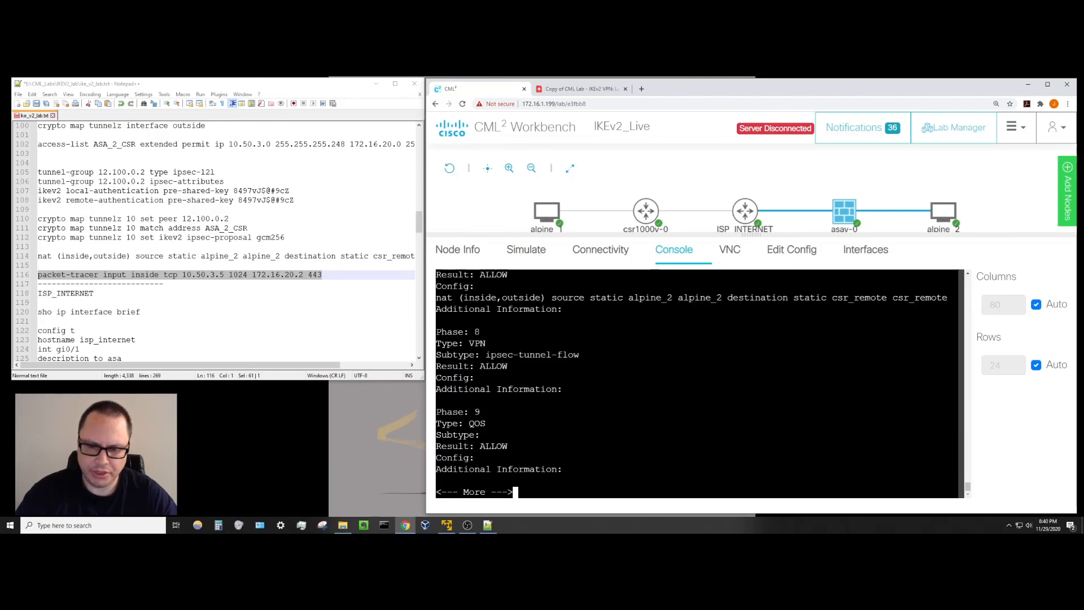
key(space)
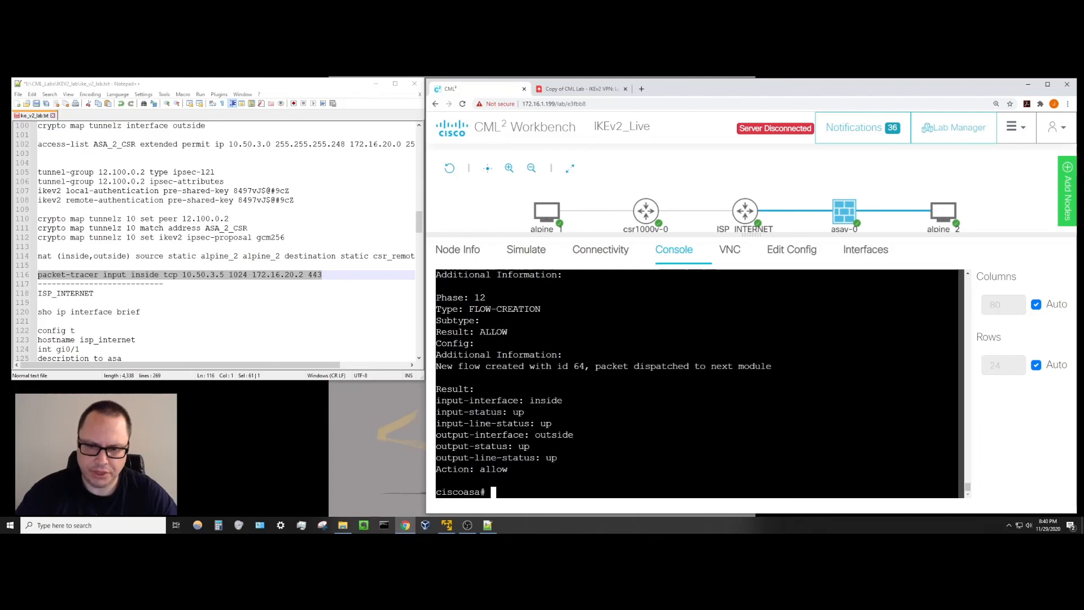
scroll(698, 384, up, 5)
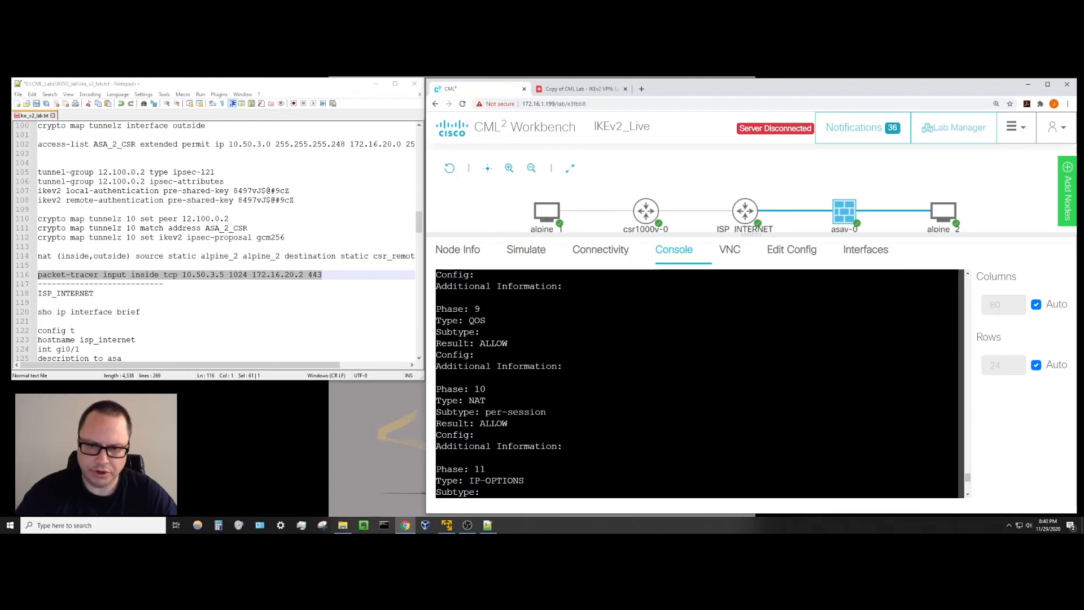
scroll(698, 384, down, 5)
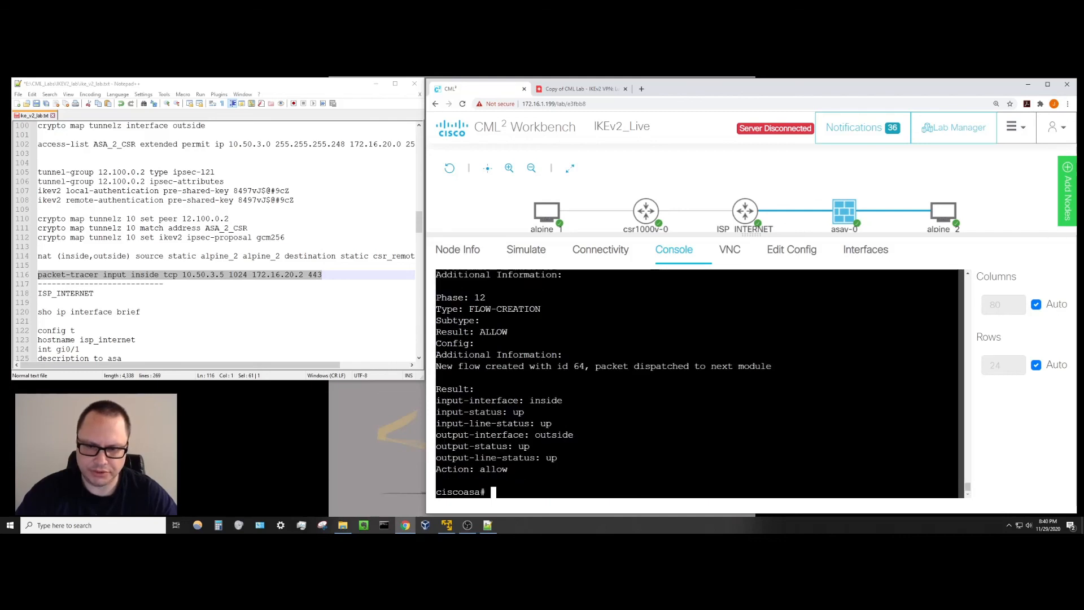
scroll(698, 384, up, 4)
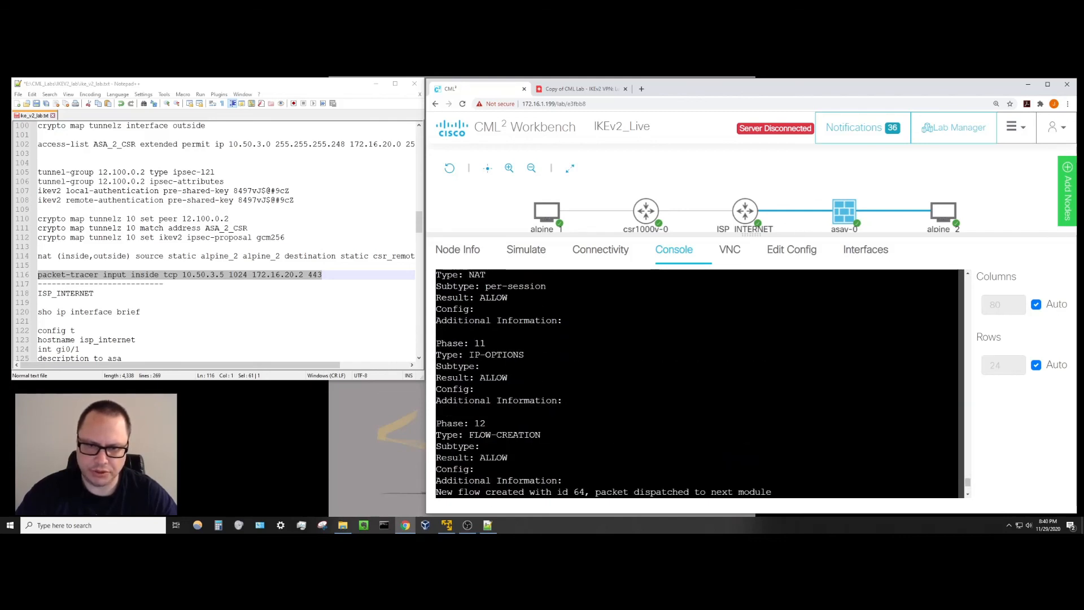
scroll(698, 384, down, 4)
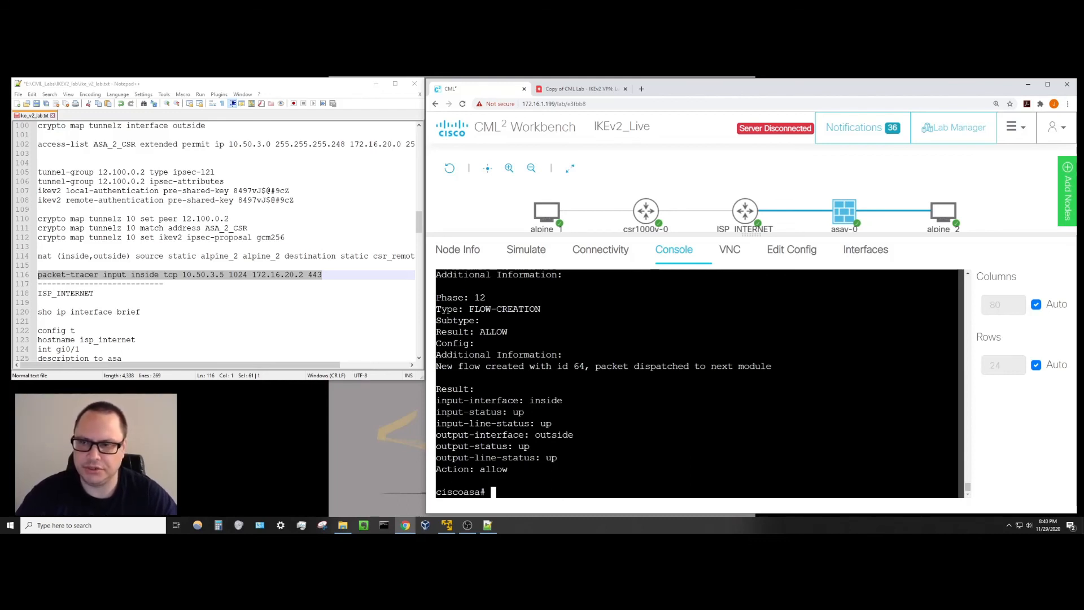
Stop the alpine_1 and alpine_2 pings with Ctrl+C; alpine_2 shows 151 sent, 151 received.
click(944, 211)
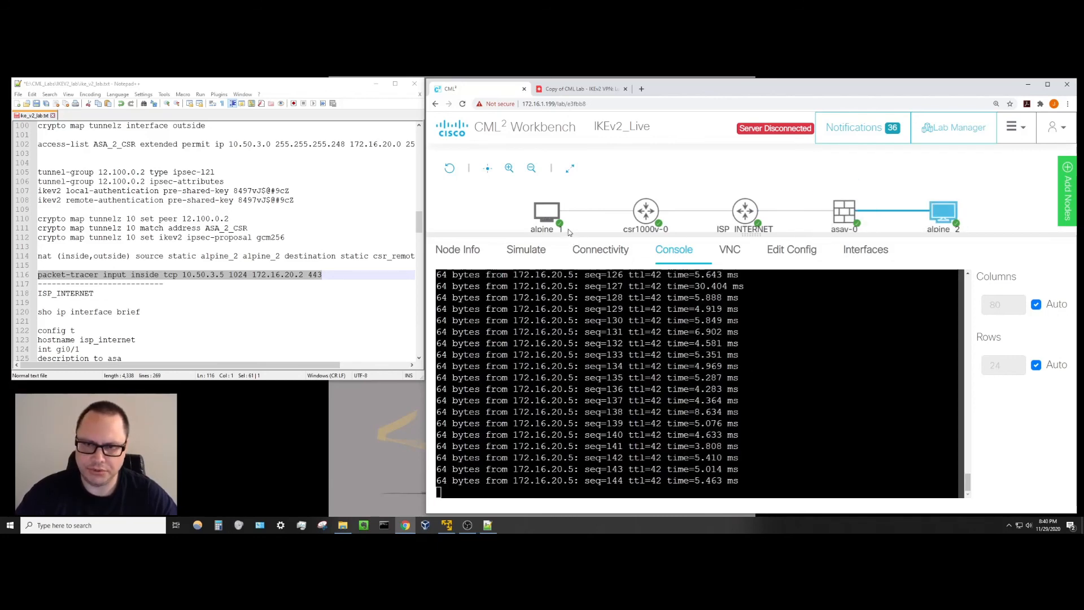
click(548, 214)
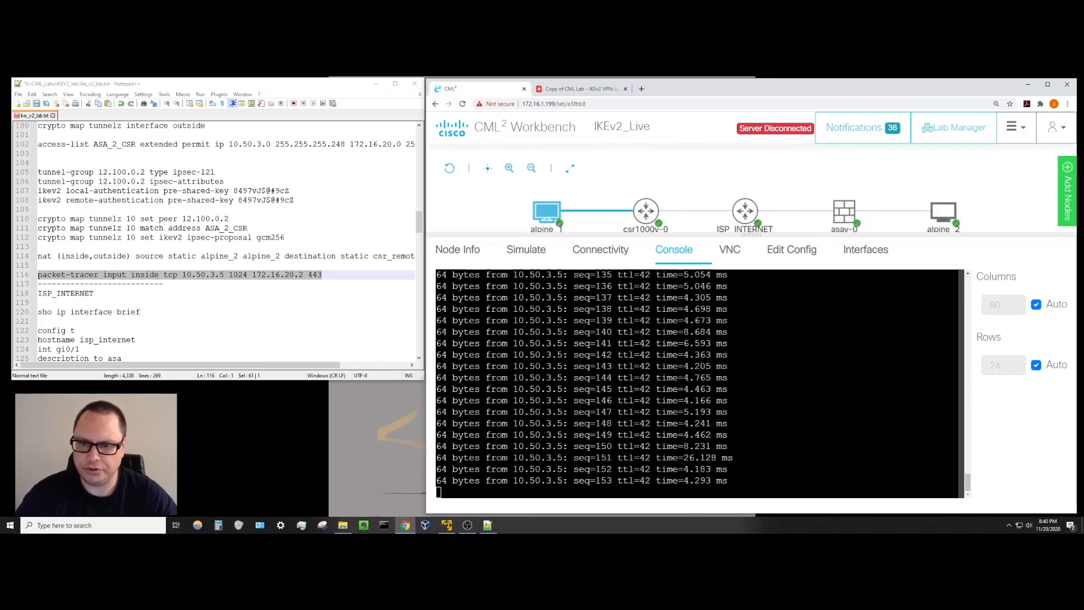
key(ctrl+c)
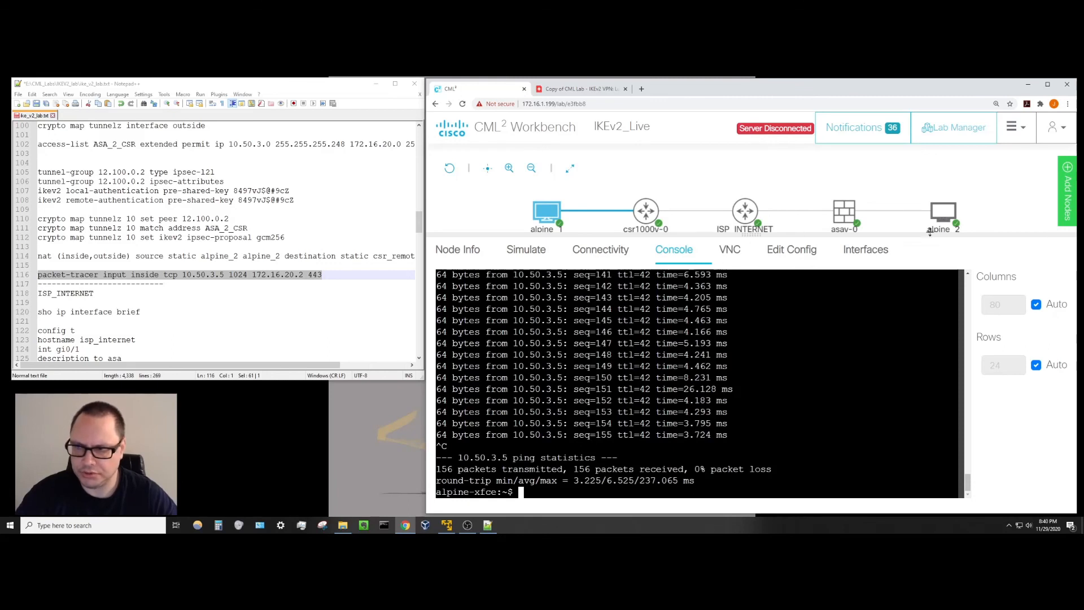
click(942, 214)
key(ctrl+c)
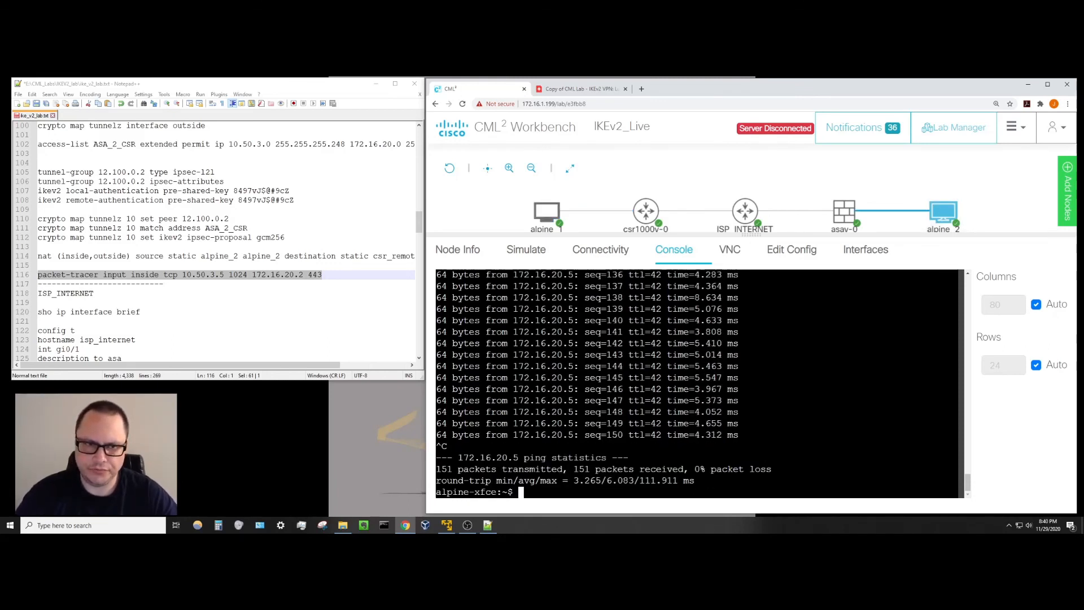
scroll(238, 265, up, 3)
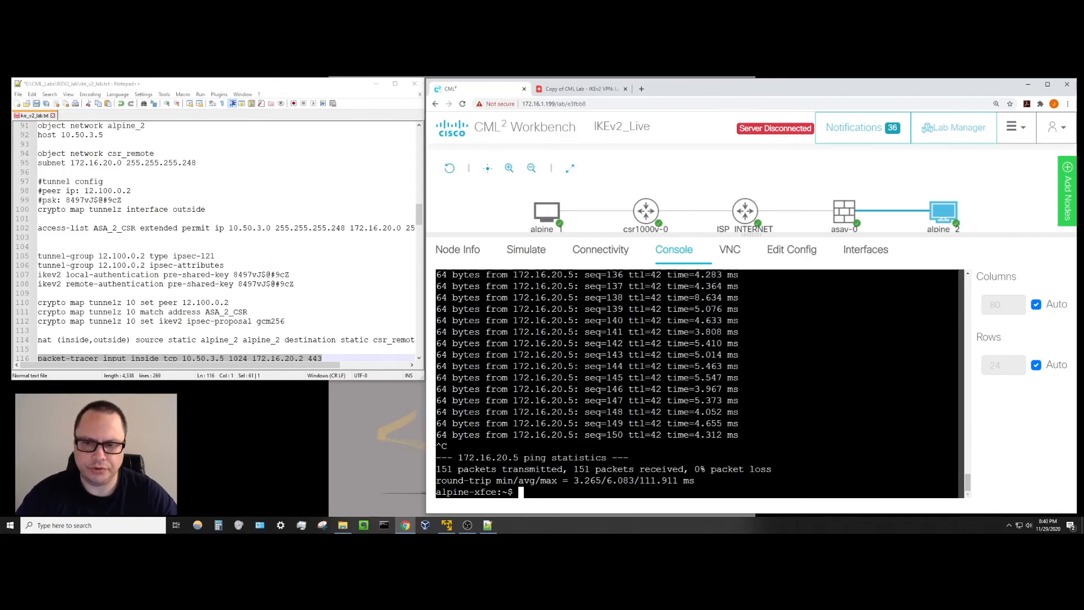
mouse_move(647, 221)
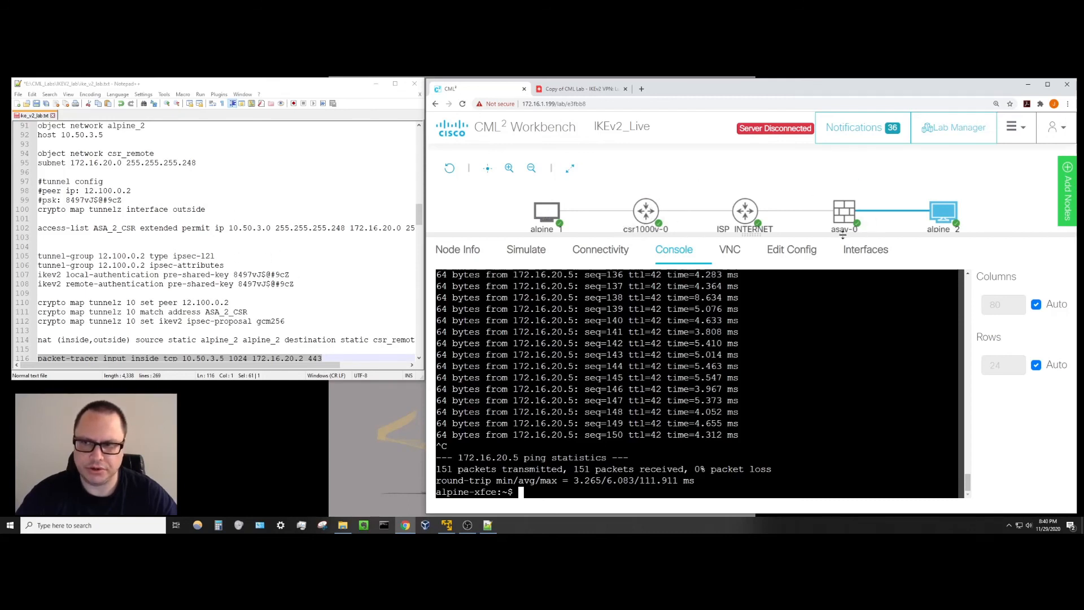
click(358, 293)
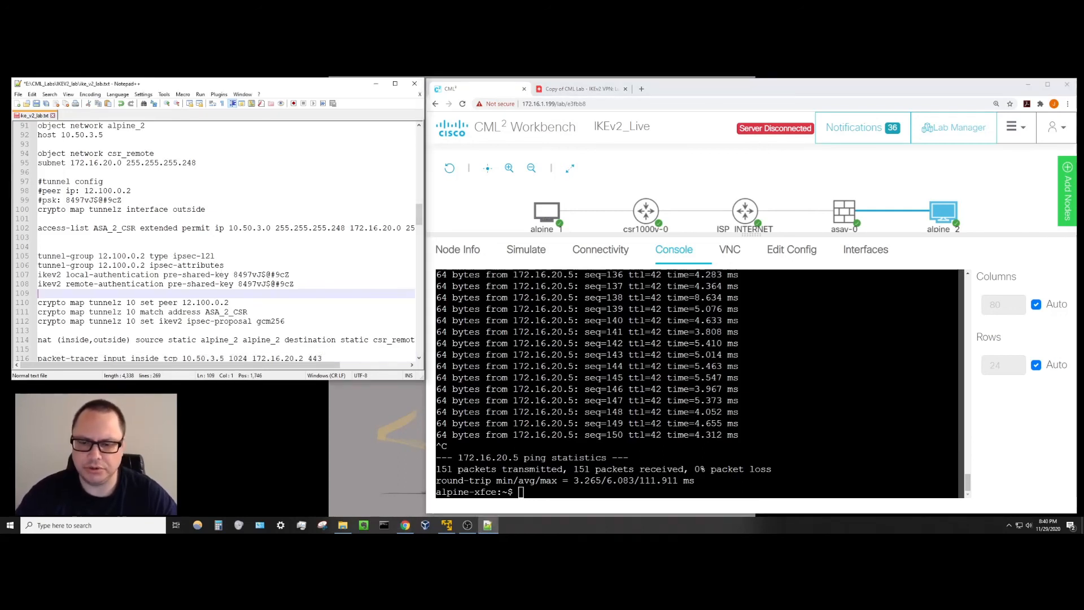
click(521, 492)
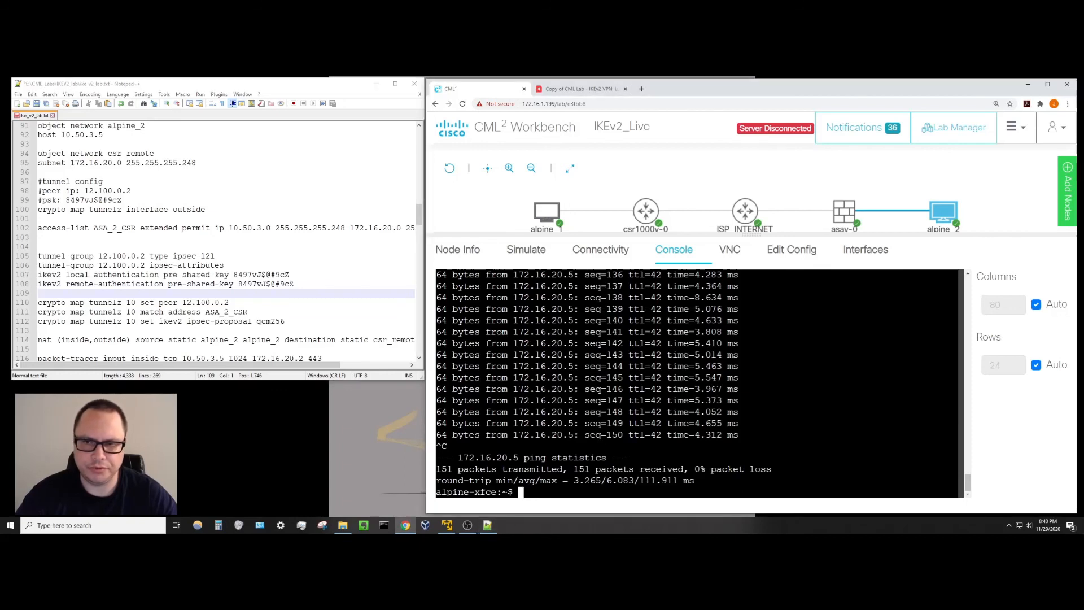